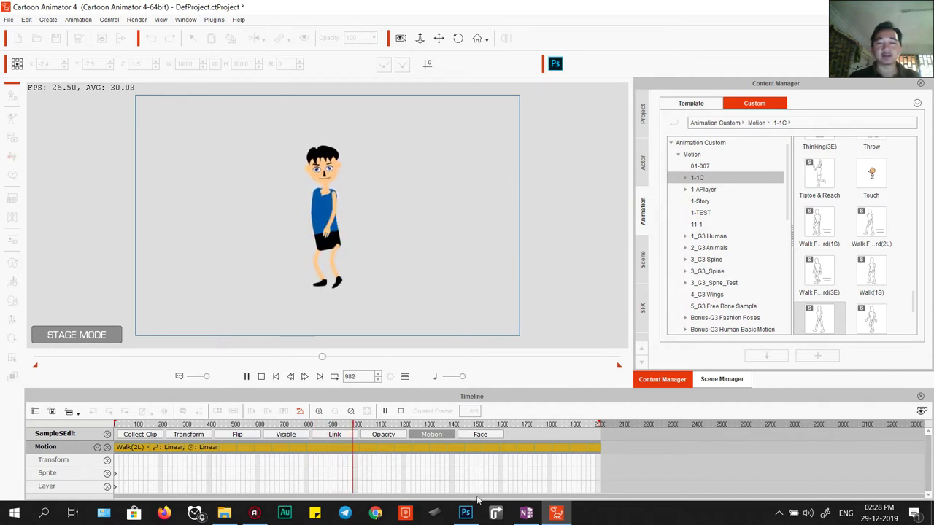
pyautogui.click(526, 513)
pyautogui.moveTo(112, 159); pyautogui.dragTo(29, 158)
pyautogui.click(114, 159)
pyautogui.moveTo(114, 159); pyautogui.dragTo(29, 159)
pyautogui.click(556, 513)
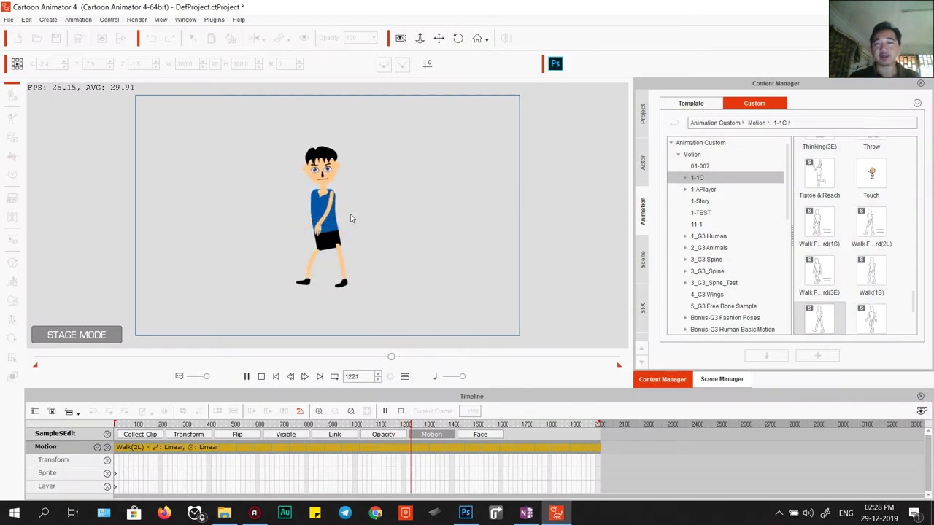
# Step: Stop the walk playback and look through the 1_G3 360 Human folder of the actor character templates
pyautogui.click(341, 213)
pyautogui.click(691, 102)
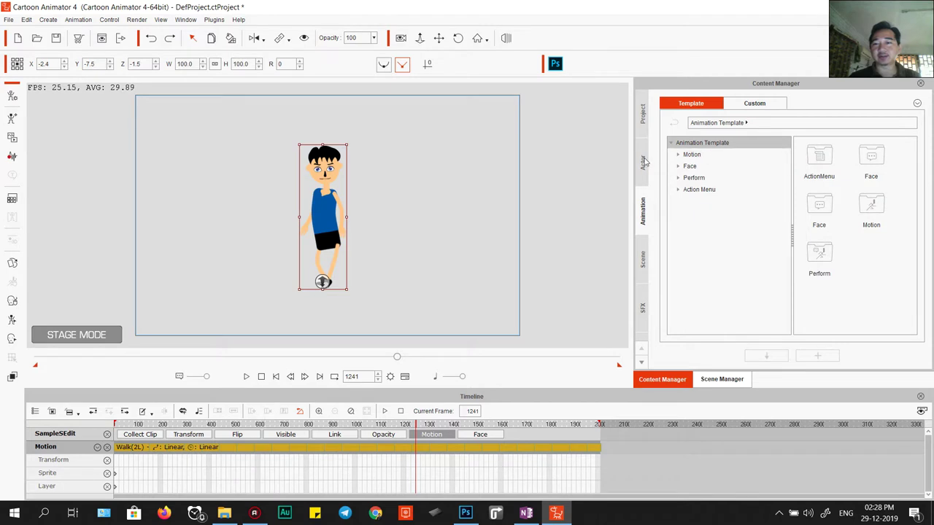
pyautogui.click(644, 162)
pyautogui.click(690, 103)
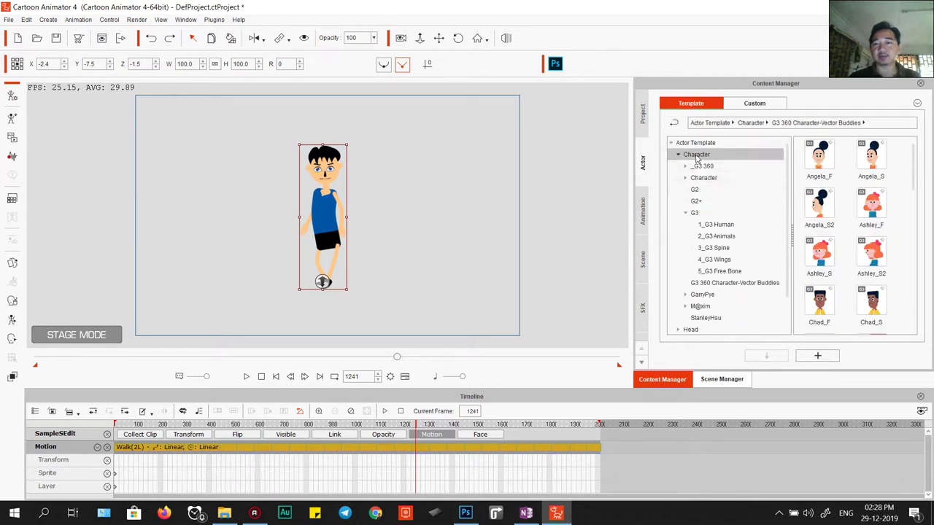
pyautogui.click(696, 155)
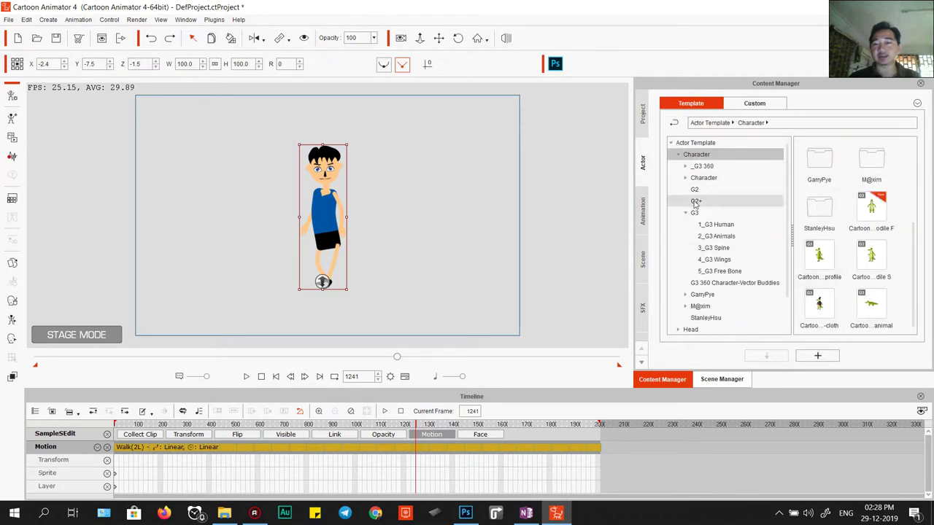
pyautogui.click(685, 167)
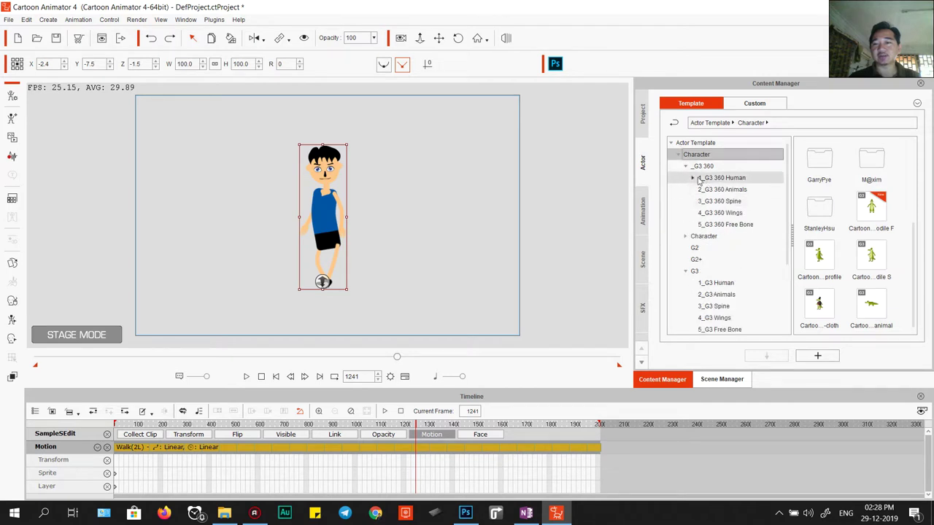
pyautogui.click(693, 178)
pyautogui.click(719, 178)
pyautogui.scroll(-1, 856, 256)
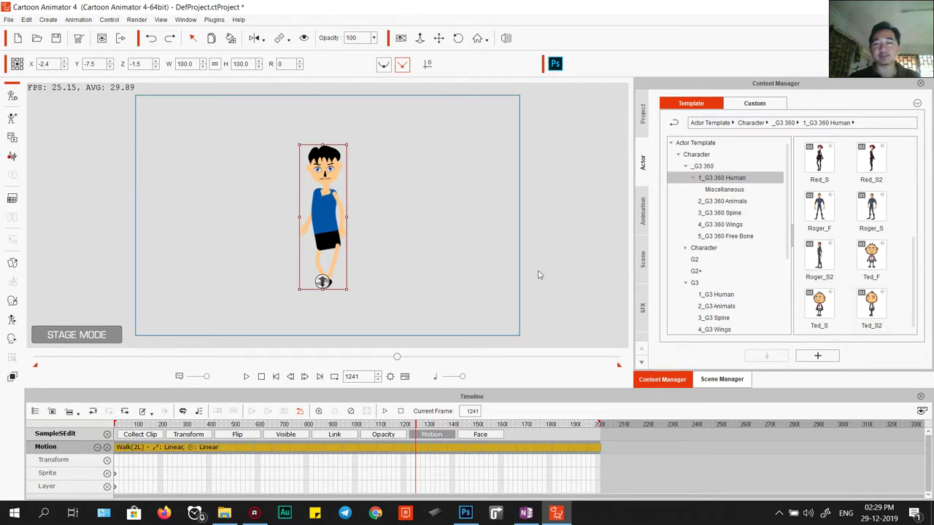
# Step: Examine the stage character's face up close, including the hair, eyes, nose and mouth
pyautogui.scroll(5, 319, 199)
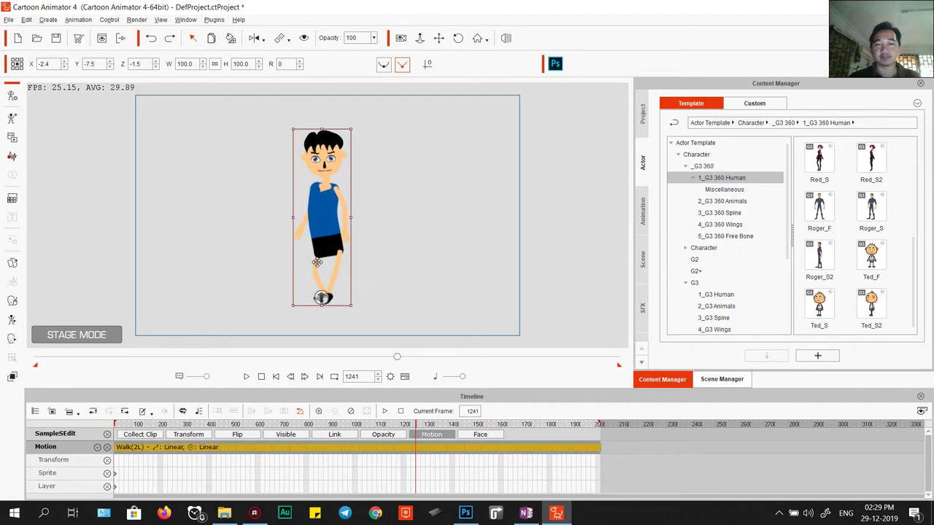
pyautogui.scroll(8, 343, 178)
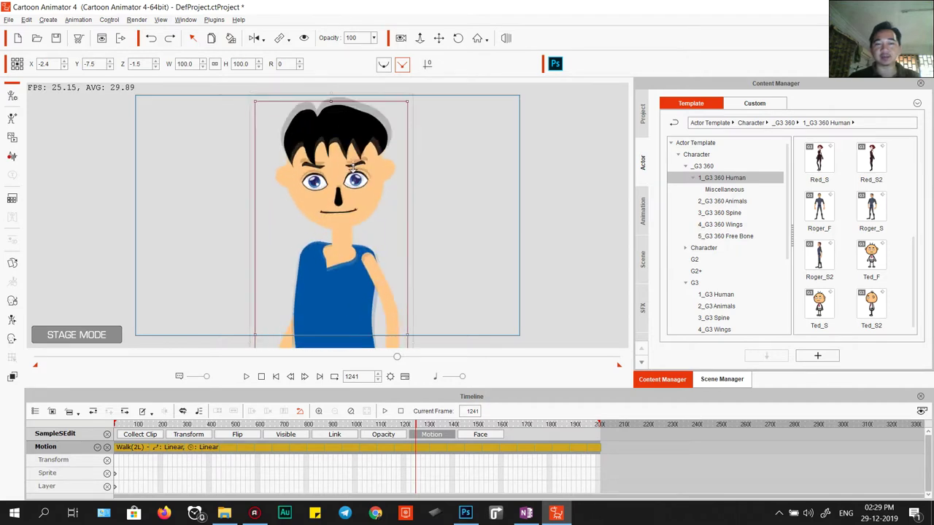
pyautogui.moveTo(377, 287); pyautogui.dragTo(362, 109)
pyautogui.scroll(5, 328, 235)
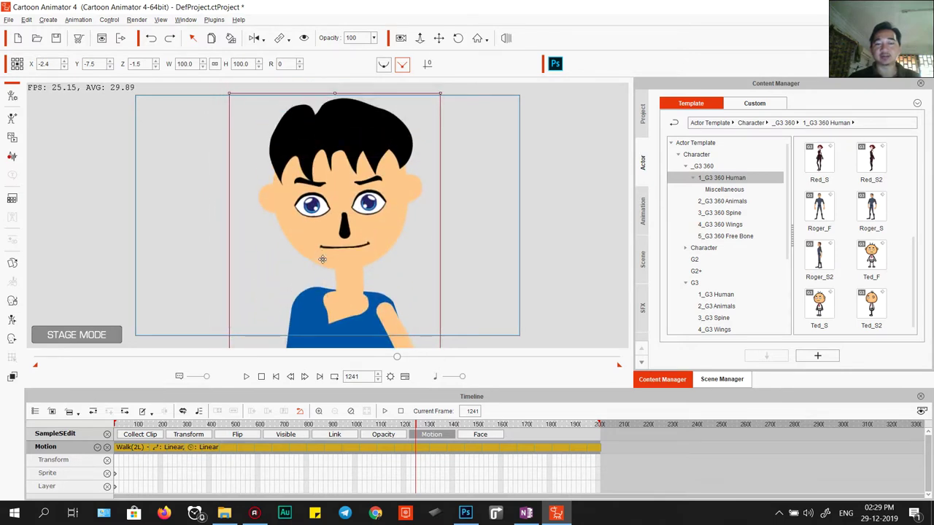
pyautogui.scroll(1, 321, 259)
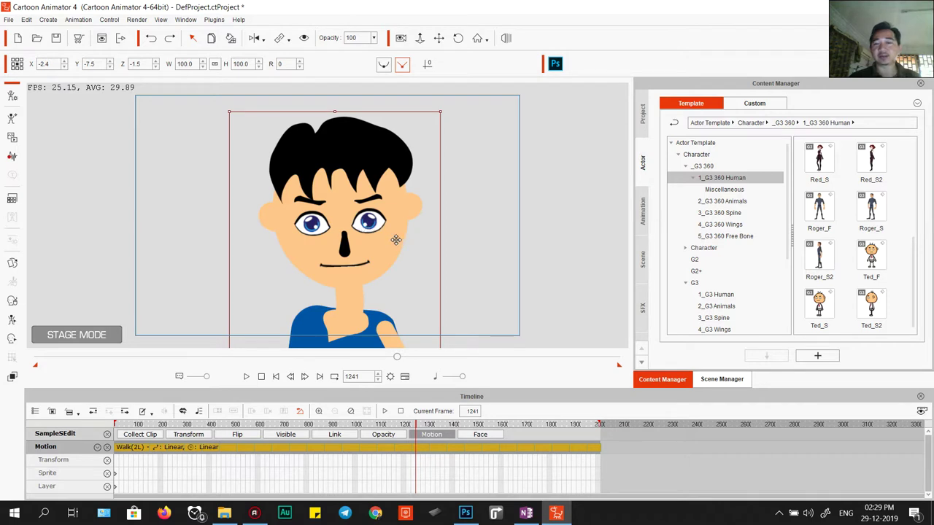
pyautogui.moveTo(319, 259); pyautogui.dragTo(318, 233)
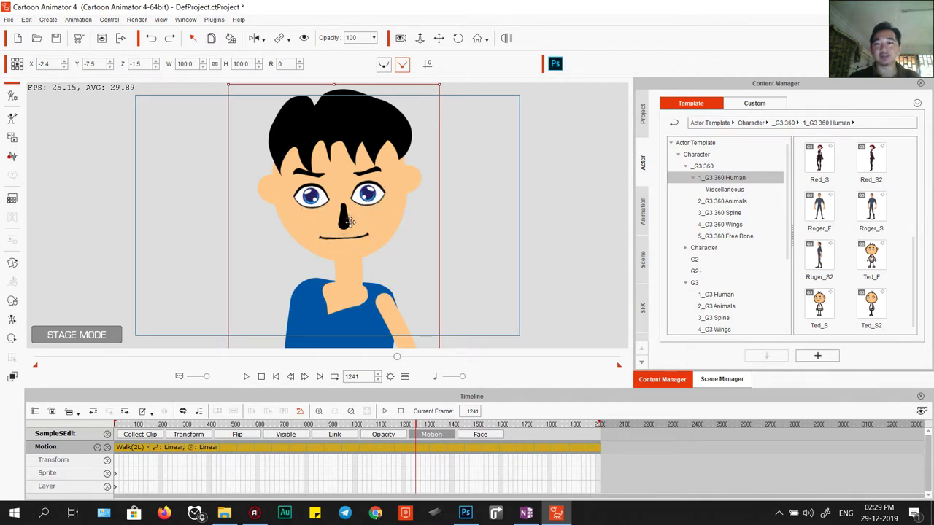
pyautogui.moveTo(317, 260); pyautogui.dragTo(322, 260)
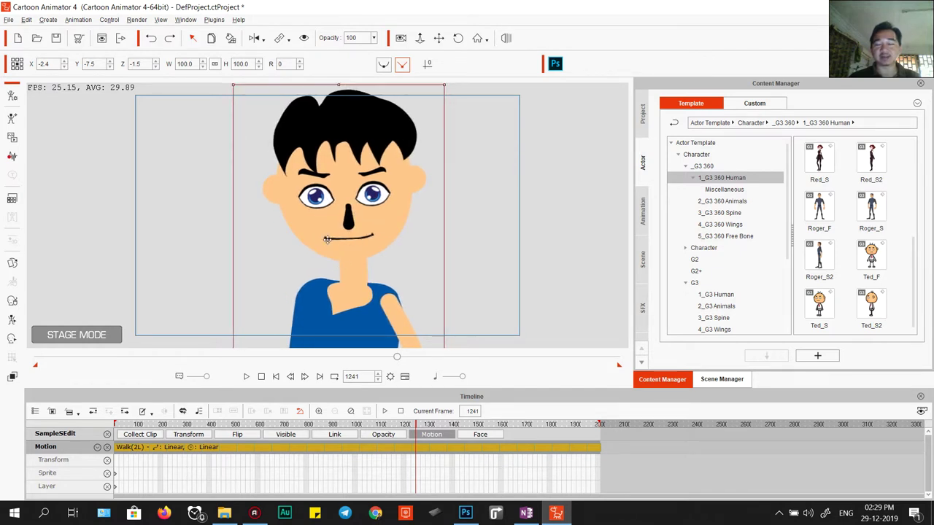
pyautogui.moveTo(331, 237); pyautogui.dragTo(349, 240)
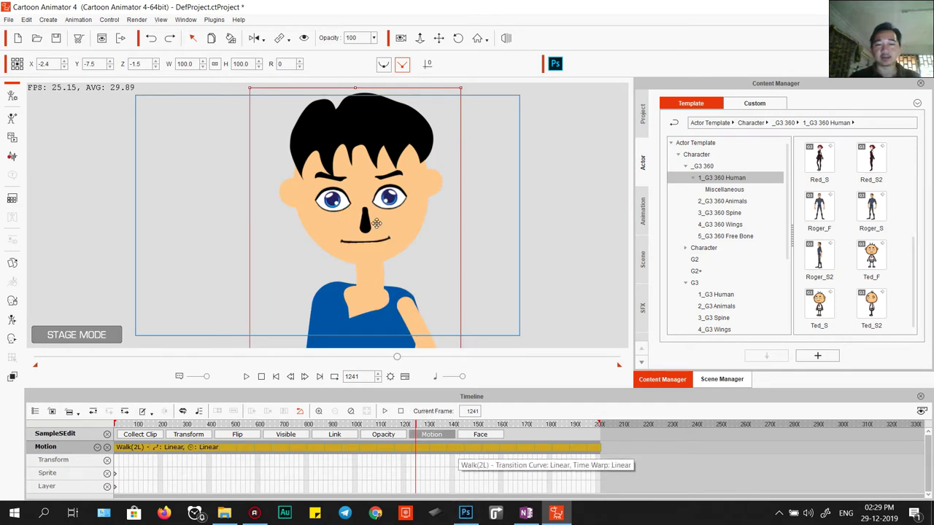
# Step: Switch to Photoshop and create a new document 2000 mm wide and 2000 mm high at 72 pixels/inch
pyautogui.click(466, 513)
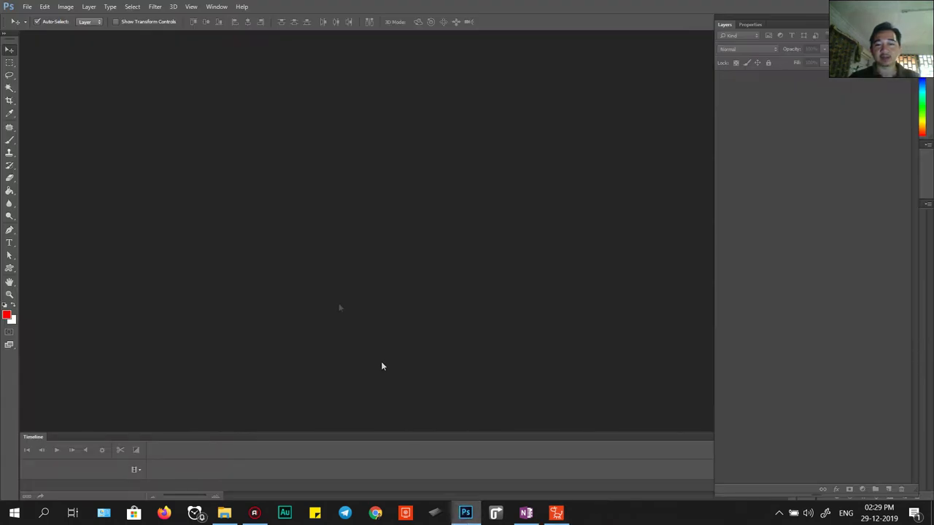
pyautogui.hotkey('ctrl', 'n')
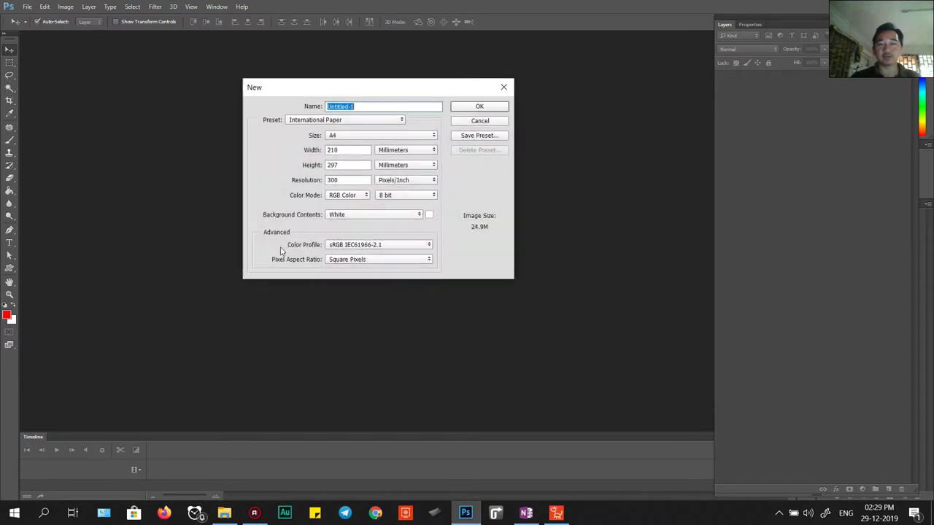
pyautogui.doubleClick(345, 149)
pyautogui.write('2000')
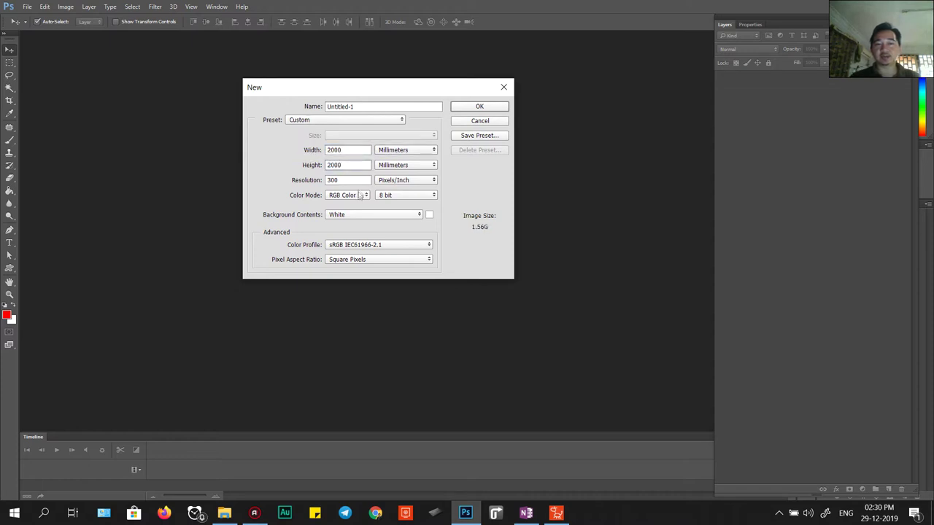
pyautogui.write('72')
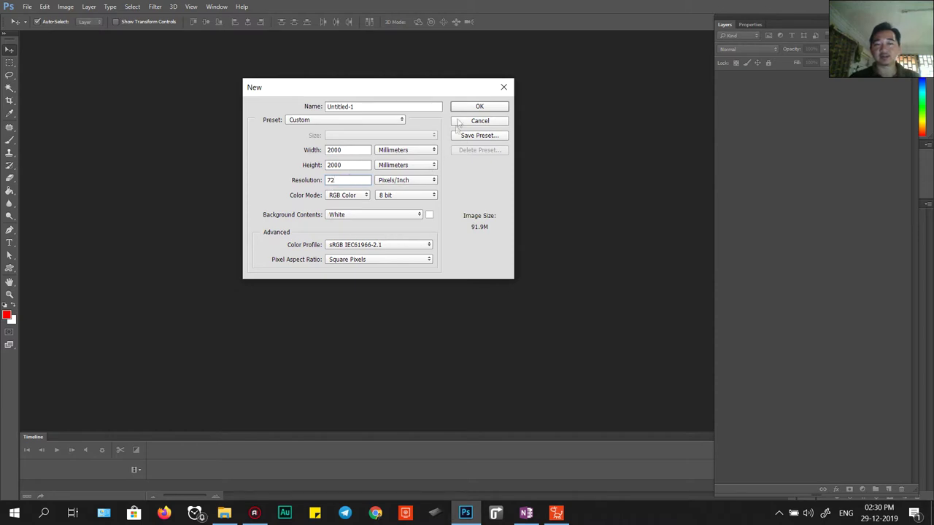
pyautogui.click(477, 107)
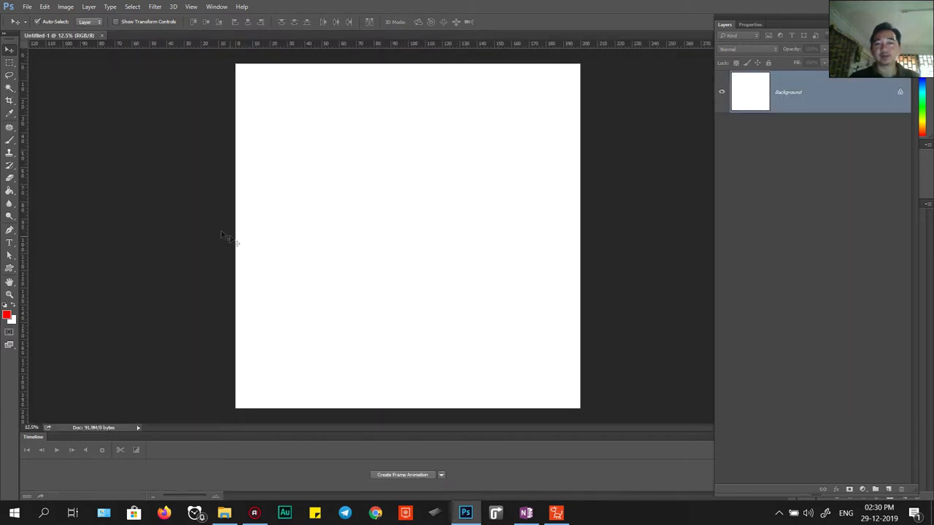
# Step: Review the tool variants grouped with the Custom Shape tool and the Pen tool
pyautogui.click(9, 268)
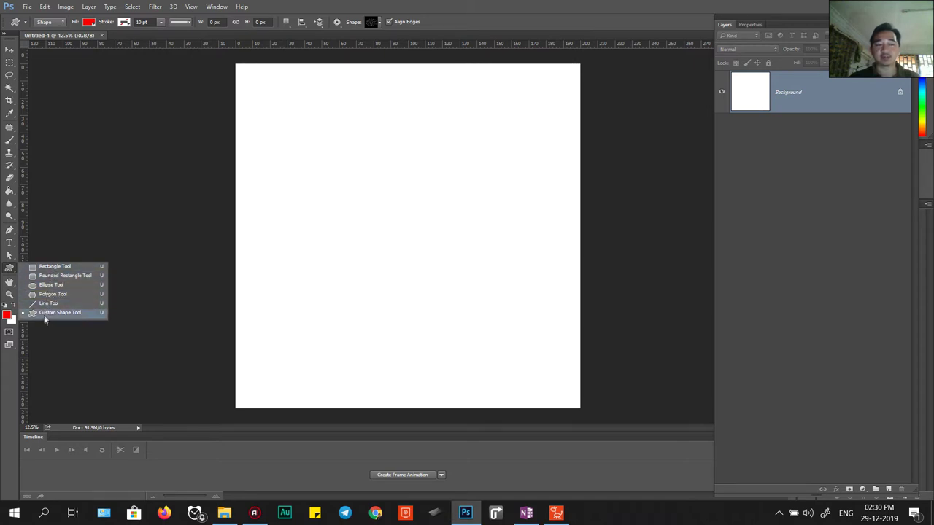
pyautogui.click(345, 5)
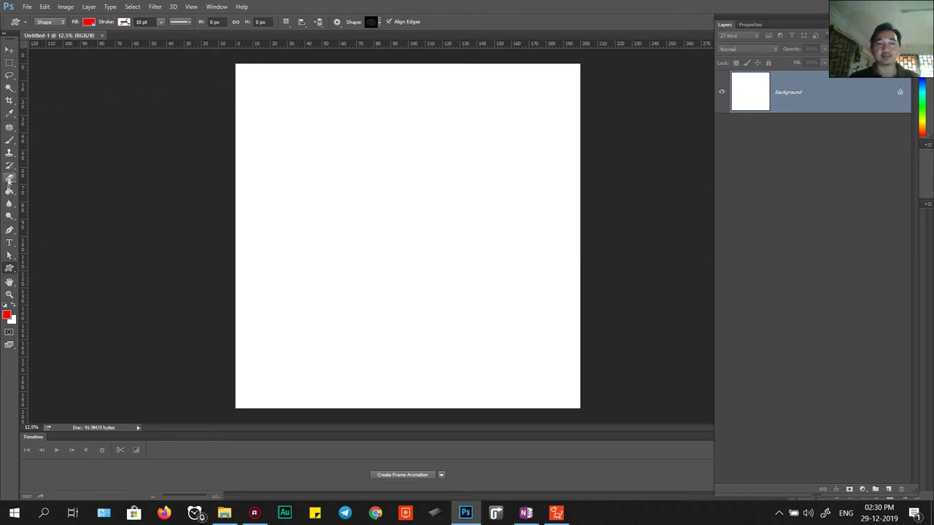
pyautogui.click(10, 231)
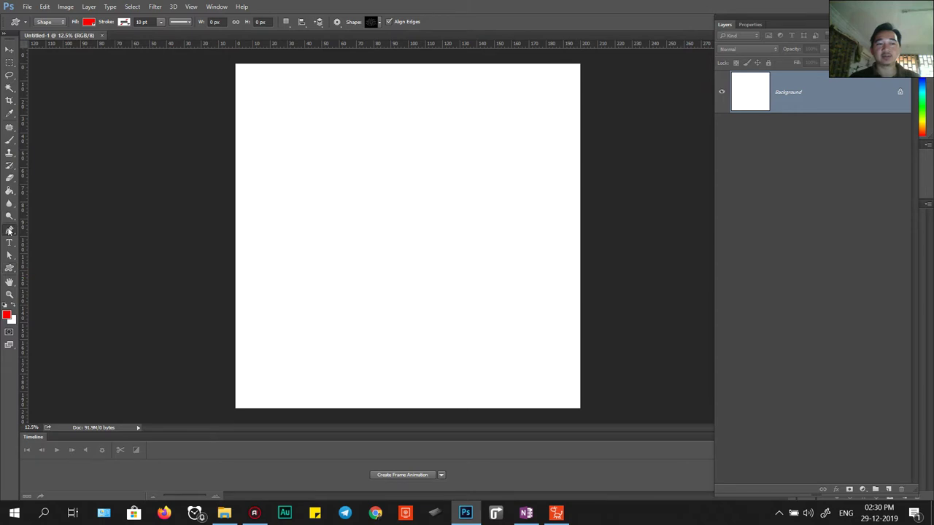
pyautogui.rightClick(10, 230)
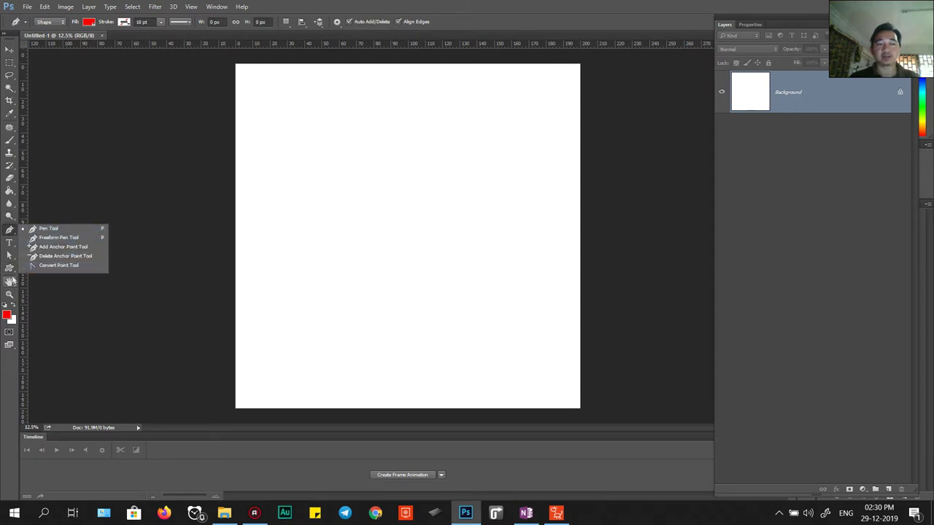
pyautogui.click(9, 270)
pyautogui.rightClick(10, 270)
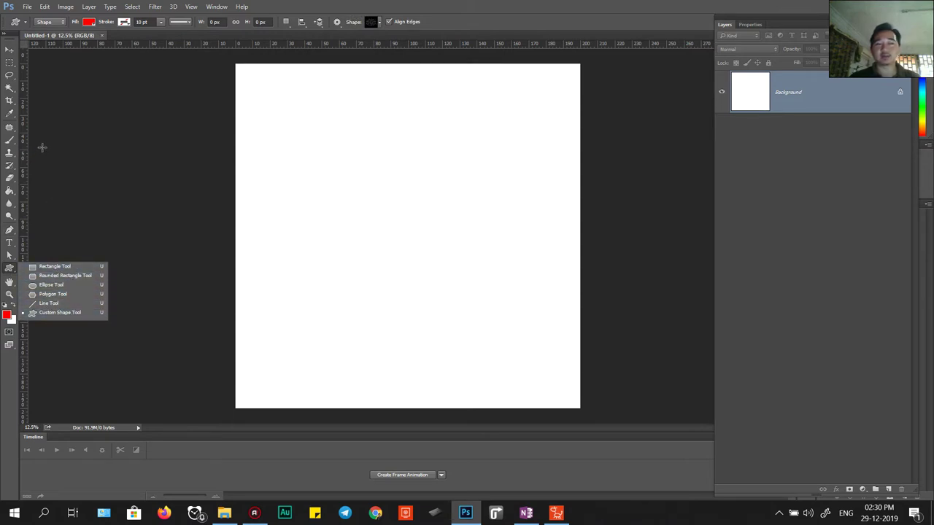
pyautogui.click(9, 230)
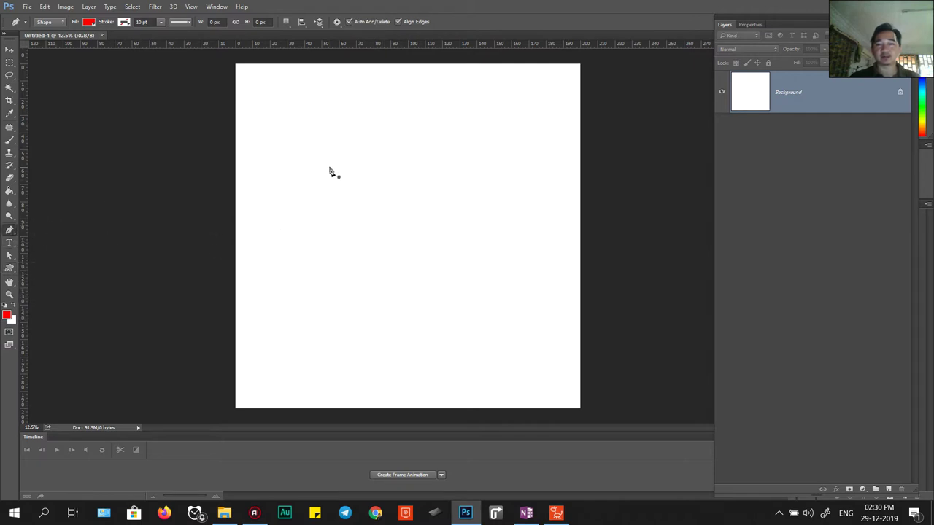
# Step: Draw an upright ellipse about 833 by 1088 px with the Ellipse Tool in the upper middle of the canvas
pyautogui.click(9, 268)
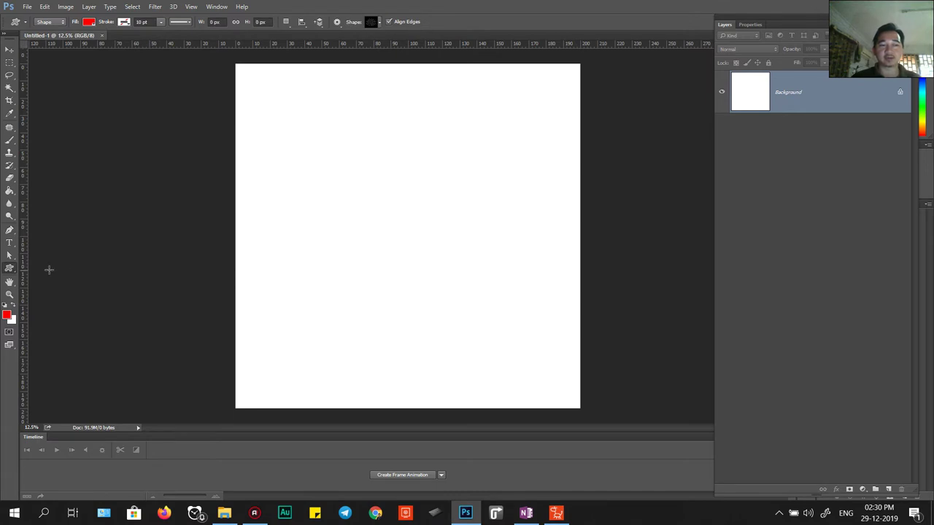
pyautogui.rightClick(10, 268)
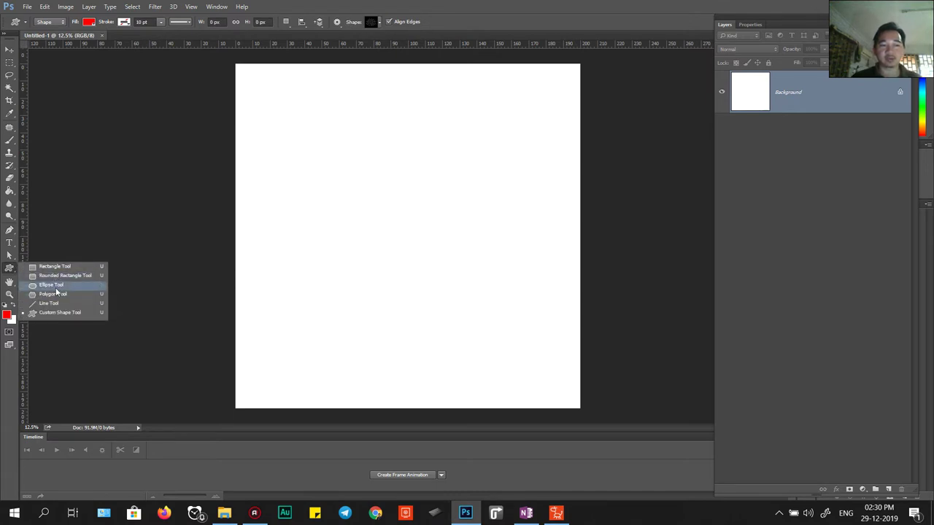
pyautogui.click(54, 287)
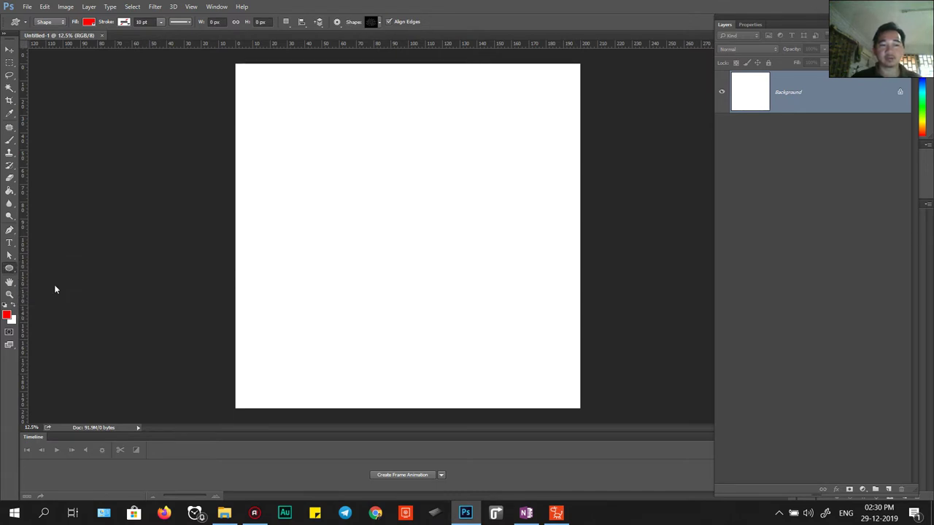
pyautogui.moveTo(372, 121)
pyautogui.mouseDown()
pyautogui.moveTo(426, 241)
pyautogui.moveTo(438, 233)
pyautogui.moveTo(438, 209)
pyautogui.moveTo(415, 171)
pyautogui.moveTo(431, 198)
pyautogui.moveTo(432, 186)
pyautogui.mouseUp()
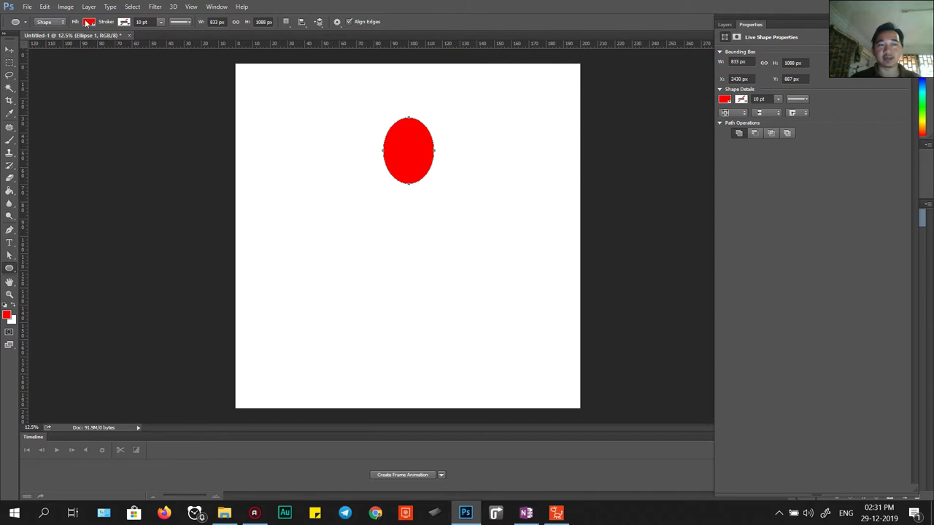
# Step: Change the ellipse's fill to a custom bright yellow
pyautogui.click(135, 42)
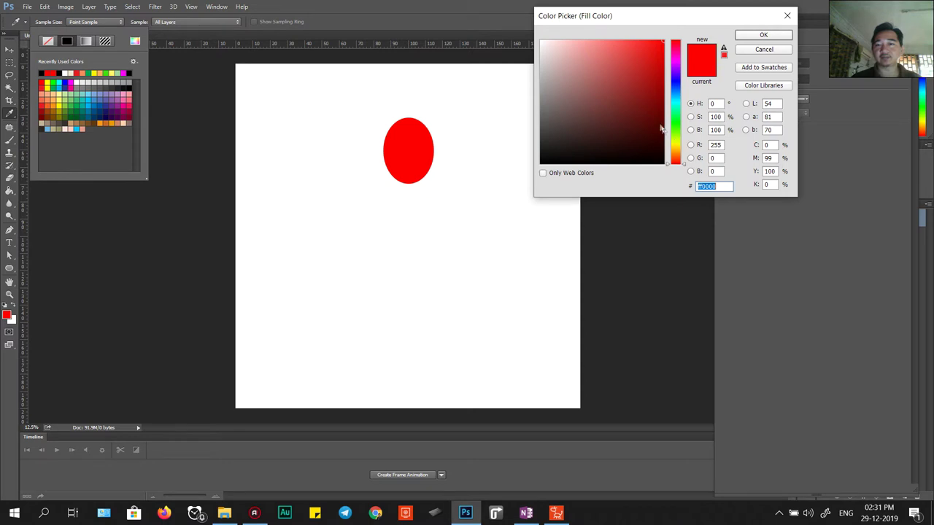
pyautogui.moveTo(676, 142)
pyautogui.mouseDown()
pyautogui.moveTo(676, 129)
pyautogui.moveTo(677, 137)
pyautogui.mouseUp()
pyautogui.click(634, 86)
pyautogui.click(675, 143)
pyautogui.click(653, 46)
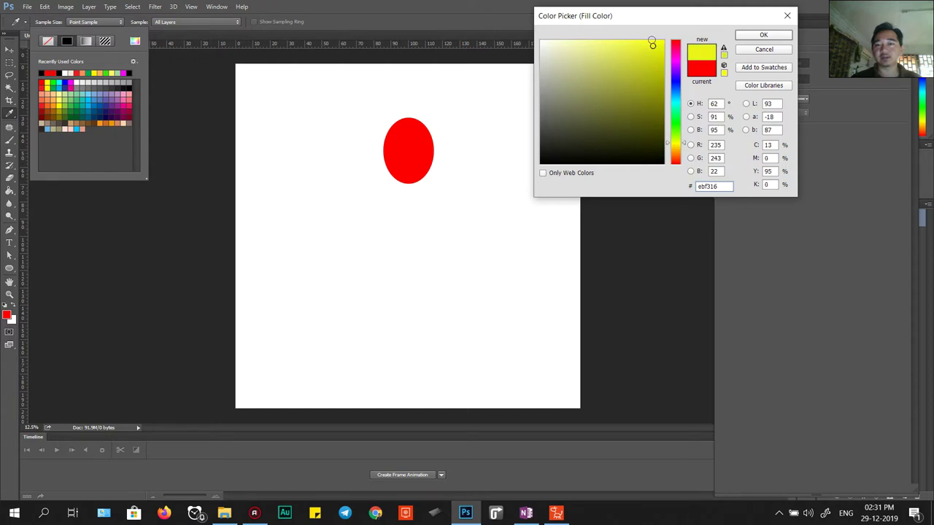
pyautogui.moveTo(638, 39); pyautogui.dragTo(639, 42)
pyautogui.click(764, 36)
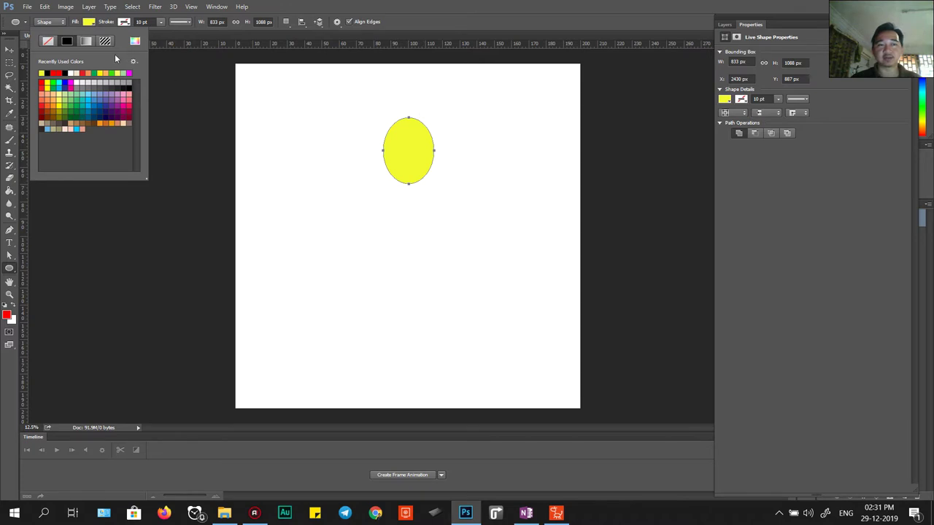
# Step: Crop the canvas on its left and right sides to about 1200 mm wide, keeping the full height
pyautogui.press('c')
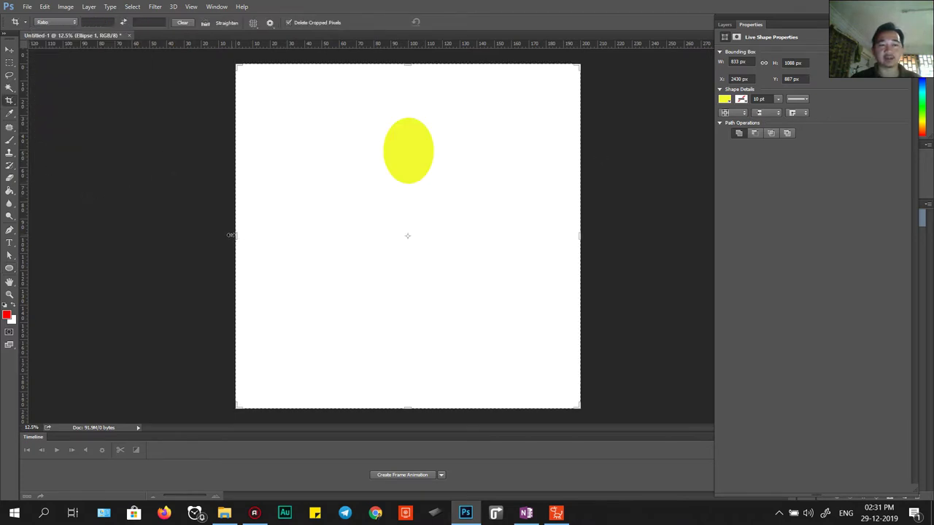
pyautogui.moveTo(578, 236); pyautogui.dragTo(553, 235)
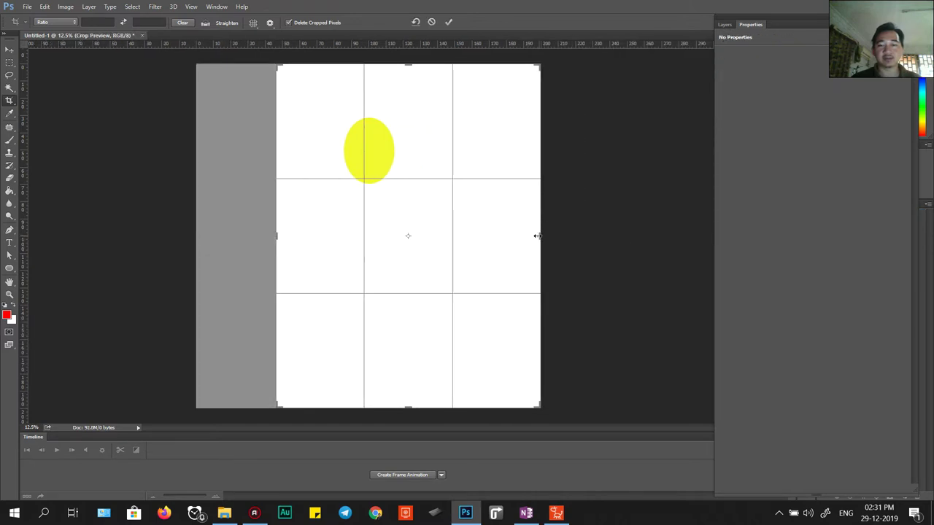
pyautogui.moveTo(510, 236); pyautogui.dragTo(510, 236)
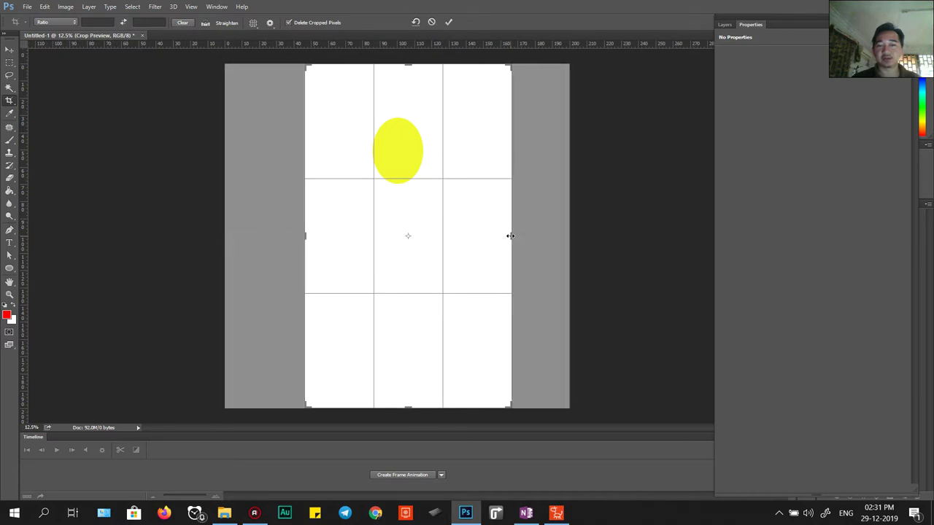
pyautogui.press('Return')
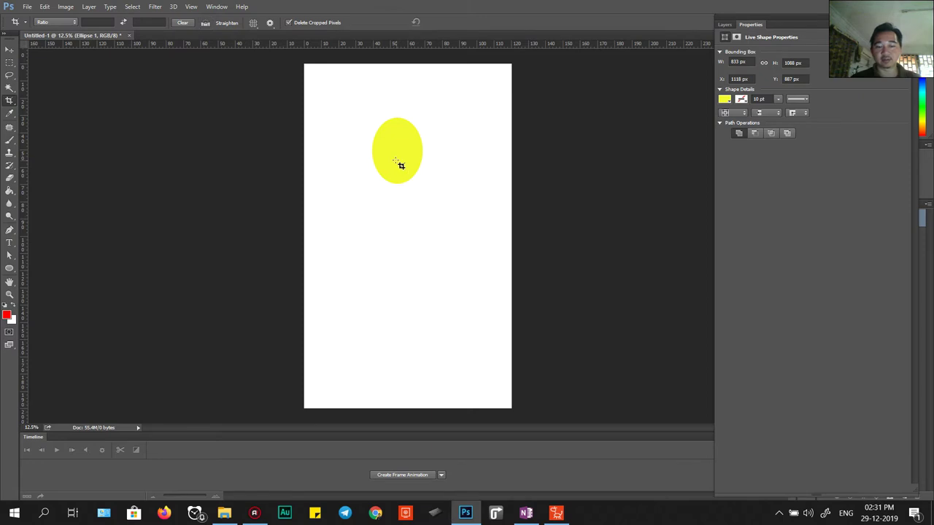
# Step: Scale the yellow ellipse down proportionally to about 73%, roughly 605 by 790 px
pyautogui.press('v')
pyautogui.click(724, 24)
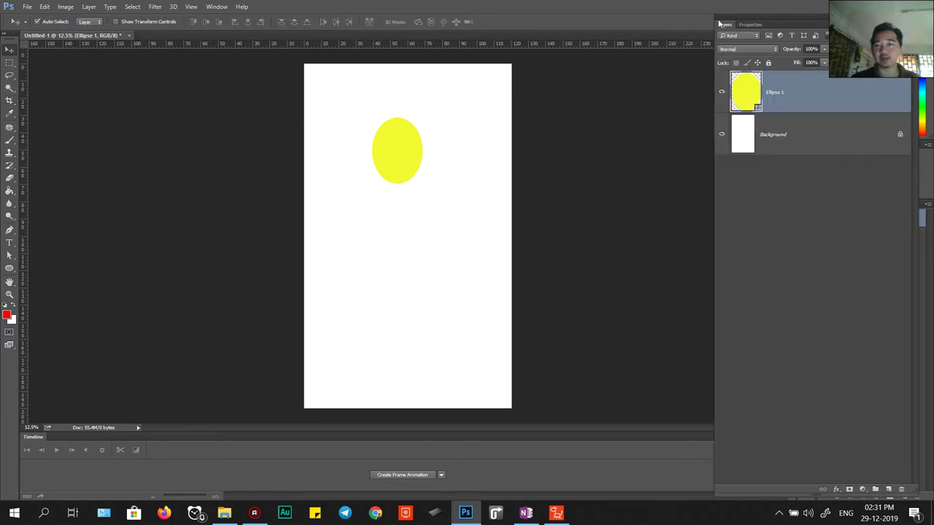
pyautogui.click(809, 135)
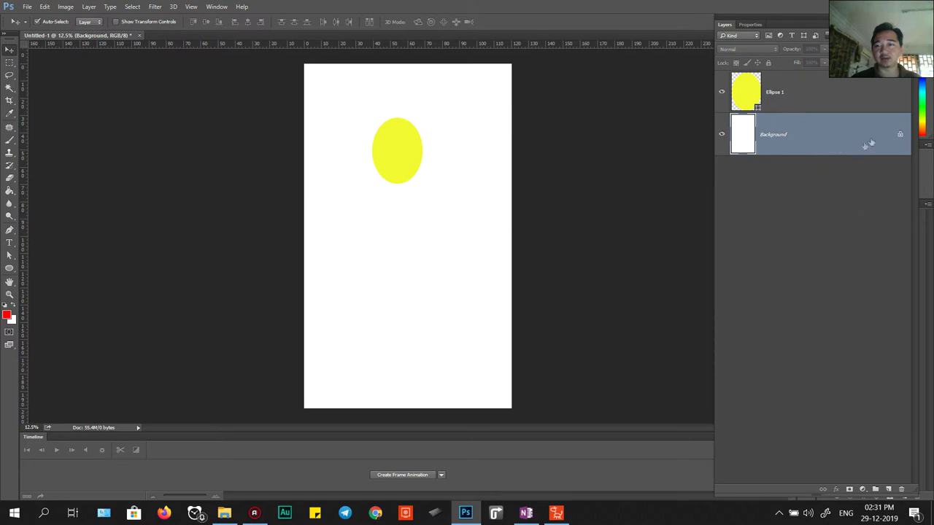
pyautogui.moveTo(398, 157)
pyautogui.mouseDown()
pyautogui.moveTo(400, 145)
pyautogui.moveTo(409, 151)
pyautogui.mouseUp()
pyautogui.hotkey('ctrl', 't')
pyautogui.moveTo(428, 116); pyautogui.dragTo(414, 135)
pyautogui.press('Return')
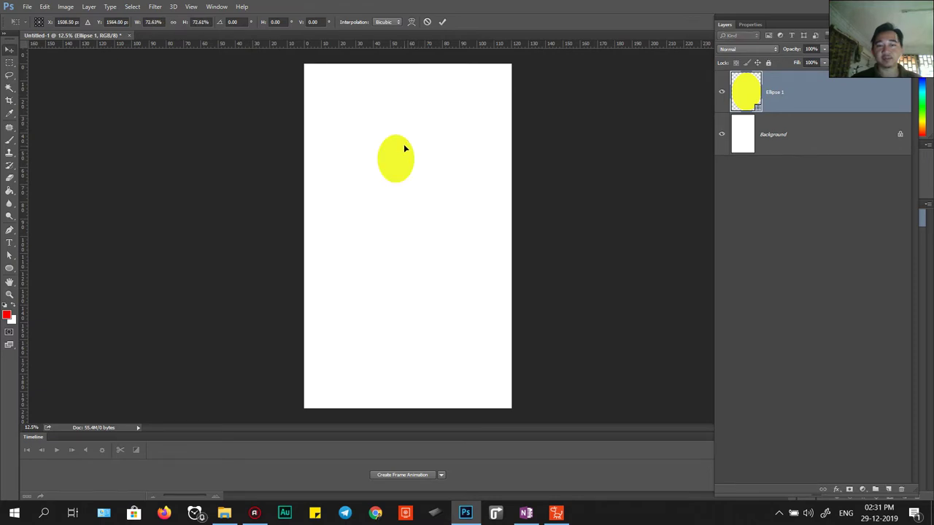
# Step: Centre the yellow ellipse horizontally in the upper part of the canvas
pyautogui.moveTo(398, 164); pyautogui.dragTo(407, 141)
pyautogui.press('ctrl')
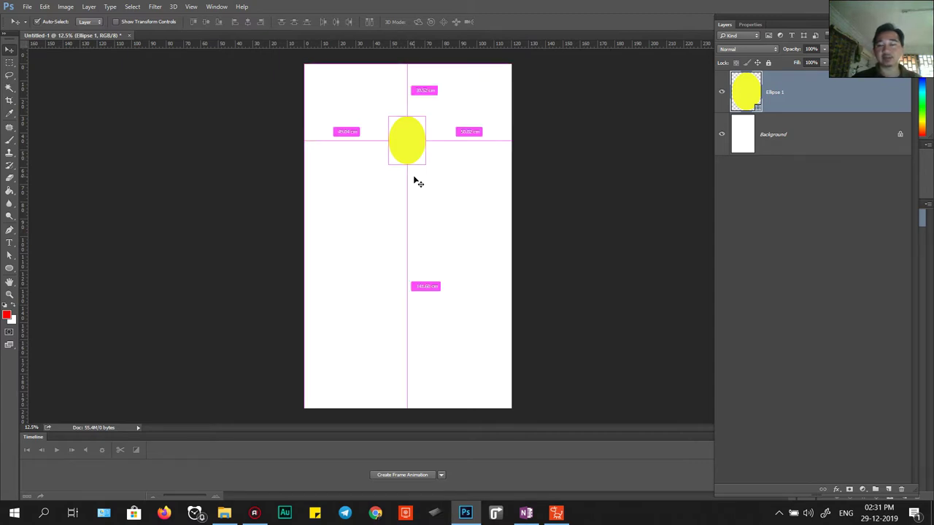
pyautogui.hotkey('ctrl', '+')
pyautogui.hotkey('ctrl', '+')
pyautogui.hotkey('ctrl', '+')
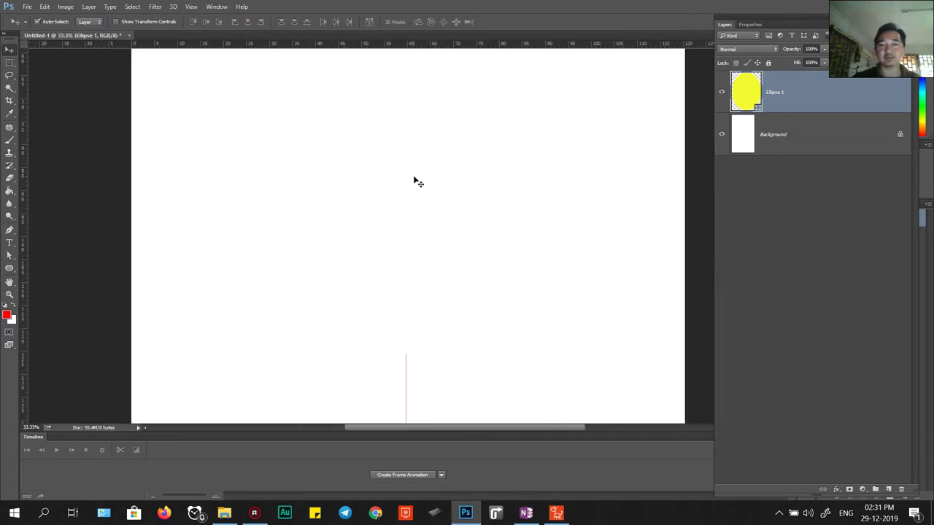
pyautogui.moveTo(408, 149); pyautogui.dragTo(411, 275)
pyautogui.moveTo(440, 177); pyautogui.dragTo(440, 251)
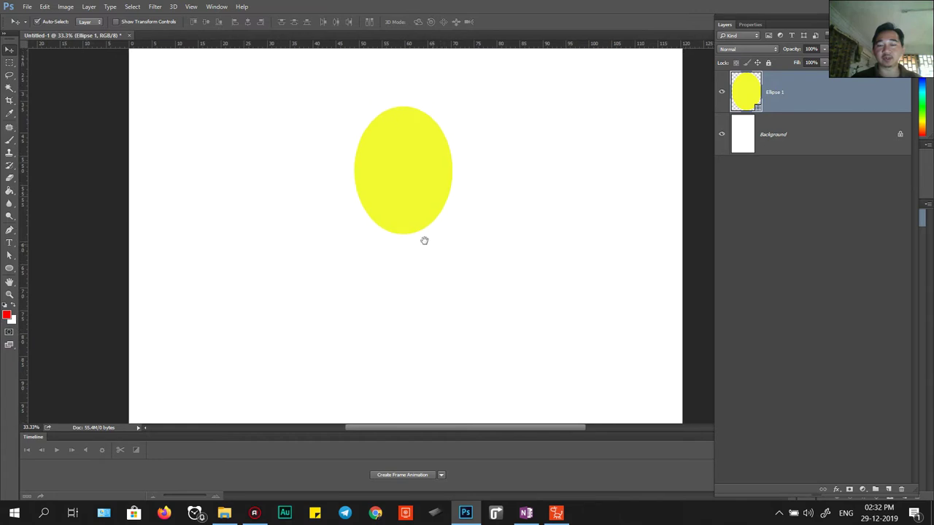
pyautogui.moveTo(402, 197); pyautogui.dragTo(407, 197)
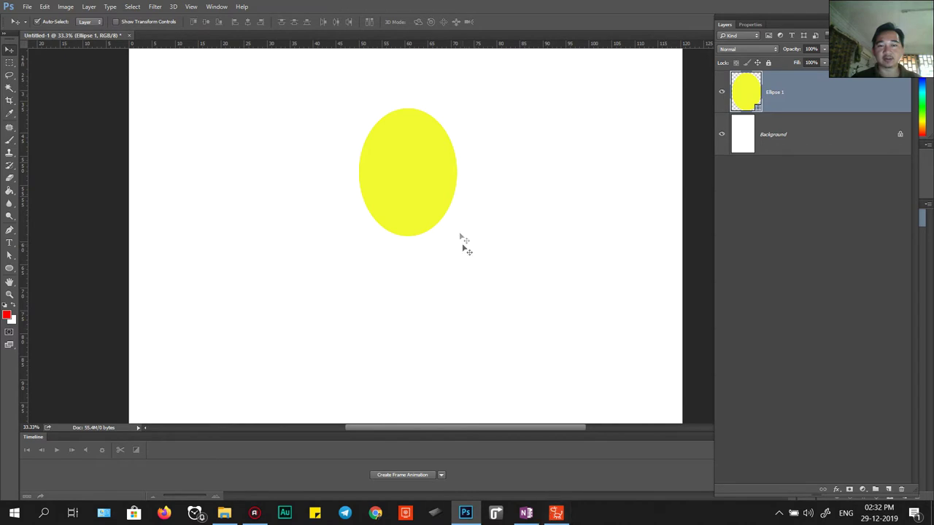
# Step: Switch to Cartoon Animator 4 and examine the image editor and launch settings in its preferences
pyautogui.click(554, 513)
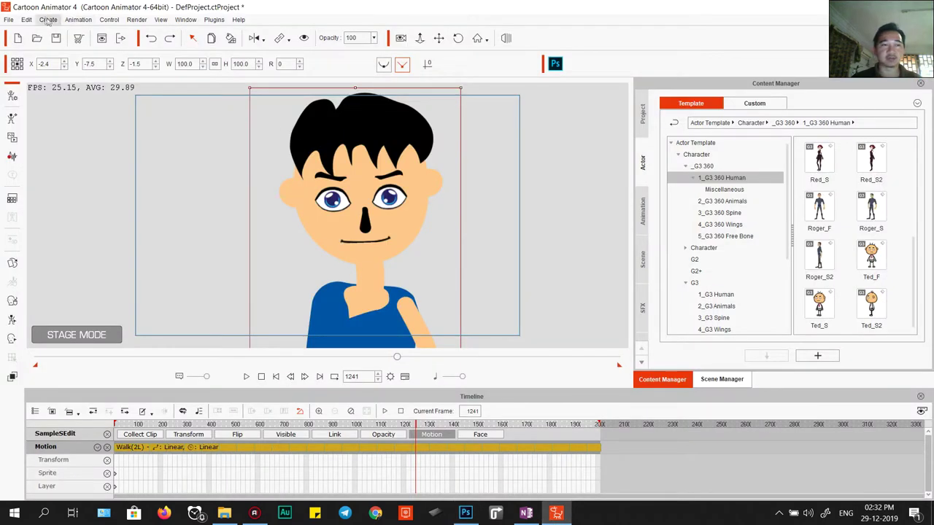
pyautogui.click(27, 19)
pyautogui.click(49, 20)
pyautogui.click(27, 20)
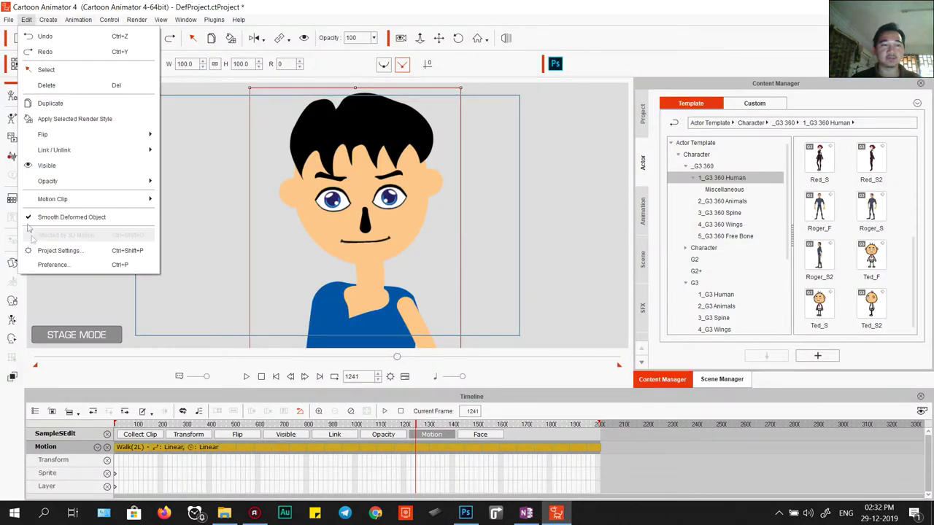
pyautogui.click(52, 264)
pyautogui.moveTo(482, 143); pyautogui.dragTo(507, 87)
pyautogui.click(384, 163)
pyautogui.click(392, 151)
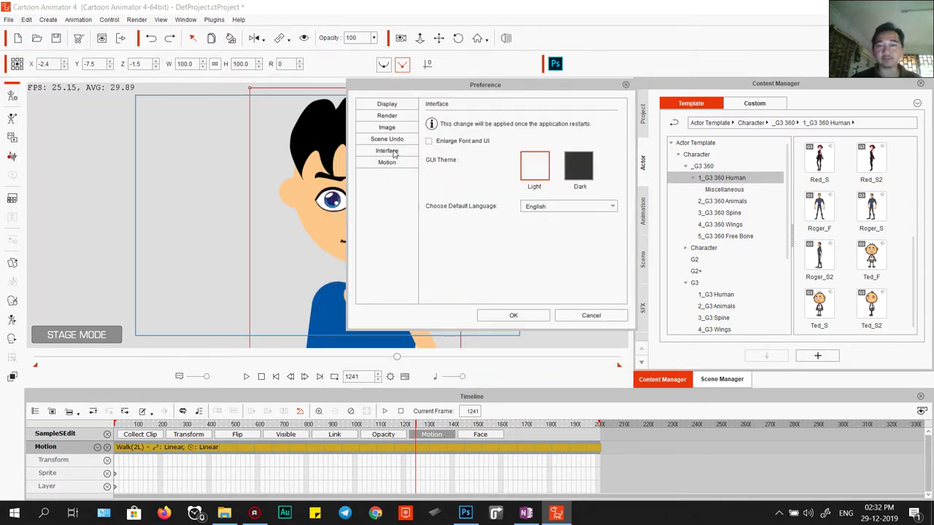
pyautogui.click(390, 139)
pyautogui.click(390, 127)
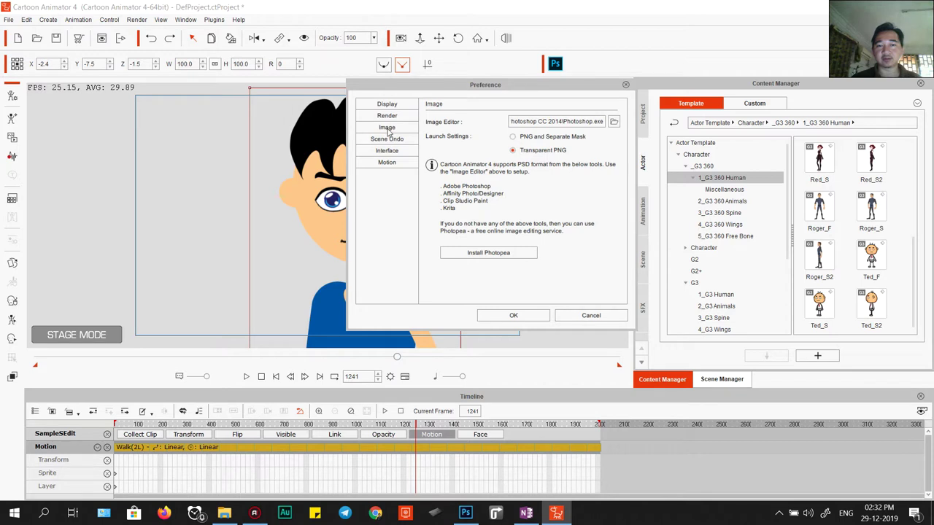
pyautogui.click(387, 139)
pyautogui.click(387, 128)
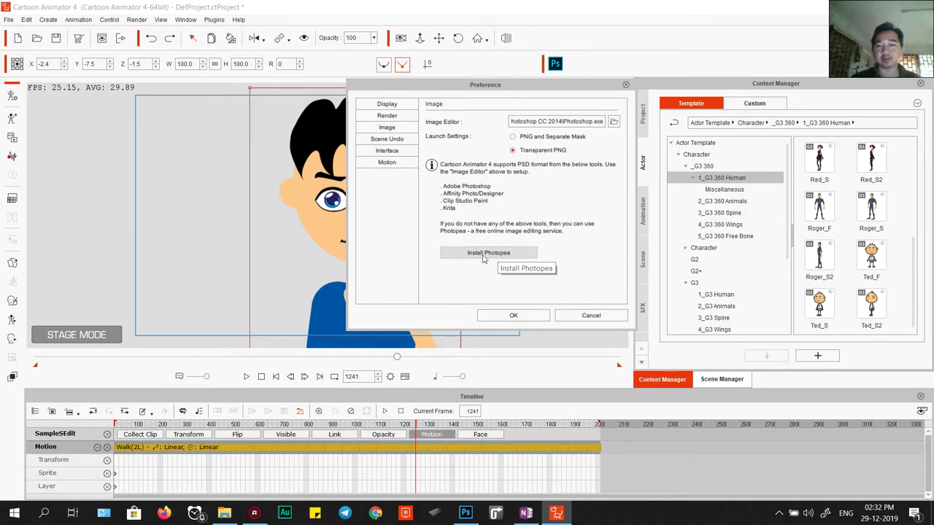
# Step: Choose the Adobe Photoshop CC 2014 shortcut on the Desktop as the image editor, and discard the preference changes
pyautogui.click(613, 121)
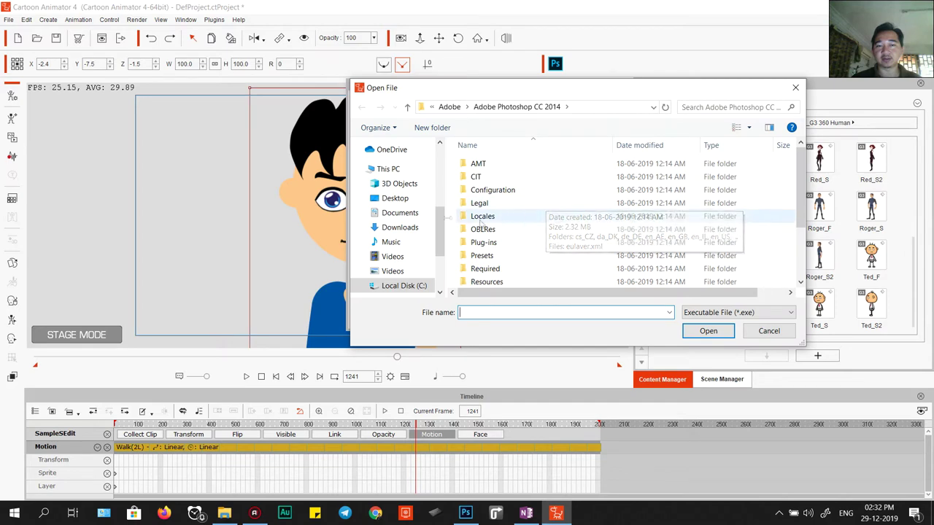
pyautogui.click(395, 197)
pyautogui.click(678, 193)
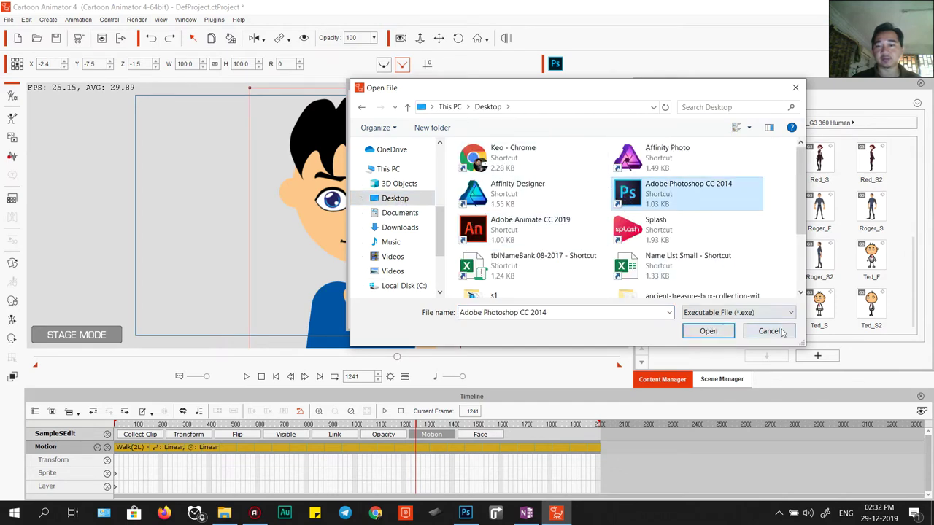
pyautogui.click(708, 331)
pyautogui.moveTo(576, 87); pyautogui.dragTo(476, 124)
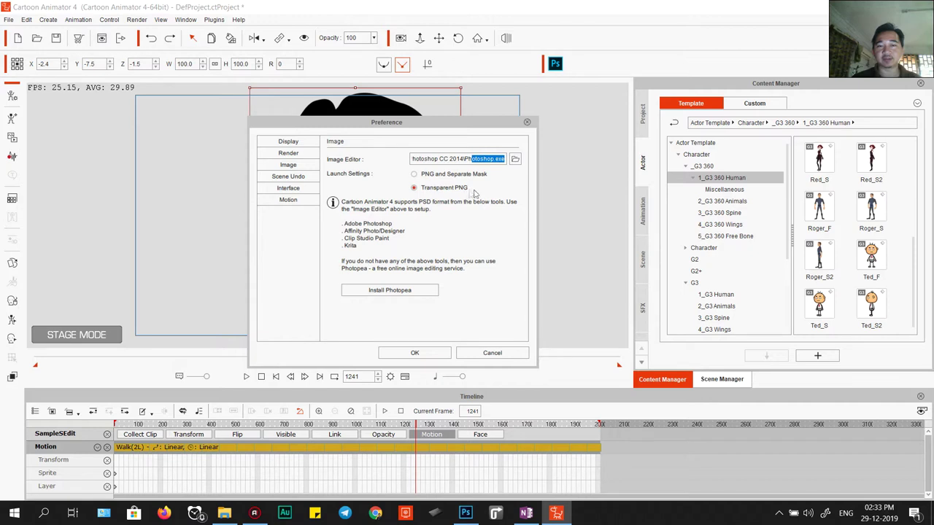
pyautogui.click(493, 353)
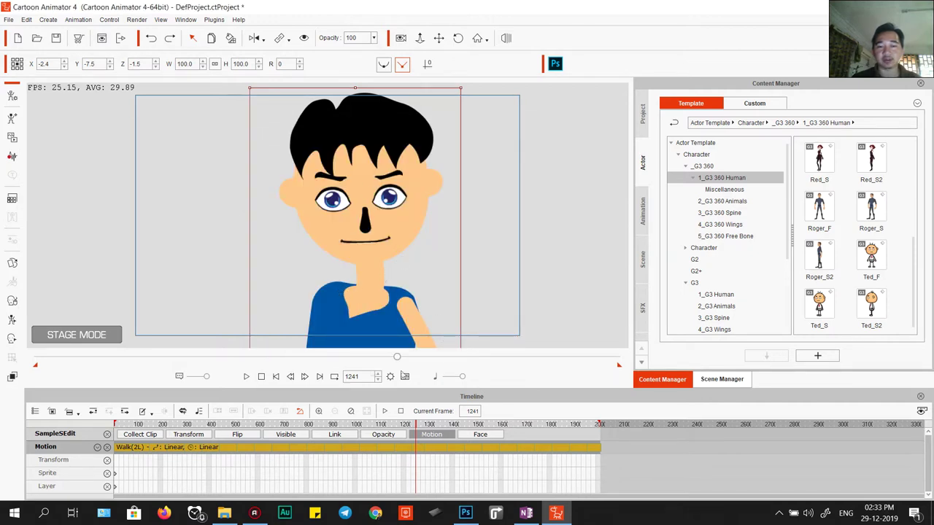
# Step: Check the character's command for launching the PSD editor, and return to the Photoshop document
pyautogui.rightClick(360, 205)
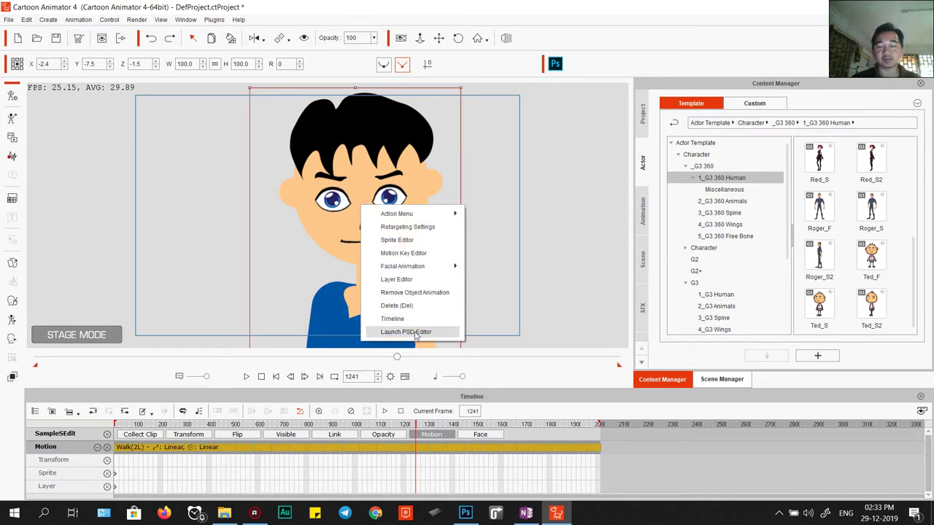
pyautogui.click(359, 187)
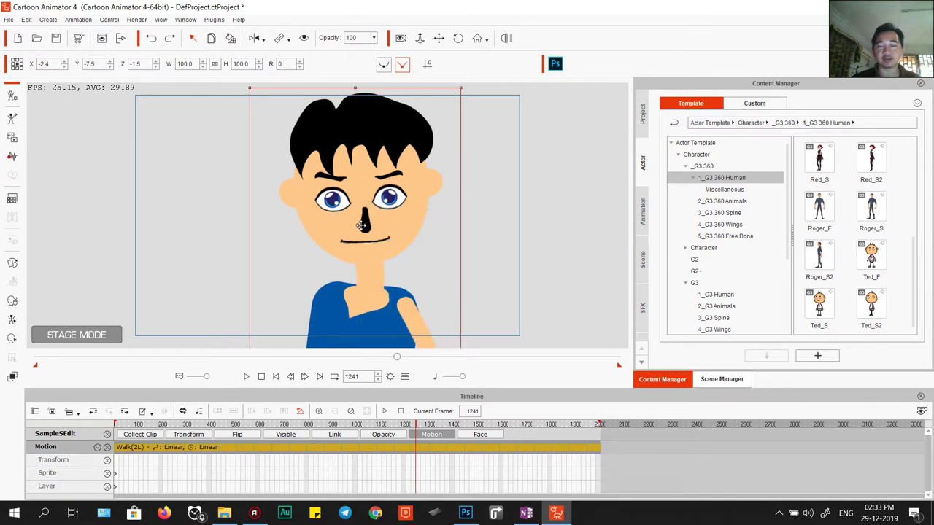
pyautogui.moveTo(464, 516)
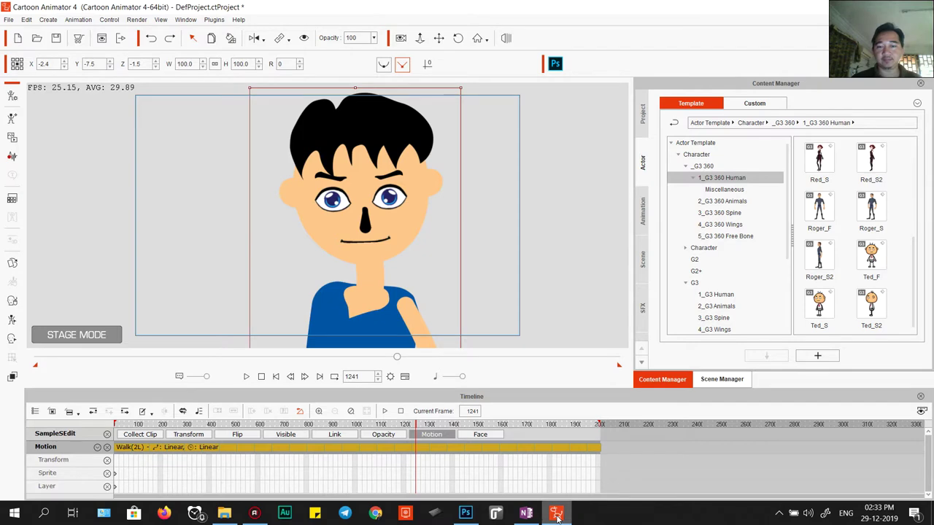
pyautogui.click(466, 515)
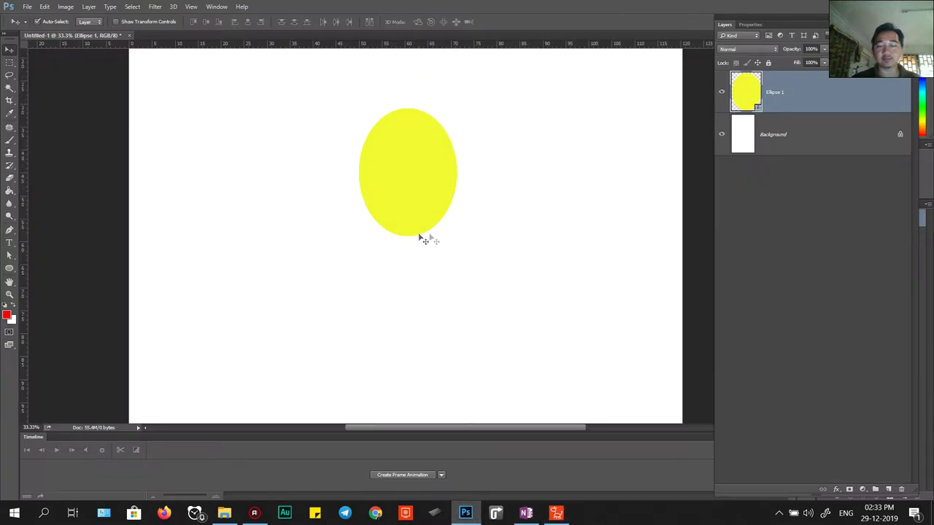
pyautogui.click(525, 512)
pyautogui.click(877, 7)
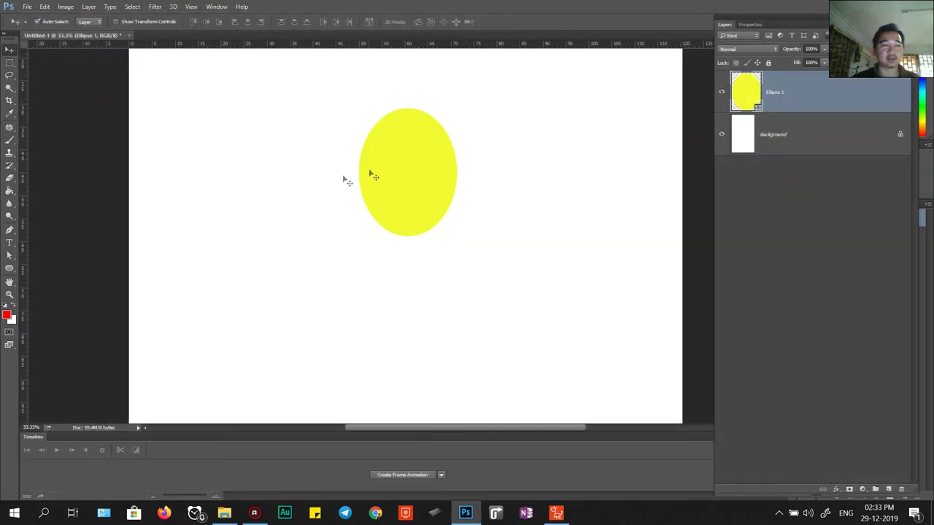
# Step: Nudge the yellow ellipse slightly upward and rename its layer as Face
pyautogui.moveTo(417, 174); pyautogui.dragTo(403, 163)
pyautogui.doubleClick(774, 93)
pyautogui.write('Face')
pyautogui.press('Return')
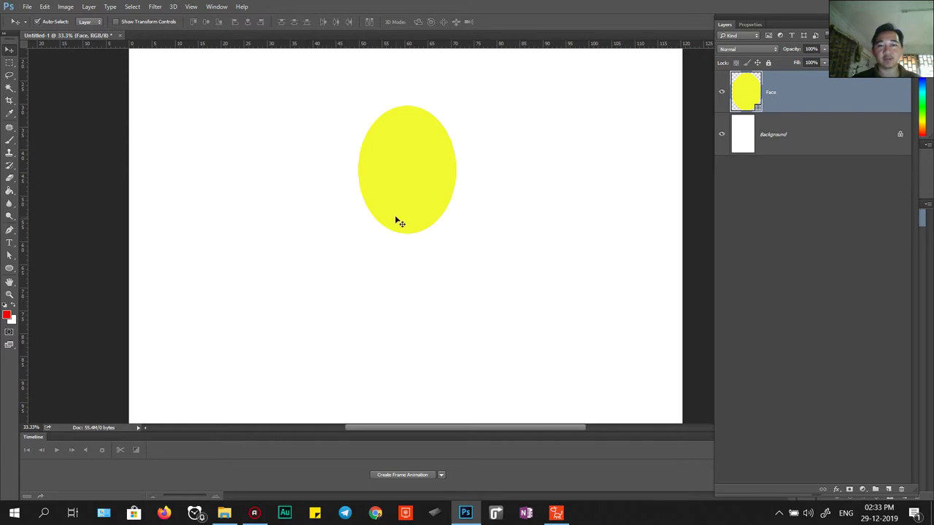
# Step: Draw a neck about 103 by 187 px with the Rounded Rectangle Tool, centred under the face and overlapping its lower edge
pyautogui.click(8, 270)
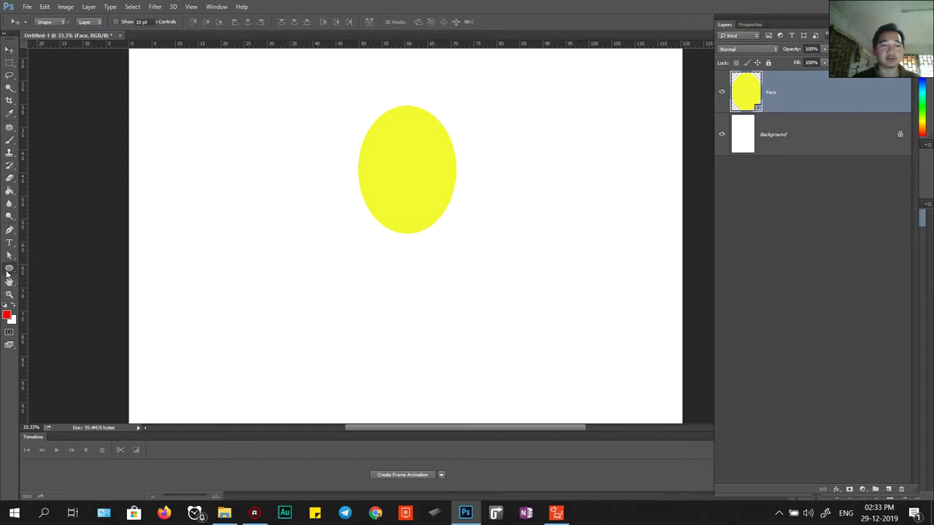
pyautogui.rightClick(9, 270)
pyautogui.click(48, 276)
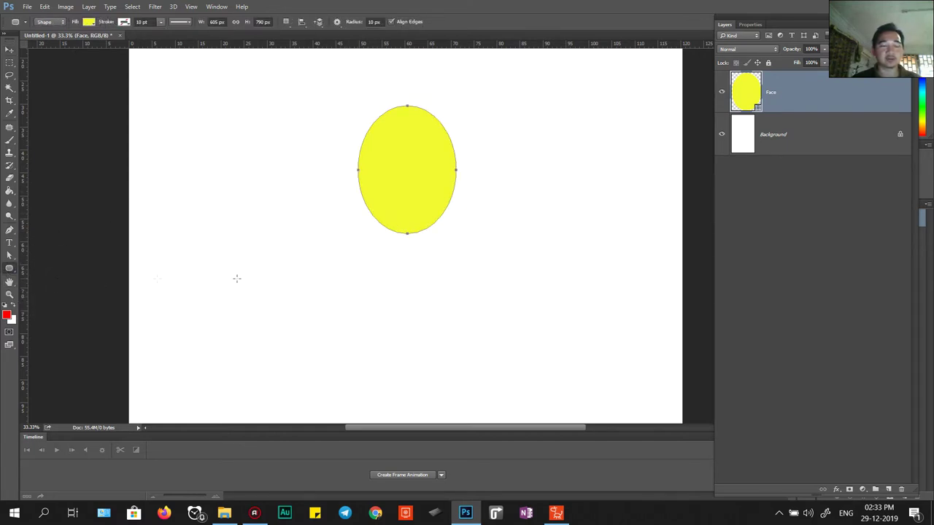
pyautogui.moveTo(398, 231); pyautogui.dragTo(414, 259)
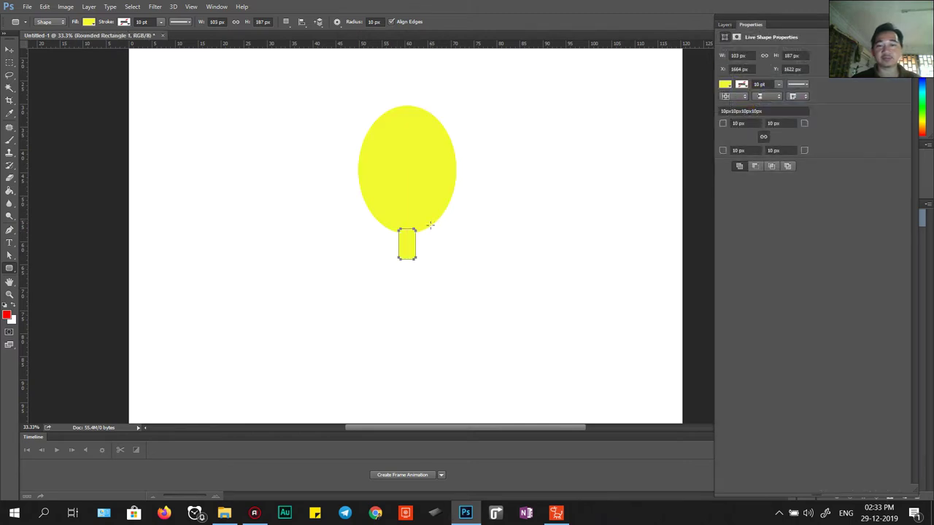
pyautogui.press('v')
pyautogui.moveTo(409, 250); pyautogui.dragTo(409, 246)
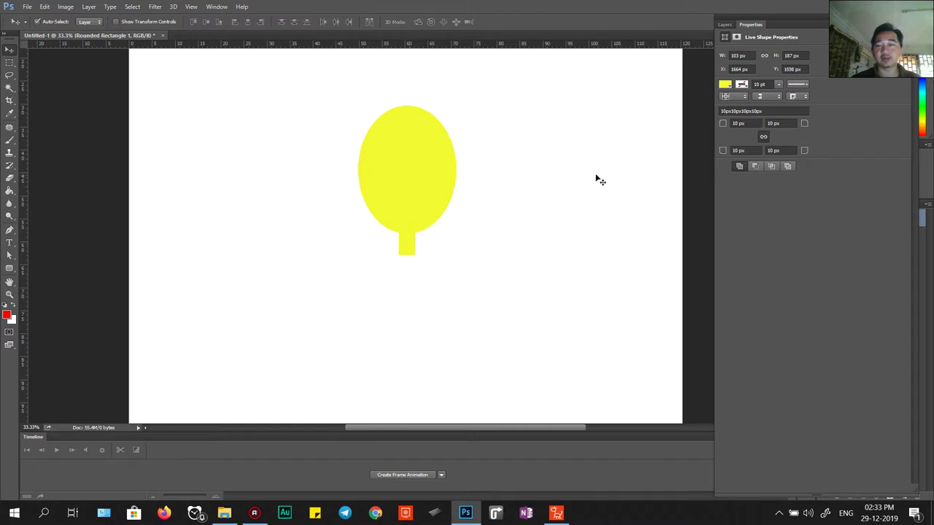
pyautogui.click(725, 26)
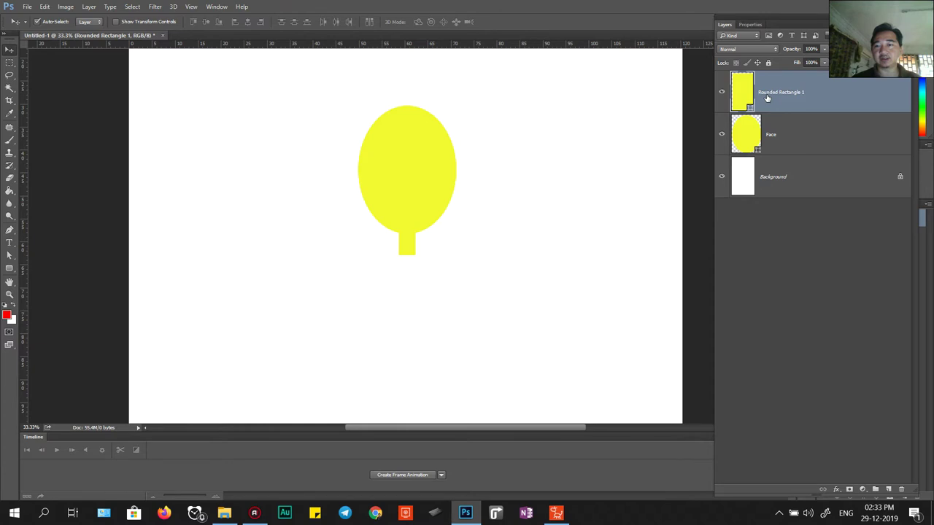
pyautogui.press('ctrl')
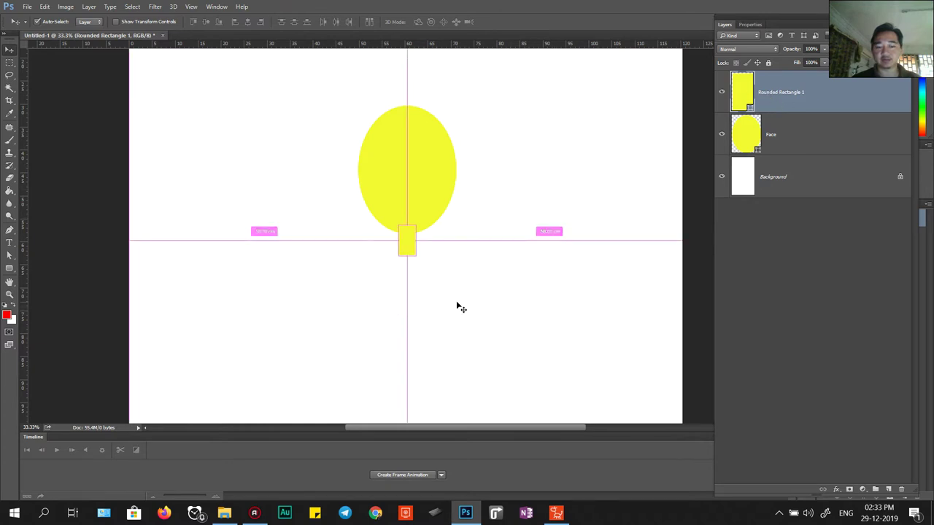
# Step: Lengthen the neck shape upward into the face and downward to about 520 px tall by moving its end anchor points
pyautogui.press('p')
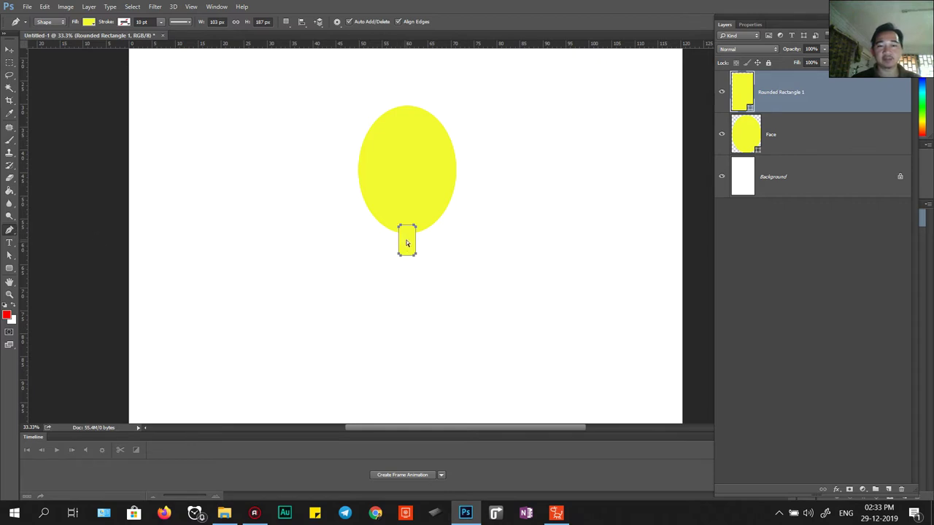
pyautogui.keyDown('shift'); pyautogui.click(804, 141); pyautogui.keyUp('shift')
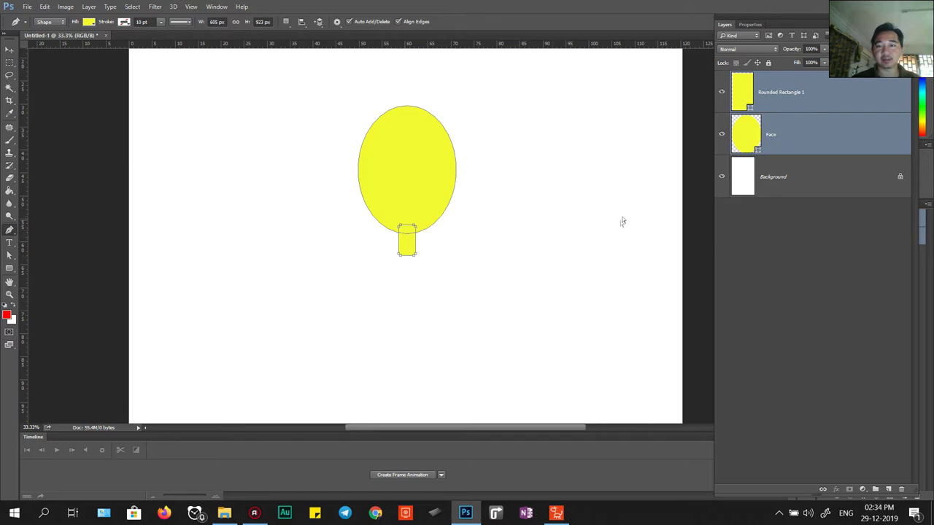
pyautogui.keyDown('ctrl'); pyautogui.click(762, 153); pyautogui.keyUp('ctrl')
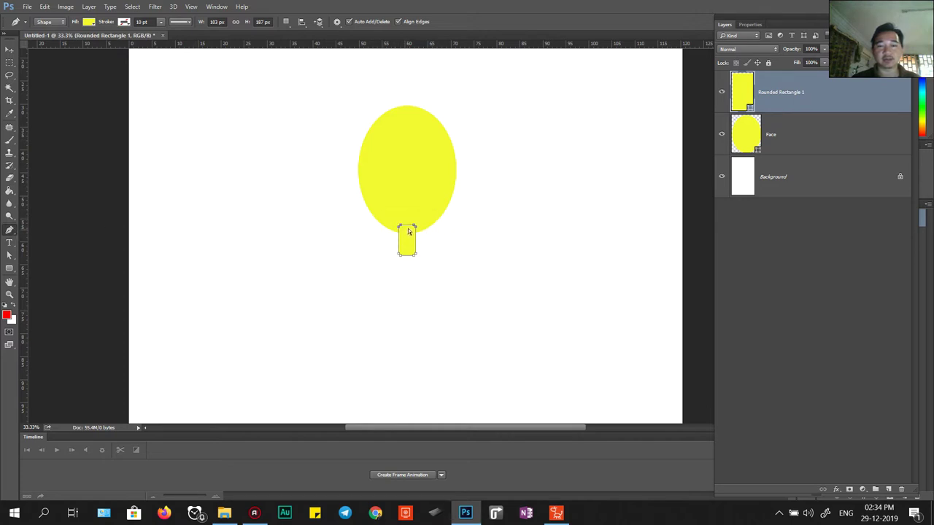
pyautogui.moveTo(413, 227); pyautogui.dragTo(408, 190)
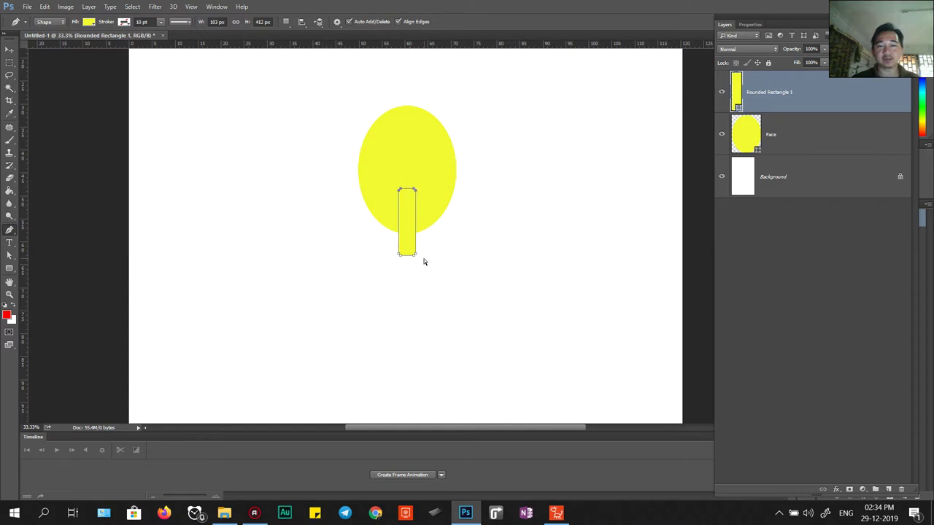
pyautogui.moveTo(384, 246); pyautogui.dragTo(412, 272)
pyautogui.keyDown('ctrl'); pyautogui.click(501, 263); pyautogui.keyUp('ctrl')
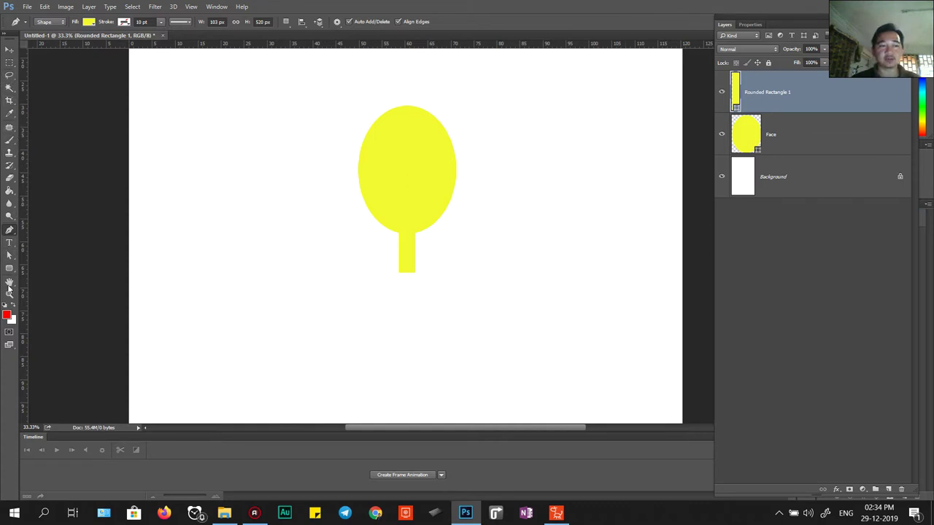
# Step: Draw a torso about 661 by 646 px with the Rounded Rectangle Tool, directly below the neck, with a 10 px corner radius
pyautogui.click(10, 269)
pyautogui.click(42, 268)
pyautogui.moveTo(352, 251); pyautogui.dragTo(426, 213)
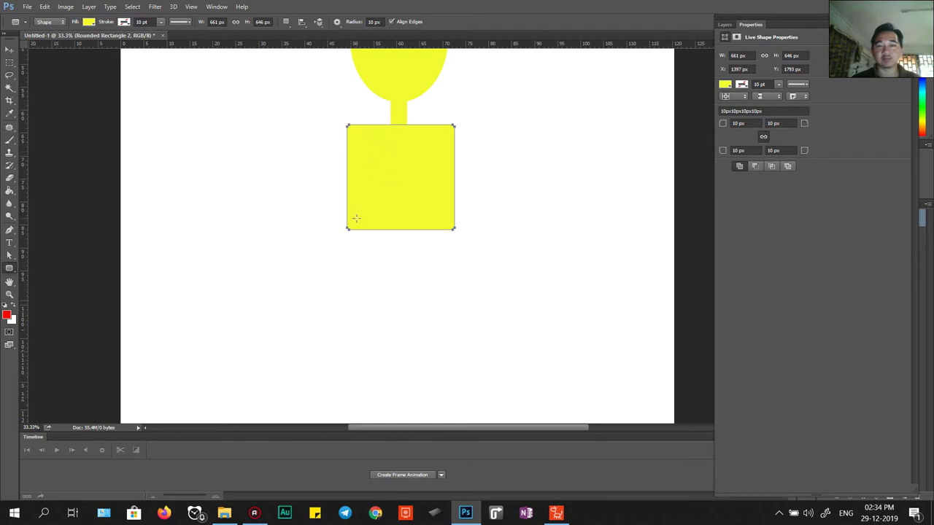
pyautogui.click(725, 24)
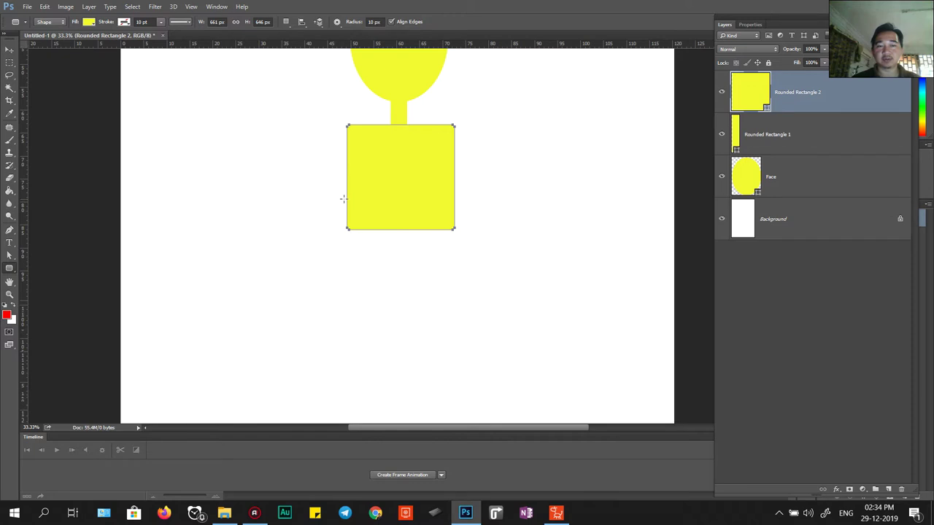
# Step: Change the torso rectangle's fill colour to violet (#7200ff)
pyautogui.click(88, 23)
pyautogui.click(134, 41)
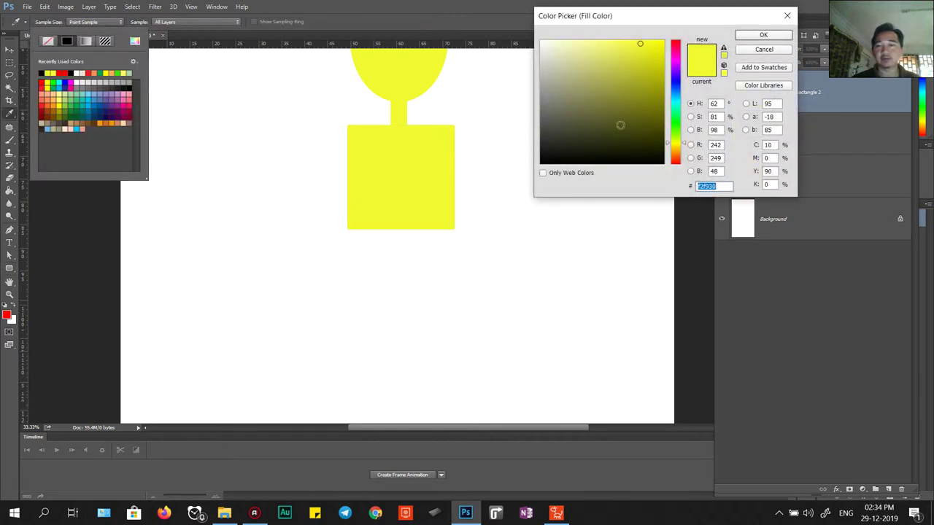
pyautogui.click(675, 72)
pyautogui.click(652, 60)
pyautogui.click(763, 34)
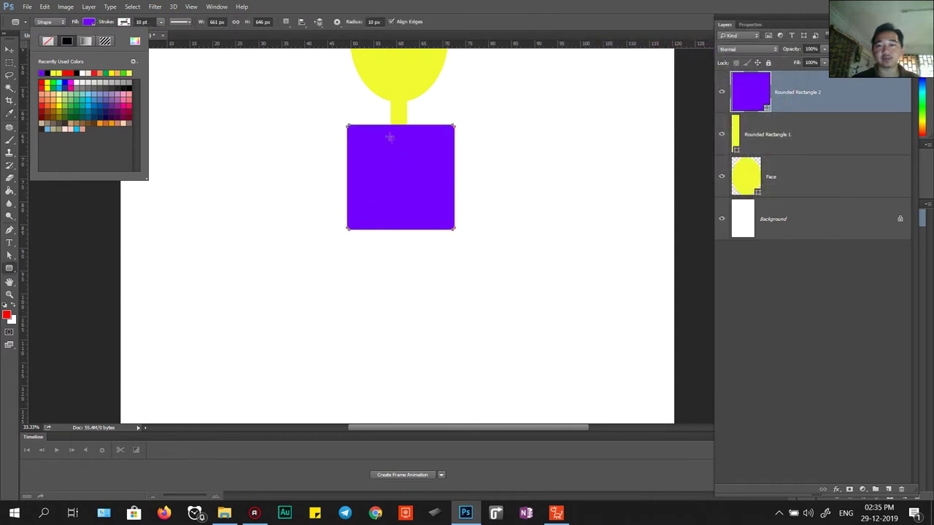
# Step: Draw a hip shape about 667 by 322 px with the Rounded Rectangle Tool, overlapping the torso's lower part and extending below it
pyautogui.click(346, 205)
pyautogui.moveTo(346, 205); pyautogui.dragTo(453, 241)
pyautogui.moveTo(453, 240); pyautogui.dragTo(453, 255)
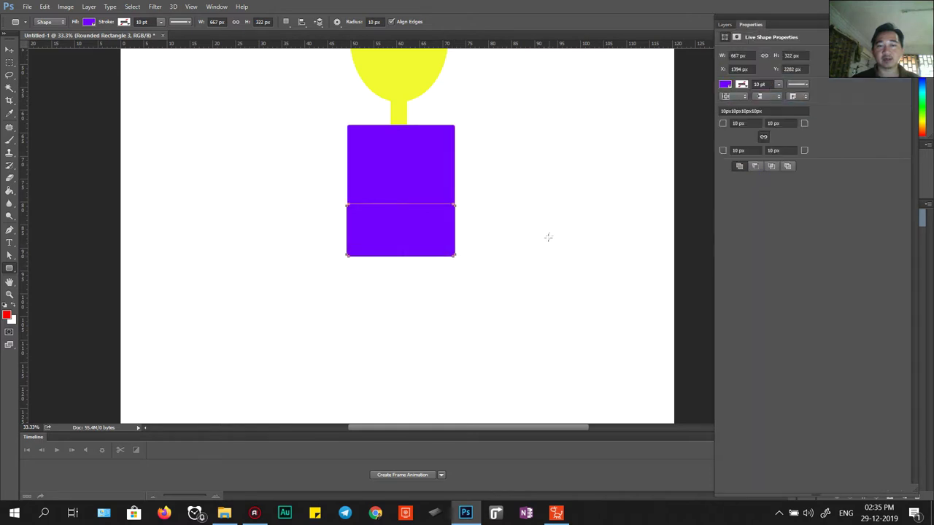
# Step: Trim the hip shape to about 664 px wide so its side edge lines up with the torso
pyautogui.moveTo(322, 189); pyautogui.dragTo(372, 289)
pyautogui.moveTo(348, 255); pyautogui.dragTo(348, 256)
pyautogui.moveTo(325, 178); pyautogui.dragTo(348, 255)
pyautogui.moveTo(326, 172)
pyautogui.mouseDown()
pyautogui.moveTo(358, 283)
pyautogui.moveTo(320, 174)
pyautogui.mouseUp()
pyautogui.press('p')
pyautogui.moveTo(346, 255); pyautogui.dragTo(348, 255)
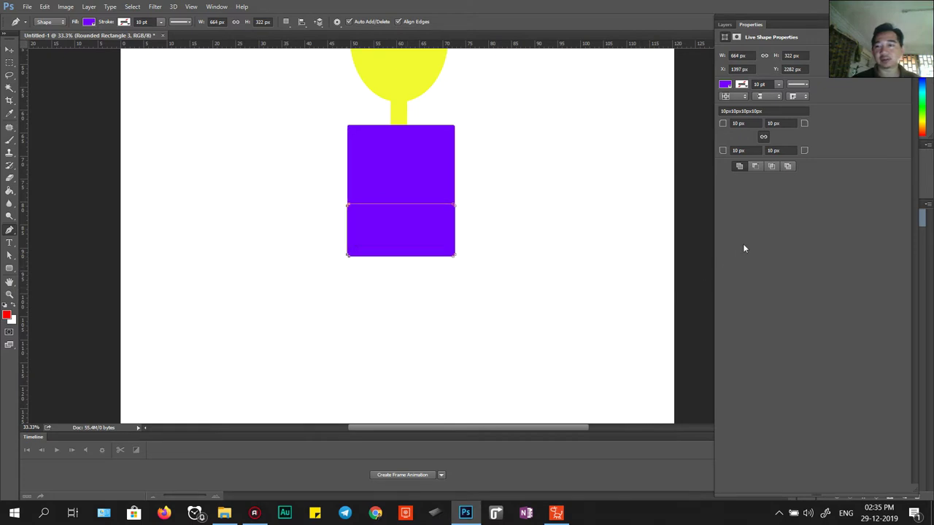
# Step: Set all corner radii of the hip shape to 1 px
pyautogui.click(10, 268)
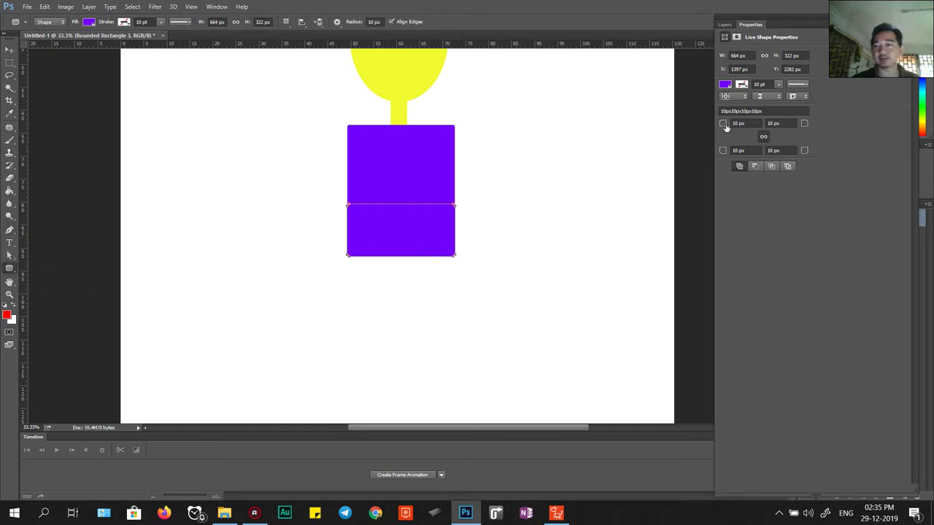
pyautogui.moveTo(722, 124); pyautogui.dragTo(721, 126)
pyautogui.write('1')
pyautogui.press('Return')
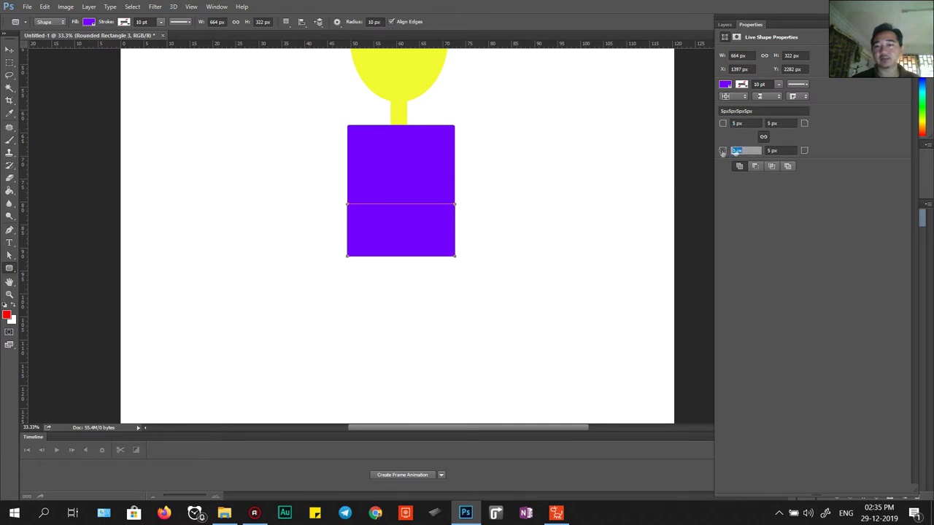
# Step: Unlink the hip shape's corner radii and round only its lower-left corner to 103 px
pyautogui.click(762, 138)
pyautogui.click(738, 151)
pyautogui.write('99')
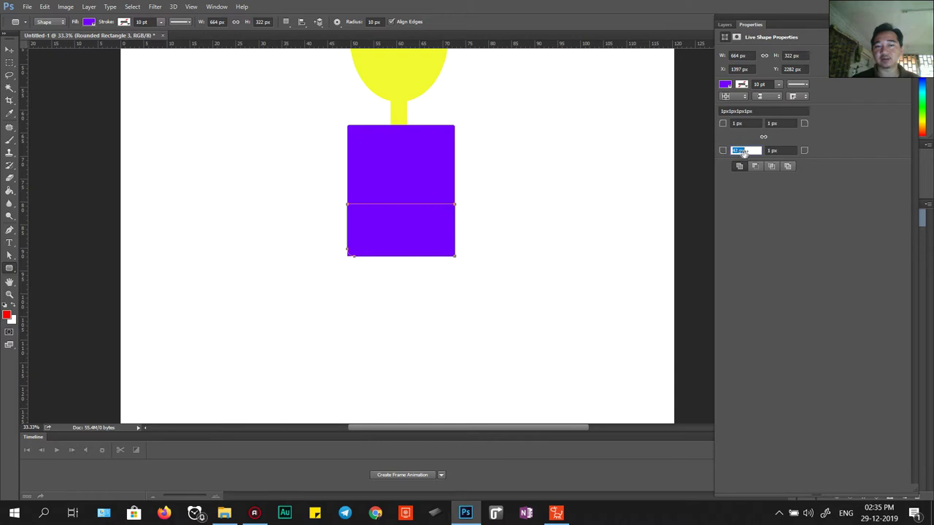
pyautogui.press('Return')
pyautogui.write('103')
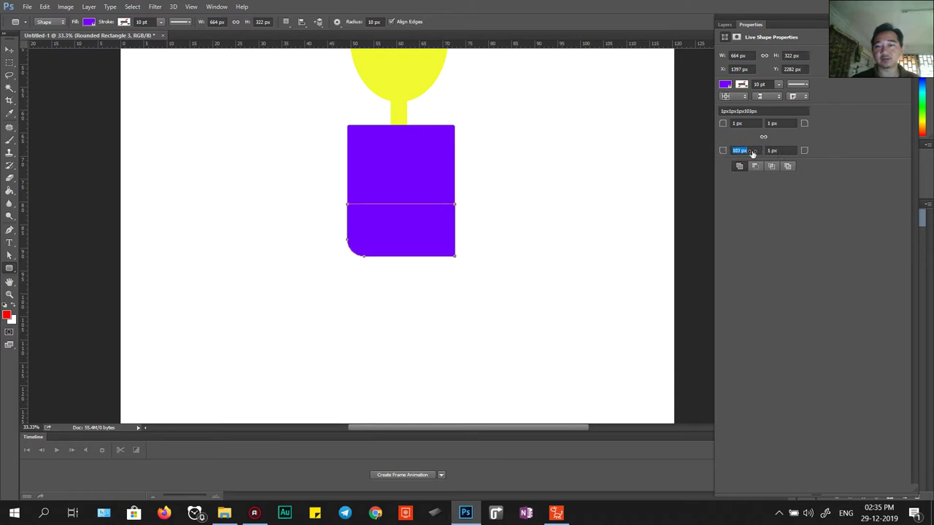
pyautogui.press('Tab')
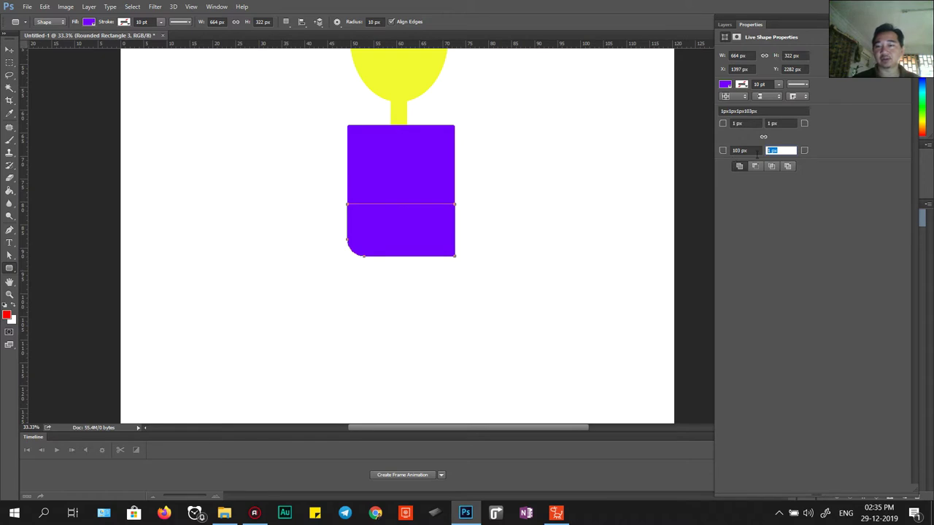
# Step: Set both lower corner radii of the hip shape to 100 px and deselect it
pyautogui.click(758, 153)
pyautogui.write('100')
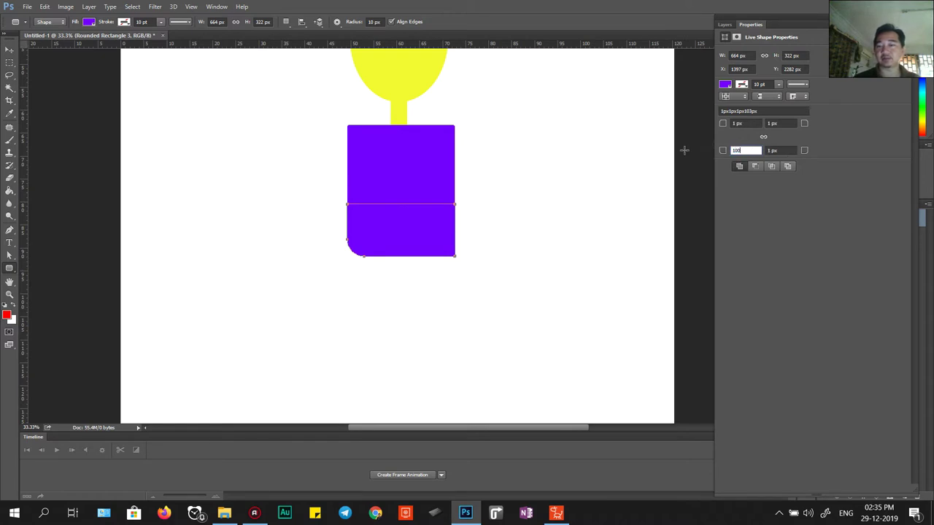
pyautogui.press('Tab')
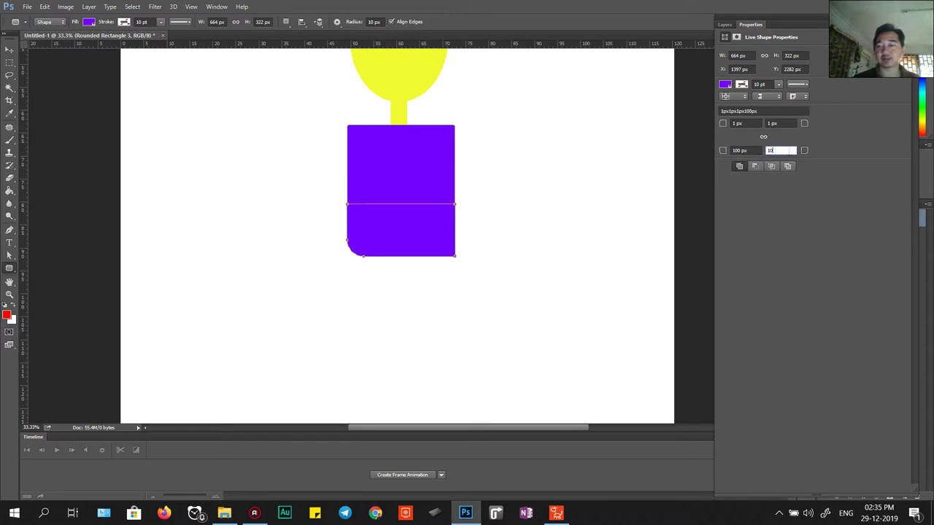
pyautogui.write('100')
pyautogui.press('Return')
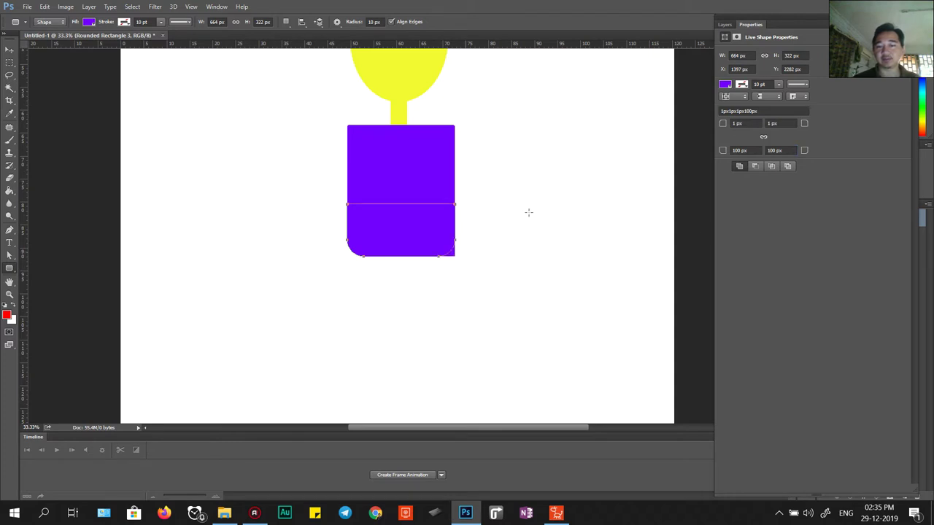
pyautogui.press('v')
pyautogui.click(418, 271)
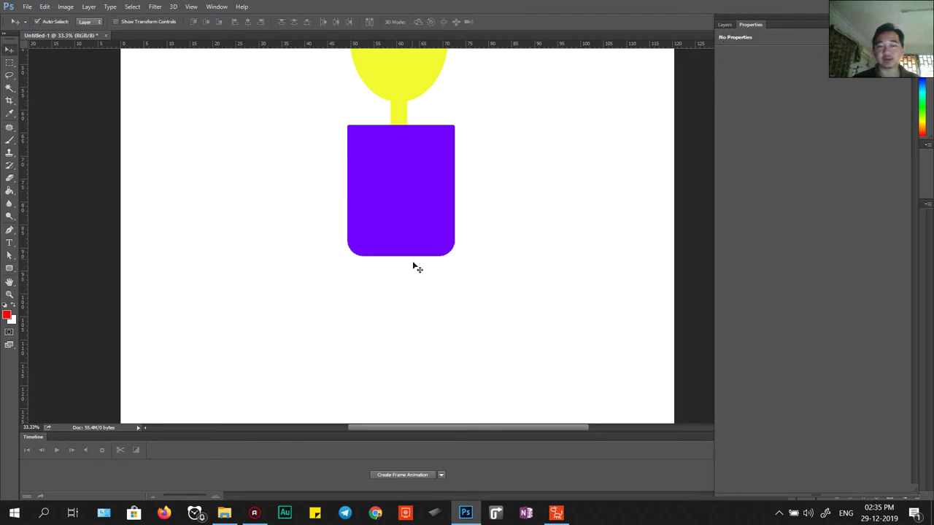
# Step: Change the hip shape's fill colour to black (#000000)
pyautogui.click(407, 242)
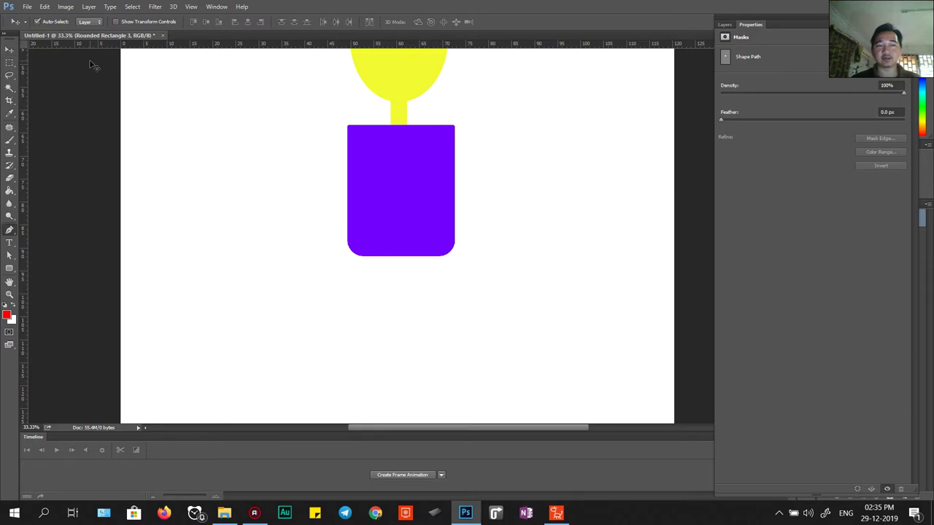
pyautogui.press('p')
pyautogui.click(88, 22)
pyautogui.click(133, 42)
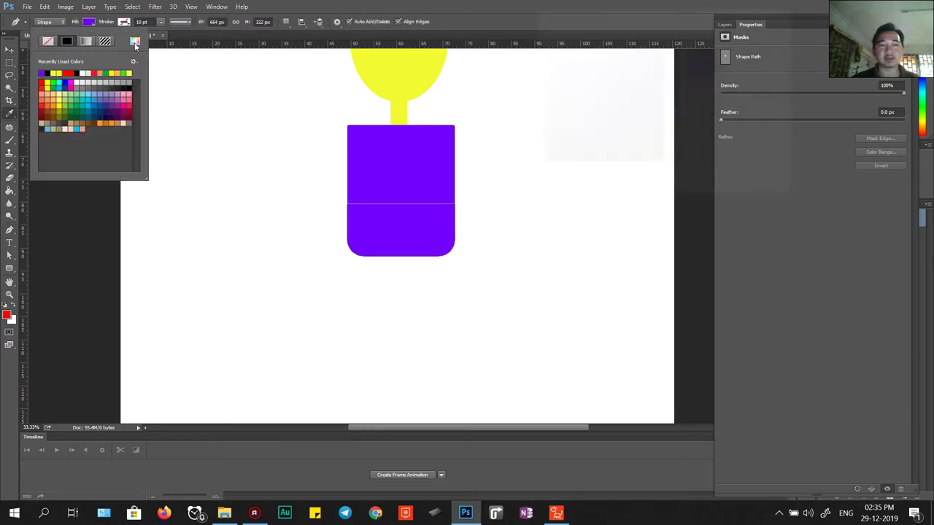
pyautogui.moveTo(578, 148); pyautogui.dragTo(517, 191)
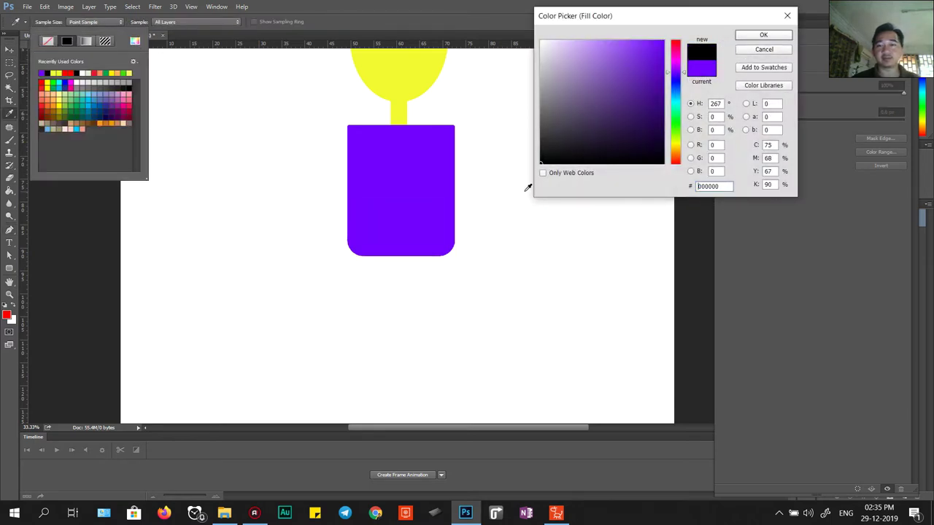
pyautogui.click(759, 36)
pyautogui.click(704, 84)
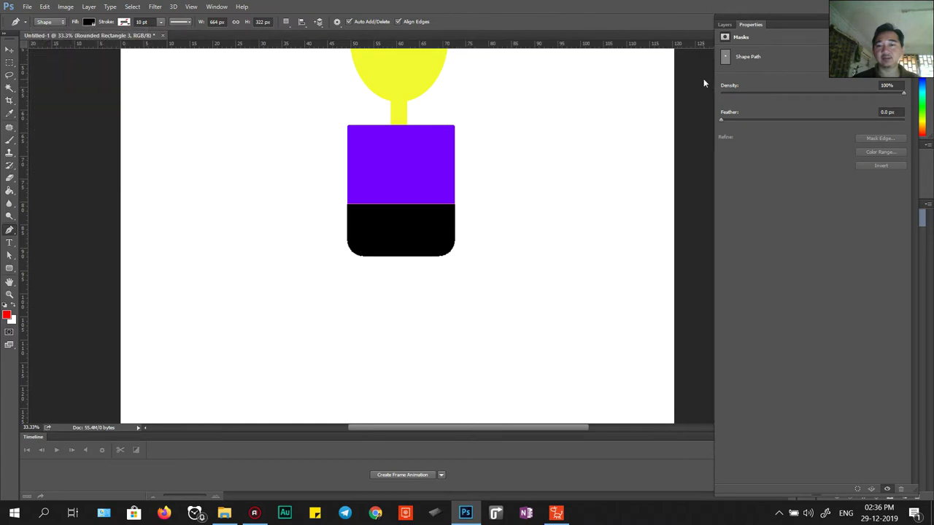
# Step: Move the black hip layer directly beneath the violet torso layer
pyautogui.press('v')
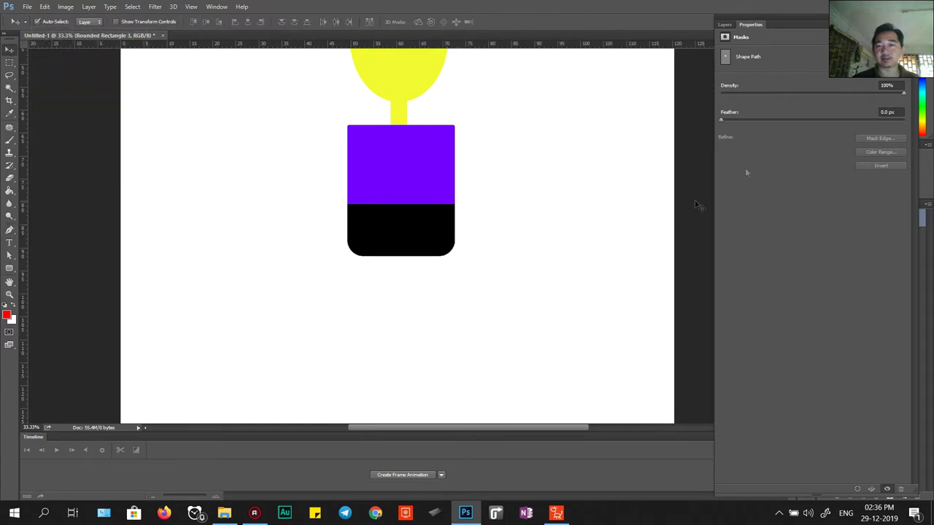
pyautogui.click(724, 24)
pyautogui.moveTo(787, 102); pyautogui.dragTo(786, 156)
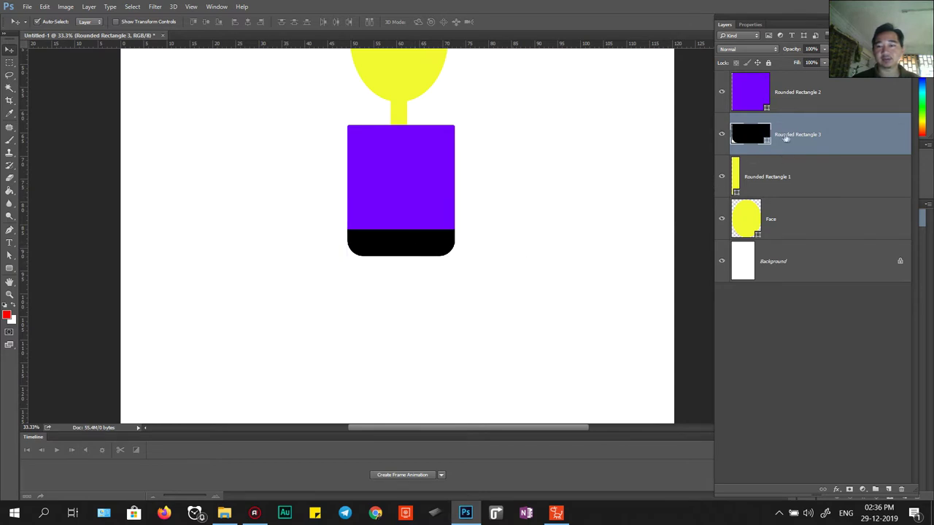
# Step: Nudge the black hip shape straight down so more of it shows below the torso while still overlapping behind it
pyautogui.press('Down')
pyautogui.press('Down')
pyautogui.press('Down')
pyautogui.press('Down')
pyautogui.press('Down')
pyautogui.press('Down')
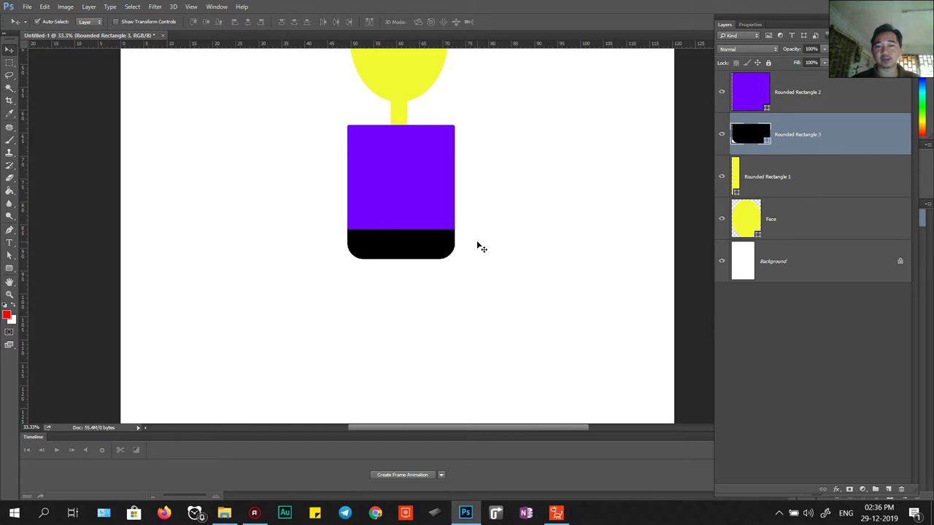
pyautogui.press('Down')
pyautogui.press('Down')
pyautogui.press('Down')
pyautogui.press('Down')
pyautogui.press('Down')
pyautogui.press('Down')
pyautogui.press('Down')
pyautogui.press('Down')
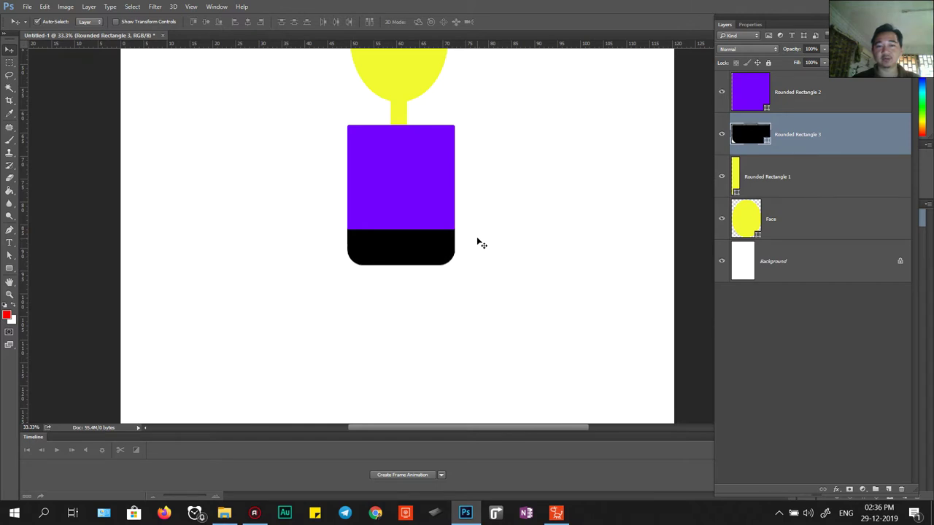
pyautogui.press('Down')
pyautogui.press('Down')
pyautogui.press('Down')
pyautogui.press('Down')
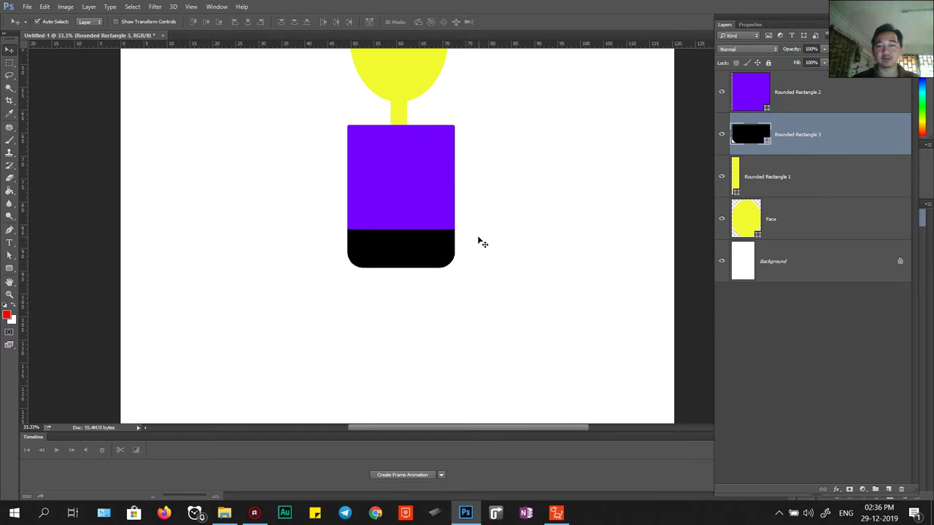
# Step: Rename the neck's layer as HipNeck
pyautogui.click(403, 116)
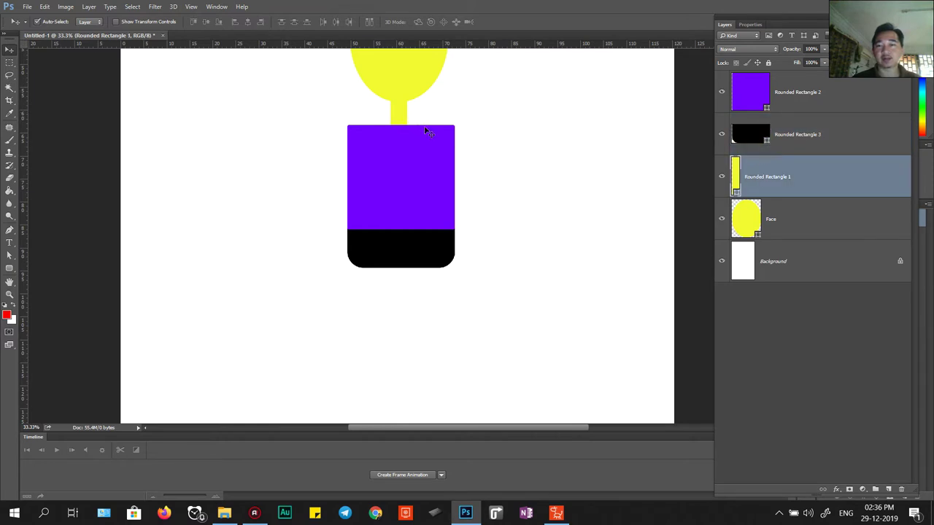
pyautogui.doubleClick(766, 177)
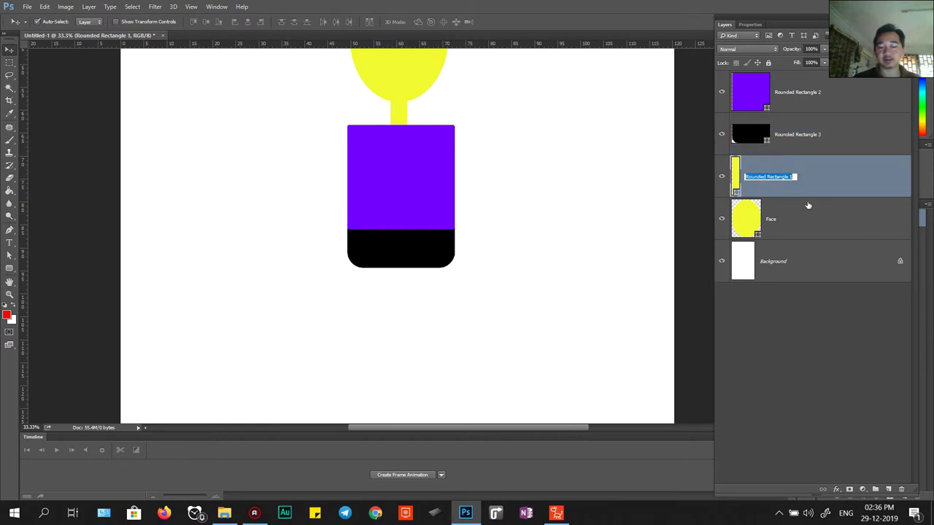
pyautogui.write('HipNeck')
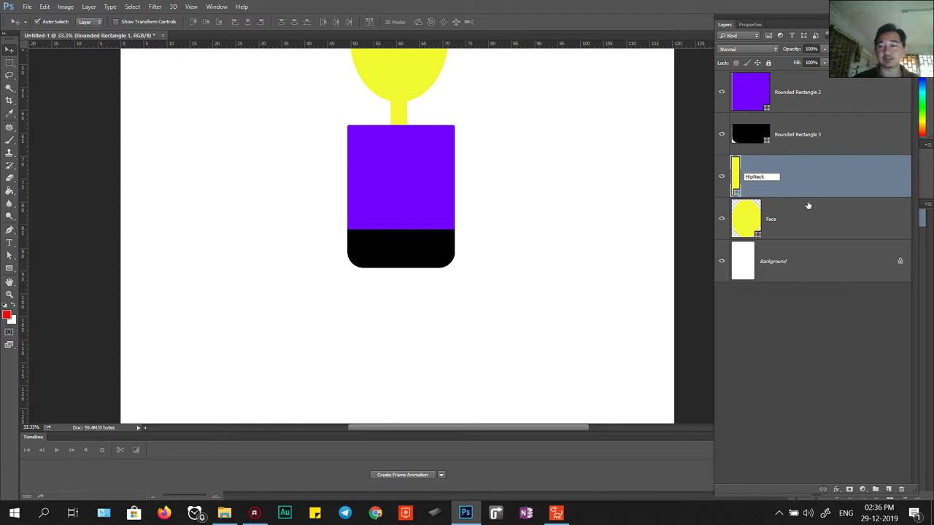
pyautogui.press('Return')
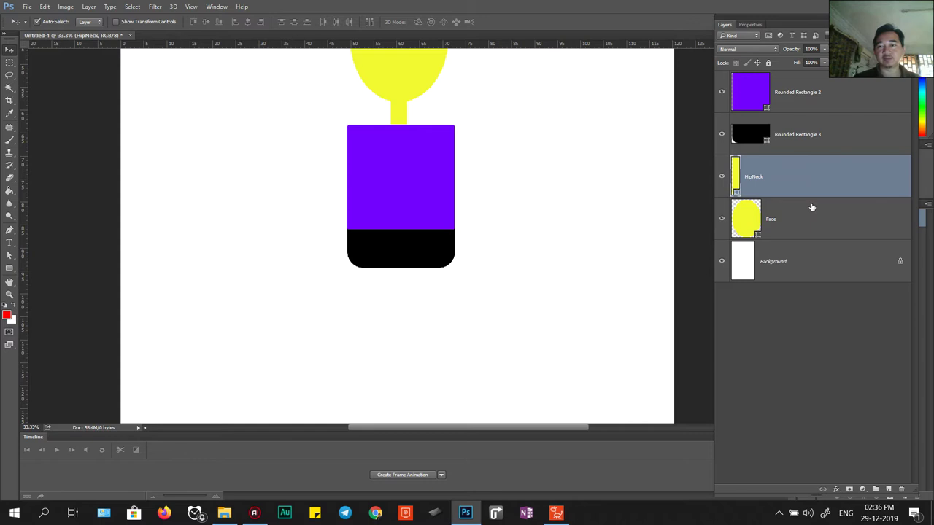
pyautogui.hotkey('ctrl', 'j')
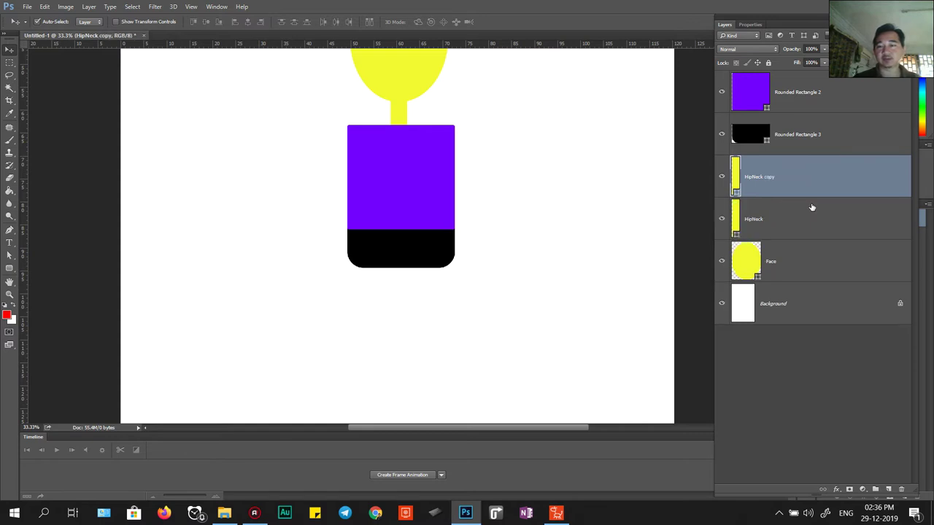
pyautogui.moveTo(803, 182); pyautogui.dragTo(785, 82)
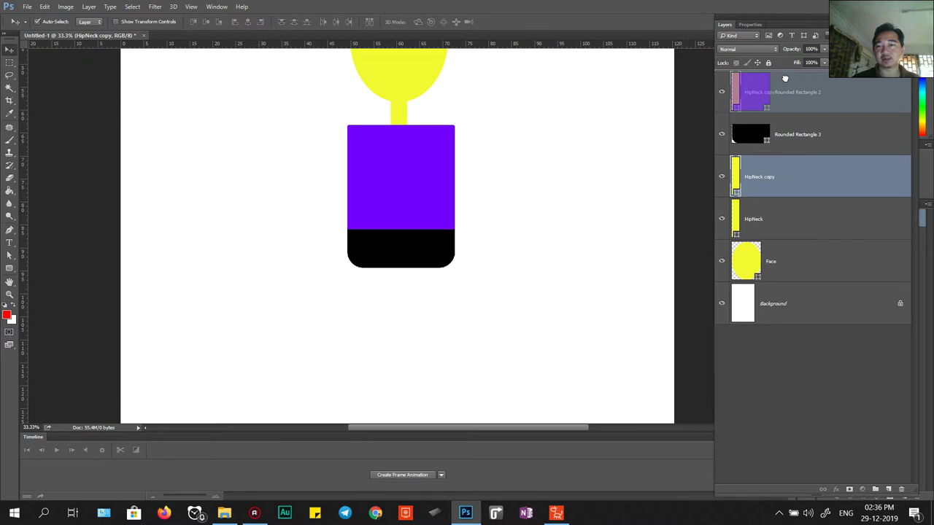
pyautogui.moveTo(785, 78); pyautogui.dragTo(785, 79)
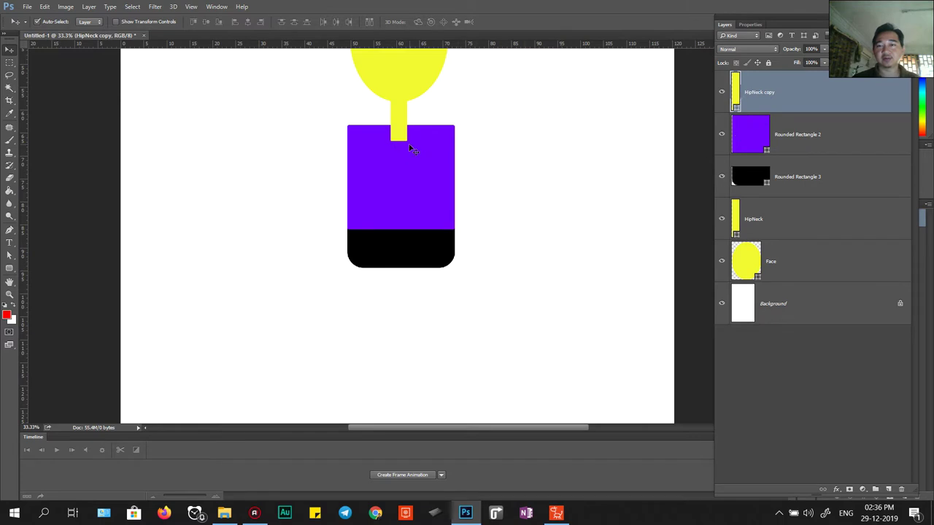
pyautogui.click(749, 24)
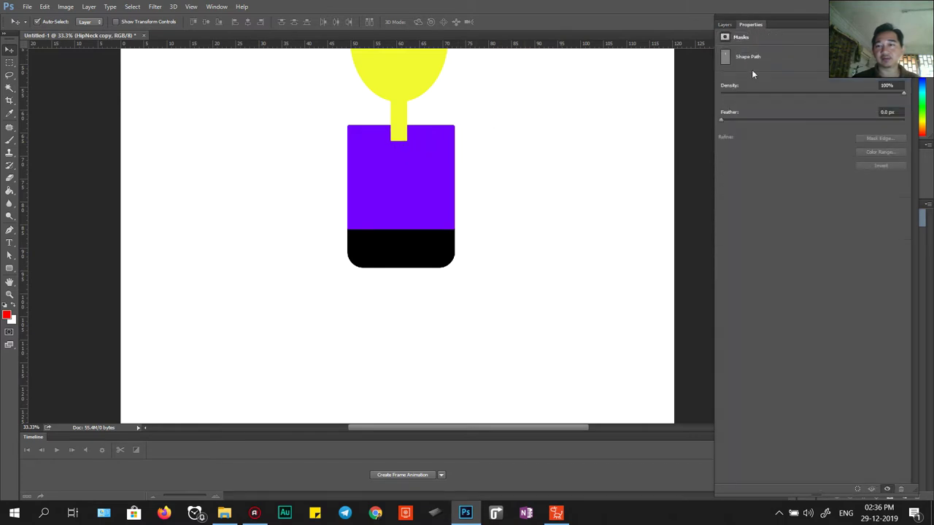
pyautogui.click(726, 25)
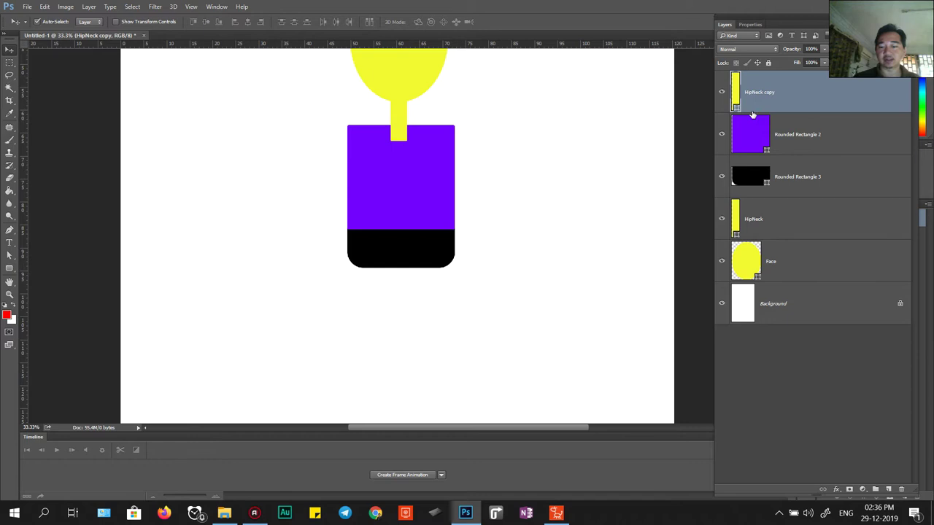
pyautogui.press('Delete')
# Step: Draw an ellipse about 109 by 157 px with the Ellipse Tool where the neck meets the torso's upper edge
pyautogui.moveTo(9, 267); pyautogui.dragTo(48, 284)
pyautogui.moveTo(392, 114); pyautogui.dragTo(407, 138)
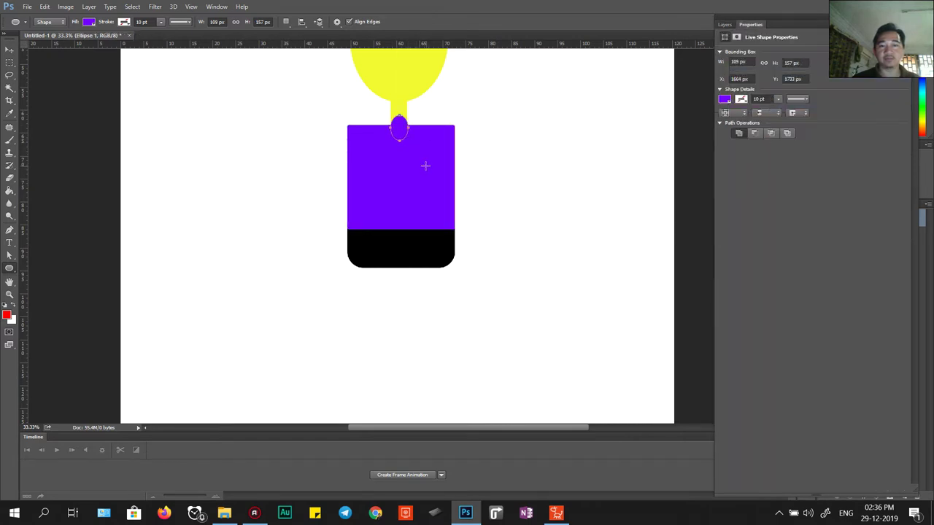
pyautogui.press('v')
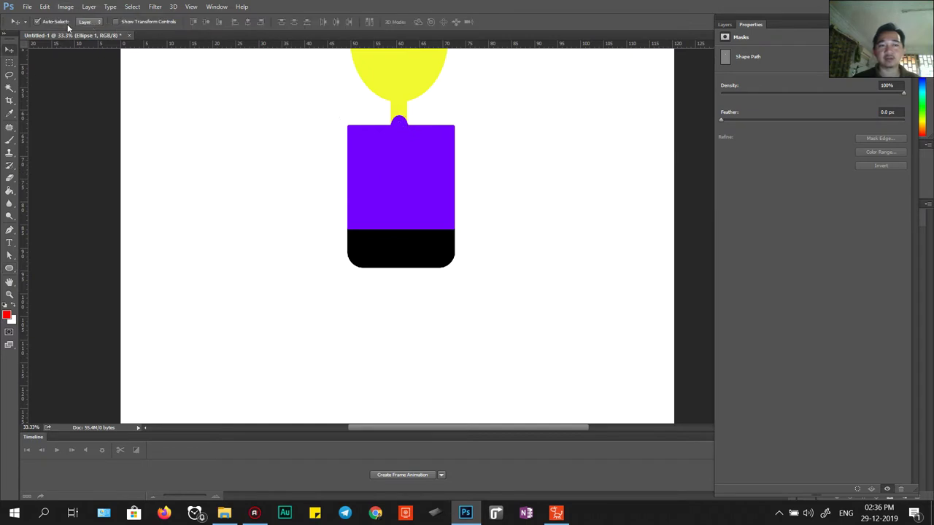
# Step: Recolor the small ellipse at the neck's base with the yellow sampled from the face
pyautogui.press('p')
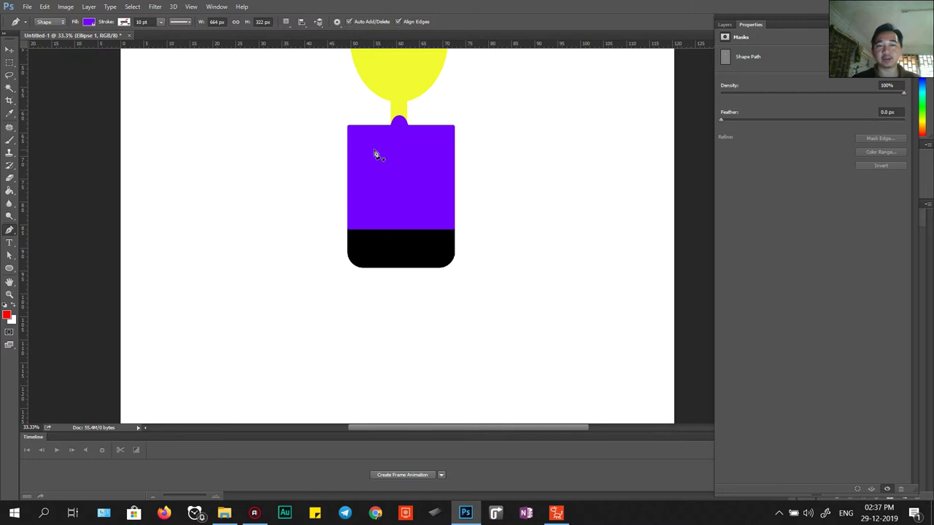
pyautogui.click(89, 21)
pyautogui.click(135, 41)
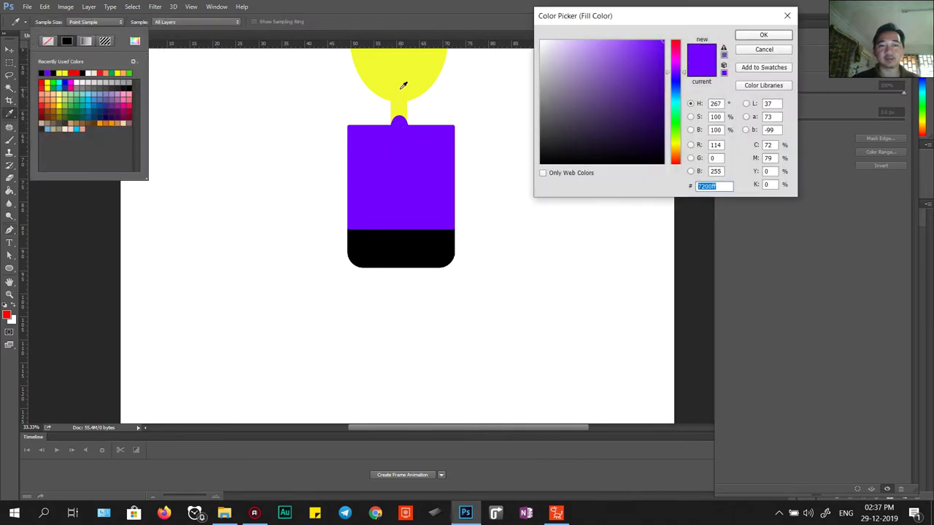
pyautogui.click(402, 85)
pyautogui.click(763, 34)
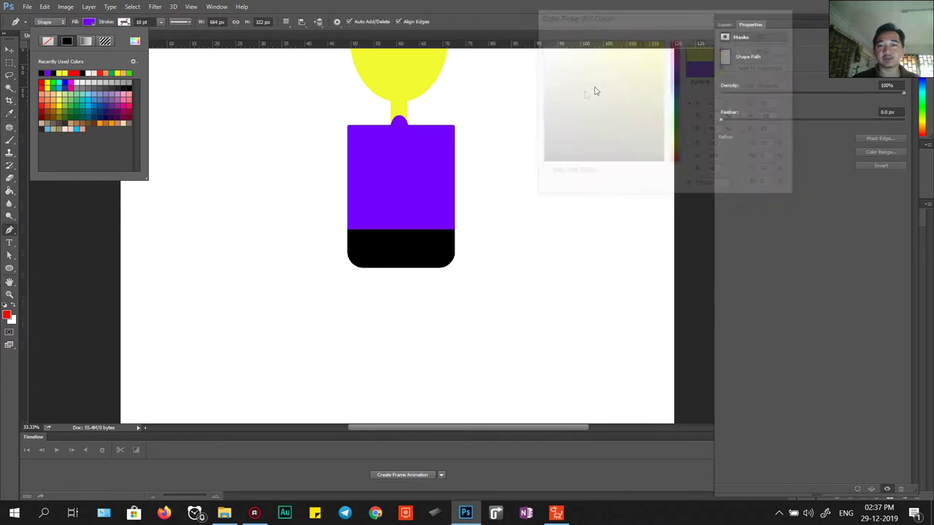
pyautogui.click(726, 25)
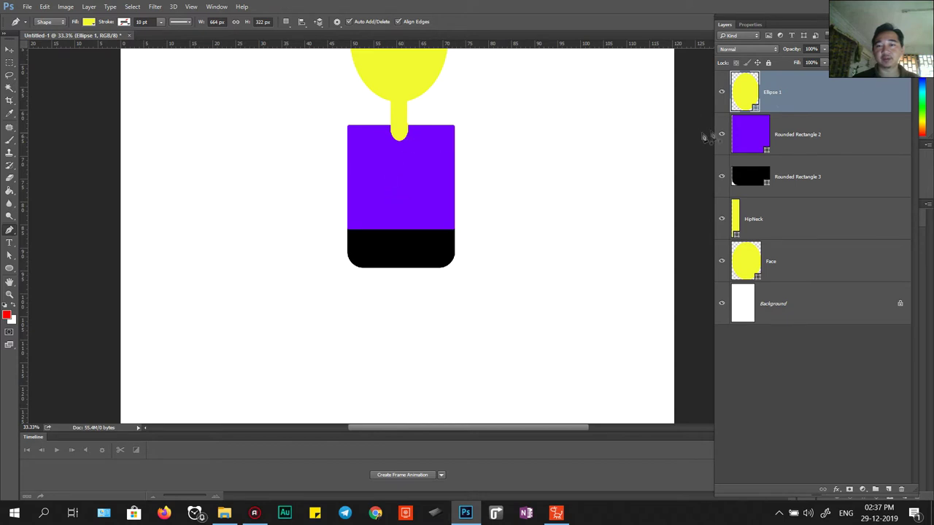
# Step: Lower the yellow ellipse slightly into the torso and stretch its top edge upward to overlap the neck
pyautogui.press('v')
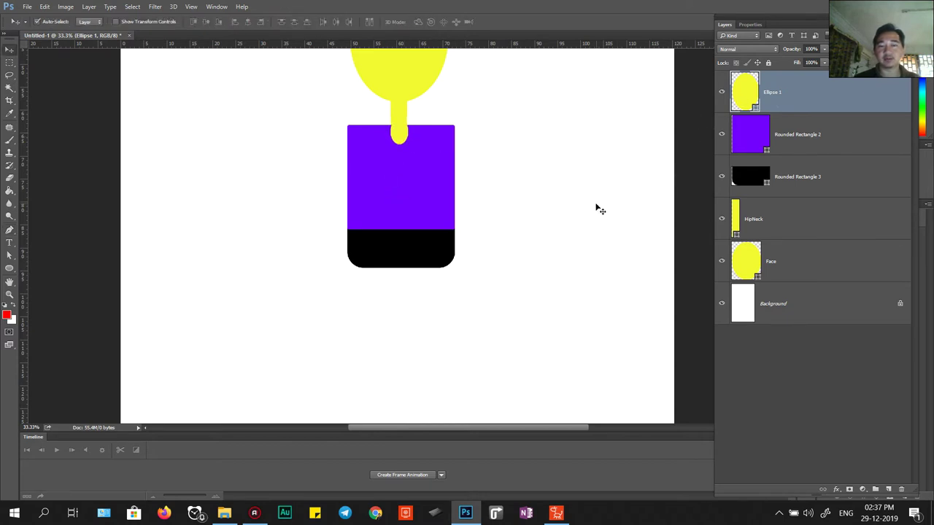
pyautogui.hotkey('ctrl', 't')
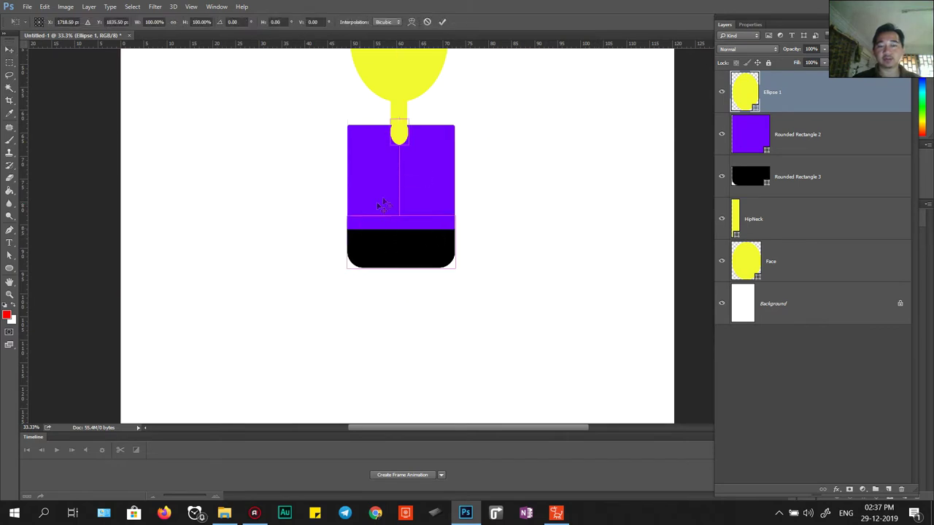
pyautogui.moveTo(401, 120); pyautogui.dragTo(399, 112)
pyautogui.press('Return')
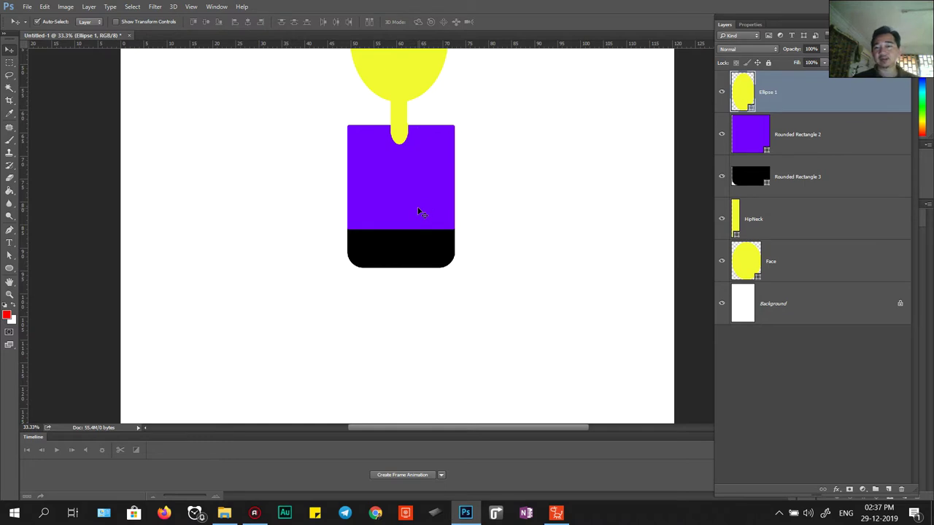
# Step: Draw a horizontal arm about 937 by 97 px with the Rounded Rectangle Tool, extending rightward from inside the torso's upper right side
pyautogui.moveTo(404, 208); pyautogui.dragTo(380, 247)
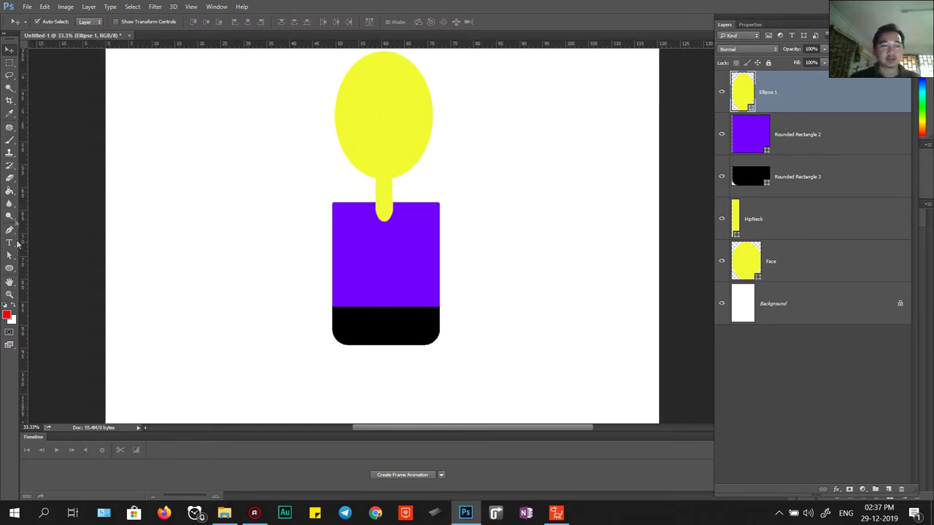
pyautogui.click(9, 268)
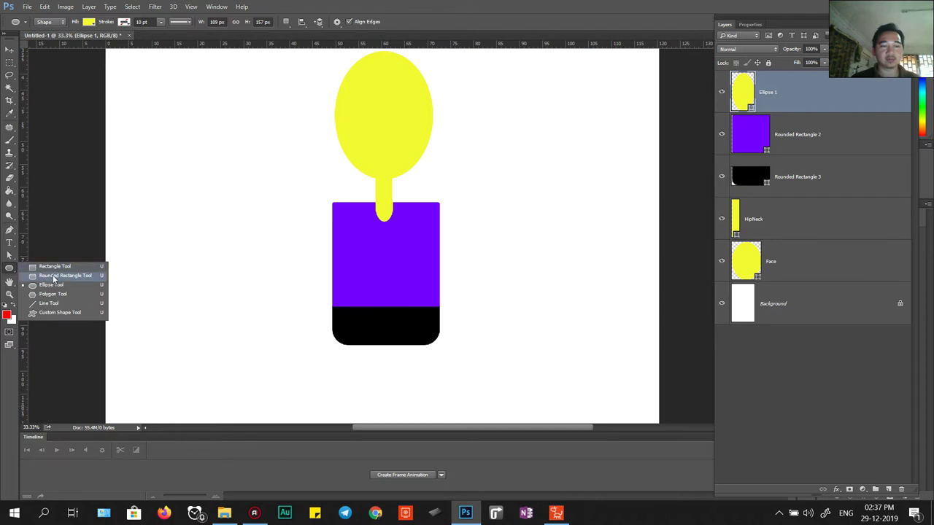
pyautogui.click(56, 276)
pyautogui.moveTo(426, 209); pyautogui.dragTo(570, 223)
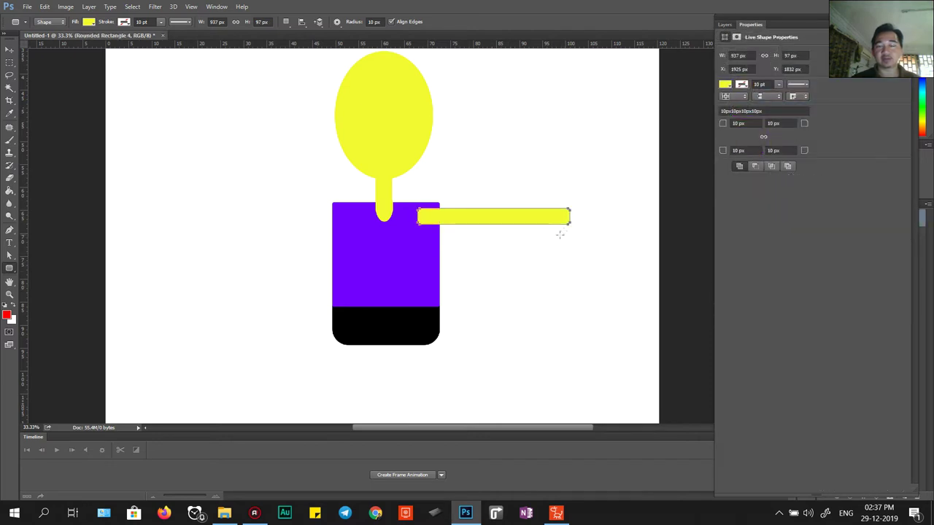
# Step: Draw a rounded rectangle hand about 172 by 181 px at the arm's outer end and set its two outer corner radii to 60 px
pyautogui.moveTo(563, 201); pyautogui.dragTo(590, 231)
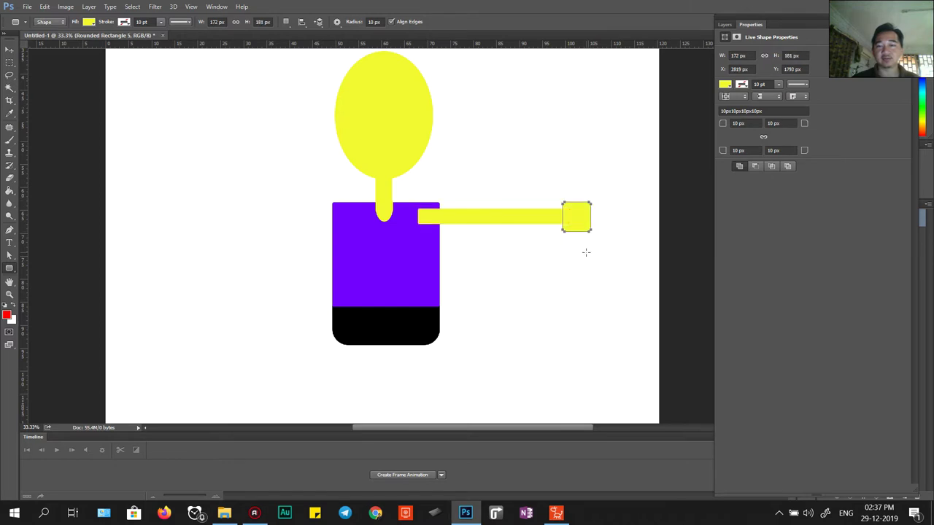
pyautogui.moveTo(803, 124); pyautogui.dragTo(751, 124)
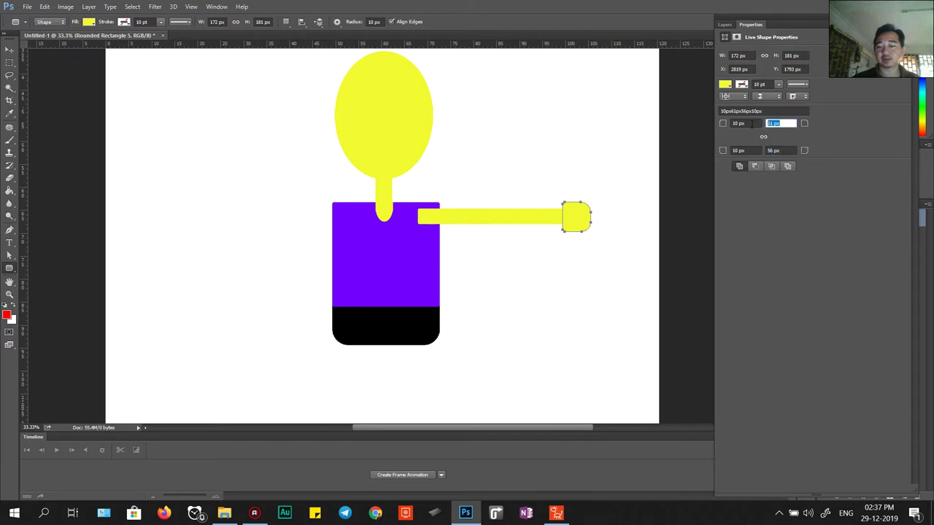
pyautogui.write('60')
pyautogui.press('Tab')
pyautogui.press('Tab')
pyautogui.write('60')
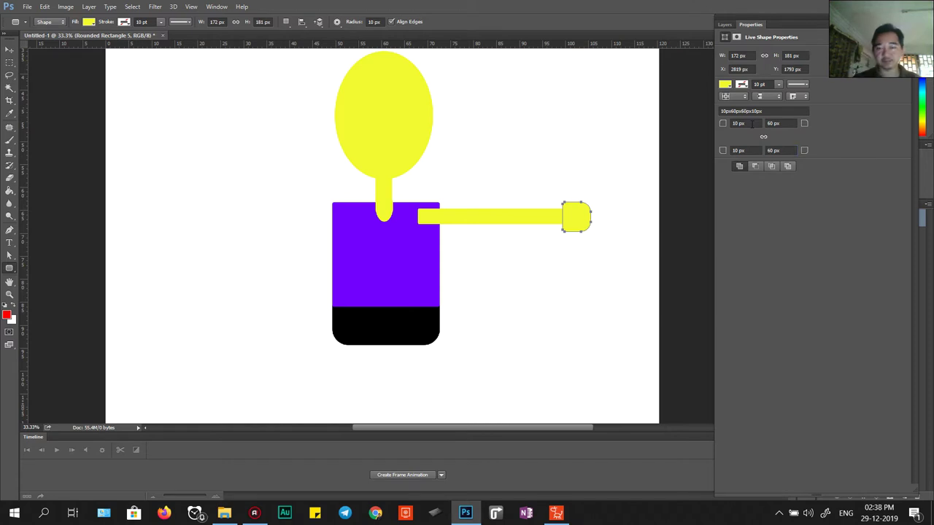
pyautogui.press('Return')
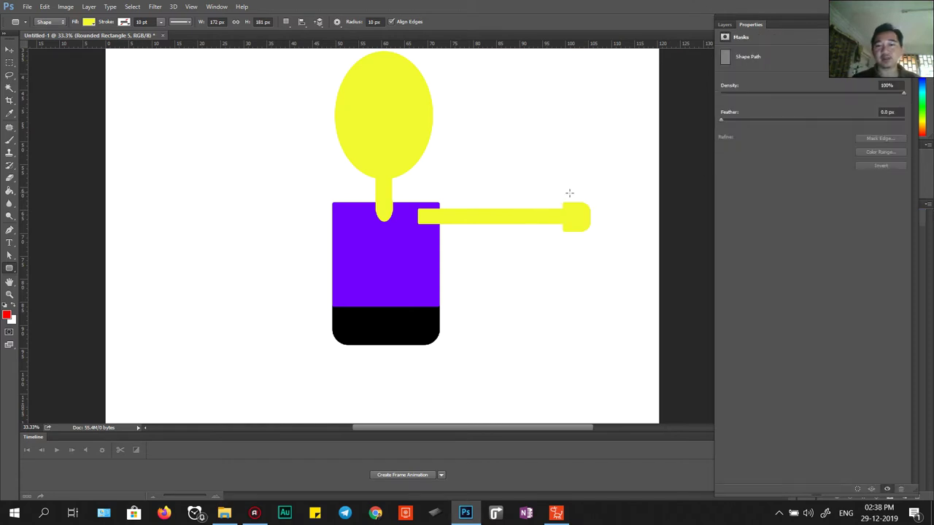
# Step: Rename the arm shape's layer as Arm and the hand shape's layer as Hand
pyautogui.click(724, 24)
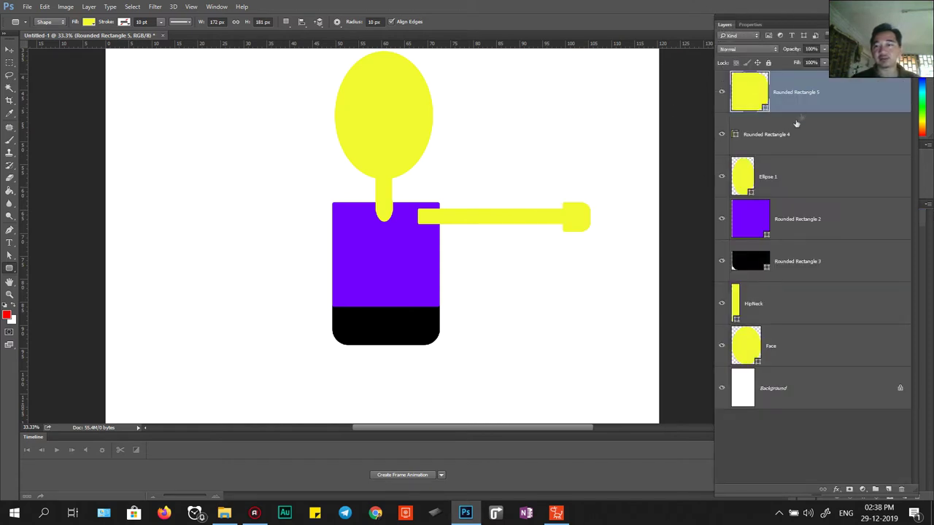
pyautogui.press('v')
pyautogui.click(528, 221)
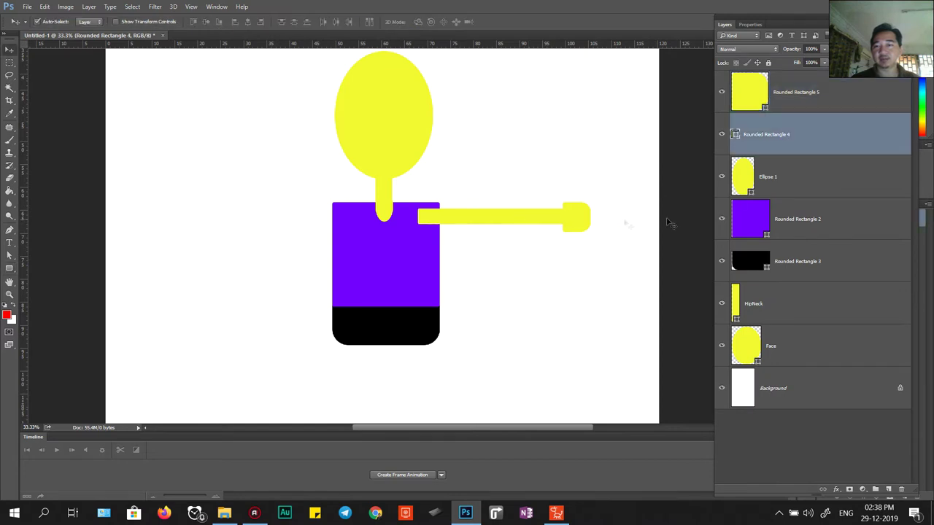
pyautogui.doubleClick(760, 136)
pyautogui.write('Arm')
pyautogui.press('Return')
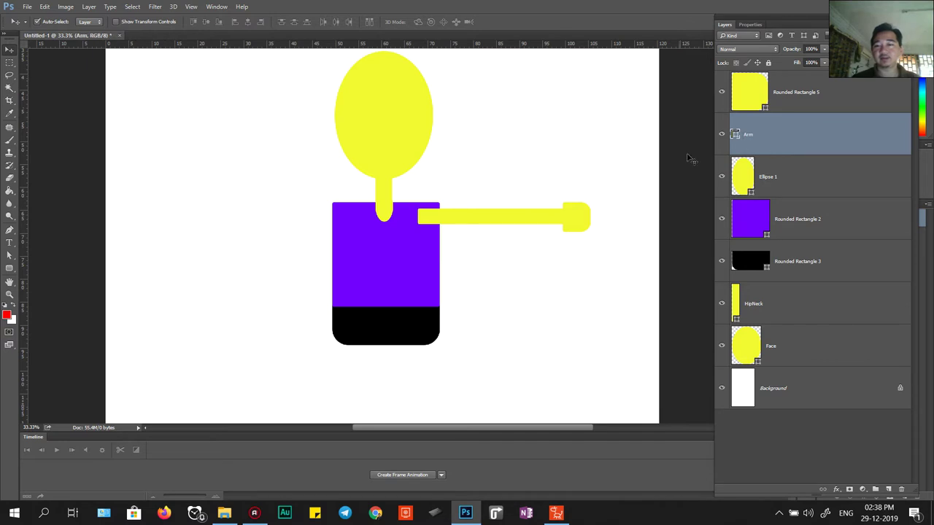
pyautogui.click(583, 216)
pyautogui.doubleClick(797, 93)
pyautogui.write('Han')
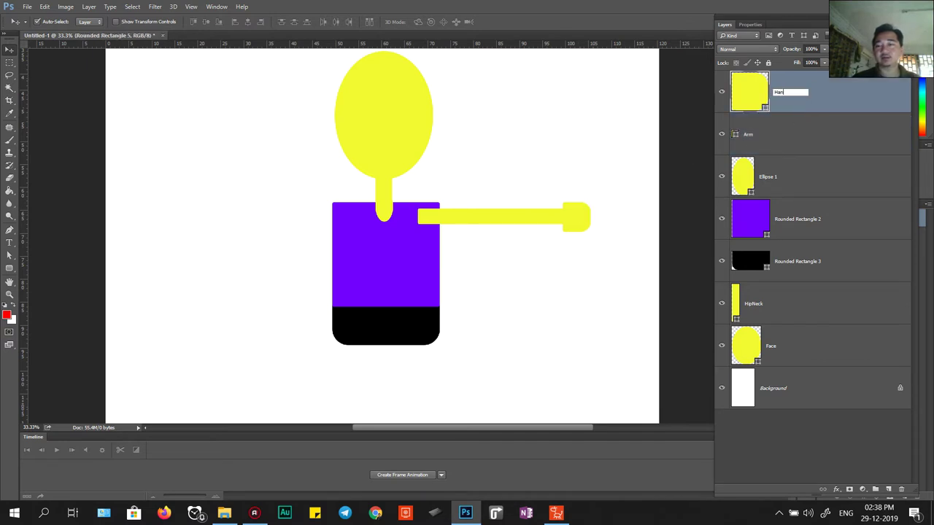
pyautogui.press('Return')
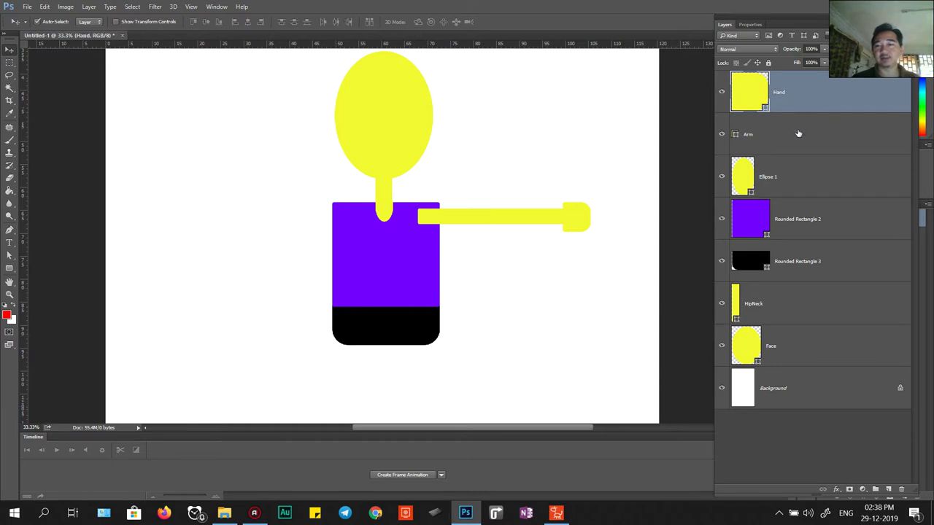
# Step: Add the prefix Left to both limb layer names, making them LeftHand and LeftArm
pyautogui.keyDown('shift'); pyautogui.click(798, 133); pyautogui.keyUp('shift')
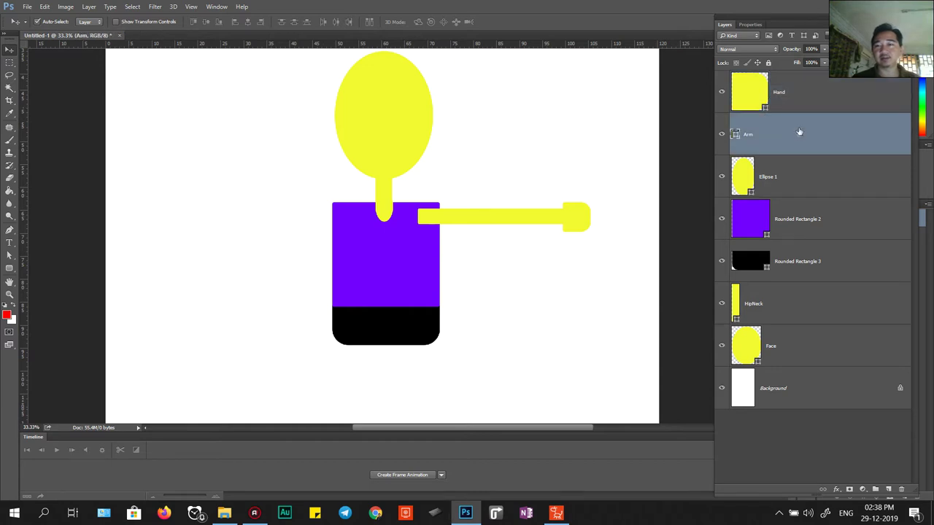
pyautogui.doubleClick(777, 92)
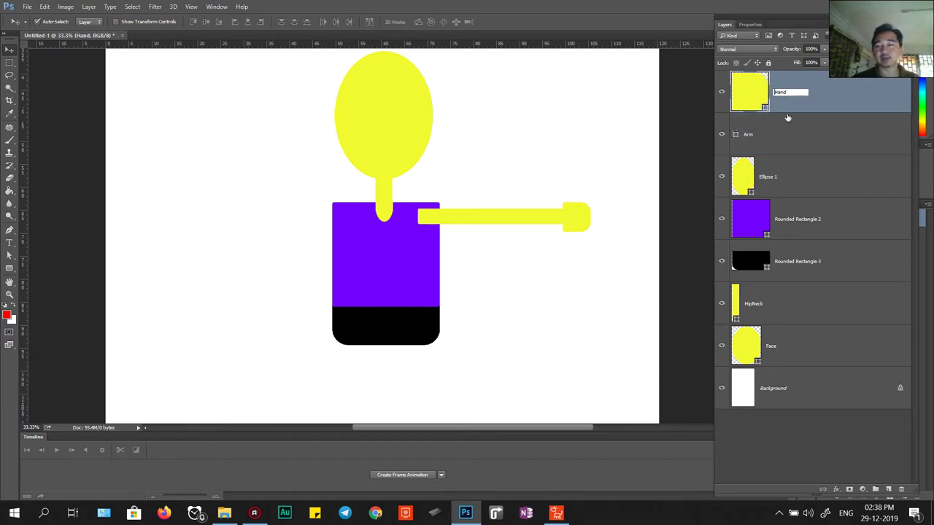
pyautogui.write('Left')
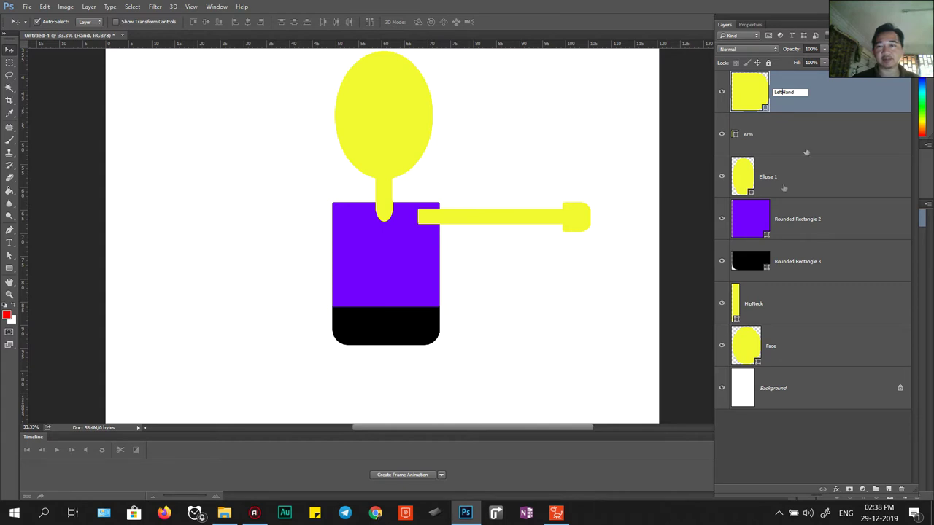
pyautogui.press('Return')
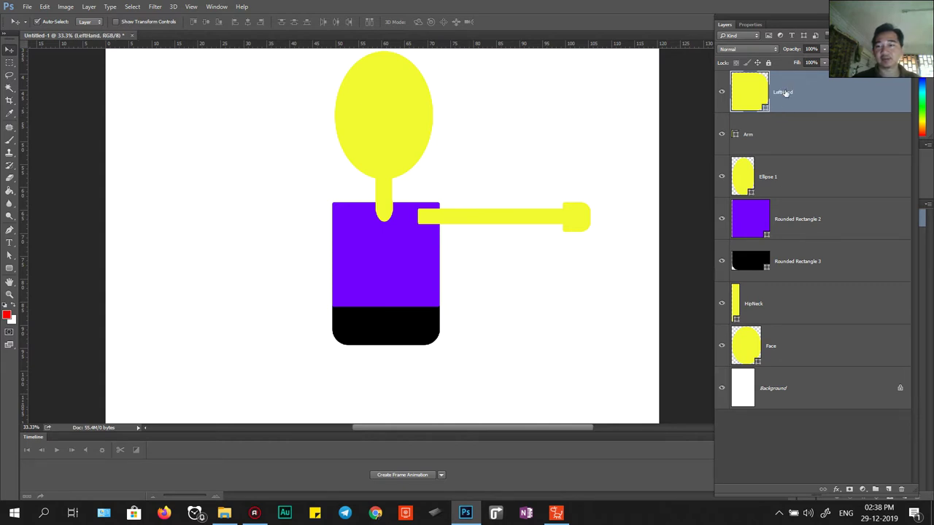
pyautogui.doubleClick(748, 136)
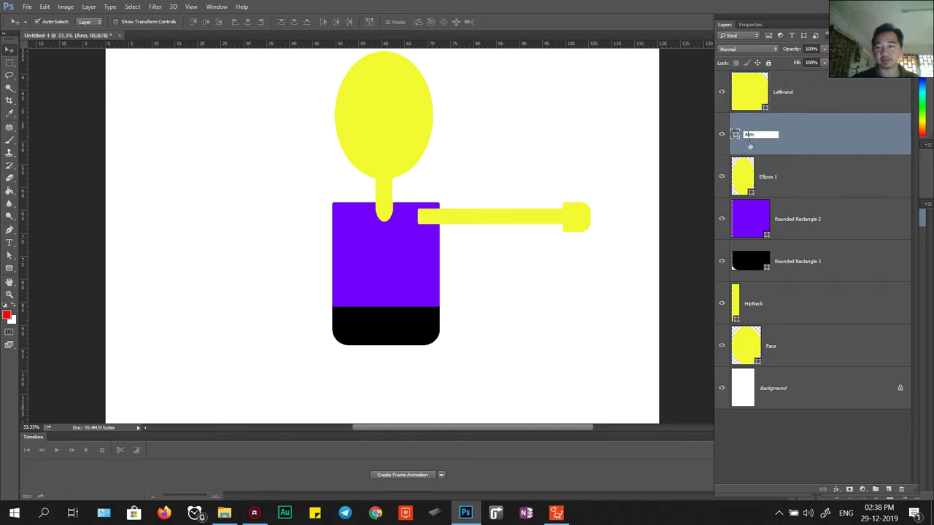
pyautogui.press('Home')
pyautogui.write('Left')
pyautogui.press('Return')
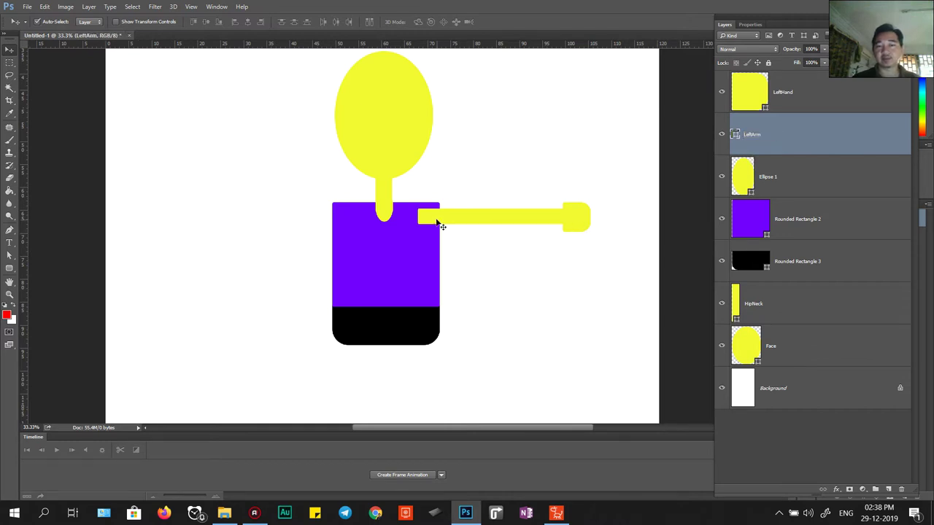
# Step: Duplicate the LeftHand and LeftArm layers together
pyautogui.keyDown('ctrl'); pyautogui.click(785, 97); pyautogui.keyUp('ctrl')
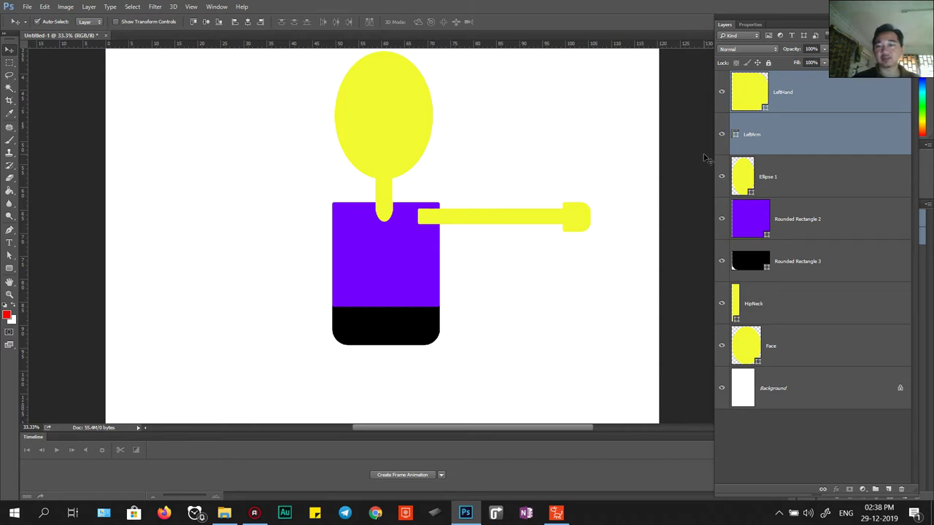
pyautogui.hotkey('ctrl', 'j')
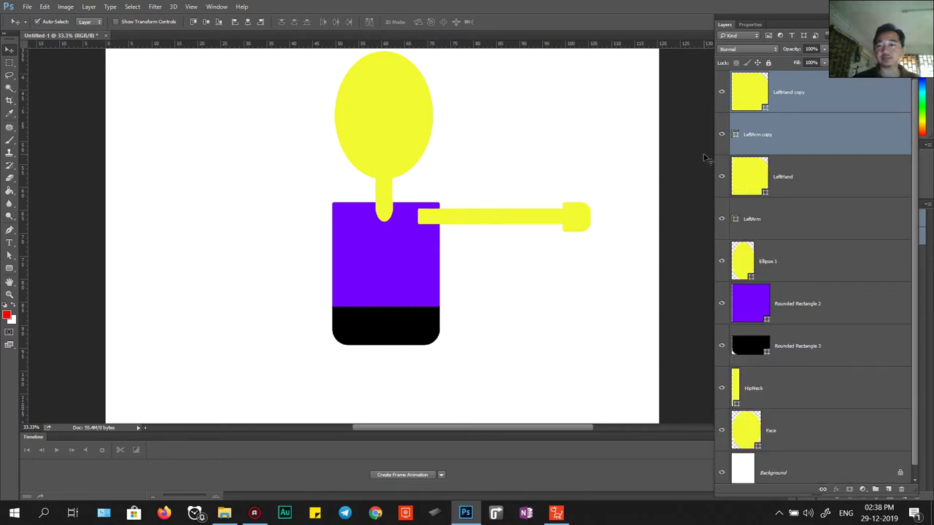
pyautogui.click(771, 182)
pyautogui.keyDown('shift'); pyautogui.click(781, 221); pyautogui.keyUp('shift')
pyautogui.moveTo(792, 187); pyautogui.dragTo(834, 174)
# Step: Rename the duplicated hand layer as RighHand and the duplicated arm layer as RighArm
pyautogui.click(775, 84)
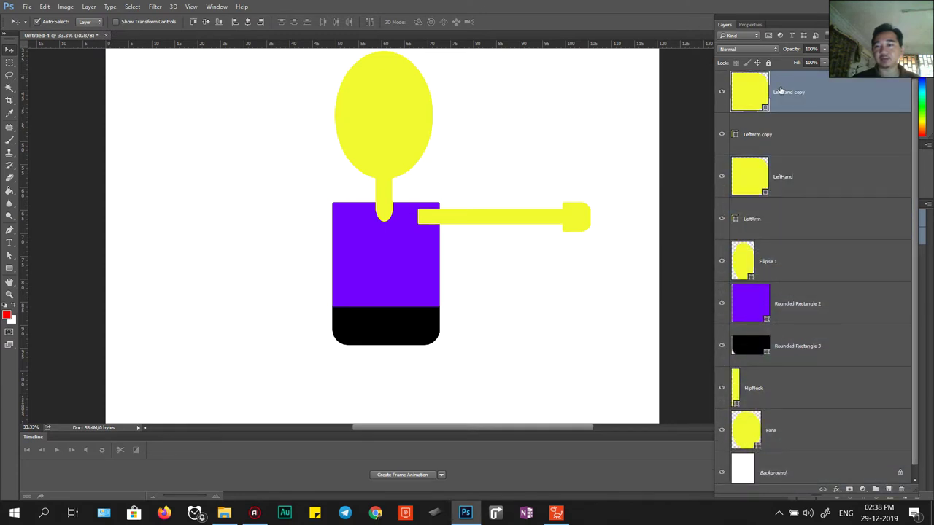
pyautogui.doubleClick(776, 92)
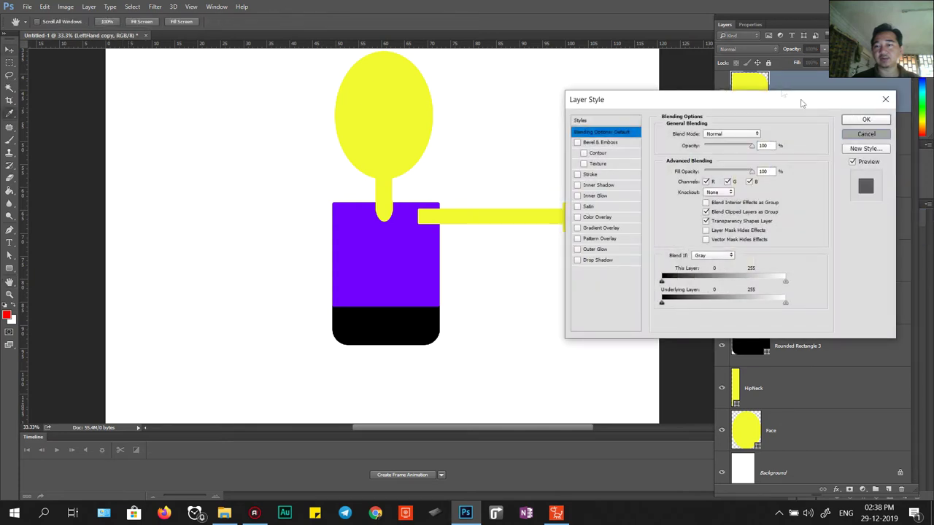
pyautogui.click(851, 133)
pyautogui.doubleClick(788, 92)
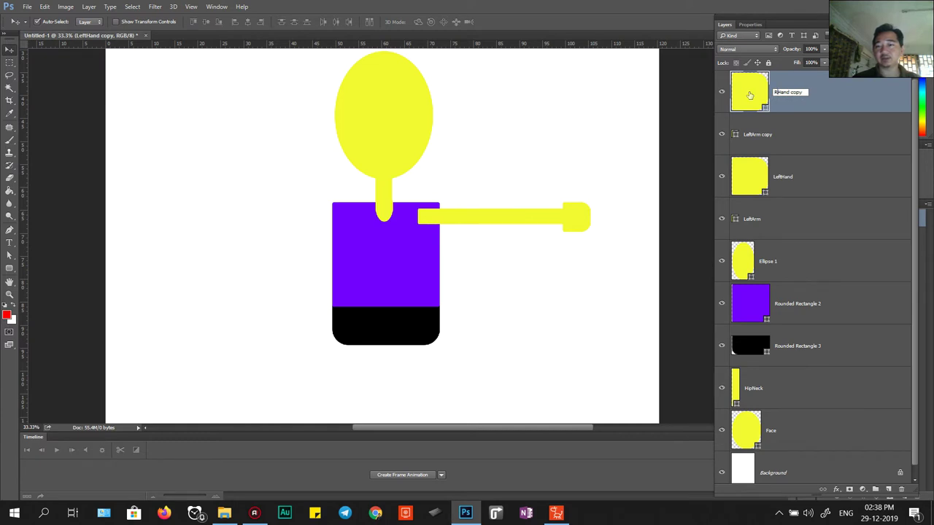
pyautogui.doubleClick(746, 134)
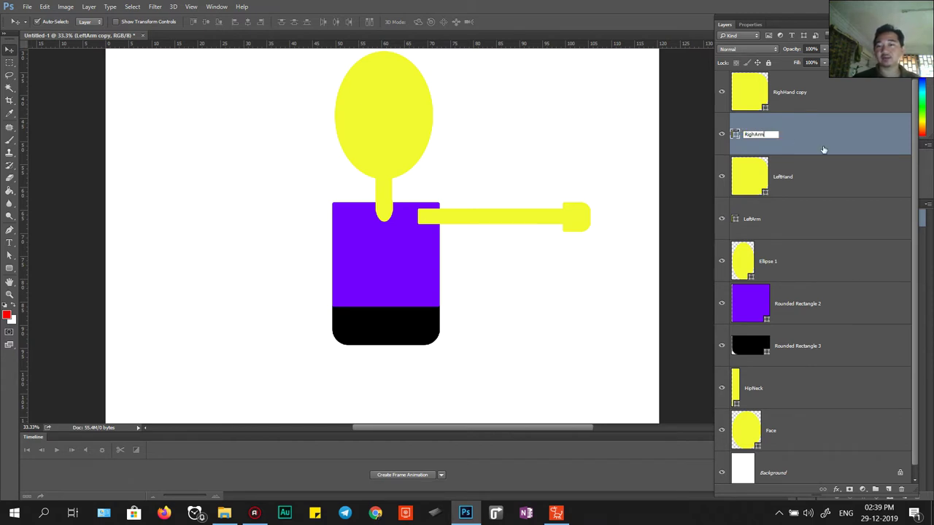
pyautogui.doubleClick(794, 92)
pyautogui.press('BackSpace')
pyautogui.press('Return')
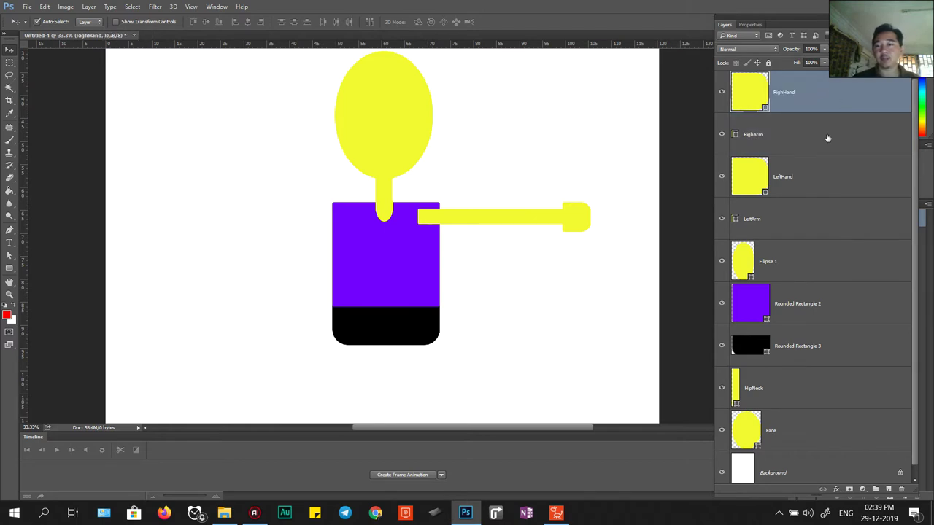
# Step: Flip the RighHand and RighArm layers horizontally together and place them across the torso, opposite the left arm
pyautogui.keyDown('shift'); pyautogui.click(827, 138); pyautogui.keyUp('shift')
pyautogui.moveTo(537, 213); pyautogui.dragTo(413, 169)
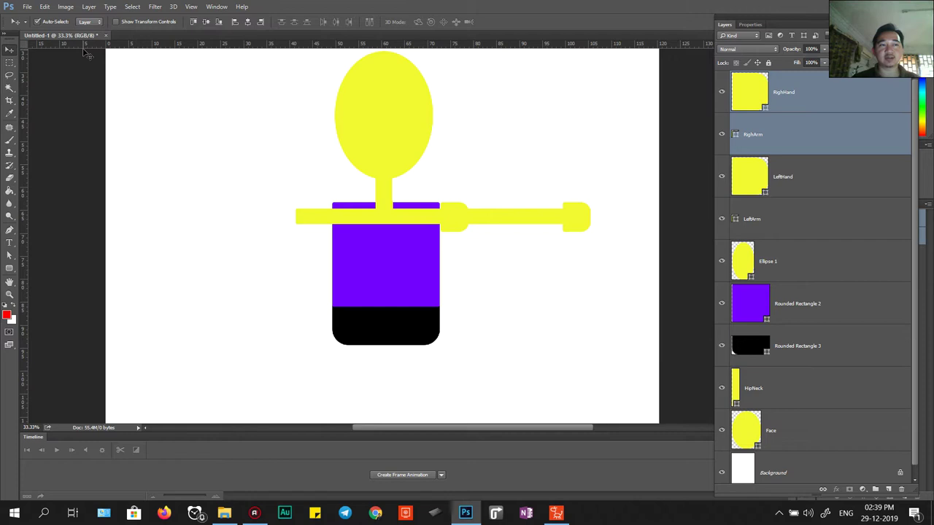
pyautogui.click(44, 6)
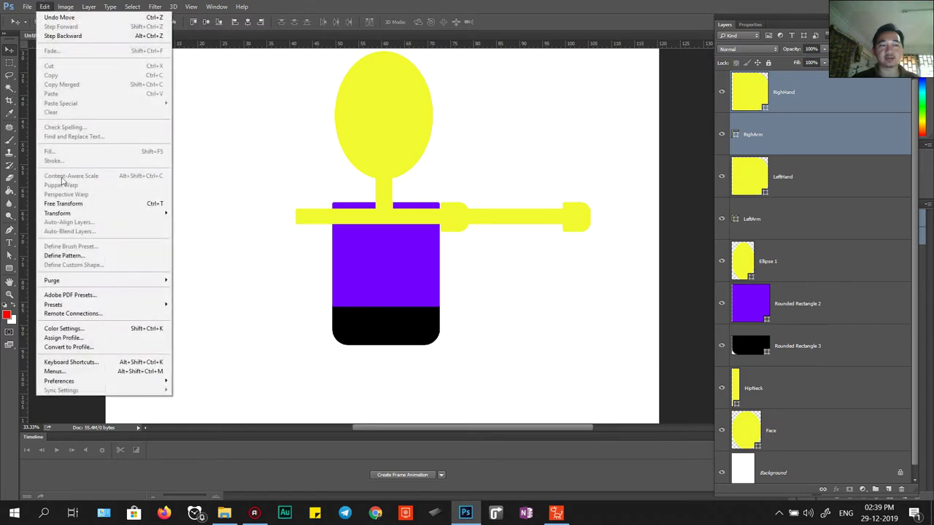
pyautogui.moveTo(146, 212)
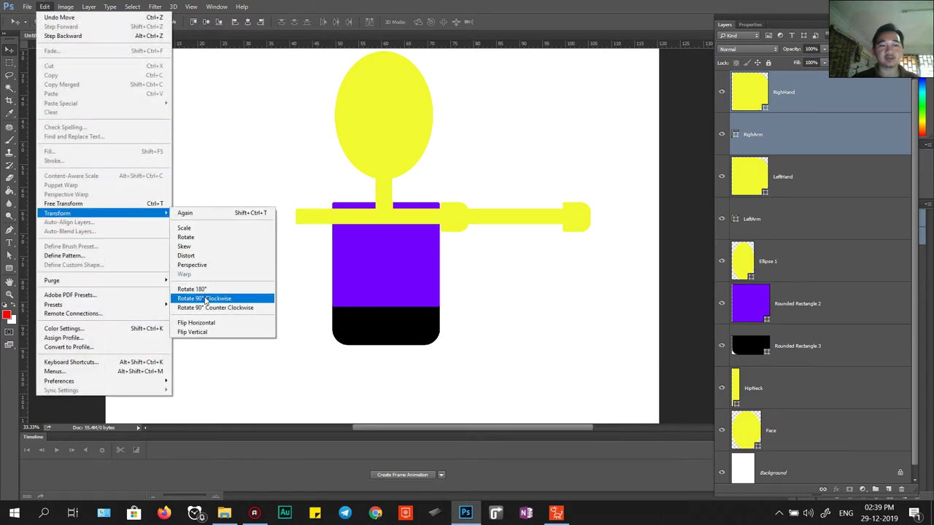
pyautogui.click(199, 325)
pyautogui.moveTo(312, 218); pyautogui.dragTo(186, 219)
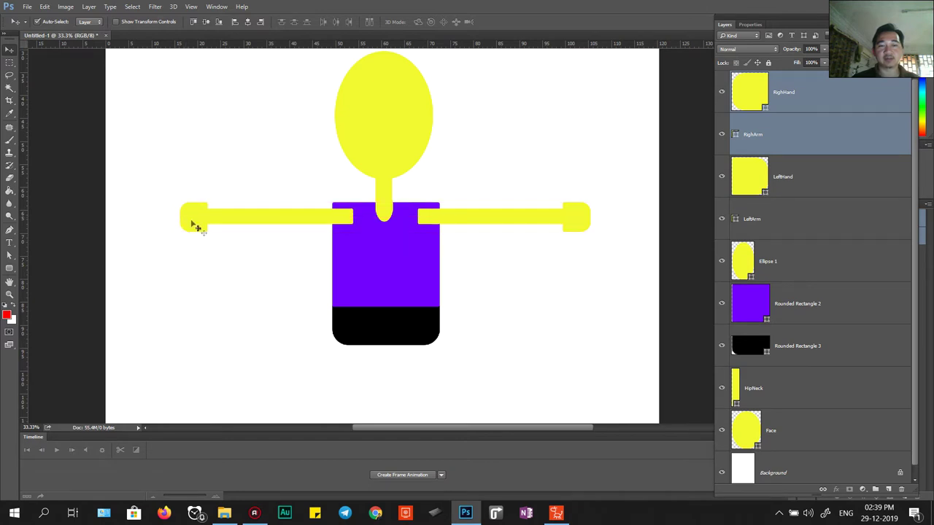
# Step: Rotate the right arm and hand together to slant diagonally downward, with the arm's upper end at the torso's shoulder
pyautogui.press('ctrl')
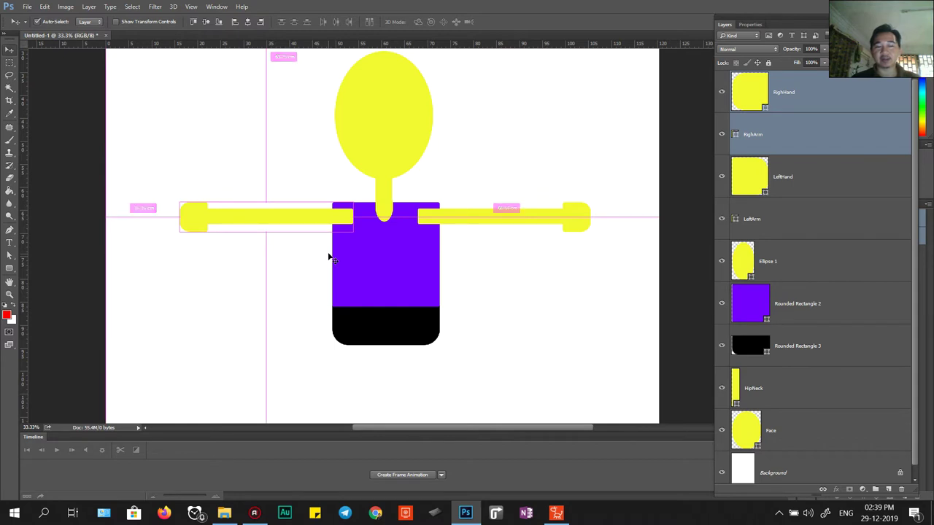
pyautogui.hotkey('ctrl', 't')
pyautogui.moveTo(258, 191); pyautogui.dragTo(201, 218)
pyautogui.moveTo(312, 162); pyautogui.dragTo(334, 221)
pyautogui.press('Return')
# Step: Rotate the left arm and hand together to slant diagonally downward and position them at the opposite shoulder
pyautogui.click(515, 221)
pyautogui.keyDown('shift'); pyautogui.click(582, 221); pyautogui.keyUp('shift')
pyautogui.hotkey('ctrl', 't')
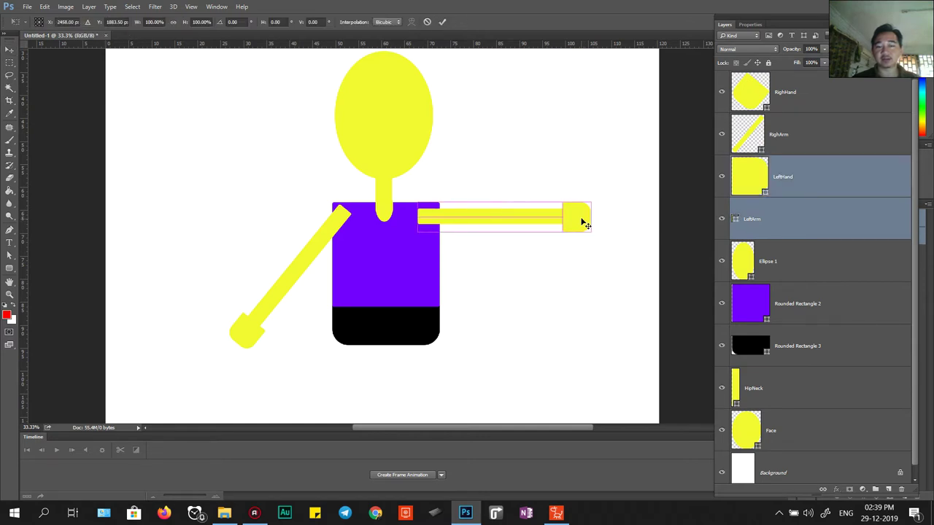
pyautogui.moveTo(555, 188); pyautogui.dragTo(592, 252)
pyautogui.press('Return')
pyautogui.moveTo(496, 211); pyautogui.dragTo(464, 270)
# Step: Nudge the right arm and hand together slightly inward and down to match the left arm, and deselect them
pyautogui.click(321, 248)
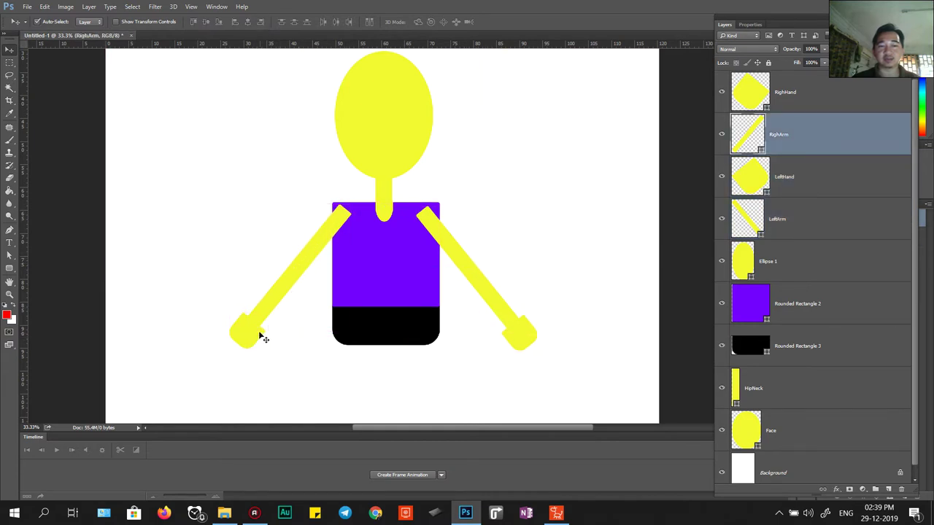
pyautogui.keyDown('shift'); pyautogui.click(255, 336); pyautogui.keyUp('shift')
pyautogui.moveTo(315, 251); pyautogui.dragTo(317, 254)
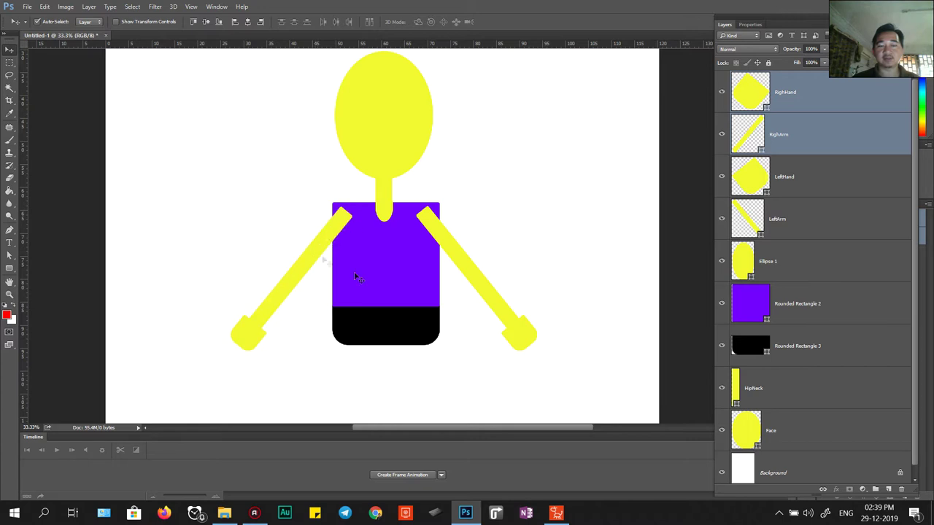
pyautogui.click(588, 273)
# Step: Duplicate the RighArm and LeftArm layers together and place the copies straight below, starting at the black hip, as legs
pyautogui.moveTo(416, 347); pyautogui.dragTo(371, 254)
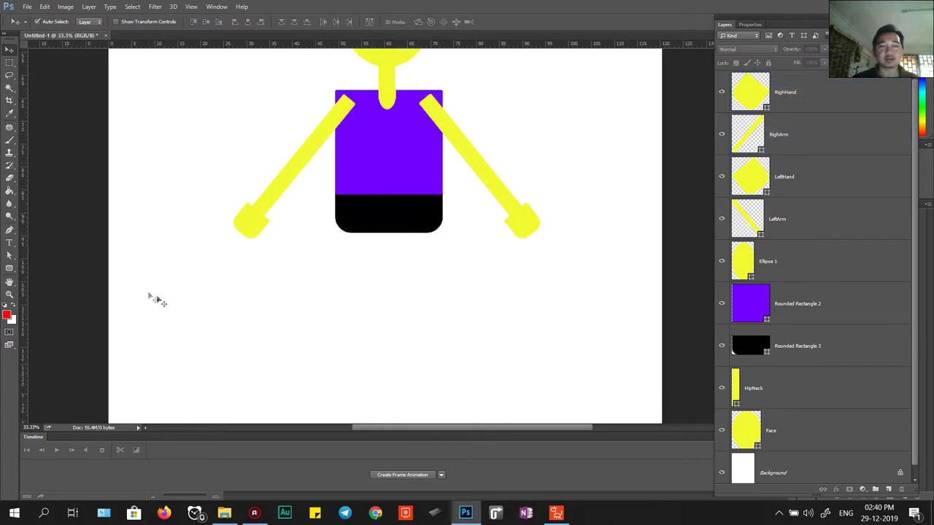
pyautogui.click(295, 166)
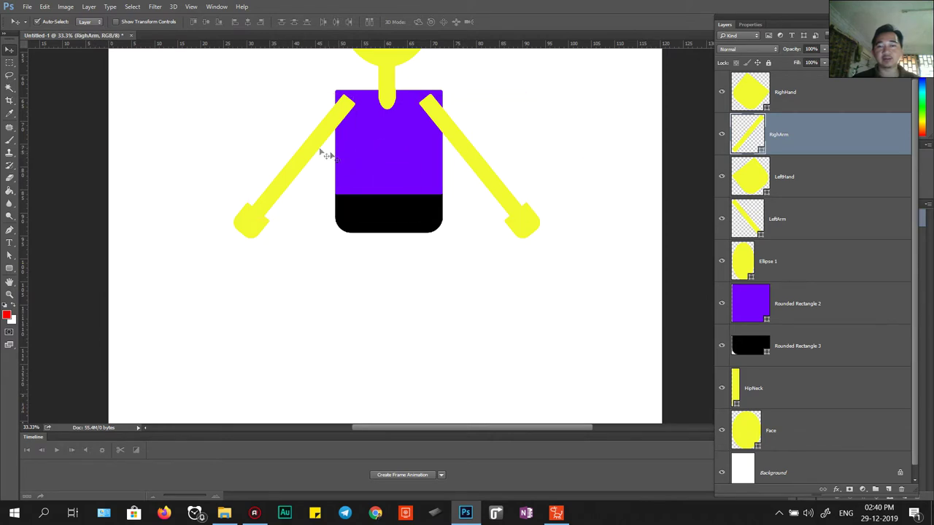
pyautogui.keyDown('shift'); pyautogui.click(470, 166); pyautogui.keyUp('shift')
pyautogui.moveTo(471, 159); pyautogui.dragTo(474, 275)
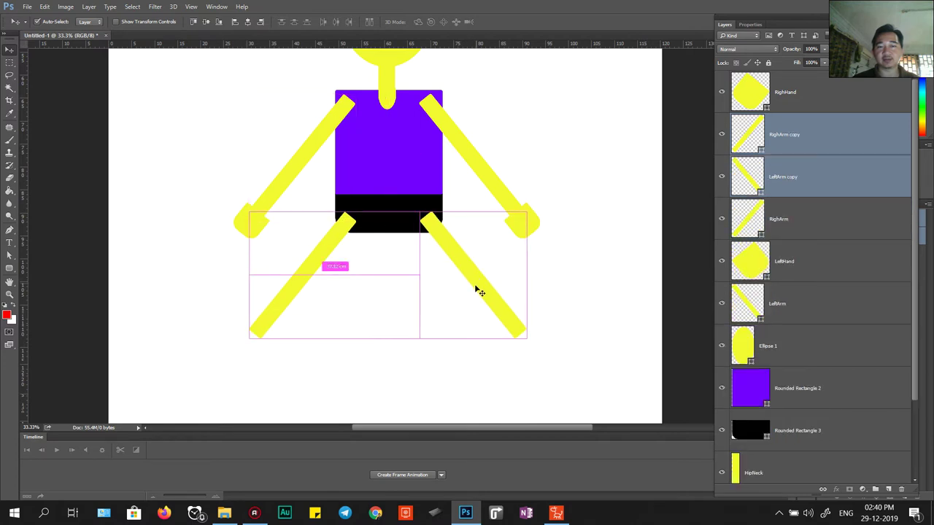
pyautogui.press('ctrl')
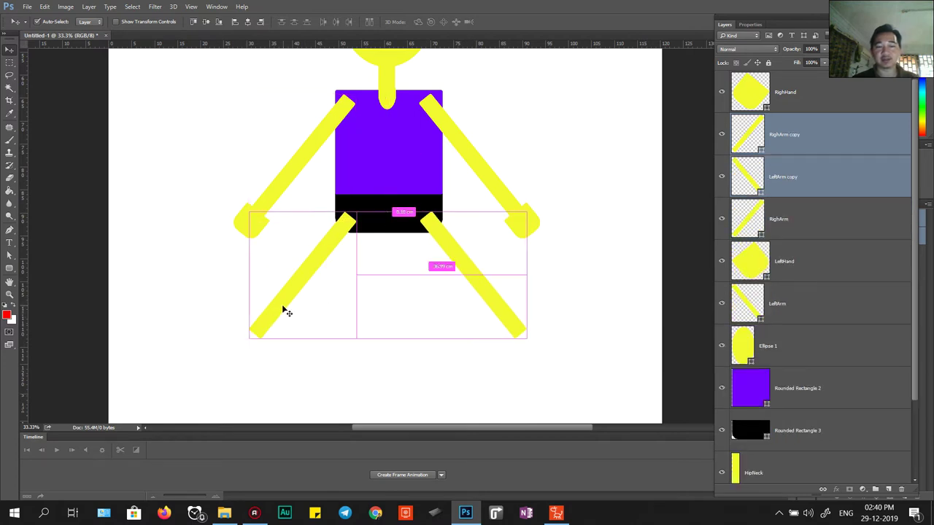
pyautogui.hotkey('ctrl', 't')
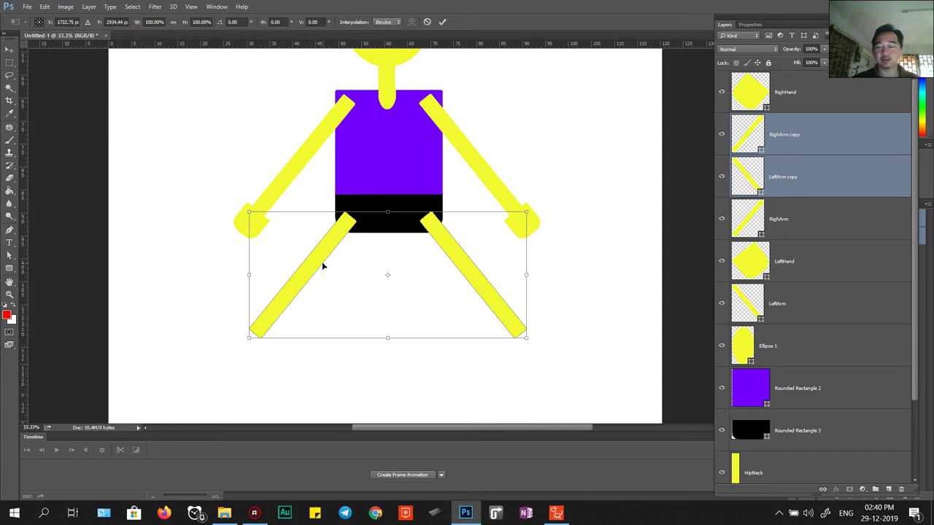
pyautogui.press('Return')
# Step: Rotate the LeftArm copy to an upright position and place it under the hip as the left leg
pyautogui.click(796, 186)
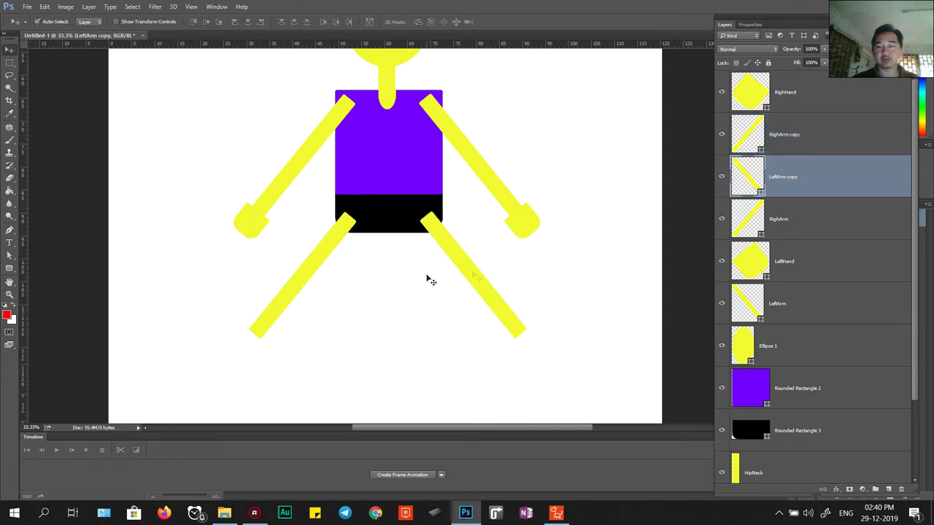
pyautogui.hotkey('ctrl', 't')
pyautogui.moveTo(420, 197); pyautogui.dragTo(478, 198)
pyautogui.press('Return')
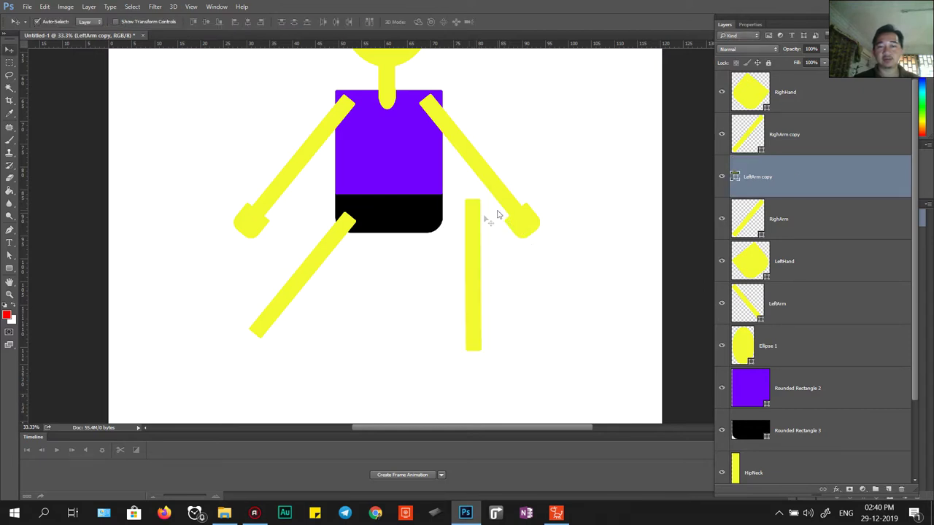
pyautogui.moveTo(479, 248); pyautogui.dragTo(423, 263)
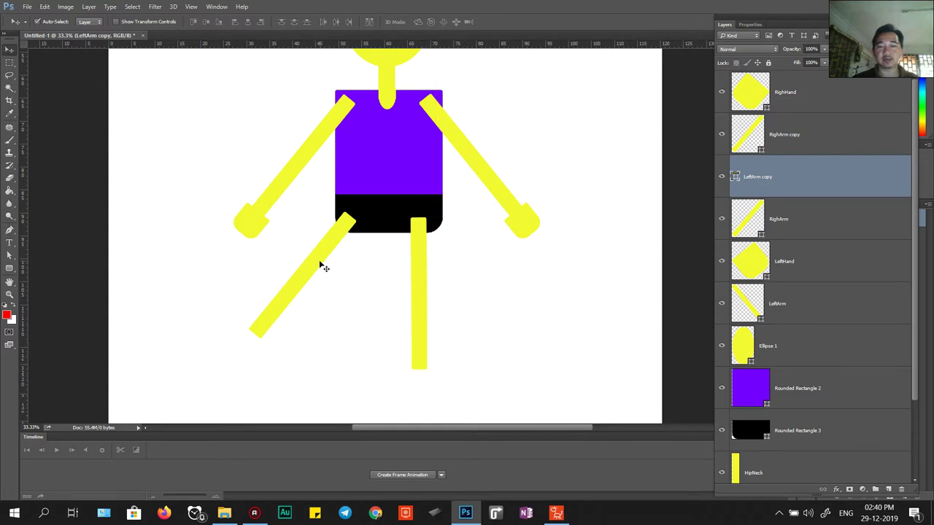
# Step: Replace the slanted RighArm copy with a duplicate of the upright leg placed under the hip's other side
pyautogui.click(322, 266)
pyautogui.moveTo(796, 135); pyautogui.dragTo(901, 489)
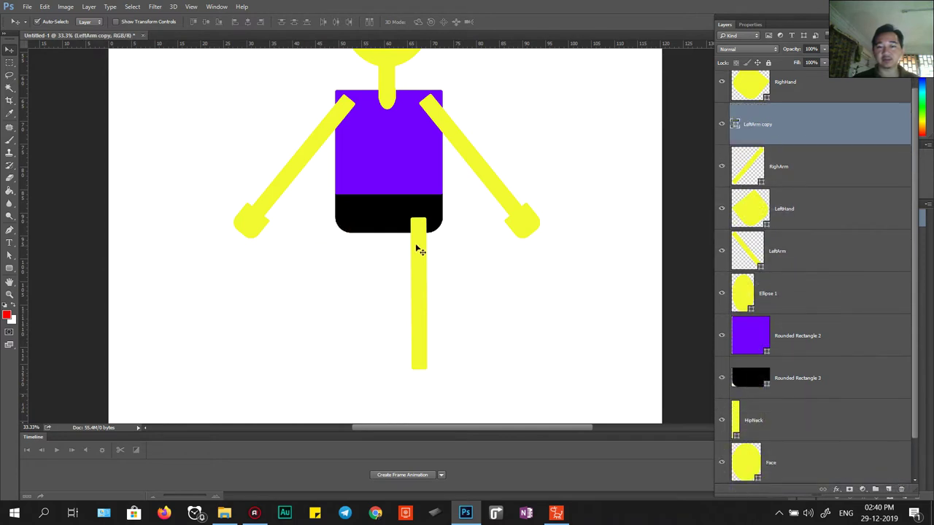
pyautogui.hotkey('ctrl', 'j')
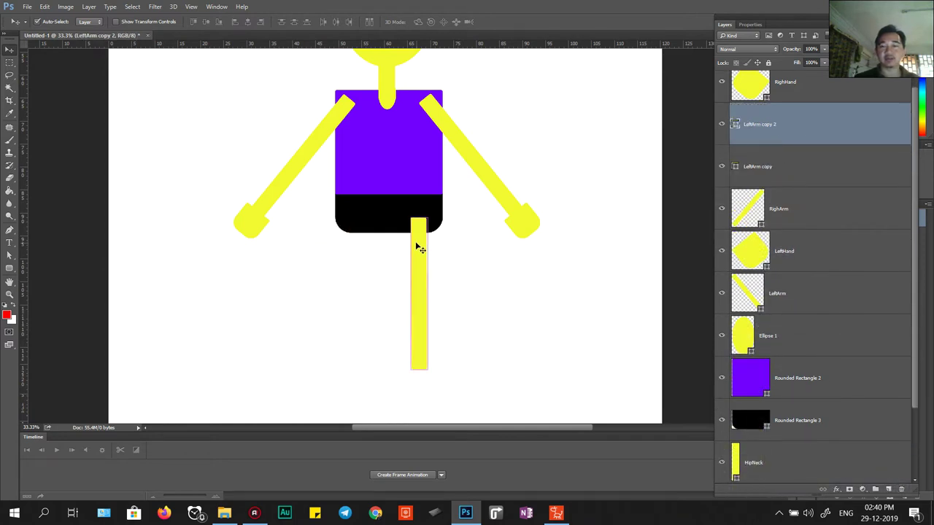
pyautogui.moveTo(417, 246); pyautogui.dragTo(357, 248)
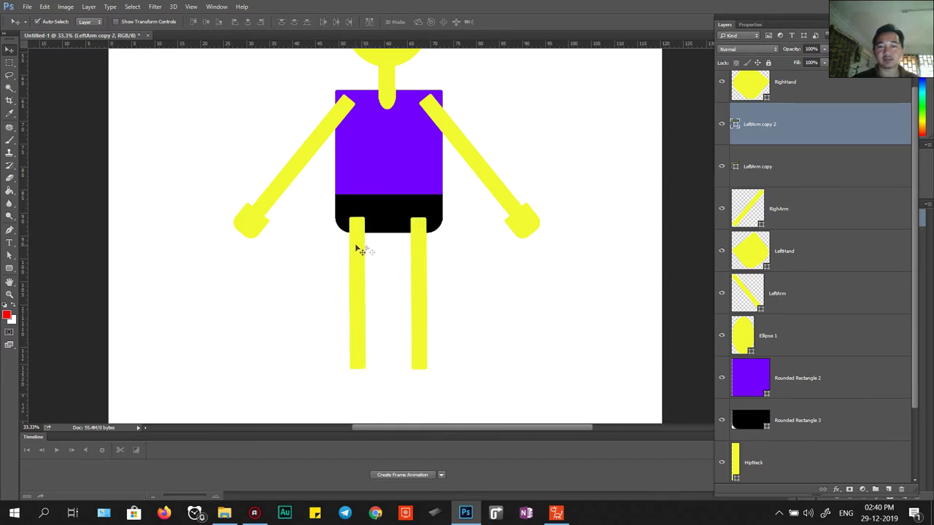
# Step: Rename the LeftArm copy layer as LeftLeg and the LeftArm copy 2 layer as RighLeg
pyautogui.click(416, 260)
pyautogui.doubleClick(754, 168)
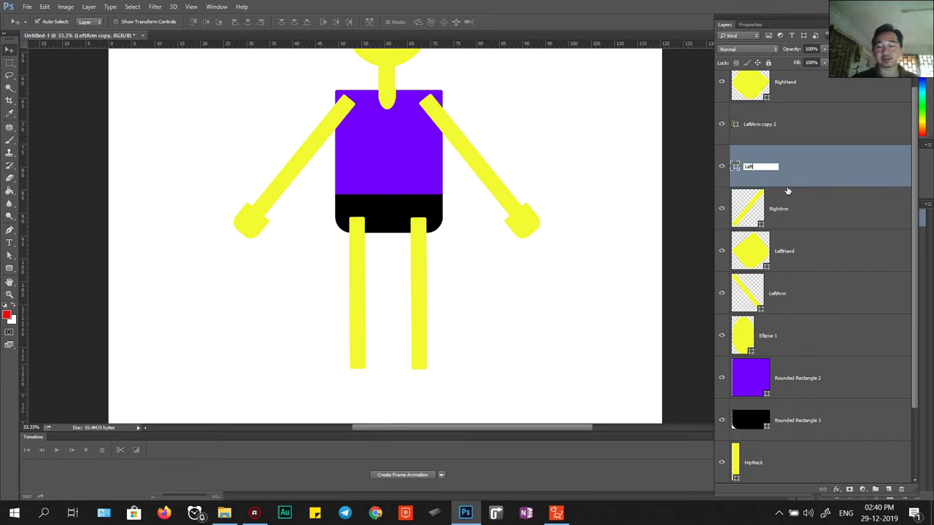
pyautogui.write('LeftLeg')
pyautogui.press('Return')
pyautogui.click(362, 264)
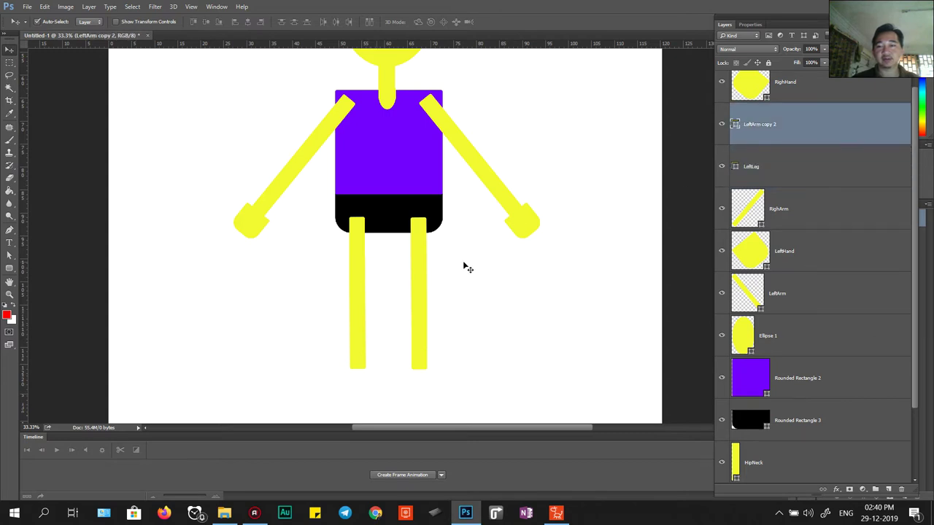
pyautogui.doubleClick(754, 125)
pyautogui.write('RighLeg')
pyautogui.press('Return')
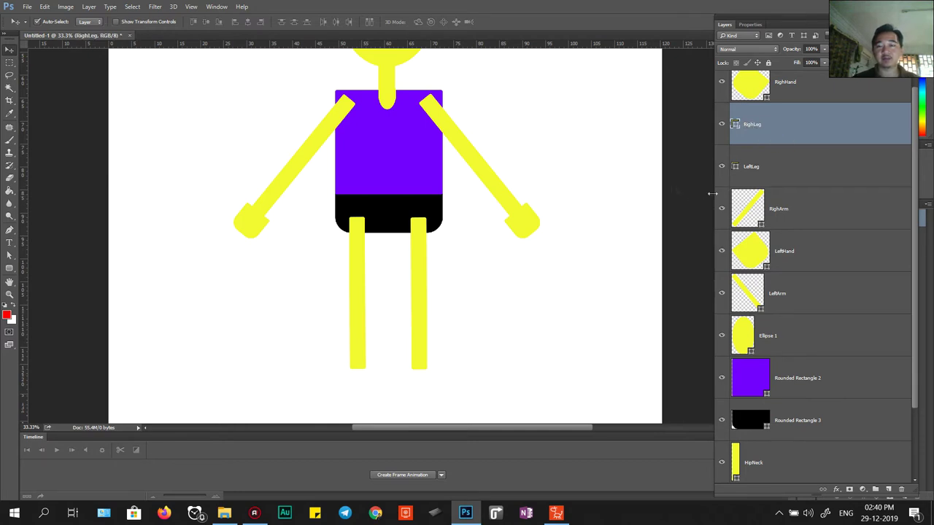
# Step: Draw an ellipse about 226 by 148 px over the lower end of the right leg as a foot
pyautogui.moveTo(390, 348); pyautogui.dragTo(392, 267)
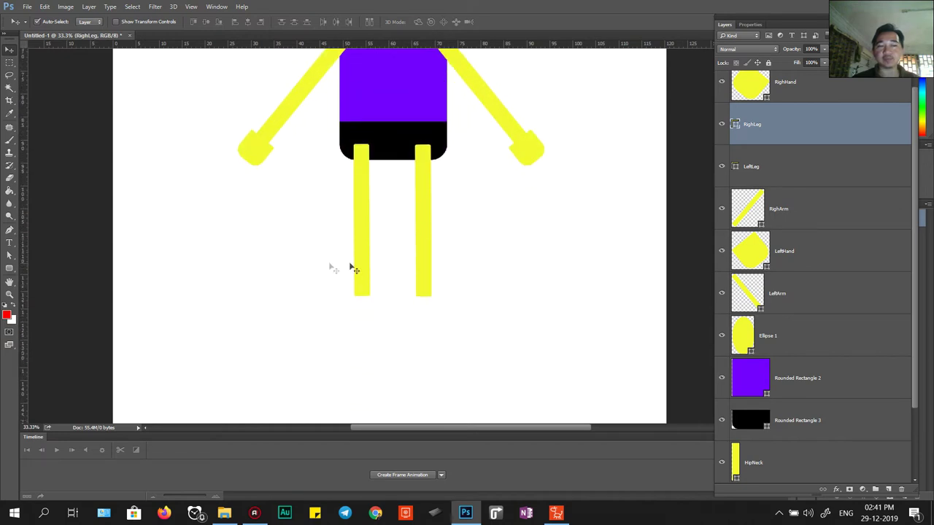
pyautogui.click(10, 268)
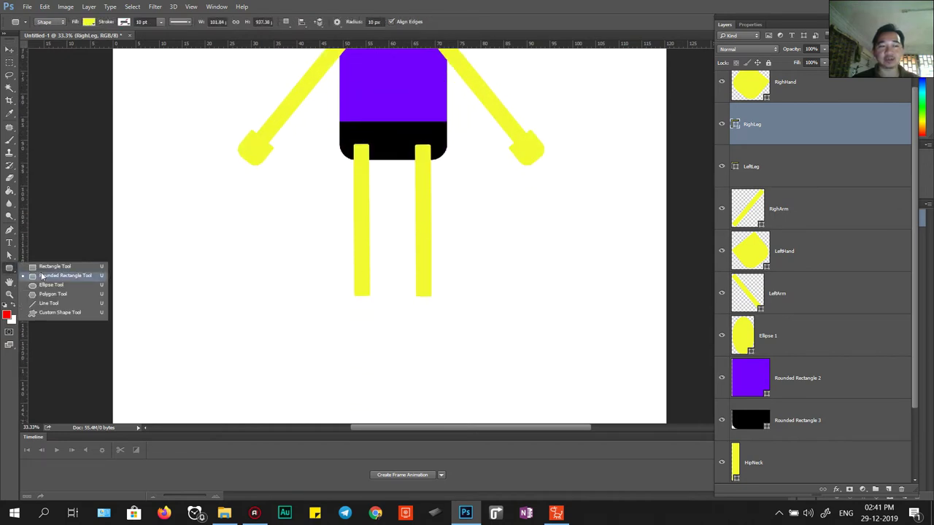
pyautogui.click(50, 284)
pyautogui.moveTo(344, 290); pyautogui.dragTo(379, 307)
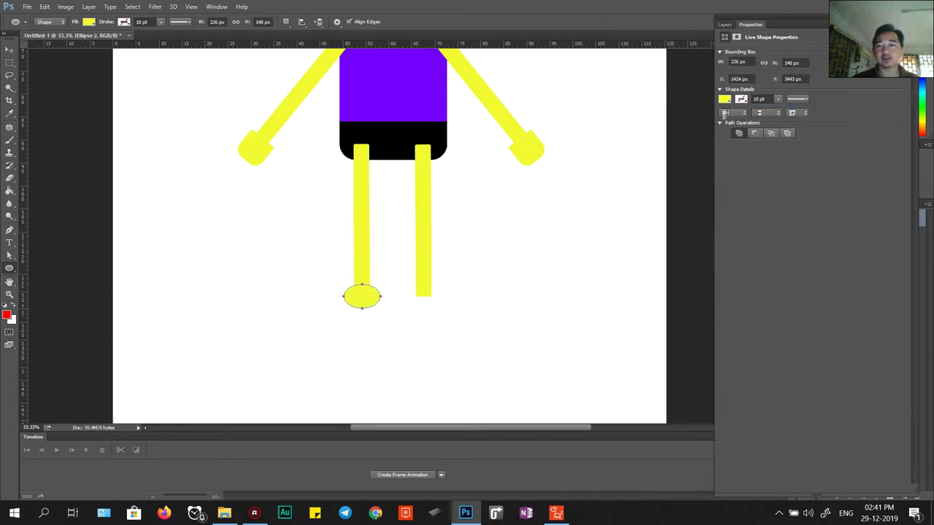
pyautogui.click(724, 24)
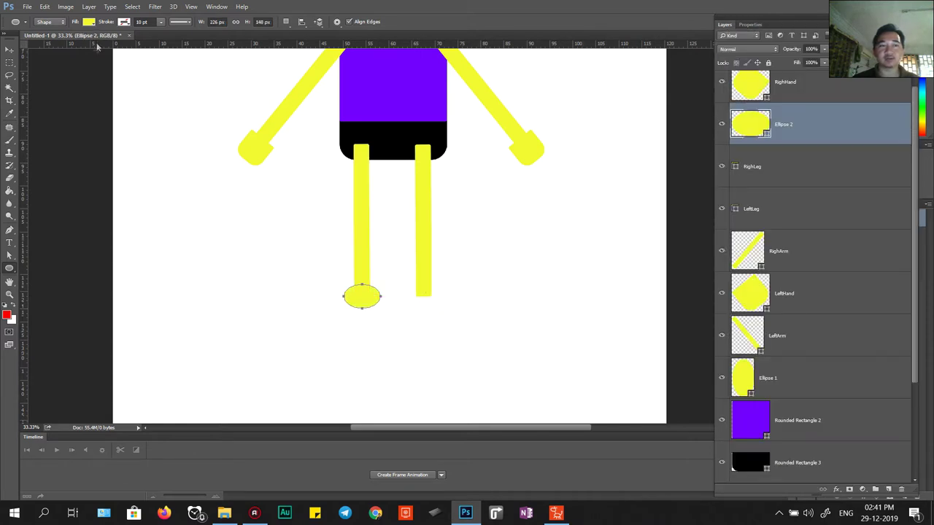
# Step: Fill the foot ellipse with black and place a duplicate of it at the lower end of the left leg
pyautogui.click(88, 22)
pyautogui.click(134, 42)
pyautogui.moveTo(566, 144); pyautogui.dragTo(506, 171)
pyautogui.click(762, 35)
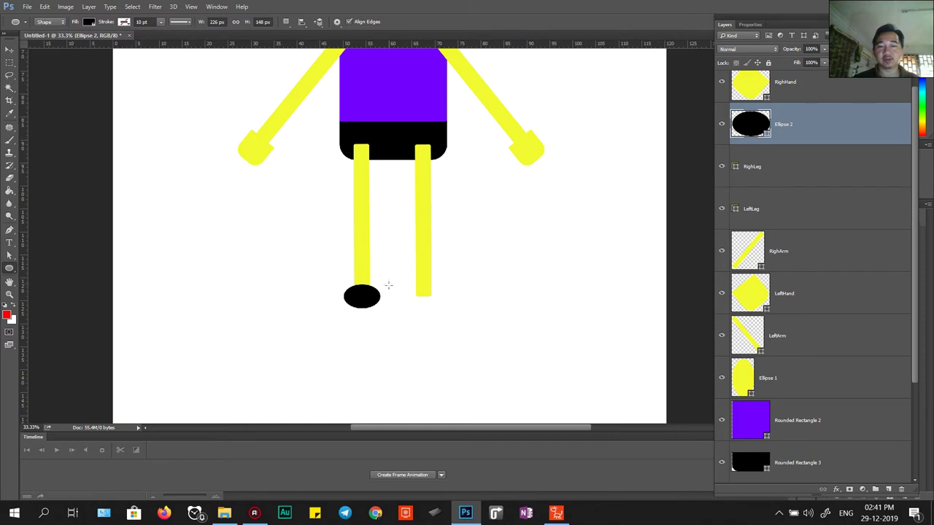
pyautogui.press('v')
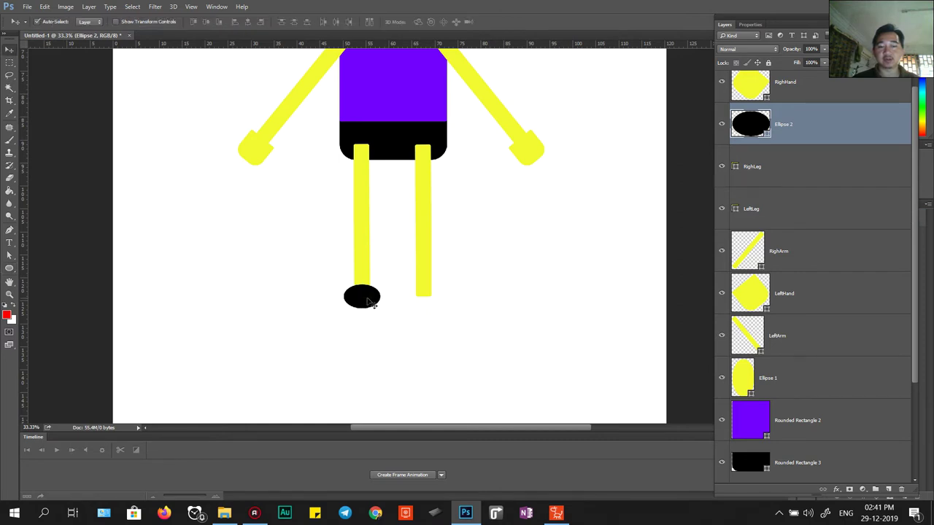
pyautogui.moveTo(364, 301); pyautogui.dragTo(425, 299)
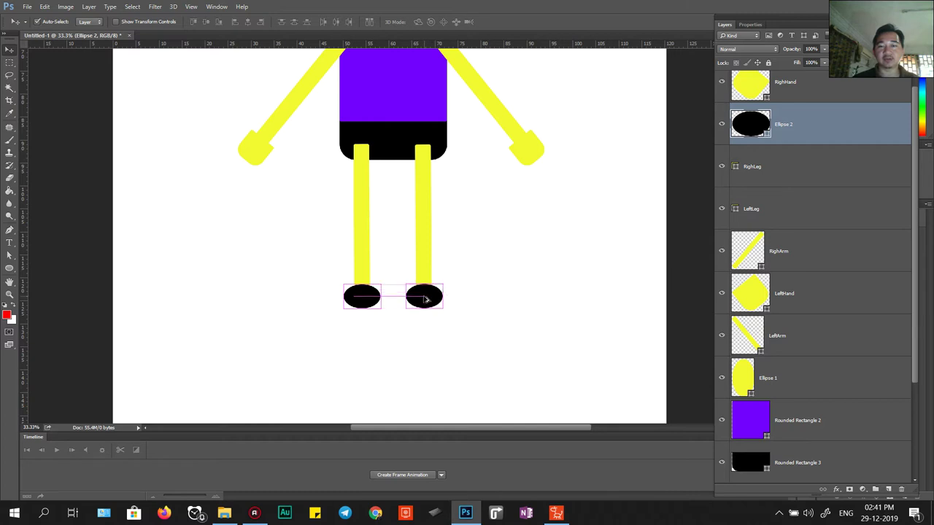
# Step: Rename the Ellipse 2 layer as LeftFoot
pyautogui.doubleClick(783, 166)
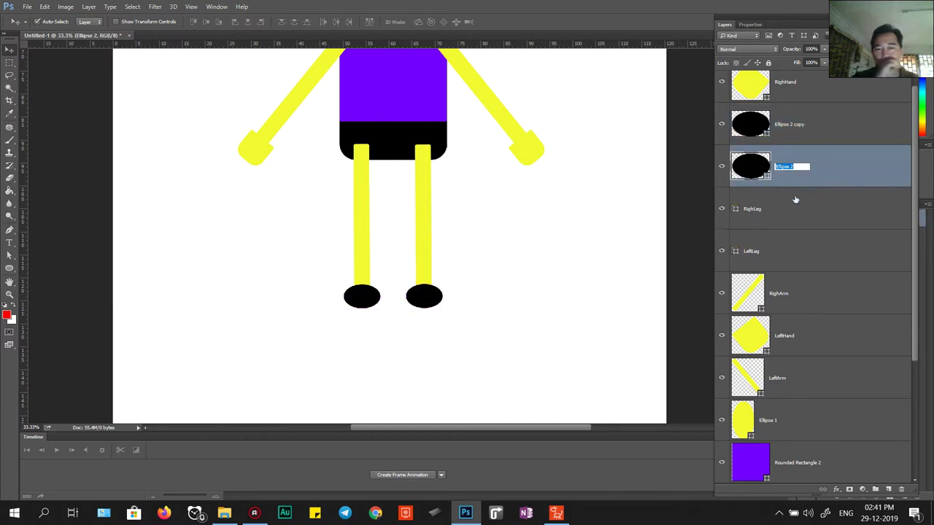
pyautogui.write('LeftFo')
pyautogui.write('od')
pyautogui.press('BackSpace')
pyautogui.write('t')
pyautogui.press('Return')
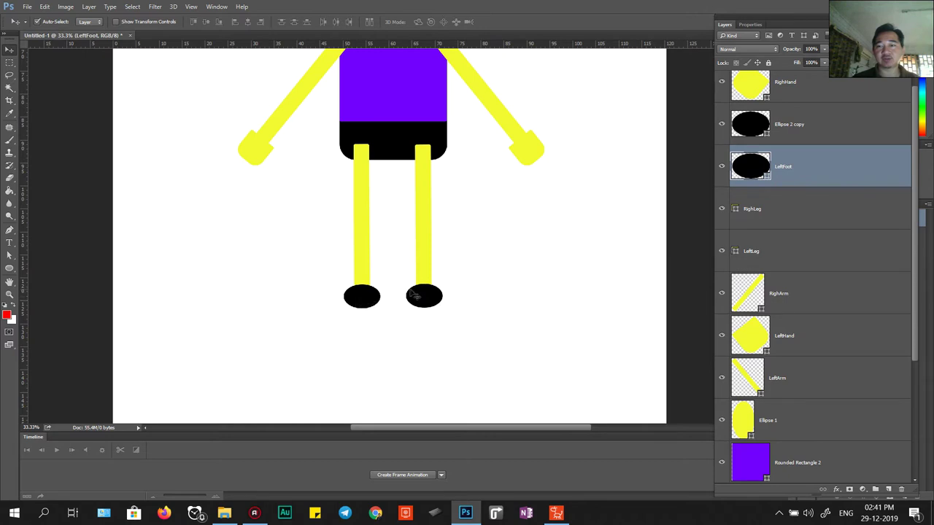
# Step: Copy the LeftFoot layer name and use it to rename the Ellipse 2 copy layer
pyautogui.click(436, 299)
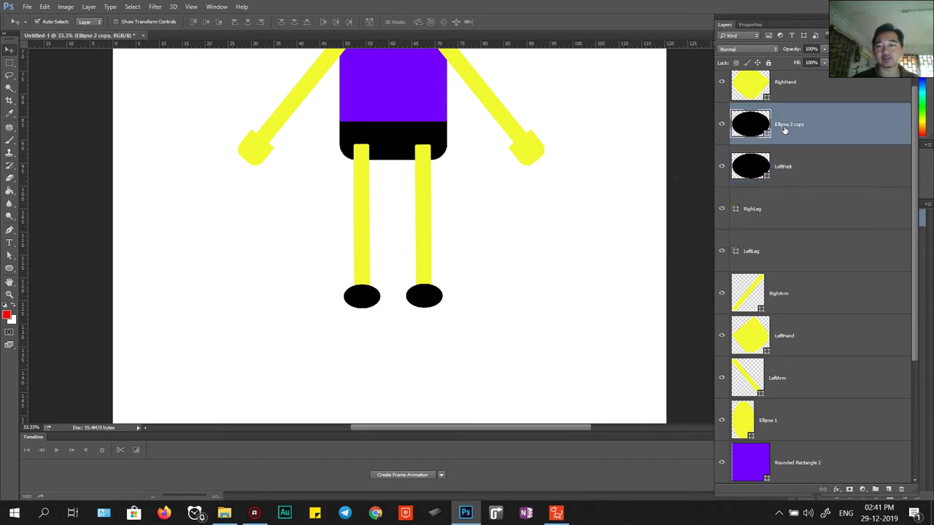
pyautogui.doubleClick(782, 167)
pyautogui.hotkey('ctrl', 'c')
pyautogui.press('Return')
pyautogui.doubleClick(788, 124)
pyautogui.hotkey('ctrl', 'v')
pyautogui.press('Return')
# Step: Rename the layer of the foot under the right leg as RighFoot
pyautogui.doubleClick(782, 167)
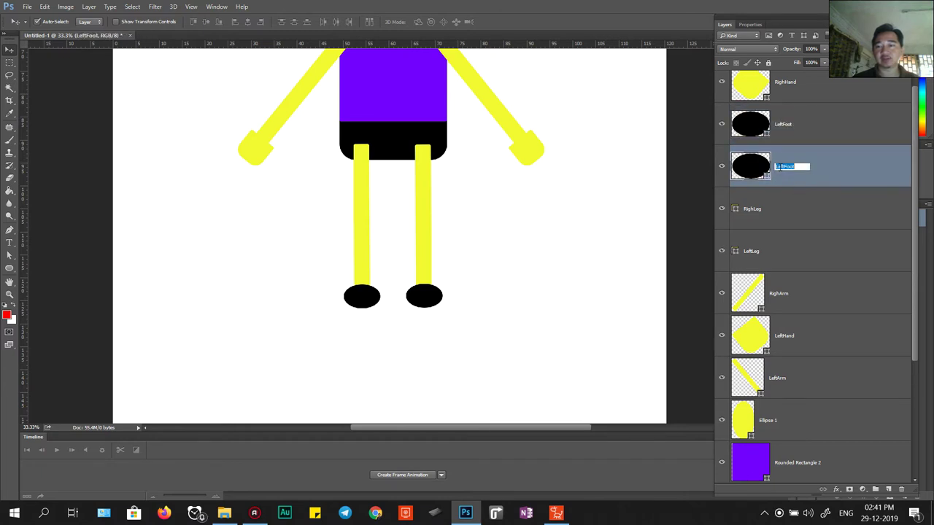
pyautogui.click(360, 300)
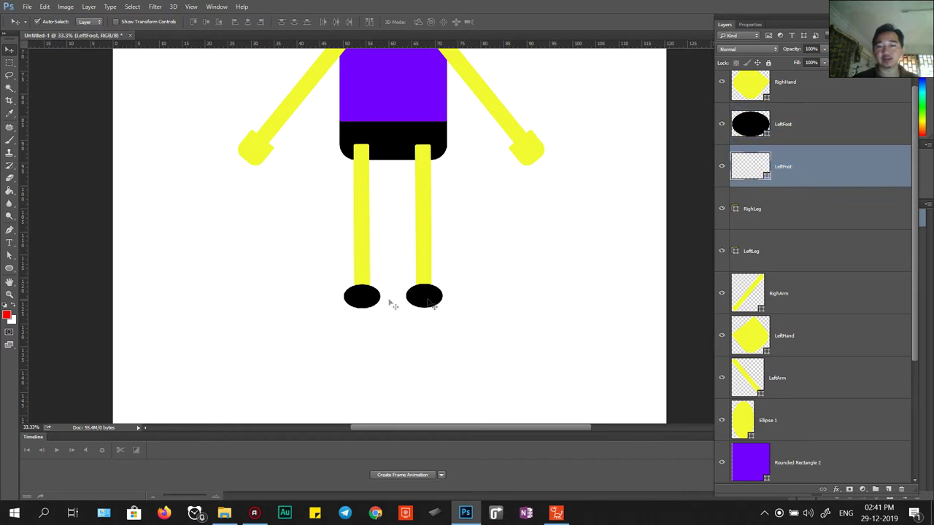
pyautogui.doubleClick(782, 167)
pyautogui.write('RighFoot')
pyautogui.press('Return')
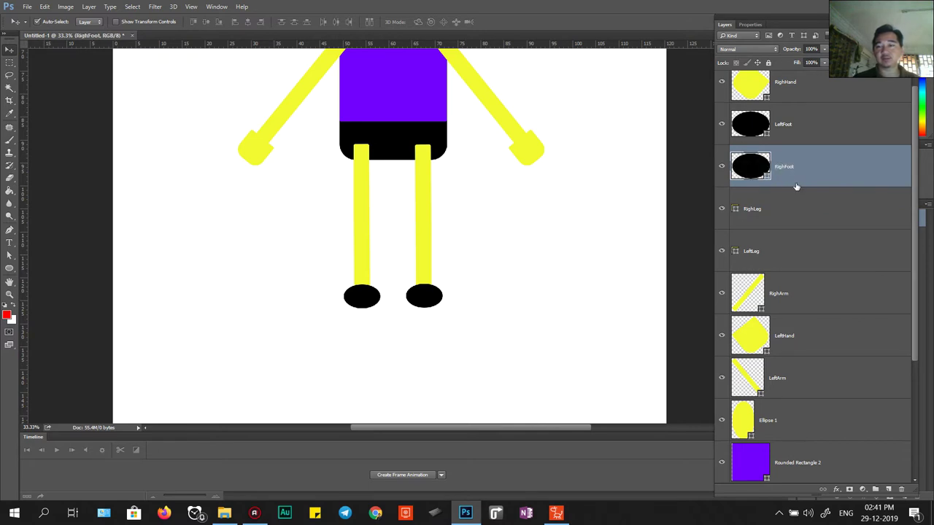
# Step: Draw a rounded rectangle about 112 by 34 px on the face's upper left half and add a vertical guide through the face's centre
pyautogui.click(799, 228)
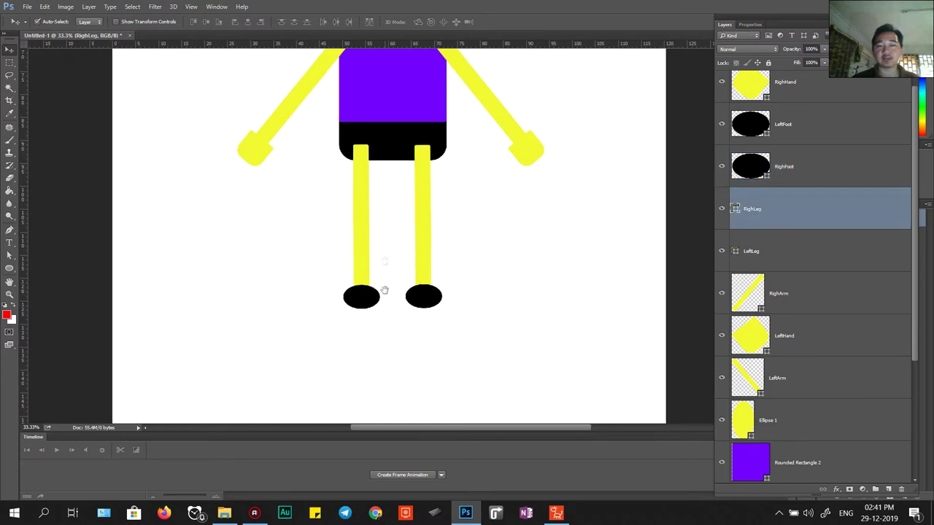
pyautogui.moveTo(402, 137); pyautogui.dragTo(402, 266)
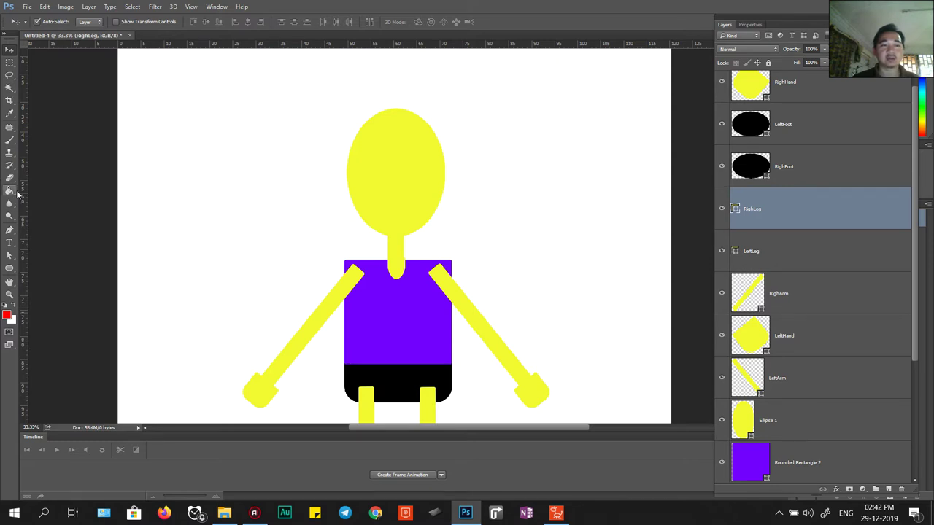
pyautogui.click(11, 269)
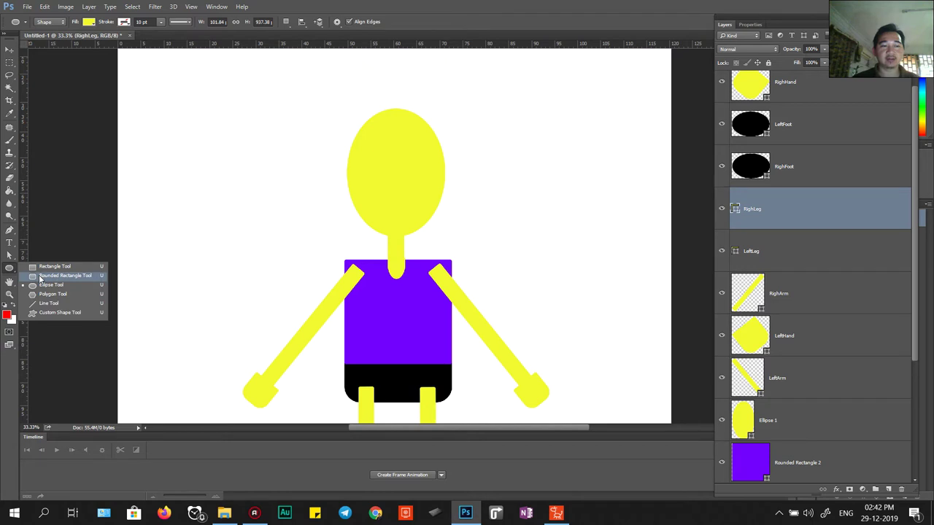
pyautogui.moveTo(40, 276); pyautogui.dragTo(40, 269)
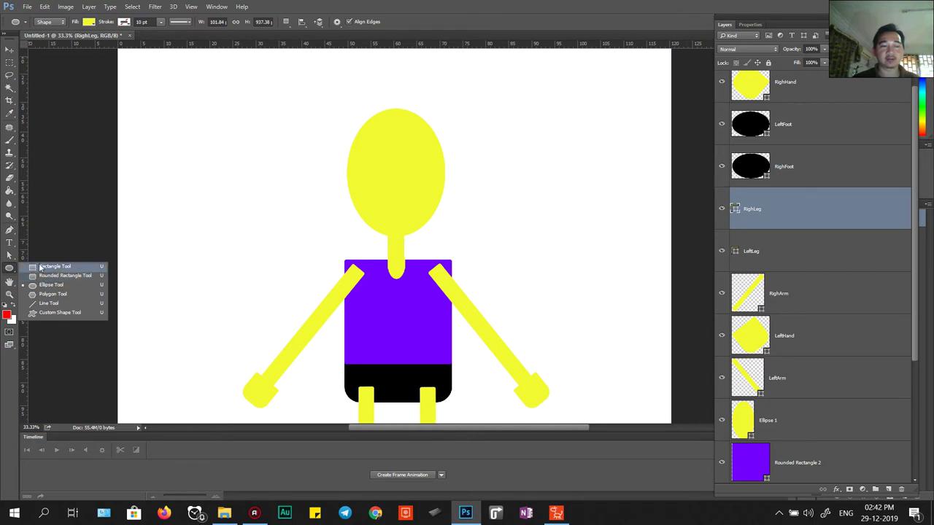
pyautogui.moveTo(38, 276); pyautogui.dragTo(38, 276)
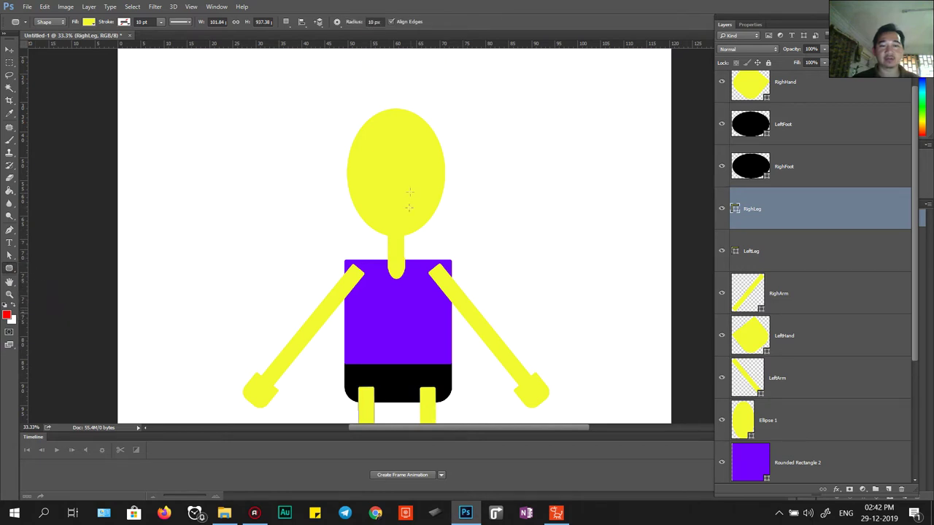
pyautogui.moveTo(365, 159); pyautogui.dragTo(385, 165)
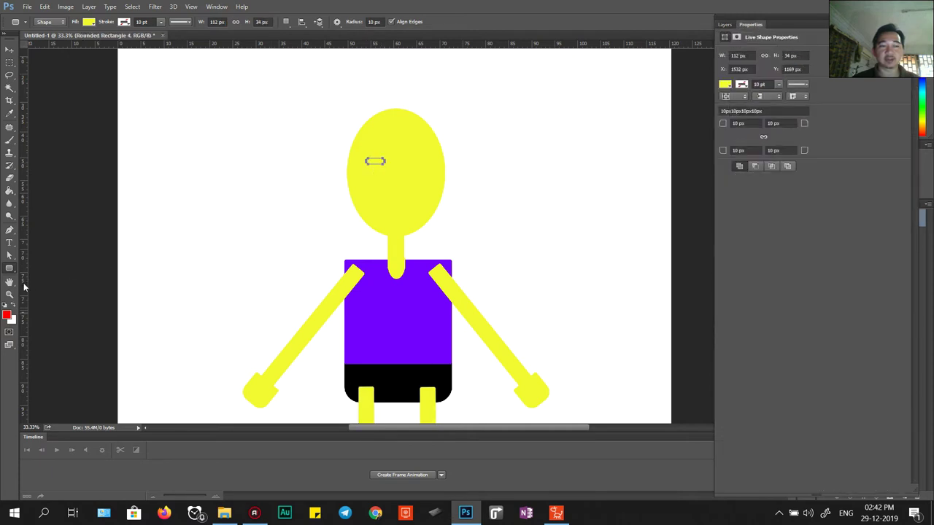
pyautogui.moveTo(28, 177); pyautogui.dragTo(397, 236)
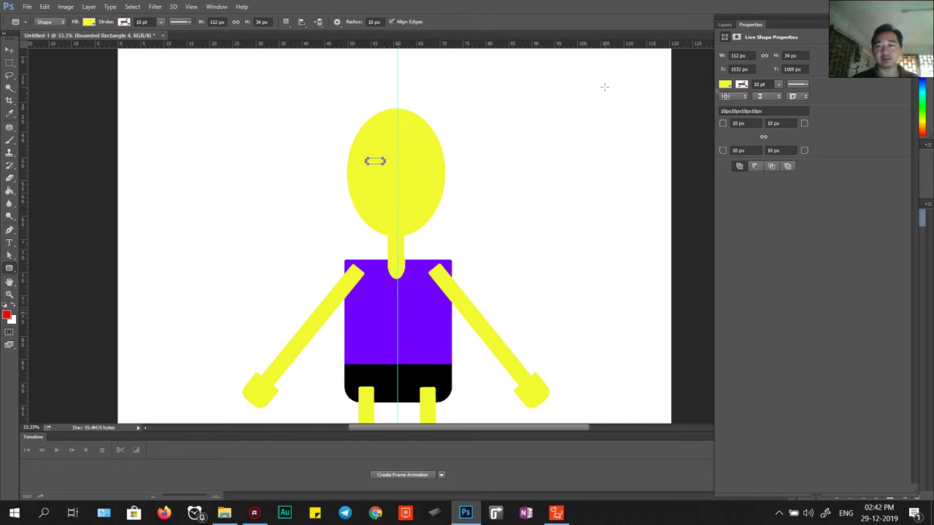
# Step: Fill the small rounded rectangle on the face with black (000000)
pyautogui.click(89, 22)
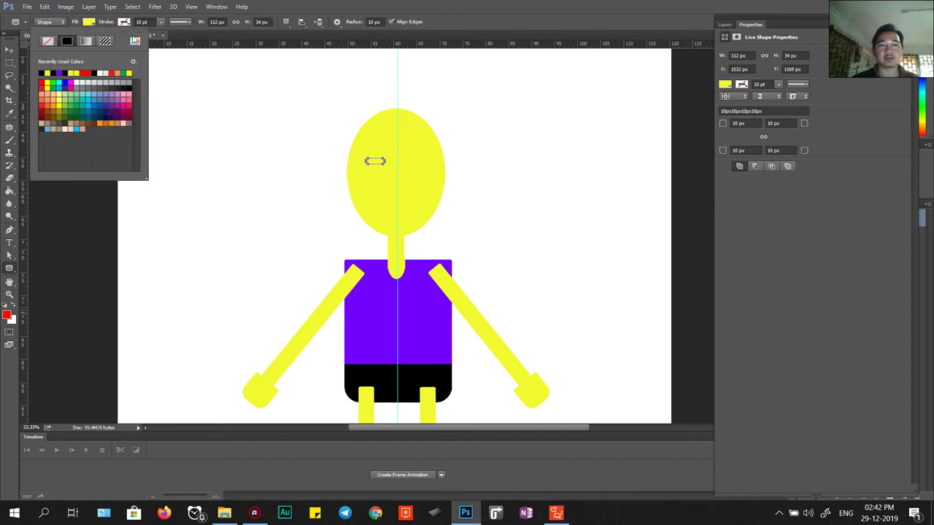
pyautogui.click(134, 40)
pyautogui.click(579, 111)
pyautogui.click(763, 34)
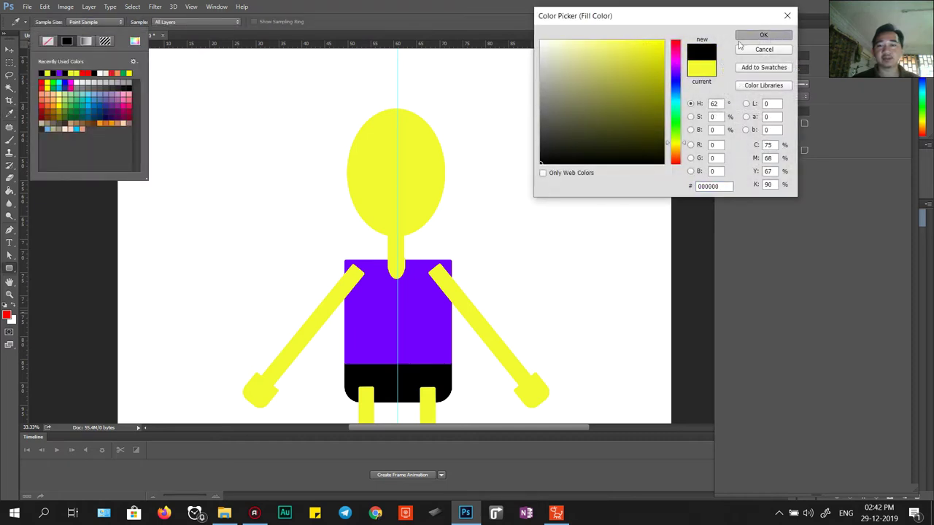
pyautogui.click(464, 92)
# Step: Move the black bar slightly up and outward on the face to the eyebrow position
pyautogui.press('v')
pyautogui.moveTo(473, 203); pyautogui.dragTo(466, 232)
pyautogui.hotkey('ctrl', '+')
pyautogui.hotkey('ctrl', '+')
pyautogui.hotkey('ctrl', '+')
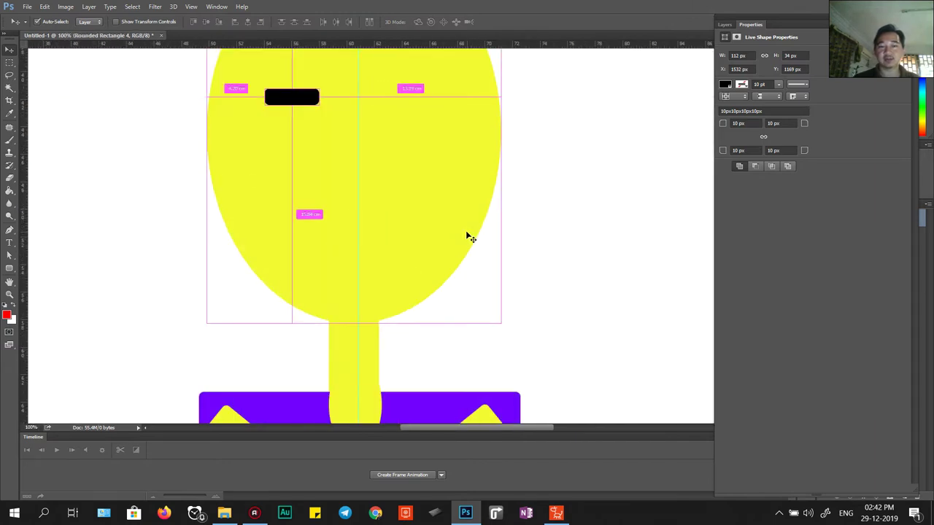
pyautogui.moveTo(391, 227); pyautogui.dragTo(465, 341)
pyautogui.moveTo(368, 216); pyautogui.dragTo(356, 203)
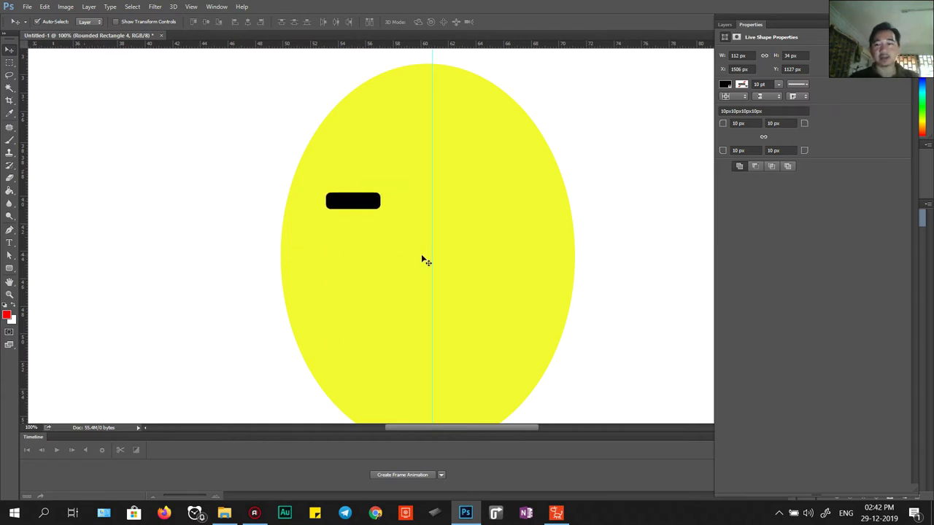
# Step: With the Pen tool, remove anchor points at the bar's lower corners and reshape its outer end and underside into a rough eyebrow
pyautogui.press('p')
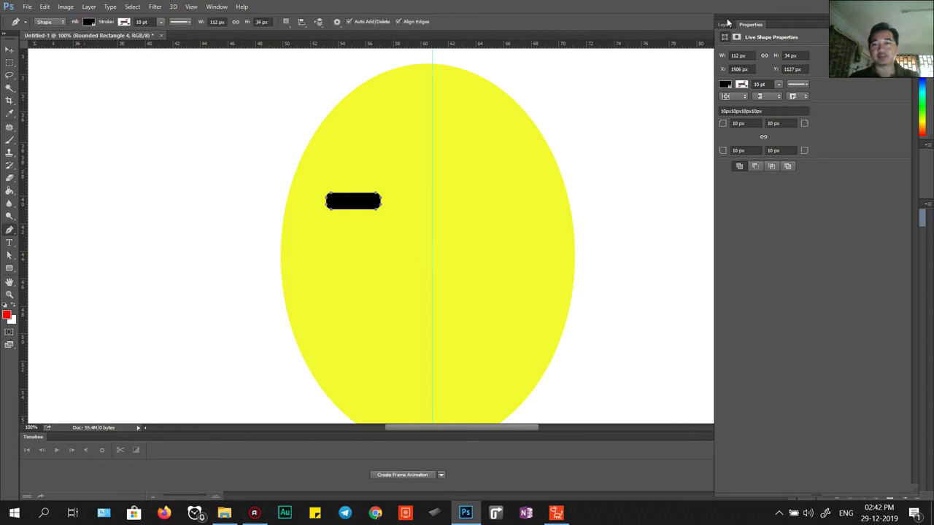
pyautogui.click(727, 23)
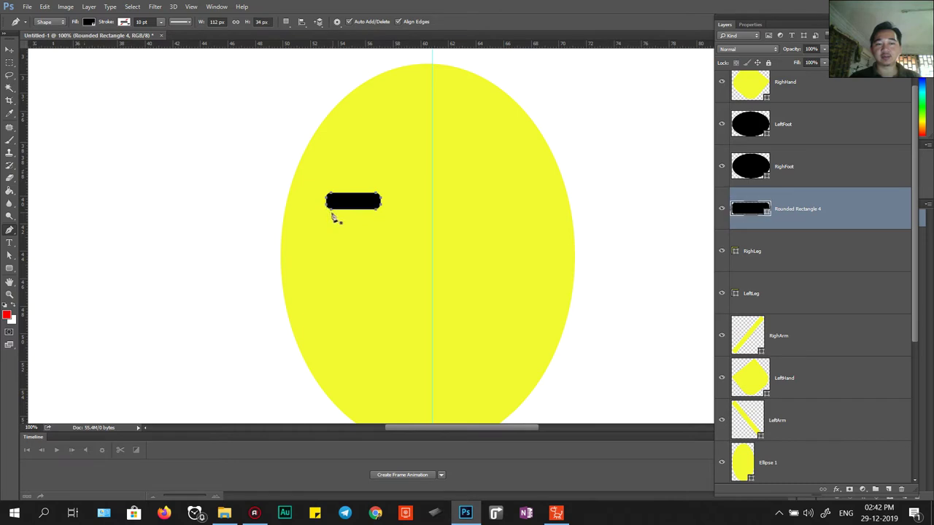
pyautogui.click(330, 209)
pyautogui.click(327, 205)
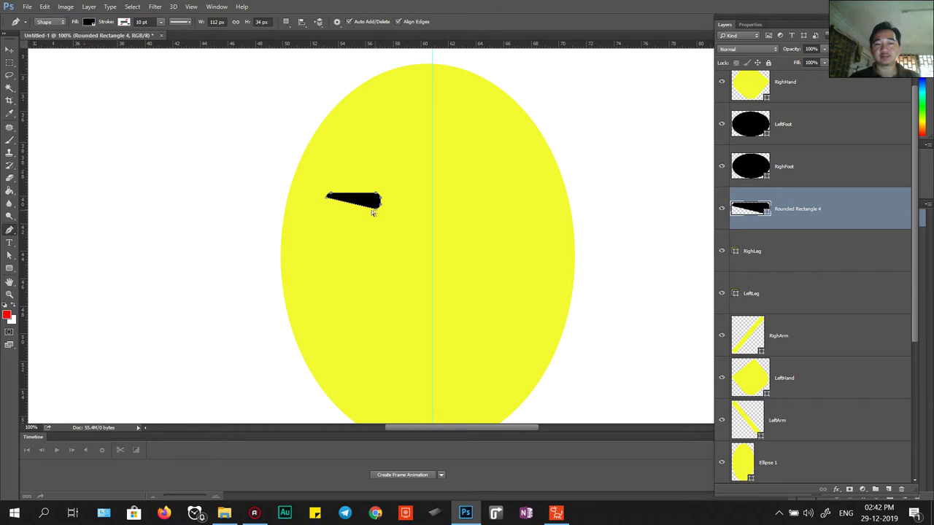
pyautogui.moveTo(325, 202); pyautogui.dragTo(324, 205)
pyautogui.click(368, 210)
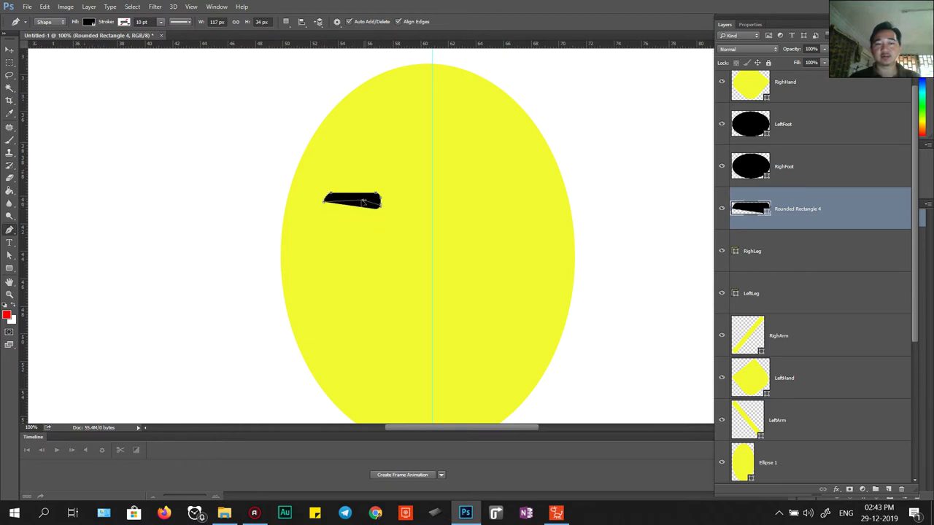
pyautogui.moveTo(344, 202); pyautogui.dragTo(358, 207)
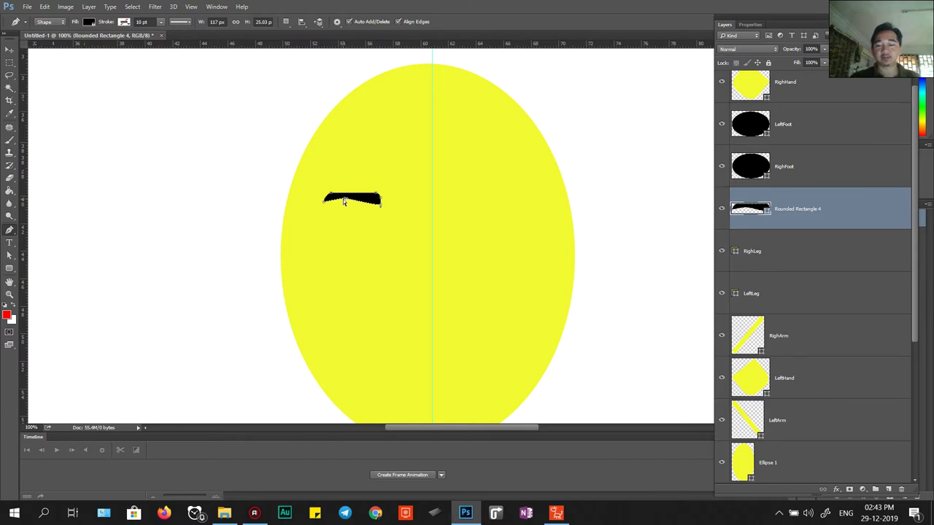
# Step: Smooth the eyebrow's underside and arch its upper edge into a curve that tapers towards the outer end
pyautogui.hotkey('ctrl', '+')
pyautogui.hotkey('ctrl', '+')
pyautogui.moveTo(215, 123)
pyautogui.mouseDown()
pyautogui.moveTo(227, 121)
pyautogui.moveTo(206, 122)
pyautogui.mouseUp()
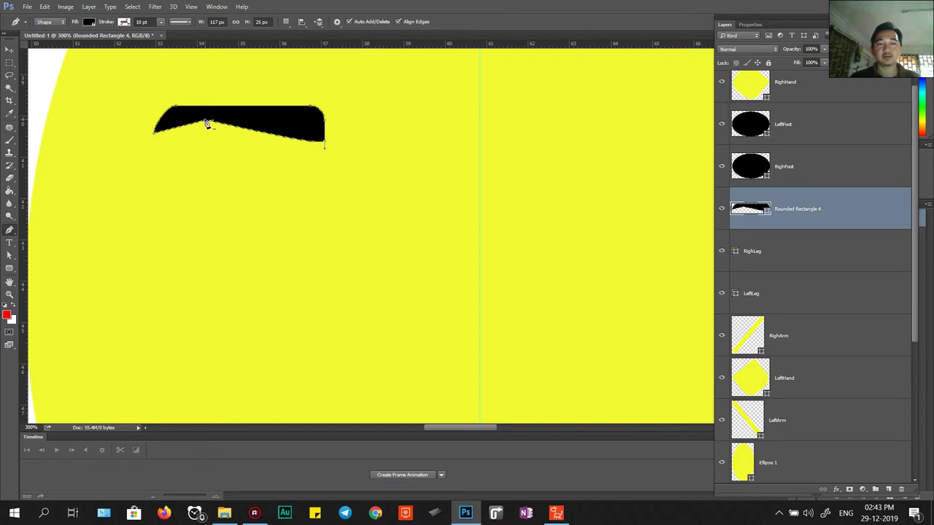
pyautogui.moveTo(206, 121); pyautogui.dragTo(178, 122)
pyautogui.moveTo(204, 124); pyautogui.dragTo(195, 122)
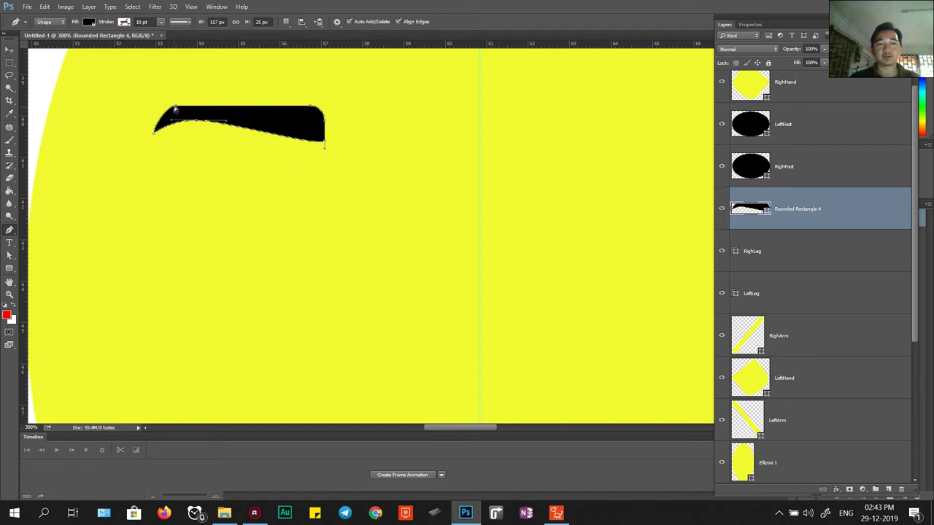
pyautogui.moveTo(175, 108)
pyautogui.mouseDown()
pyautogui.moveTo(191, 102)
pyautogui.moveTo(150, 108)
pyautogui.moveTo(202, 103)
pyautogui.moveTo(200, 95)
pyautogui.moveTo(180, 104)
pyautogui.moveTo(193, 106)
pyautogui.mouseUp()
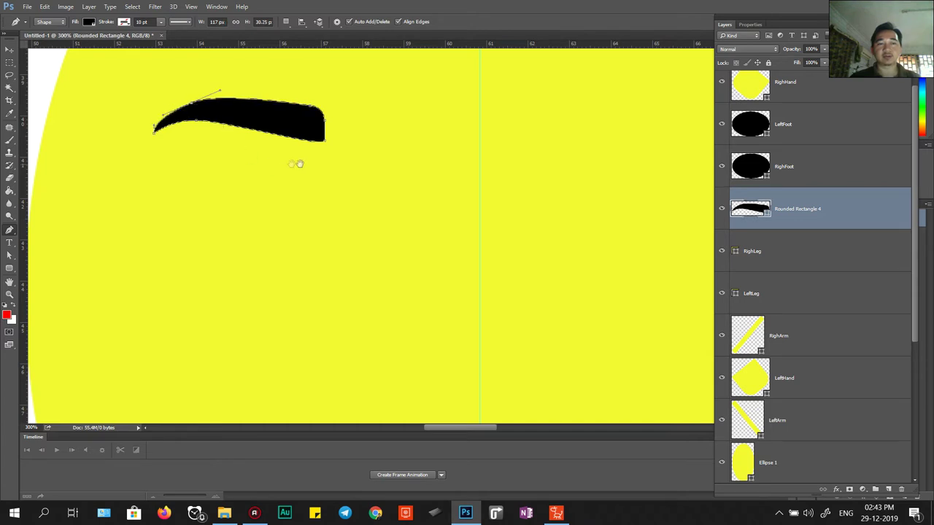
pyautogui.moveTo(290, 162); pyautogui.dragTo(257, 181)
pyautogui.hotkey('ctrl', '-')
pyautogui.hotkey('ctrl', '-')
pyautogui.hotkey('ctrl', '-')
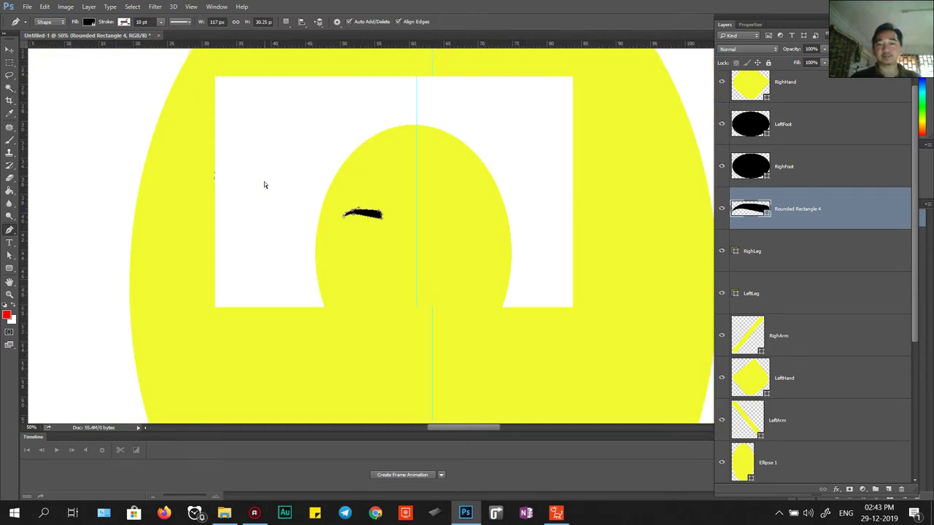
pyautogui.hotkey('ctrl', '+')
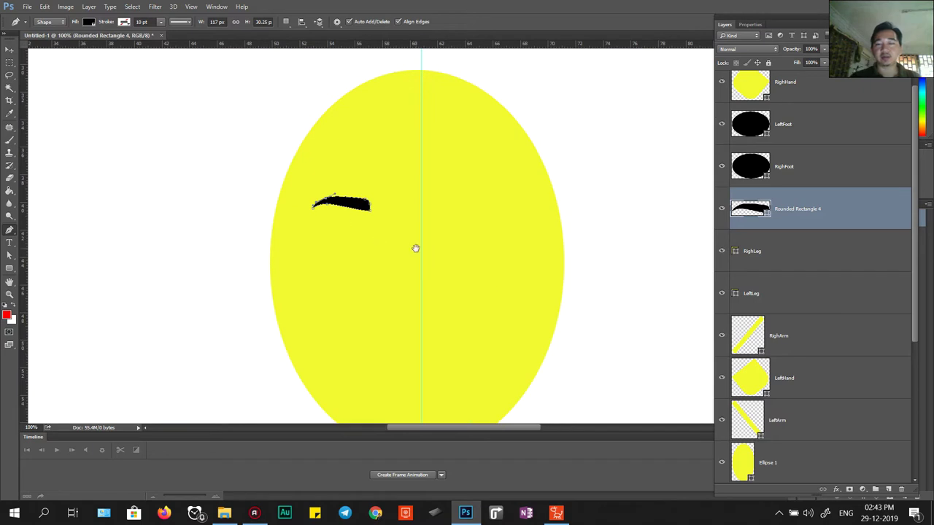
pyautogui.hotkey('ctrl', 'j')
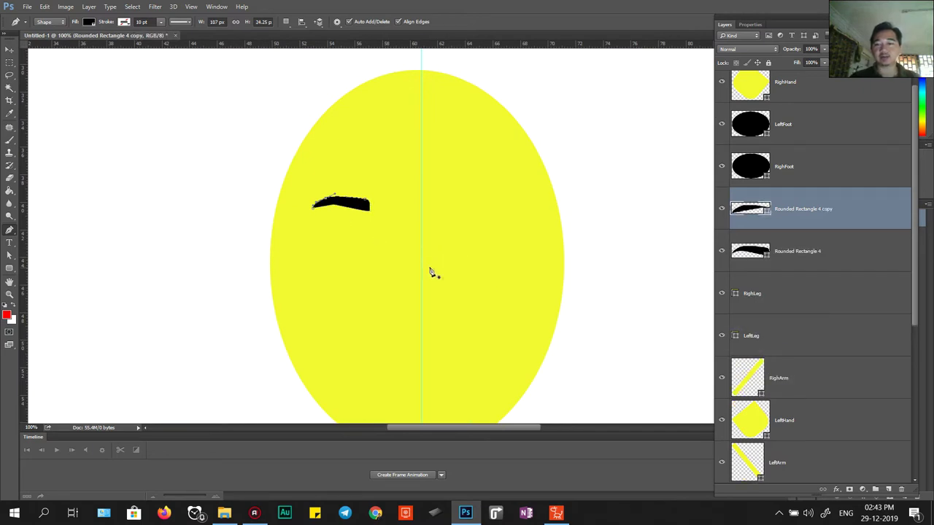
pyautogui.press('v')
pyautogui.moveTo(367, 204); pyautogui.dragTo(501, 212)
pyautogui.hotkey('ctrl', 'z')
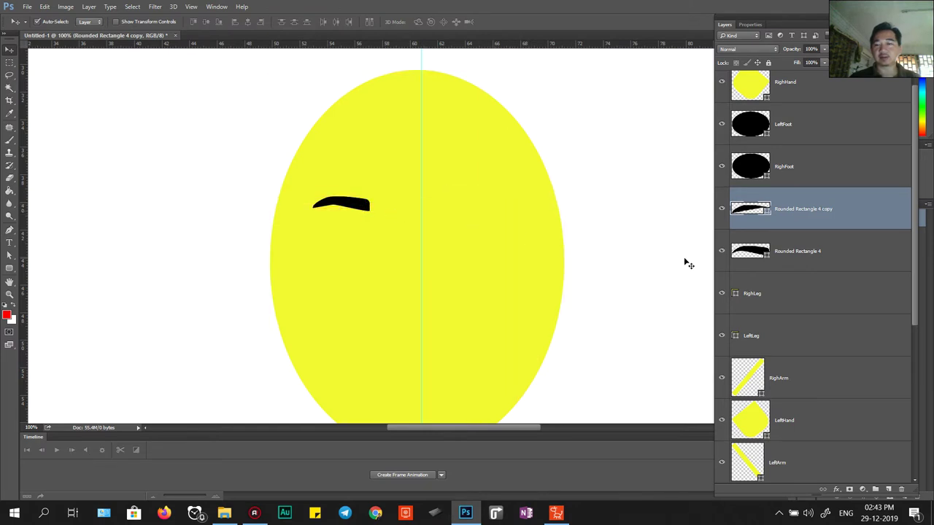
pyautogui.moveTo(767, 248); pyautogui.dragTo(903, 489)
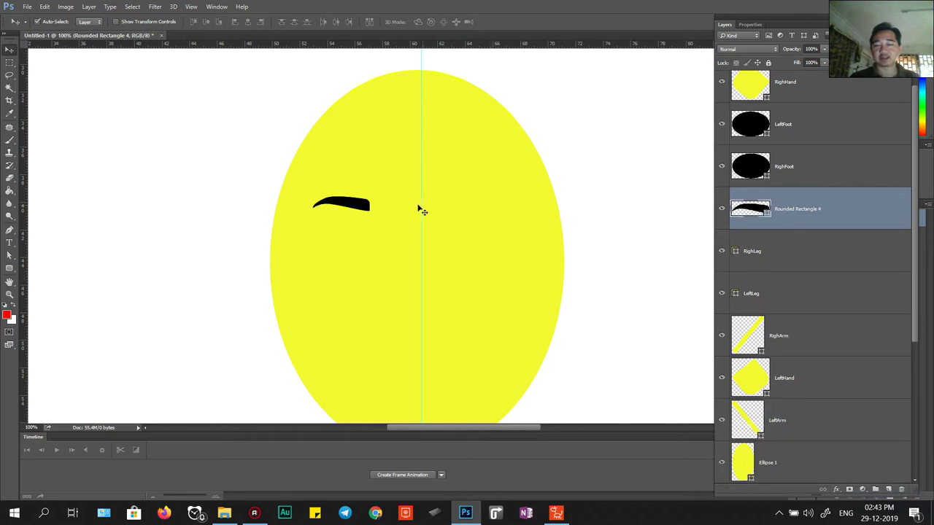
# Step: Duplicate the eyebrow layer, move the copy to the other side of the guide and flip it horizontally
pyautogui.hotkey('ctrl', 'j')
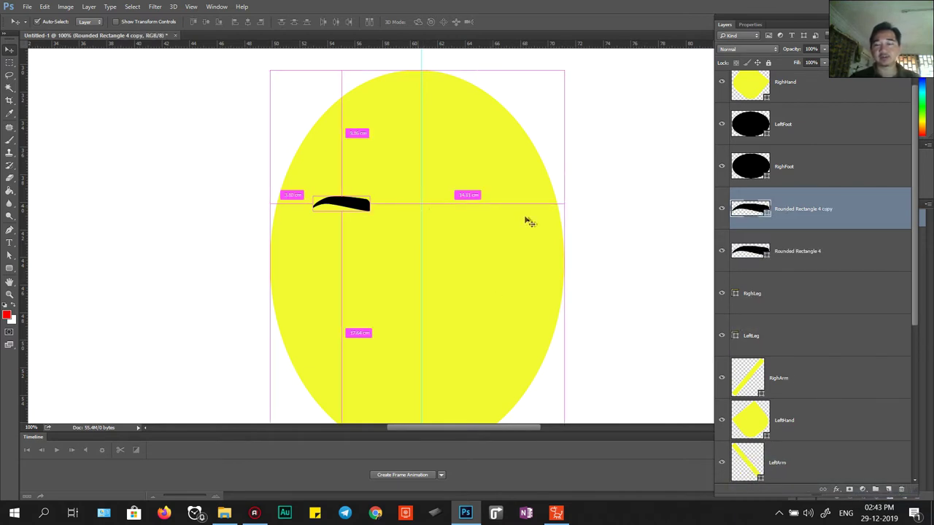
pyautogui.moveTo(585, 187); pyautogui.dragTo(664, 183)
pyautogui.moveTo(567, 160)
pyautogui.mouseDown()
pyautogui.moveTo(633, 163)
pyautogui.moveTo(575, 161)
pyautogui.mouseUp()
pyautogui.click(43, 8)
pyautogui.moveTo(88, 212)
pyautogui.click(201, 324)
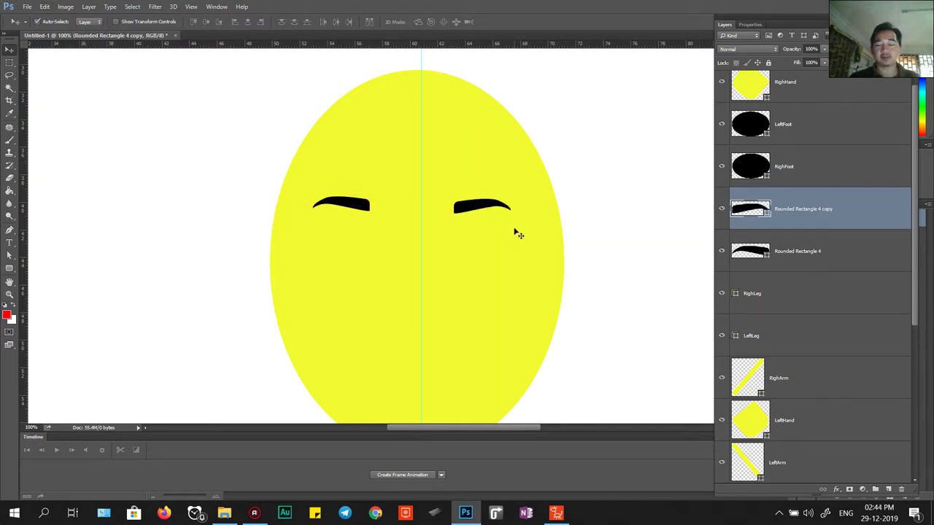
# Step: Rename the layer of the flipped eyebrow copy as LeftEyebrow
pyautogui.moveTo(475, 304)
pyautogui.mouseDown()
pyautogui.moveTo(484, 143)
pyautogui.moveTo(483, 254)
pyautogui.mouseUp()
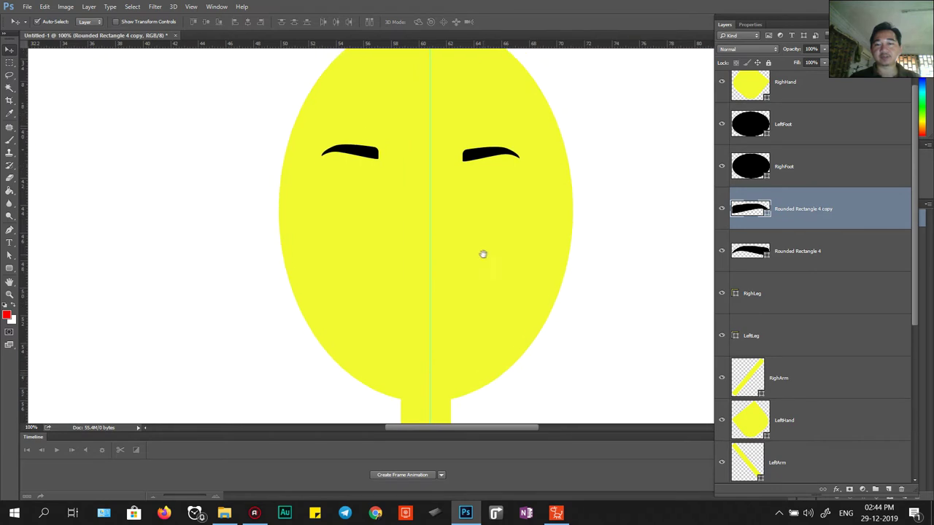
pyautogui.moveTo(481, 188); pyautogui.dragTo(467, 273)
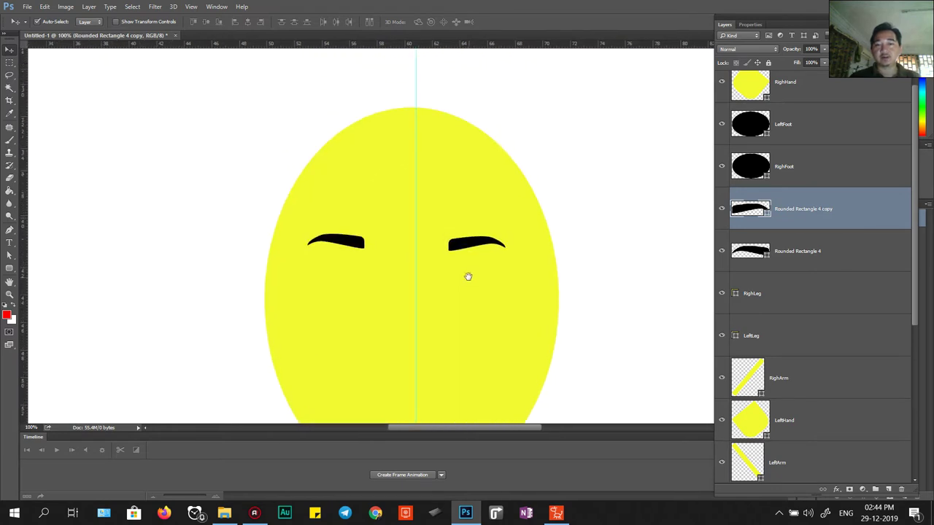
pyautogui.doubleClick(797, 210)
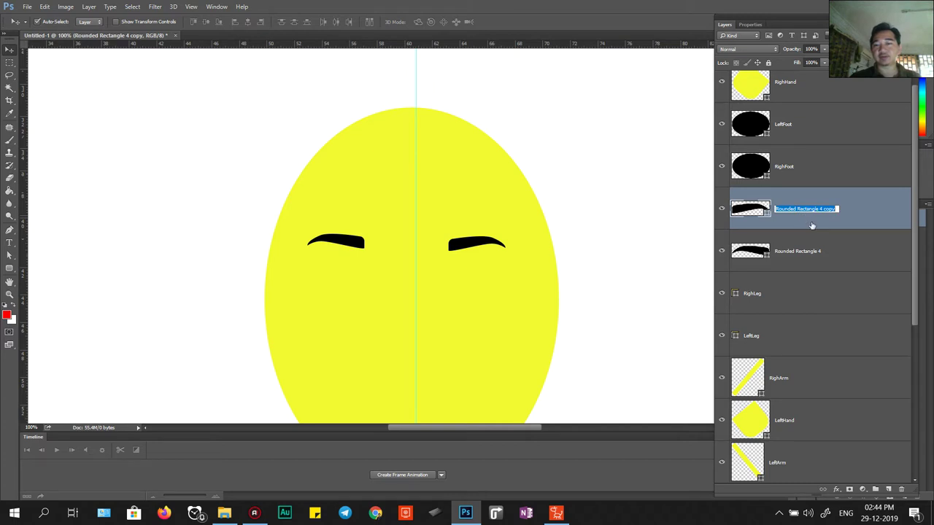
pyautogui.click(481, 254)
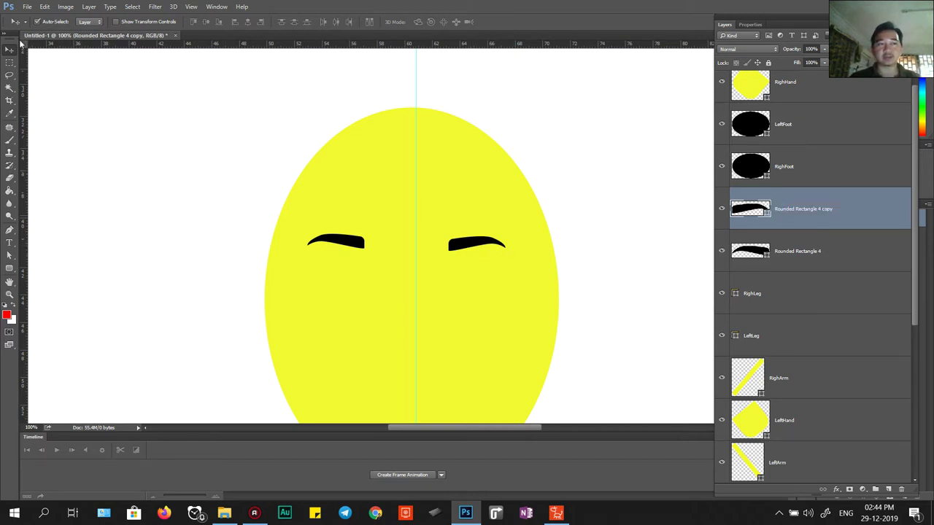
pyautogui.click(359, 246)
pyautogui.click(475, 252)
pyautogui.click(358, 247)
pyautogui.click(472, 249)
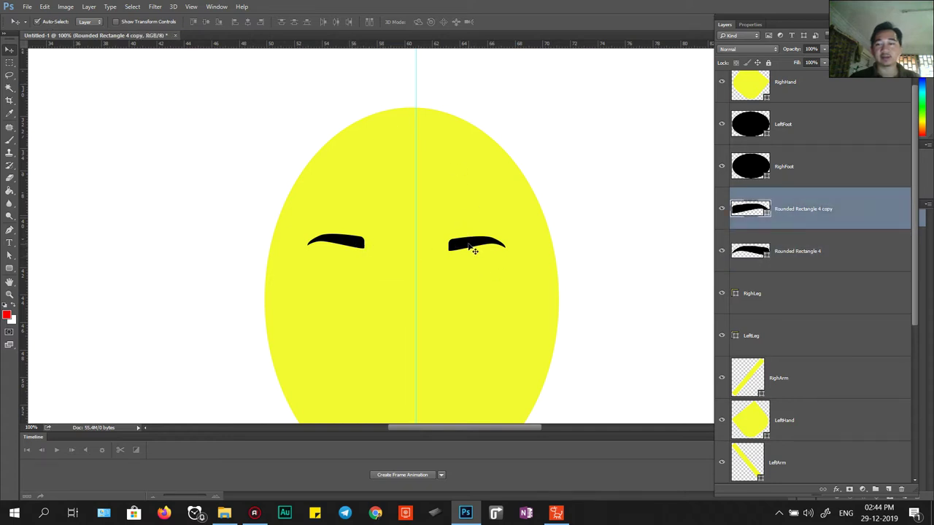
pyautogui.doubleClick(787, 209)
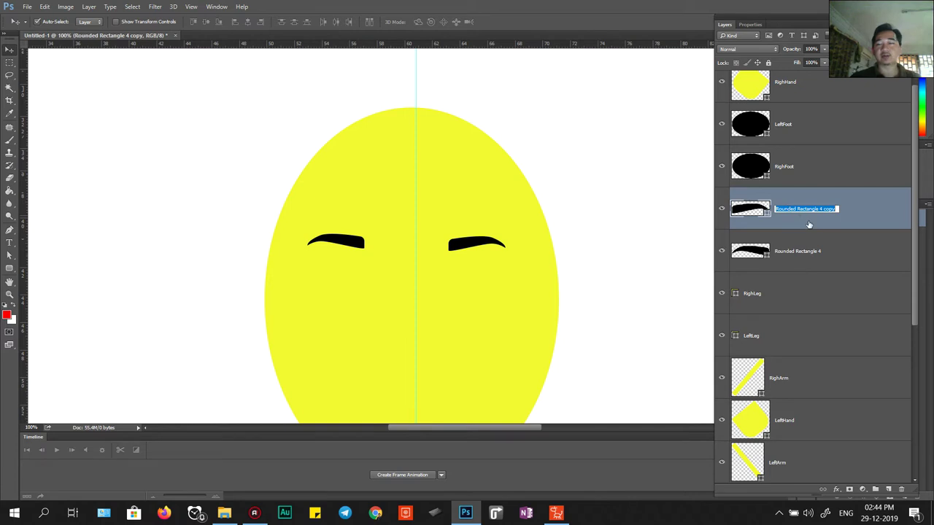
pyautogui.write('LeftEyebrow')
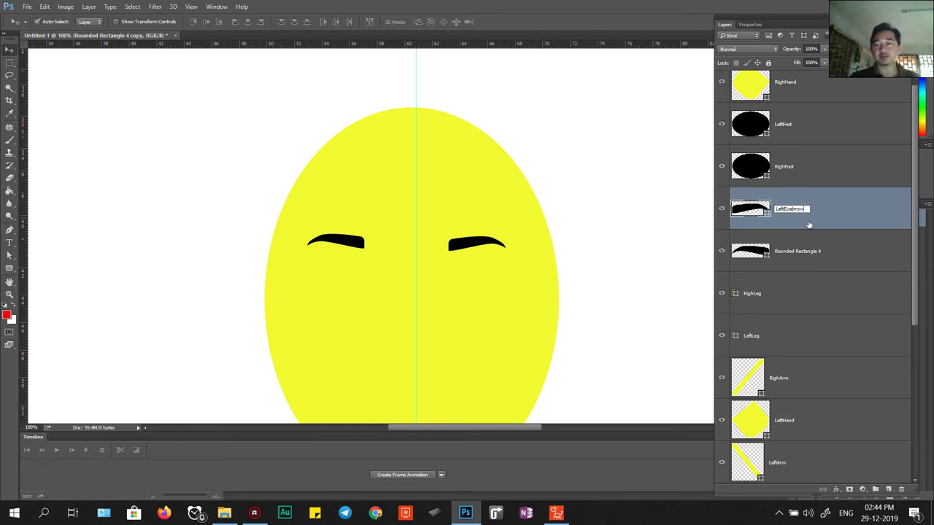
pyautogui.press('Return')
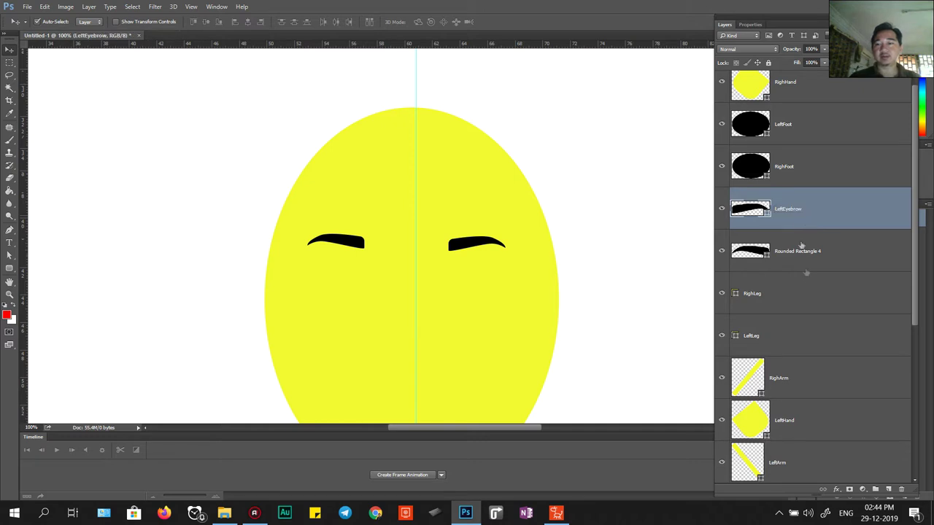
# Step: Rename the layer of the original eyebrow, Rounded Rectangle 4, as RighEyebrow
pyautogui.click(337, 245)
pyautogui.doubleClick(797, 251)
pyautogui.write('Righ')
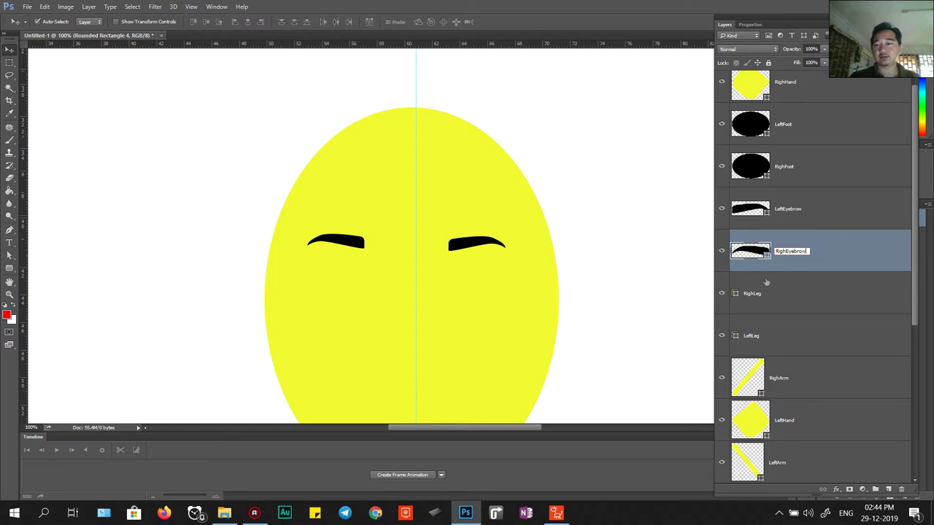
pyautogui.write('Eyebrow')
pyautogui.press('Return')
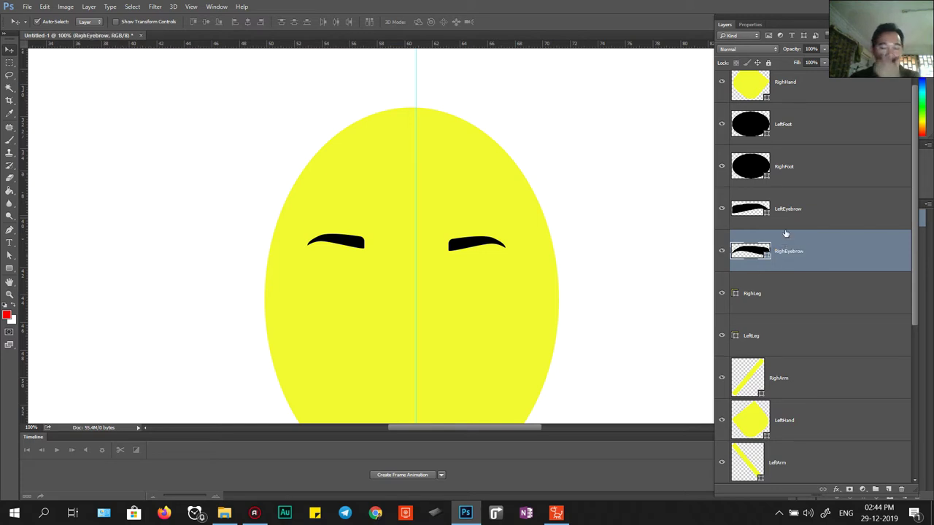
# Step: Draw a black rounded rectangle for the nose, about 39 by 113 px with 10 px radius, centred on the guide below the eyebrows
pyautogui.scroll(-3, 402, 217)
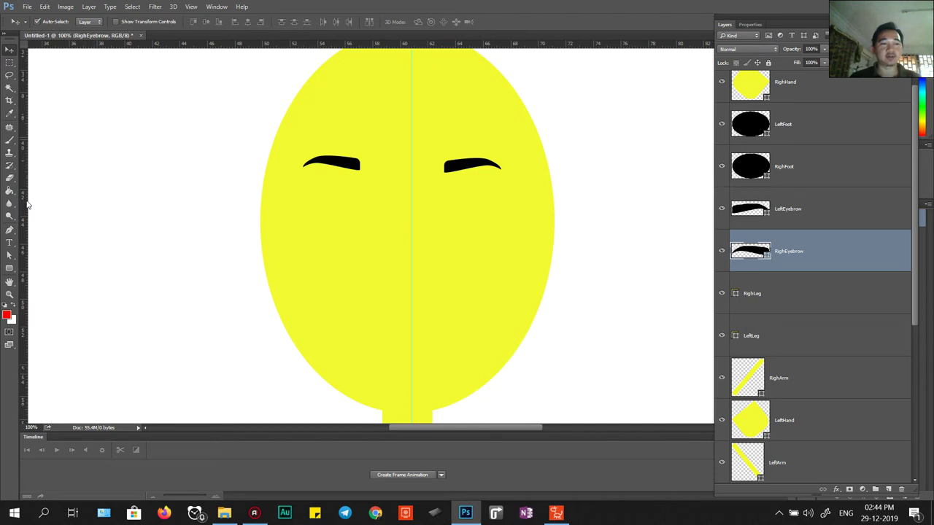
pyautogui.moveTo(9, 267); pyautogui.dragTo(35, 275)
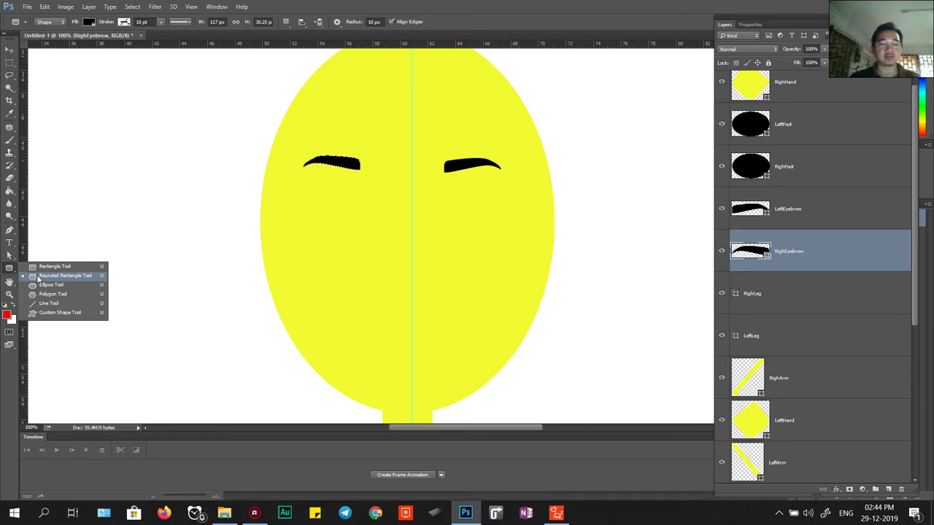
pyautogui.click(38, 278)
pyautogui.moveTo(404, 207); pyautogui.dragTo(418, 249)
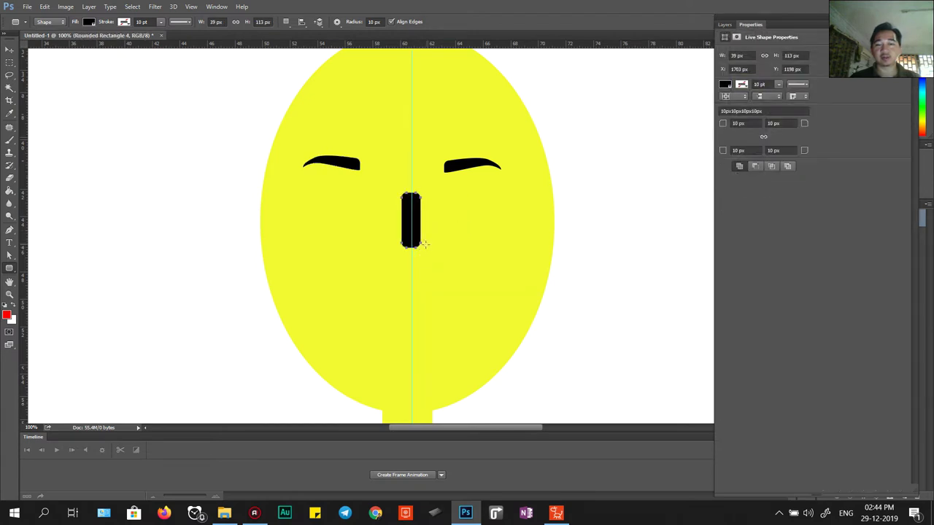
# Step: Add Pen tool anchor points on the nose's long sides and shift the upper part of its left edge inward, leaving the base wide
pyautogui.click(9, 230)
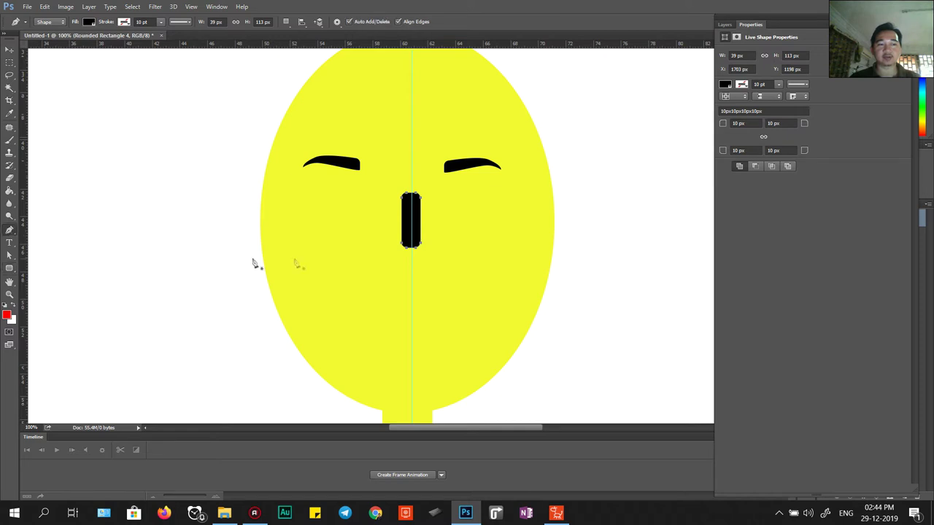
pyautogui.click(402, 226)
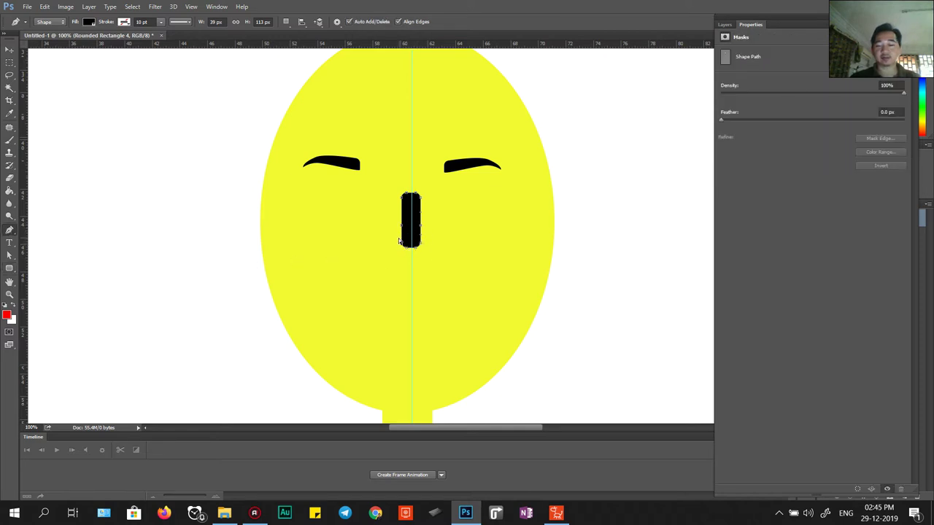
pyautogui.scroll(4, 399, 241)
pyautogui.moveTo(398, 241); pyautogui.dragTo(367, 337)
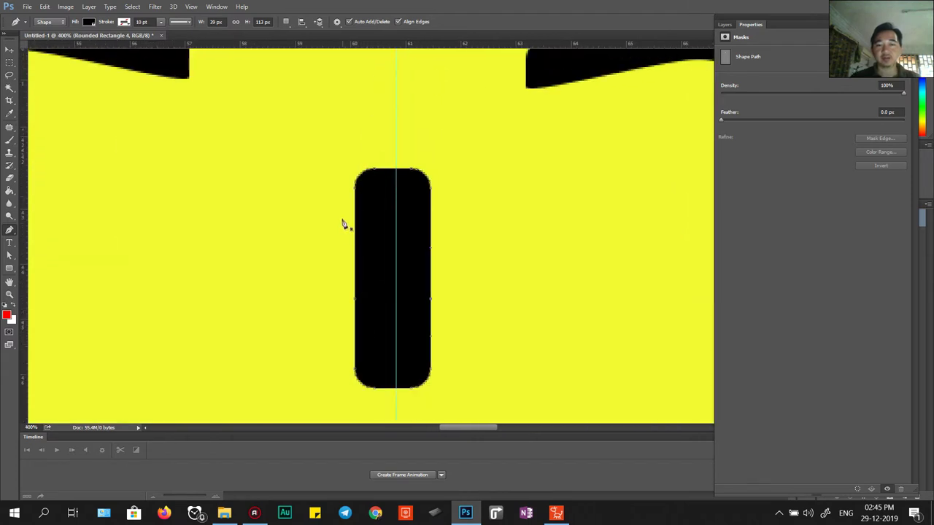
pyautogui.moveTo(329, 185); pyautogui.dragTo(382, 318)
pyautogui.press('Right')
pyautogui.press('Right')
pyautogui.press('Right')
pyautogui.press('Right')
pyautogui.press('Right')
pyautogui.press('Right')
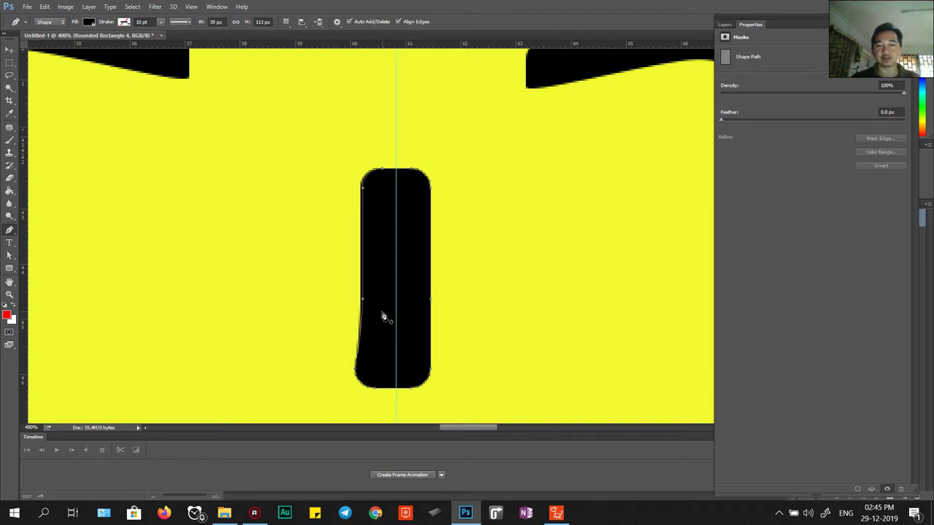
pyautogui.press('Right')
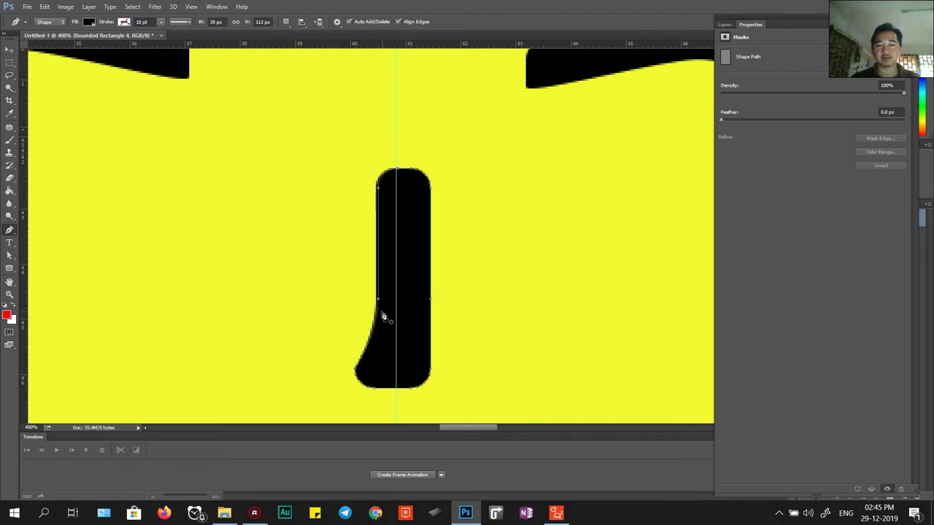
# Step: Shift the upper part of the nose's right edge inward to match, forming a narrow bridge with a flared base
pyautogui.moveTo(451, 196); pyautogui.dragTo(404, 309)
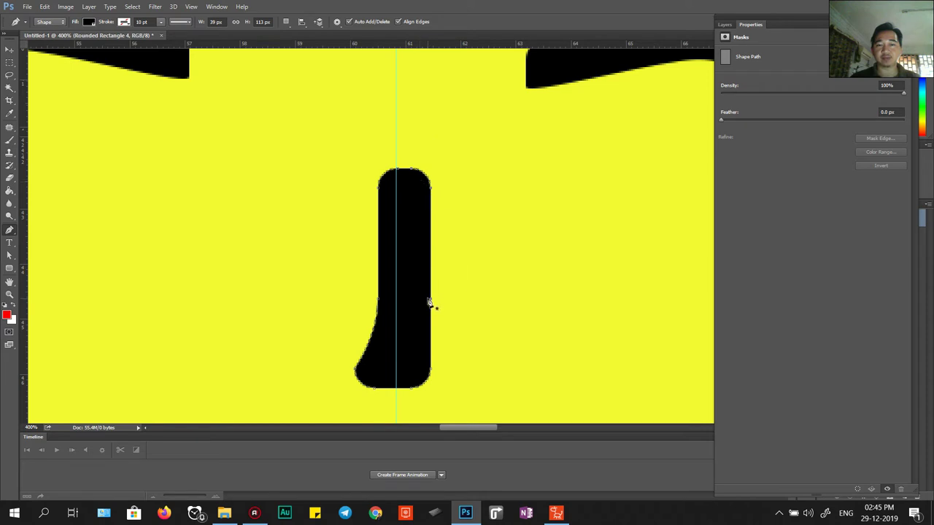
pyautogui.press('Left')
pyautogui.press('Left')
pyautogui.press('Left')
pyautogui.press('Left')
pyautogui.press('Left')
pyautogui.press('Left')
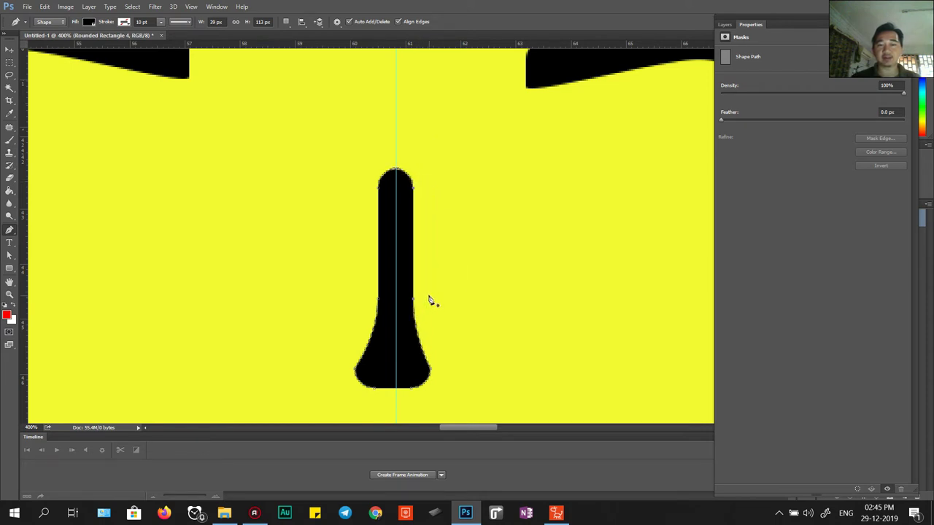
# Step: Rename the nose shape's layer as Nose
pyautogui.hotkey('ctrl', '-')
pyautogui.hotkey('ctrl', '-')
pyautogui.hotkey('ctrl', '-')
pyautogui.hotkey('ctrl', '-')
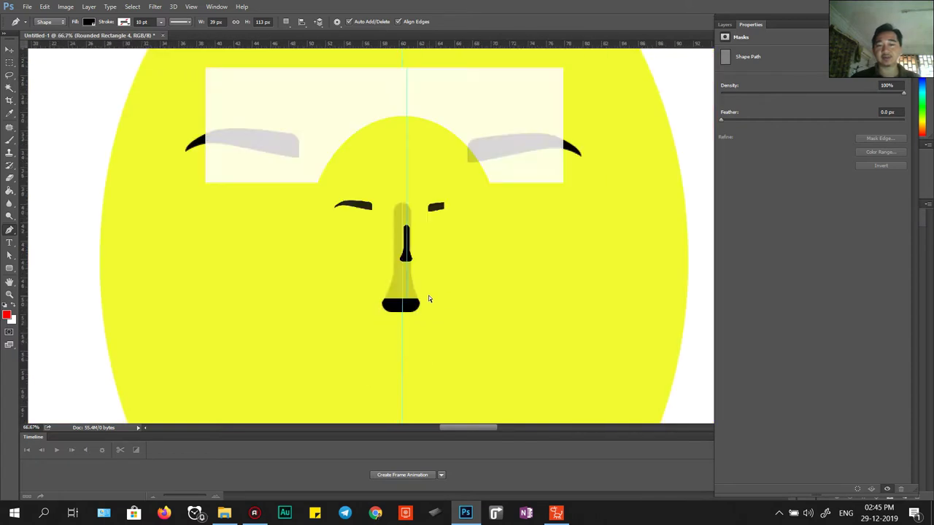
pyautogui.hotkey('ctrl', '-')
pyautogui.hotkey('ctrl', '+')
pyautogui.moveTo(428, 295); pyautogui.dragTo(378, 248)
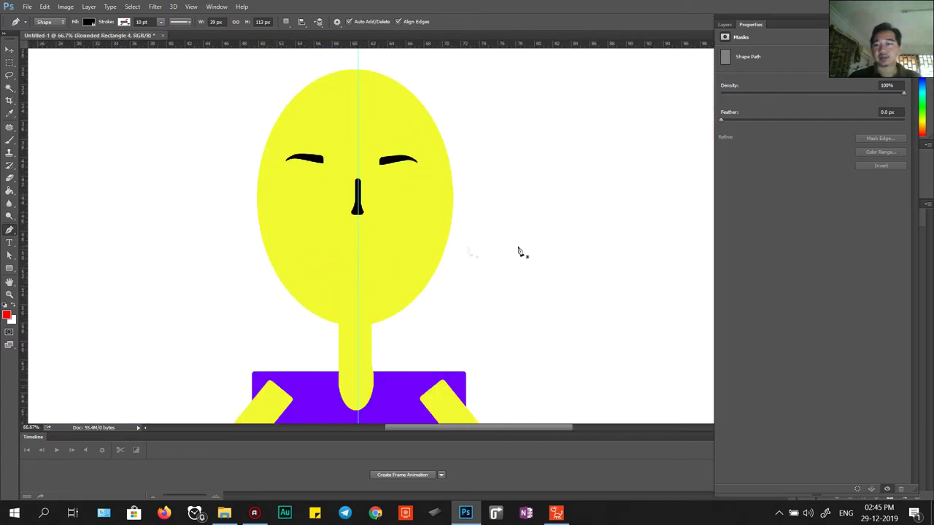
pyautogui.moveTo(324, 126); pyautogui.dragTo(329, 198)
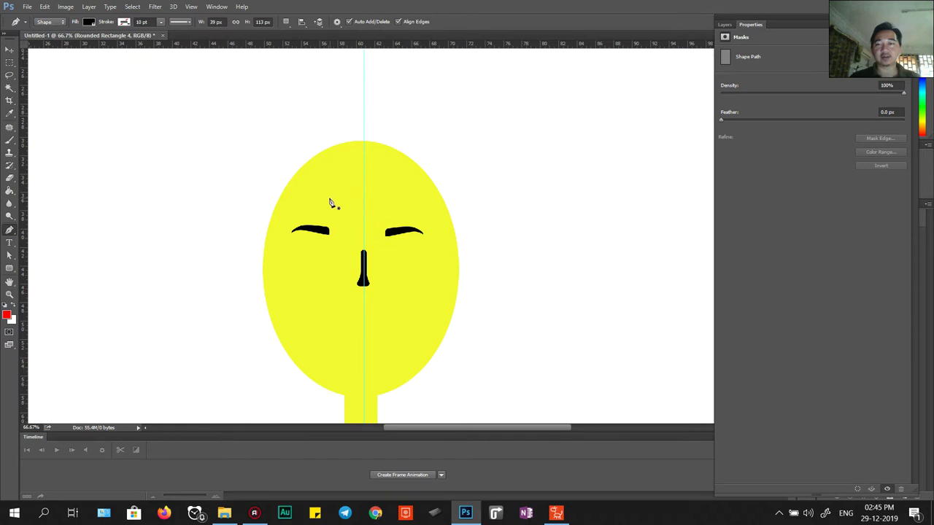
pyautogui.click(725, 24)
pyautogui.doubleClick(752, 253)
pyautogui.write('Nose')
pyautogui.press('Return')
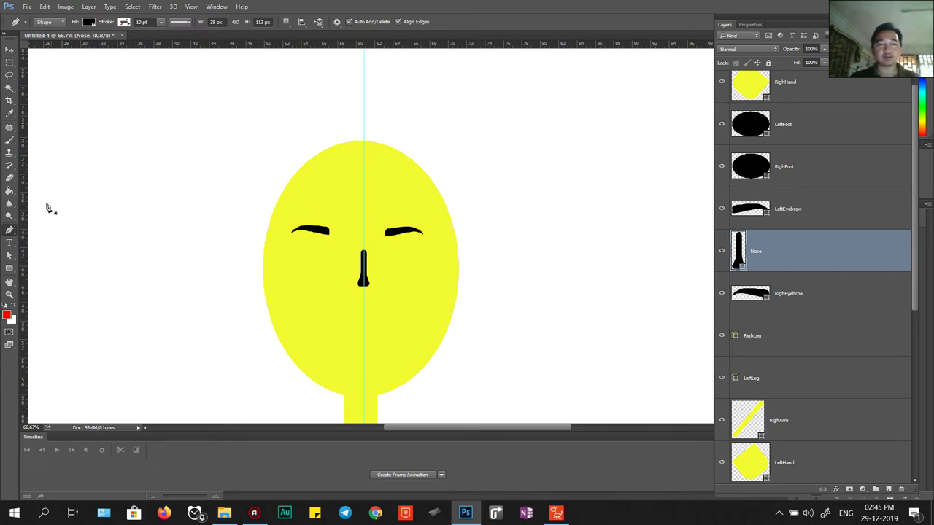
# Step: Draw a closed black hair shape with the Pen tool, about 601 by 355 px, with a zigzag fringe across the forehead and a peaked crown
pyautogui.click(270, 149)
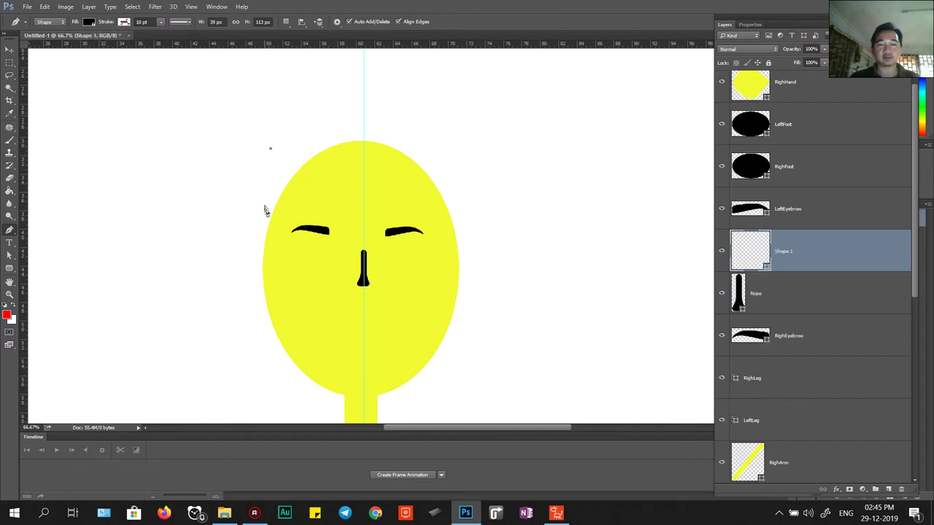
pyautogui.click(259, 226)
pyautogui.click(309, 191)
pyautogui.click(330, 218)
pyautogui.click(350, 191)
pyautogui.click(374, 220)
pyautogui.click(397, 182)
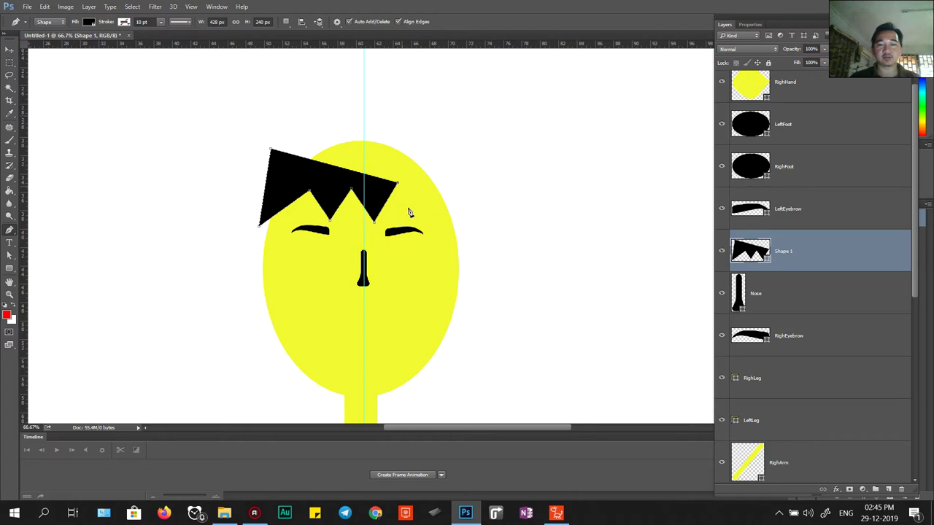
pyautogui.click(419, 218)
pyautogui.click(437, 200)
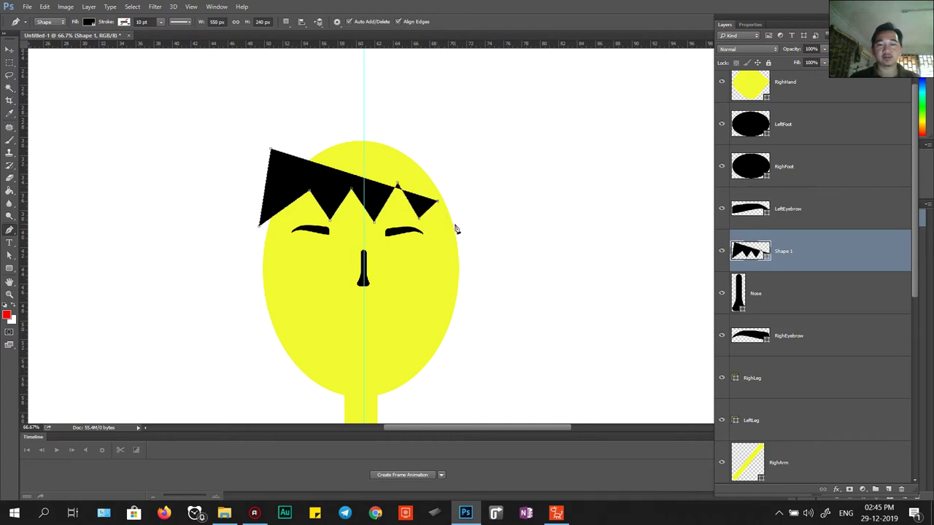
pyautogui.click(453, 228)
pyautogui.click(451, 149)
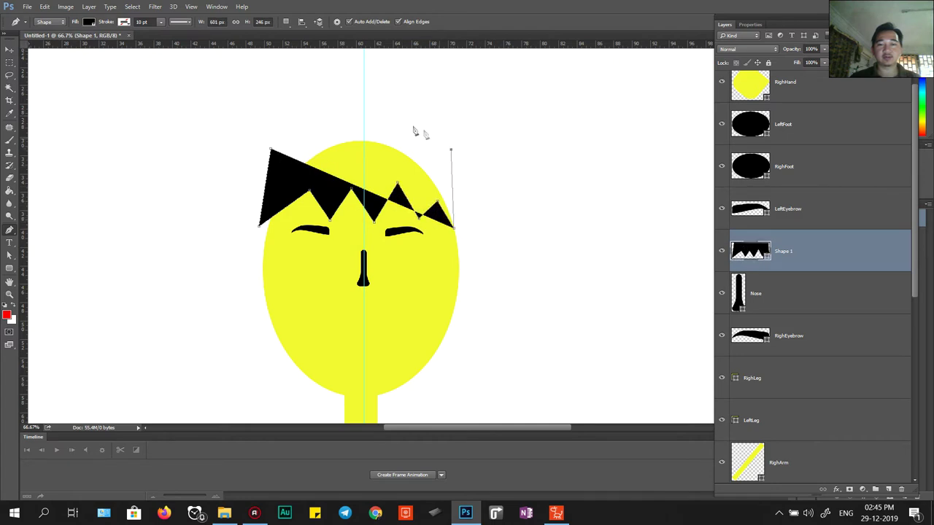
pyautogui.click(353, 114)
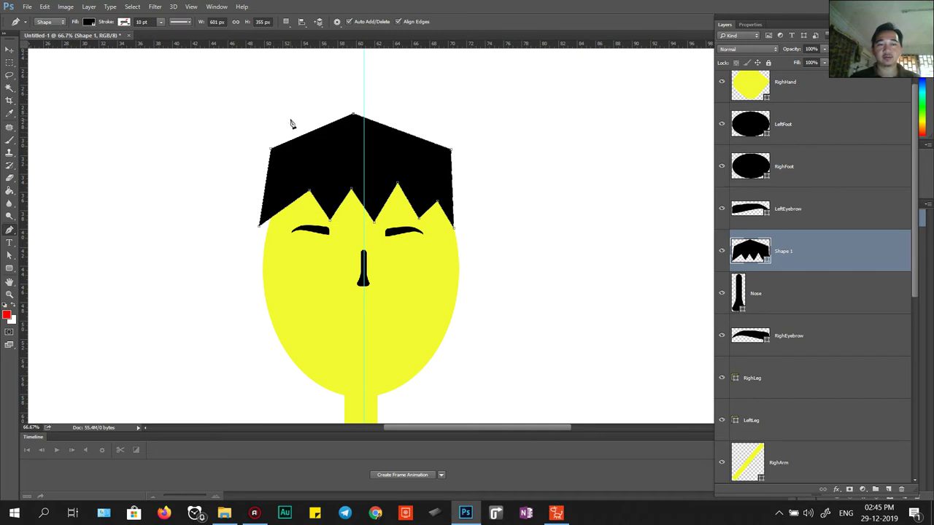
pyautogui.click(270, 149)
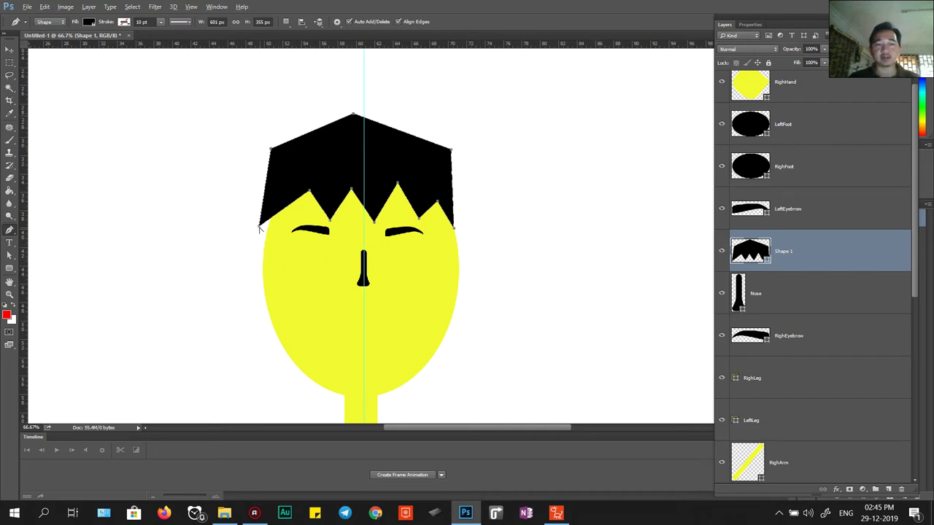
# Step: Curve the hair's left outer tip and the fringe spikes, moving the second spike outward and adjusting the notches between them
pyautogui.moveTo(259, 227); pyautogui.dragTo(280, 191)
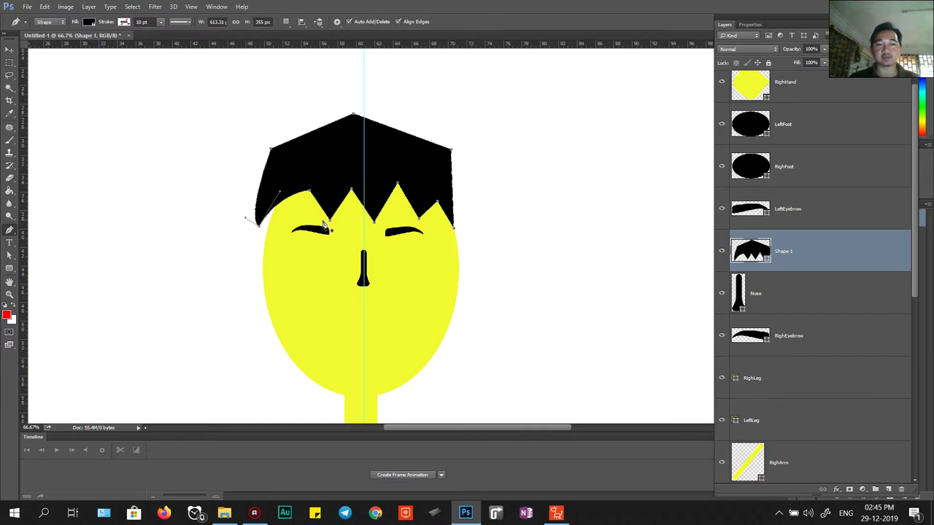
pyautogui.moveTo(329, 221)
pyautogui.mouseDown()
pyautogui.moveTo(321, 221)
pyautogui.moveTo(332, 224)
pyautogui.mouseUp()
pyautogui.moveTo(331, 221); pyautogui.dragTo(348, 185)
pyautogui.hotkey('ctrl', 'z')
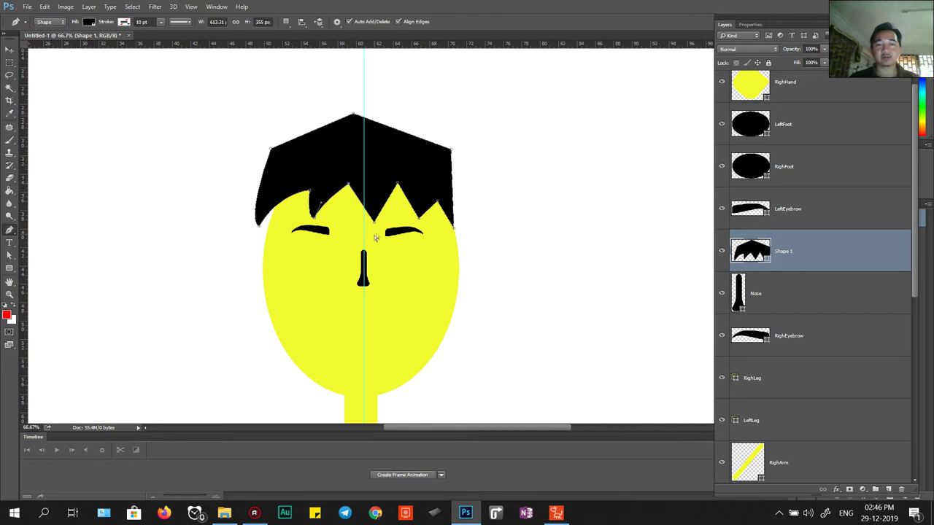
pyautogui.moveTo(376, 225); pyautogui.dragTo(391, 201)
pyautogui.moveTo(400, 201); pyautogui.dragTo(402, 189)
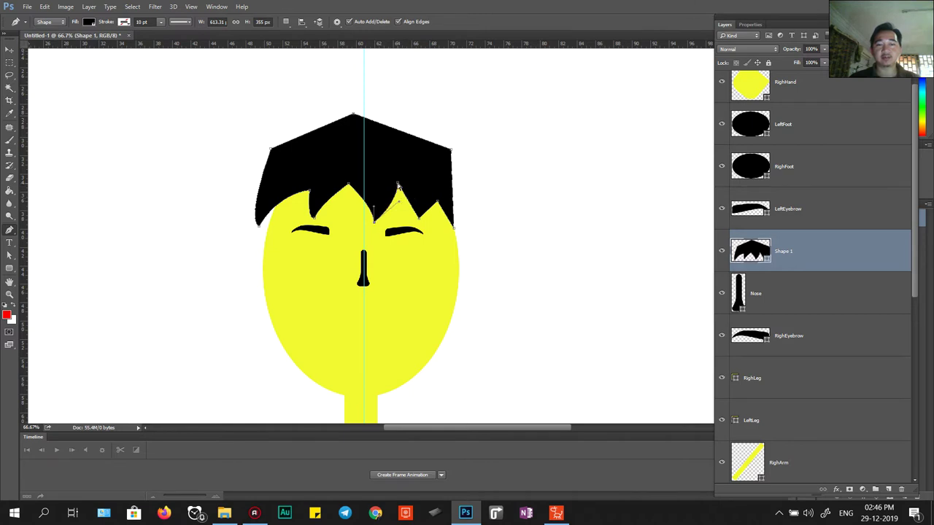
pyautogui.moveTo(398, 187)
pyautogui.mouseDown()
pyautogui.moveTo(415, 182)
pyautogui.moveTo(398, 181)
pyautogui.mouseUp()
pyautogui.moveTo(419, 217); pyautogui.dragTo(421, 232)
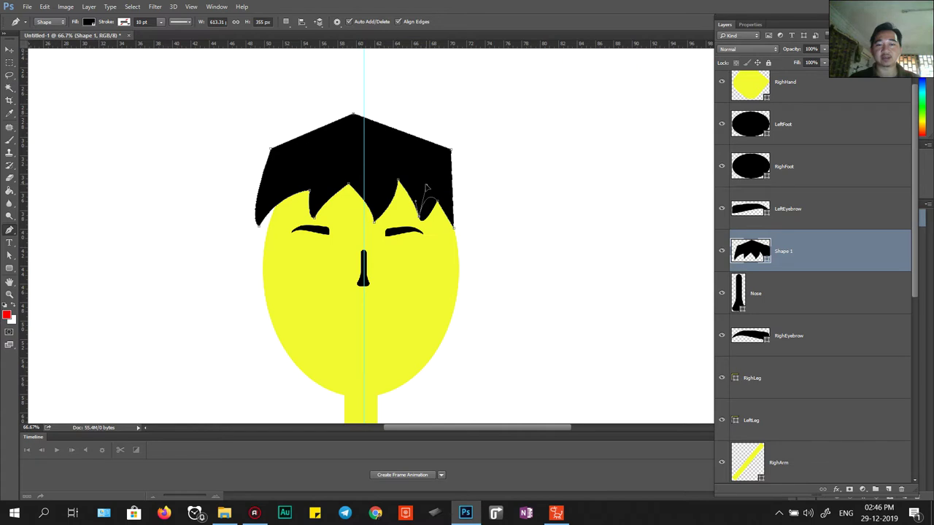
# Step: Curve the hair's right side and last notch, and round the crown by smoothing its upper corners and raising the peak onto the guide
pyautogui.moveTo(433, 191); pyautogui.dragTo(471, 213)
pyautogui.moveTo(449, 256); pyautogui.dragTo(471, 213)
pyautogui.moveTo(452, 150); pyautogui.dragTo(431, 128)
pyautogui.moveTo(353, 114); pyautogui.dragTo(315, 120)
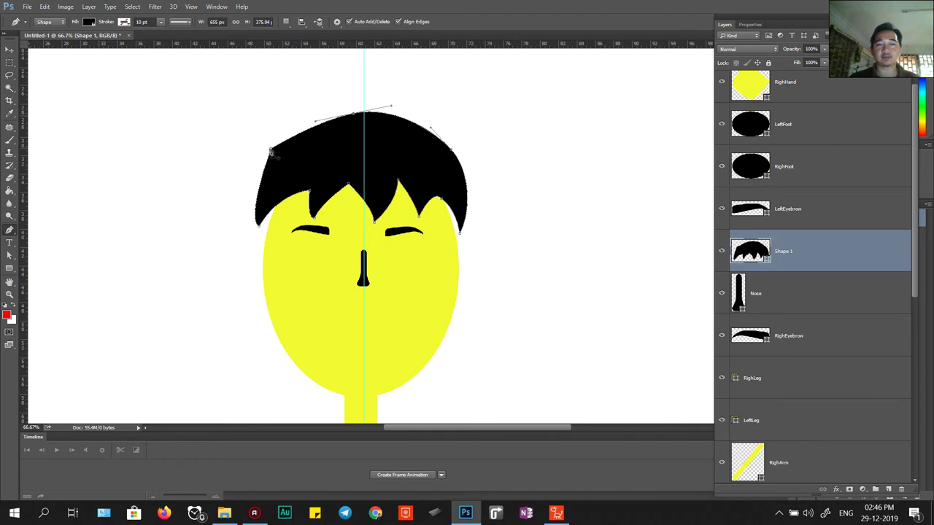
pyautogui.moveTo(271, 151); pyautogui.dragTo(254, 171)
pyautogui.moveTo(316, 123); pyautogui.dragTo(362, 106)
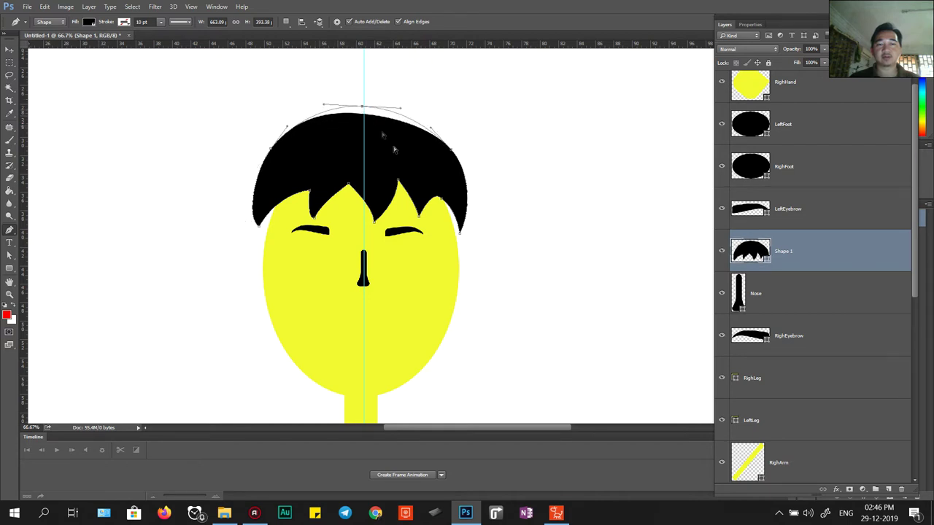
# Step: Move the hair's left tip onto the face edge and reposition the second spike, central notch and middle spike of the fringe
pyautogui.moveTo(266, 228); pyautogui.dragTo(315, 222)
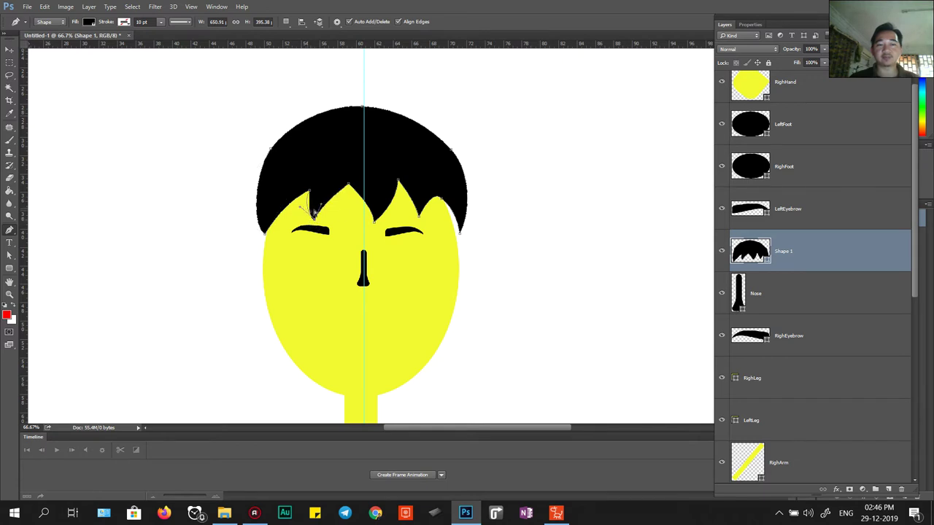
pyautogui.moveTo(347, 182); pyautogui.dragTo(322, 217)
pyautogui.moveTo(348, 179)
pyautogui.mouseDown()
pyautogui.moveTo(337, 170)
pyautogui.moveTo(345, 151)
pyautogui.moveTo(361, 177)
pyautogui.mouseUp()
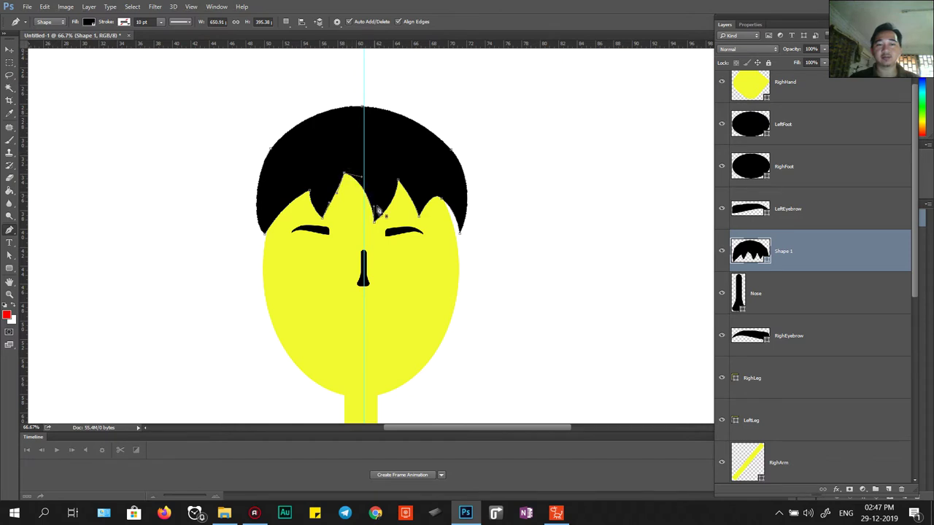
pyautogui.moveTo(376, 224); pyautogui.dragTo(394, 199)
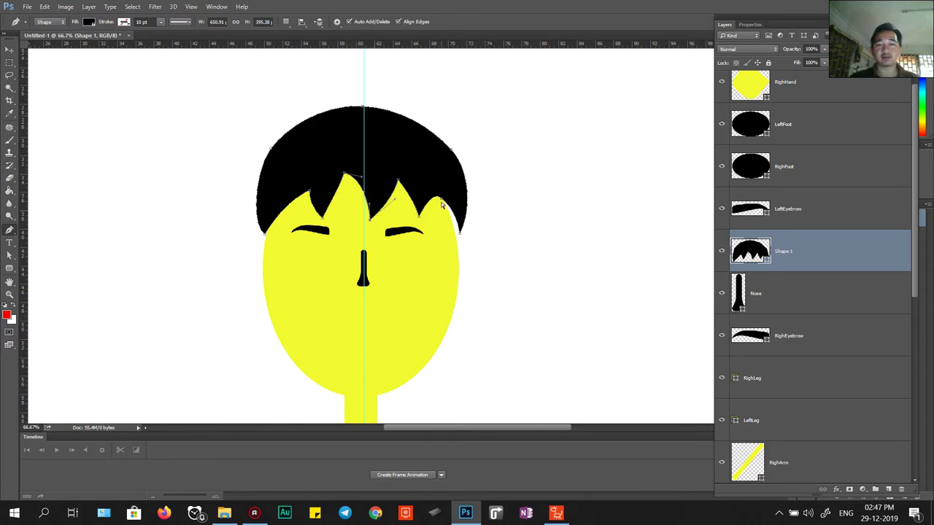
# Step: Pull the hair's right tip in to the face edge, touch up the left tip and finish editing the path
pyautogui.moveTo(459, 232); pyautogui.dragTo(454, 230)
pyautogui.moveTo(383, 250); pyautogui.dragTo(430, 182)
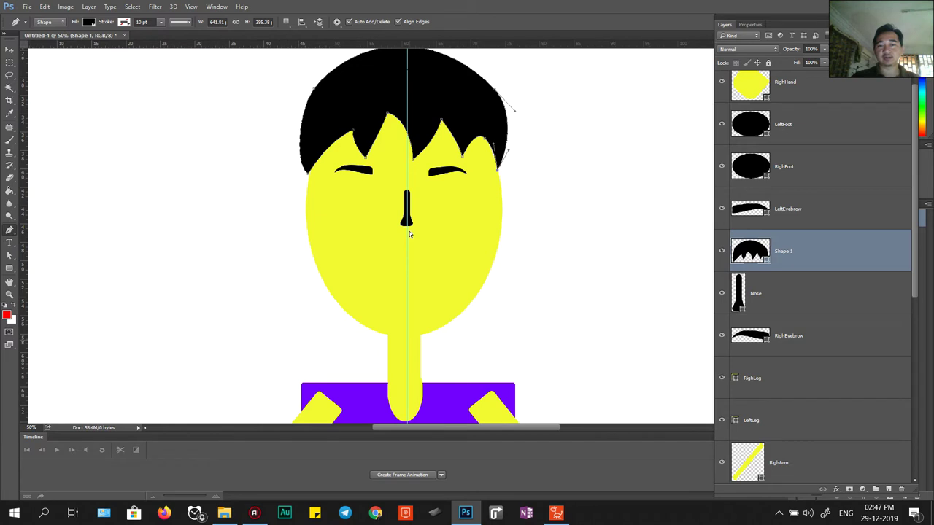
pyautogui.scroll(-3, 410, 232)
pyautogui.scroll(1, 410, 230)
pyautogui.scroll(2, 409, 228)
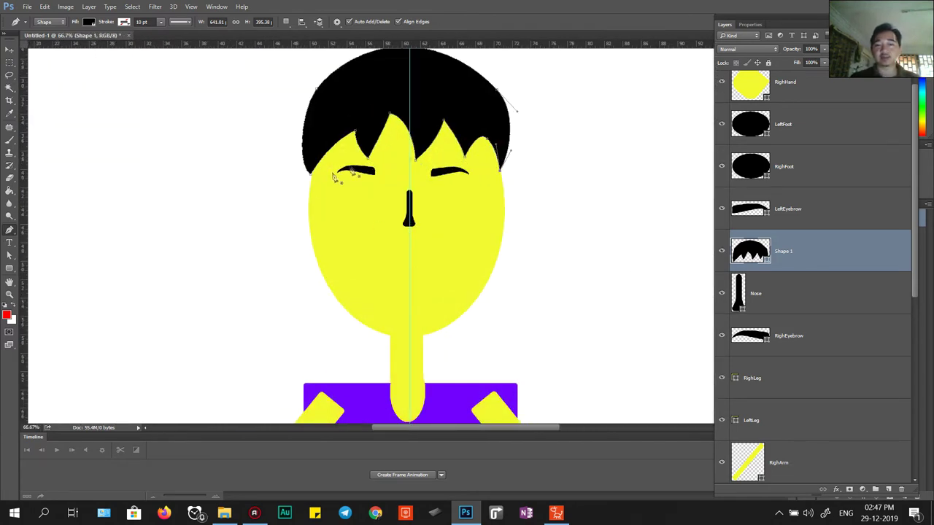
pyautogui.scroll(2, 474, 136)
pyautogui.moveTo(613, 98); pyautogui.dragTo(235, 238)
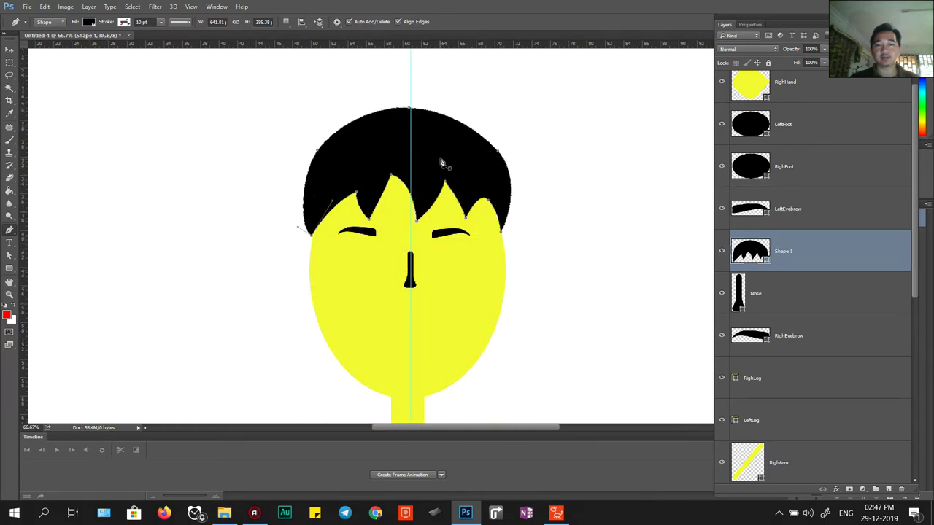
pyautogui.press('Return')
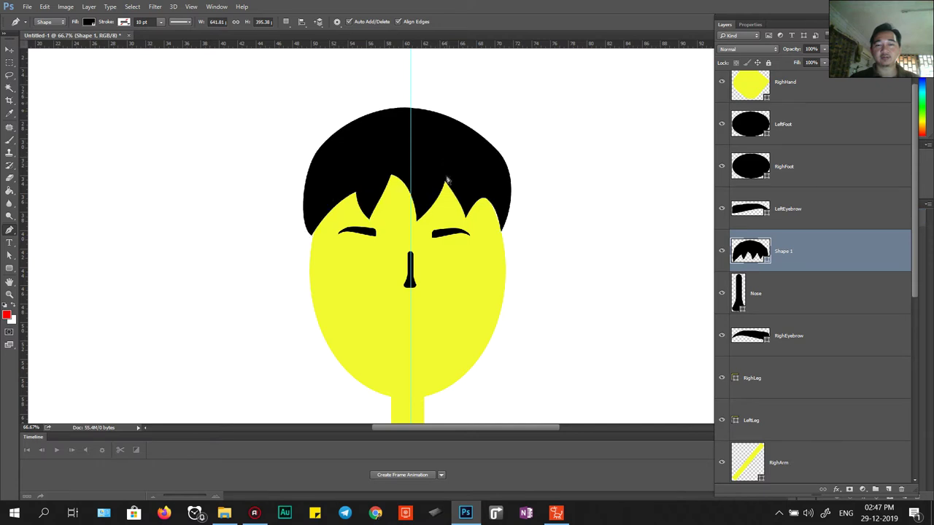
# Step: Select the whole hair path, nudge it slightly down and to the right, and finish editing it
pyautogui.moveTo(290, 101); pyautogui.dragTo(562, 250)
pyautogui.moveTo(466, 219)
pyautogui.mouseDown()
pyautogui.moveTo(454, 218)
pyautogui.moveTo(464, 217)
pyautogui.mouseUp()
pyautogui.press('Down')
pyautogui.press('Down')
pyautogui.press('Down')
pyautogui.press('Down')
pyautogui.press('Down')
pyautogui.press('Down')
pyautogui.press('Right')
pyautogui.press('Right')
pyautogui.press('Right')
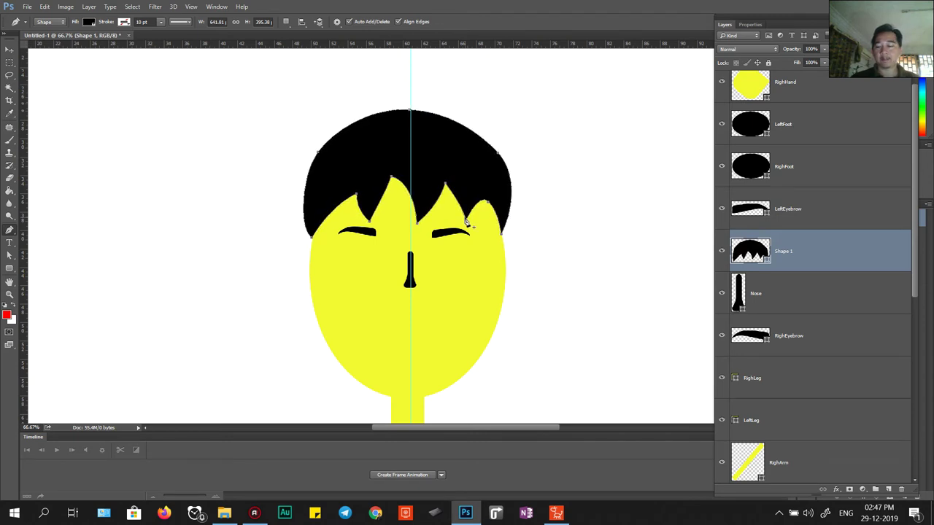
pyautogui.press('Return')
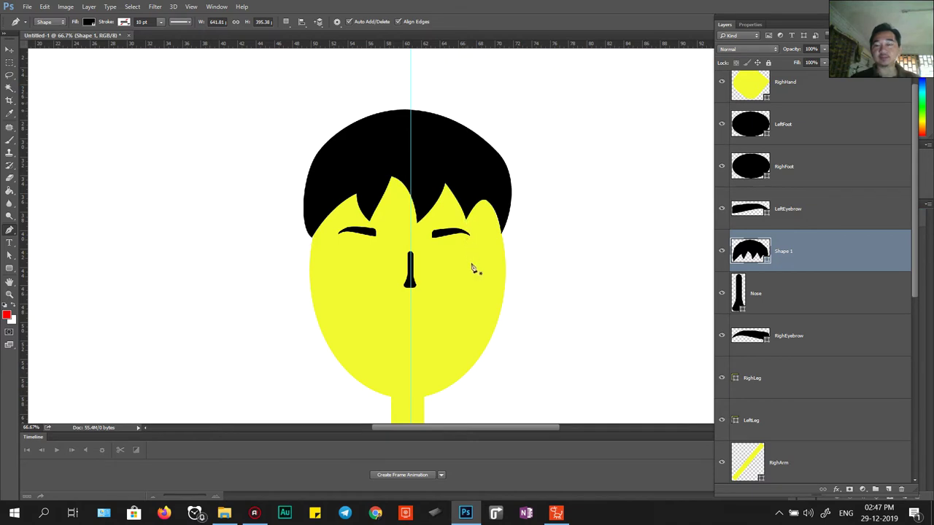
# Step: Look over the 01-Lesson Kh folder and examine the sample character's face in Cartoon Animator 4, returning to Photoshop
pyautogui.moveTo(430, 305); pyautogui.dragTo(390, 213)
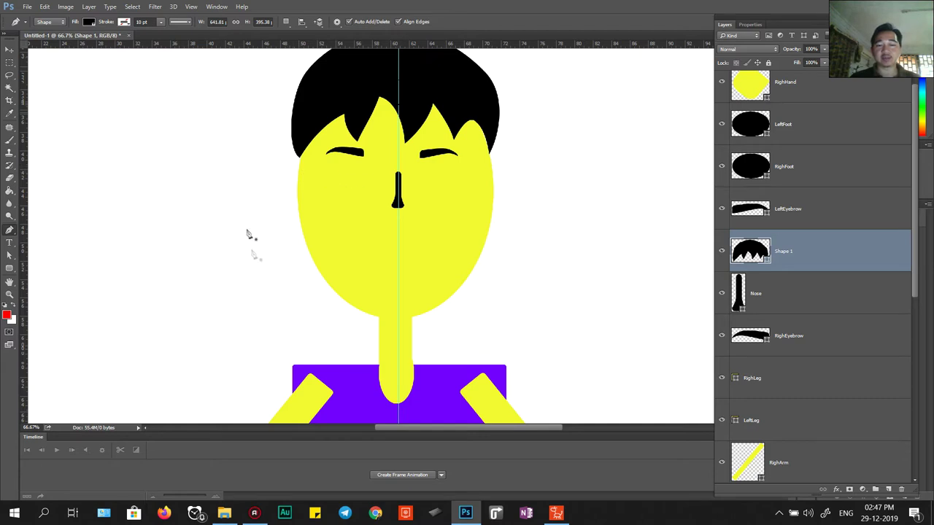
pyautogui.click(224, 513)
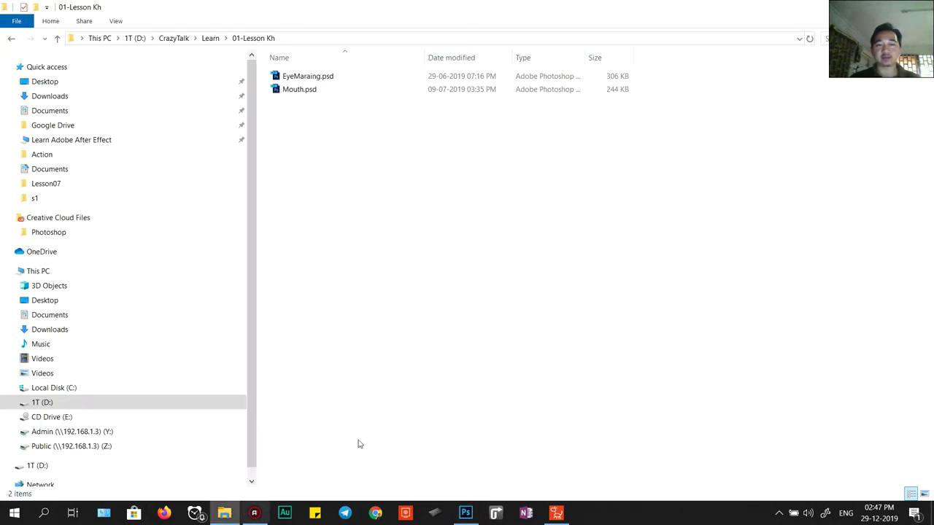
pyautogui.moveTo(327, 124); pyautogui.dragTo(294, 68)
pyautogui.click(327, 121)
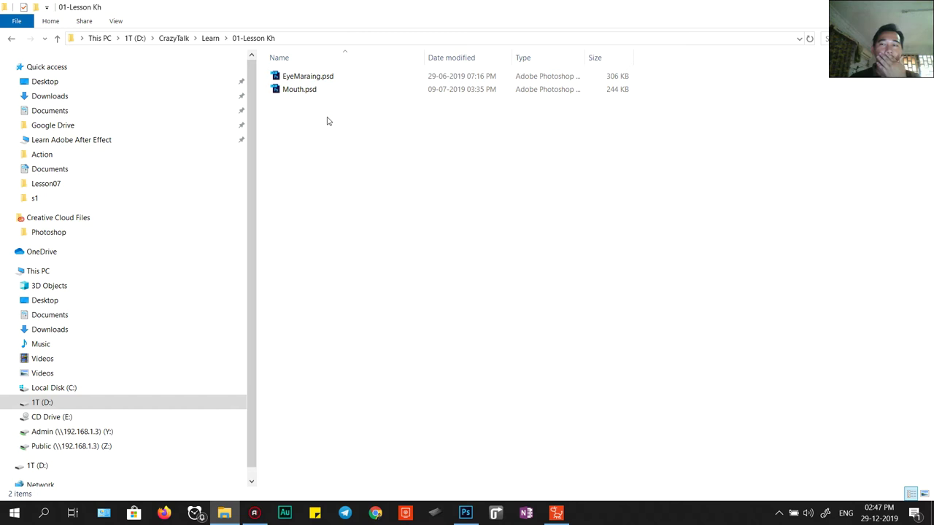
pyautogui.hotkey('alt', 'Tab')
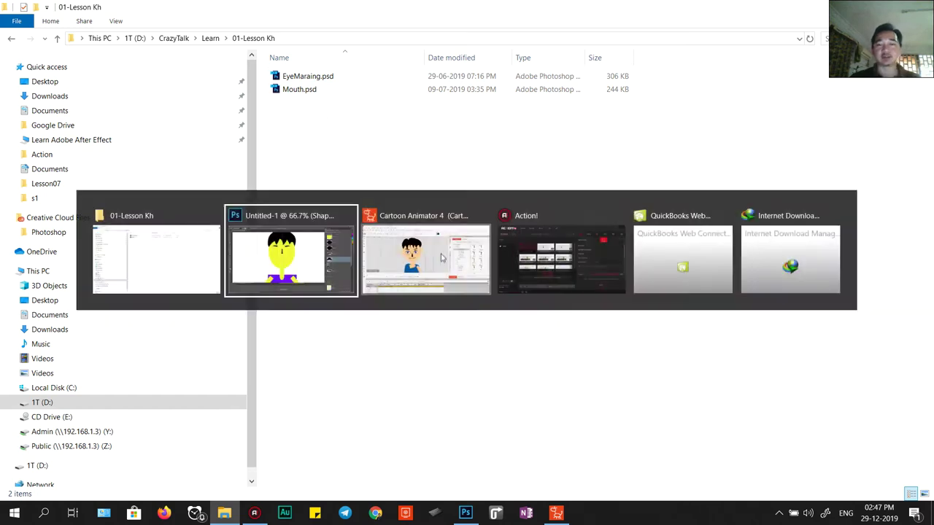
pyautogui.click(556, 513)
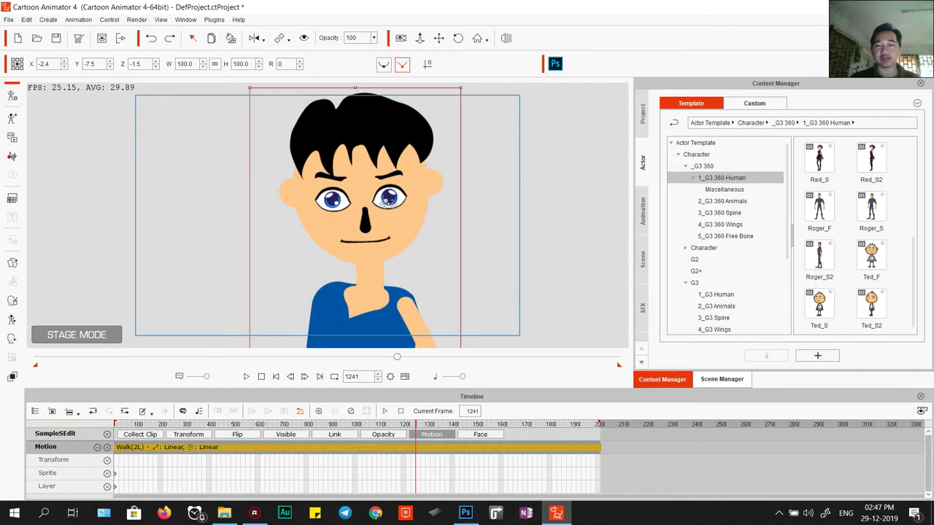
pyautogui.click(818, 210)
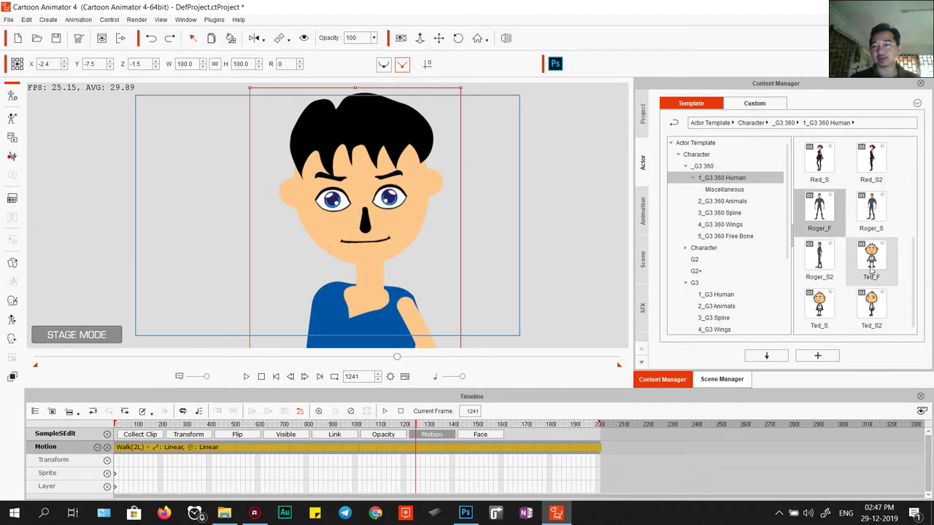
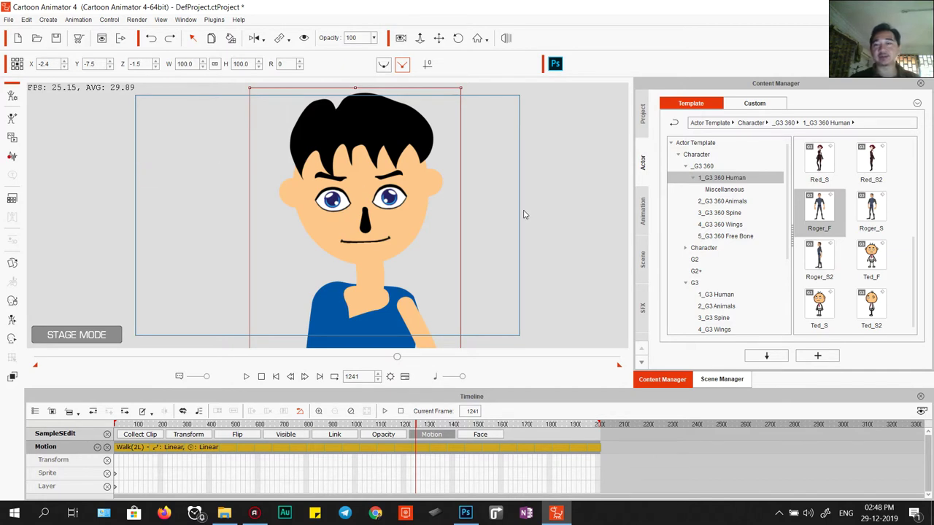
pyautogui.hotkey('alt', 'Tab')
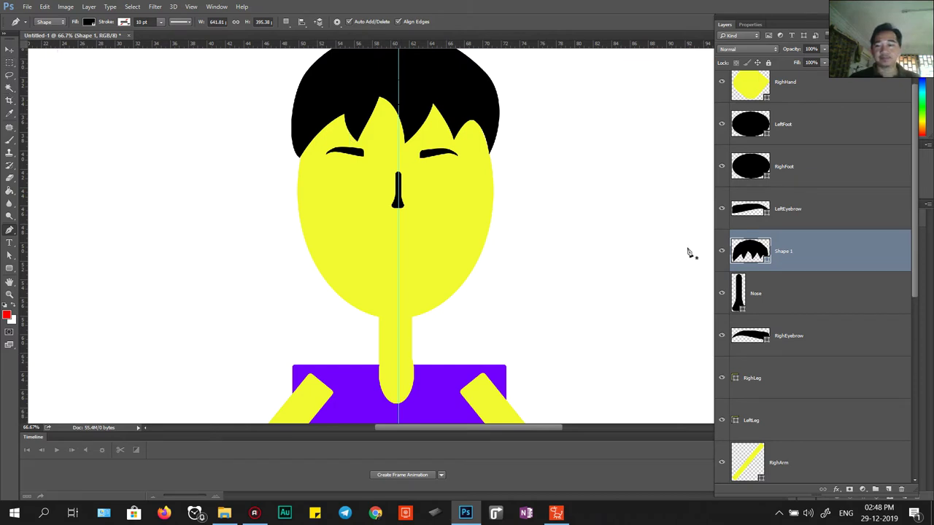
# Step: Open both EyeMaraing.psd and Mouth.psd from the 01-Lesson Kh folder in Photoshop
pyautogui.click(224, 513)
pyautogui.hotkey('ctrl', 'a')
pyautogui.moveTo(299, 84); pyautogui.dragTo(163, 33)
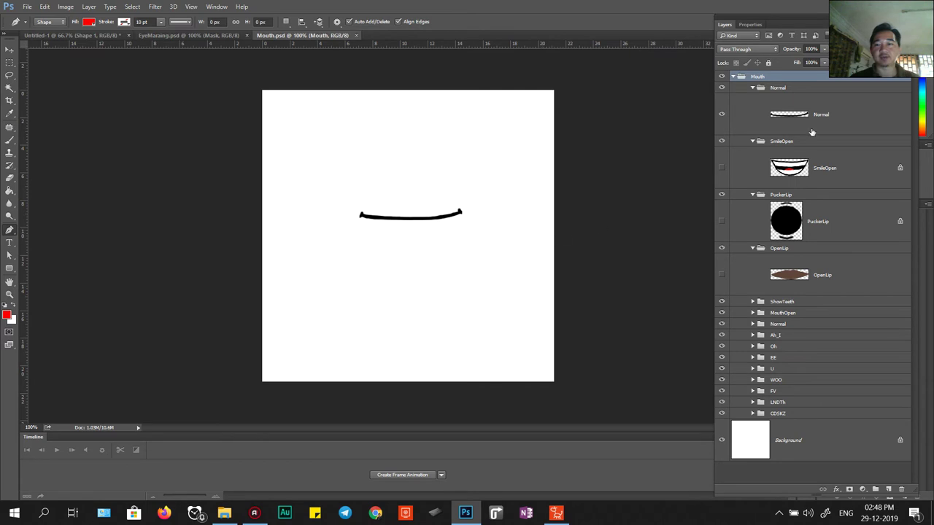
# Step: Float the character document in its own window and copy the Mouth group from Mouth.psd onto the face, centred below the nose
pyautogui.click(733, 77)
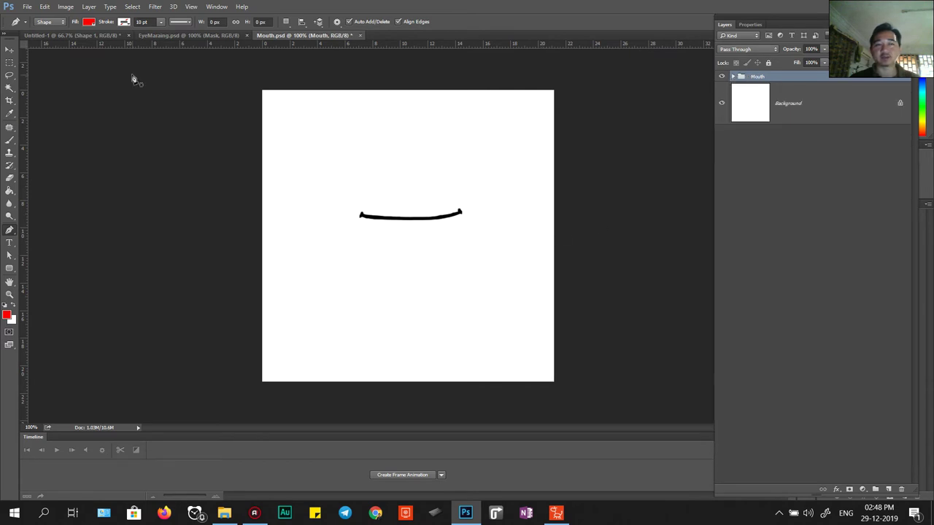
pyautogui.moveTo(80, 35); pyautogui.dragTo(90, 102)
pyautogui.moveTo(92, 108); pyautogui.dragTo(52, 99)
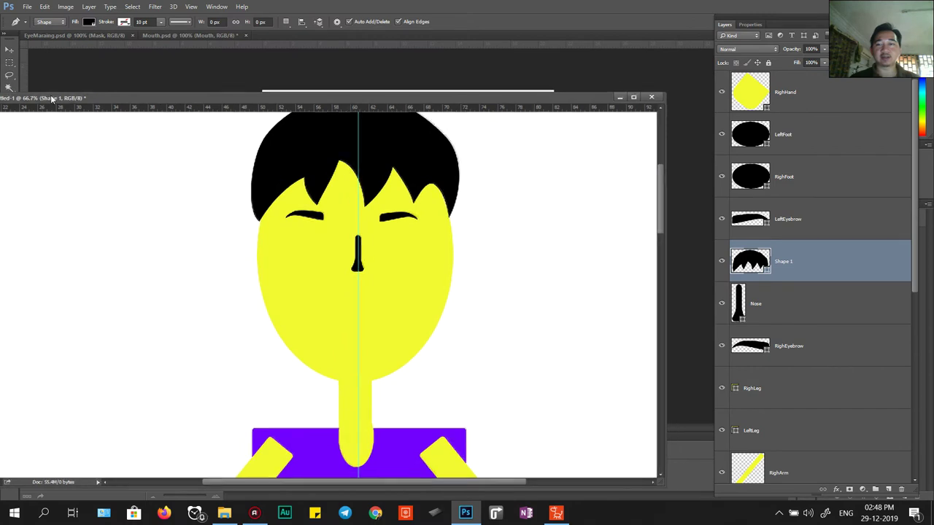
pyautogui.click(163, 36)
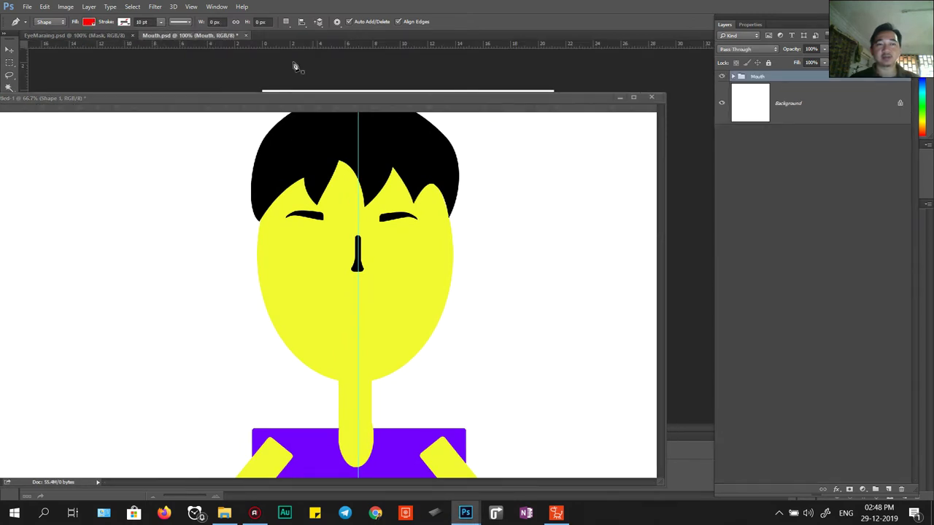
pyautogui.moveTo(677, 101); pyautogui.dragTo(366, 314)
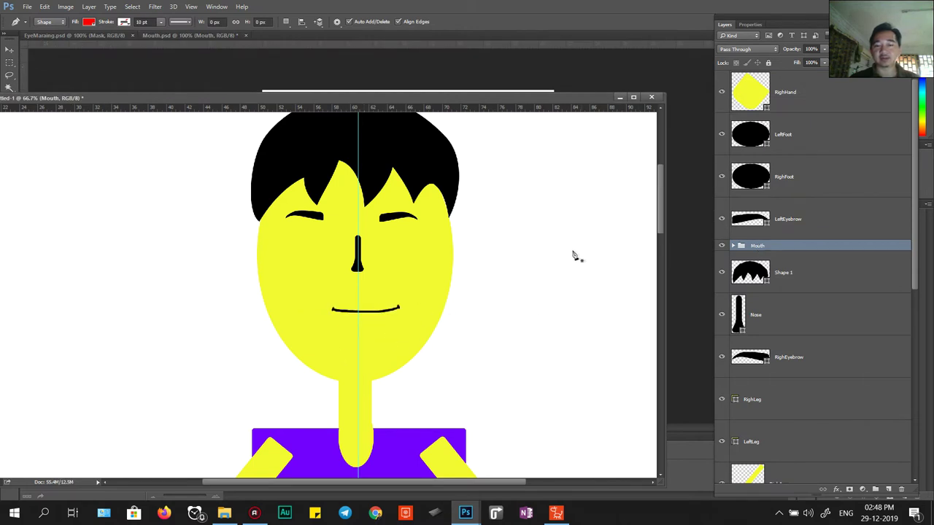
pyautogui.press('v')
pyautogui.moveTo(547, 251)
pyautogui.mouseDown()
pyautogui.moveTo(550, 242)
pyautogui.moveTo(526, 249)
pyautogui.moveTo(538, 252)
pyautogui.mouseUp()
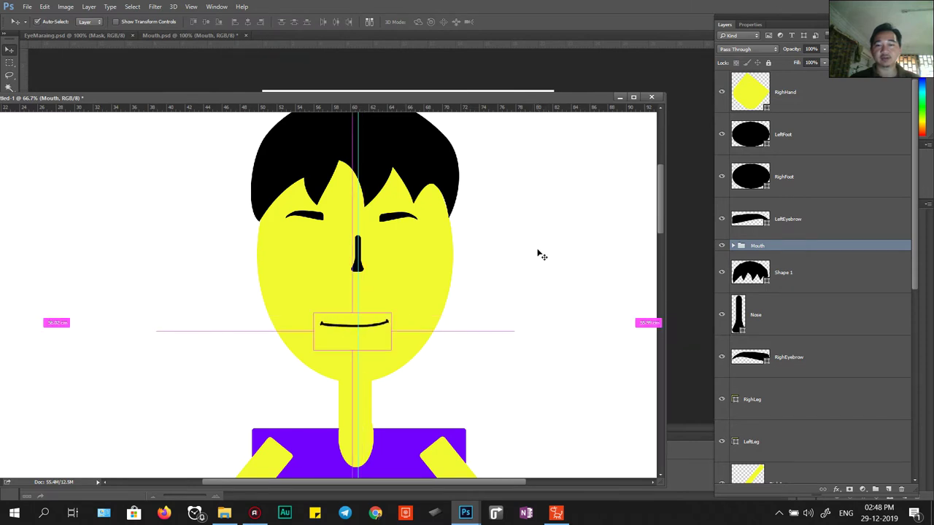
# Step: Examine the IrisChange and EyeSquint subgroups of the RightEye group in EyeMaraing.psd and close that file
pyautogui.click(88, 34)
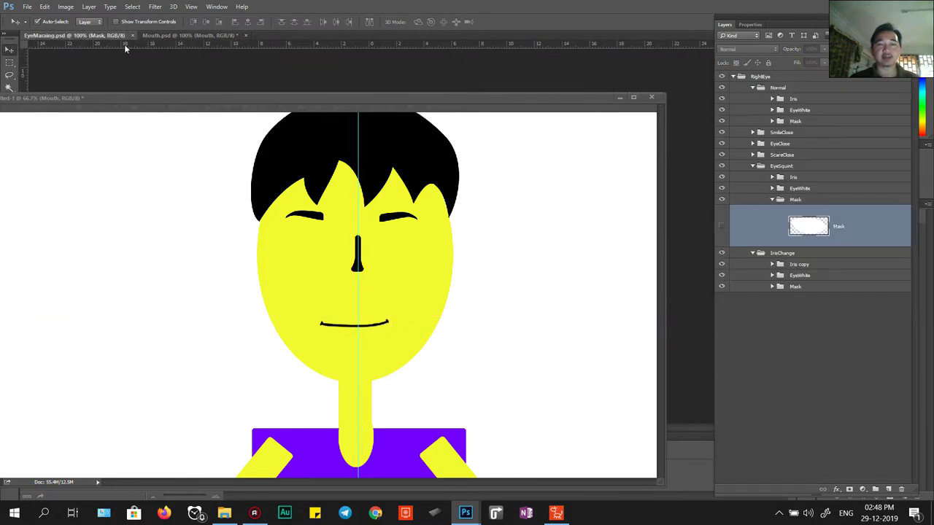
pyautogui.click(733, 76)
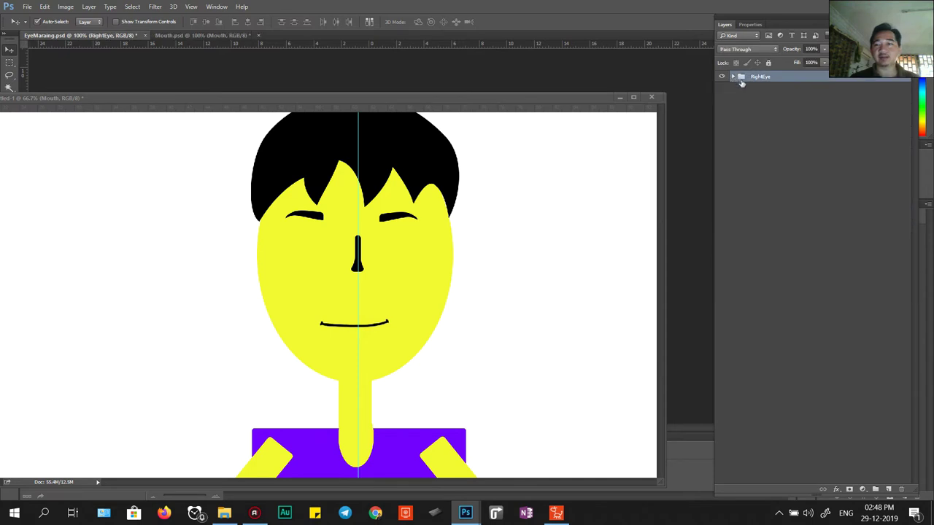
pyautogui.click(733, 76)
pyautogui.click(752, 133)
pyautogui.click(752, 143)
pyautogui.click(752, 144)
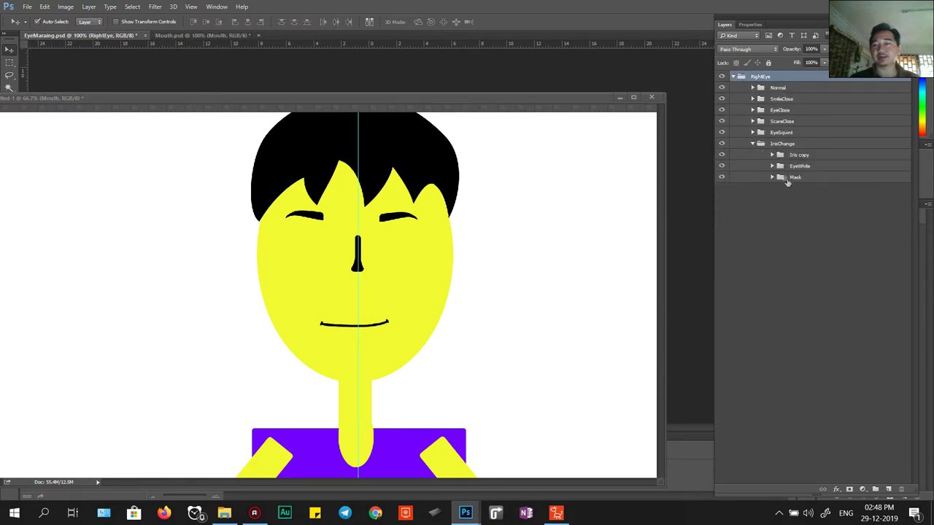
pyautogui.click(778, 156)
pyautogui.click(772, 154)
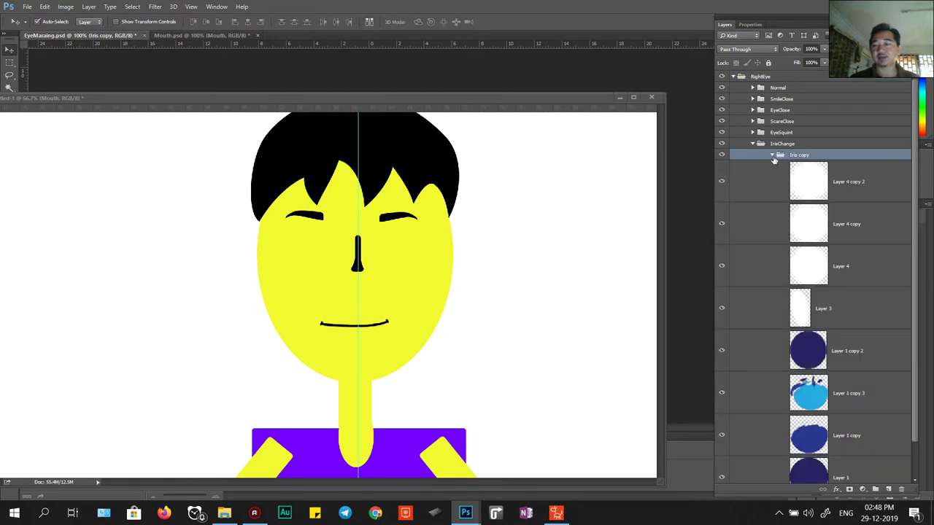
pyautogui.click(773, 155)
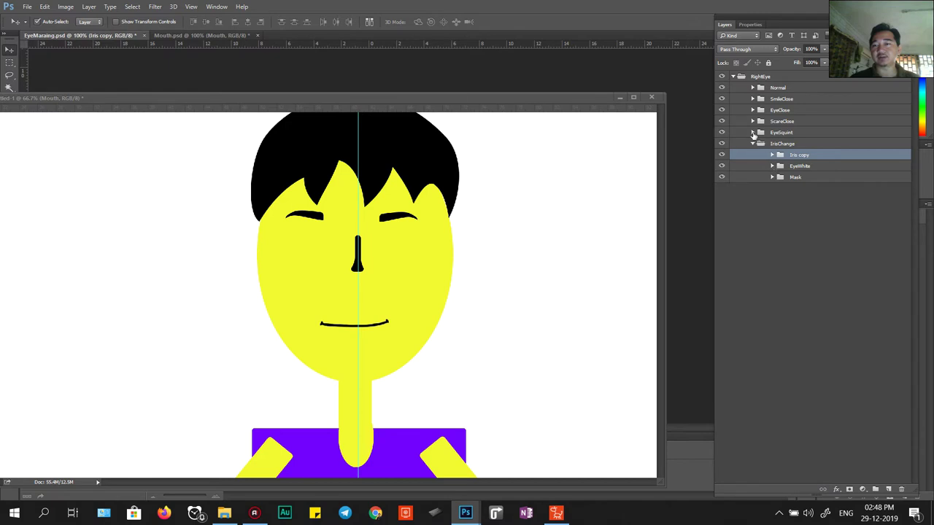
pyautogui.click(753, 132)
pyautogui.click(773, 143)
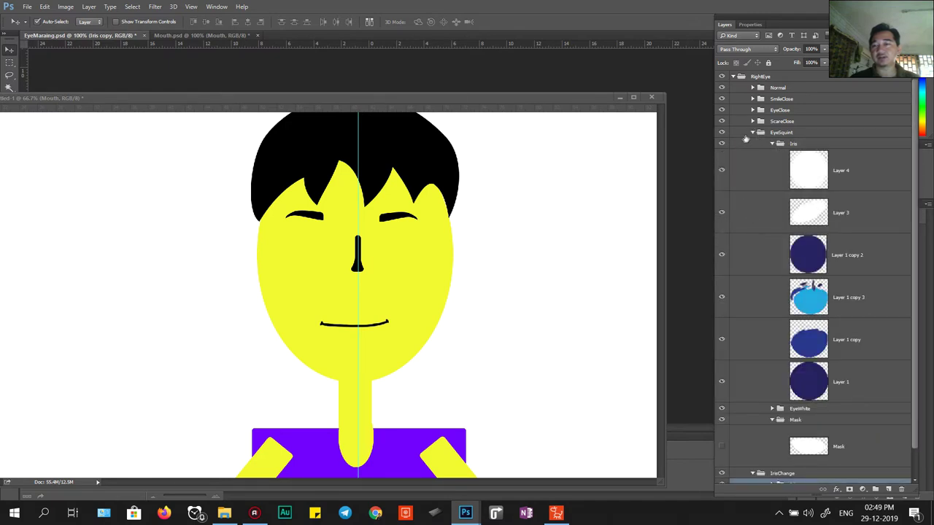
pyautogui.click(752, 132)
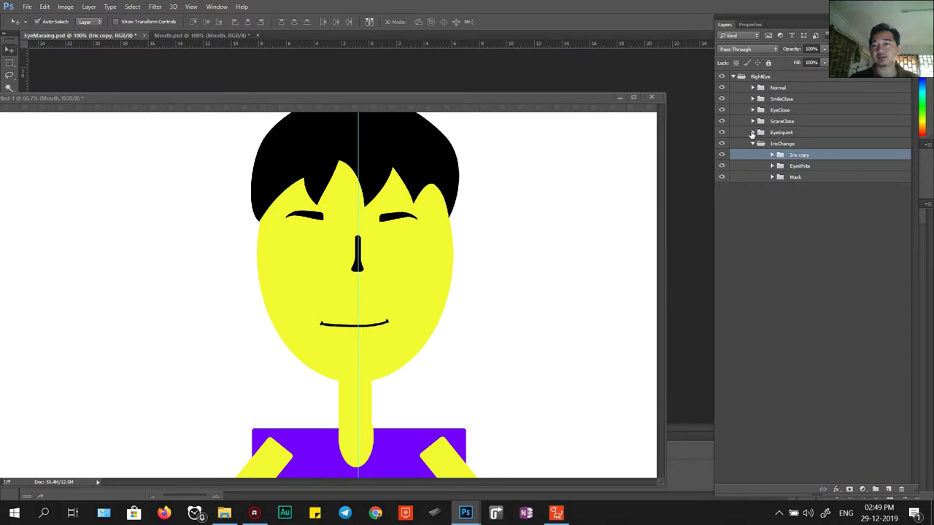
pyautogui.click(773, 166)
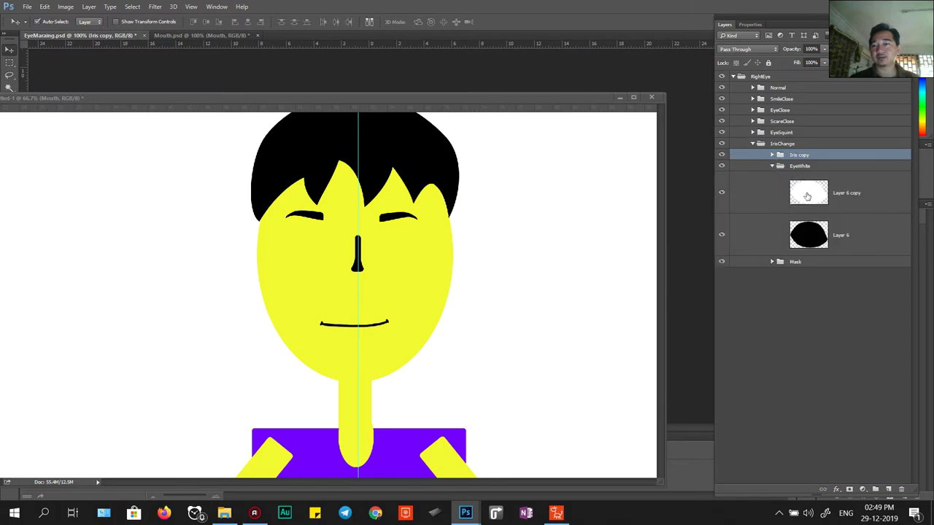
pyautogui.click(732, 78)
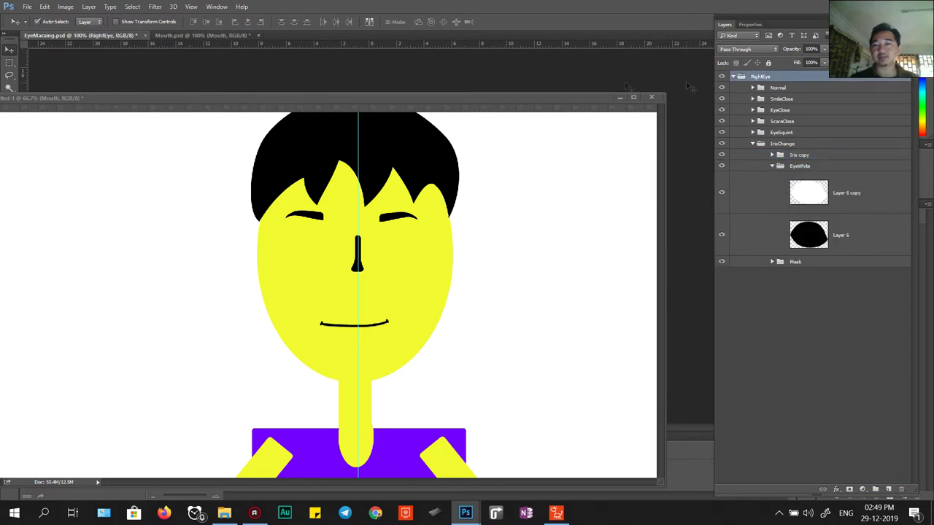
pyautogui.click(145, 35)
pyautogui.click(467, 194)
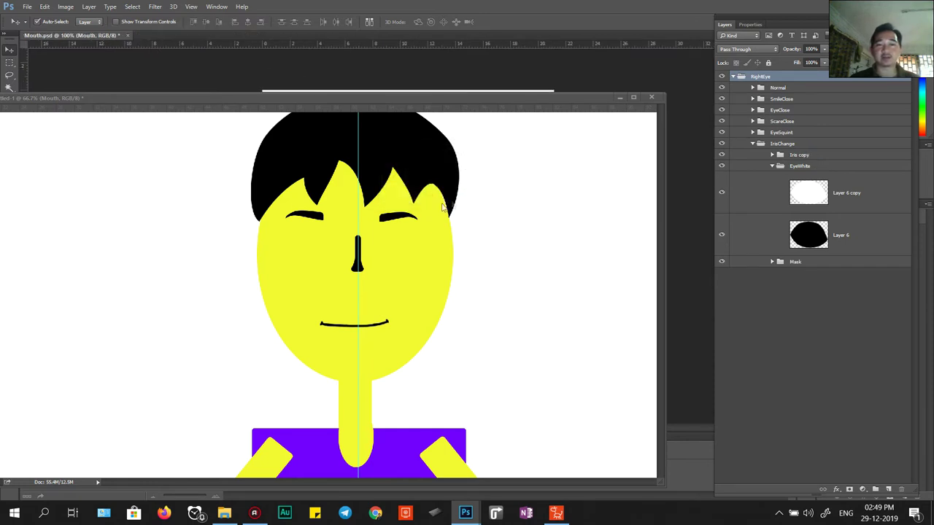
# Step: Search the Learn folder's Character subfolder for "eye" and open EyeLeftandRigh.psd in Photoshop
pyautogui.click(224, 516)
pyautogui.click(303, 126)
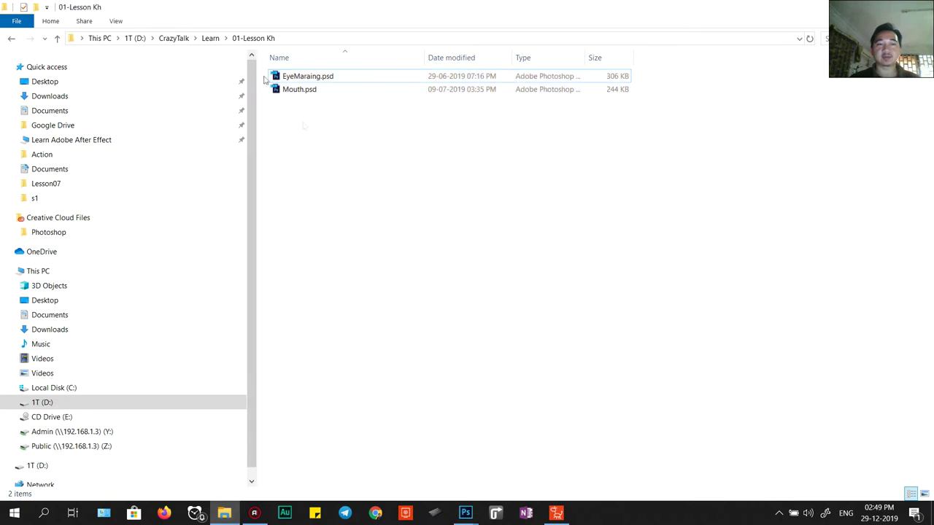
pyautogui.click(208, 38)
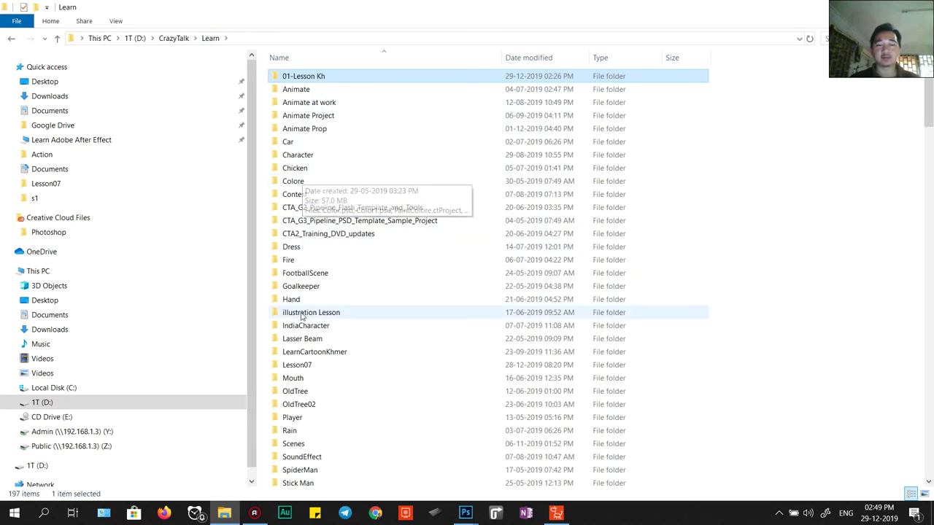
pyautogui.doubleClick(297, 156)
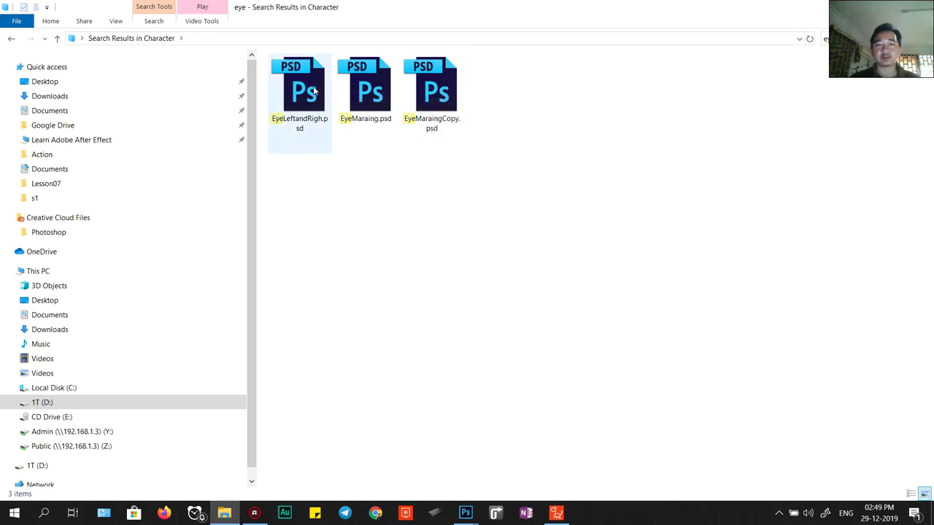
pyautogui.doubleClick(298, 89)
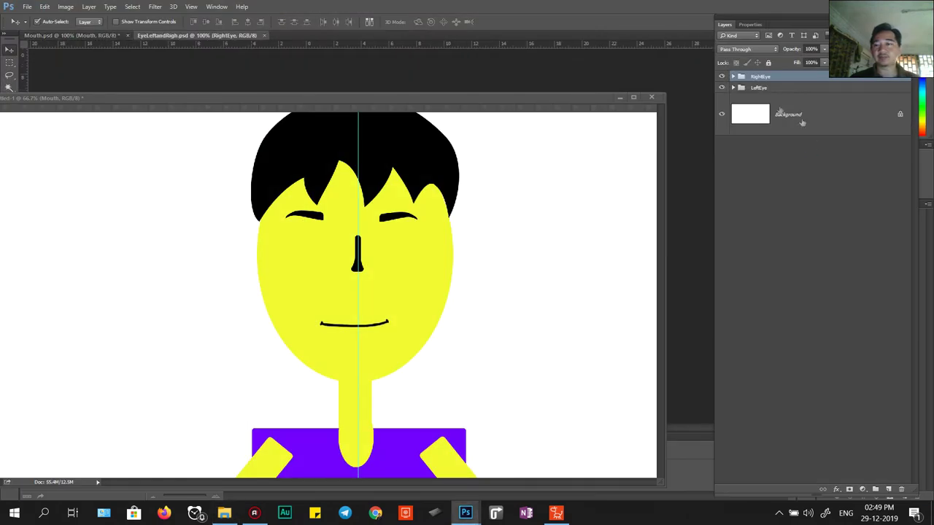
# Step: Examine the Iris and EyeWhite layers in the RightEye group's Normal subgroup of EyeLeftandRigh.psd, leaving the RightEye group collapsed
pyautogui.click(733, 77)
pyautogui.click(752, 88)
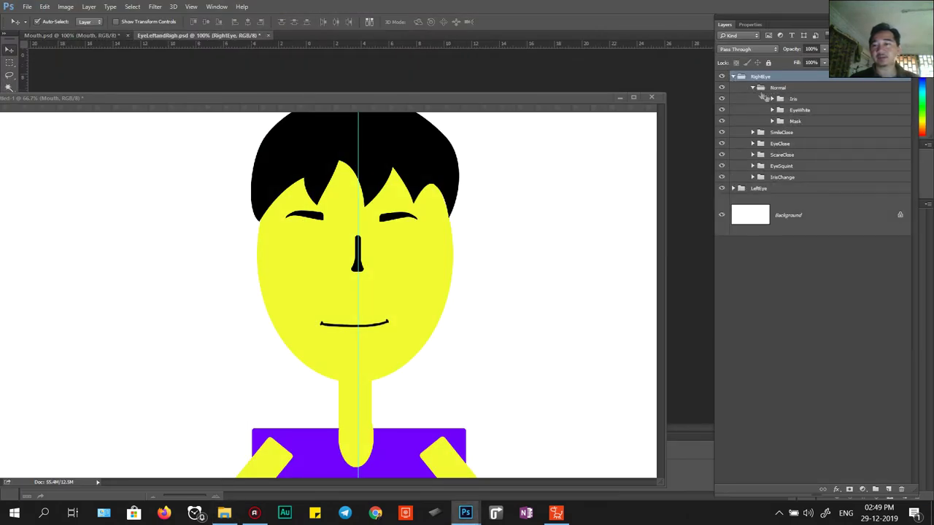
pyautogui.click(776, 100)
pyautogui.click(772, 99)
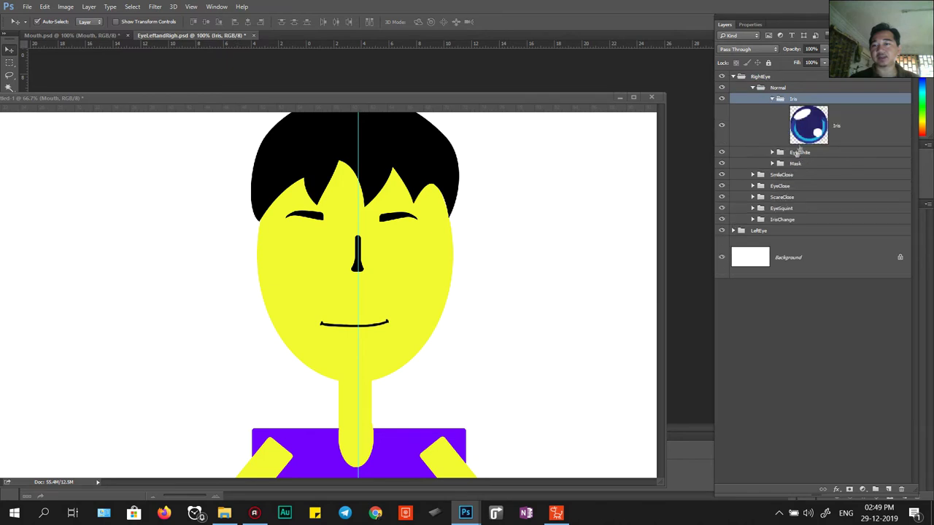
pyautogui.click(772, 153)
pyautogui.click(752, 87)
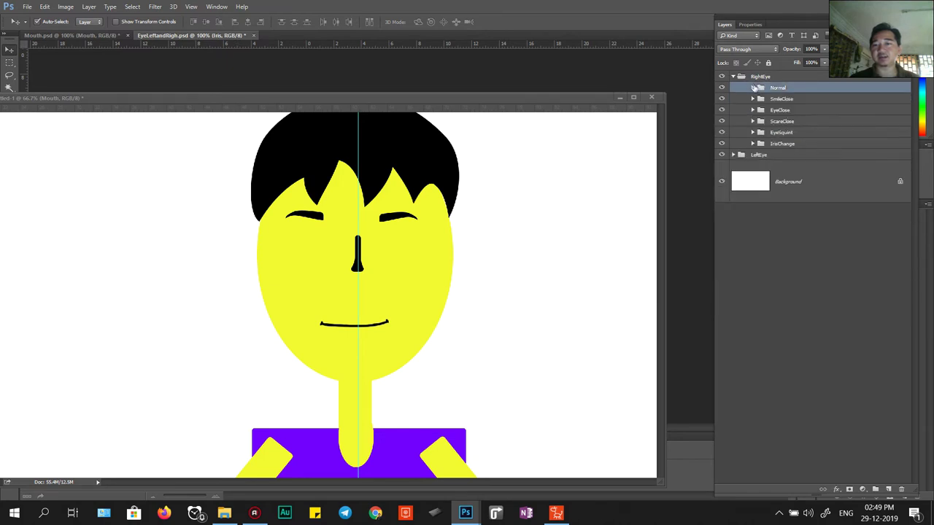
pyautogui.click(734, 77)
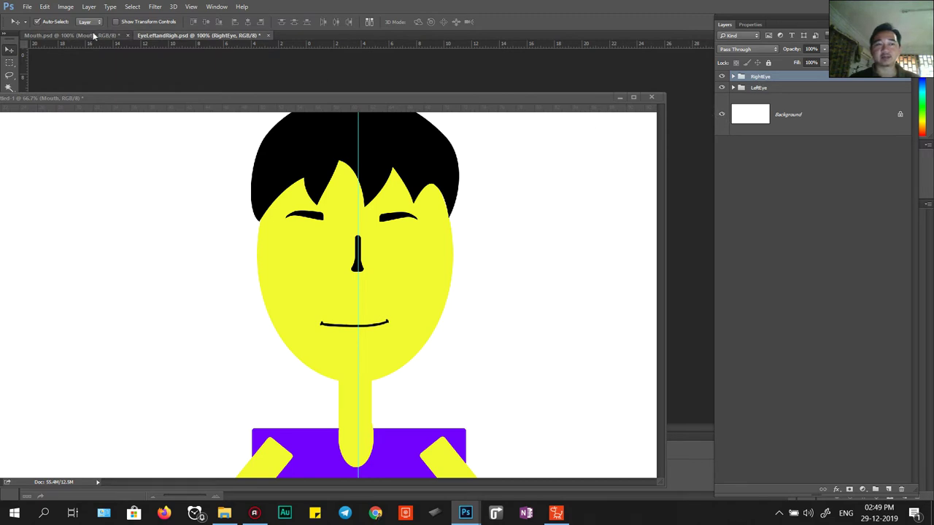
# Step: Copy EyeLeftandRigh.psd from the eye search results into the 01-Lesson Kh folder
pyautogui.hotkey('alt', 'Tab')
pyautogui.rightClick(298, 88)
pyautogui.click(327, 390)
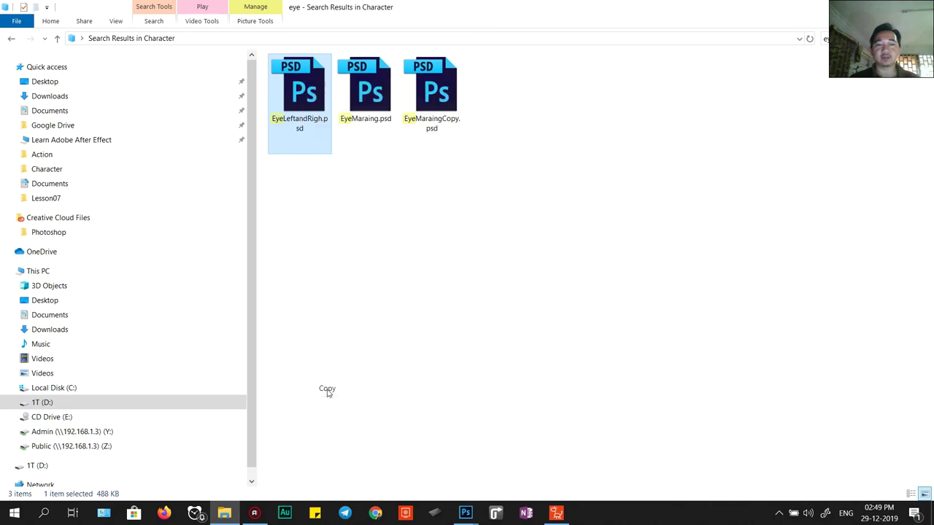
pyautogui.click(11, 38)
pyautogui.click(11, 39)
pyautogui.click(11, 38)
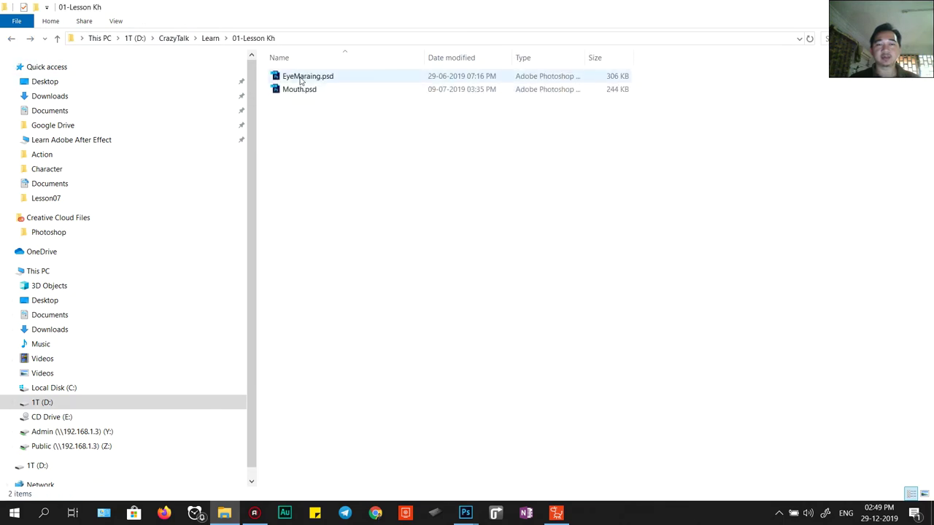
pyautogui.rightClick(302, 130)
pyautogui.click(336, 248)
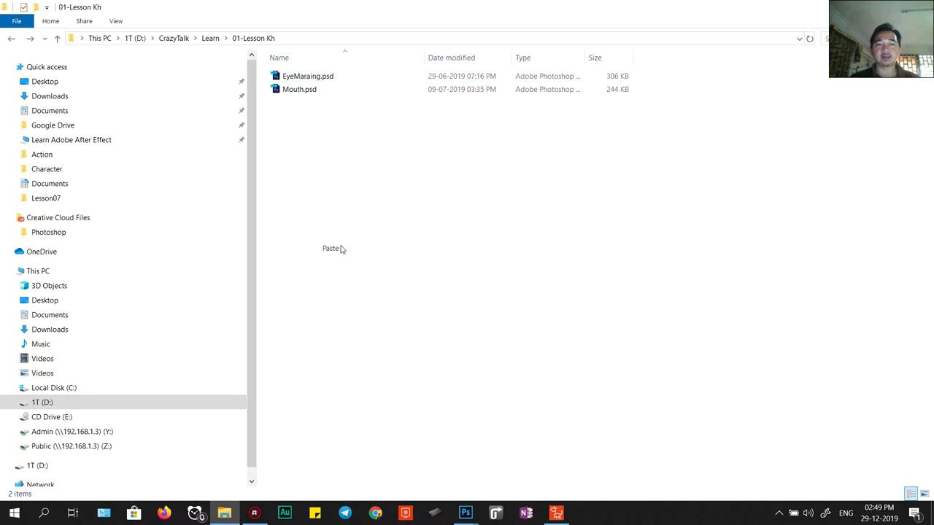
# Step: Delete EyeMaraing.psd from the 01-Lesson Kh folder and switch back to Photoshop
pyautogui.click(315, 90)
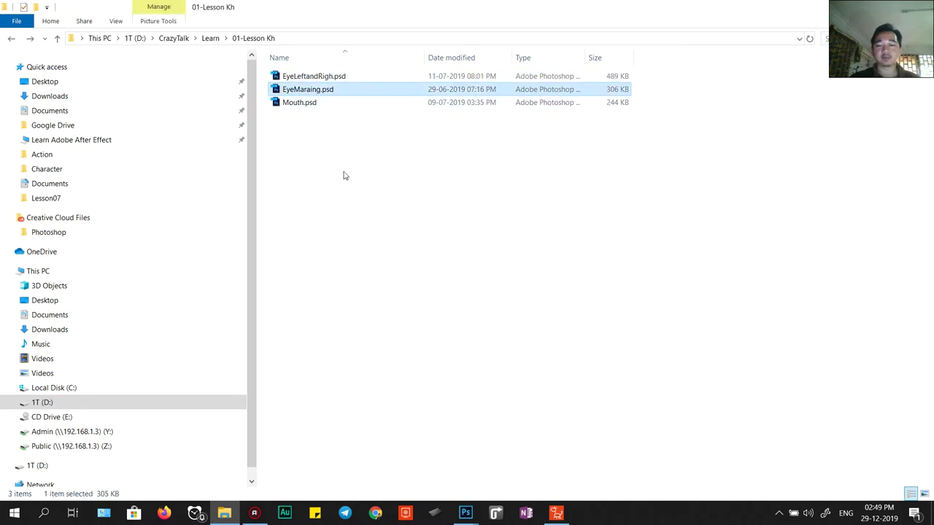
pyautogui.press('Delete')
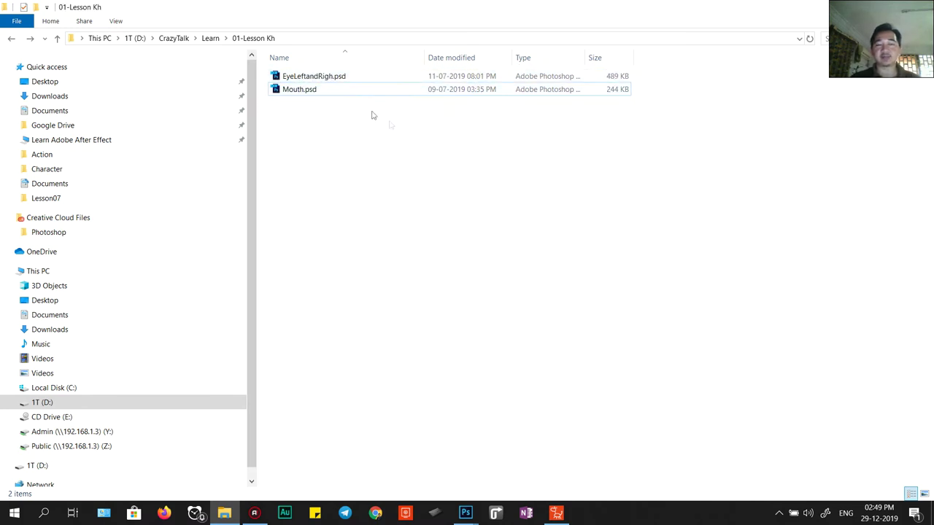
pyautogui.hotkey('alt', 'Tab')
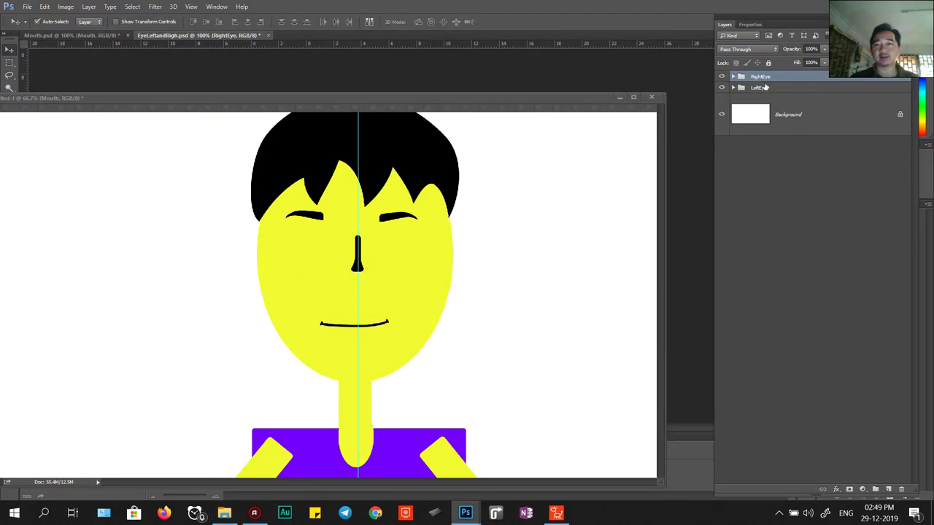
# Step: Copy the RightEye and LeftEye groups from EyeLeftandRigh.psd into the character document and place them on the face, one on each side of the nose
pyautogui.keyDown('shift'); pyautogui.click(758, 88); pyautogui.keyUp('shift')
pyautogui.moveTo(760, 87); pyautogui.dragTo(319, 269)
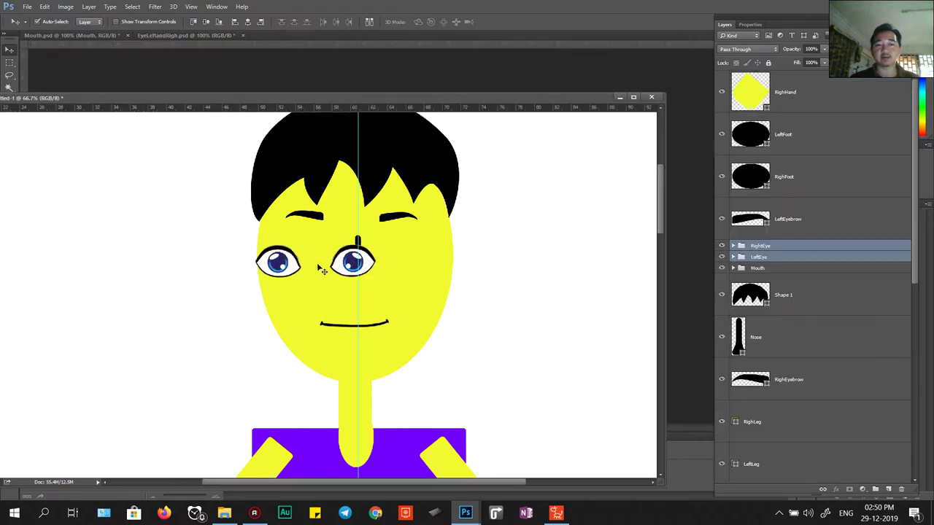
pyautogui.moveTo(338, 262); pyautogui.dragTo(377, 257)
# Step: Lower the RightEye and LeftEye groups to one level and spread them evenly apart around the centre guide
pyautogui.keyDown('ctrl'); pyautogui.click(731, 258); pyautogui.keyUp('ctrl')
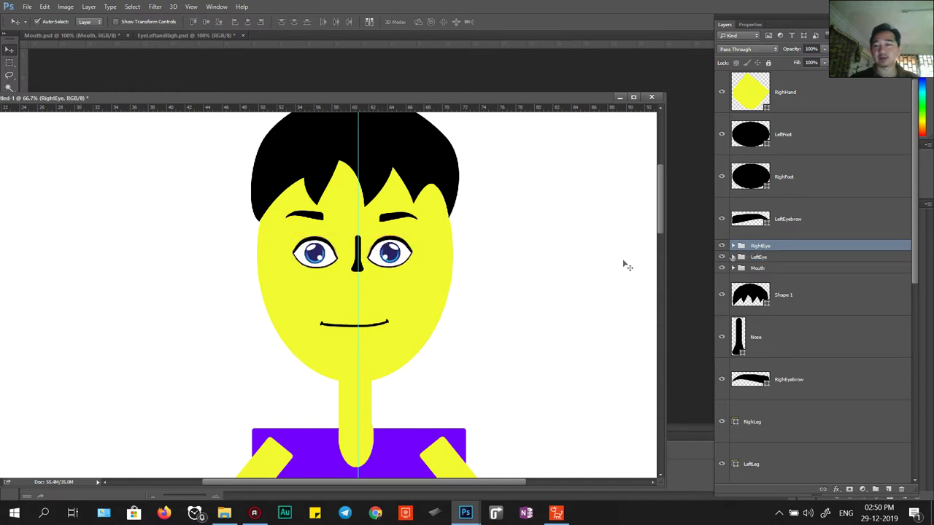
pyautogui.moveTo(526, 254); pyautogui.dragTo(526, 263)
pyautogui.hotkey('alt', '[')
pyautogui.hotkey('shift', 'Down')
pyautogui.hotkey('shift', 'Down')
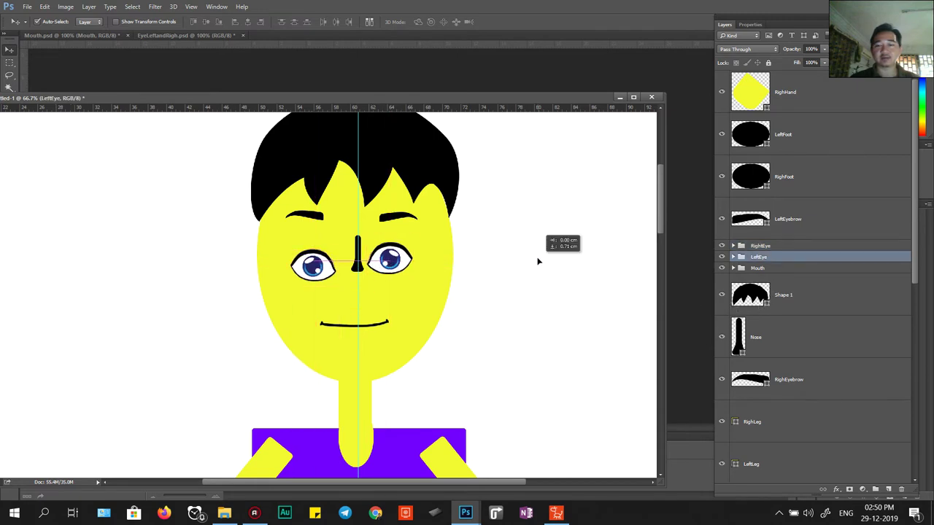
pyautogui.hotkey('shift', 'Right')
pyautogui.hotkey('shift', 'Right')
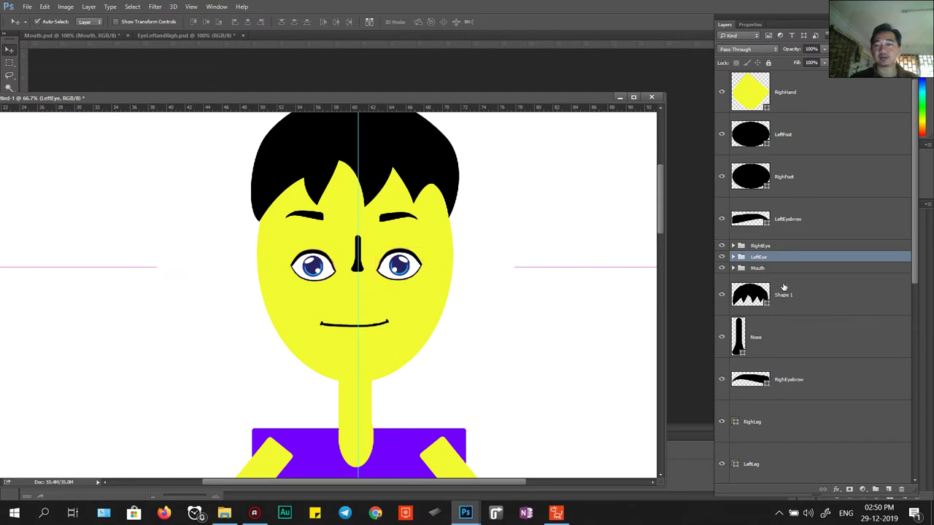
# Step: Examine the Normal subgroup and the other expression subgroups of the LeftEye group, leaving LeftEye collapsed
pyautogui.click(733, 257)
pyautogui.click(733, 258)
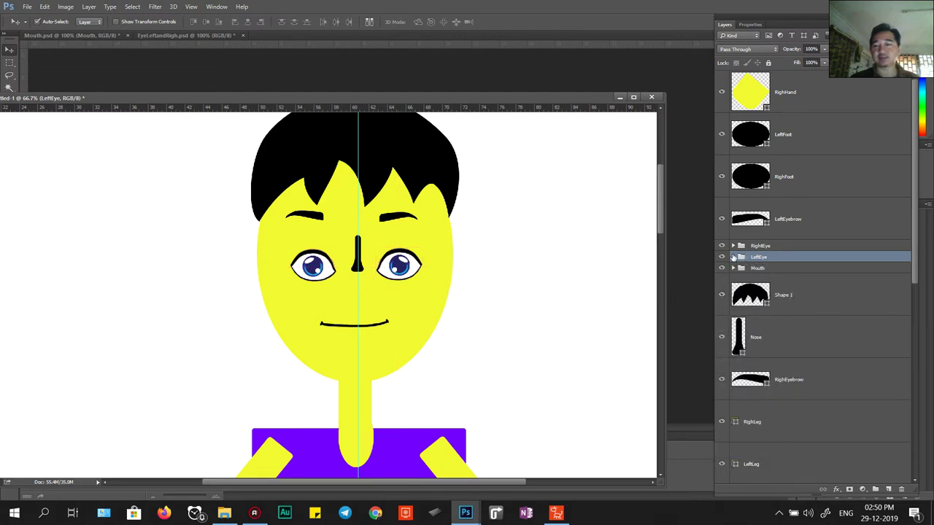
pyautogui.click(733, 257)
pyautogui.click(751, 270)
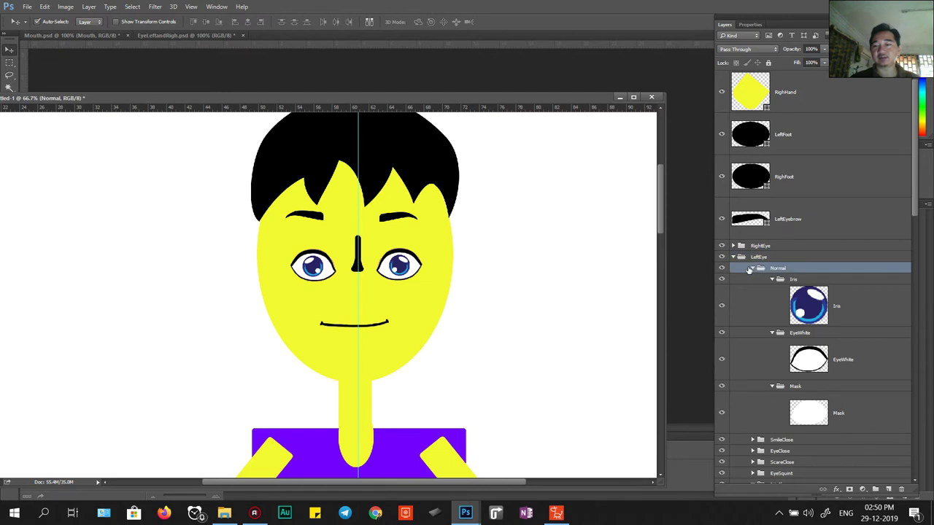
pyautogui.click(752, 269)
pyautogui.click(753, 324)
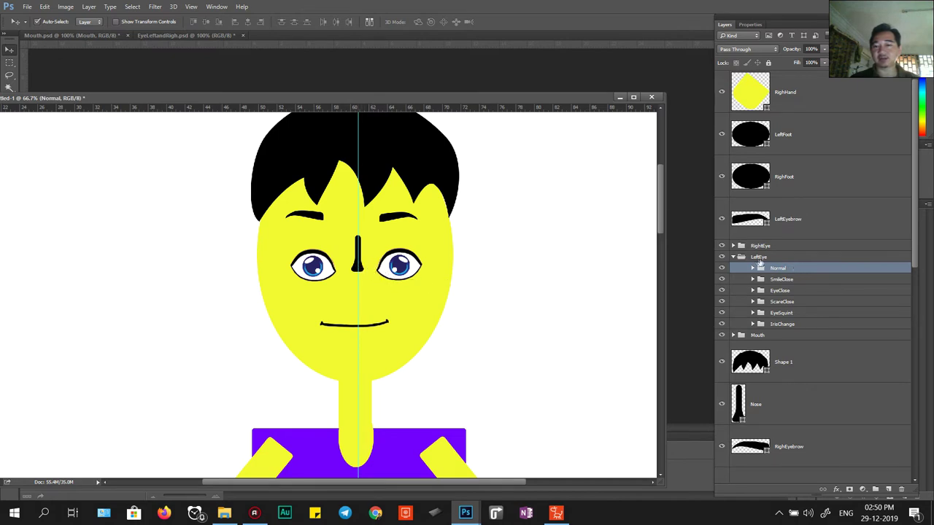
pyautogui.click(733, 257)
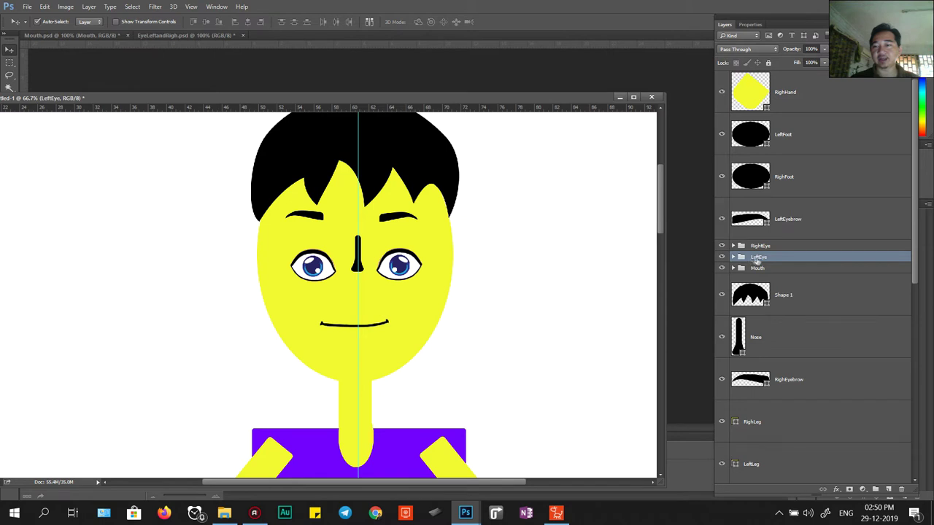
# Step: Move the nose down between the eyes and the mouth and scale it up to about 112%
pyautogui.click(367, 273)
pyautogui.moveTo(514, 251); pyautogui.dragTo(514, 280)
pyautogui.hotkey('ctrl', 't')
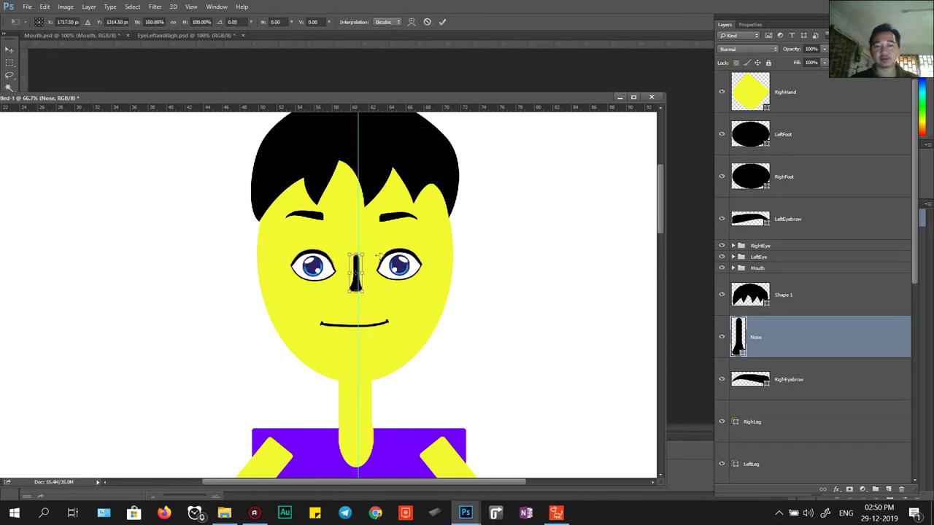
pyautogui.moveTo(363, 253); pyautogui.dragTo(365, 249)
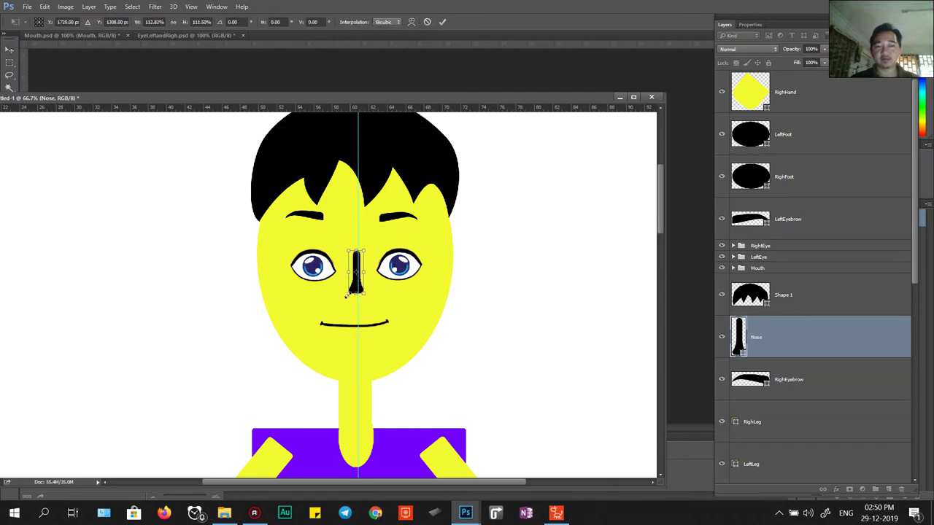
pyautogui.press('Return')
# Step: Lower both eyebrows to matching heights closer to the eyes
pyautogui.moveTo(317, 219); pyautogui.dragTo(321, 231)
pyautogui.click(394, 218)
pyautogui.moveTo(399, 222); pyautogui.dragTo(396, 234)
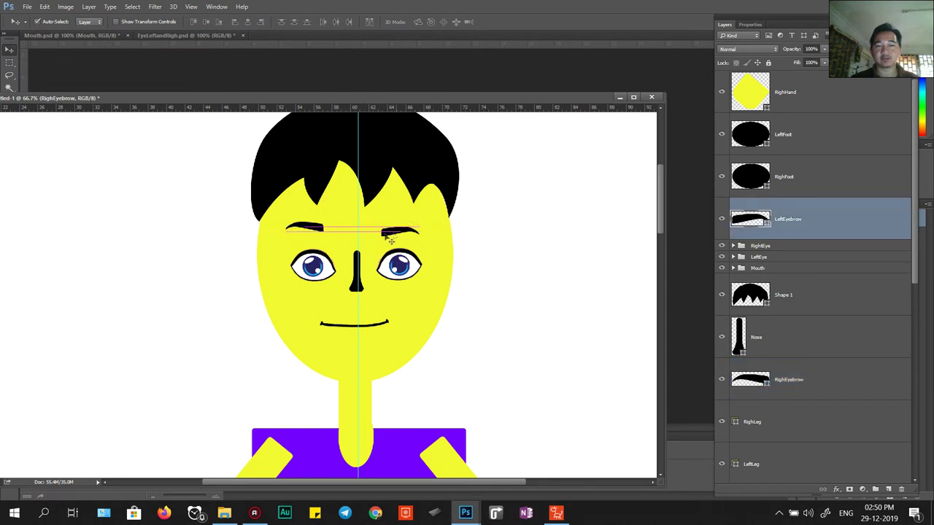
pyautogui.moveTo(306, 232)
pyautogui.mouseDown()
pyautogui.moveTo(305, 241)
pyautogui.moveTo(315, 238)
pyautogui.mouseUp()
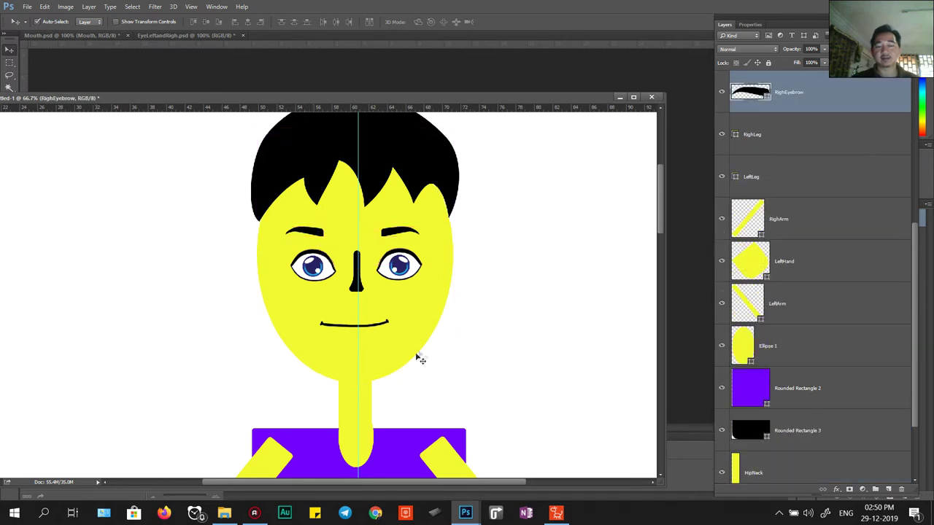
# Step: Check the proportions of the whole character and of the face
pyautogui.scroll(-2, 402, 302)
pyautogui.hotkey('ctrl', '-')
pyautogui.hotkey('ctrl', '-')
pyautogui.hotkey('ctrl', '-')
pyautogui.hotkey('ctrl', '-')
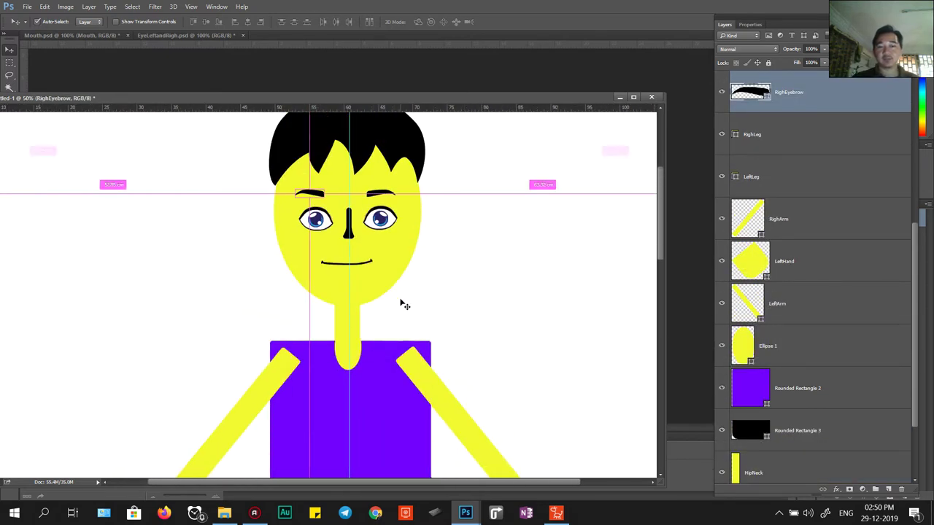
pyautogui.hotkey('ctrl', '+')
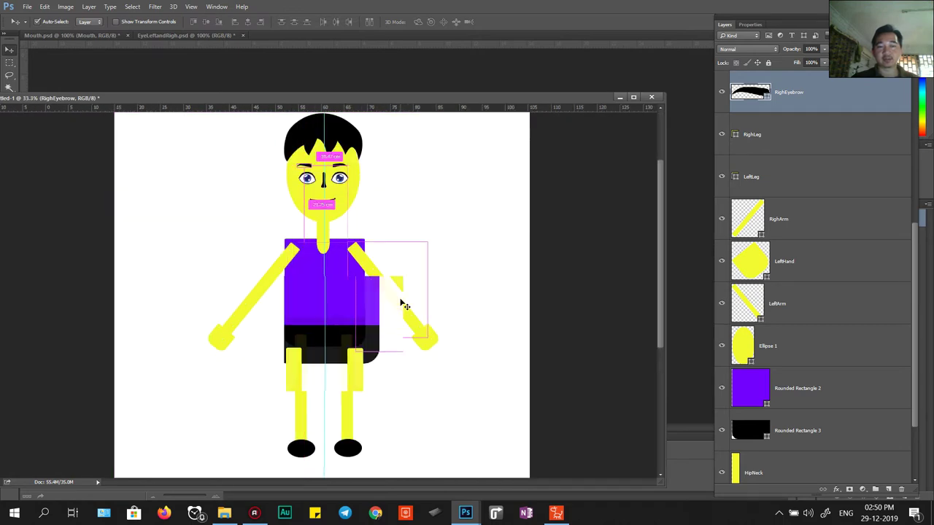
pyautogui.hotkey('ctrl', '+')
pyautogui.hotkey('ctrl', '+')
pyautogui.moveTo(401, 298); pyautogui.dragTo(413, 400)
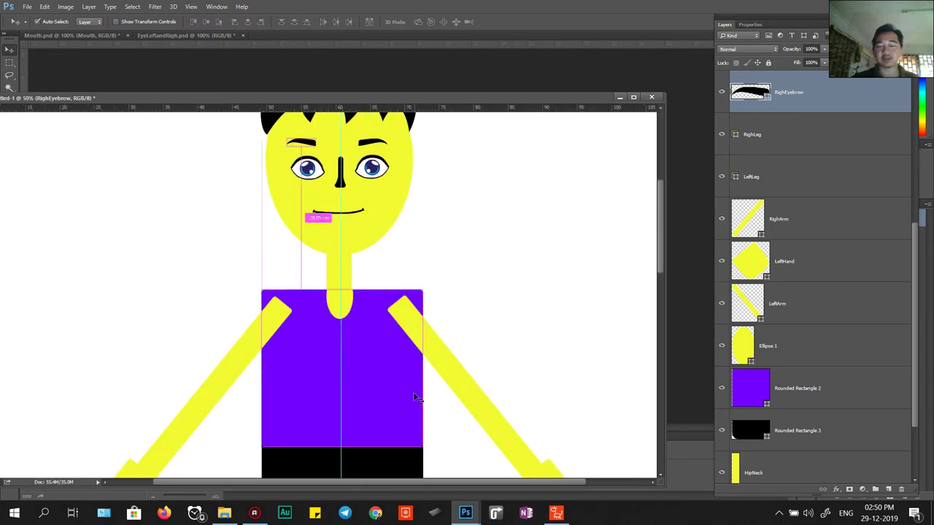
pyautogui.hotkey('ctrl', '+')
pyautogui.moveTo(402, 287); pyautogui.dragTo(386, 417)
# Step: Move the nose further down and lower the RightEye and LeftEye groups slightly to match
pyautogui.moveTo(327, 277); pyautogui.dragTo(329, 293)
pyautogui.click(368, 266)
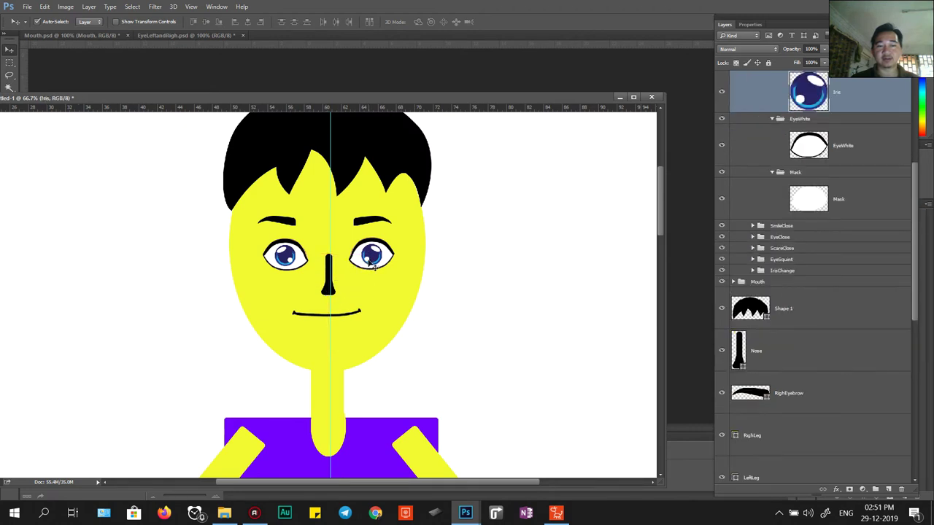
pyautogui.hotkey('ctrl', 'z')
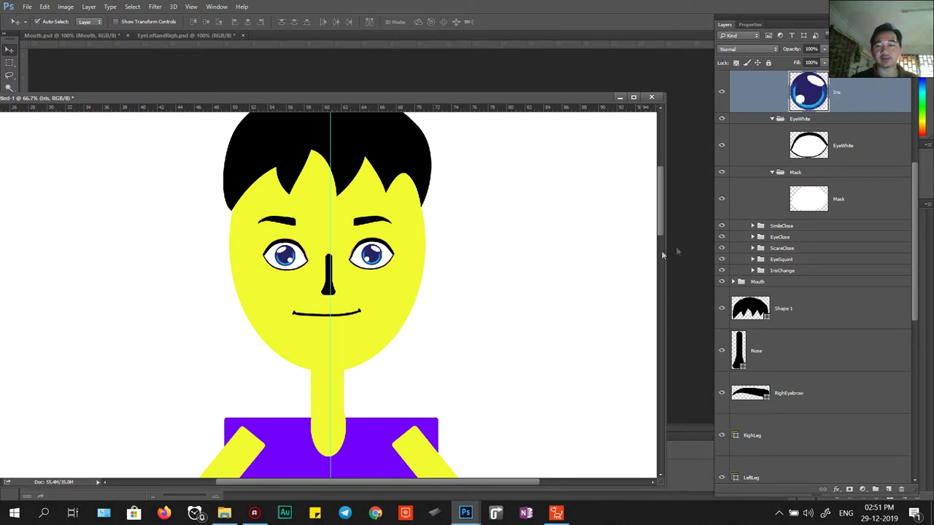
pyautogui.scroll(3, 782, 268)
pyautogui.click(733, 170)
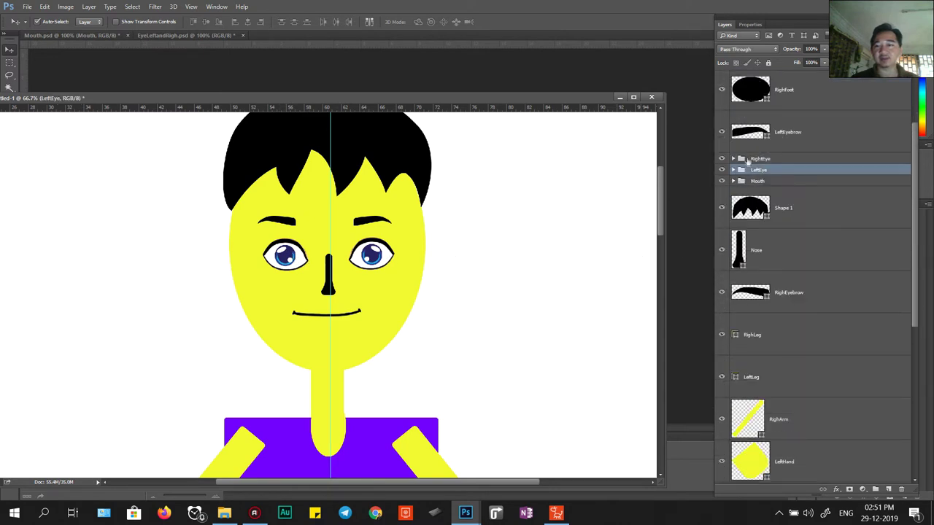
pyautogui.click(747, 160)
pyautogui.moveTo(464, 246)
pyautogui.mouseDown()
pyautogui.moveTo(464, 256)
pyautogui.moveTo(478, 249)
pyautogui.mouseUp()
pyautogui.click(760, 170)
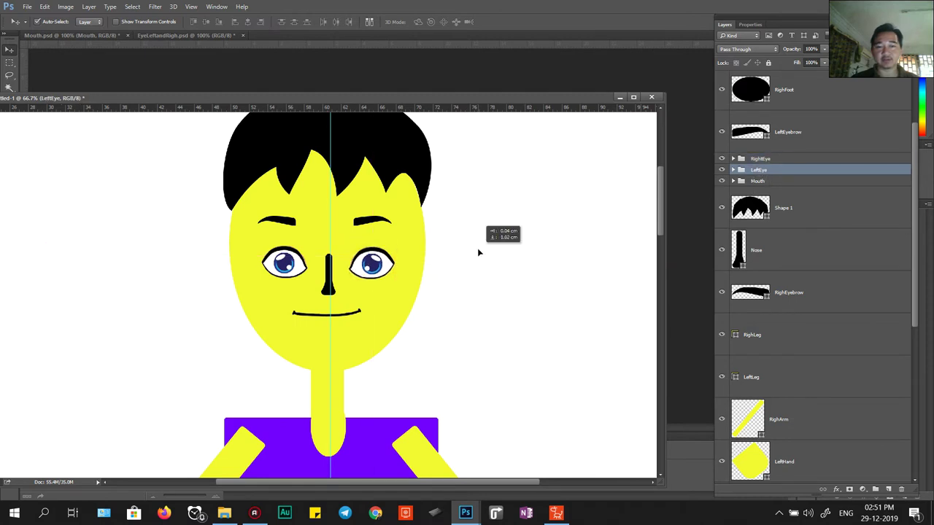
# Step: Move the LeftEyebrow shape down closer to its eye and enlarge it to slightly more than the eye's width
pyautogui.moveTo(361, 221); pyautogui.dragTo(412, 226)
pyautogui.hotkey('ctrl', 't')
pyautogui.press('Return')
pyautogui.hotkey('ctrl', 't')
pyautogui.press('Return')
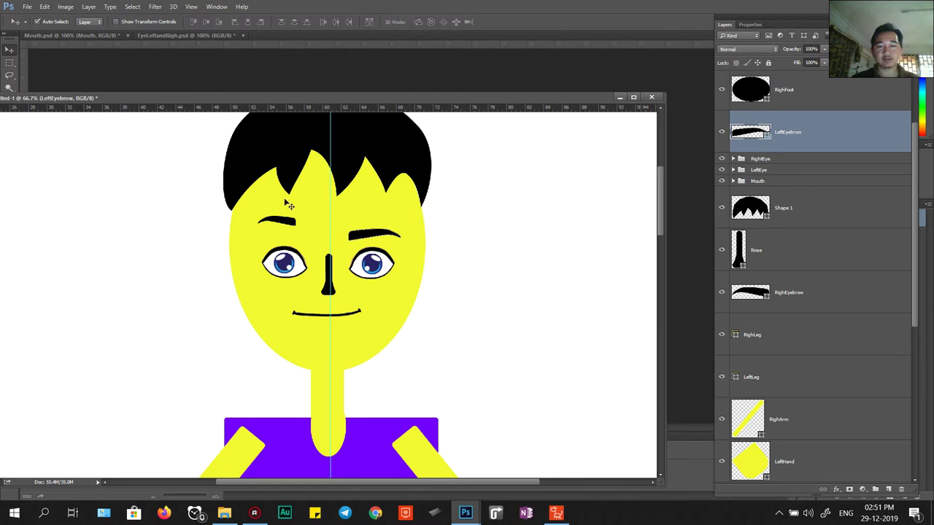
# Step: Lower and enlarge the RighEyebrow shape so it matches the other eyebrow
pyautogui.click(288, 234)
pyautogui.moveTo(287, 223)
pyautogui.mouseDown()
pyautogui.moveTo(296, 232)
pyautogui.moveTo(290, 239)
pyautogui.moveTo(308, 228)
pyautogui.moveTo(316, 235)
pyautogui.moveTo(293, 234)
pyautogui.mouseUp()
pyautogui.hotkey('ctrl', 't')
pyautogui.press('Return')
# Step: Select the whole Mouth group, collapsed, and move it slightly down on the face
pyautogui.moveTo(327, 315)
pyautogui.mouseDown()
pyautogui.moveTo(341, 269)
pyautogui.moveTo(338, 309)
pyautogui.mouseUp()
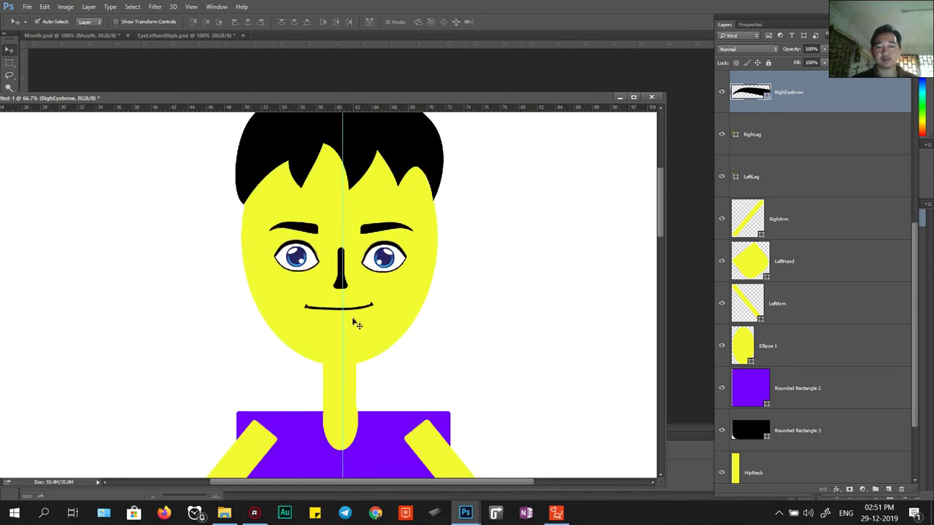
pyautogui.click(355, 308)
pyautogui.scroll(4, 818, 235)
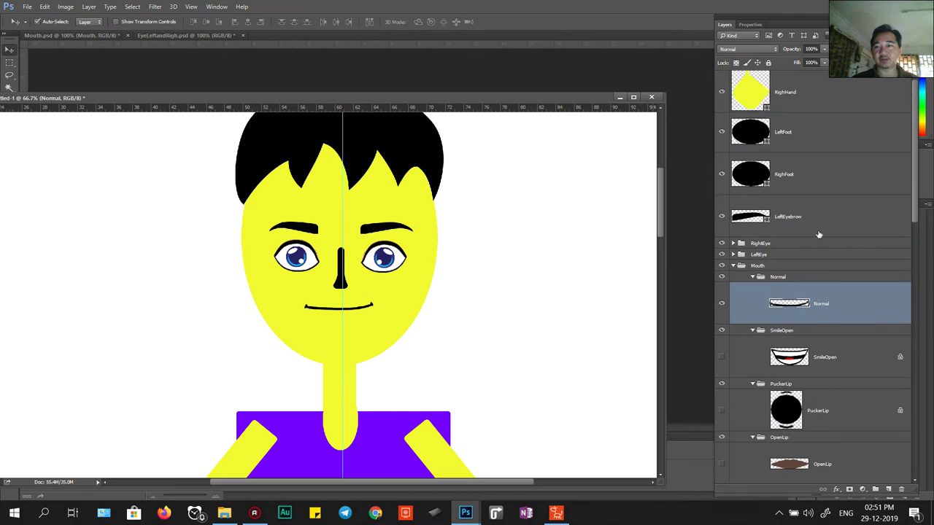
pyautogui.click(734, 269)
pyautogui.press('ctrl')
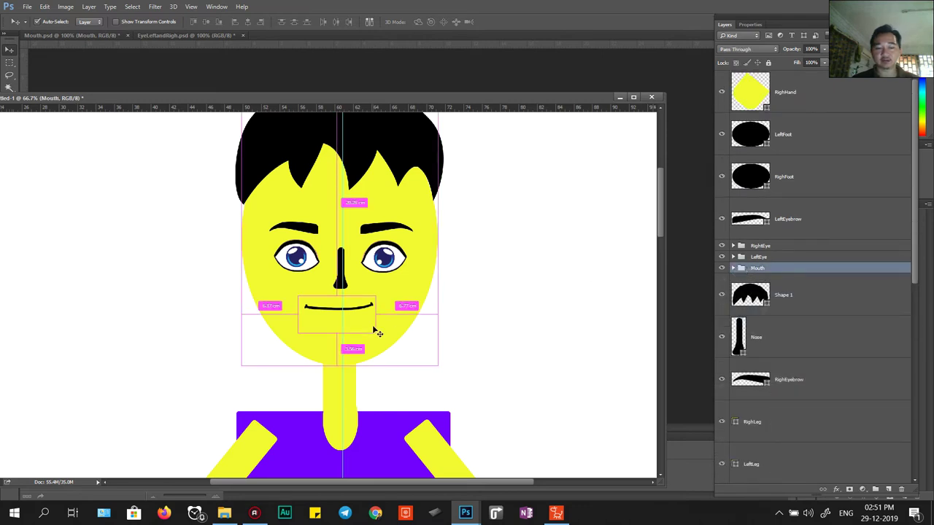
pyautogui.moveTo(510, 278); pyautogui.dragTo(510, 288)
# Step: Move the nose slightly down towards the mouth and lower the hair shape on the forehead
pyautogui.click(342, 291)
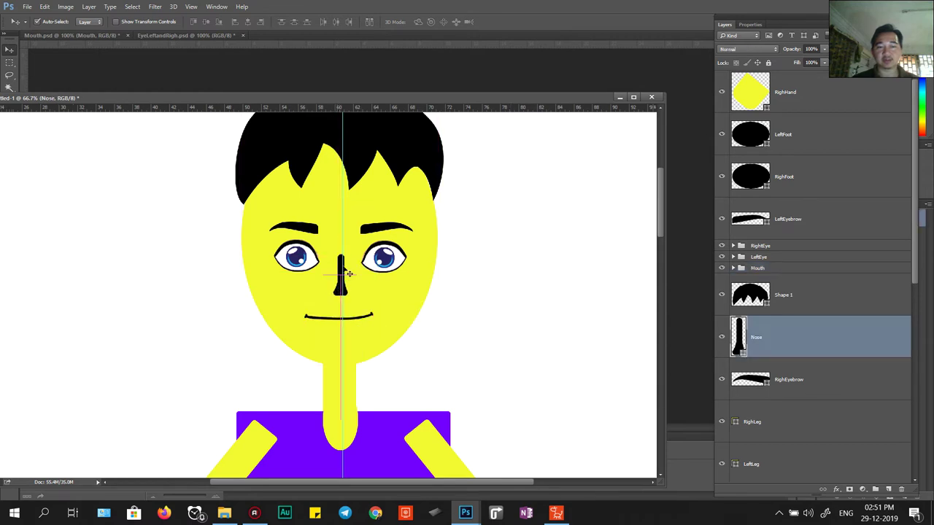
pyautogui.click(366, 148)
pyautogui.moveTo(367, 148)
pyautogui.mouseDown()
pyautogui.moveTo(367, 139)
pyautogui.moveTo(367, 153)
pyautogui.mouseUp()
# Step: Check the finished face against the whole figure, including the torso, arms, legs and feet
pyautogui.moveTo(387, 307); pyautogui.dragTo(396, 236)
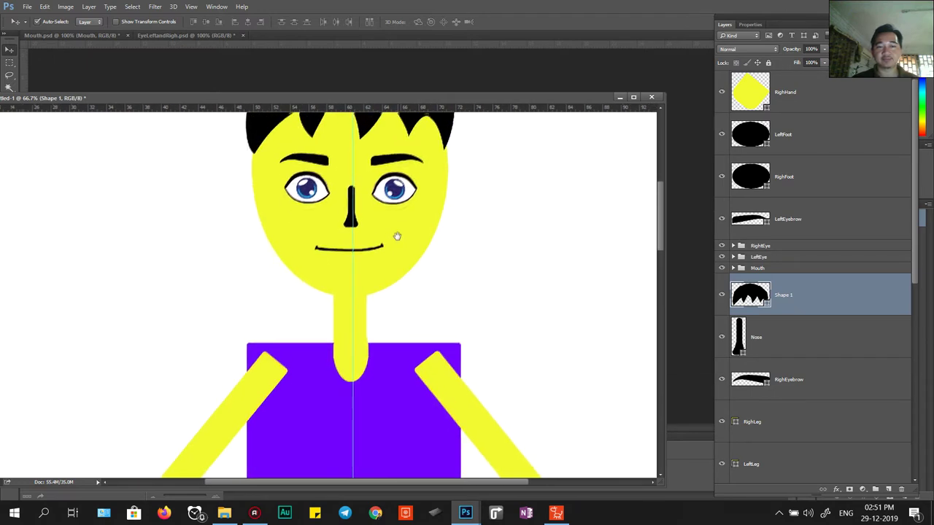
pyautogui.hotkey('ctrl', '-')
pyautogui.hotkey('ctrl', '-')
pyautogui.hotkey('ctrl', '-')
pyautogui.hotkey('ctrl', '-')
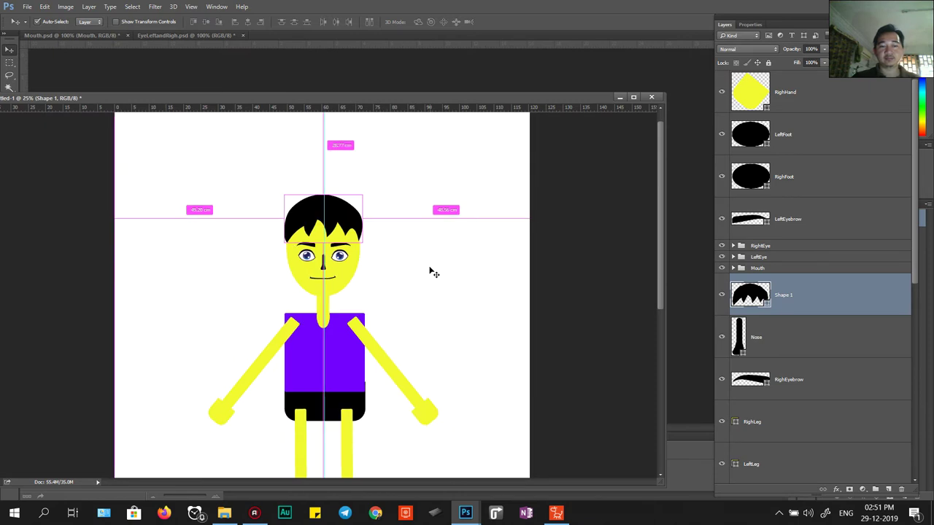
pyautogui.hotkey('ctrl', '+')
pyautogui.hotkey('ctrl', '-')
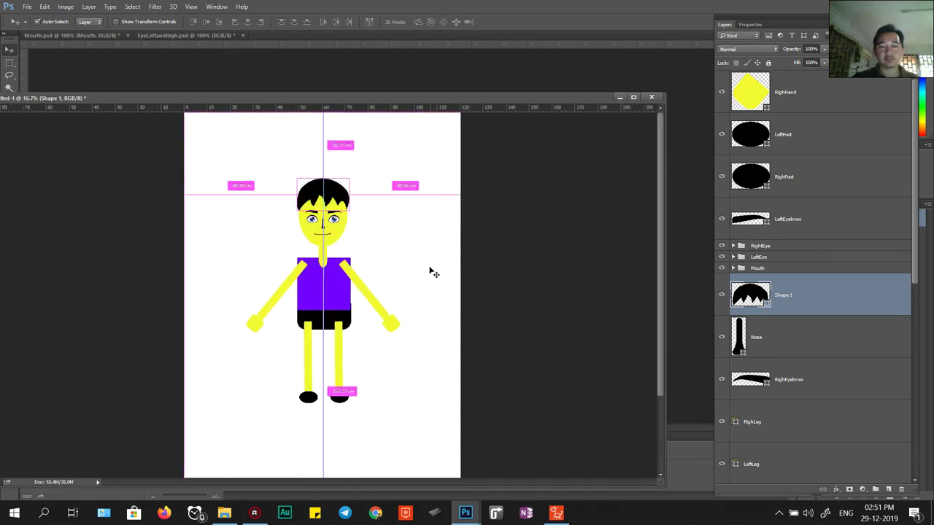
pyautogui.scroll(-3, 315, 381)
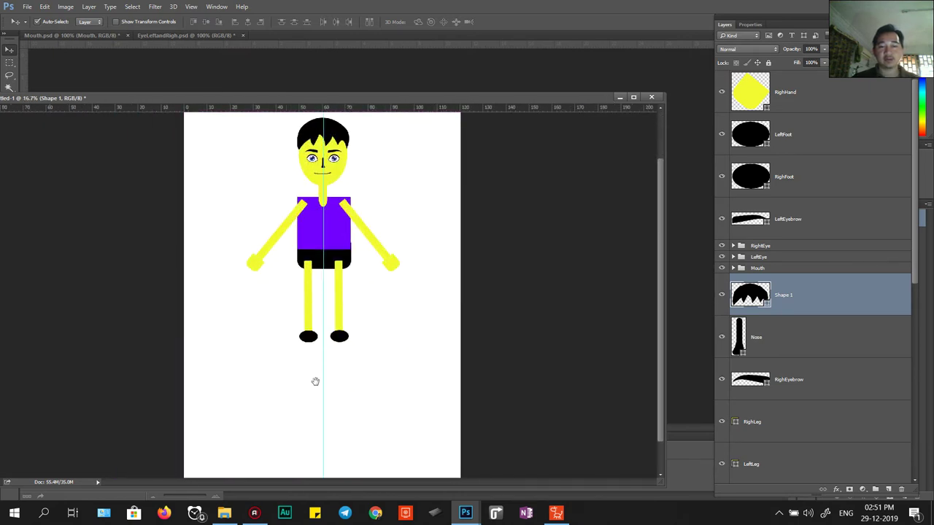
pyautogui.hotkey('ctrl', '+')
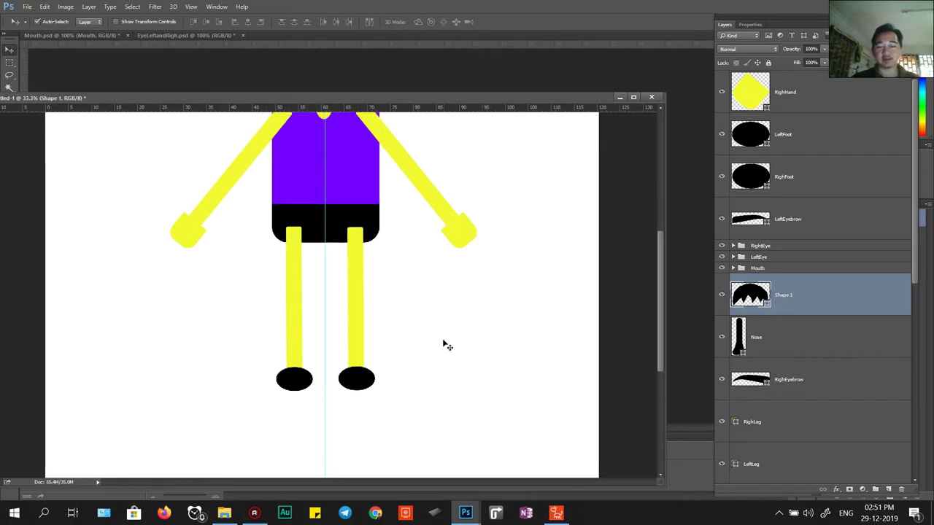
# Step: Select both legs and both feet together and stretch them downwards to lengthen the character's legs
pyautogui.press('p')
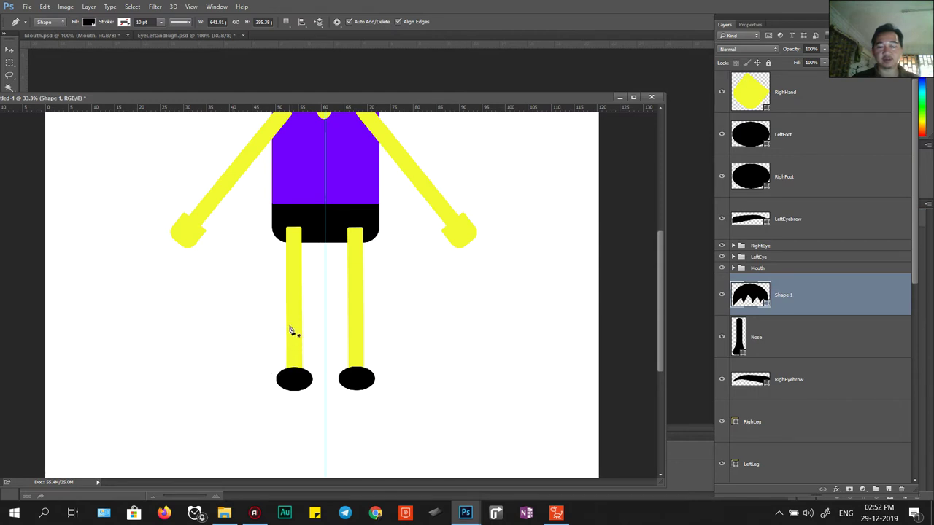
pyautogui.press('v')
pyautogui.click(357, 329)
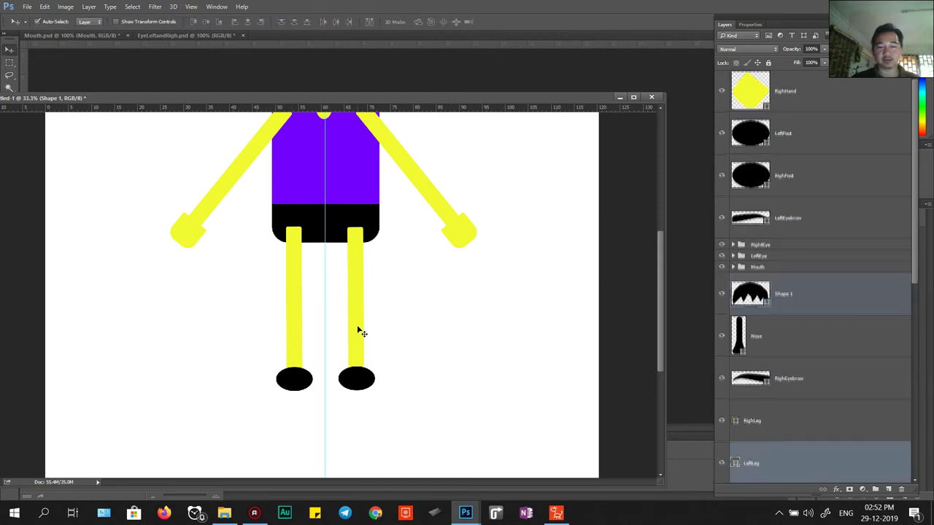
pyautogui.click(290, 330)
pyautogui.keyDown('shift'); pyautogui.click(301, 378); pyautogui.keyUp('shift')
pyautogui.keyDown('shift'); pyautogui.click(357, 381); pyautogui.keyUp('shift')
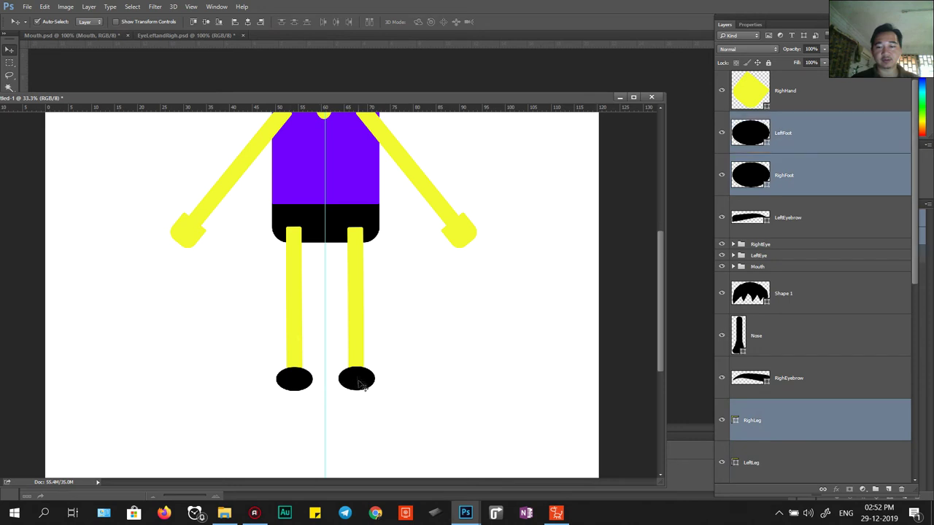
pyautogui.keyDown('shift'); pyautogui.click(354, 338); pyautogui.keyUp('shift')
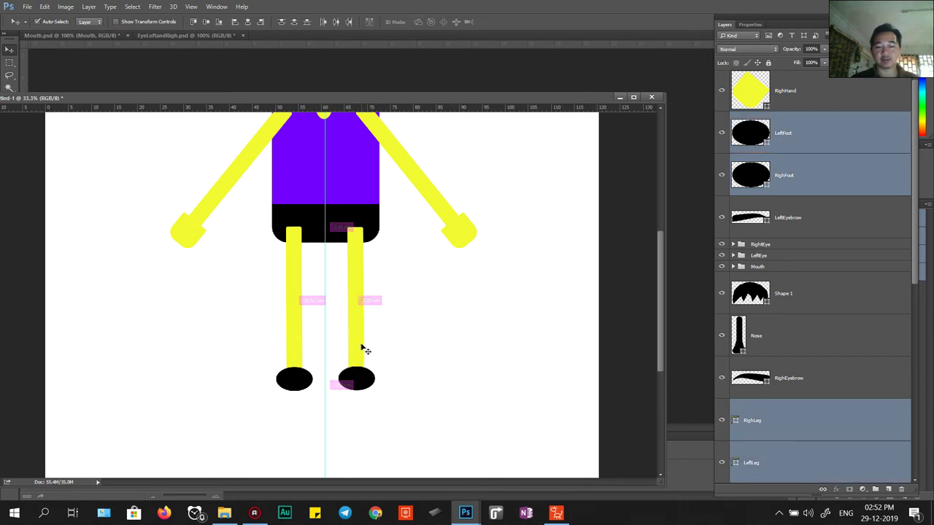
pyautogui.hotkey('ctrl', 't')
pyautogui.moveTo(324, 392); pyautogui.dragTo(324, 425)
pyautogui.press('Return')
pyautogui.scroll(-2, 310, 386)
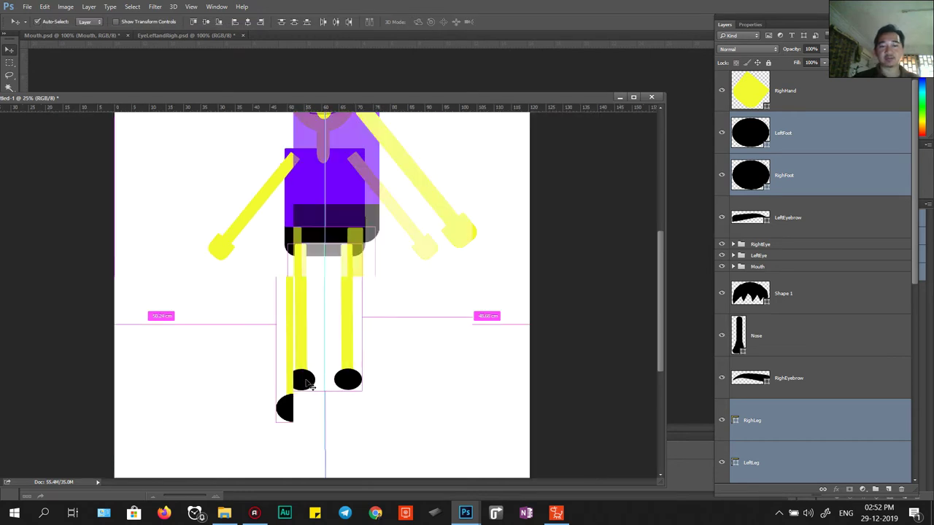
pyautogui.hotkey('ctrl', '-')
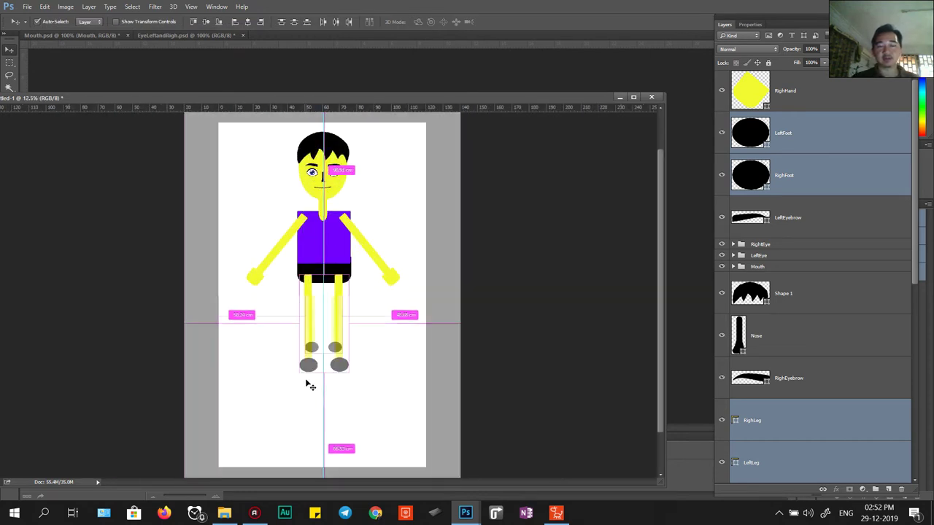
pyautogui.hotkey('ctrl', '+')
pyautogui.click(310, 386)
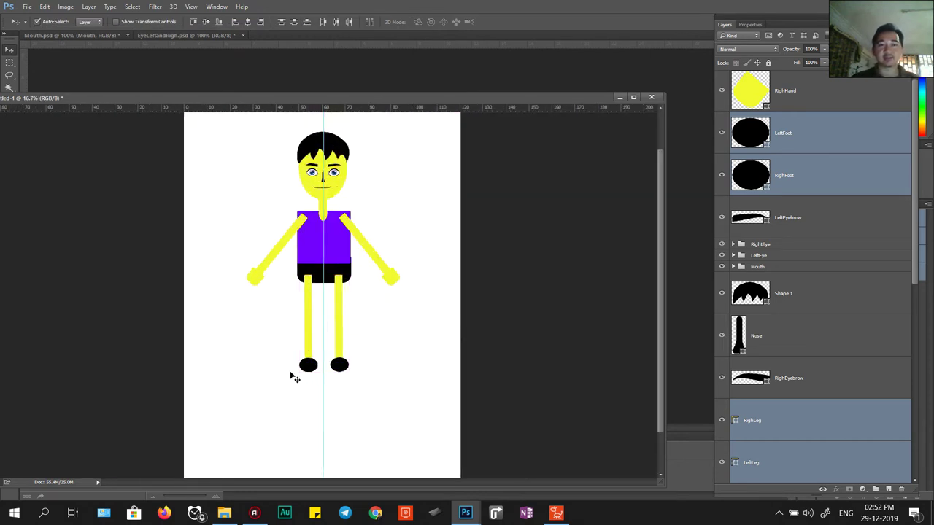
# Step: Close the EyeLeftandRigh.psd and Mouth.psd documents without saving their changes
pyautogui.click(243, 35)
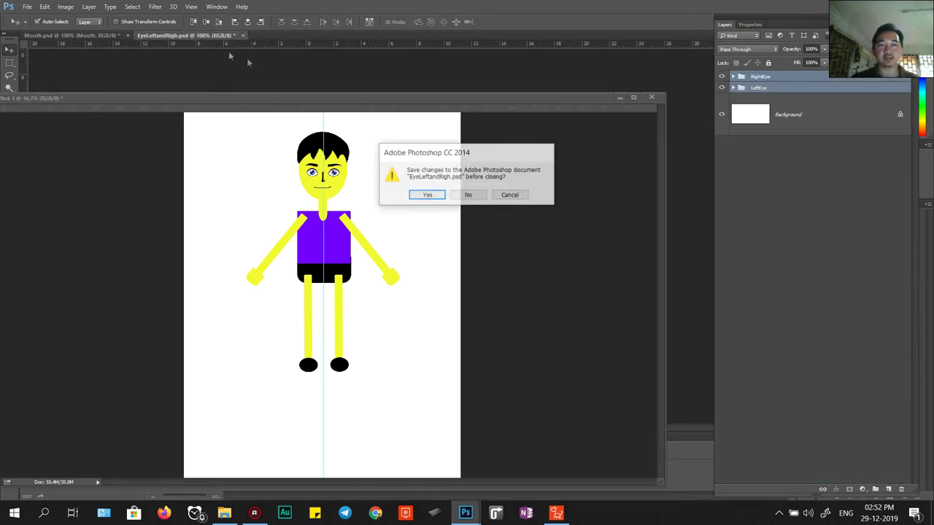
pyautogui.press('Return')
pyautogui.click(128, 35)
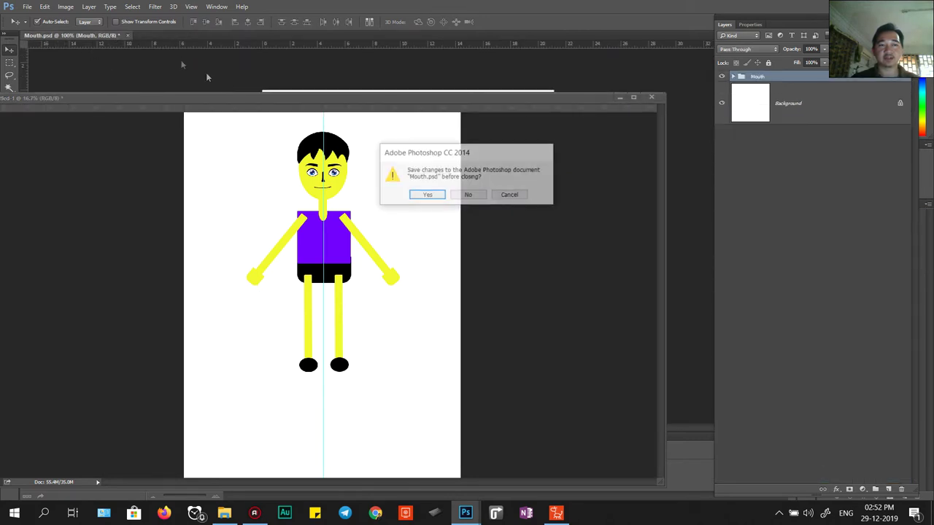
pyautogui.click(462, 196)
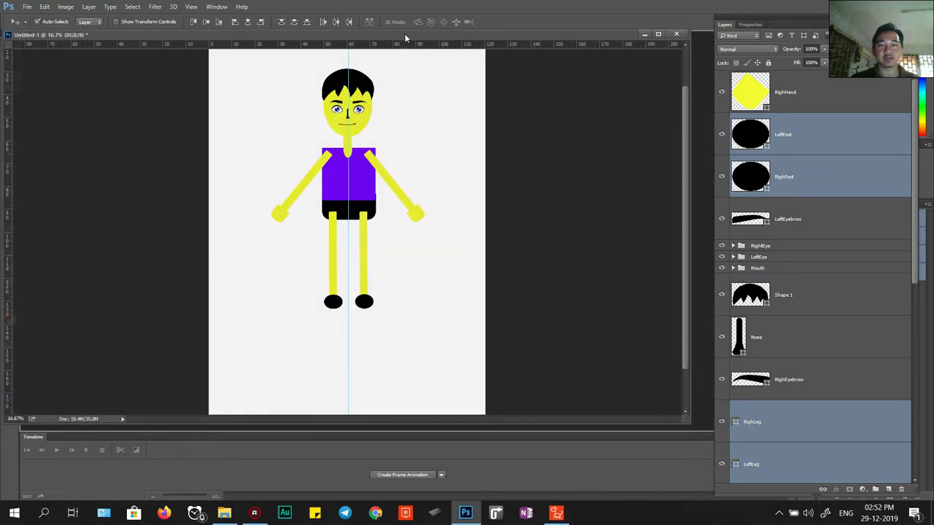
pyautogui.hotkey('ctrl', '+')
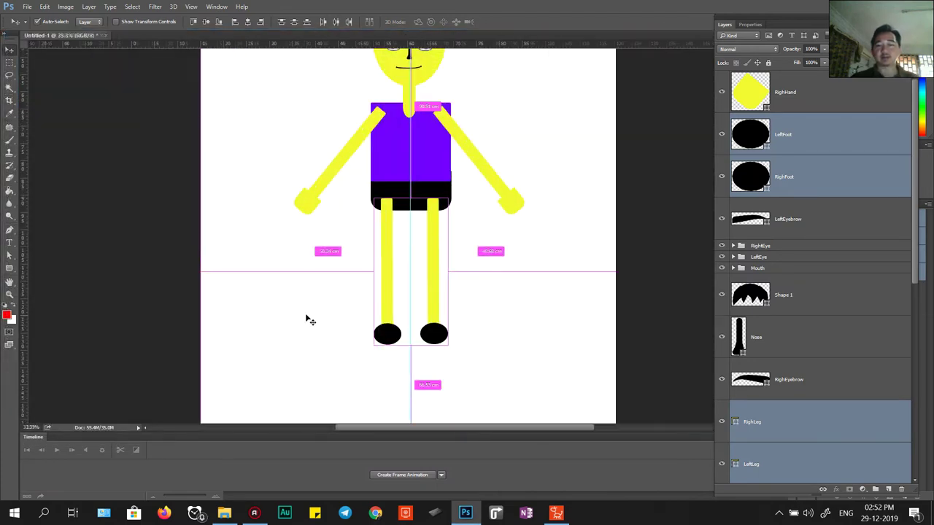
pyautogui.moveTo(406, 191); pyautogui.dragTo(386, 291)
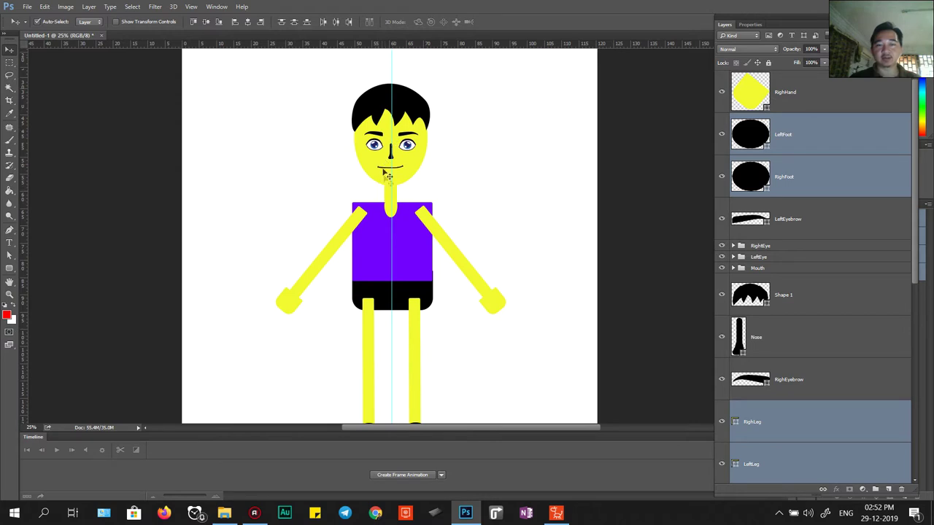
pyautogui.click(378, 116)
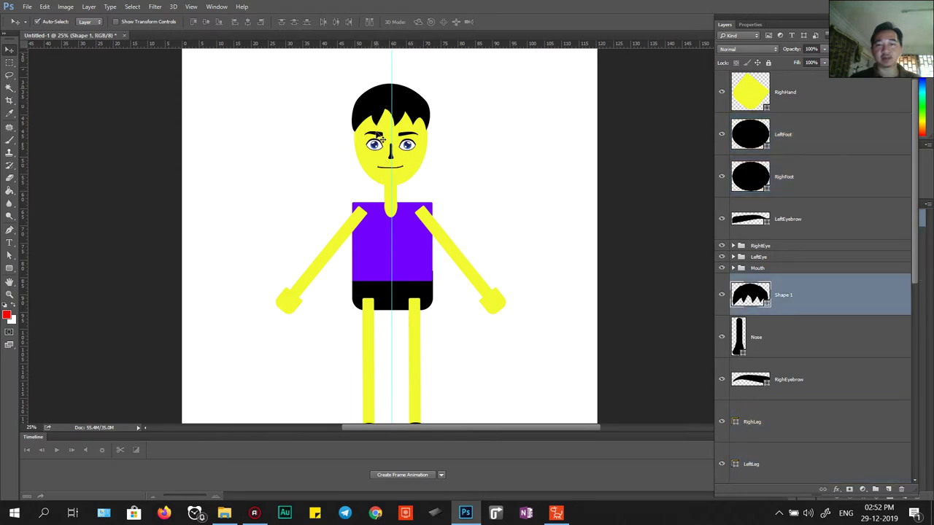
pyautogui.keyDown('shift'); pyautogui.click(409, 138); pyautogui.keyUp('shift')
pyautogui.keyDown('shift'); pyautogui.click(410, 137); pyautogui.keyUp('shift')
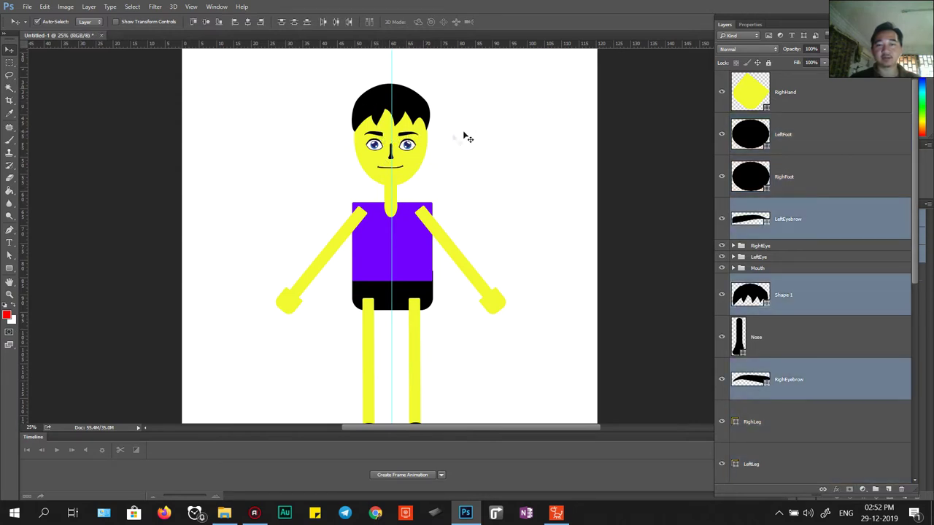
pyautogui.click(474, 125)
# Step: Select all the head parts, including face, hair, eyebrows, eyes, nose and mouth, and nudge them down to shorten the visible neck
pyautogui.moveTo(490, 76); pyautogui.dragTo(321, 196)
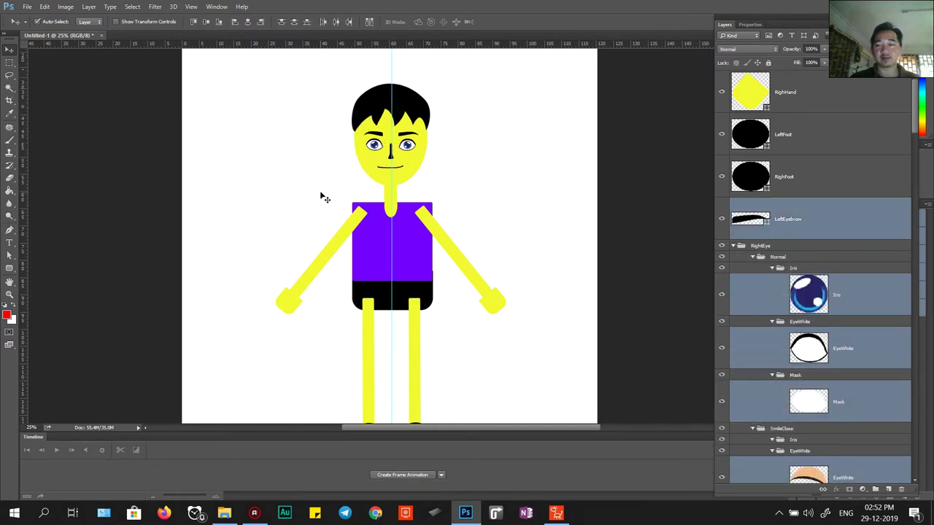
pyautogui.press('Down')
pyautogui.press('Down')
pyautogui.press('Down')
pyautogui.press('Down')
pyautogui.press('Down')
pyautogui.press('Down')
pyautogui.press('Down')
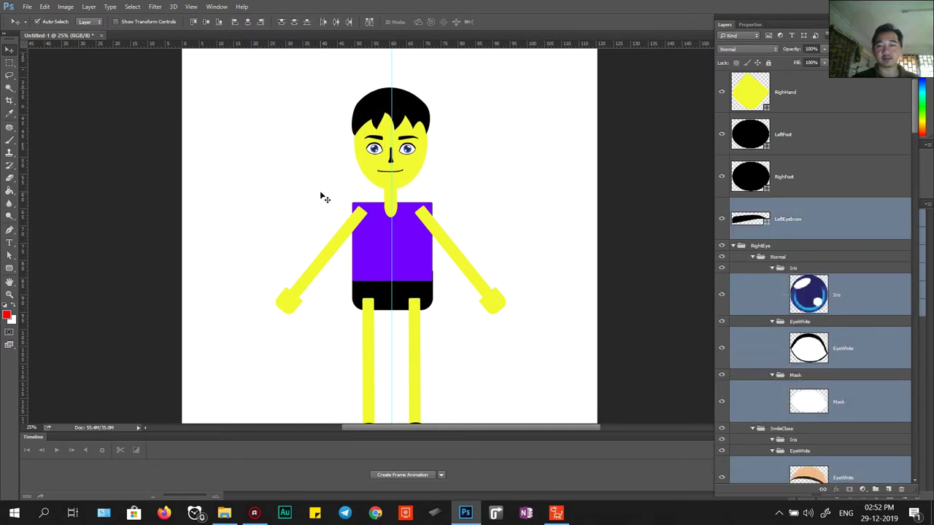
pyautogui.press('Down')
pyautogui.press('Down')
pyautogui.press('Down')
pyautogui.press('Down')
pyautogui.press('Down')
pyautogui.press('Down')
pyautogui.press('Down')
pyautogui.press('Down')
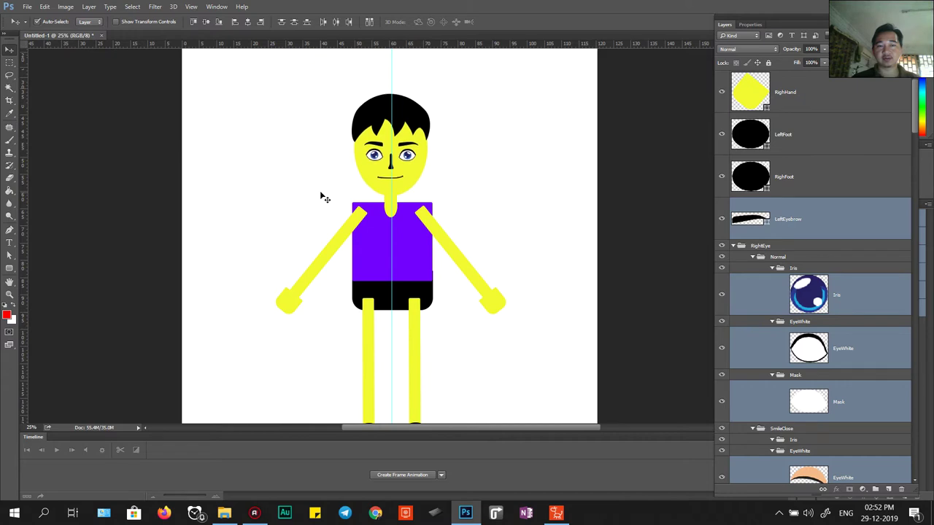
pyautogui.press('Up')
pyautogui.press('Up')
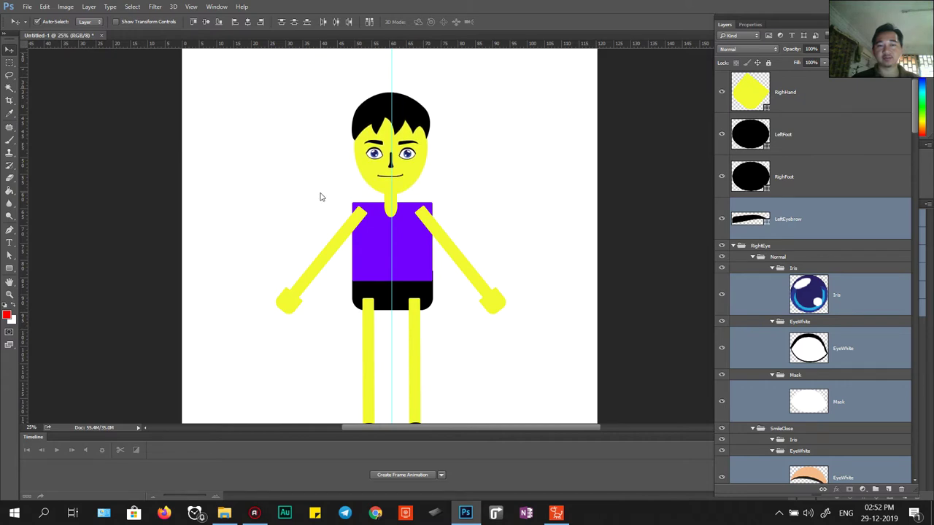
pyautogui.moveTo(314, 233); pyautogui.dragTo(281, 190)
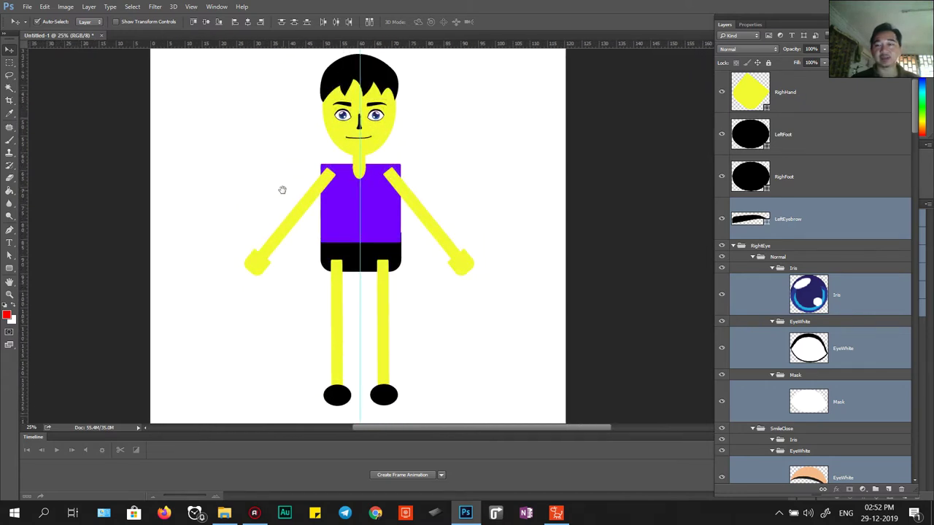
# Step: Collapse the RightEye, LeftEye and Mouth groups and look over the complete layer stack
pyautogui.click(751, 245)
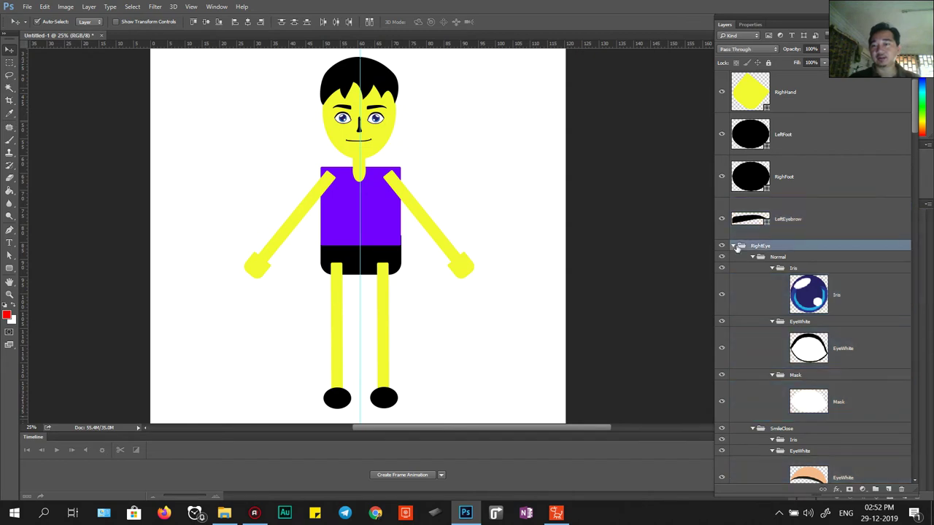
pyautogui.click(733, 246)
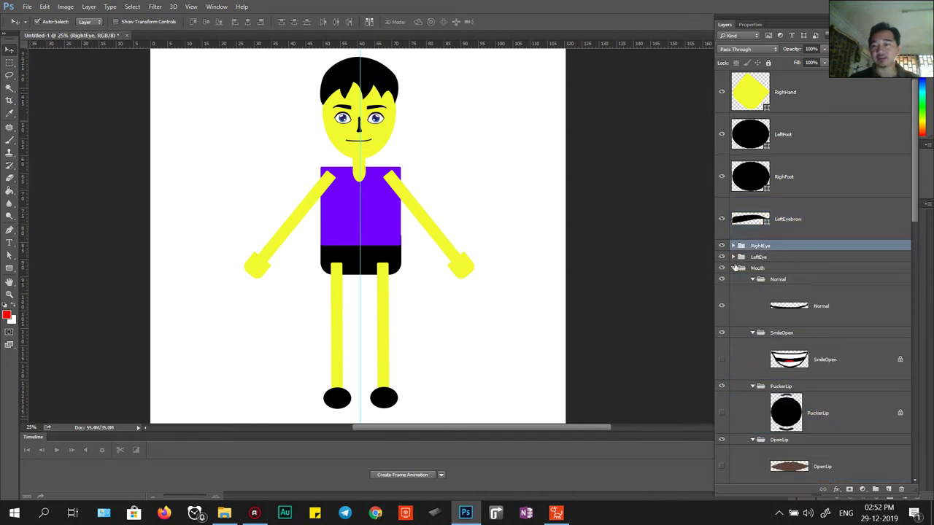
pyautogui.click(733, 267)
pyautogui.scroll(-10, 761, 395)
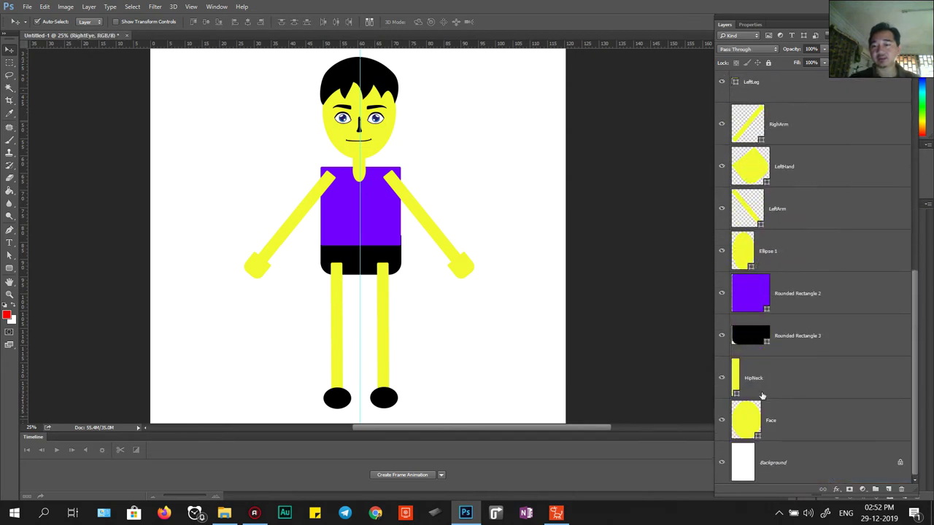
pyautogui.scroll(10, 761, 395)
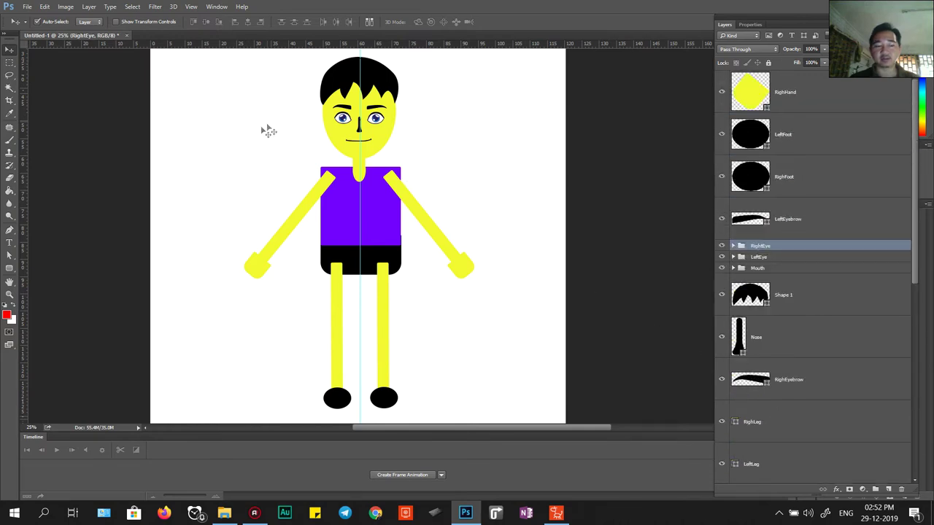
pyautogui.hotkey('ctrl', 's')
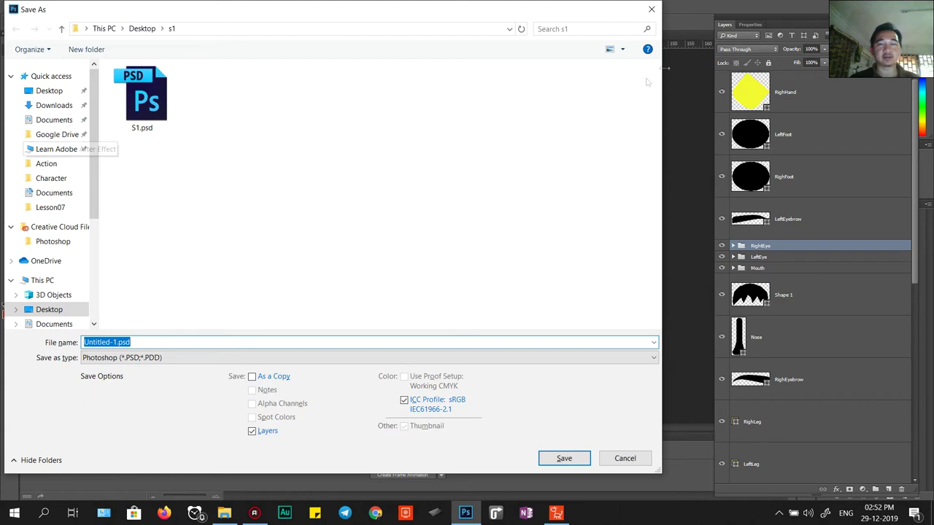
pyautogui.click(647, 12)
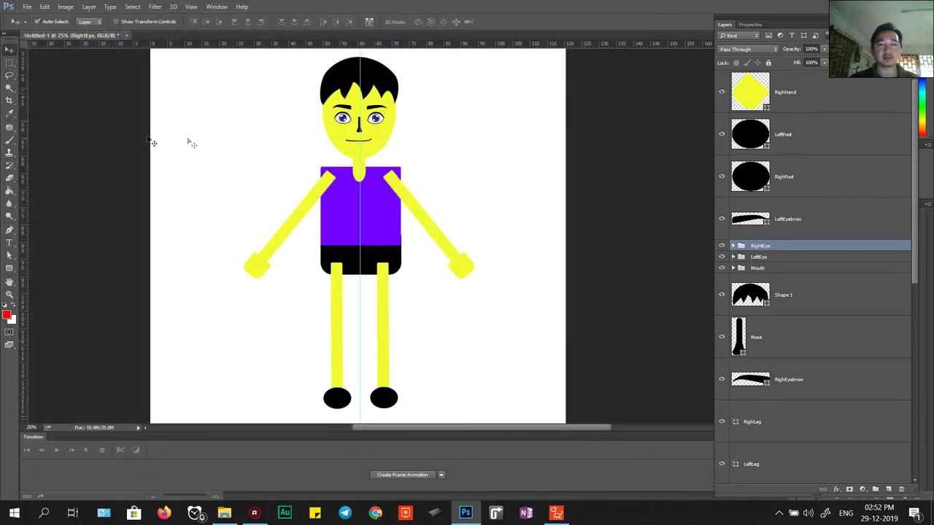
pyautogui.hotkey('ctrl', 'o')
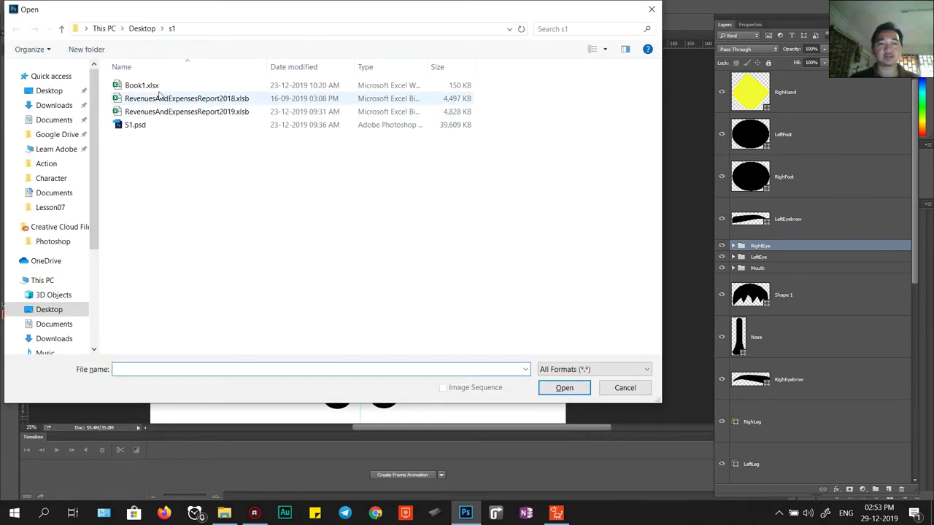
pyautogui.click(652, 9)
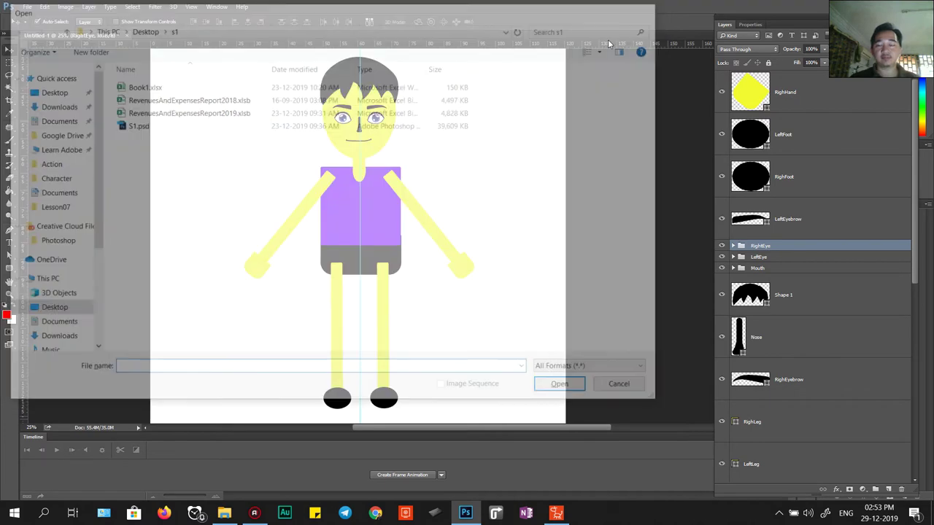
# Step: Save the document as ManCharacter in Photoshop format in the 01-Lesson Kh folder inside Learn, with Maximize Compatibility on
pyautogui.hotkey('ctrl', 'shift', 's')
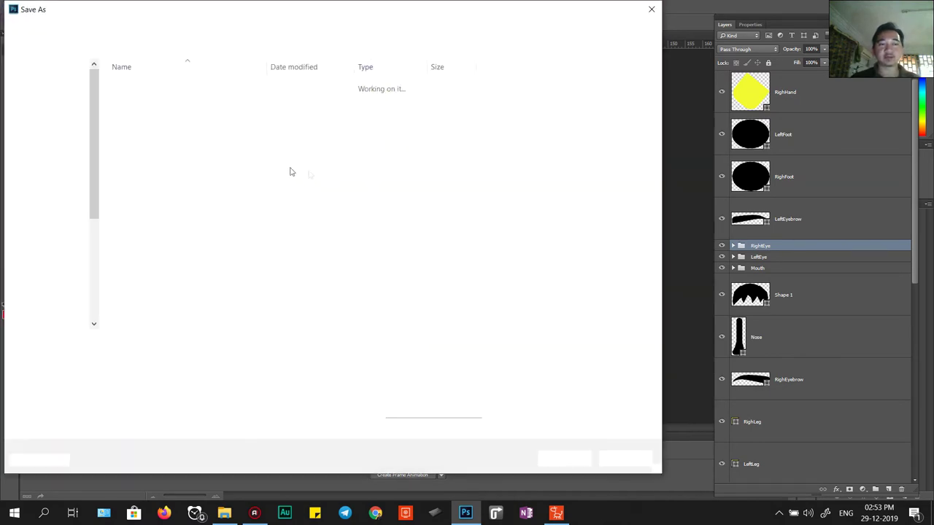
pyautogui.click(51, 207)
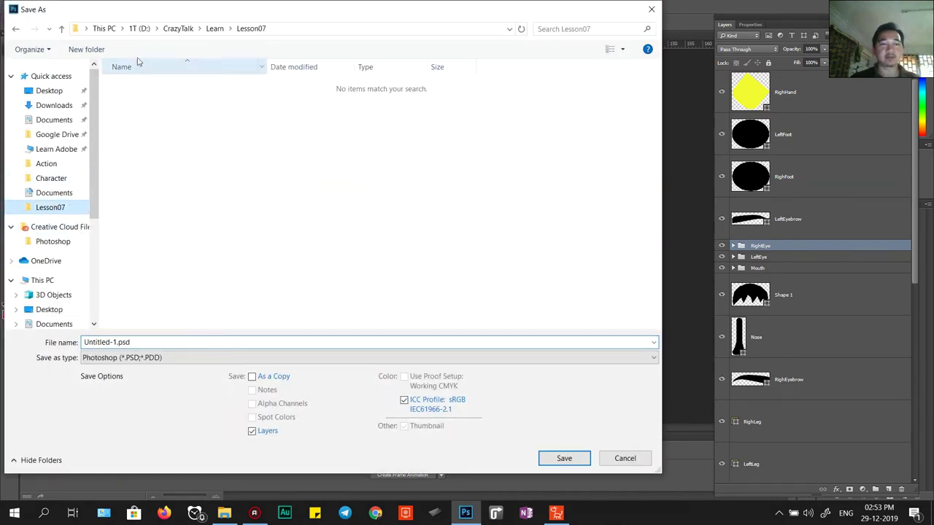
pyautogui.click(211, 28)
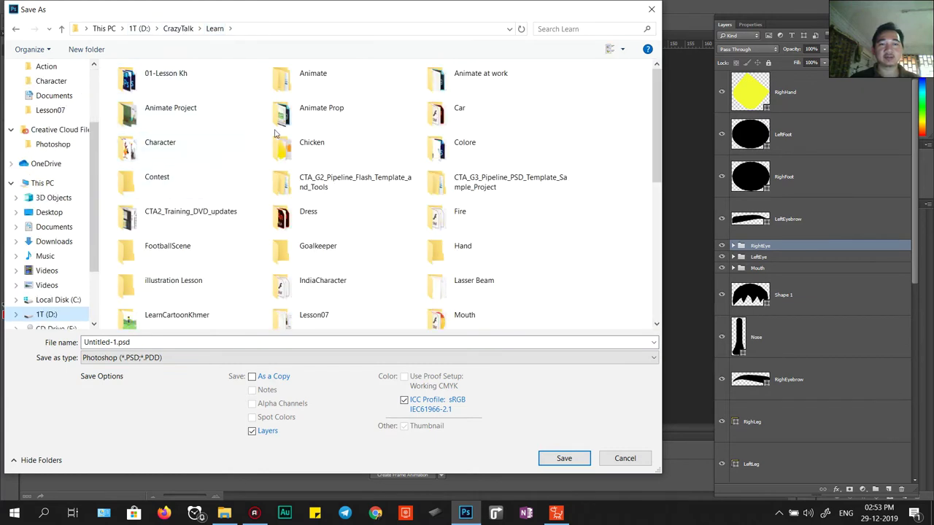
pyautogui.click(303, 119)
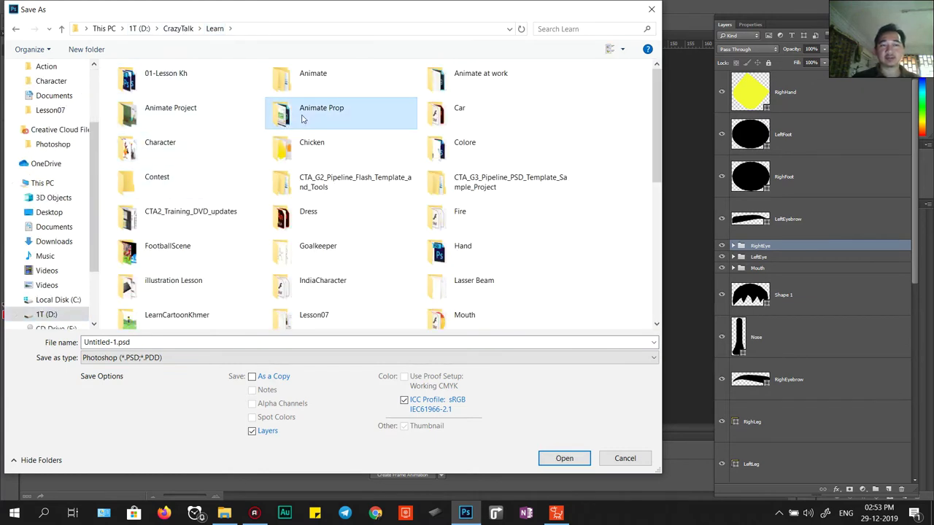
pyautogui.doubleClick(240, 86)
pyautogui.click(145, 341)
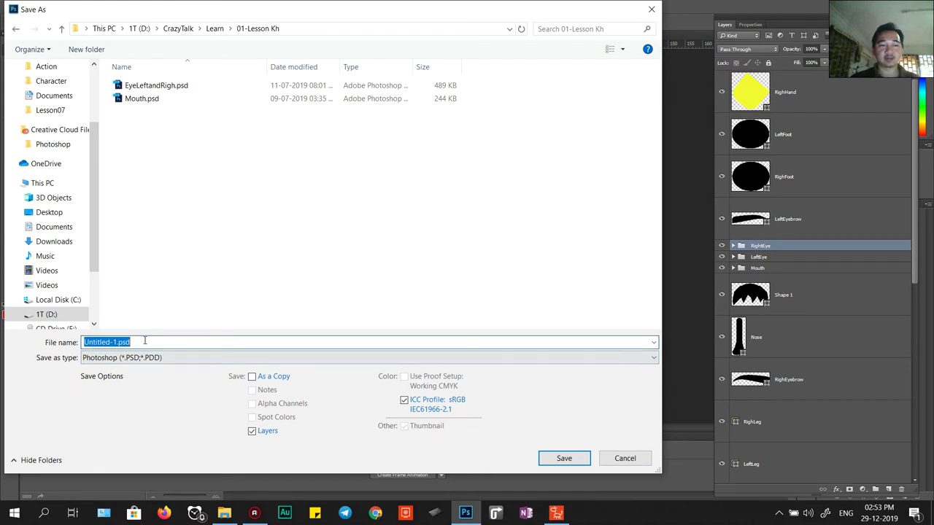
pyautogui.write('C')
pyautogui.press('BackSpace')
pyautogui.write('ManCharacter')
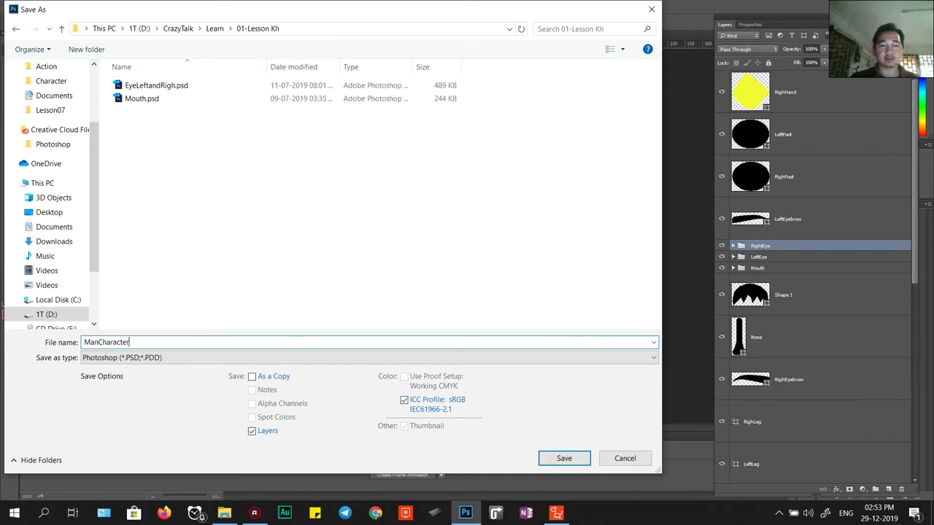
pyautogui.press('Return')
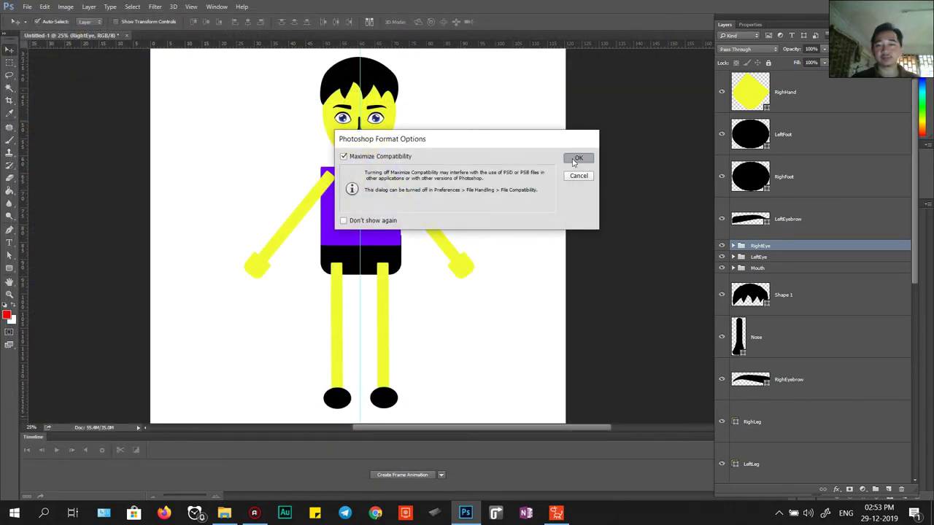
pyautogui.click(576, 159)
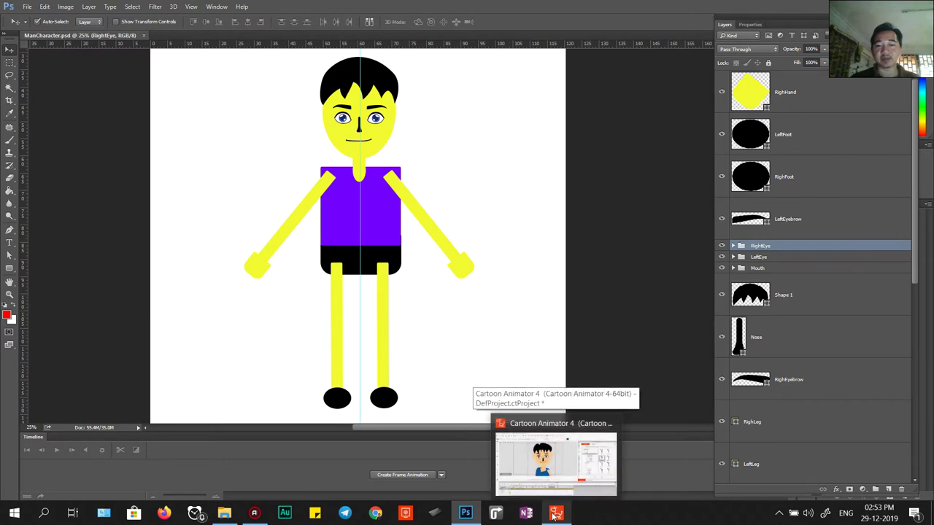
# Step: Switch to Cartoon Animator 4 and replace the actor on the stage with the Ted_F template, framed in full
pyautogui.click(555, 514)
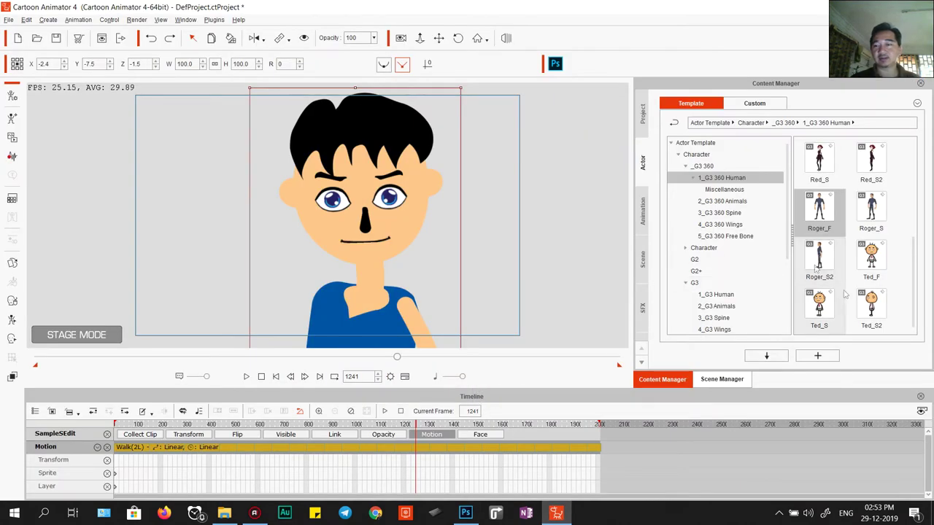
pyautogui.press('Delete')
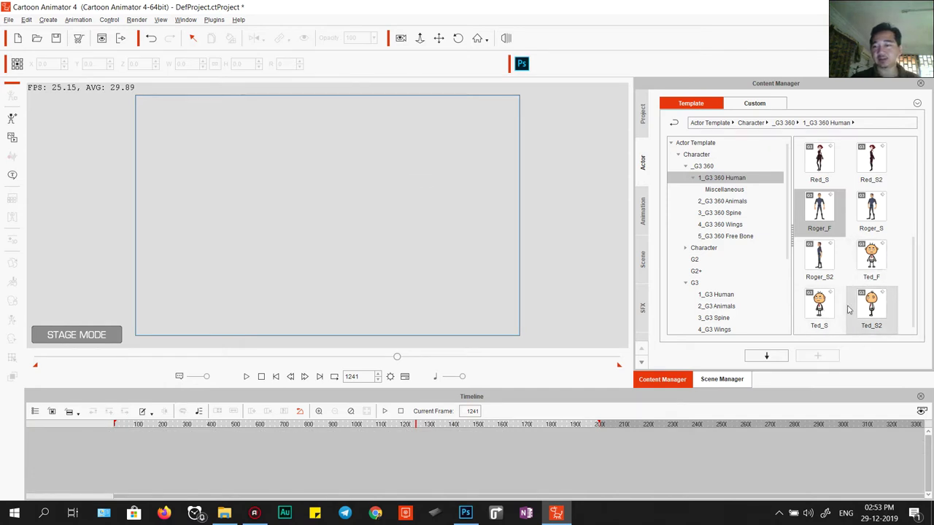
pyautogui.click(873, 259)
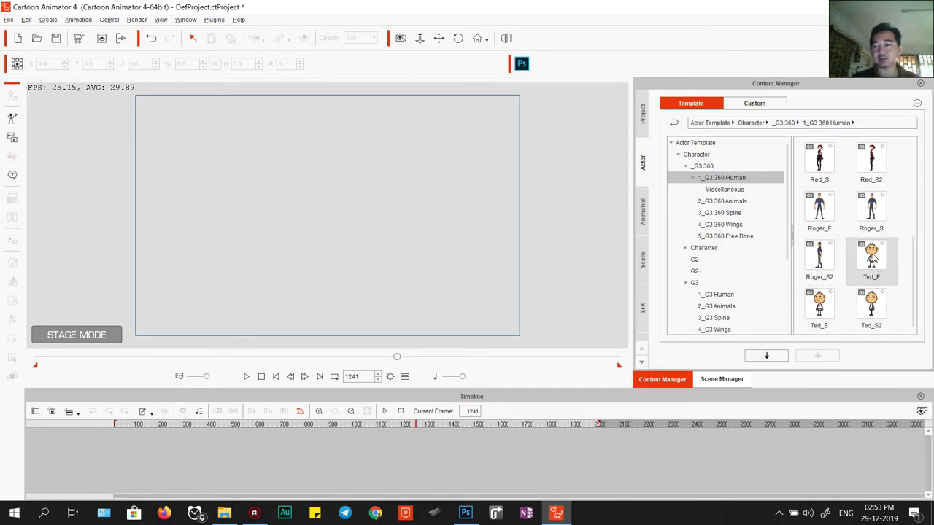
pyautogui.moveTo(873, 259); pyautogui.dragTo(240, 192)
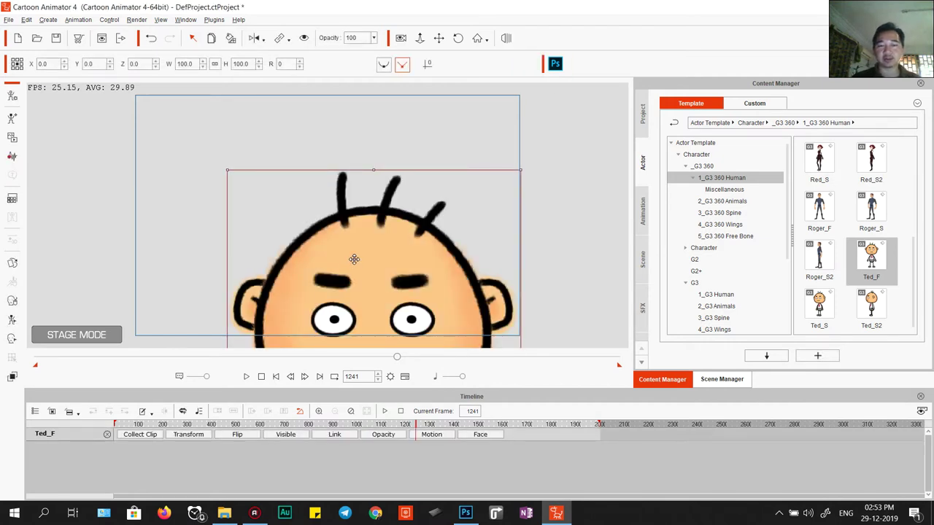
pyautogui.scroll(-3, 349, 246)
pyautogui.moveTo(369, 321); pyautogui.dragTo(374, 211)
pyautogui.scroll(-1, 374, 211)
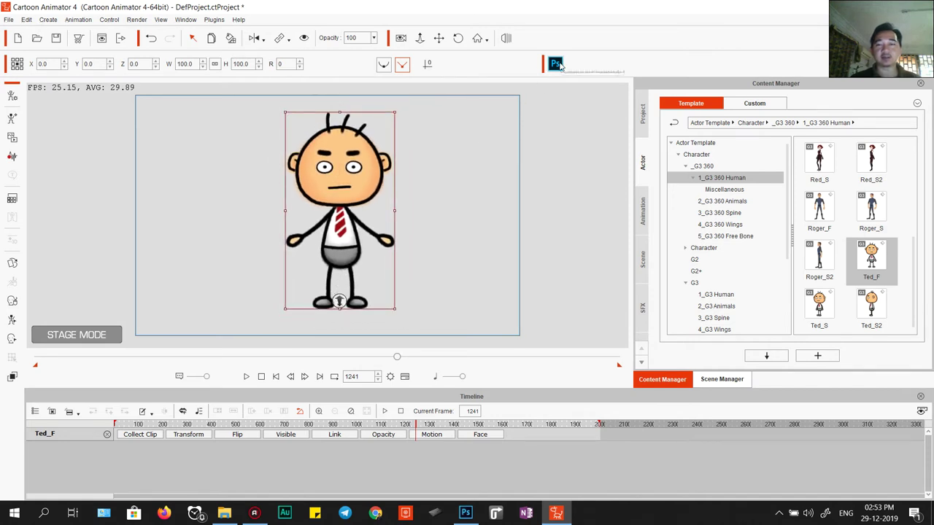
# Step: Launch the PSD editor for the Ted_F actor at a PSD scale of 1.0
pyautogui.rightClick(337, 144)
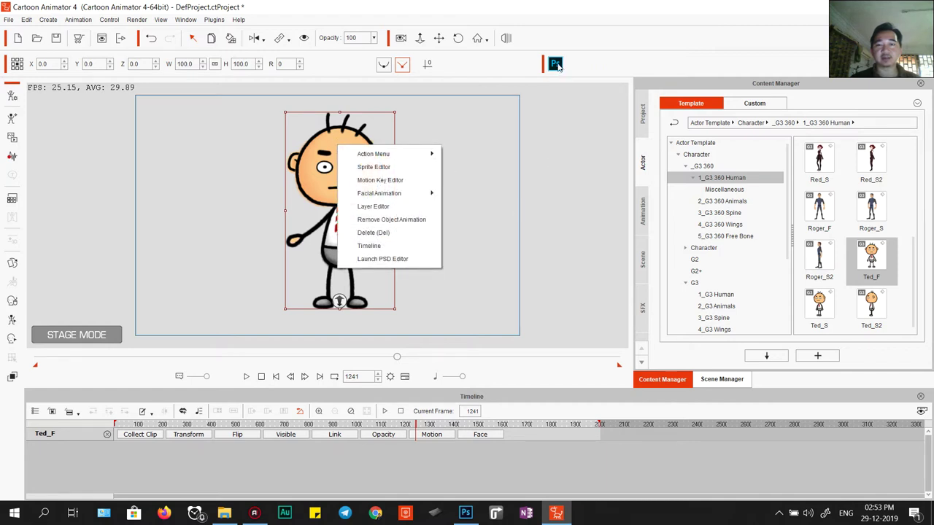
pyautogui.click(392, 260)
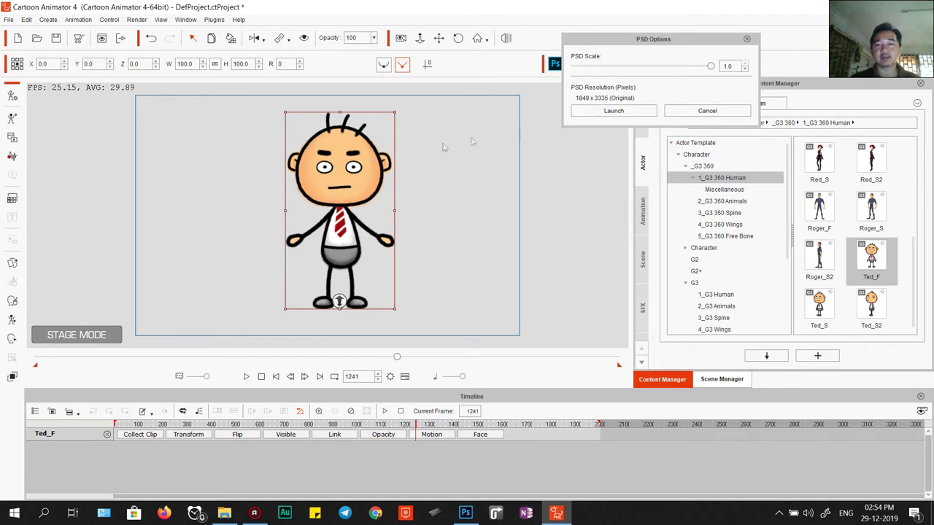
pyautogui.click(613, 110)
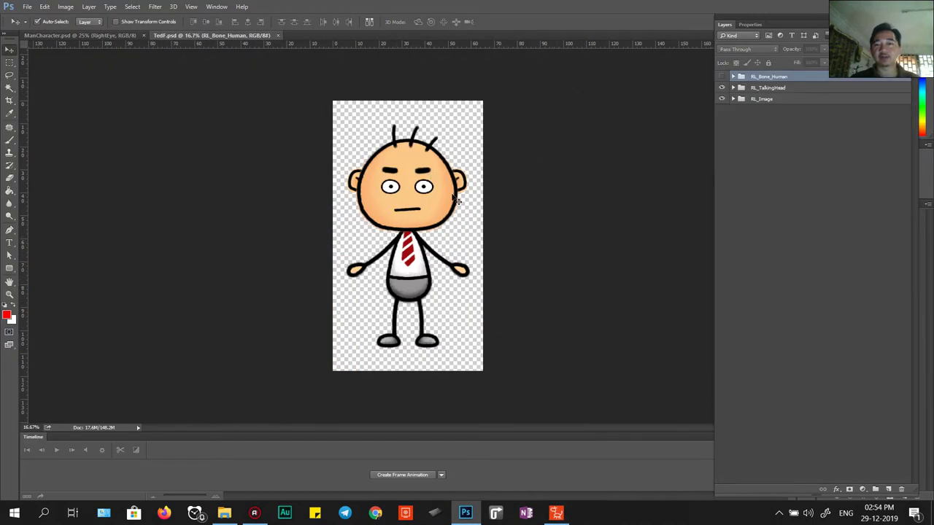
# Step: Check the image size of the TedF.psd template without changing it
pyautogui.click(43, 8)
pyautogui.moveTo(63, 9)
pyautogui.click(77, 80)
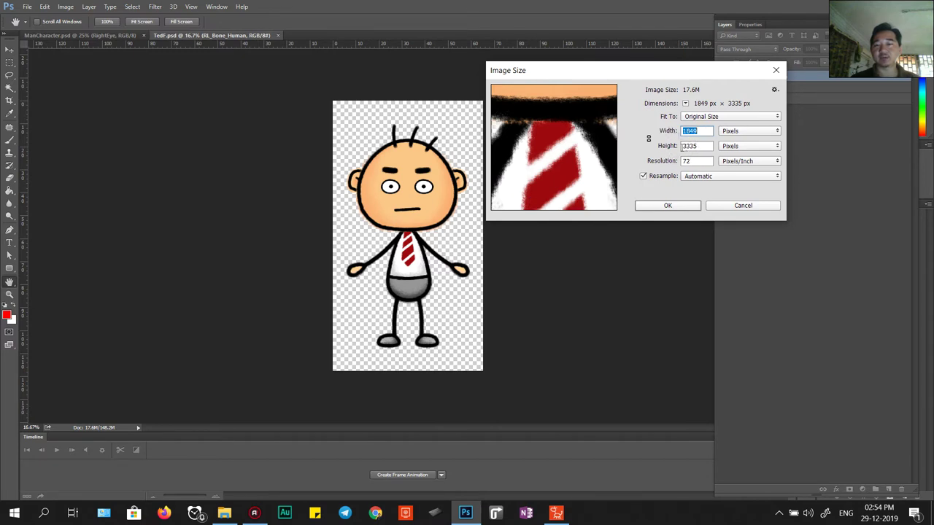
pyautogui.click(741, 206)
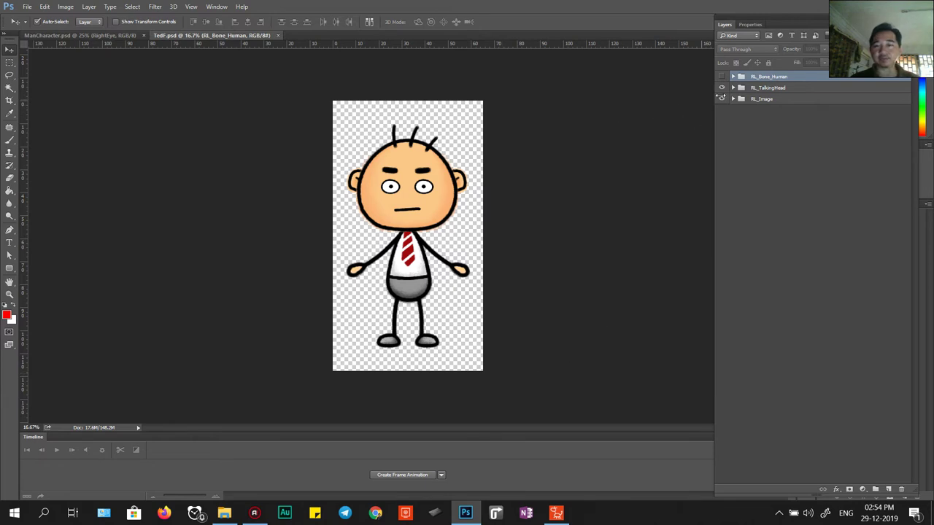
# Step: Examine the HeadBone markers on the template's face and the artwork of the Center group inside RL_TalkingHead
pyautogui.click(733, 88)
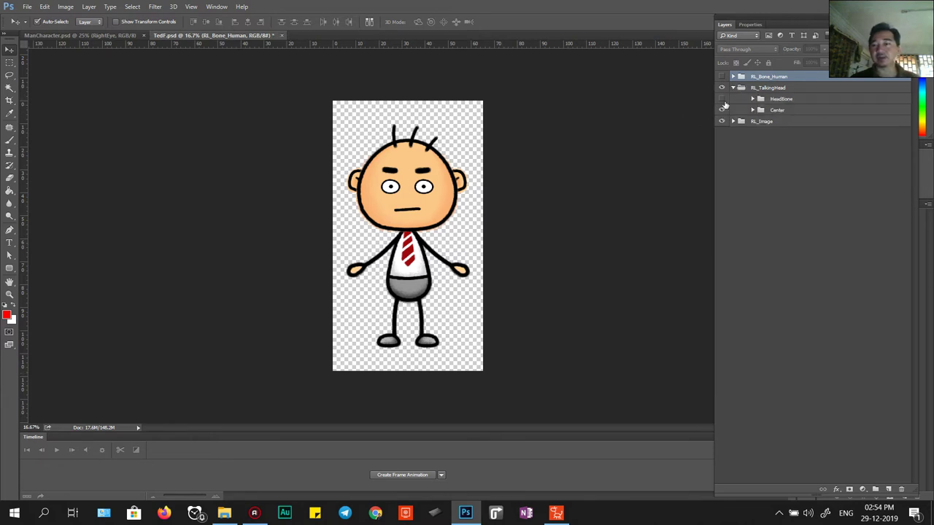
pyautogui.scroll(4, 379, 223)
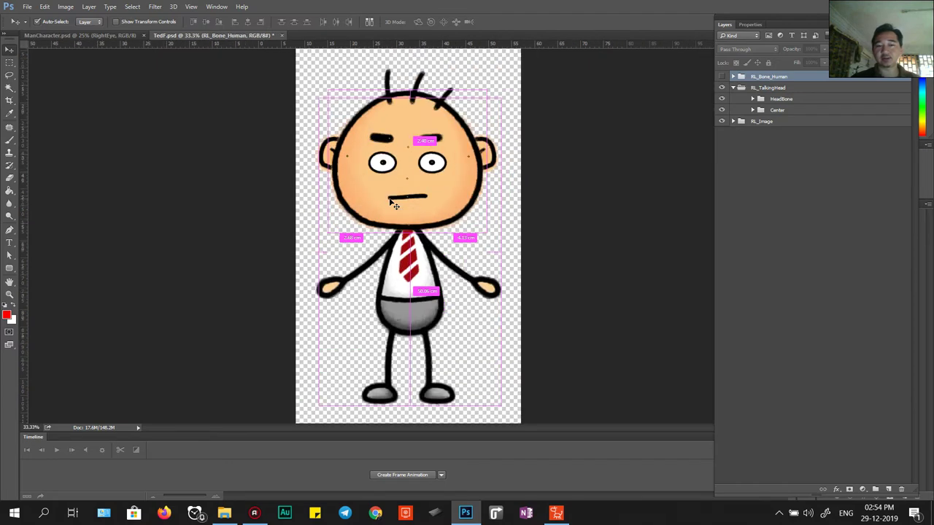
pyautogui.scroll(3, 392, 197)
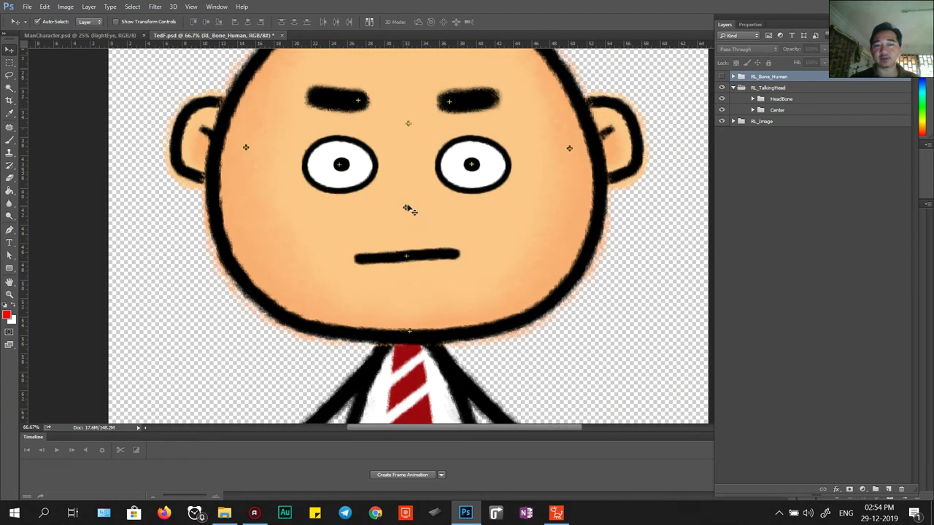
pyautogui.click(722, 110)
pyautogui.click(722, 110)
pyautogui.click(722, 110)
pyautogui.click(722, 110)
# Step: Review the part subgroups inside Center and RL_Image, leaving RL_TalkingHead collapsed and RL_Image selected
pyautogui.click(752, 110)
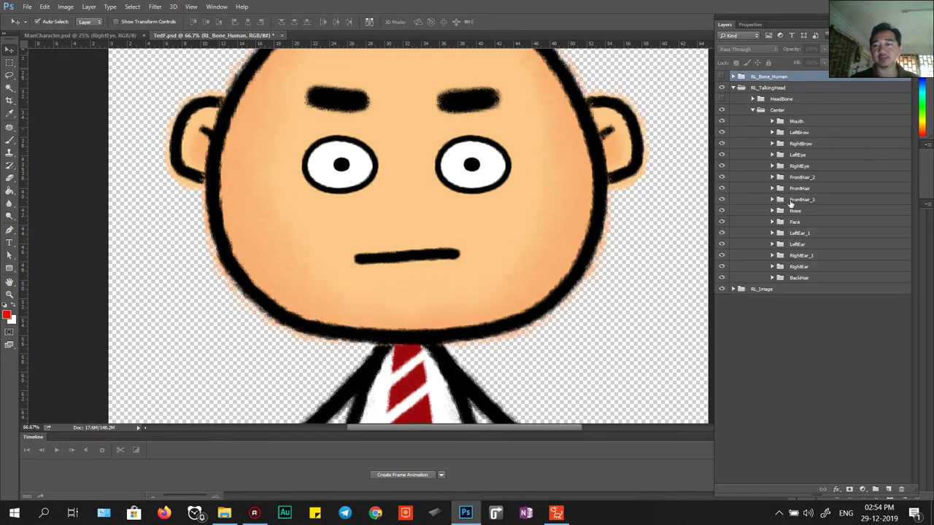
pyautogui.click(733, 289)
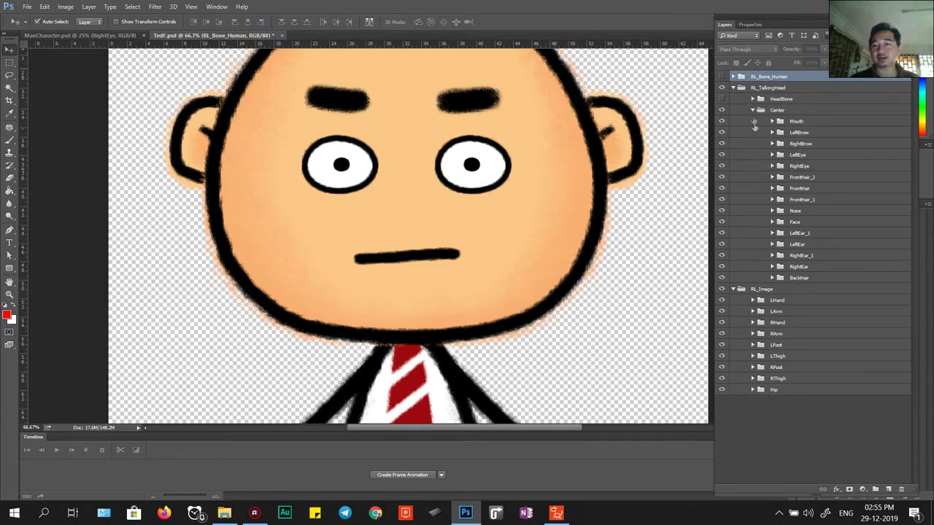
pyautogui.click(764, 291)
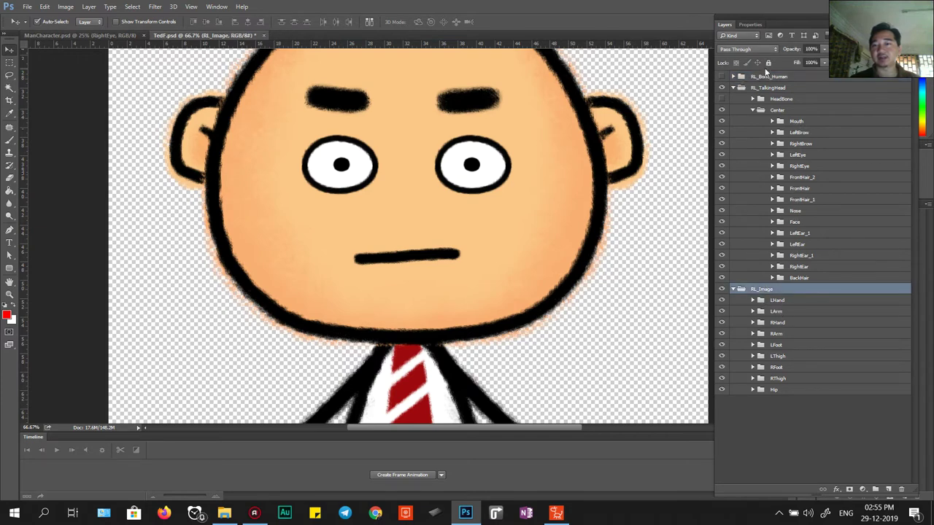
pyautogui.click(733, 88)
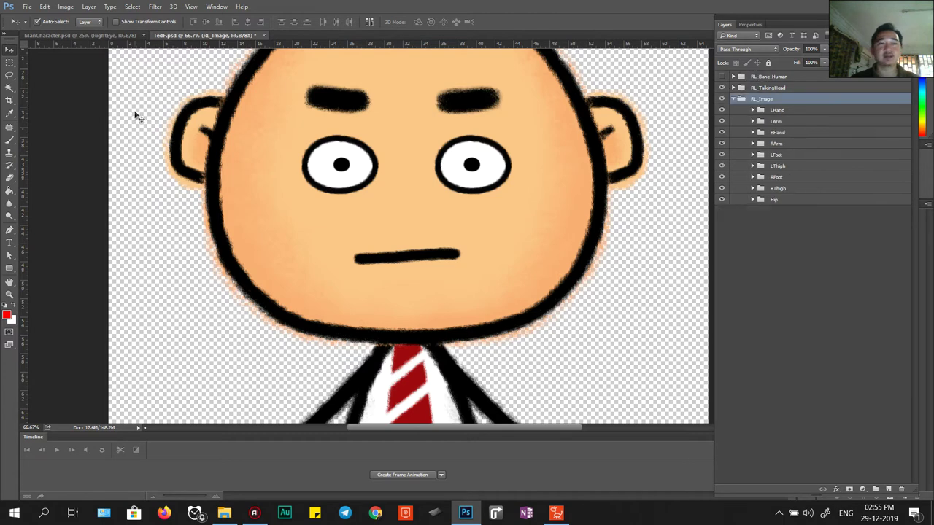
# Step: In the ManCharacter document, group all character layers from RighHand down to Face, leaving out the Background
pyautogui.click(89, 35)
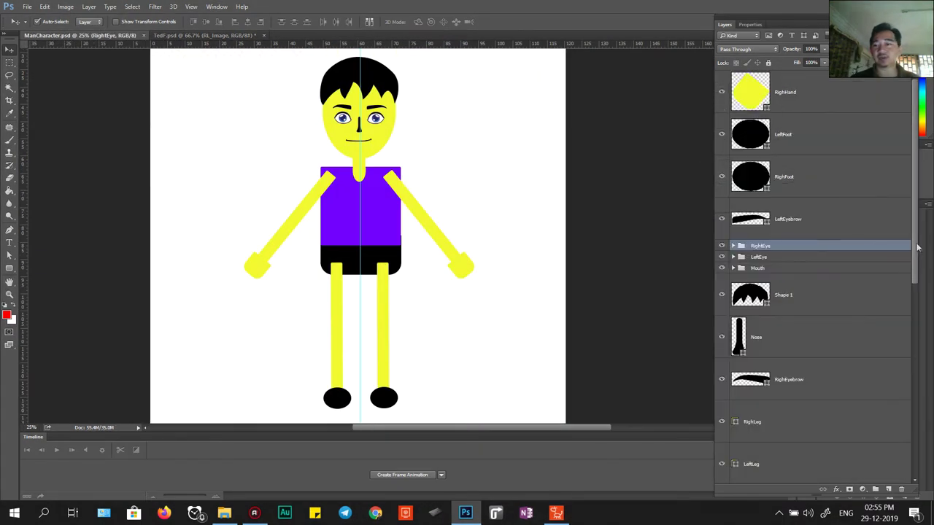
pyautogui.click(791, 95)
pyautogui.scroll(-5, 799, 255)
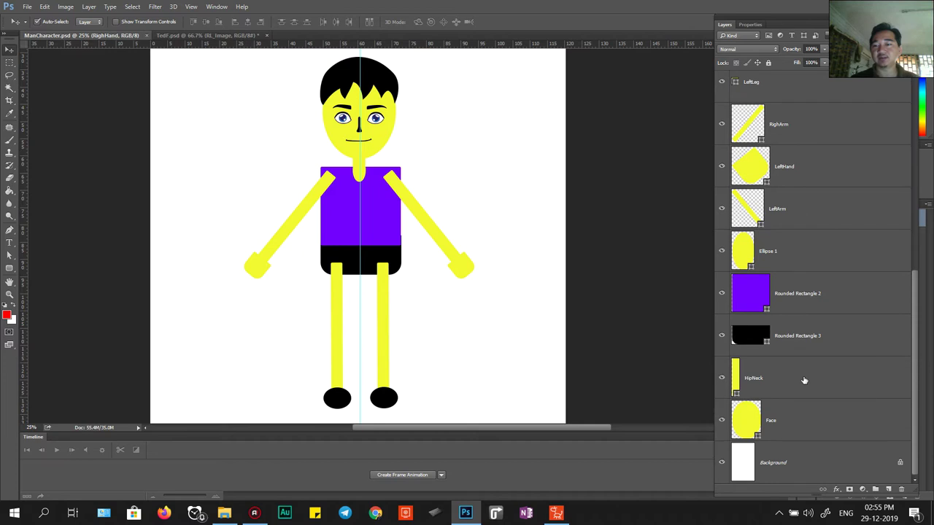
pyautogui.keyDown('shift'); pyautogui.click(807, 424); pyautogui.keyUp('shift')
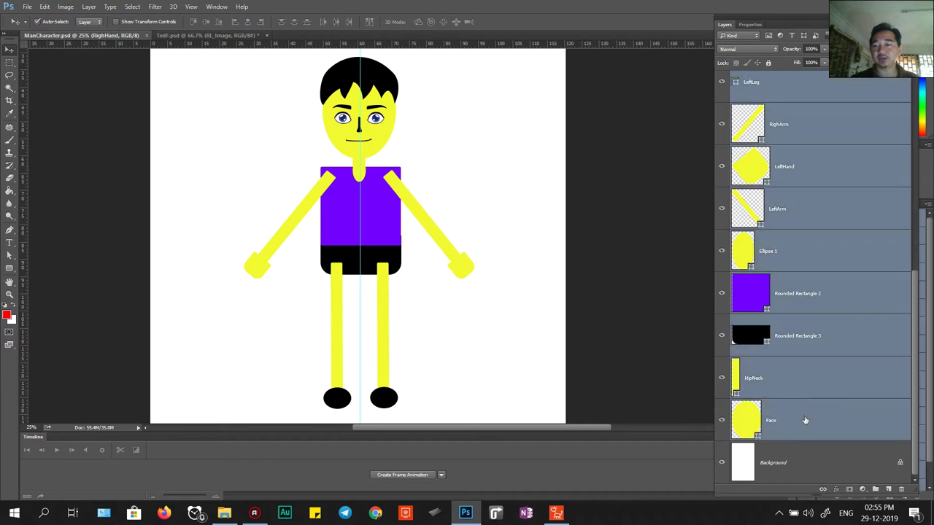
pyautogui.click(875, 490)
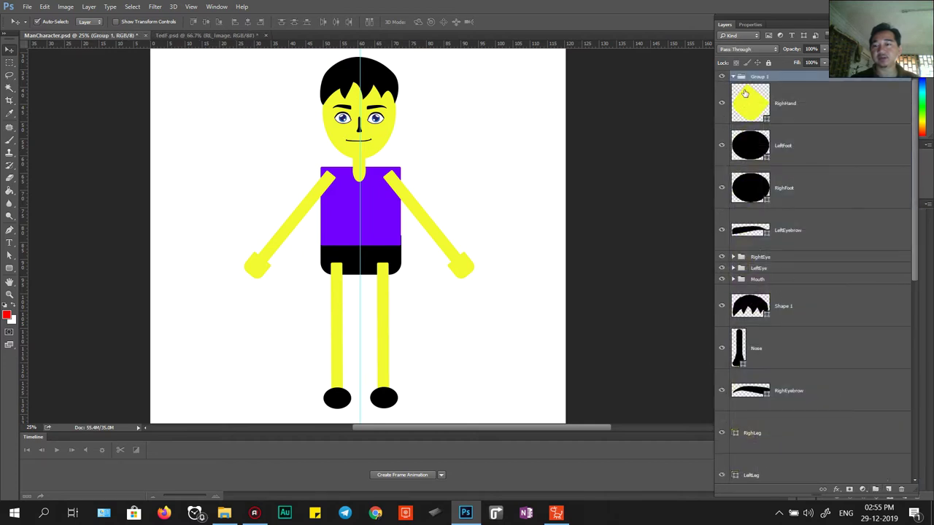
pyautogui.hotkey('ctrl', 'z')
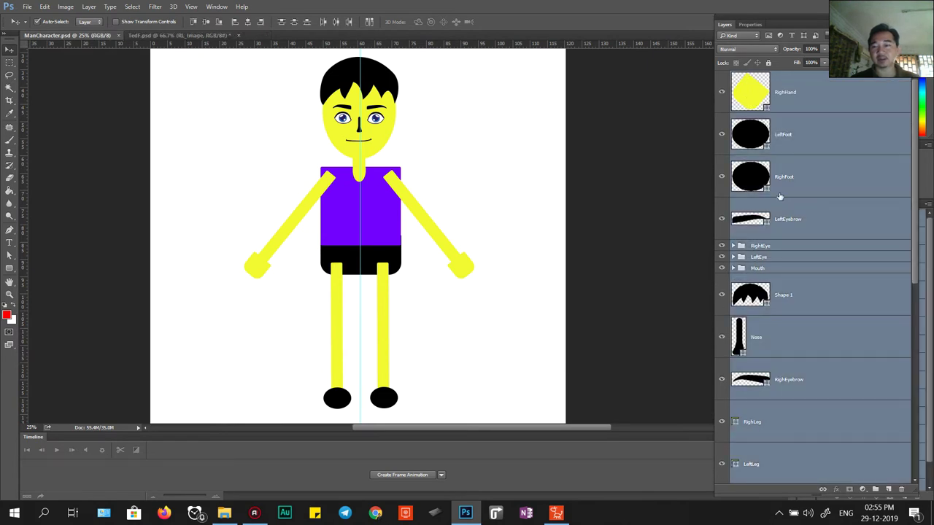
pyautogui.hotkey('ctrl', 'g')
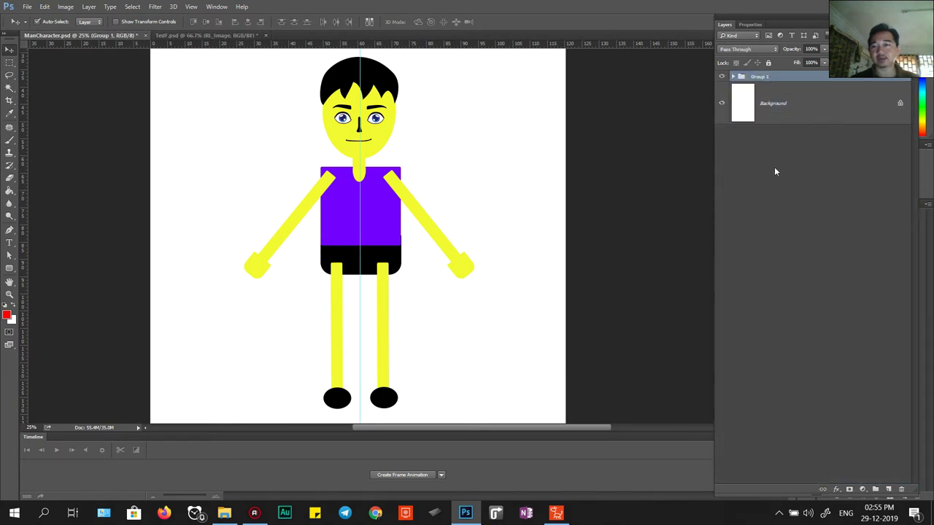
# Step: Rename the character's layer group as NewCharacter
pyautogui.doubleClick(760, 77)
pyautogui.write('Na')
pyautogui.write('wCharacter')
pyautogui.press('Return')
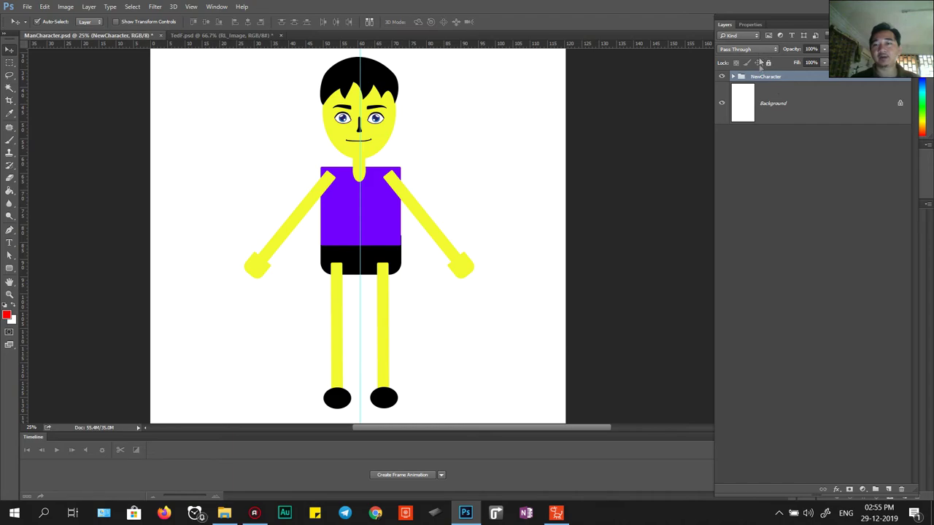
# Step: Float the TedF.psd window, copy the NewCharacter group into it and move the copy into the RL_Bone_Human group
pyautogui.moveTo(217, 36); pyautogui.dragTo(123, 102)
pyautogui.click(328, 86)
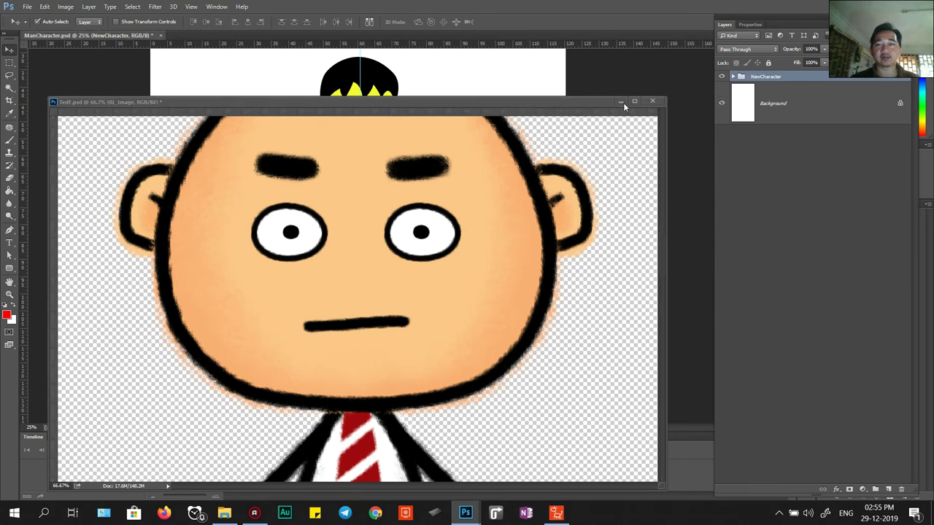
pyautogui.moveTo(759, 77); pyautogui.dragTo(577, 154)
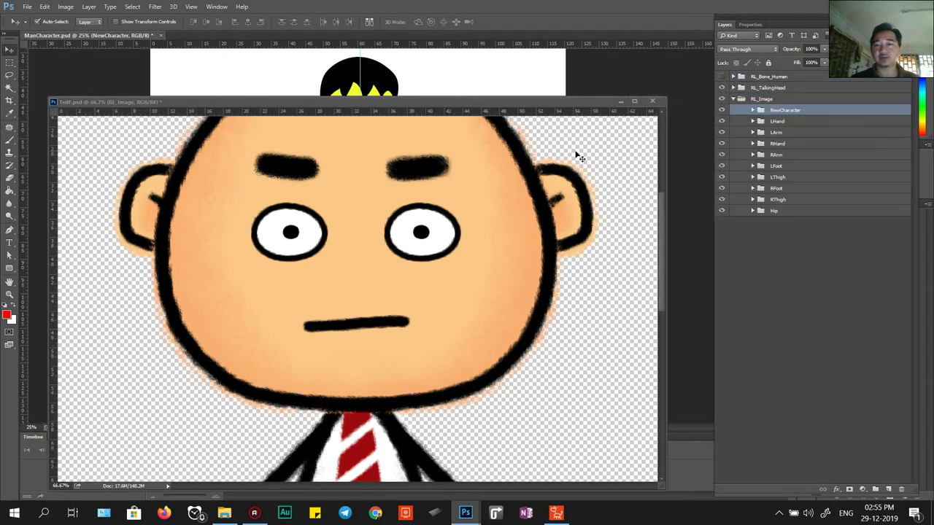
pyautogui.moveTo(766, 109); pyautogui.dragTo(768, 77)
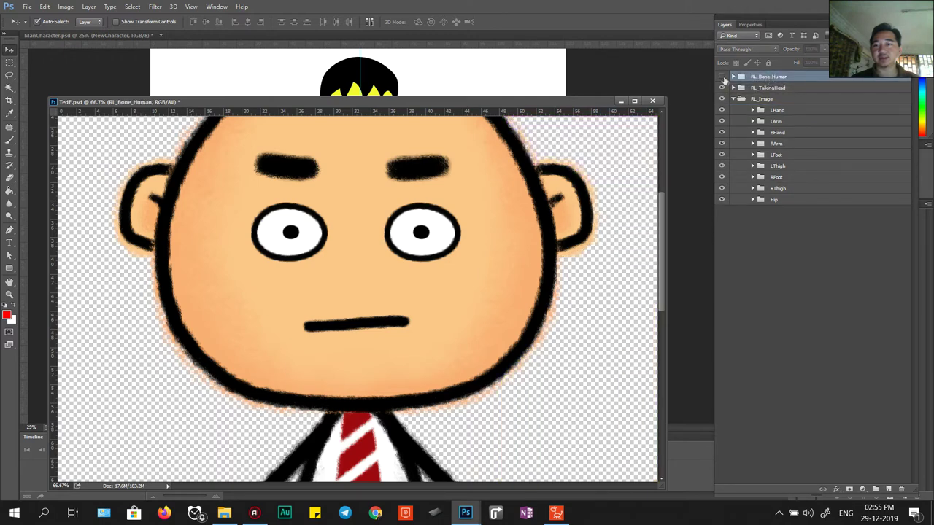
# Step: Close the ManCharacter document and save its changes
pyautogui.click(721, 77)
pyautogui.click(722, 78)
pyautogui.click(161, 35)
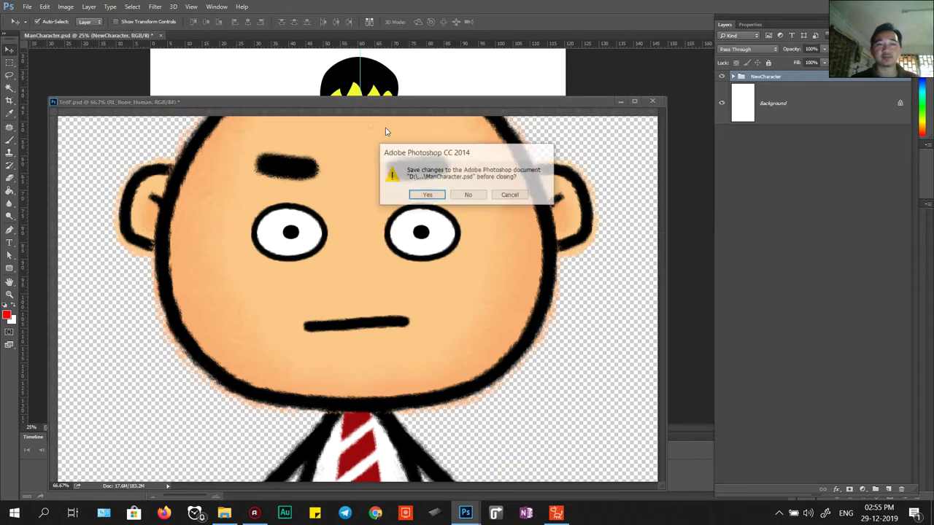
pyautogui.click(427, 195)
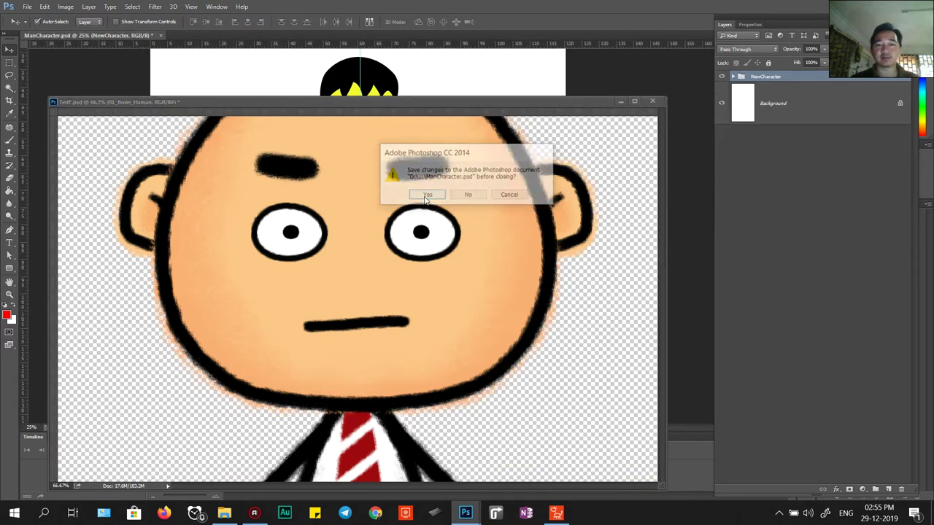
# Step: Dock the TedF.psd window, fit the whole figure in view and make the RL_Bone_Human group visible
pyautogui.moveTo(412, 99); pyautogui.dragTo(420, 56)
pyautogui.click(721, 77)
pyautogui.click(721, 77)
pyautogui.moveTo(526, 57); pyautogui.dragTo(521, 33)
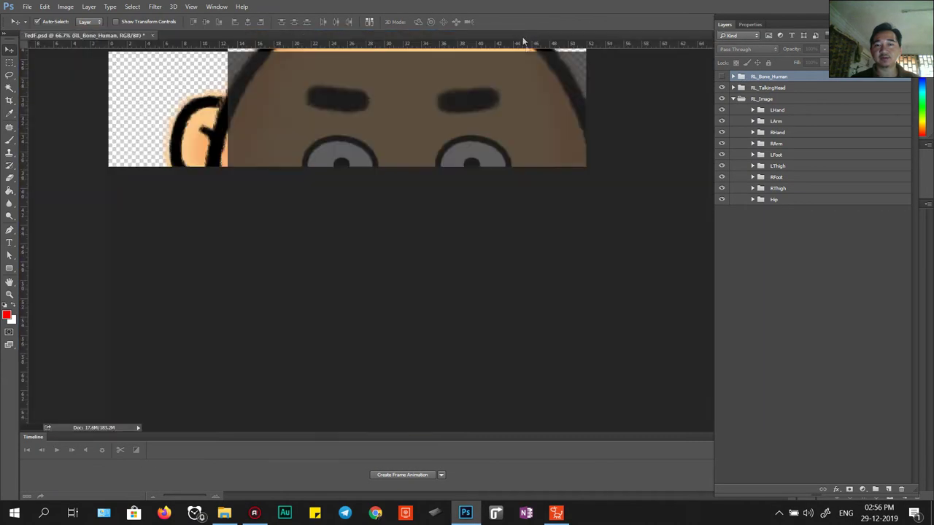
pyautogui.hotkey('ctrl', '-')
pyautogui.hotkey('ctrl', '-')
pyautogui.hotkey('ctrl', '-')
pyautogui.hotkey('ctrl', '-')
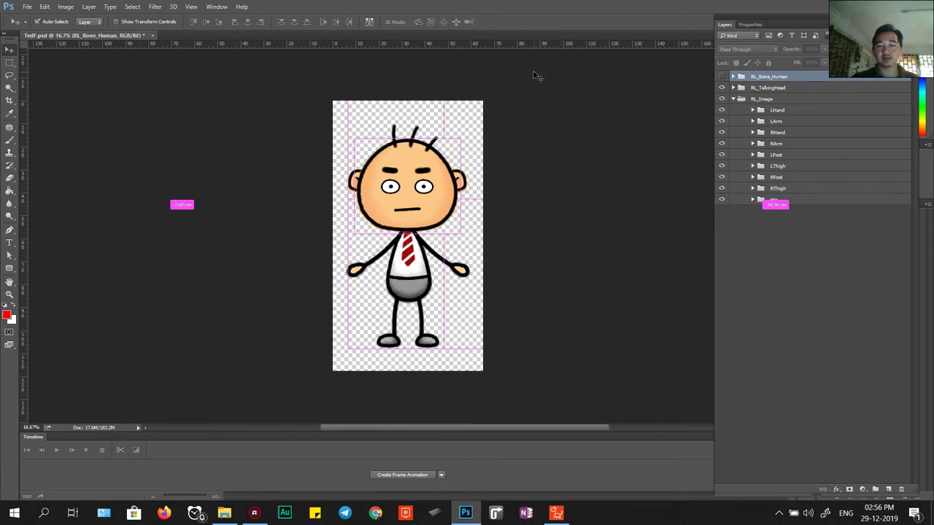
pyautogui.click(722, 76)
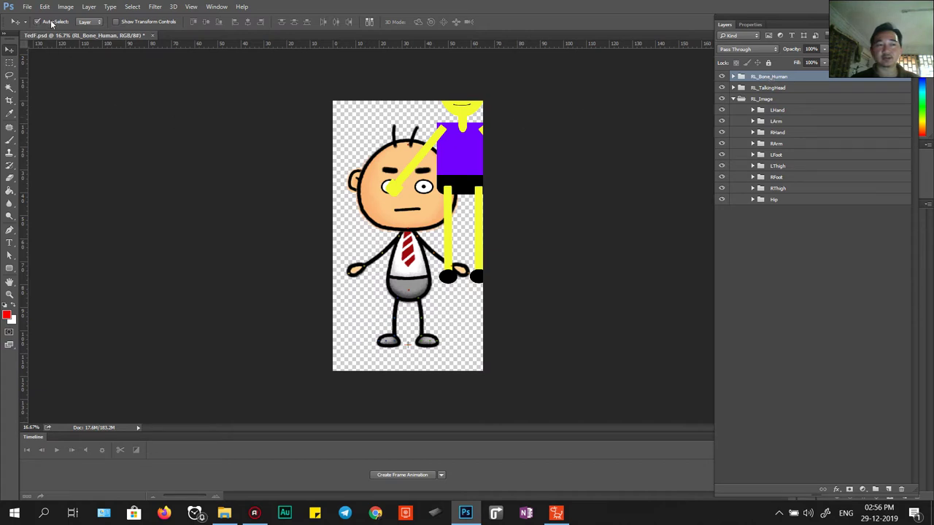
# Step: Try moving the whole RL_Bone_Human group over the template figure, and undo the move
pyautogui.moveTo(305, 149); pyautogui.dragTo(264, 202)
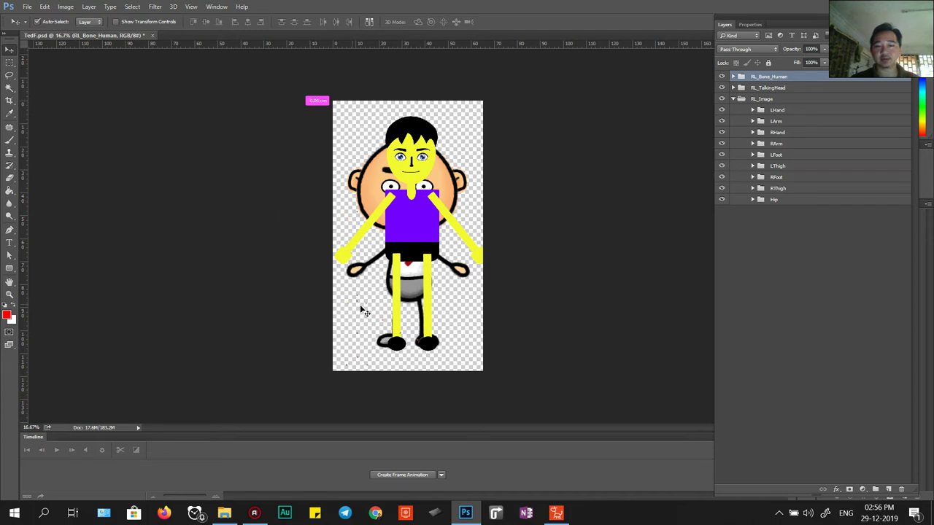
pyautogui.hotkey('ctrl', 'z')
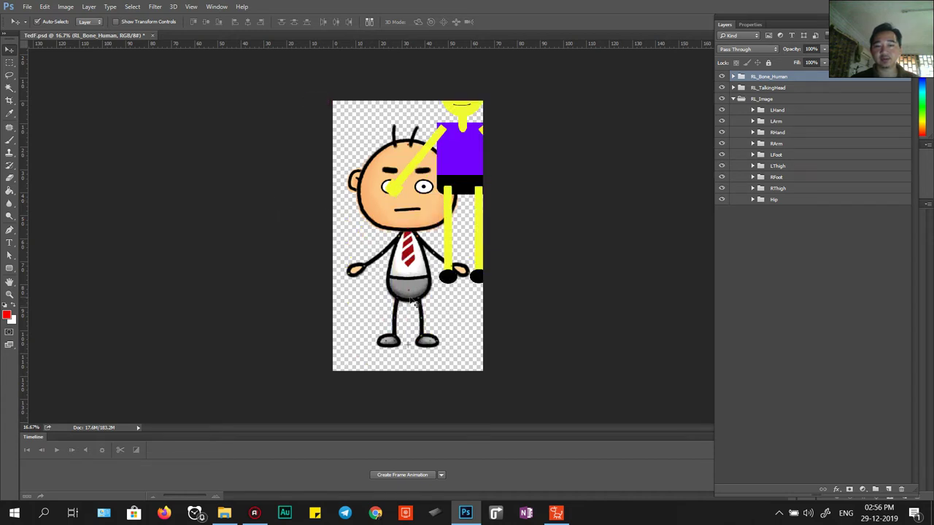
# Step: Hide the RL_TalkingHead and RL_Image groups with all RL_Image subgroups, and select the RL_Bone_Human group
pyautogui.click(759, 90)
pyautogui.click(762, 98)
pyautogui.click(775, 121)
pyautogui.moveTo(721, 87); pyautogui.dragTo(721, 200)
pyautogui.click(769, 76)
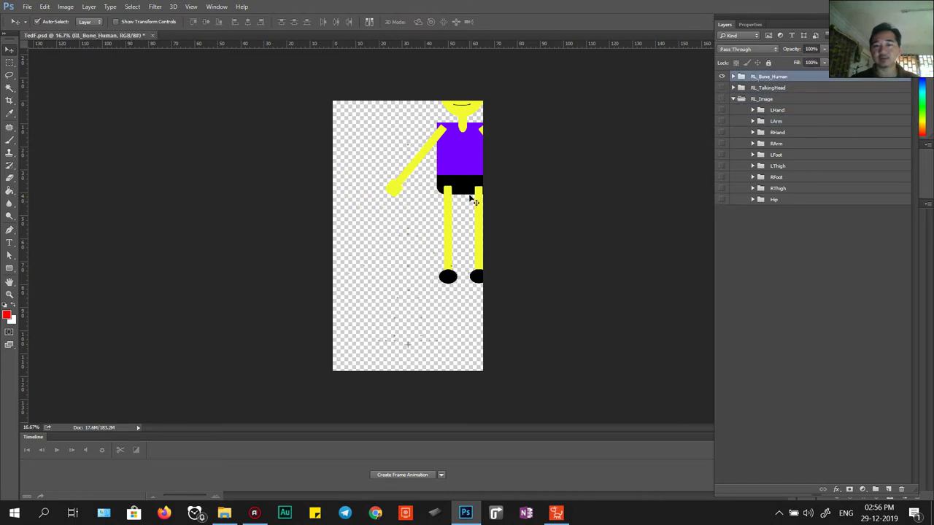
# Step: Try shifting the RL_Bone_Human group slightly, undo the move, and view the bone layers inside the group
pyautogui.moveTo(382, 184); pyautogui.dragTo(375, 193)
pyautogui.hotkey('ctrl', 'z')
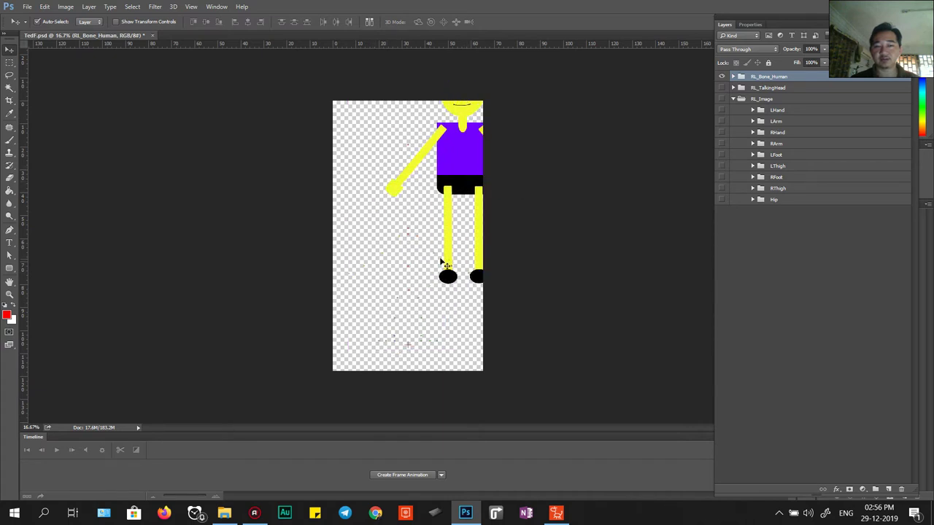
pyautogui.click(733, 76)
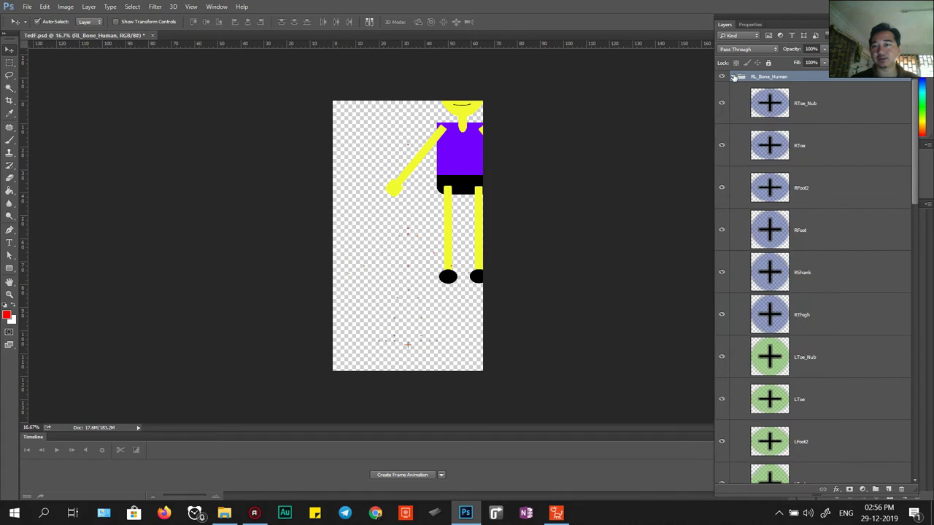
pyautogui.click(733, 76)
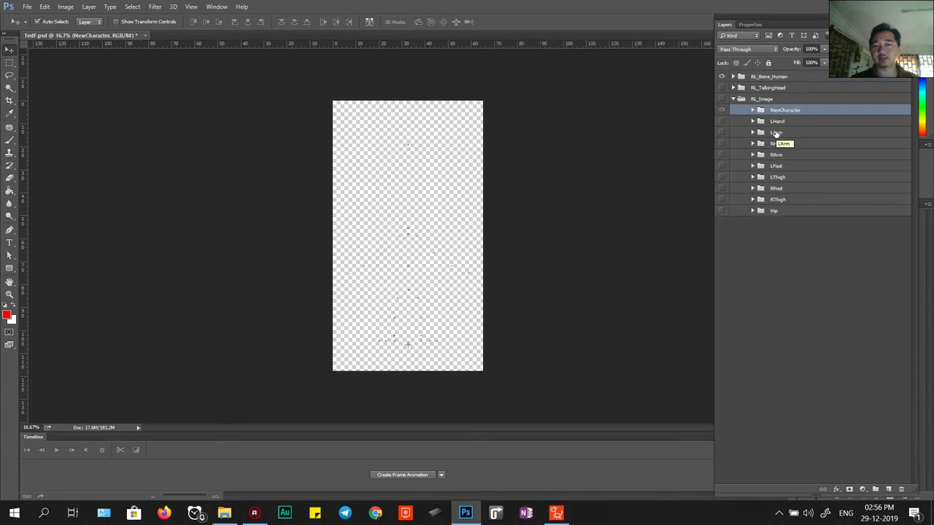
# Step: Move the NewCharacter group out of RL_Image to the top of the layer stack, above RL_Bone_Human
pyautogui.click(753, 110)
pyautogui.click(753, 111)
pyautogui.click(753, 111)
pyautogui.click(752, 111)
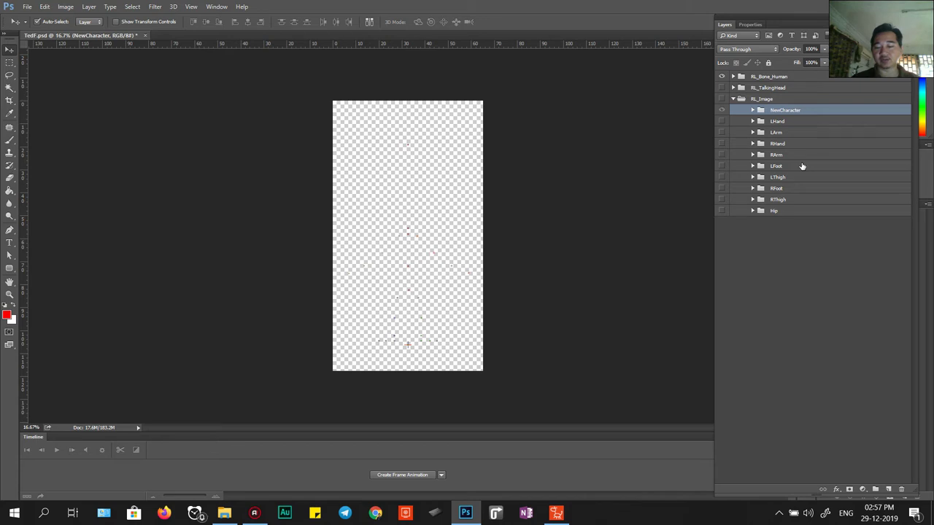
pyautogui.hotkey('ctrl', ']')
pyautogui.hotkey('ctrl', ']')
pyautogui.hotkey('ctrl', ']')
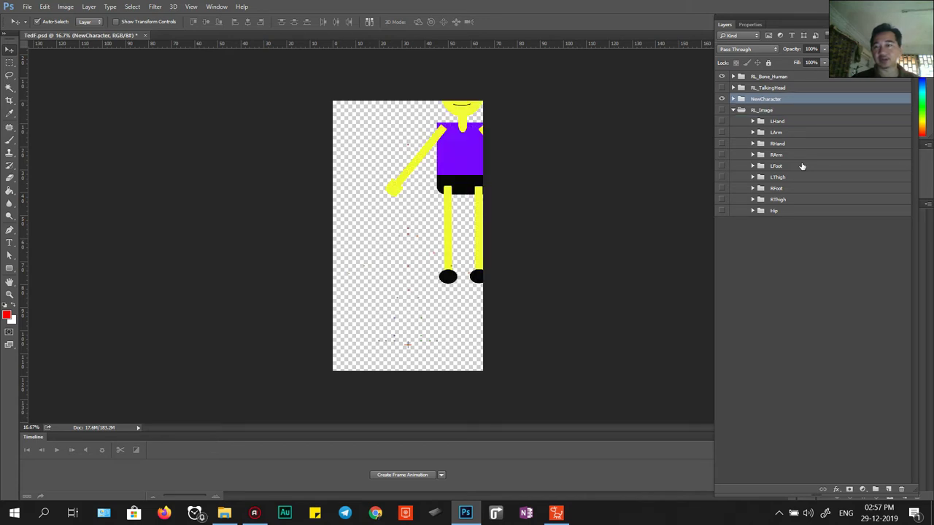
pyautogui.moveTo(755, 77)
pyautogui.mouseDown()
pyautogui.moveTo(757, 92)
pyautogui.moveTo(758, 76)
pyautogui.mouseUp()
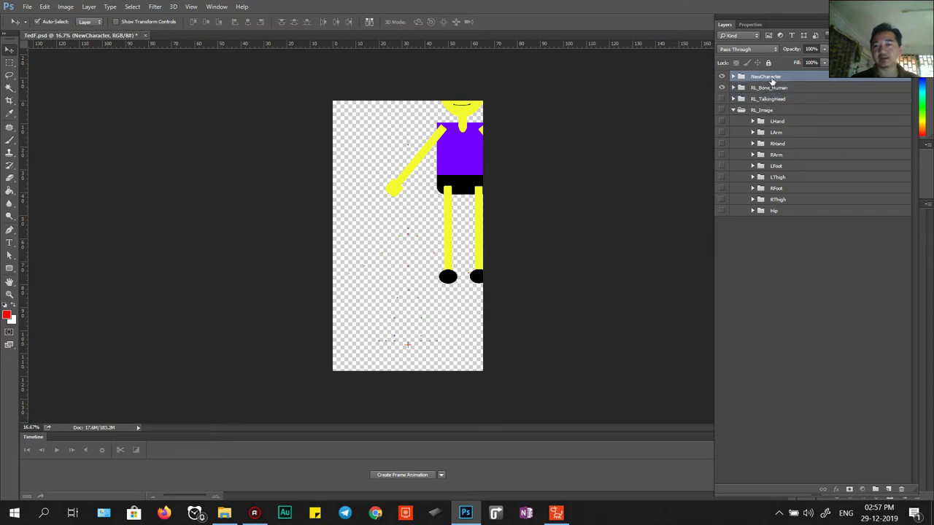
# Step: Center the NewCharacter figure on the canvas and make RL_TalkingHead and RL_Image with all its subgroups visible
pyautogui.press('ctrl')
pyautogui.moveTo(577, 142); pyautogui.dragTo(541, 149)
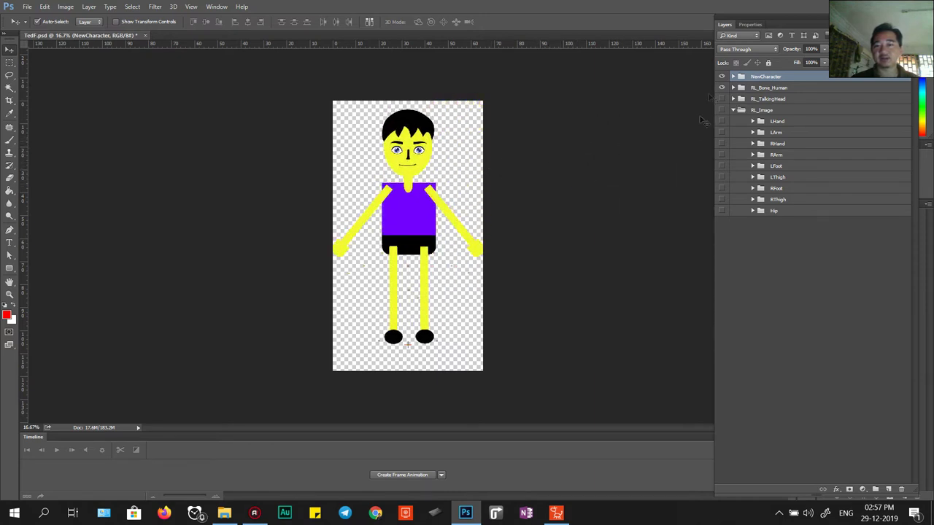
pyautogui.click(721, 98)
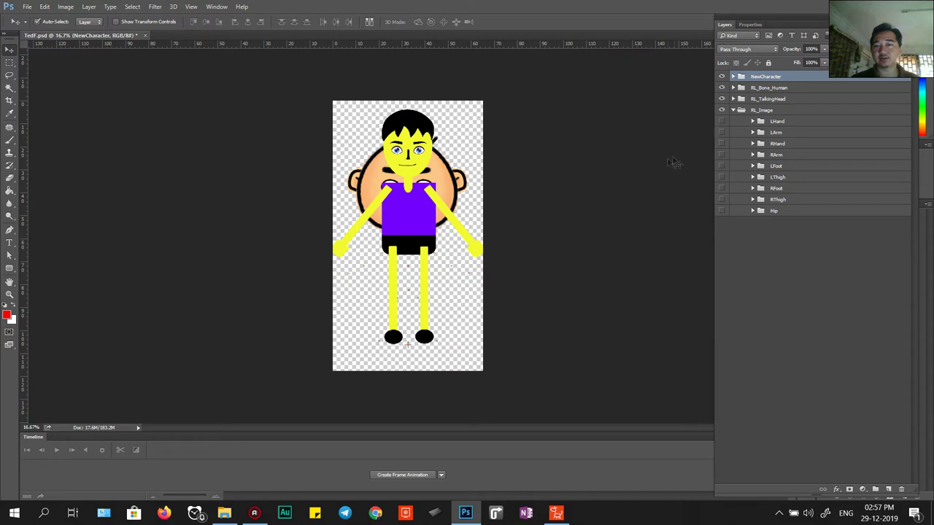
pyautogui.moveTo(724, 135); pyautogui.dragTo(721, 210)
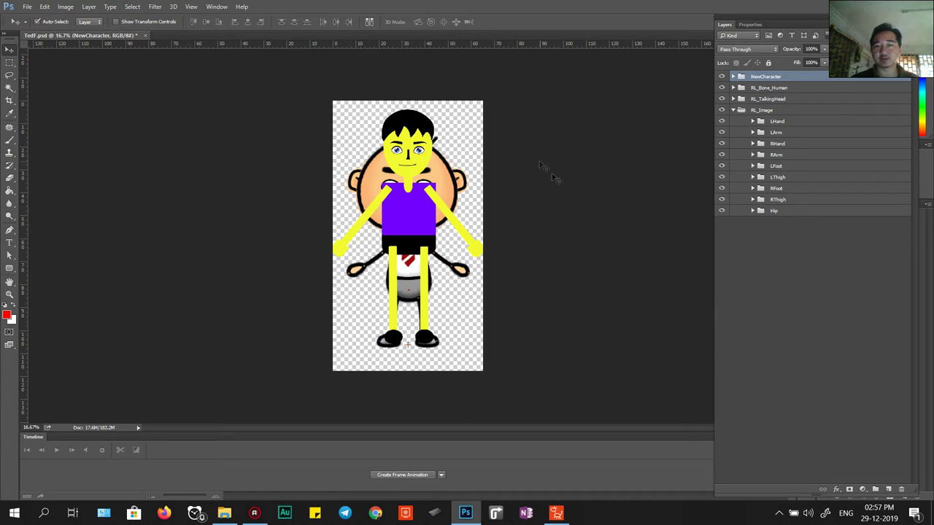
# Step: Hide the RL_Bone_Human group, keep RL_TalkingHead visible, and select the NewCharacter group
pyautogui.press('ctrl')
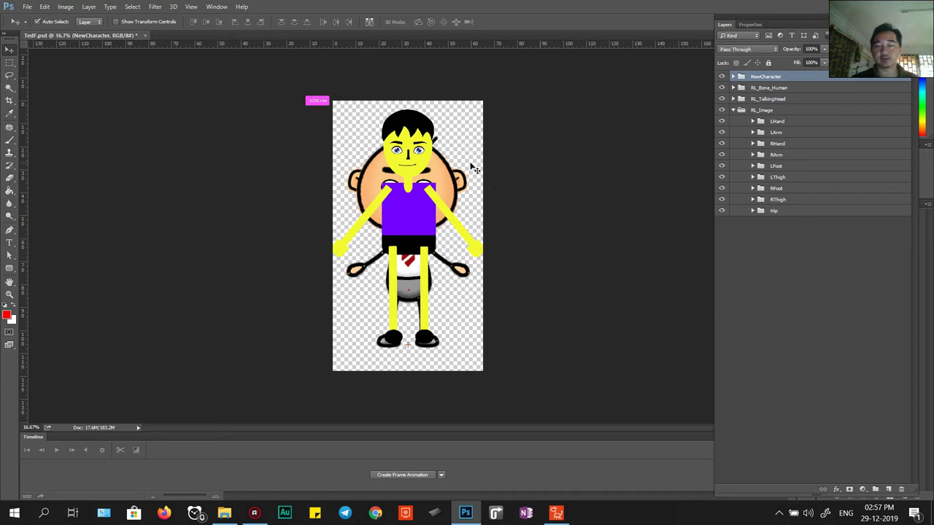
pyautogui.keyDown('ctrl'); pyautogui.click(752, 76); pyautogui.keyUp('ctrl')
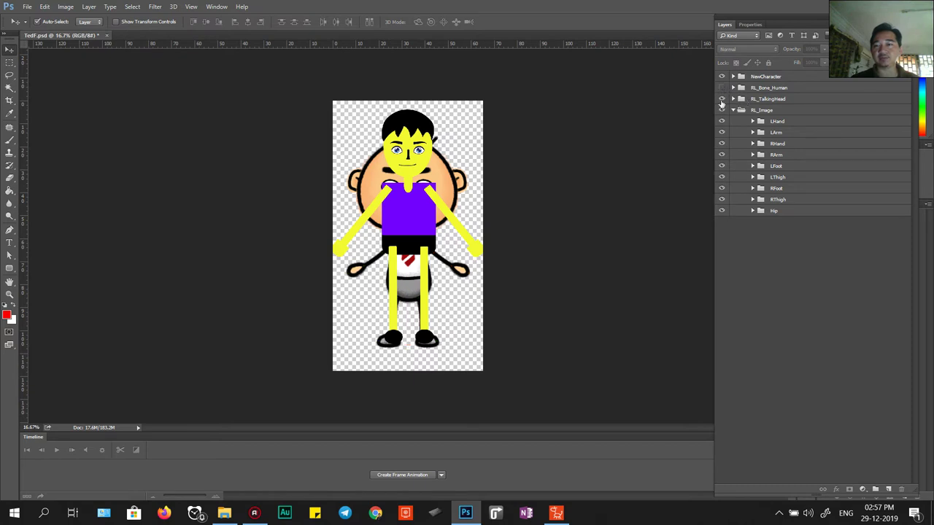
pyautogui.click(723, 99)
pyautogui.click(722, 99)
pyautogui.click(755, 77)
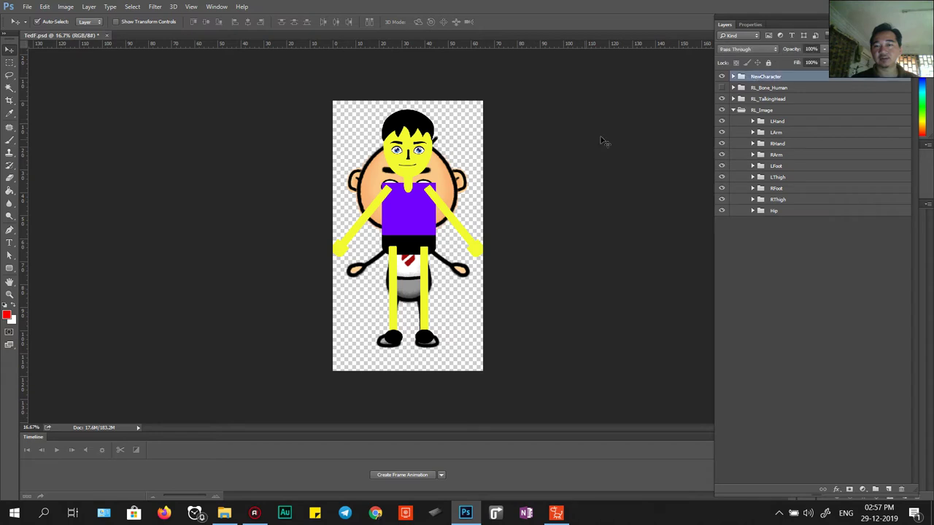
# Step: Collapse and select the NewCharacter group, and hide the RL_Image group with all its subgroups
pyautogui.press('ctrl')
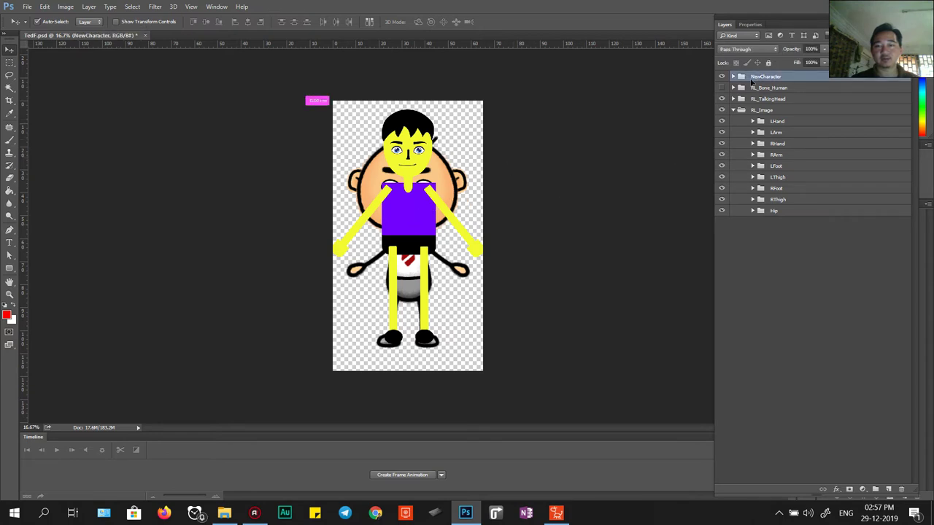
pyautogui.hotkey('ctrl', 'z')
pyautogui.scroll(3, 805, 195)
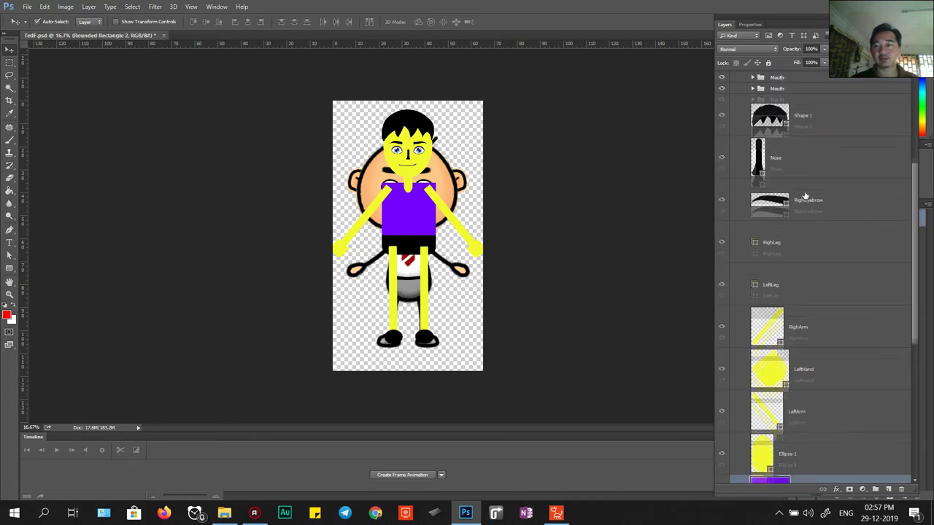
pyautogui.scroll(5, 805, 195)
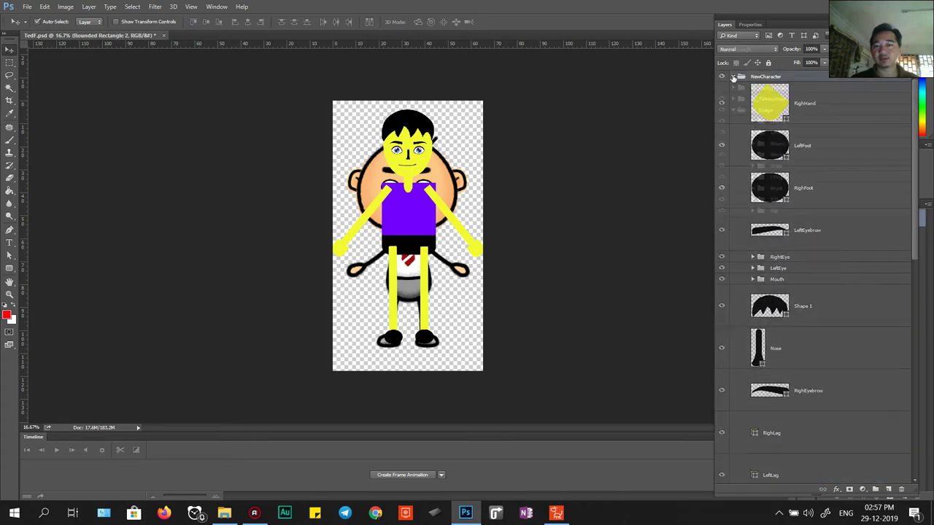
pyautogui.click(733, 77)
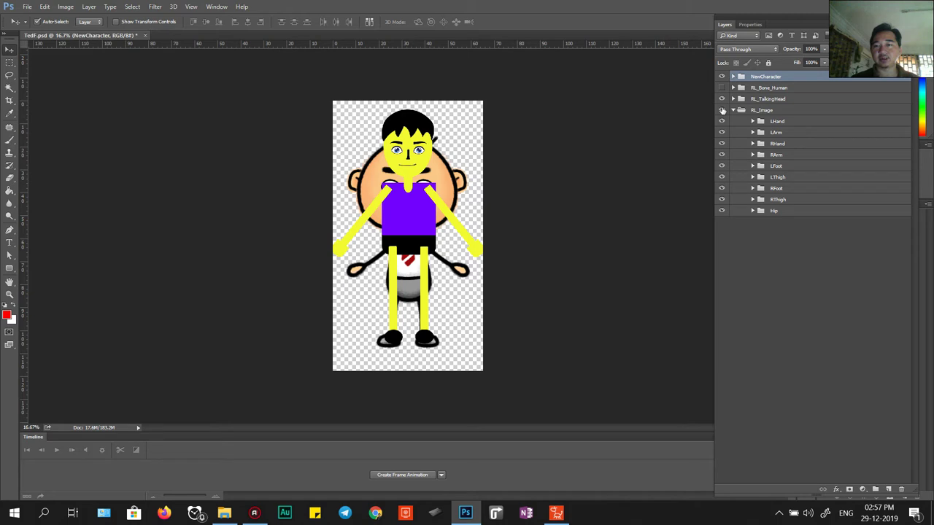
pyautogui.moveTo(723, 110); pyautogui.dragTo(722, 213)
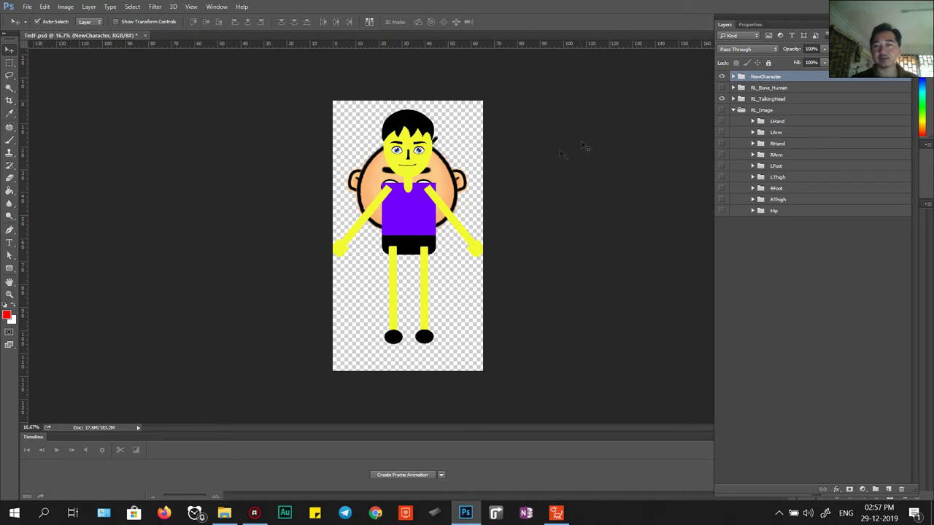
# Step: Try to move the character figure over the template's head
pyautogui.press('ctrl')
pyautogui.hotkey('alt', 'Tab')
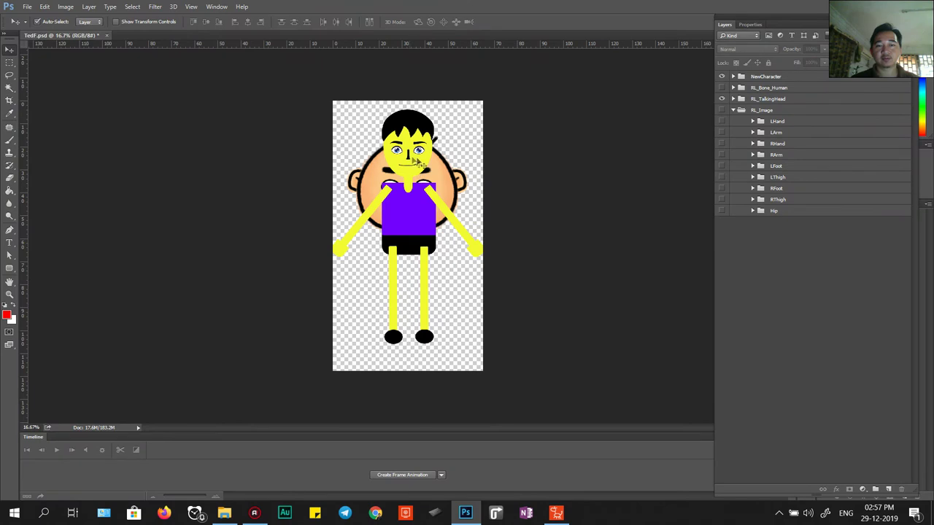
pyautogui.click(540, 152)
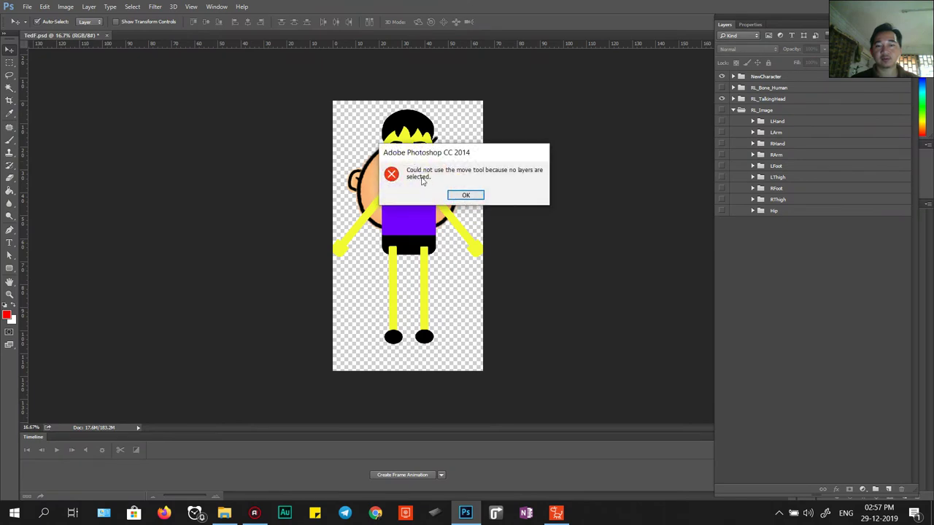
pyautogui.click(467, 197)
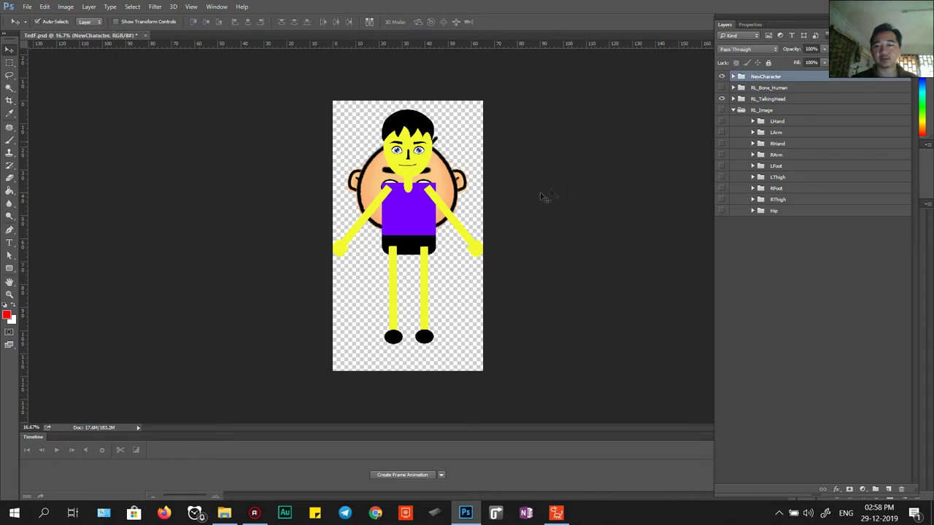
# Step: Hide the RL_TalkingHead group and keep the NewCharacter group shown
pyautogui.press('ctrl')
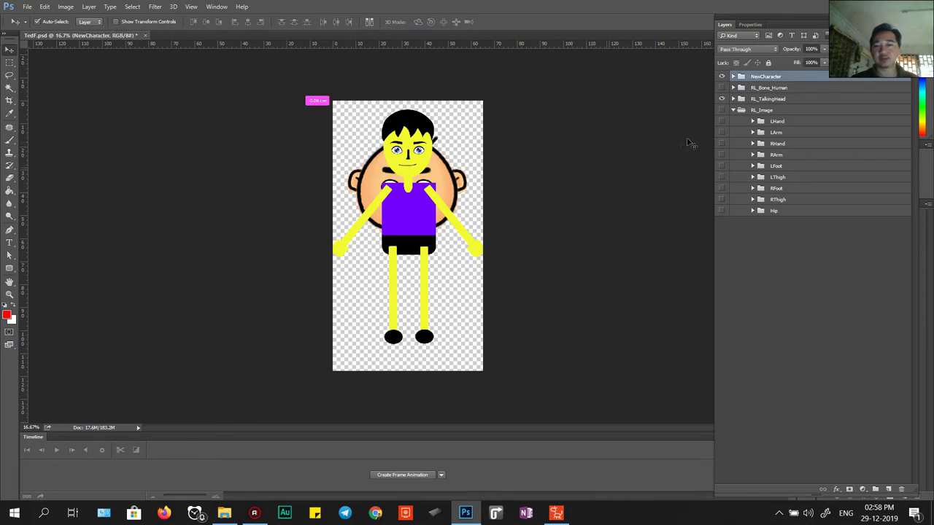
pyautogui.click(721, 99)
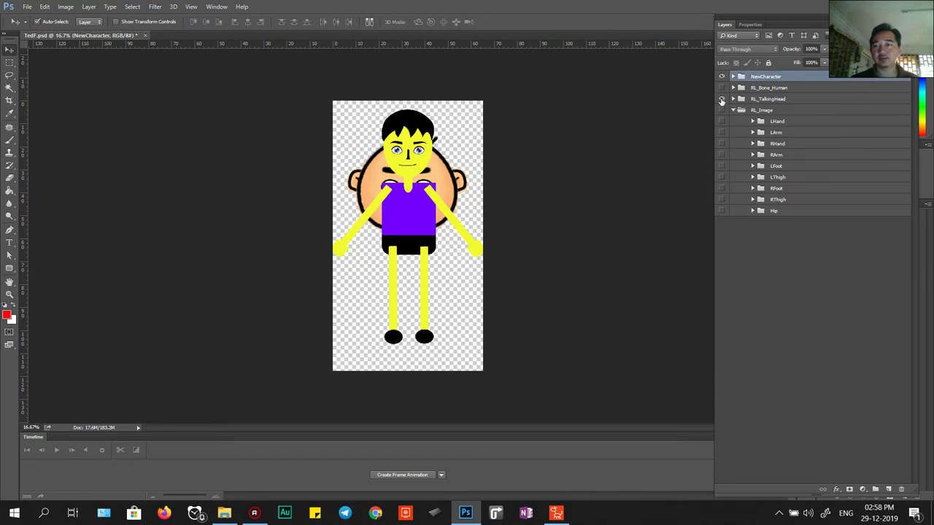
pyautogui.click(722, 99)
pyautogui.press('ctrl')
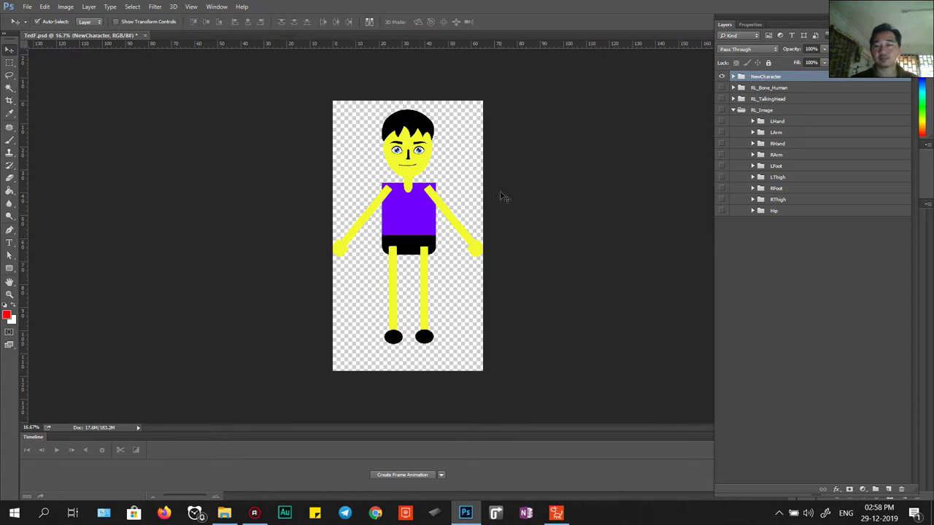
pyautogui.click(722, 76)
pyautogui.click(721, 77)
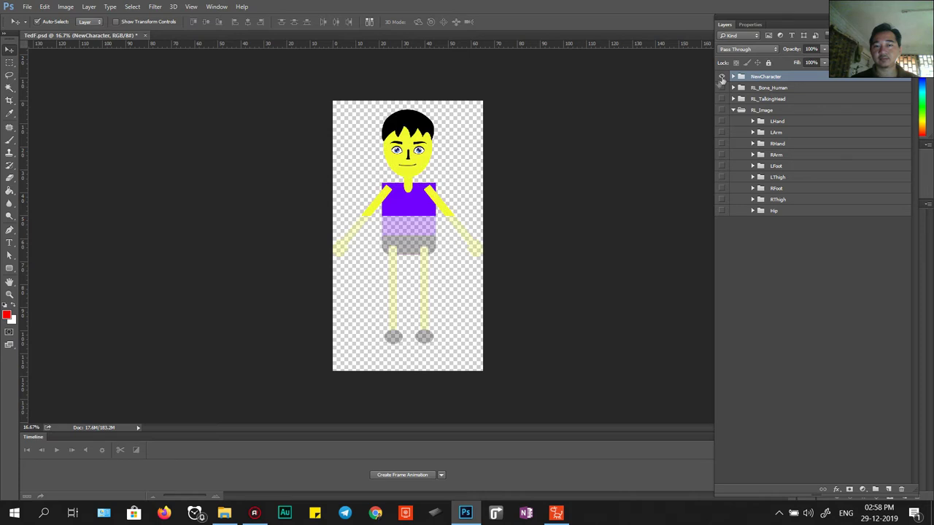
# Step: Move the whole NewCharacter group slightly down the canvas with Free Transform
pyautogui.hotkey('ctrl', 't')
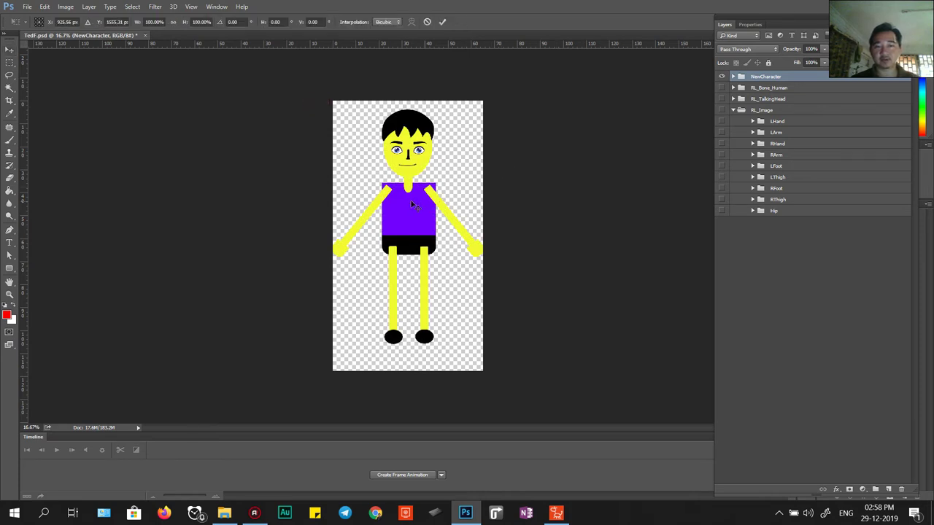
pyautogui.moveTo(416, 208); pyautogui.dragTo(413, 217)
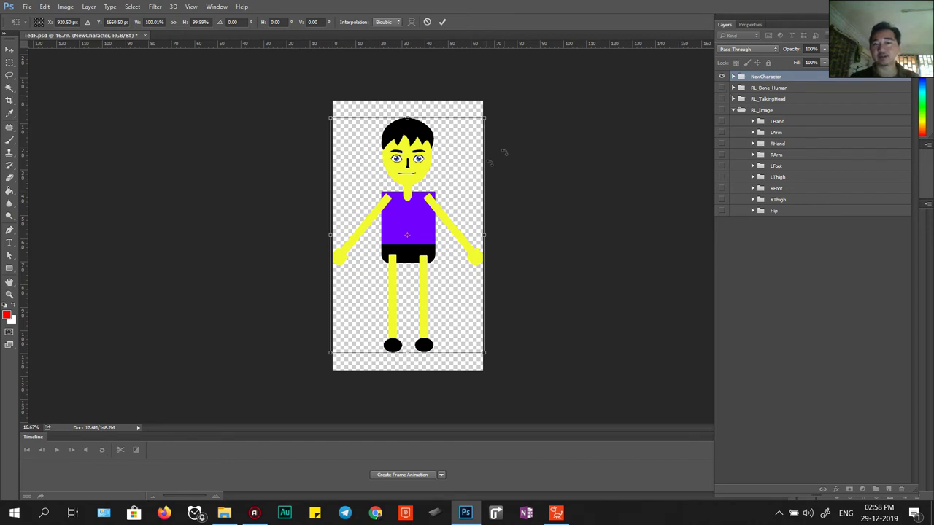
pyautogui.press('Return')
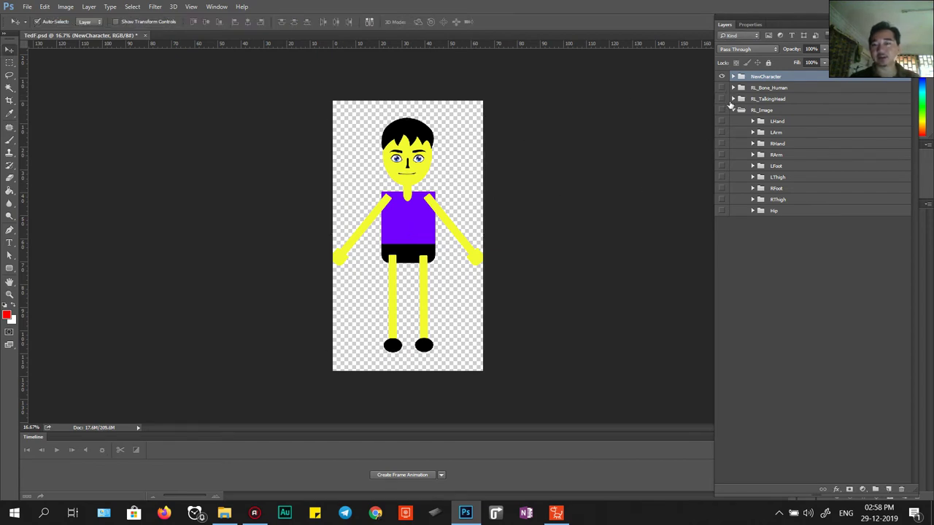
# Step: Show the RL_Bone_Human, RL_TalkingHead and RL_Image groups with their subgroups, and shift NewCharacter slightly further down over the template character
pyautogui.moveTo(722, 97); pyautogui.dragTo(721, 183)
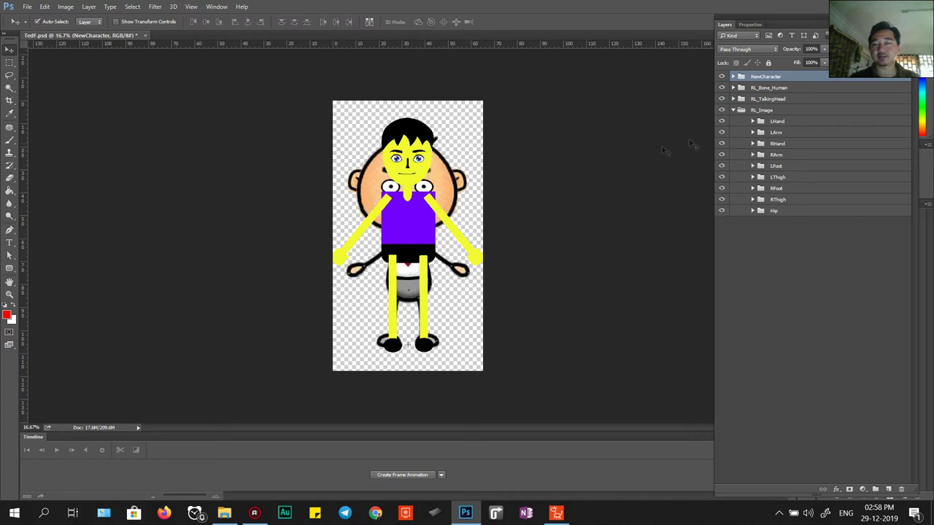
pyautogui.press('ctrl')
pyautogui.hotkey('ctrl', 't')
pyautogui.moveTo(406, 215); pyautogui.dragTo(404, 220)
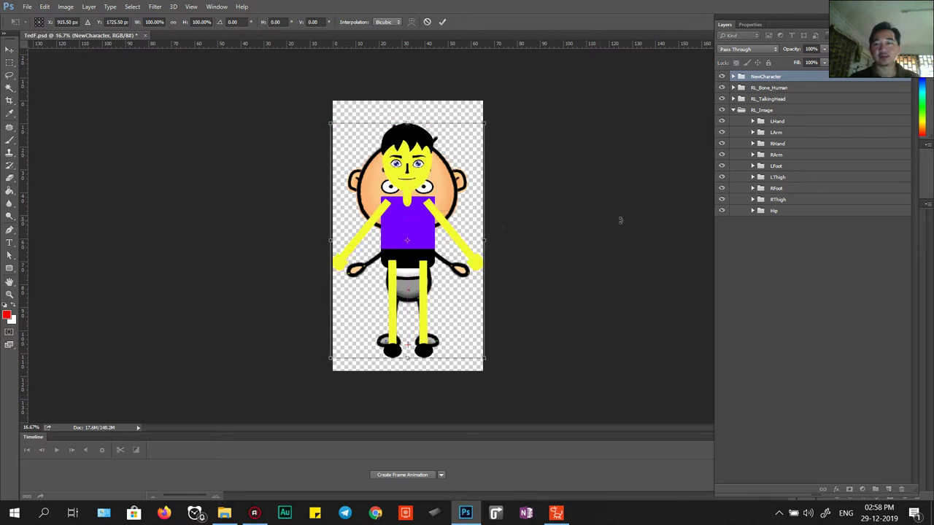
pyautogui.press('Return')
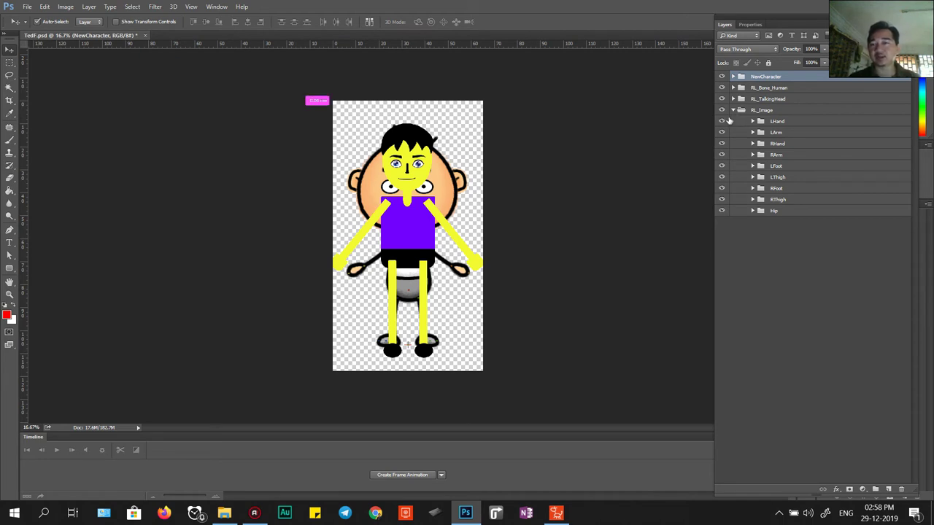
# Step: Locate the RighHand layer in NewCharacter and expand the matching RHand group inside RL_Image
pyautogui.hotkey('ctrl', '+')
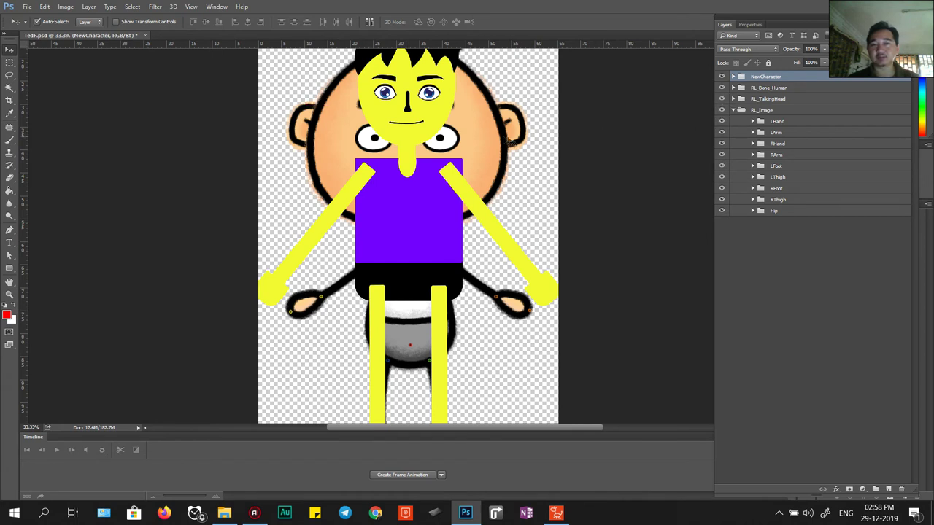
pyautogui.click(733, 77)
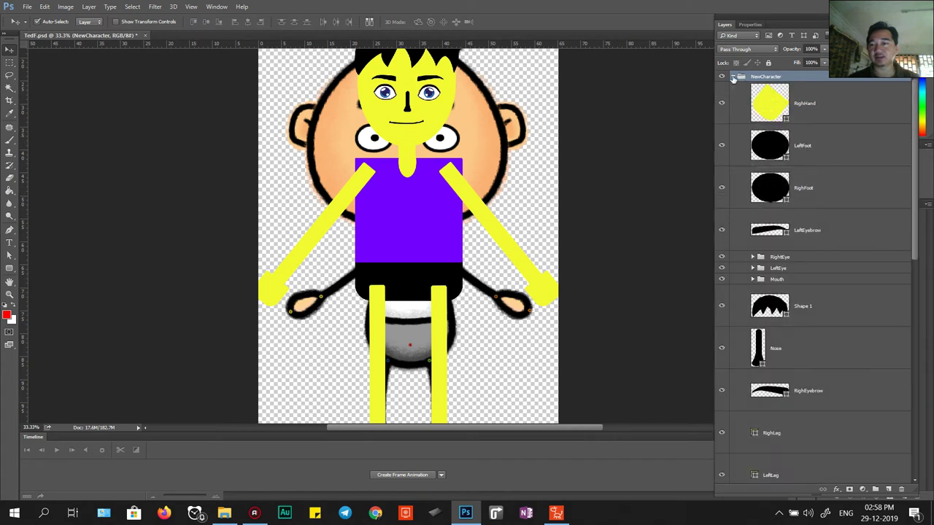
pyautogui.click(774, 104)
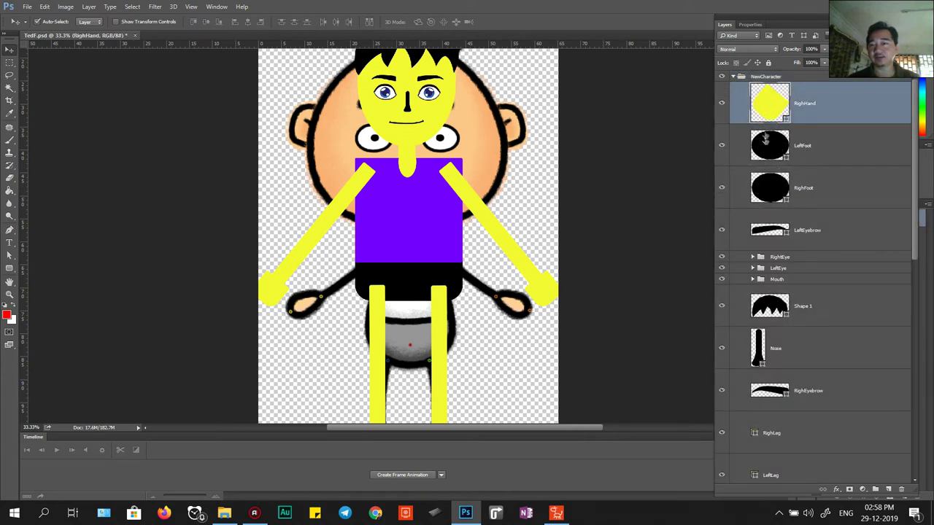
pyautogui.click(733, 77)
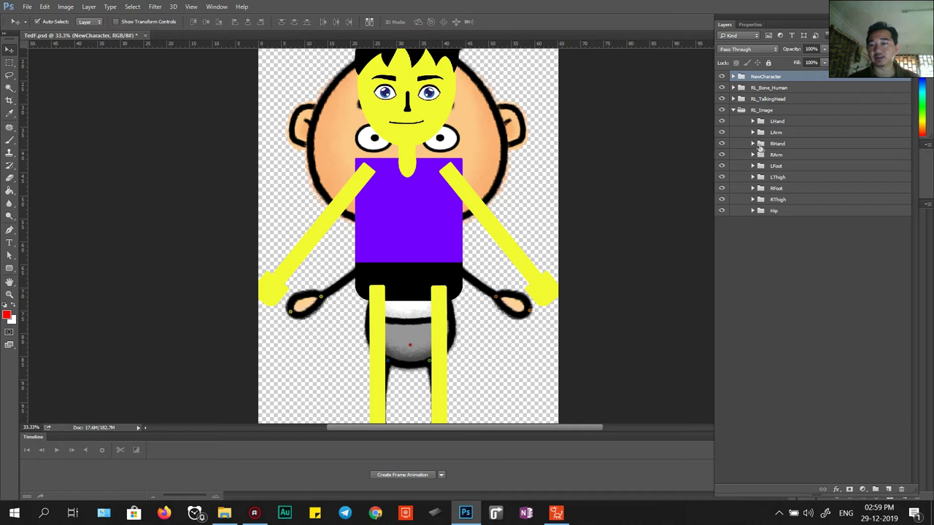
pyautogui.click(753, 144)
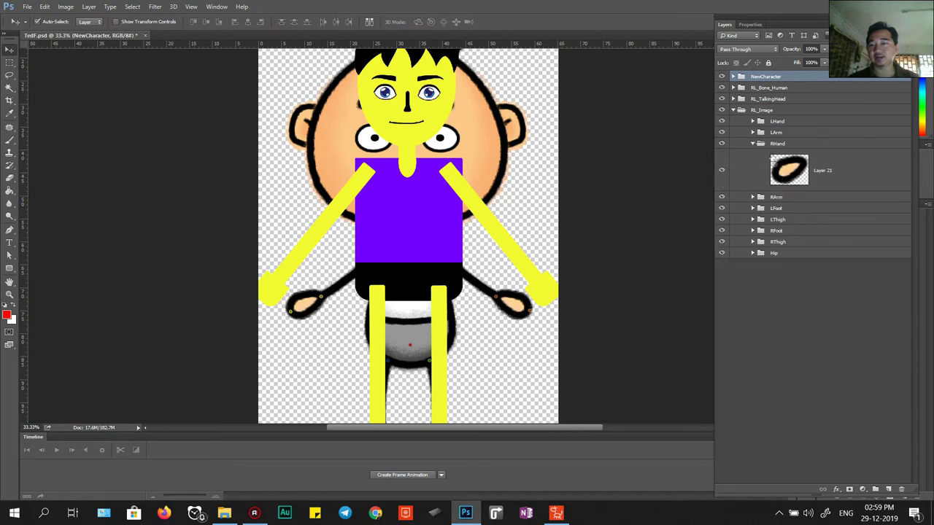
# Step: Move the RighHand layer from NewCharacter into RL_Image's RHand group and delete the original Layer 21 there
pyautogui.click(733, 77)
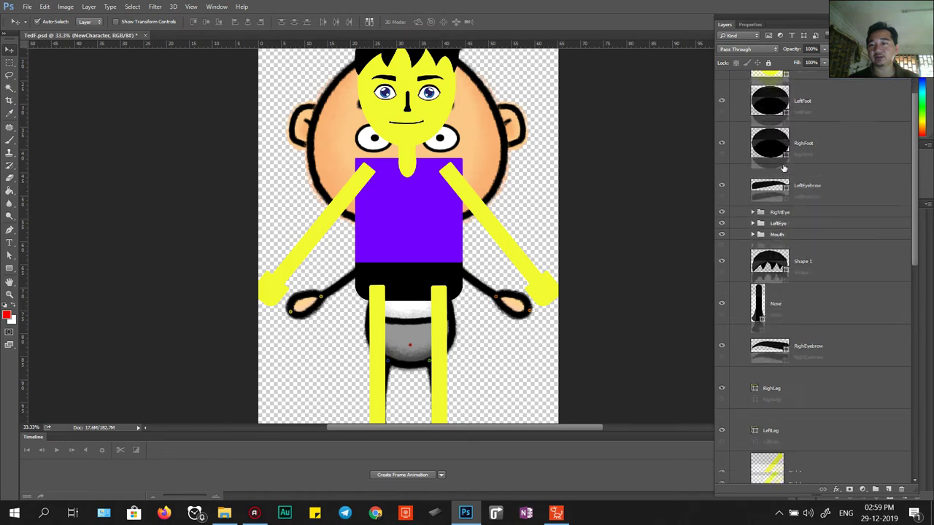
pyautogui.click(733, 78)
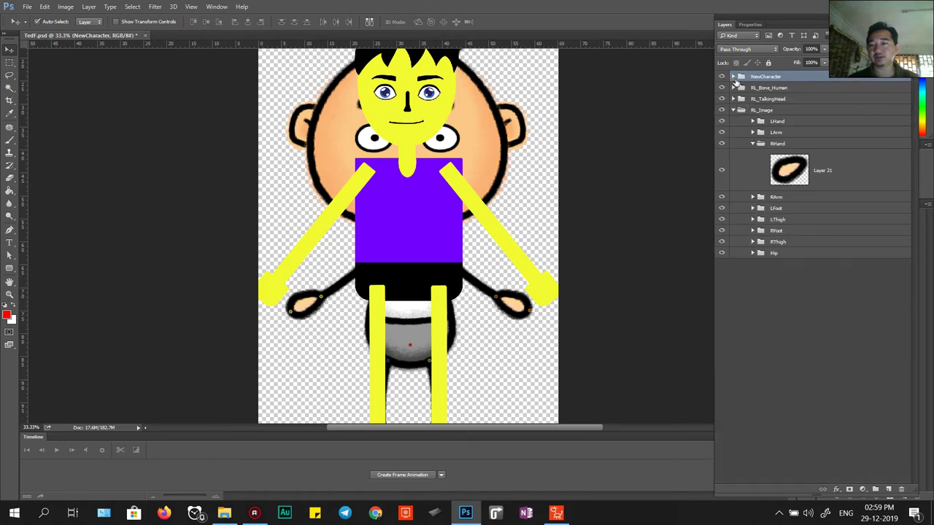
pyautogui.click(734, 77)
pyautogui.moveTo(763, 24); pyautogui.dragTo(719, 18)
pyautogui.moveTo(733, 103); pyautogui.dragTo(762, 392)
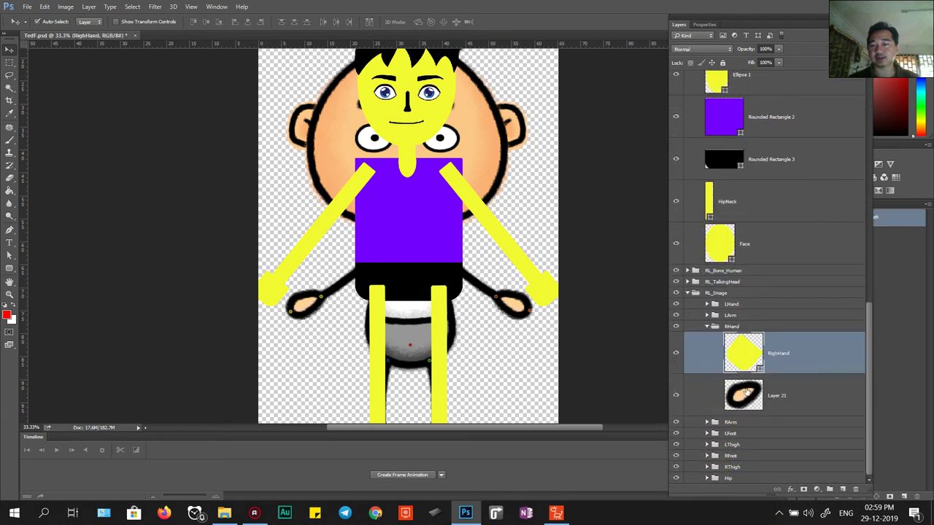
pyautogui.click(732, 394)
pyautogui.press('Delete')
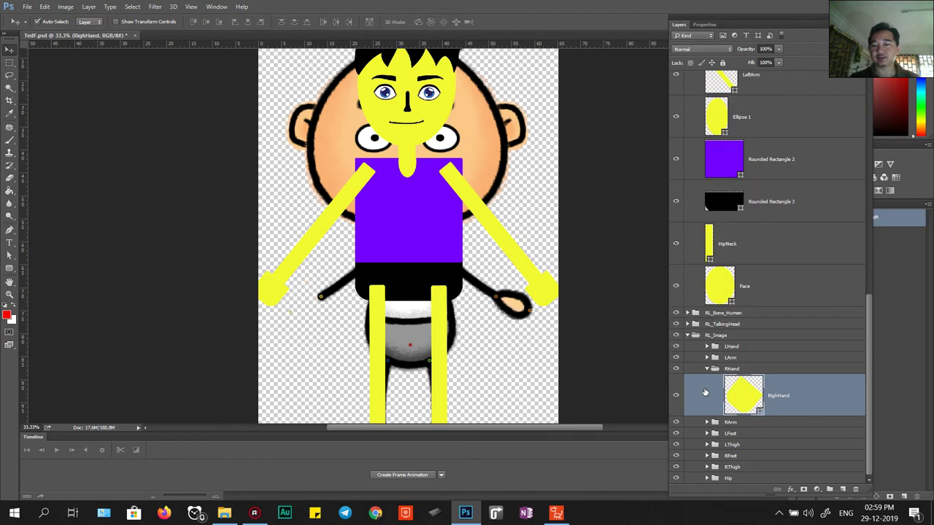
# Step: Expand the RL_TalkingHead group down to the Normal subgroup of Center's Face group
pyautogui.scroll(10, 746, 372)
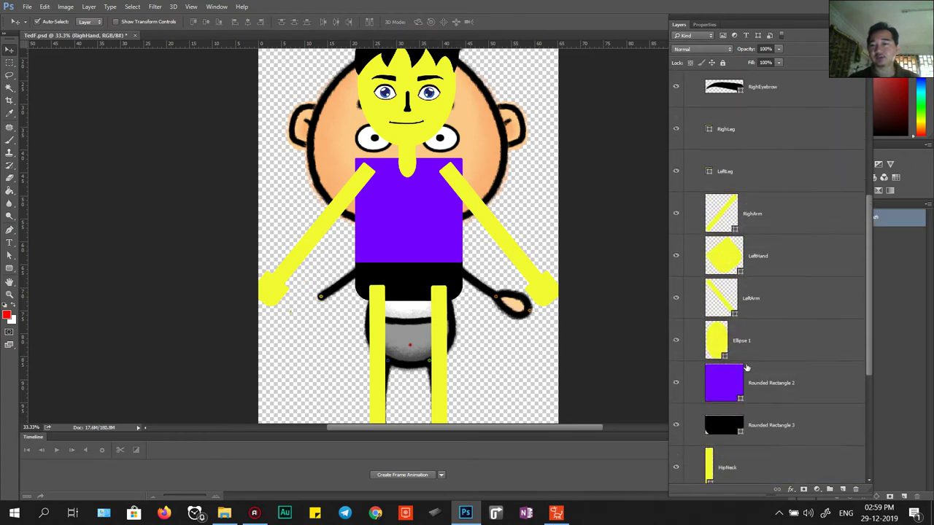
pyautogui.scroll(-10, 746, 370)
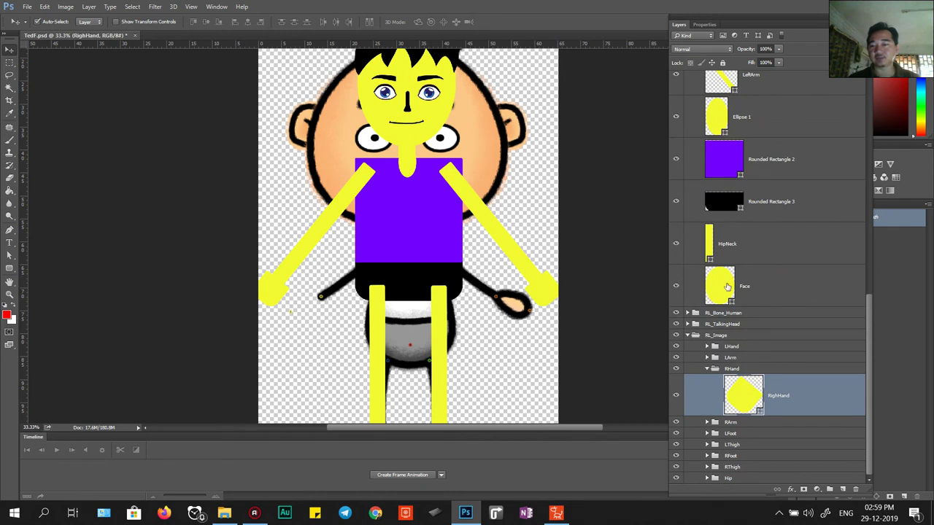
pyautogui.click(727, 287)
pyautogui.scroll(2, 725, 321)
pyautogui.scroll(-2, 722, 331)
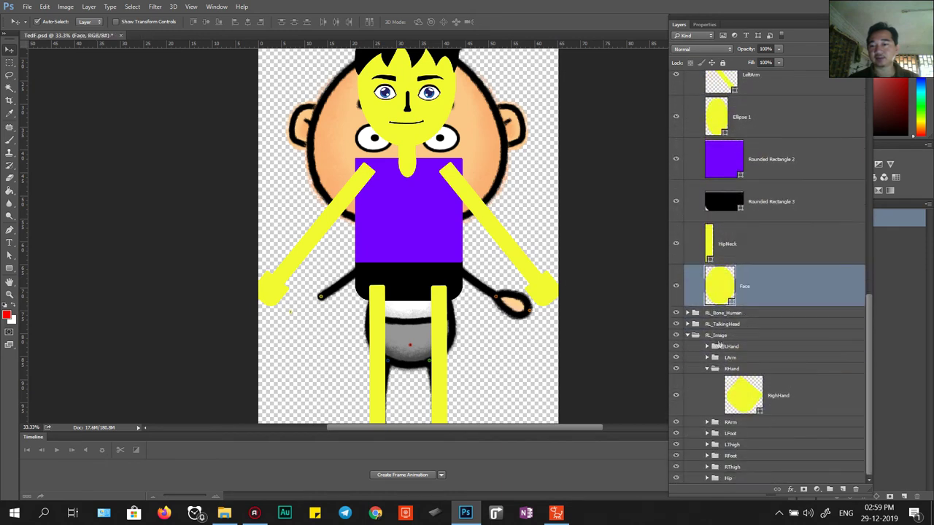
pyautogui.click(688, 324)
pyautogui.scroll(-2, 726, 349)
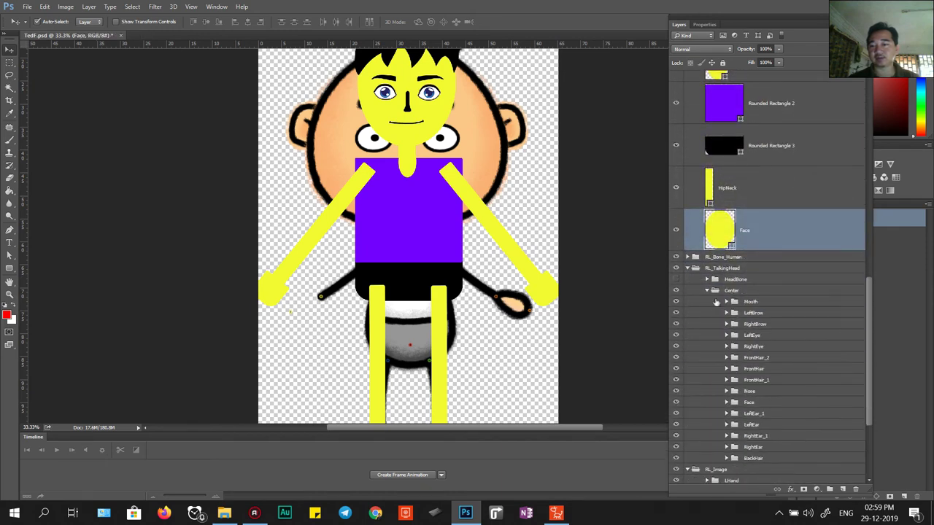
pyautogui.scroll(-2, 733, 340)
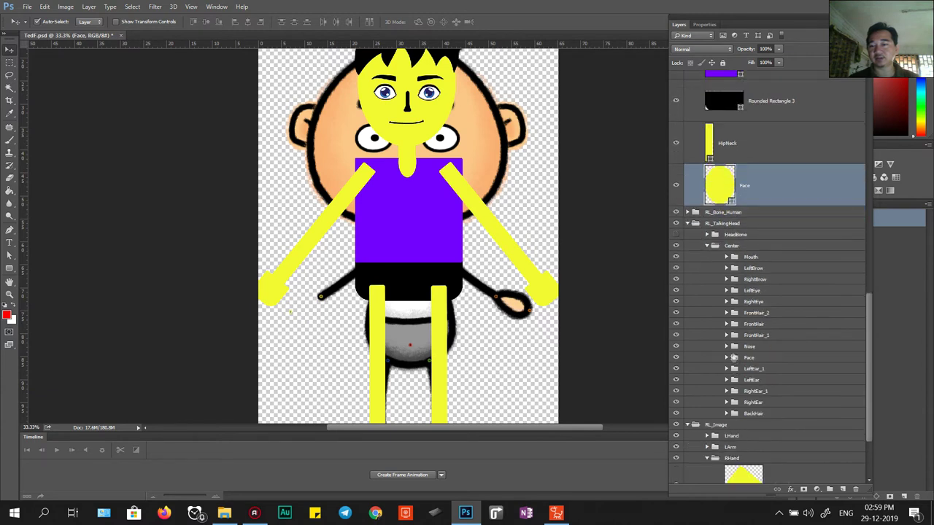
pyautogui.click(726, 357)
pyautogui.click(746, 369)
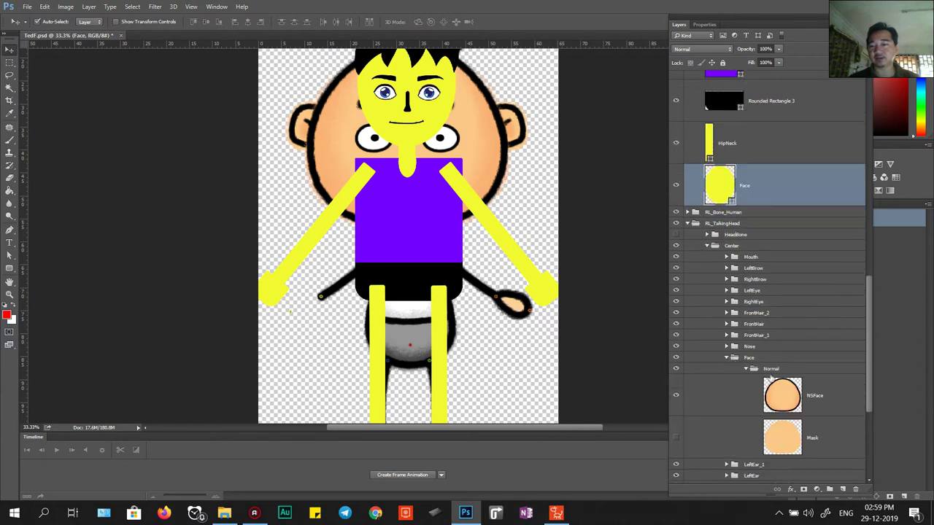
# Step: Replace the NSFace and Mask layers in RL_TalkingHead's Face > Normal group with the Face layer from NewCharacter
pyautogui.click(774, 399)
pyautogui.click(780, 440)
pyautogui.click(781, 404)
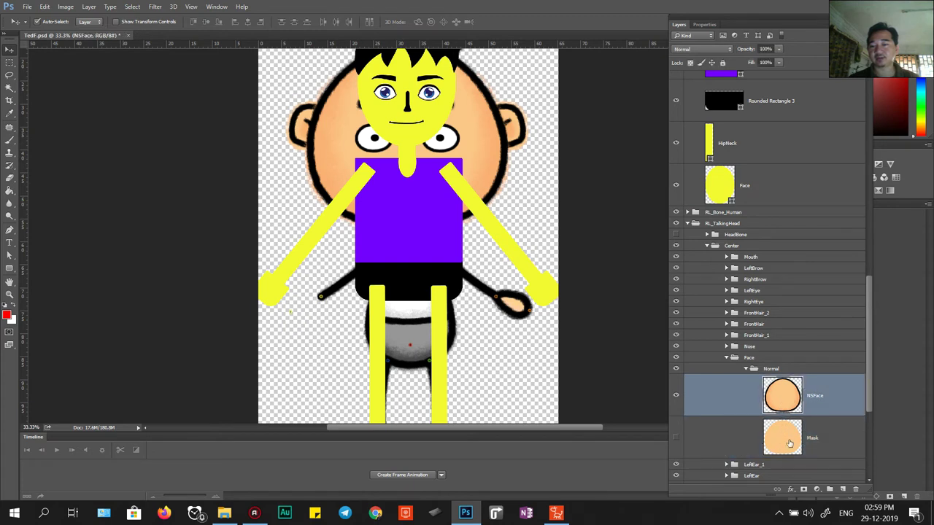
pyautogui.keyDown('shift'); pyautogui.click(788, 443); pyautogui.keyUp('shift')
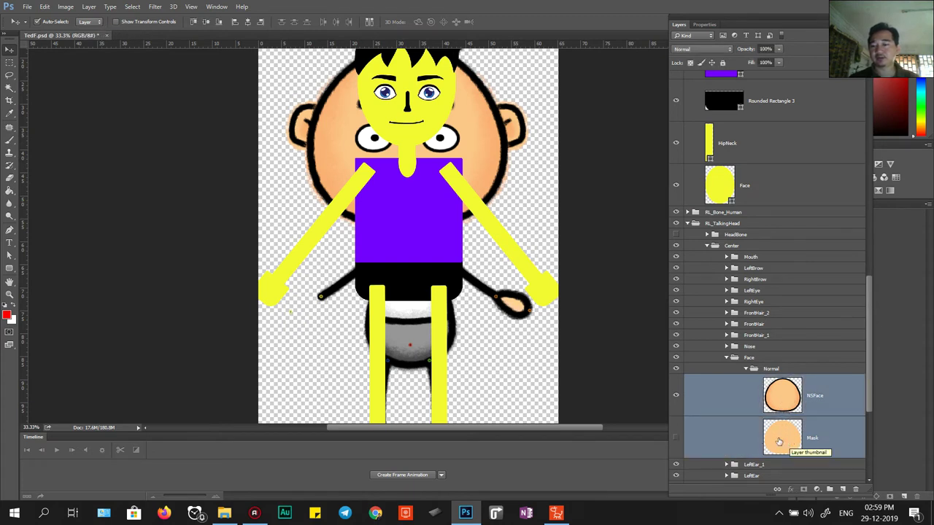
pyautogui.click(778, 405)
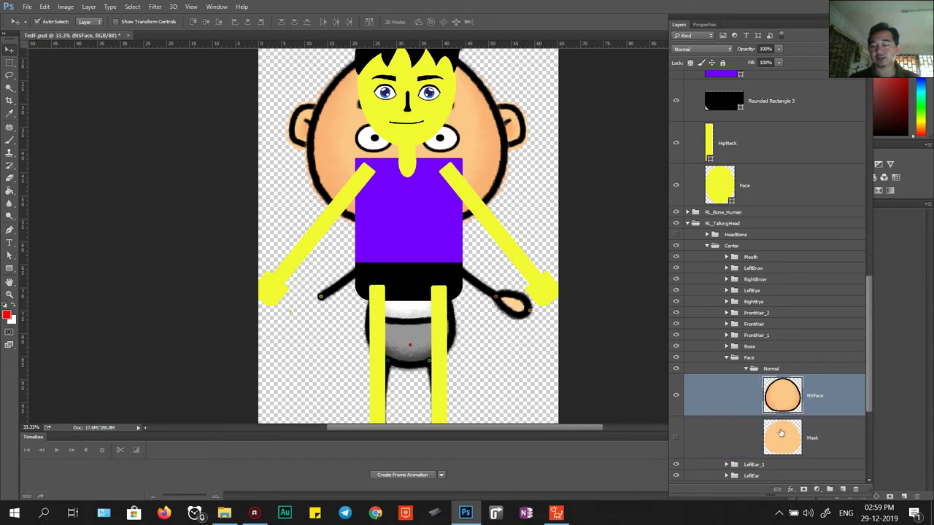
pyautogui.keyDown('shift'); pyautogui.click(782, 435); pyautogui.keyUp('shift')
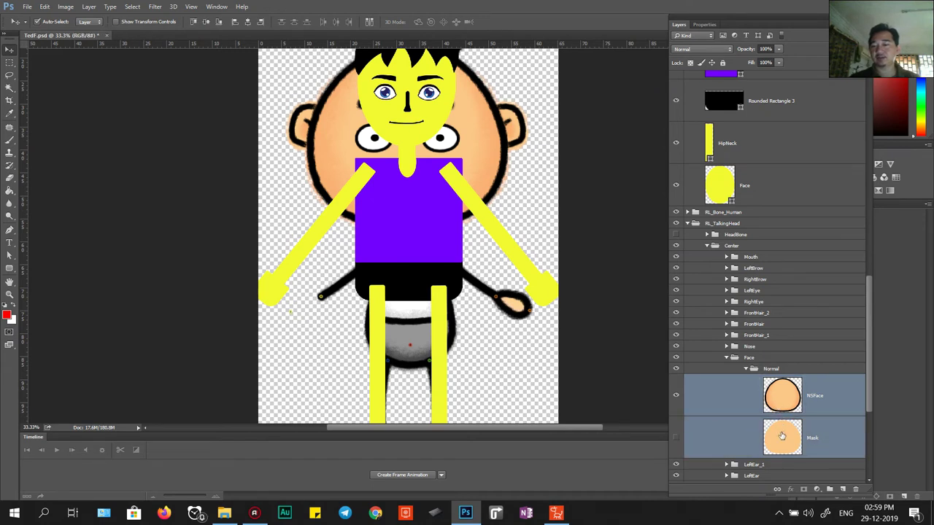
pyautogui.press('Delete')
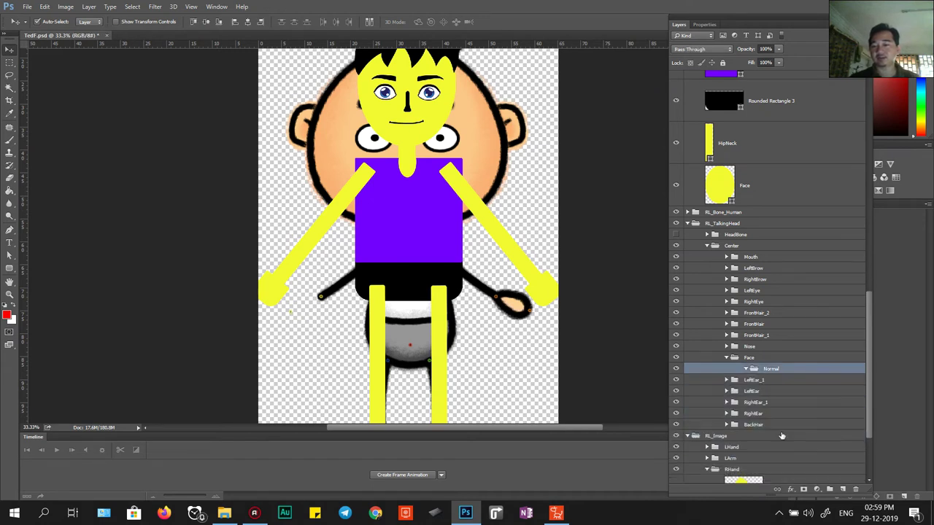
pyautogui.moveTo(731, 172); pyautogui.dragTo(780, 356)
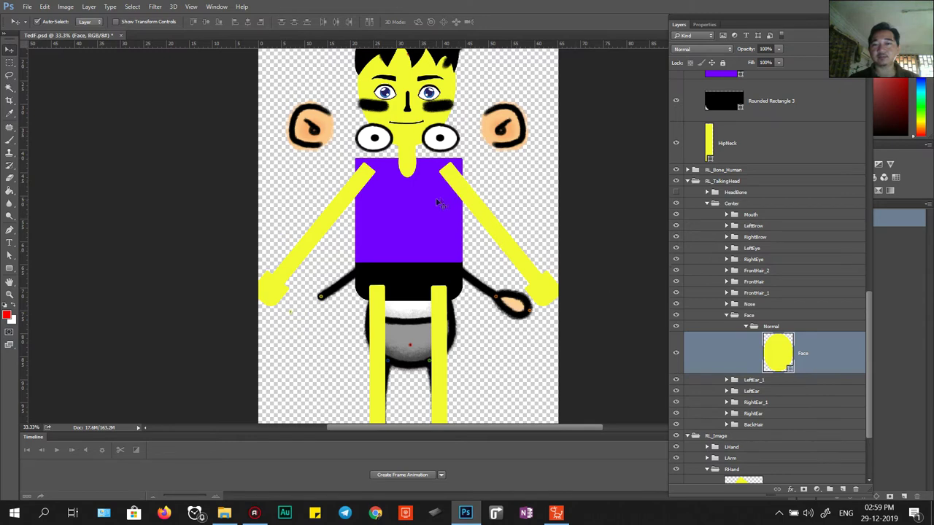
# Step: Group the Ellipse 1, Rounded Rectangle 2, Rounded Rectangle 3 and HipNeck layers inside NewCharacter
pyautogui.scroll(2, 738, 305)
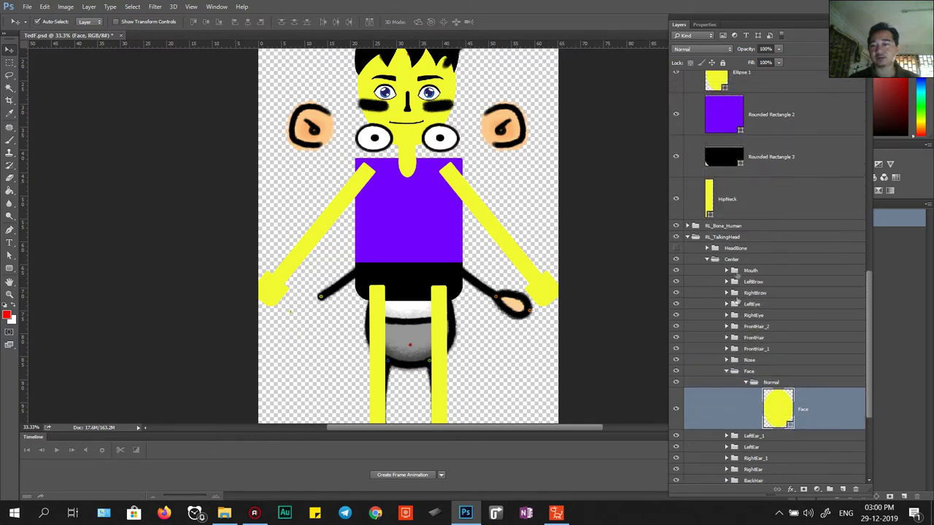
pyautogui.click(725, 197)
pyautogui.scroll(2, 738, 292)
pyautogui.scroll(6, 739, 291)
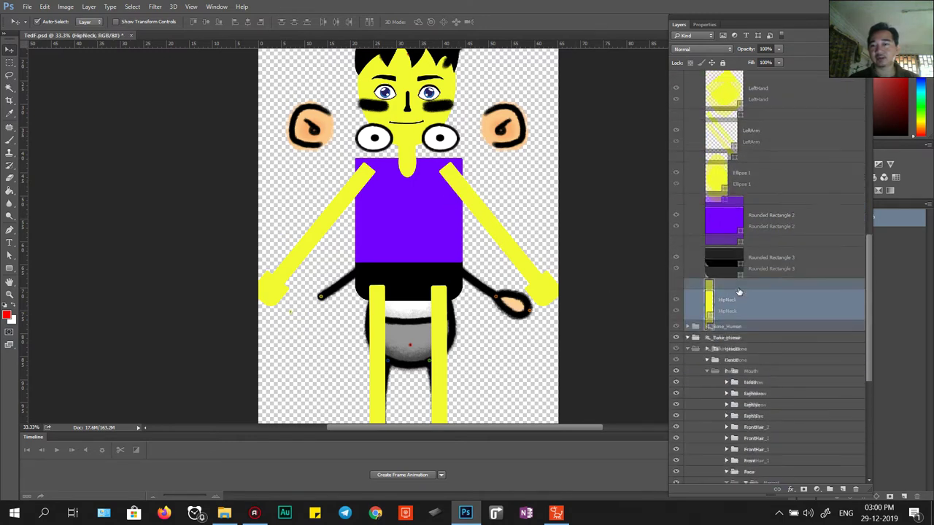
pyautogui.scroll(-6, 739, 288)
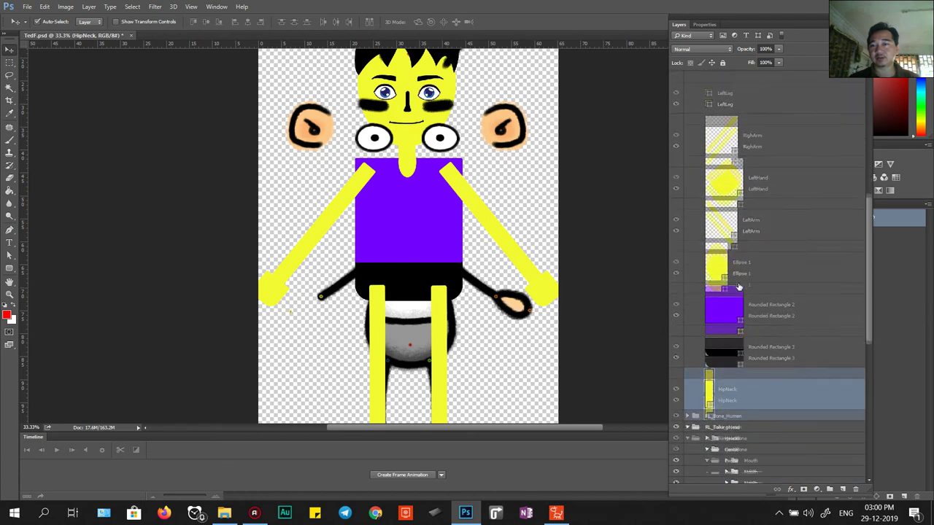
pyautogui.scroll(3, 740, 285)
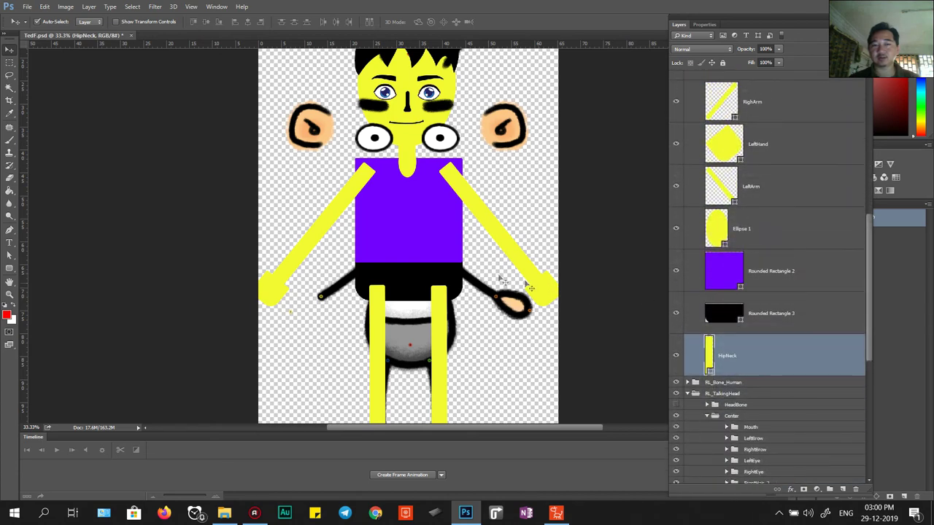
pyautogui.click(408, 157)
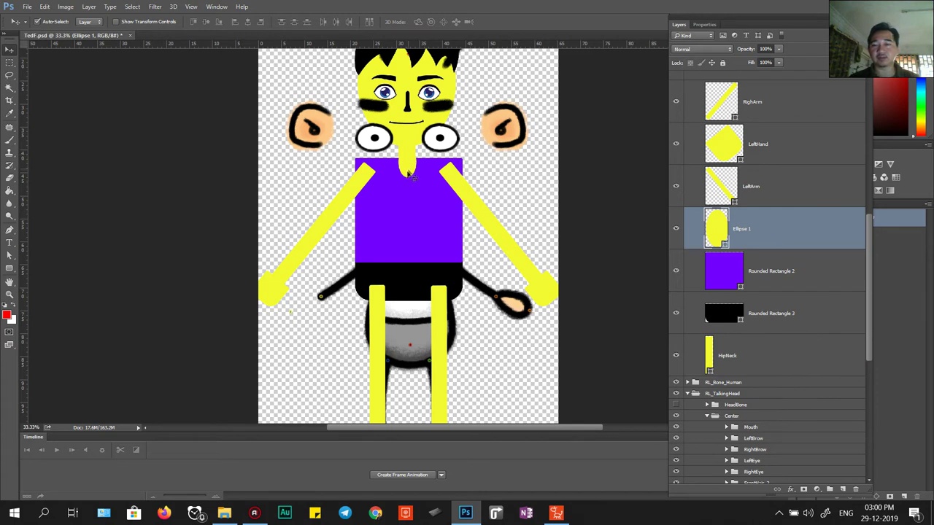
pyautogui.click(394, 188)
pyautogui.keyDown('shift'); pyautogui.click(400, 283); pyautogui.keyUp('shift')
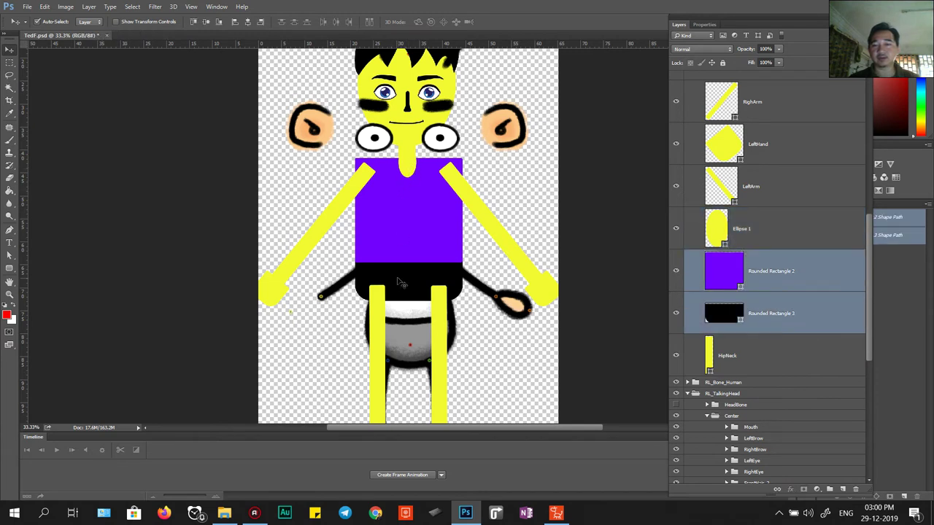
pyautogui.keyDown('shift'); pyautogui.click(407, 166); pyautogui.keyUp('shift')
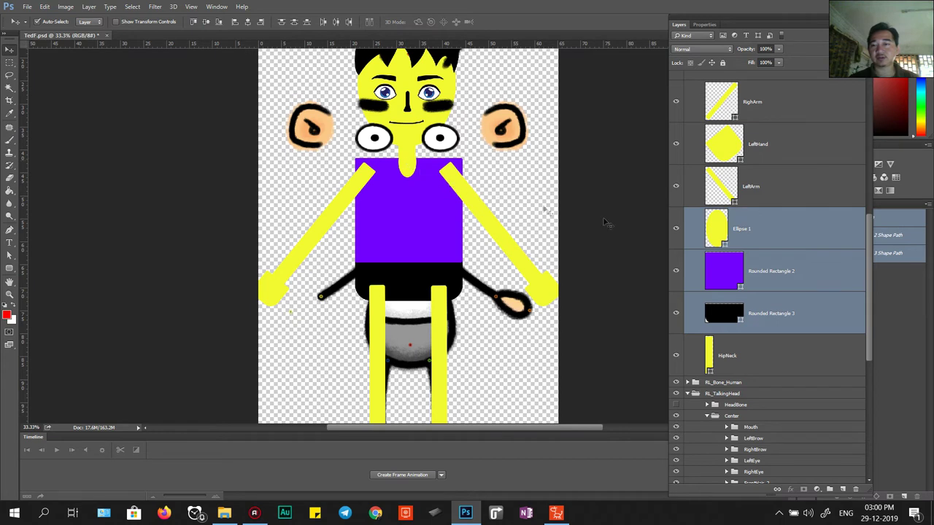
pyautogui.keyDown('shift'); pyautogui.click(744, 353); pyautogui.keyUp('shift')
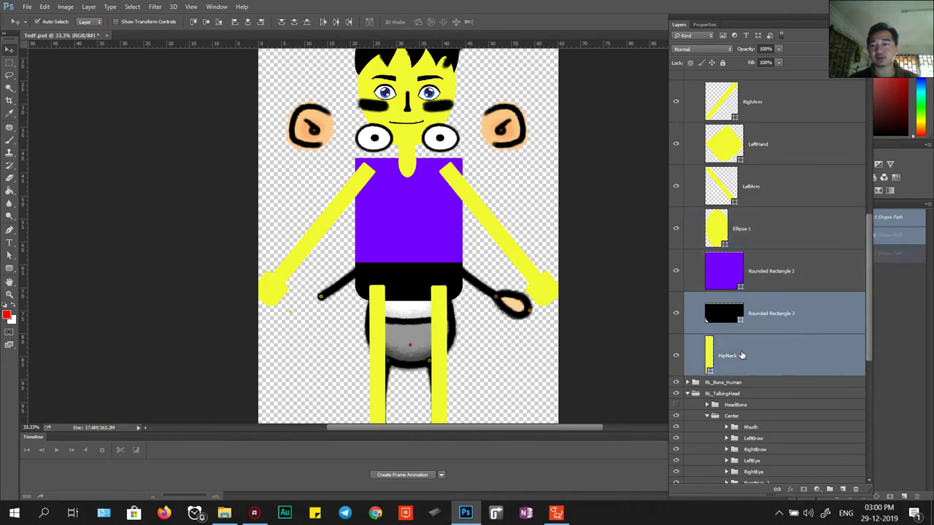
pyautogui.click(386, 228)
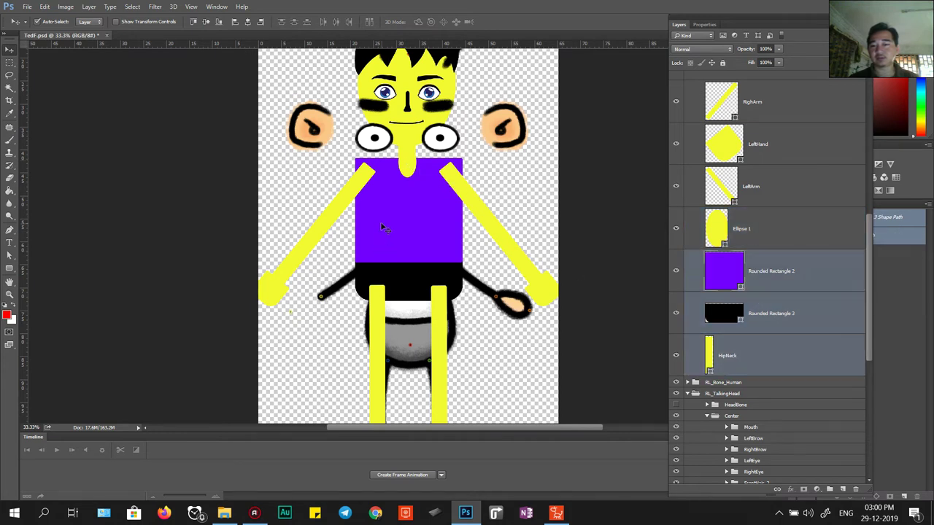
pyautogui.click(751, 232)
pyautogui.keyDown('shift'); pyautogui.click(751, 353); pyautogui.keyUp('shift')
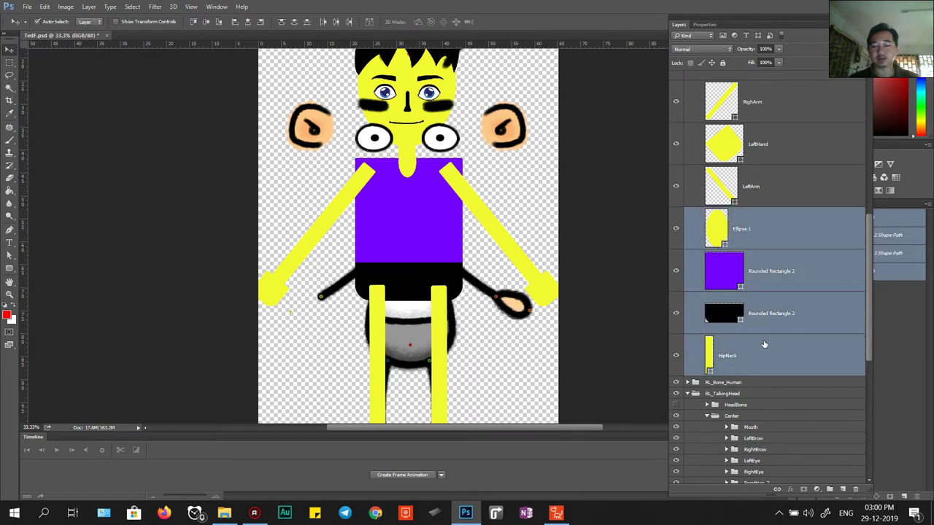
pyautogui.hotkey('ctrl', 'g')
# Step: Rename the new torso group to +Hip
pyautogui.doubleClick(733, 213)
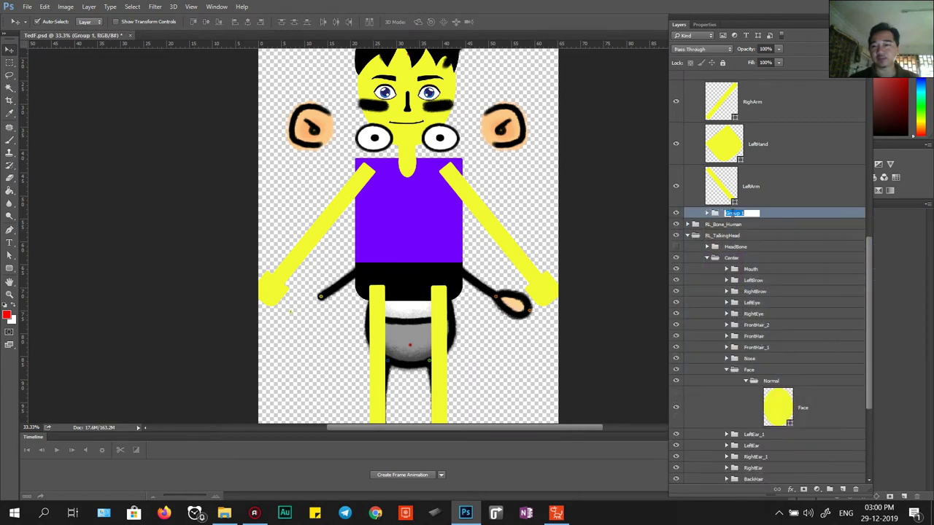
pyautogui.write('Hip')
pyautogui.press('Return')
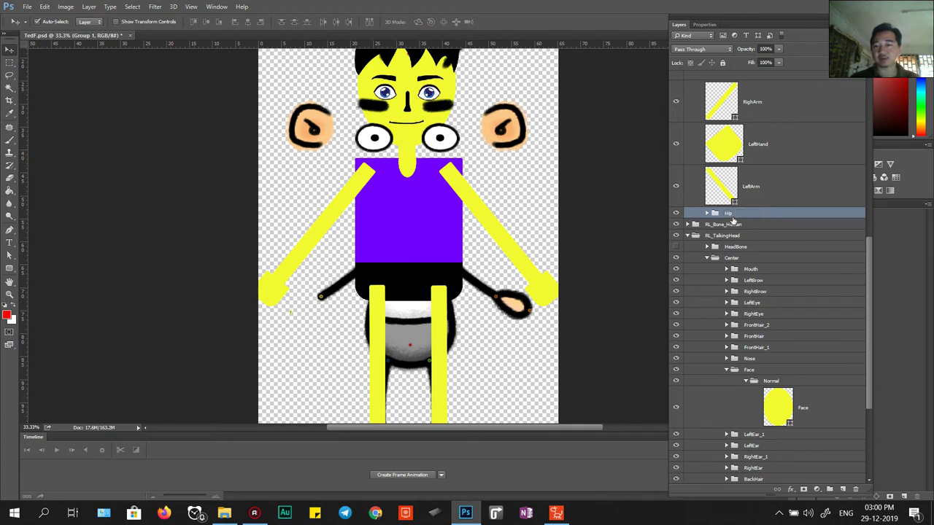
pyautogui.doubleClick(727, 213)
pyautogui.press('Home')
pyautogui.write('+')
pyautogui.press('Return')
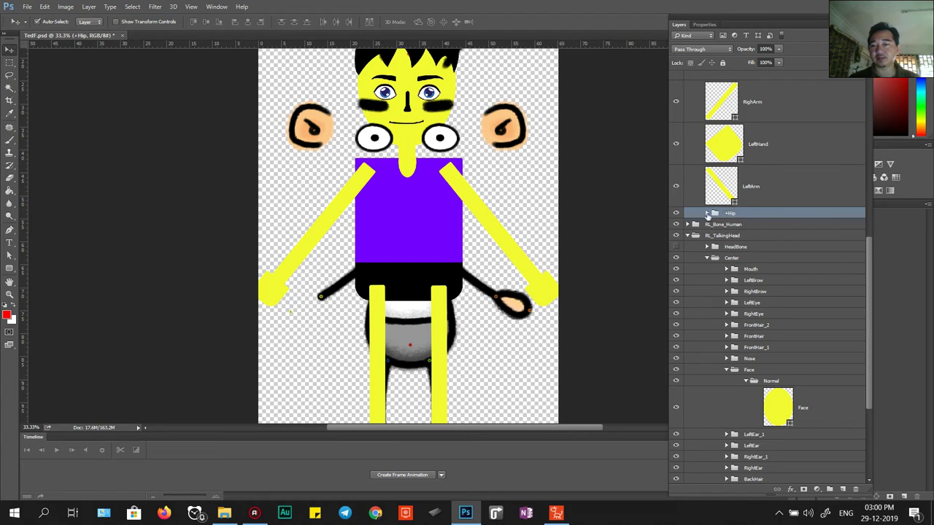
# Step: Collapse the Center group in RL_TalkingHead and expand the Hip group in RL_Image
pyautogui.click(706, 214)
pyautogui.click(707, 214)
pyautogui.click(706, 259)
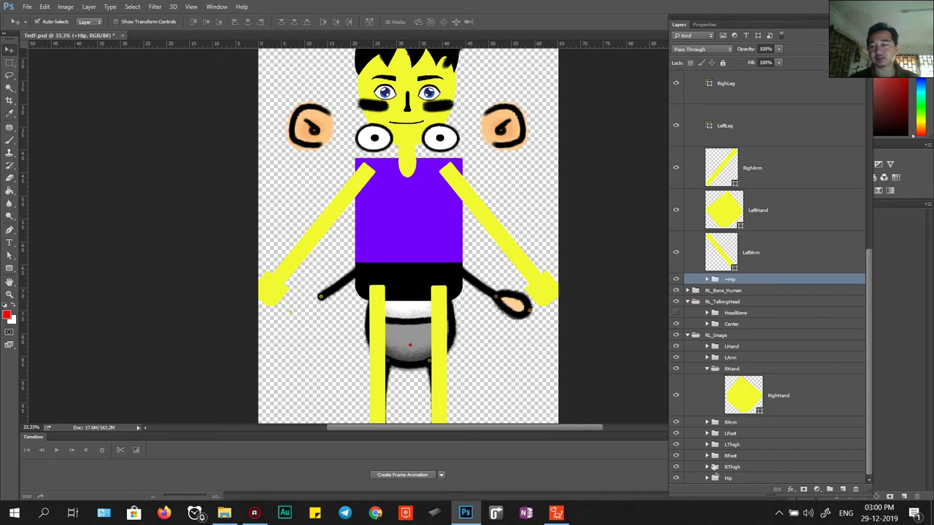
pyautogui.click(719, 479)
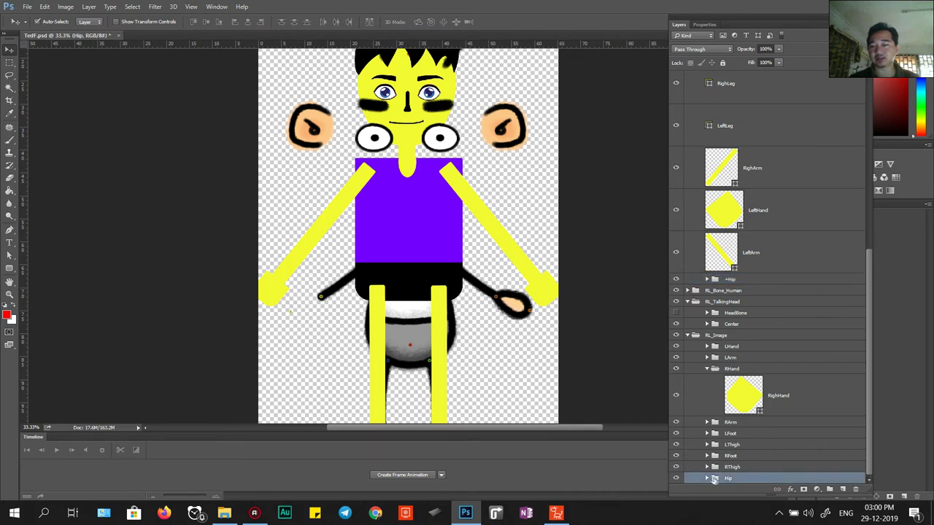
pyautogui.click(707, 478)
# Step: Move the +Hip group into RL_Image's Hip group and delete the original Layer 3 there
pyautogui.click(726, 467)
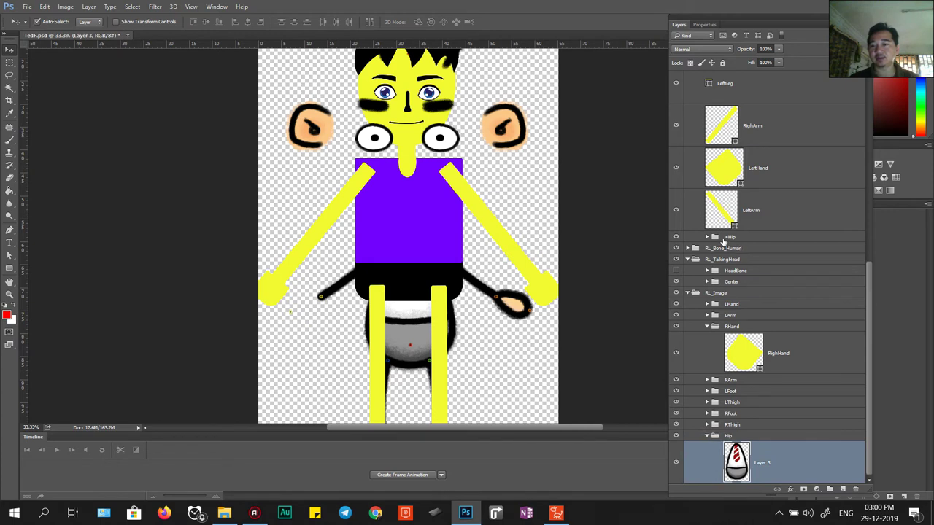
pyautogui.moveTo(722, 238); pyautogui.dragTo(731, 439)
pyautogui.click(738, 451)
pyautogui.press('Delete')
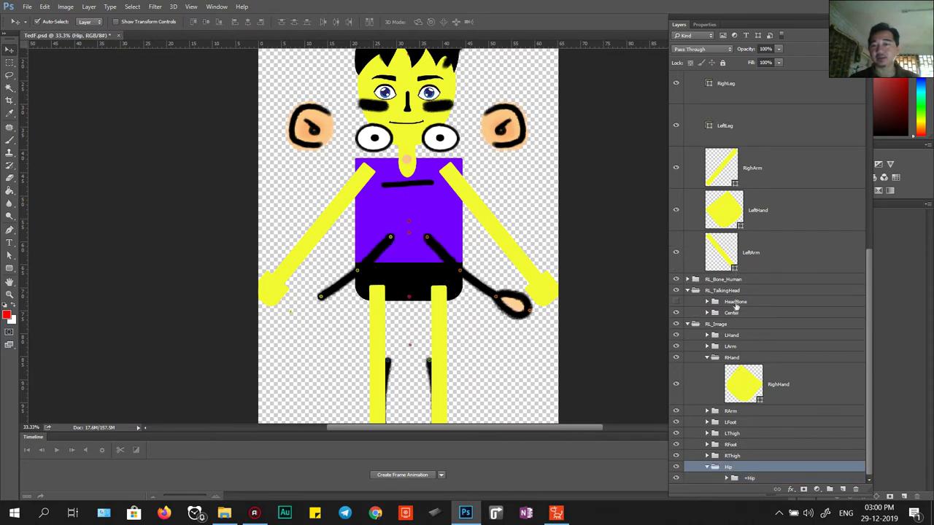
# Step: Move the RighArm layer from NewCharacter into RL_Image's RArm group and delete the original Layer 18 there
pyautogui.scroll(5, 733, 240)
pyautogui.scroll(-4, 732, 194)
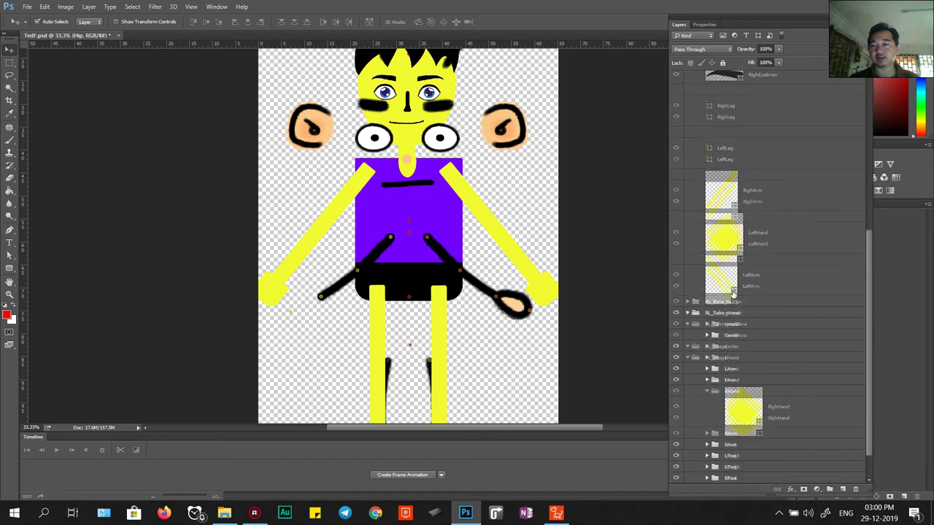
pyautogui.click(724, 191)
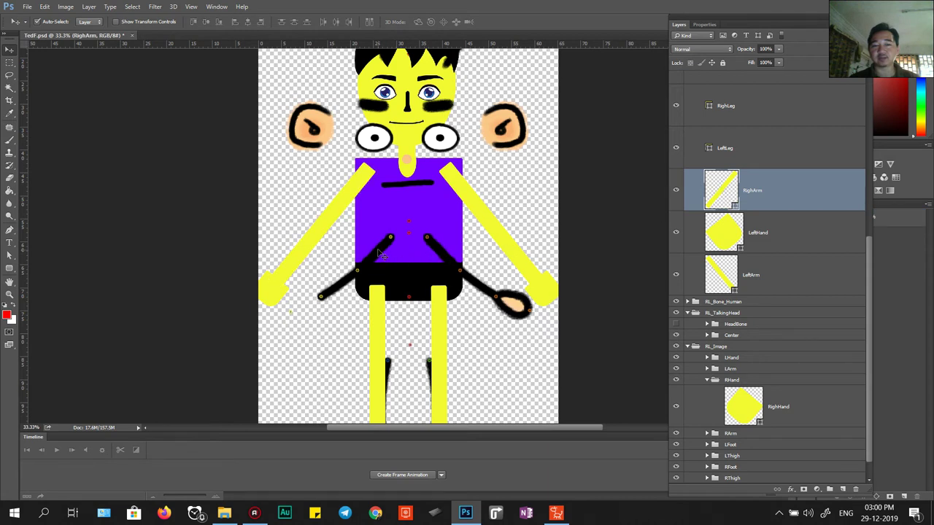
pyautogui.click(379, 252)
pyautogui.moveTo(721, 188); pyautogui.dragTo(728, 436)
pyautogui.click(729, 435)
pyautogui.press('Delete')
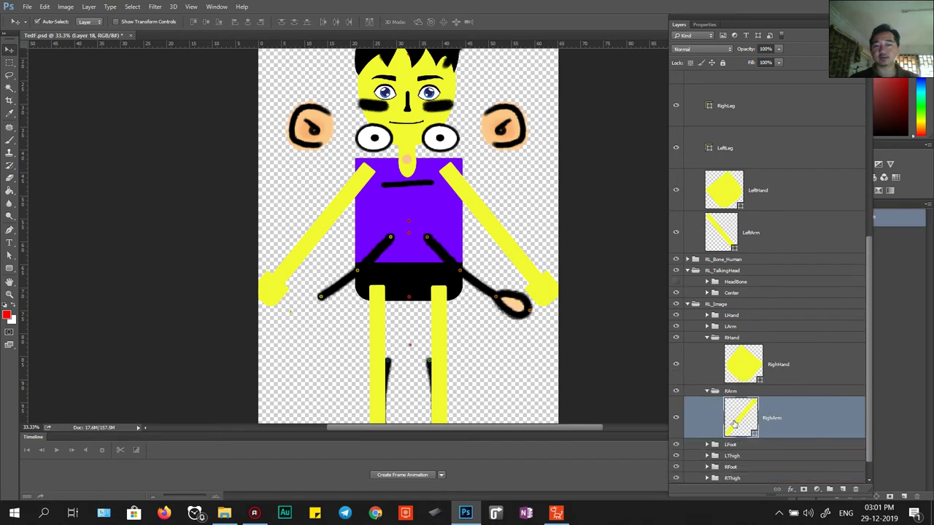
# Step: Move the LeftArm layer from NewCharacter into RL_Image's LArm group and delete the original Layer 24 there
pyautogui.click(448, 259)
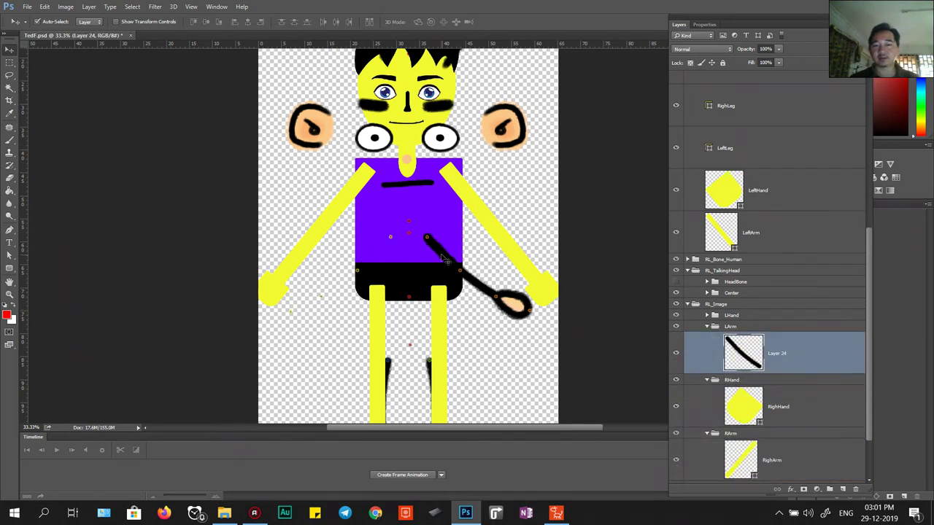
pyautogui.click(490, 222)
pyautogui.moveTo(738, 243); pyautogui.dragTo(735, 352)
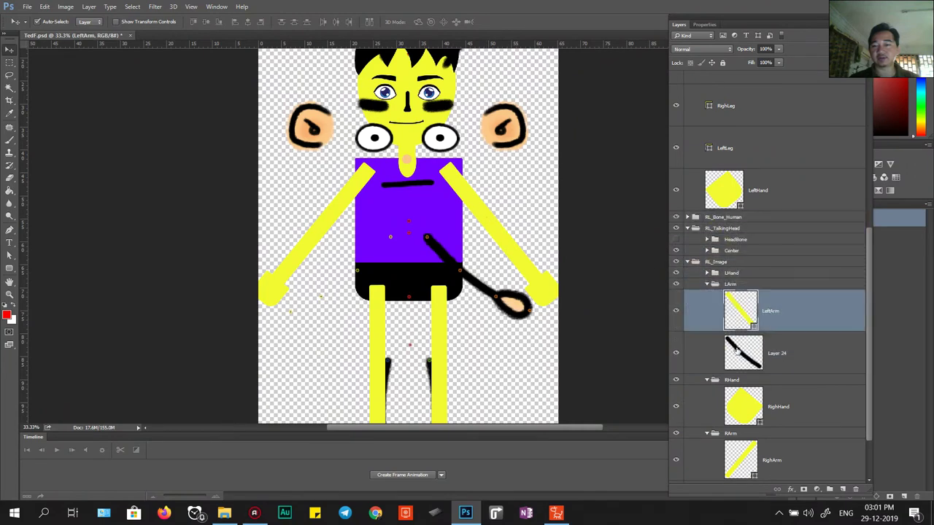
pyautogui.click(737, 350)
pyautogui.press('Delete')
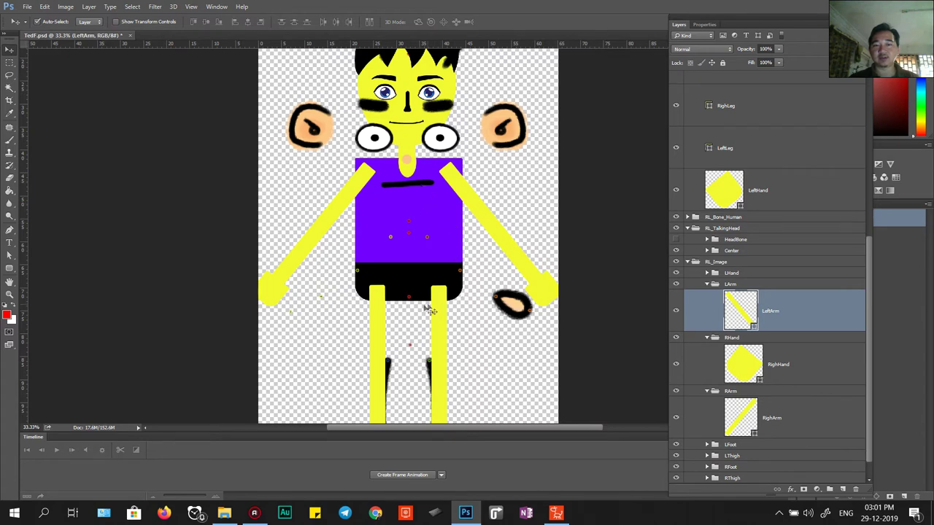
# Step: Move the RighLeg layer from NewCharacter into RL_Image's RThigh group and delete the original Layer 6 there
pyautogui.scroll(-5, 419, 292)
pyautogui.click(390, 233)
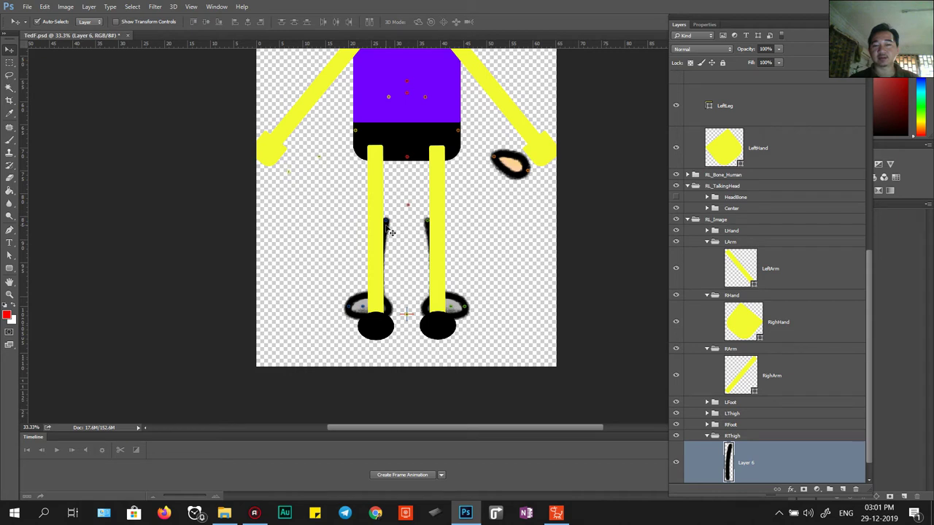
pyautogui.click(374, 189)
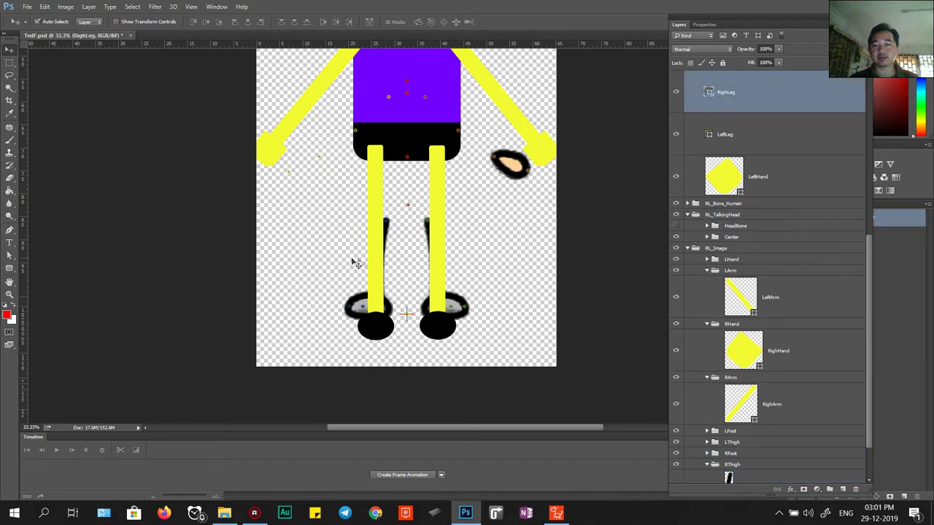
pyautogui.click(391, 232)
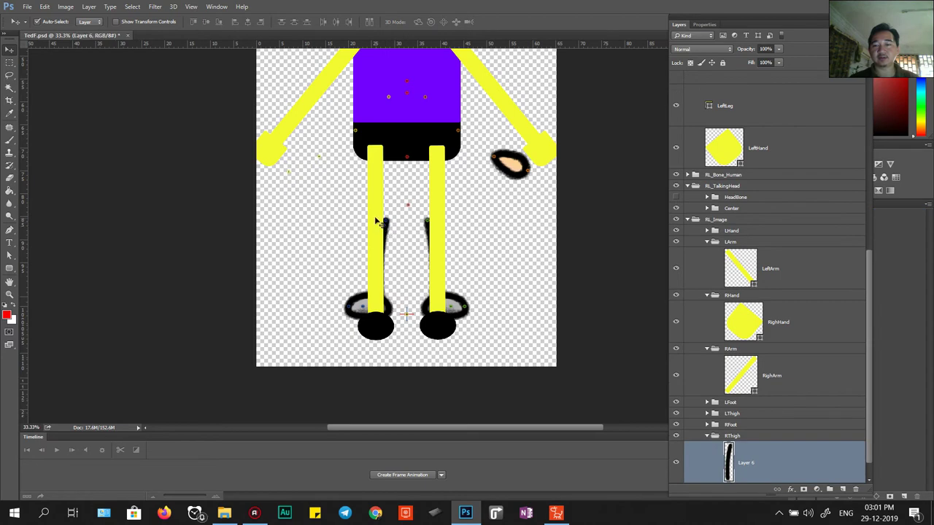
pyautogui.click(376, 219)
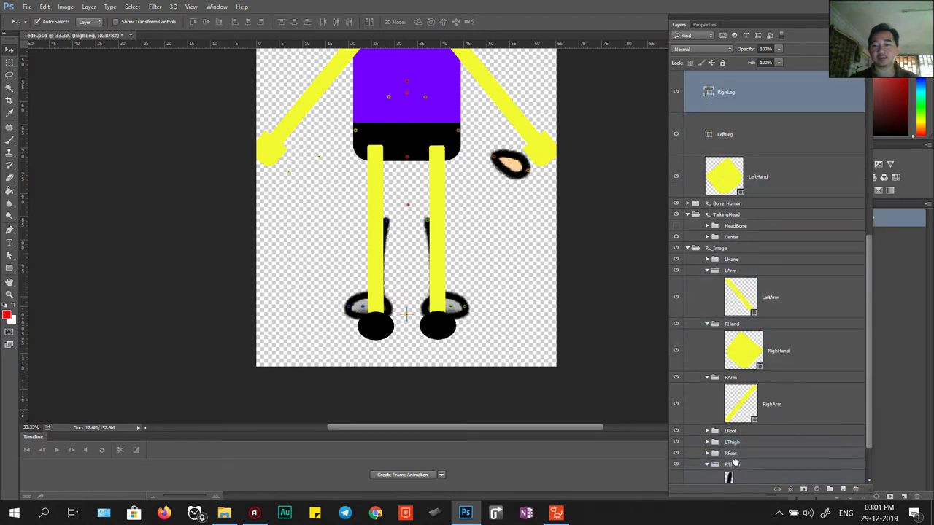
pyautogui.moveTo(734, 463); pyautogui.dragTo(737, 464)
pyautogui.click(749, 409)
pyautogui.press('Delete')
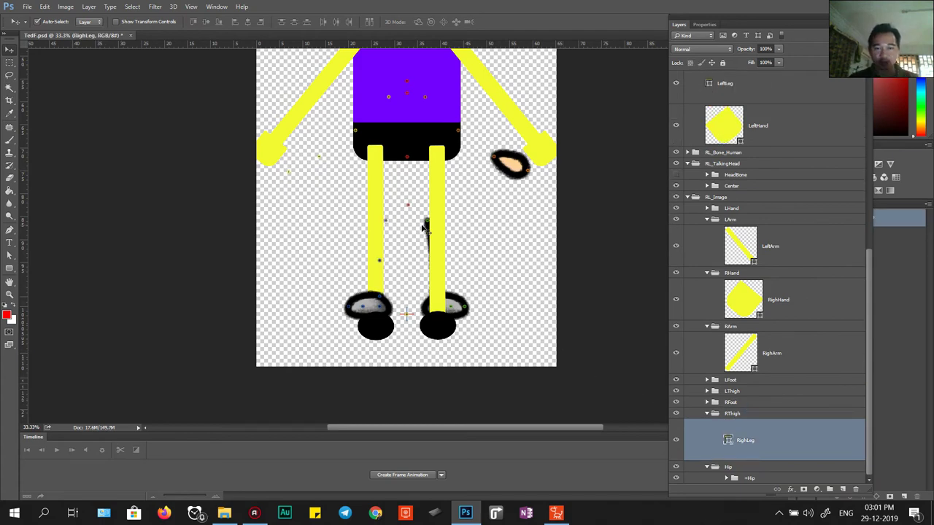
# Step: Move the LeftLeg layer from NewCharacter into RL_Image's LThigh group and delete the original Layer 12 there
pyautogui.click(427, 231)
pyautogui.click(439, 232)
pyautogui.moveTo(722, 92)
pyautogui.mouseDown()
pyautogui.moveTo(739, 415)
pyautogui.moveTo(730, 403)
pyautogui.mouseUp()
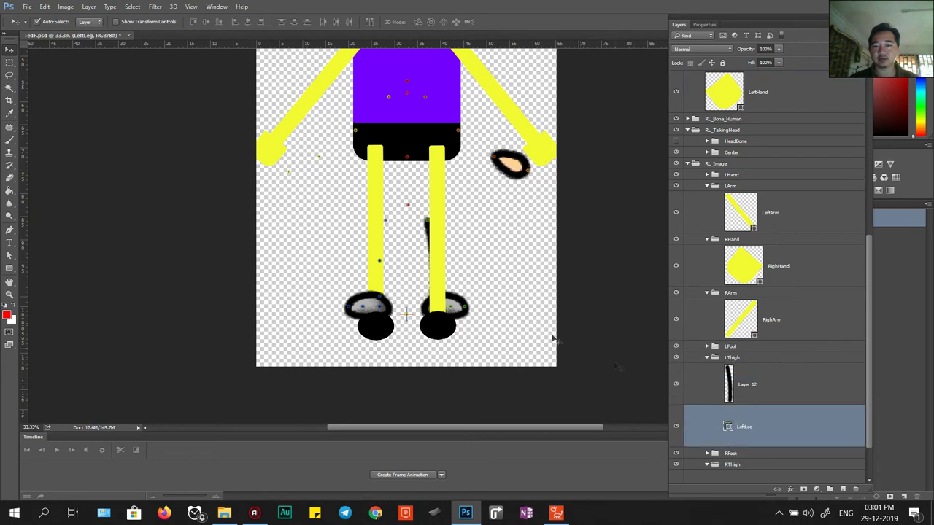
pyautogui.click(432, 249)
pyautogui.press('Delete')
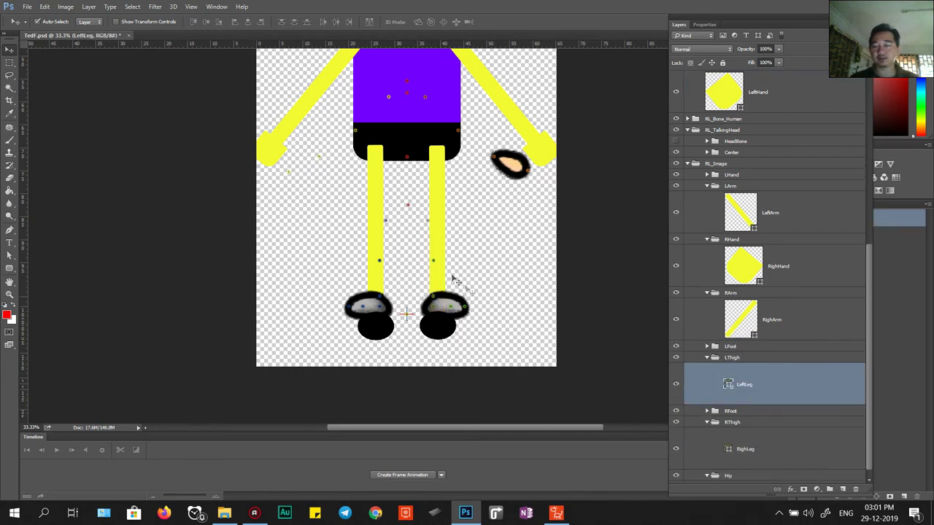
# Step: Move the LeftHand layer from NewCharacter into RL_Image's LHand group and delete the original Layer 27 there
pyautogui.scroll(3, 745, 271)
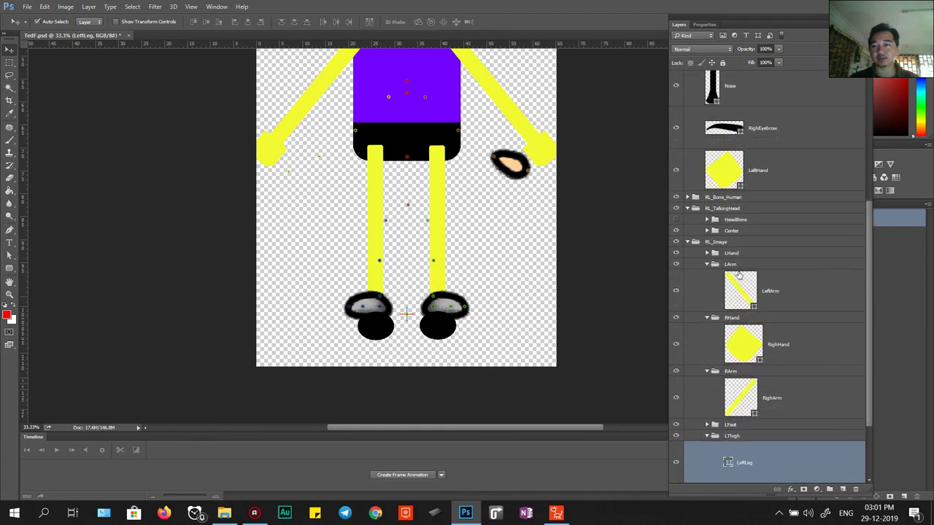
pyautogui.click(270, 154)
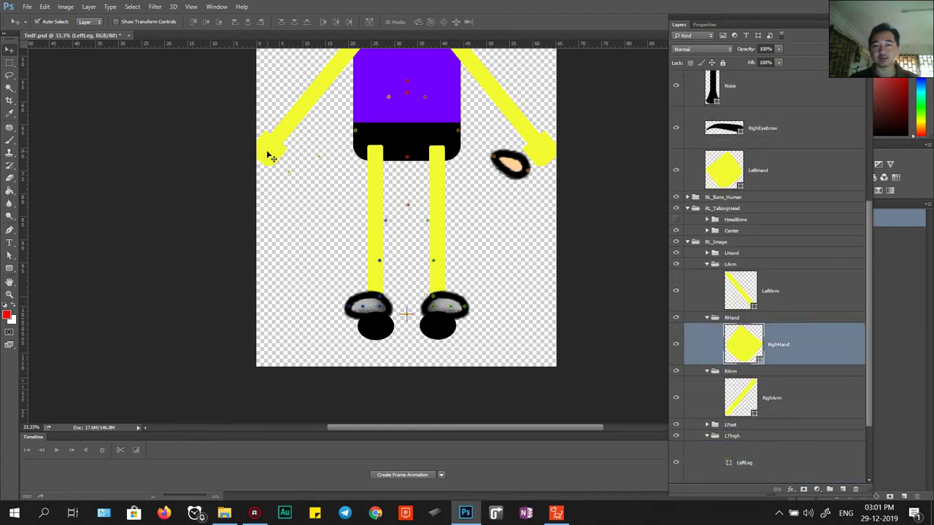
pyautogui.click(549, 157)
pyautogui.click(517, 166)
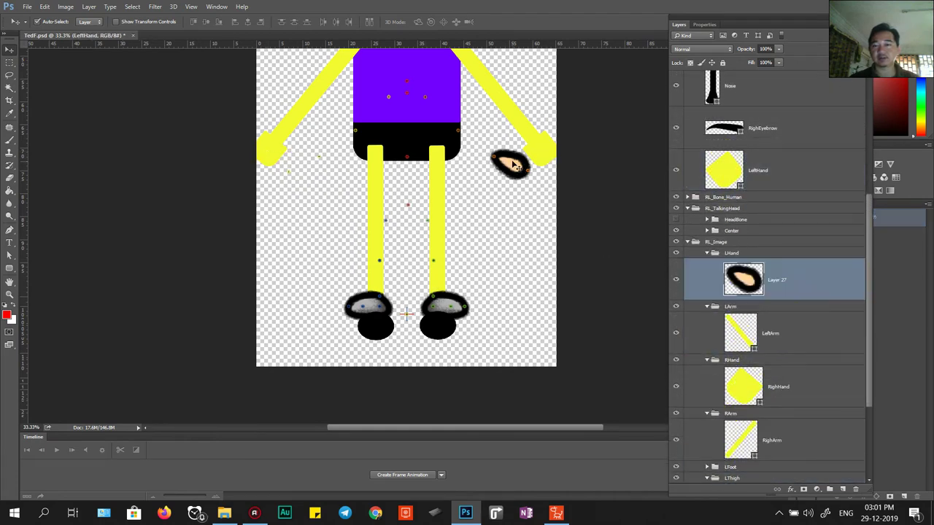
pyautogui.moveTo(724, 216); pyautogui.dragTo(745, 260)
pyautogui.click(752, 275)
pyautogui.press('Delete')
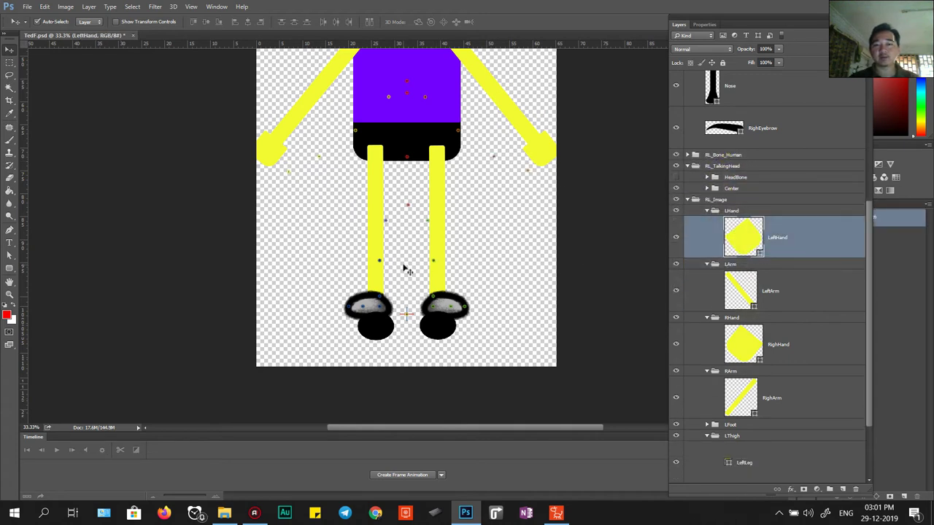
# Step: Move the RighFoot layer from NewCharacter into RL_Image's RFoot group and delete the original Layer 9 there
pyautogui.click(369, 305)
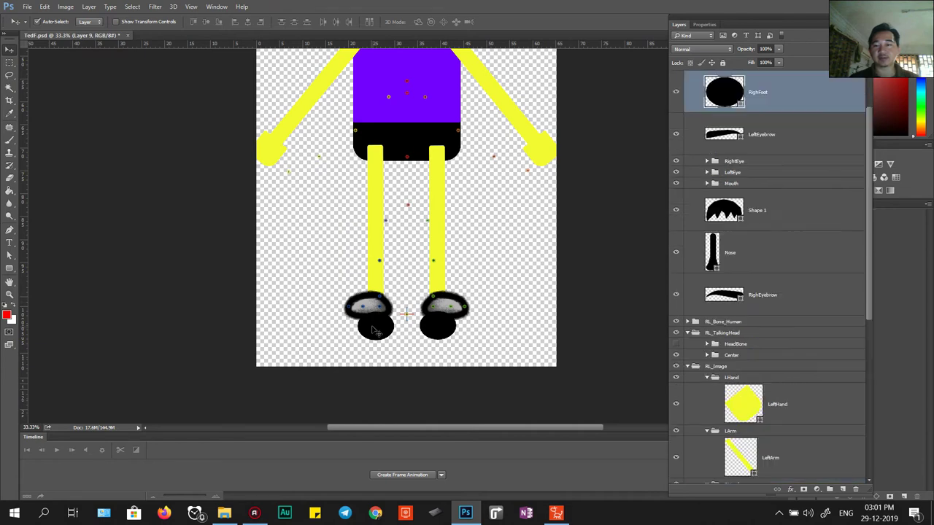
pyautogui.click(376, 330)
pyautogui.moveTo(733, 93); pyautogui.dragTo(756, 385)
pyautogui.click(756, 384)
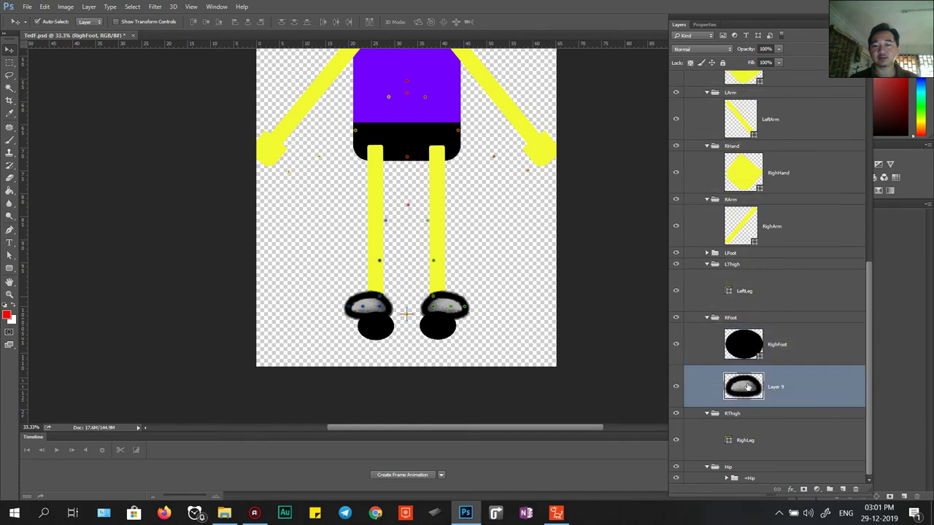
pyautogui.press('Delete')
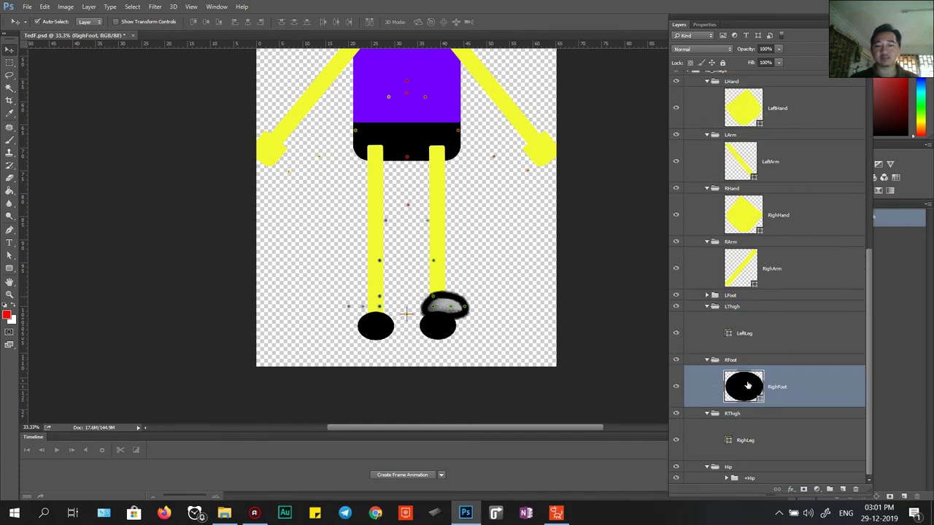
# Step: Move the LeftFoot layer from NewCharacter into RL_Image's LFoot group and delete the original Layer 15 there
pyautogui.click(440, 323)
pyautogui.click(447, 304)
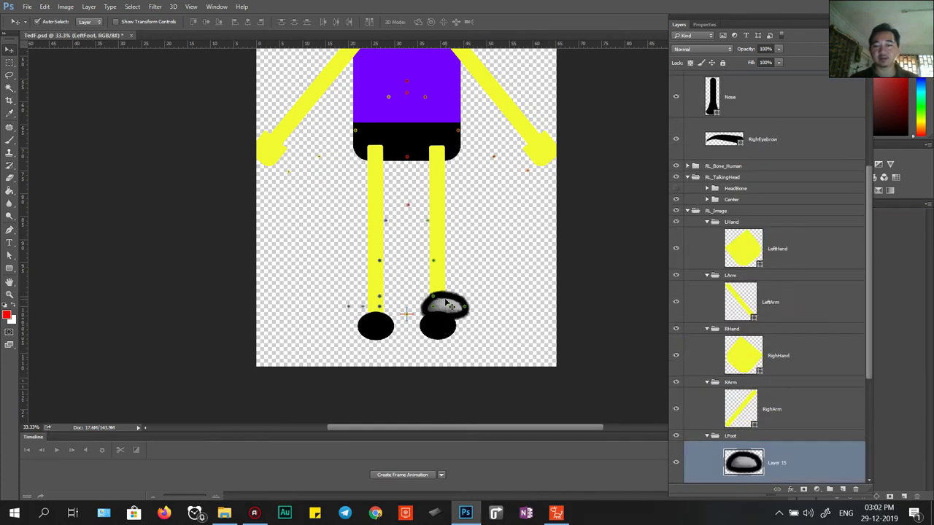
pyautogui.click(438, 334)
pyautogui.moveTo(722, 98); pyautogui.dragTo(744, 279)
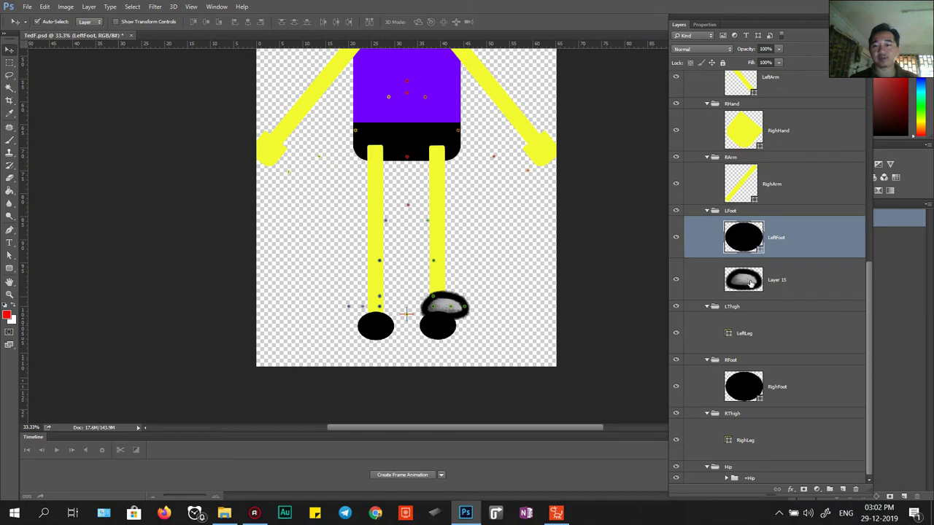
pyautogui.click(750, 283)
pyautogui.press('Delete')
# Step: Locate and collapse the RightEye groups in NewCharacter and in RL_TalkingHead's Center group
pyautogui.moveTo(410, 115); pyautogui.dragTo(412, 312)
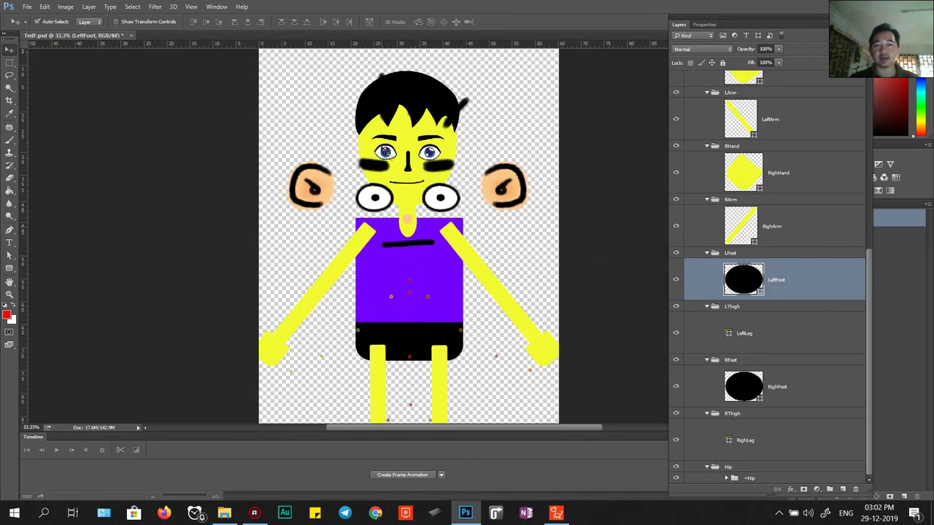
pyautogui.click(389, 158)
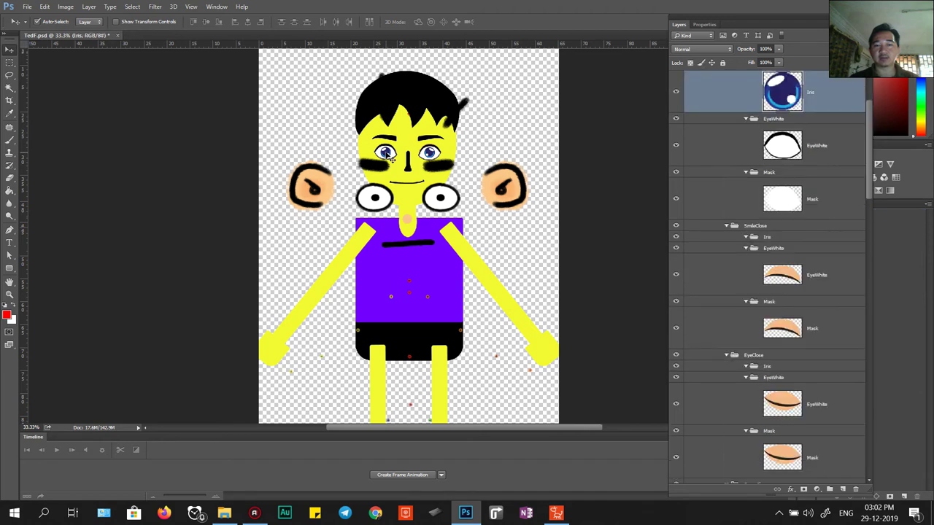
pyautogui.click(381, 203)
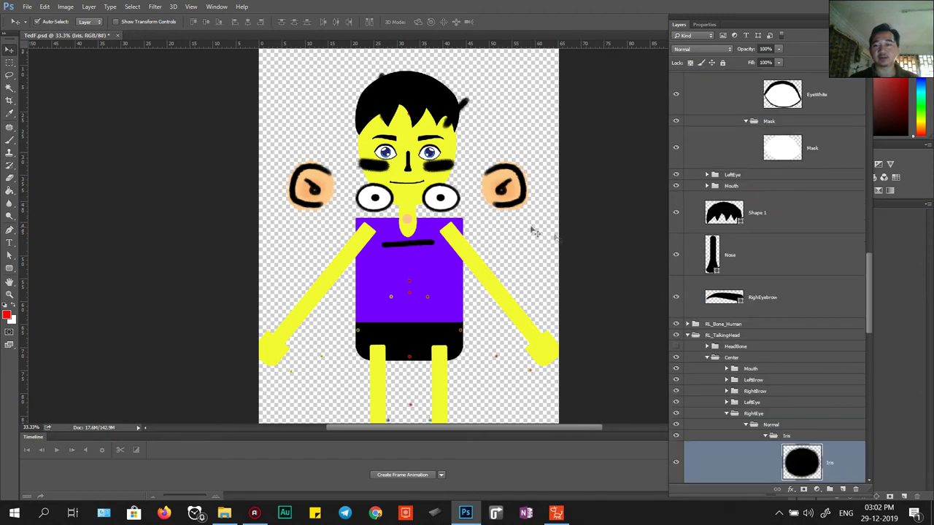
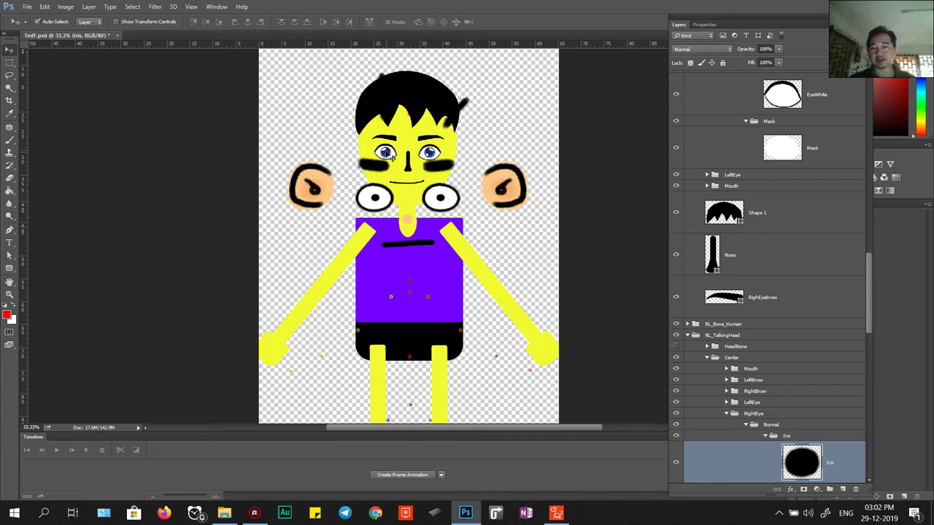
pyautogui.click(391, 157)
pyautogui.scroll(2, 754, 221)
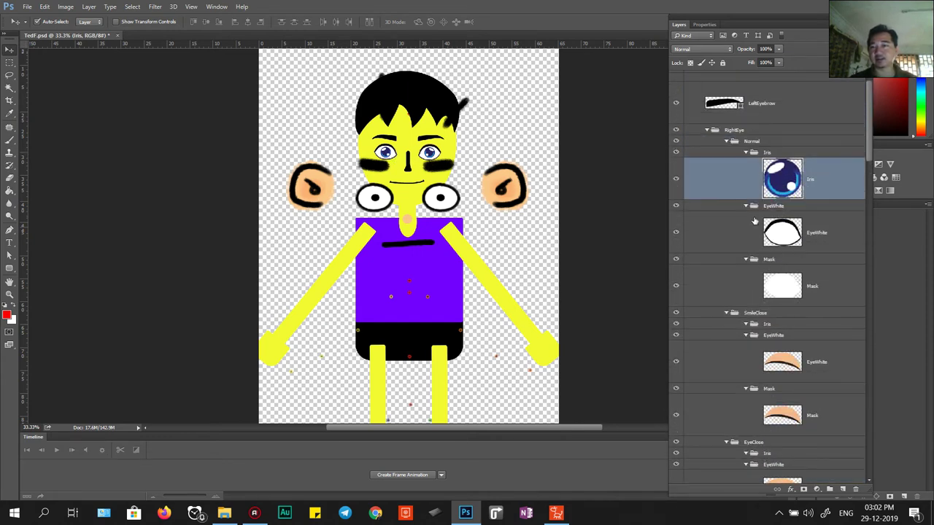
pyautogui.click(707, 130)
pyautogui.click(729, 130)
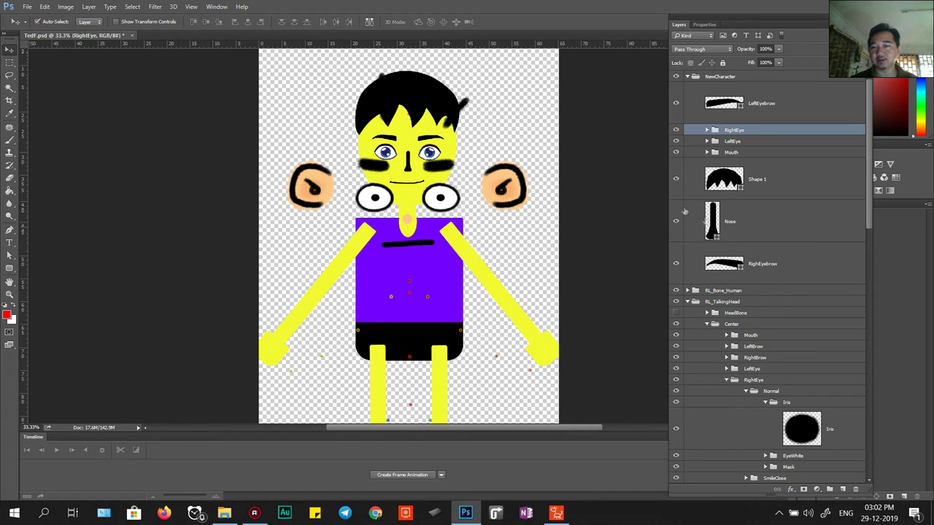
pyautogui.click(379, 200)
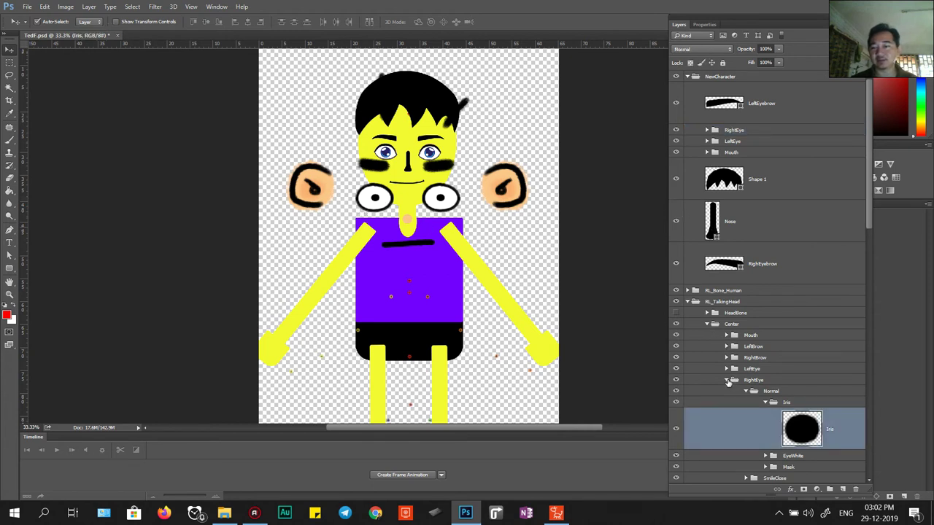
pyautogui.click(727, 381)
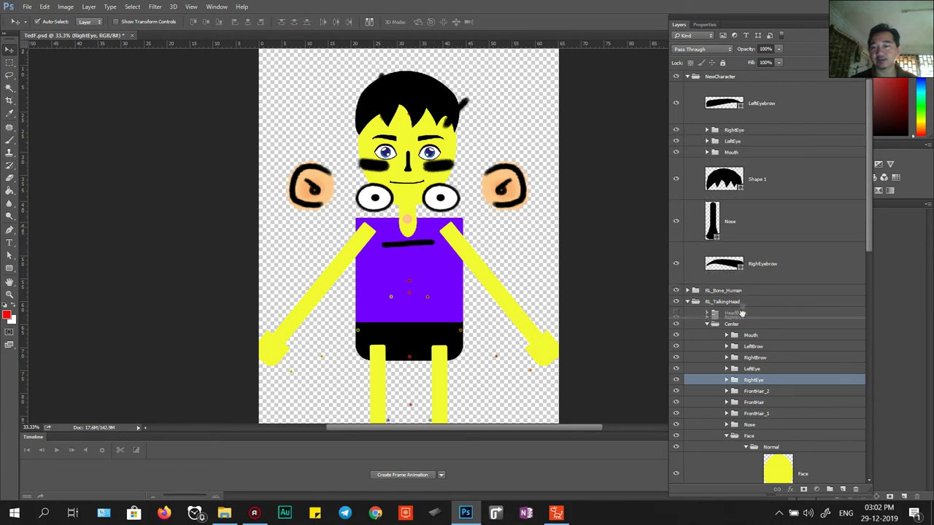
# Step: Move NewCharacter's RightEye group into RL_TalkingHead's Center group, just above the original RightEye, and delete the original
pyautogui.hotkey('ctrl', 'shift', '[')
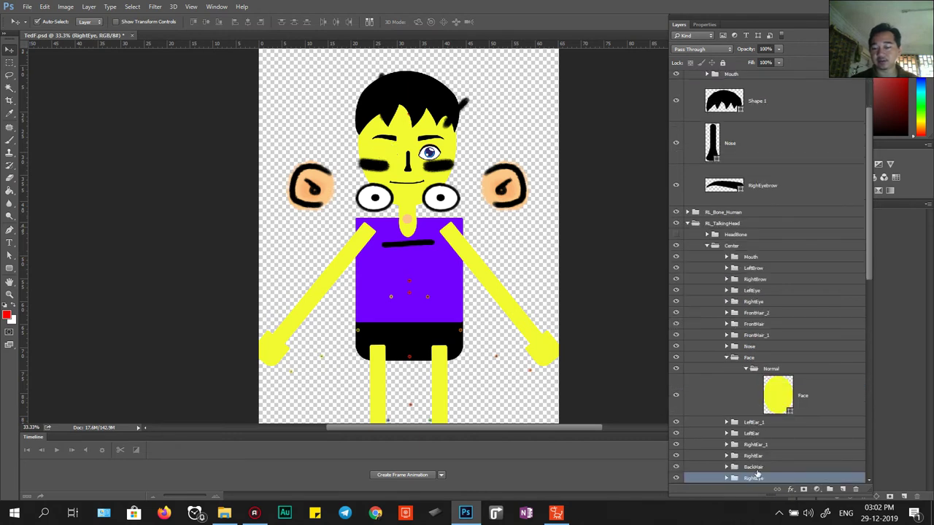
pyautogui.hotkey('ctrl', ']')
pyautogui.hotkey('ctrl', ']')
pyautogui.hotkey('ctrl', ']')
pyautogui.hotkey('ctrl', ']')
pyautogui.hotkey('ctrl', ']')
pyautogui.hotkey('ctrl', ']')
pyautogui.hotkey('ctrl', ']')
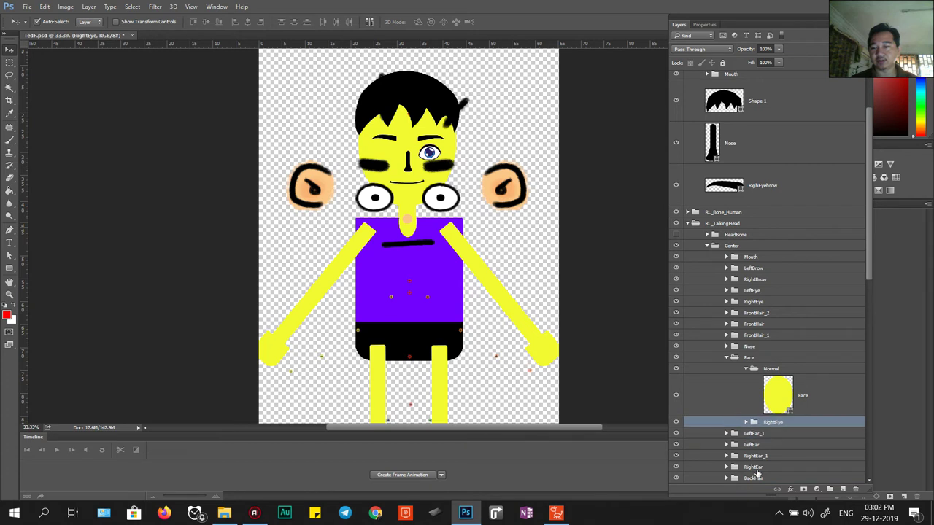
pyautogui.hotkey('ctrl', ']')
pyautogui.hotkey('ctrl', ']')
pyautogui.hotkey('ctrl', ']')
pyautogui.hotkey('ctrl', ']')
pyautogui.hotkey('ctrl', ']')
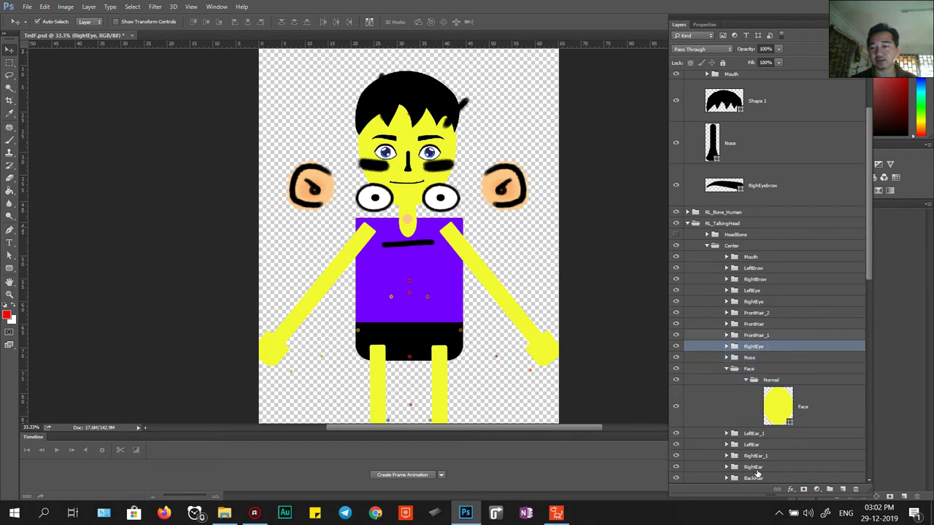
pyautogui.hotkey('ctrl', ']')
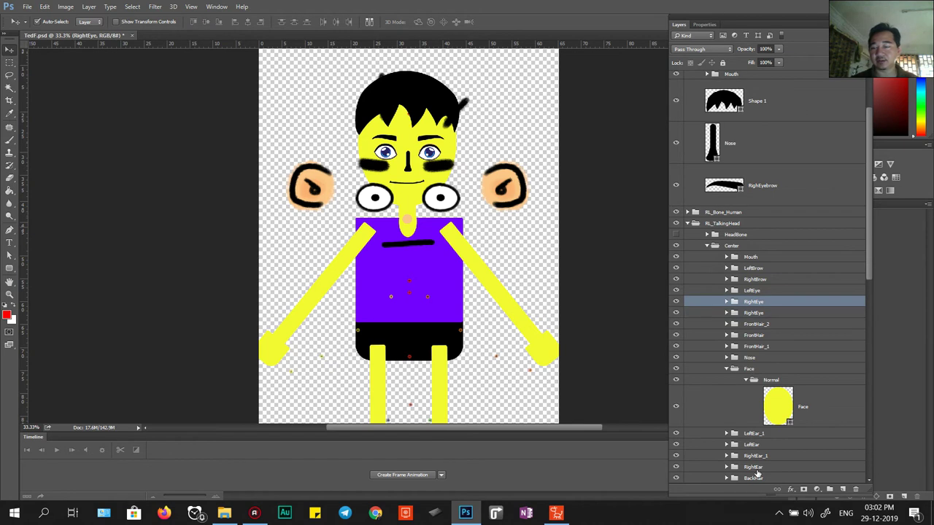
pyautogui.click(753, 315)
pyautogui.press('Delete')
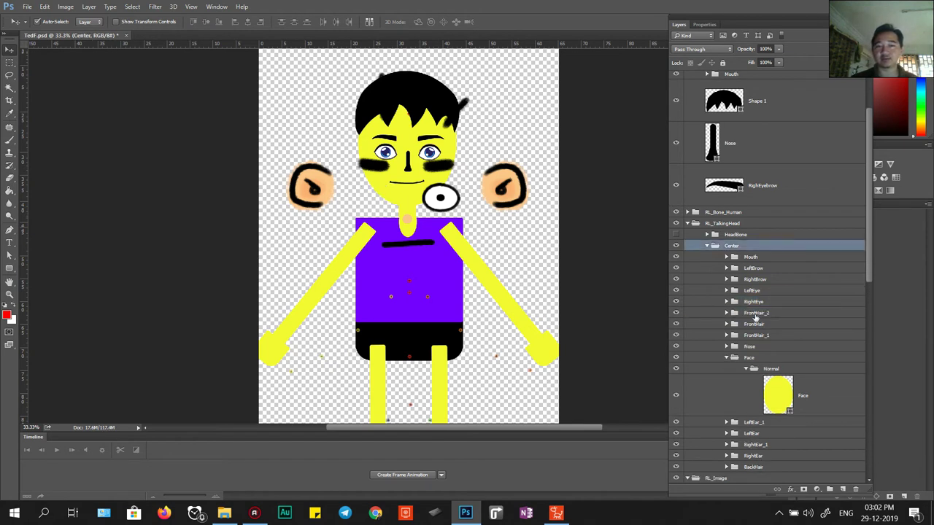
# Step: Move NewCharacter's LeftEye group into RL_TalkingHead's Center group beside the original LeftEye and delete the original
pyautogui.click(432, 156)
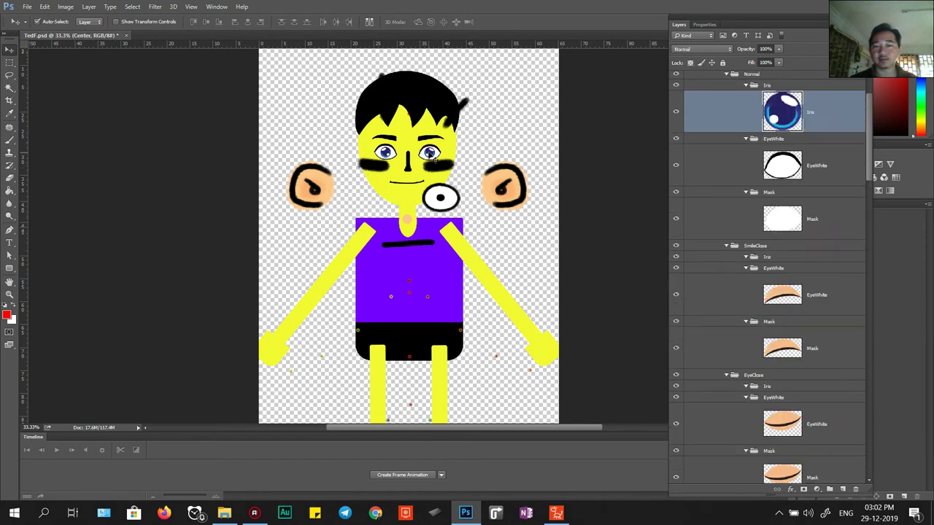
pyautogui.click(441, 197)
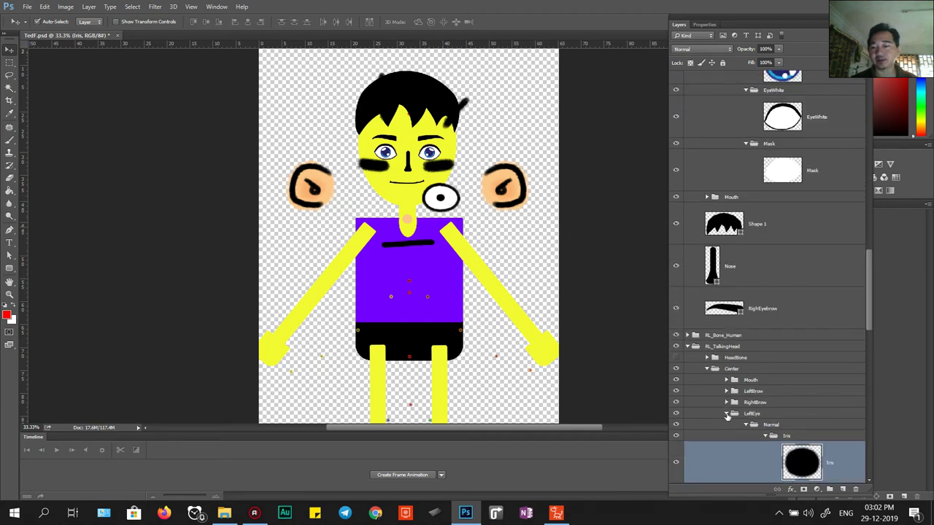
pyautogui.click(727, 413)
pyautogui.scroll(6, 753, 348)
pyautogui.scroll(10, 751, 346)
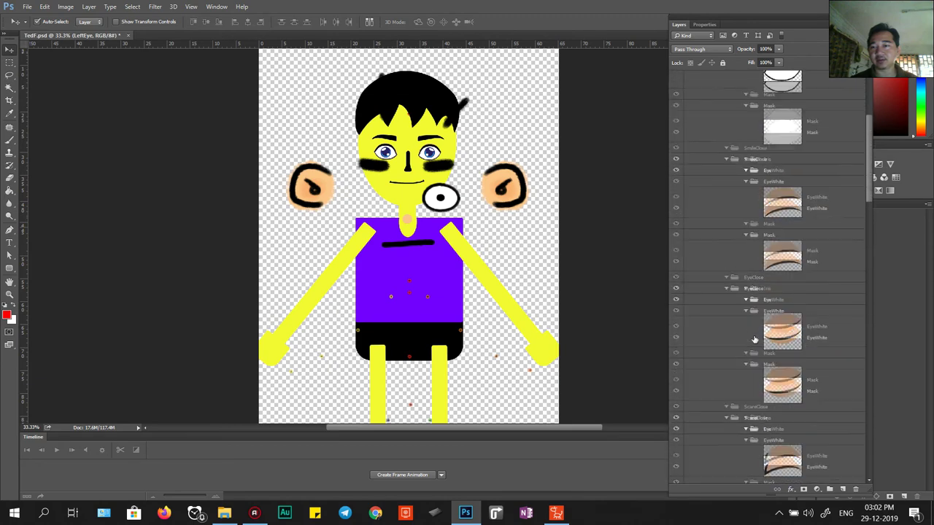
pyautogui.scroll(5, 754, 340)
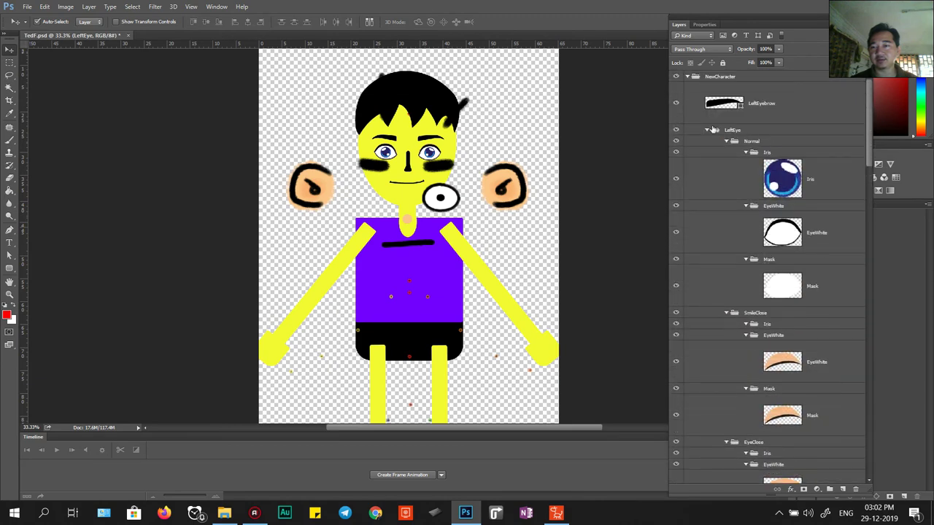
pyautogui.click(708, 130)
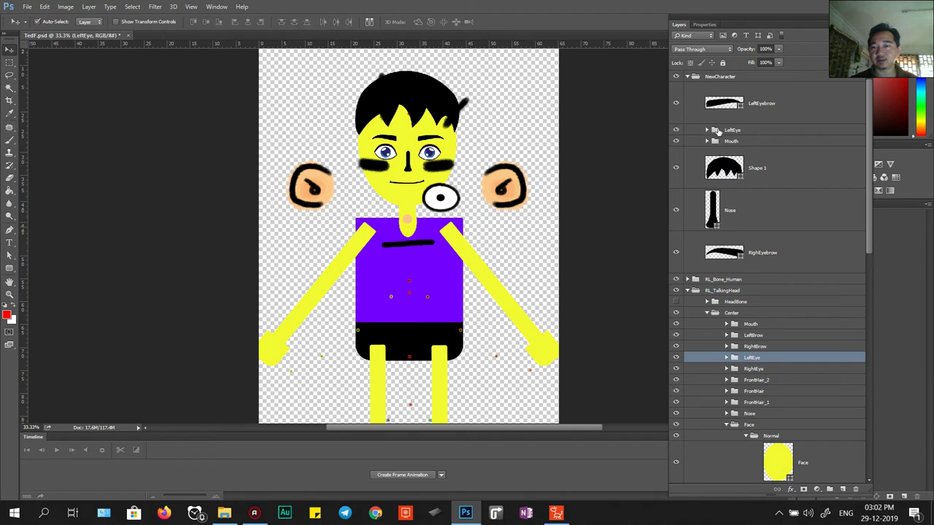
pyautogui.moveTo(717, 131); pyautogui.dragTo(744, 355)
pyautogui.click(755, 359)
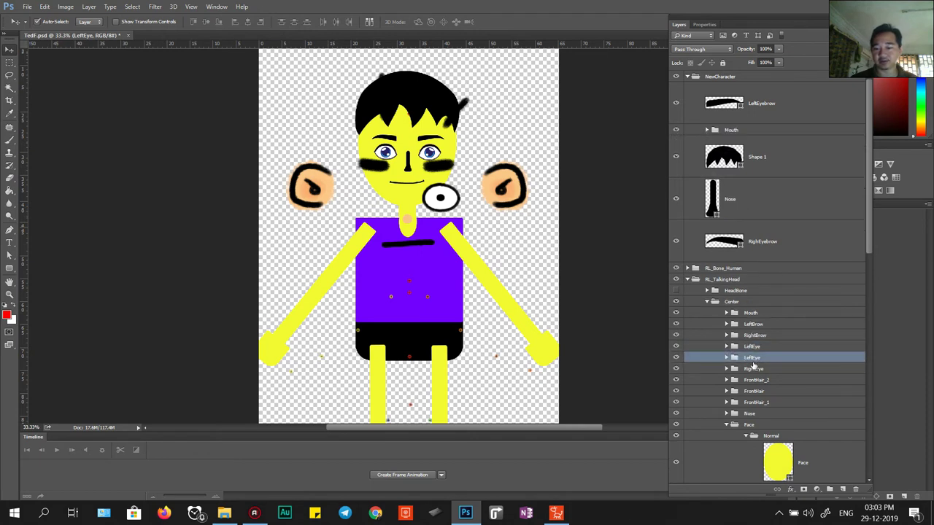
pyautogui.press('Delete')
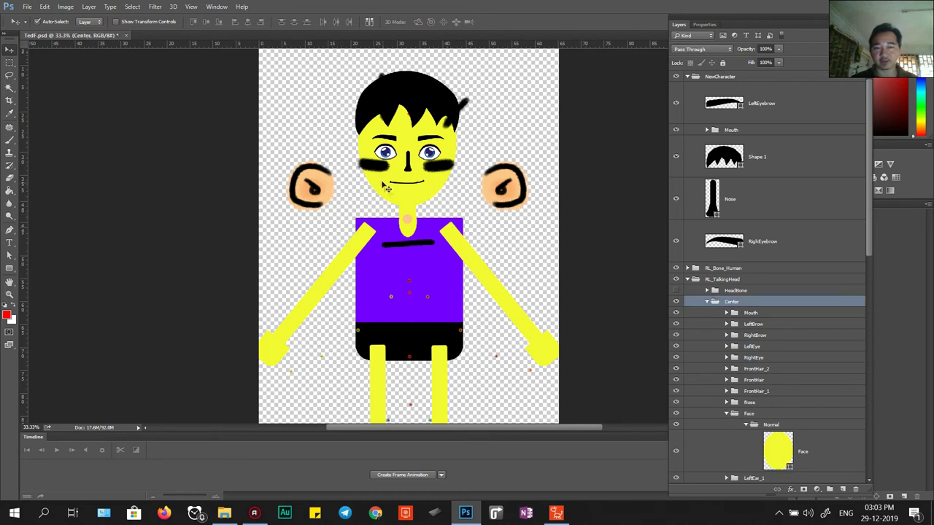
# Step: Move the RighEyebrow layer from NewCharacter into the RightBrow group's Normal folder and delete the original Layer 199
pyautogui.click(382, 169)
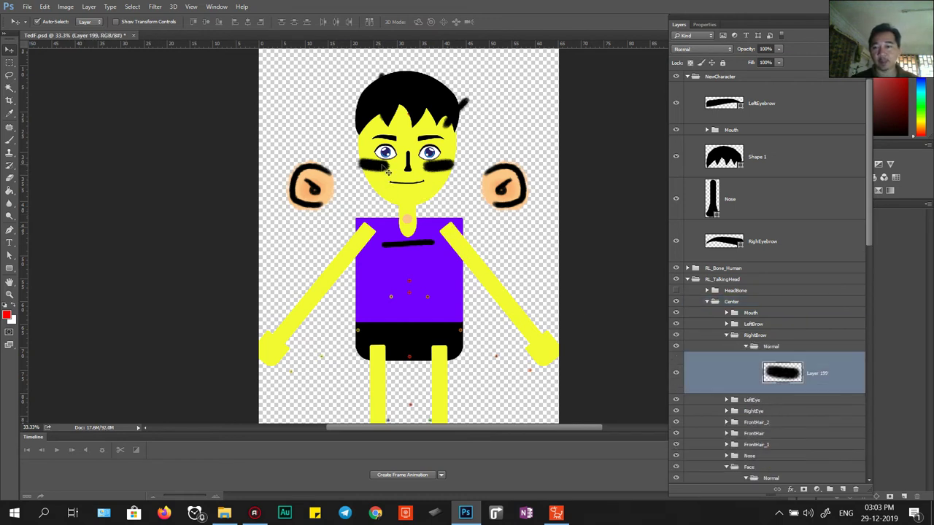
pyautogui.click(386, 139)
pyautogui.moveTo(724, 240); pyautogui.dragTo(770, 371)
pyautogui.click(770, 370)
pyautogui.press('Delete')
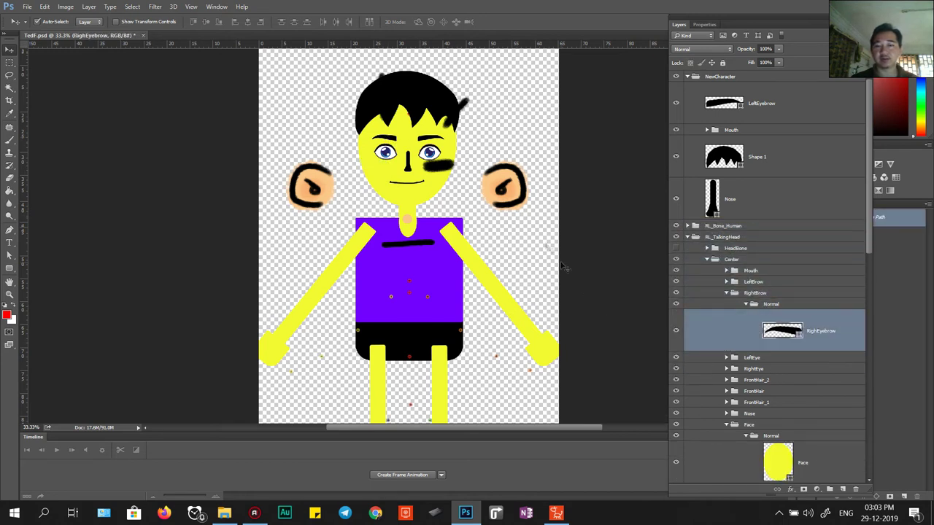
# Step: Move the LeftEyebrow layer from NewCharacter into the LeftBrow group's Normal folder and delete the original Layer 204
pyautogui.click(427, 140)
pyautogui.click(437, 167)
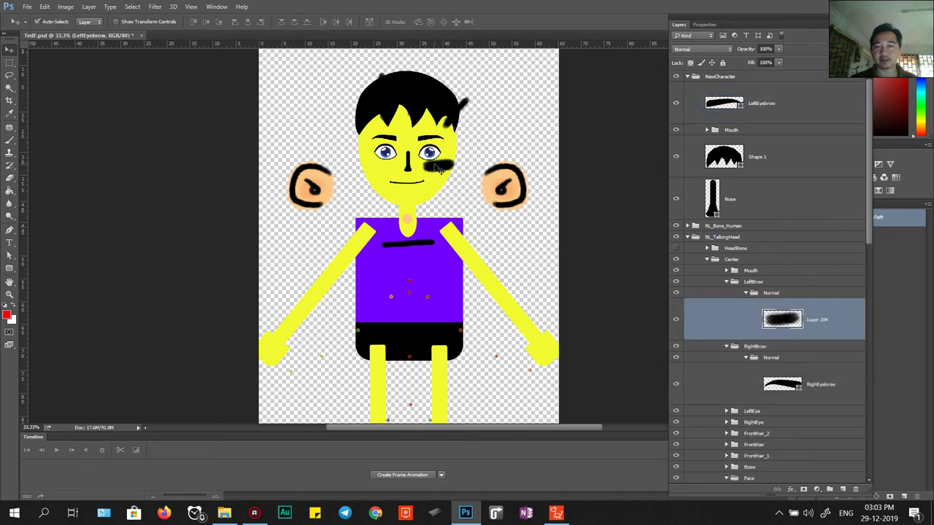
pyautogui.moveTo(722, 103); pyautogui.dragTo(781, 318)
pyautogui.click(776, 282)
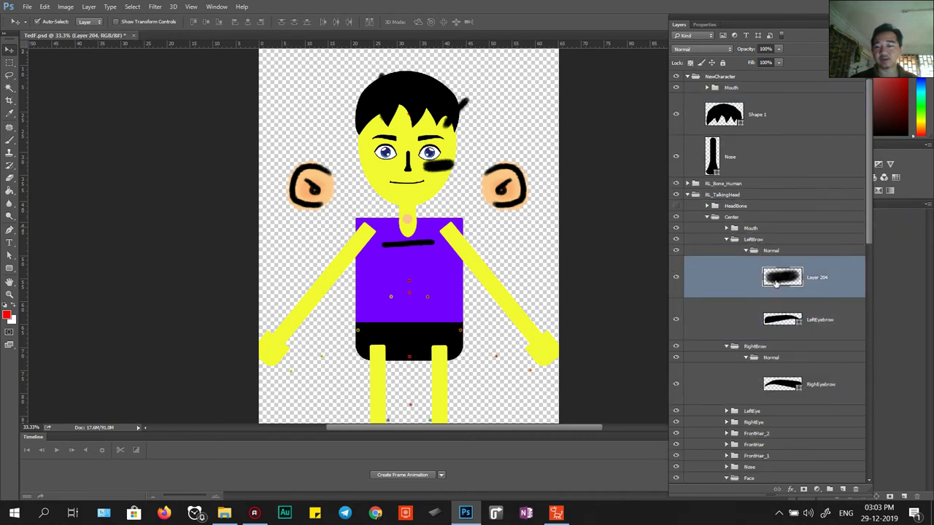
pyautogui.press('Delete')
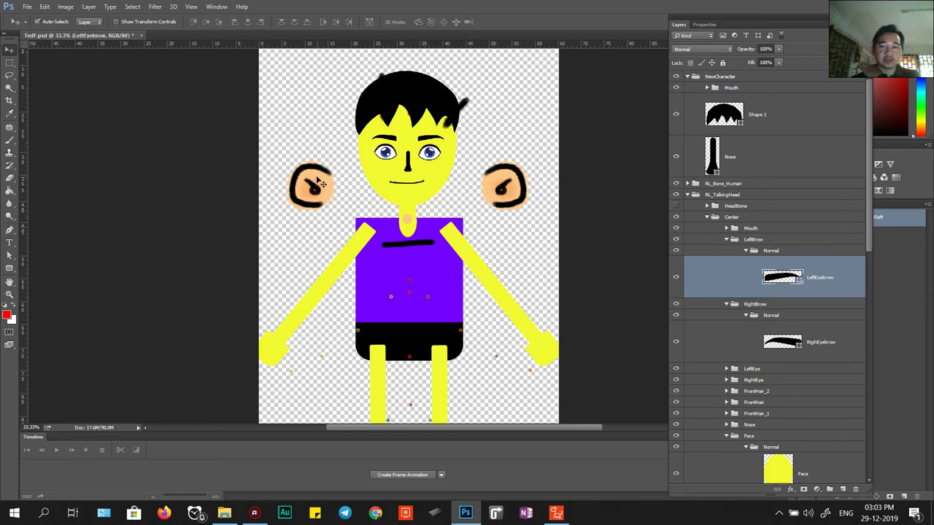
# Step: Try to shrink Layer 36, the outer ear shape in the RightEar group, with Free Transform
pyautogui.click(321, 185)
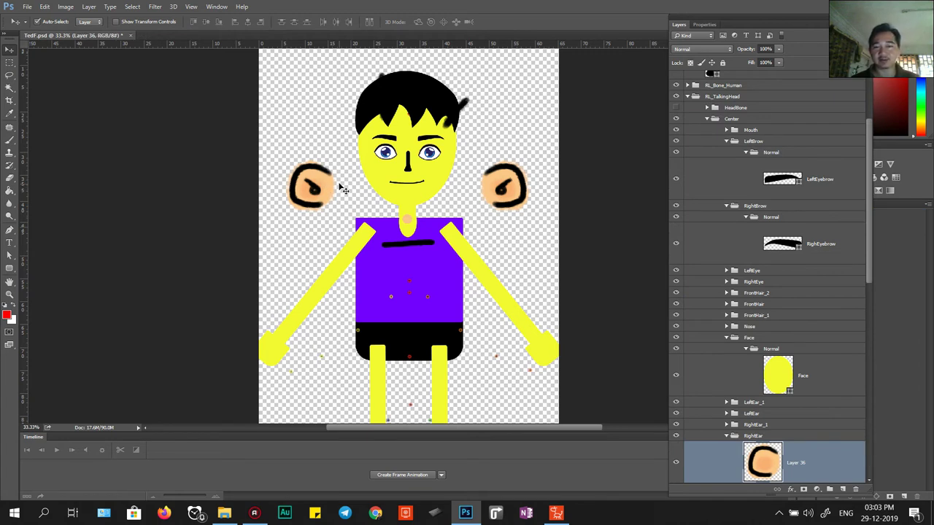
pyautogui.hotkey('ctrl', 't')
pyautogui.moveTo(285, 159); pyautogui.dragTo(298, 173)
pyautogui.hotkey('ctrl', 'z')
pyautogui.scroll(-3, 809, 458)
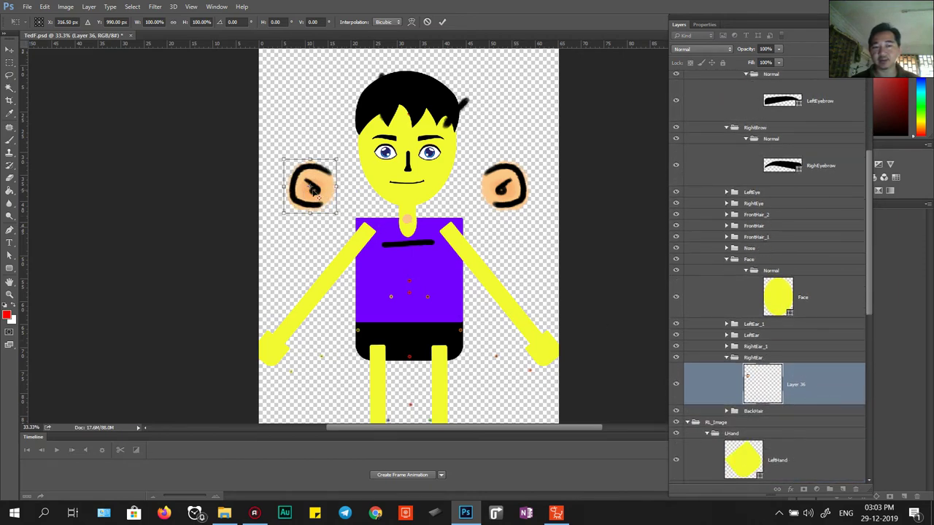
pyautogui.press('Return')
# Step: Scale the RightEar_1 and RightEar groups together to about 61% and place them against the face's edge beside the right eye
pyautogui.click(321, 194)
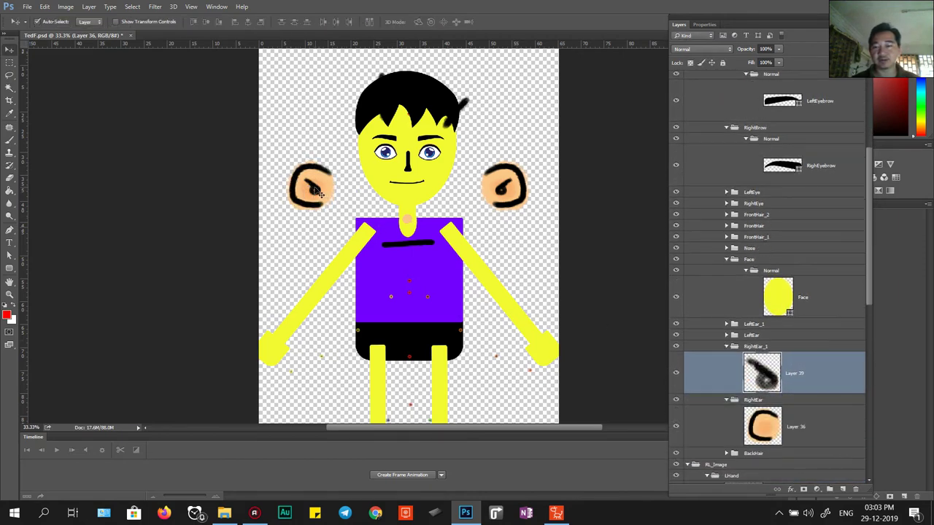
pyautogui.click(319, 176)
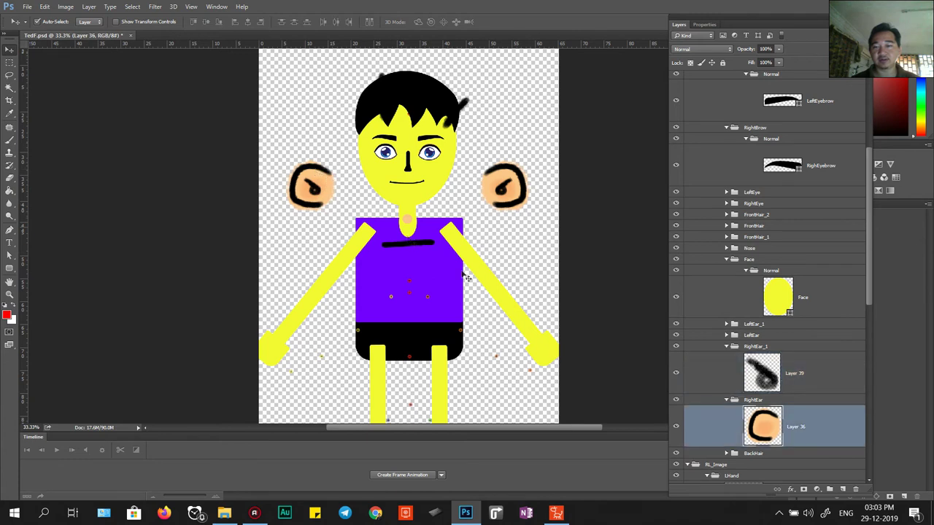
pyautogui.click(718, 349)
pyautogui.click(726, 345)
pyautogui.click(725, 358)
pyautogui.keyDown('shift'); pyautogui.click(753, 358); pyautogui.keyUp('shift')
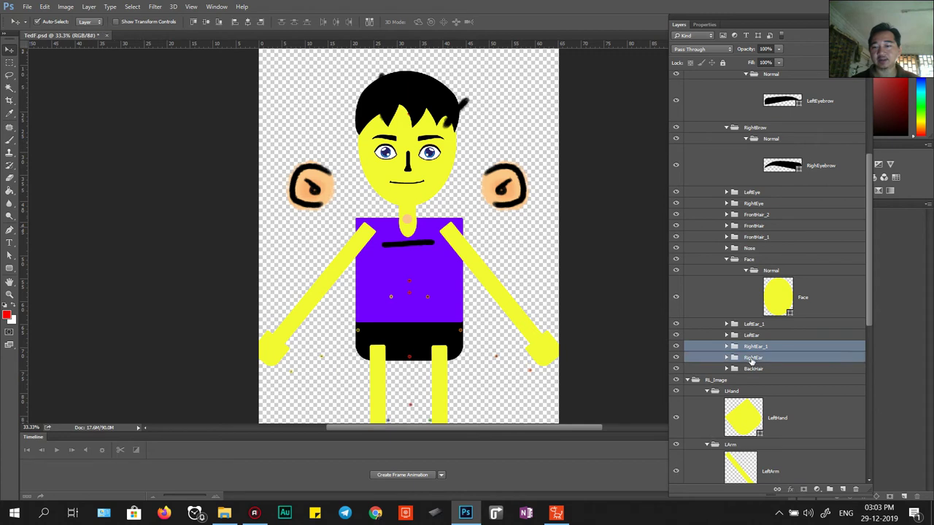
pyautogui.hotkey('ctrl', 't')
pyautogui.moveTo(336, 159); pyautogui.dragTo(370, 143)
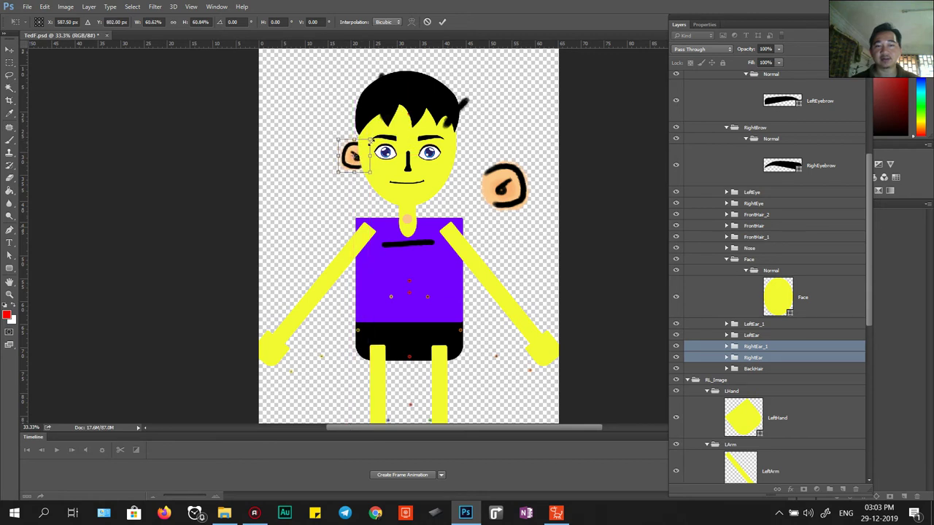
pyautogui.press('Return')
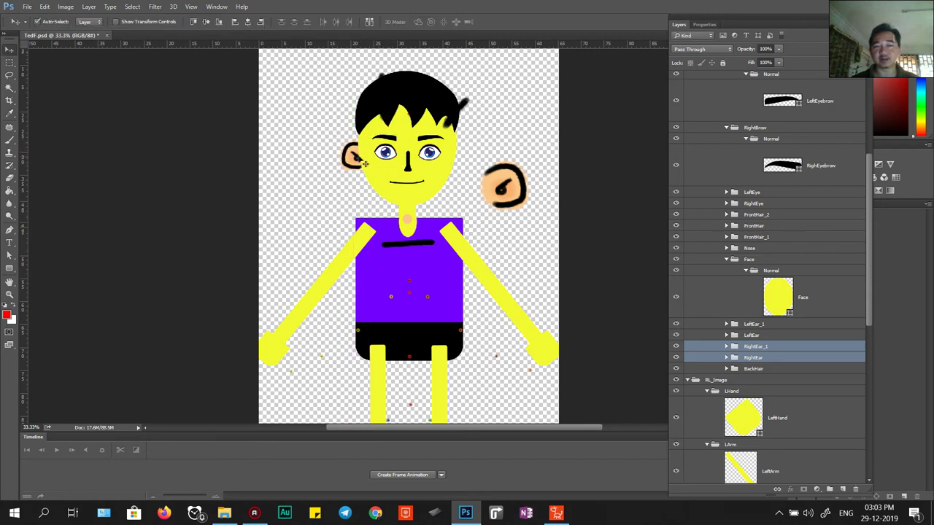
# Step: Scale the left ear's Layer 45 and Layer 42 together to about 65% and place them against the face's opposite edge
pyautogui.click(502, 188)
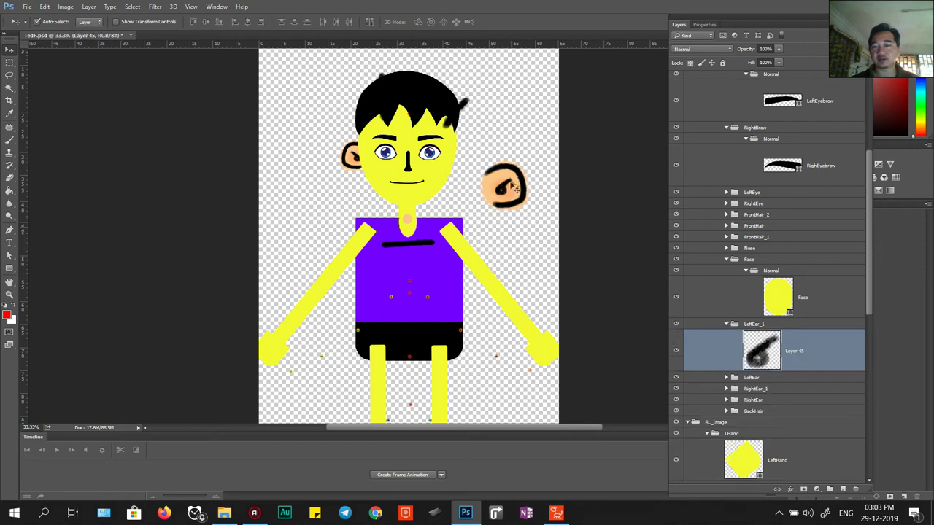
pyautogui.keyDown('shift'); pyautogui.click(507, 179); pyautogui.keyUp('shift')
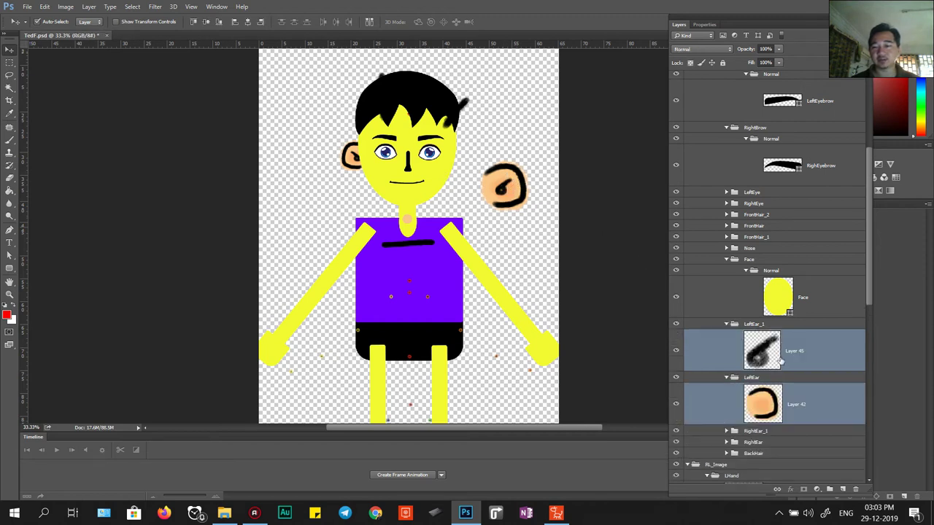
pyautogui.hotkey('ctrl', 't')
pyautogui.moveTo(530, 159); pyautogui.dragTo(458, 157)
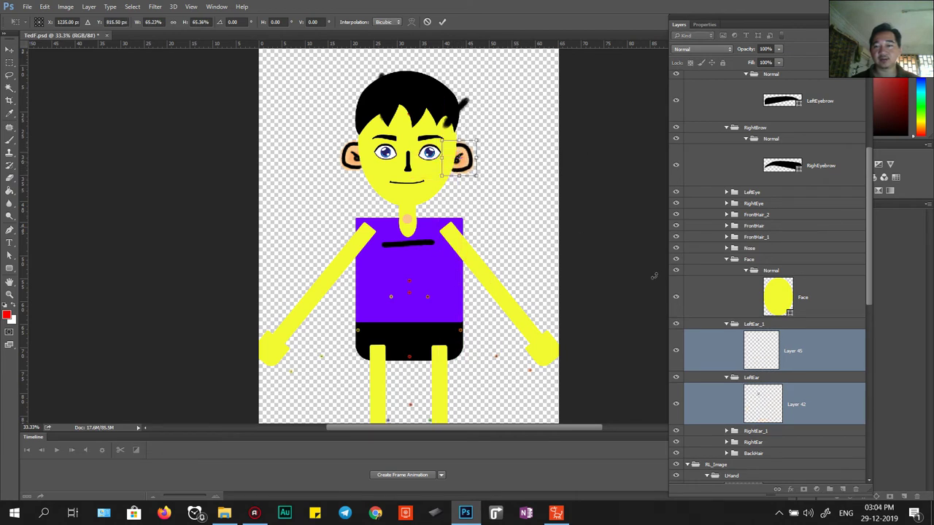
pyautogui.press('Return')
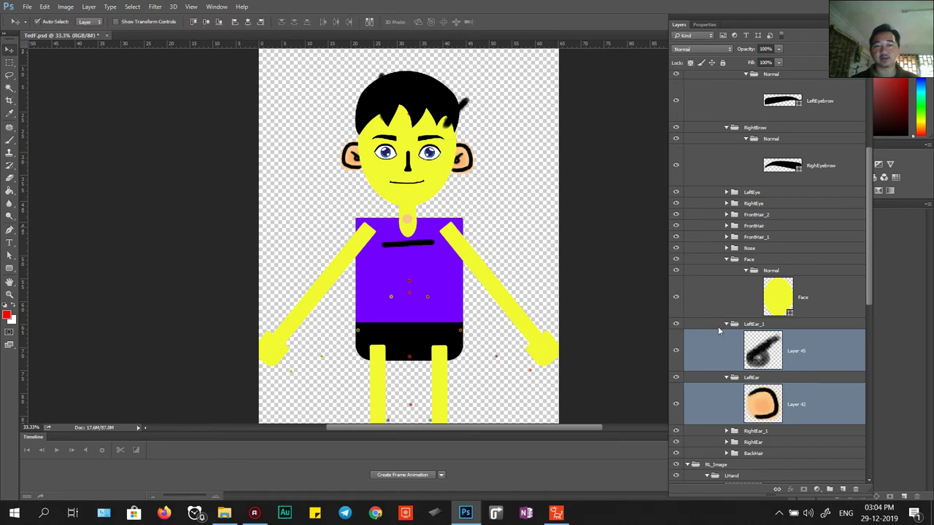
# Step: Add an empty layer to the FrontHair_2 group and delete the original hair stroke, Layer 65
pyautogui.moveTo(422, 302)
pyautogui.mouseDown()
pyautogui.moveTo(422, 152)
pyautogui.moveTo(416, 308)
pyautogui.mouseUp()
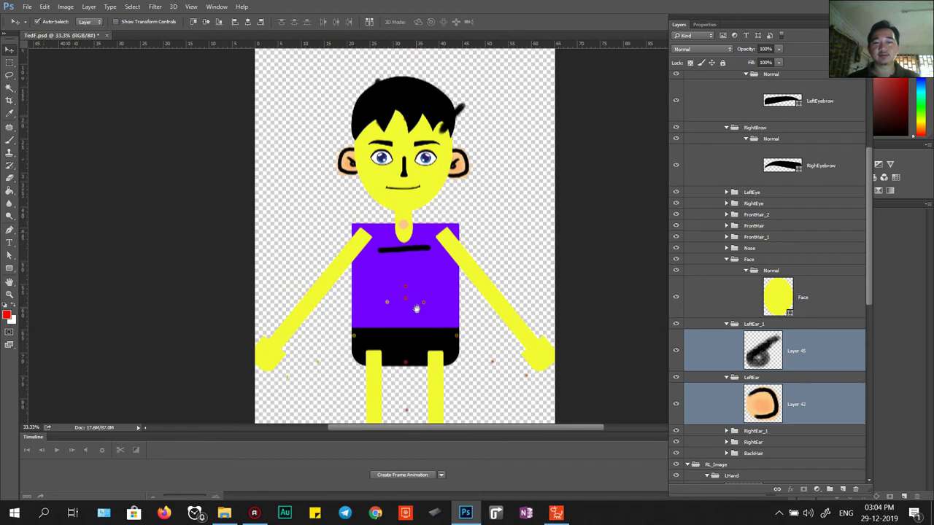
pyautogui.click(464, 112)
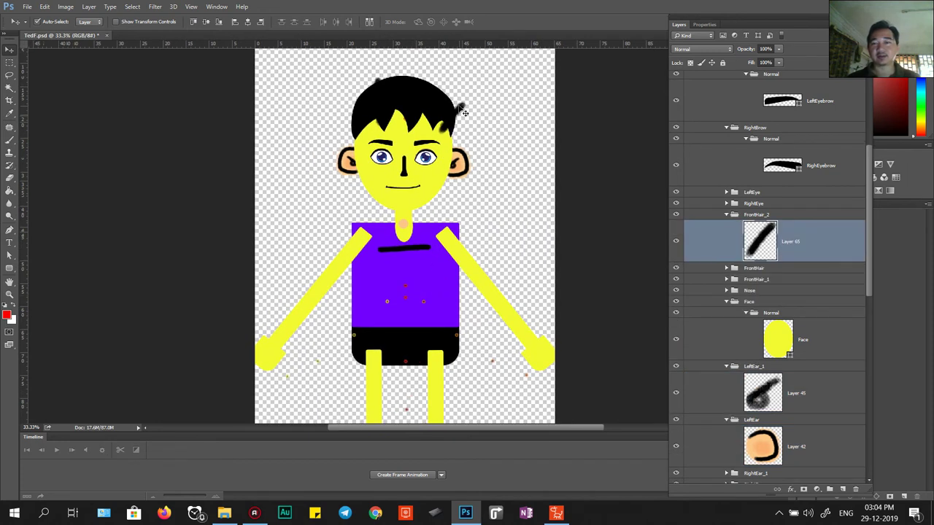
pyautogui.click(379, 84)
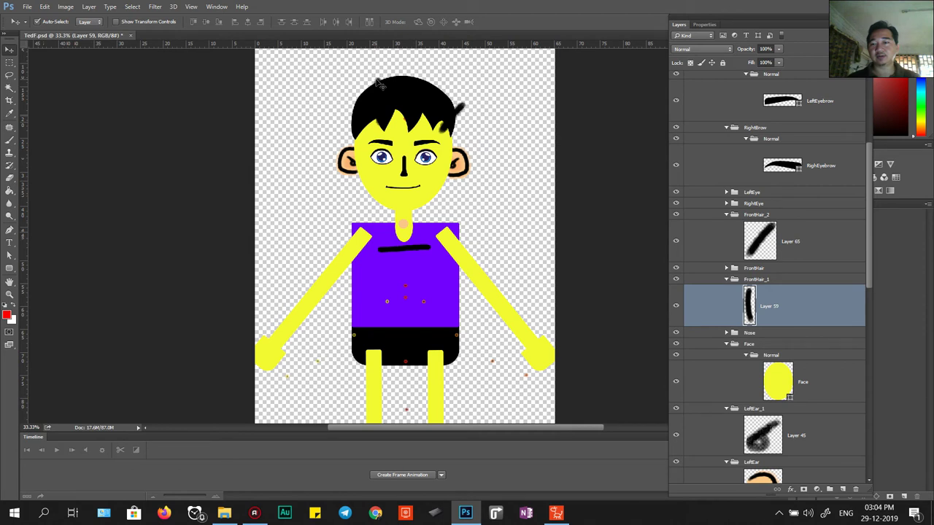
pyautogui.click(464, 112)
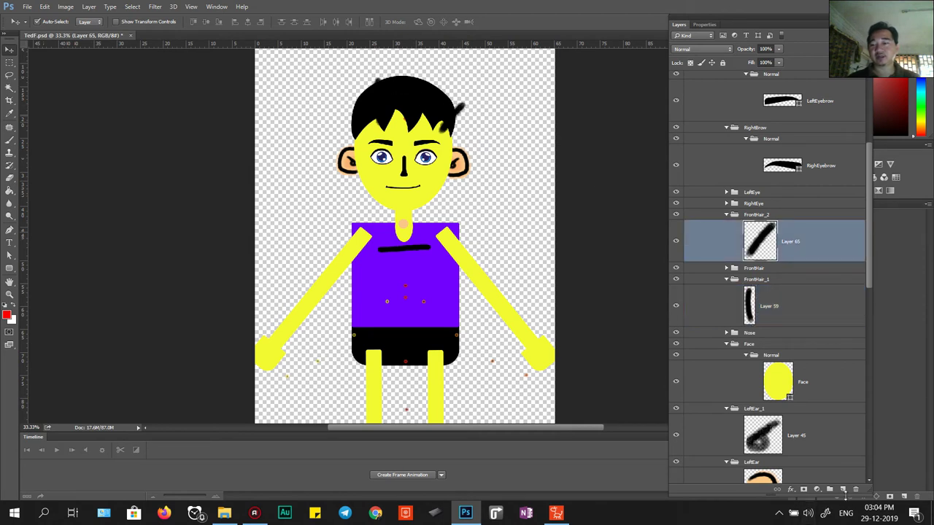
pyautogui.click(842, 489)
pyautogui.click(771, 278)
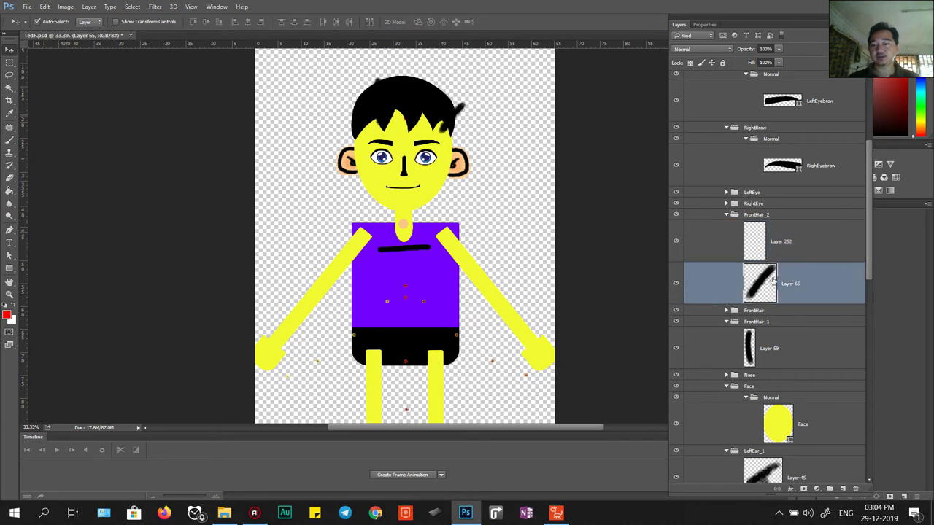
pyautogui.press('Delete')
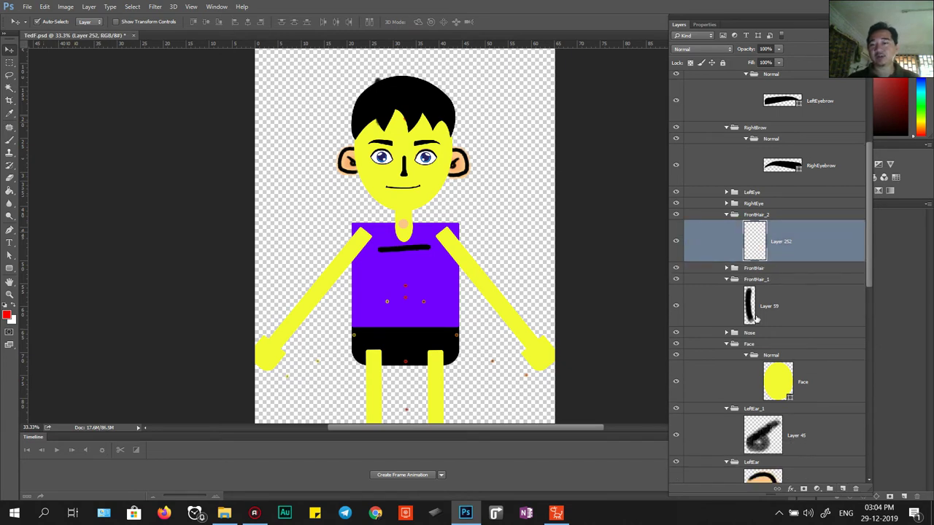
# Step: Move the Shape 1 hair layer from NewCharacter into the FrontHair_1 group and delete the original Layer 59
pyautogui.click(748, 293)
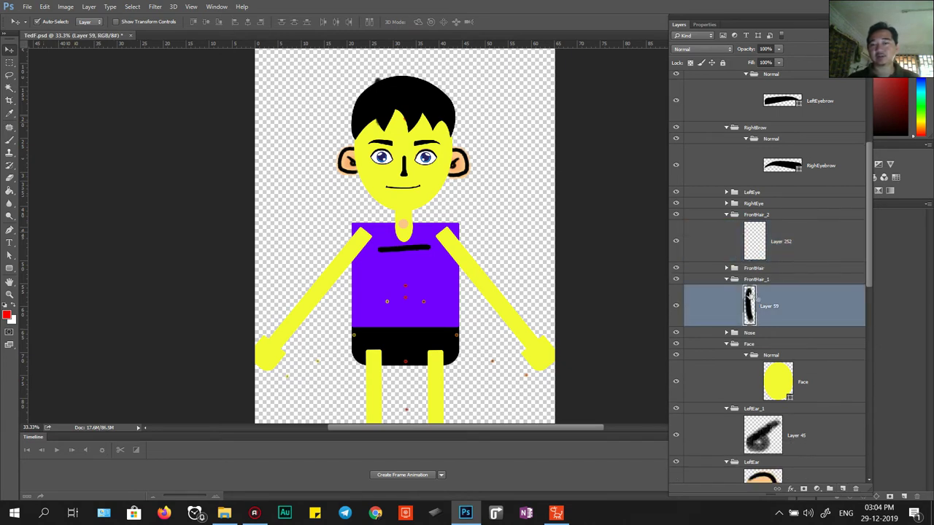
pyautogui.keyDown('ctrl'); pyautogui.click(749, 306); pyautogui.keyUp('ctrl')
pyautogui.scroll(5, 762, 306)
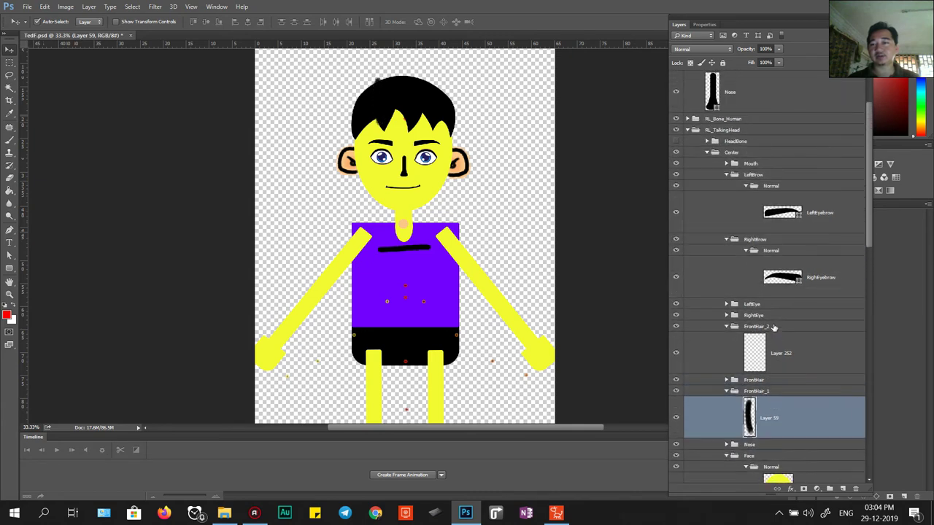
pyautogui.moveTo(732, 103); pyautogui.dragTo(759, 447)
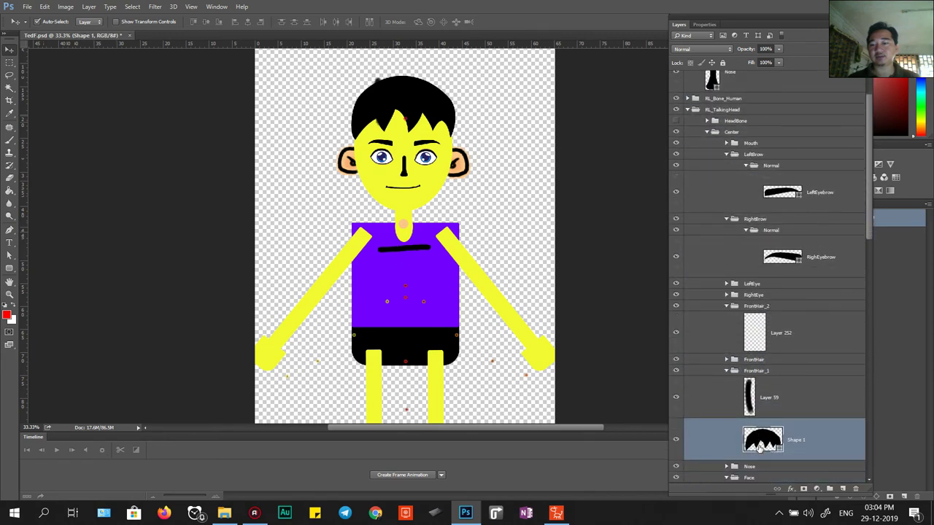
pyautogui.scroll(-3, 758, 438)
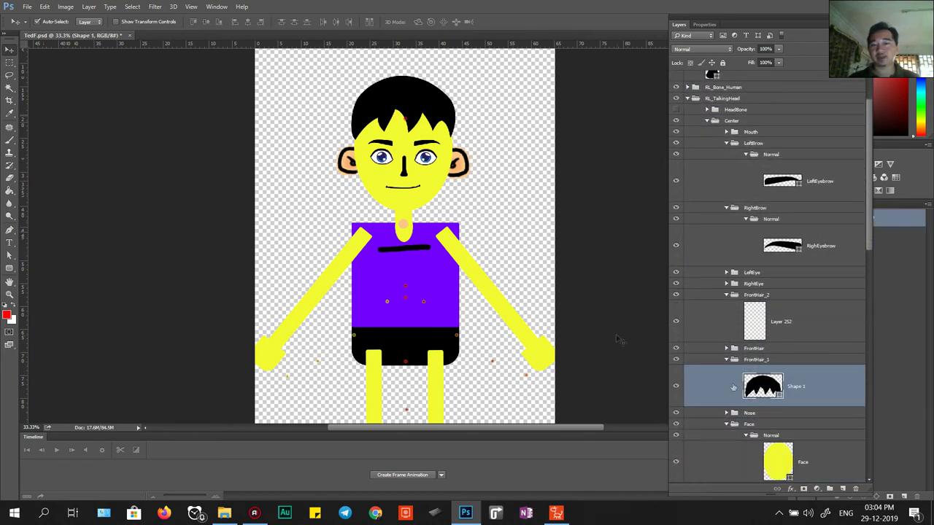
# Step: Move NewCharacter's Mouth group into RL_TalkingHead's Center group beside the original Mouth and delete the original
pyautogui.moveTo(405, 312); pyautogui.dragTo(406, 191)
pyautogui.click(408, 130)
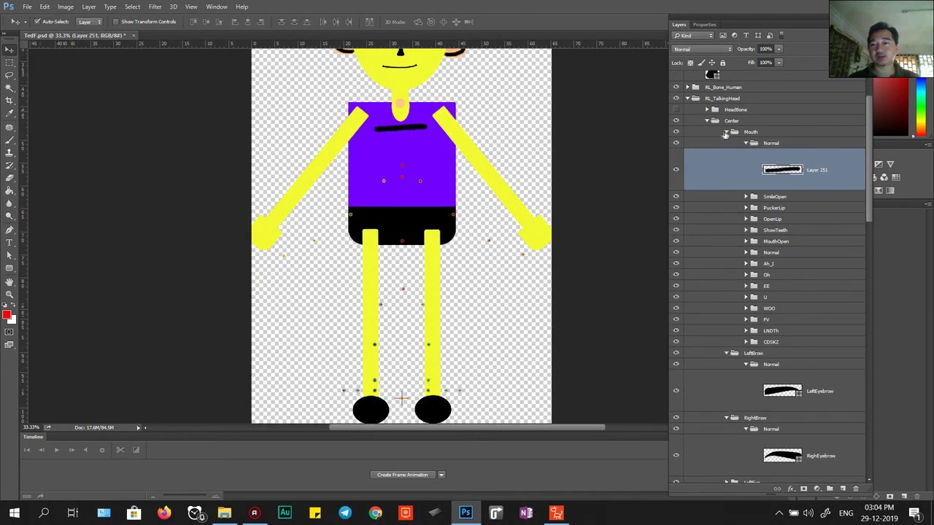
pyautogui.click(728, 132)
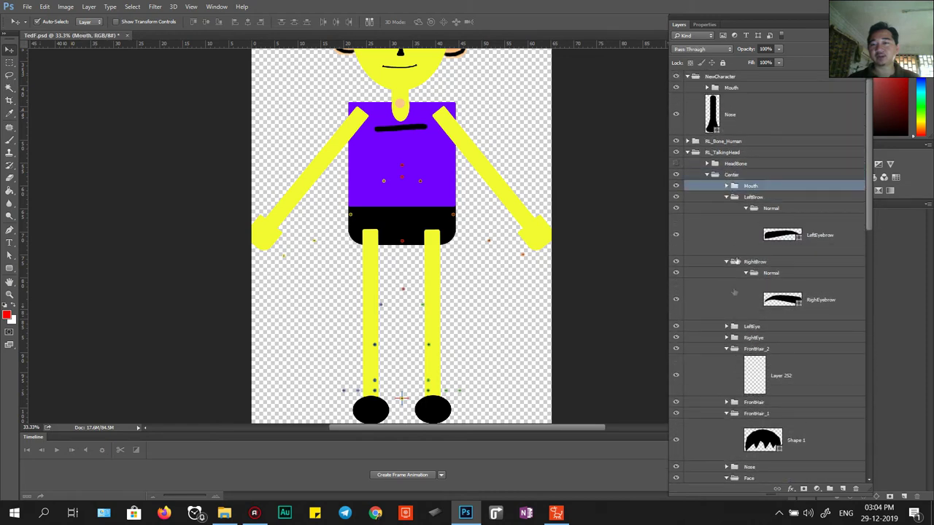
pyautogui.moveTo(727, 88); pyautogui.dragTo(744, 185)
pyautogui.click(750, 186)
pyautogui.press('Delete')
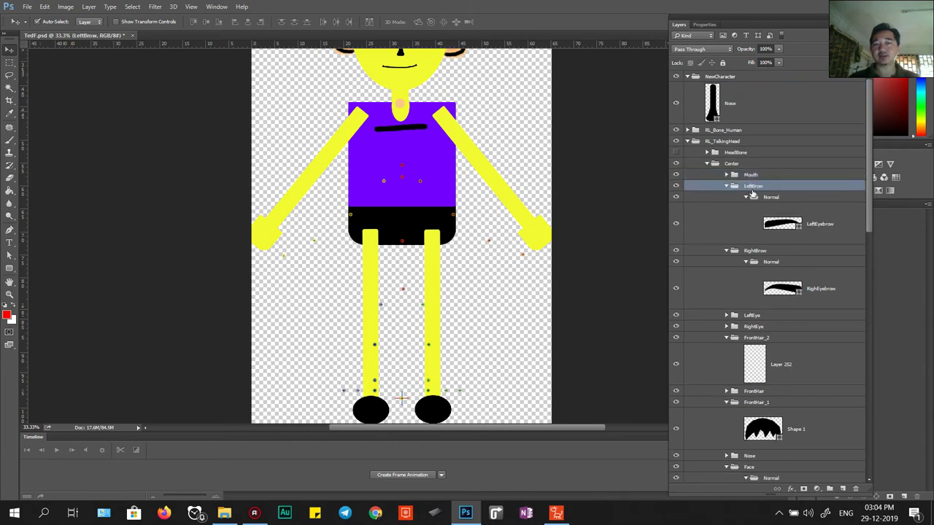
# Step: Make RL_TalkingHead's HeadBone group visible over the character
pyautogui.moveTo(409, 168); pyautogui.dragTo(445, 237)
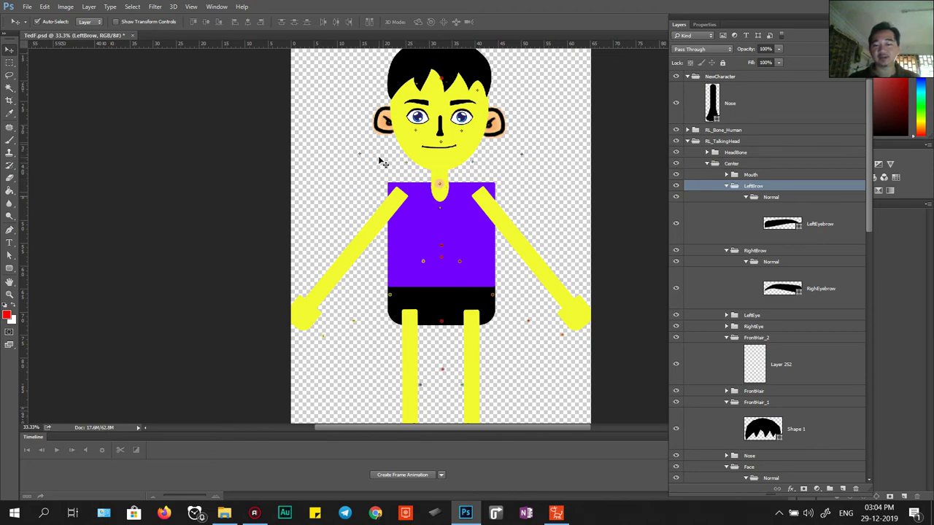
pyautogui.hotkey('ctrl', '+')
pyautogui.hotkey('ctrl', '+')
pyautogui.hotkey('ctrl', '+')
pyautogui.hotkey('ctrl', '+')
pyautogui.moveTo(380, 204); pyautogui.dragTo(194, 323)
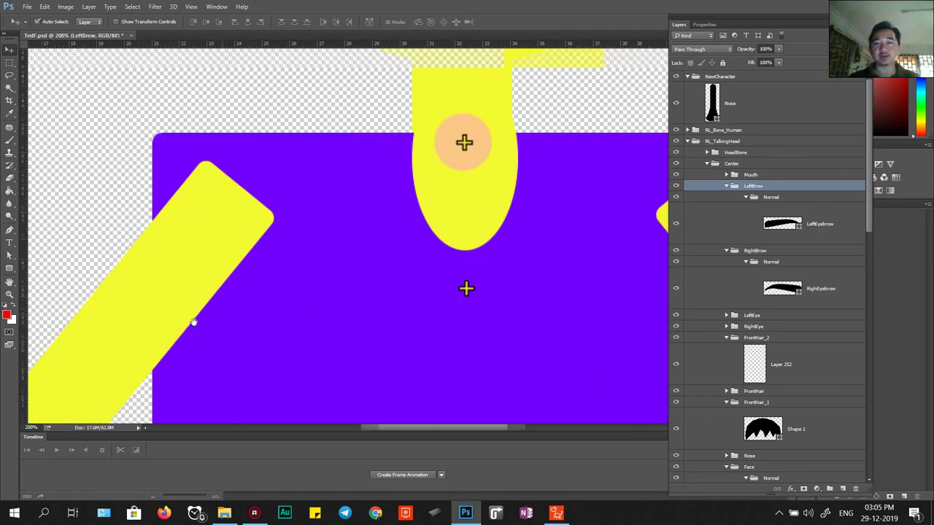
pyautogui.moveTo(347, 239); pyautogui.dragTo(239, 350)
pyautogui.moveTo(271, 251); pyautogui.dragTo(156, 340)
pyautogui.moveTo(273, 231); pyautogui.dragTo(282, 319)
pyautogui.moveTo(297, 268); pyautogui.dragTo(308, 315)
pyautogui.hotkey('ctrl', '-')
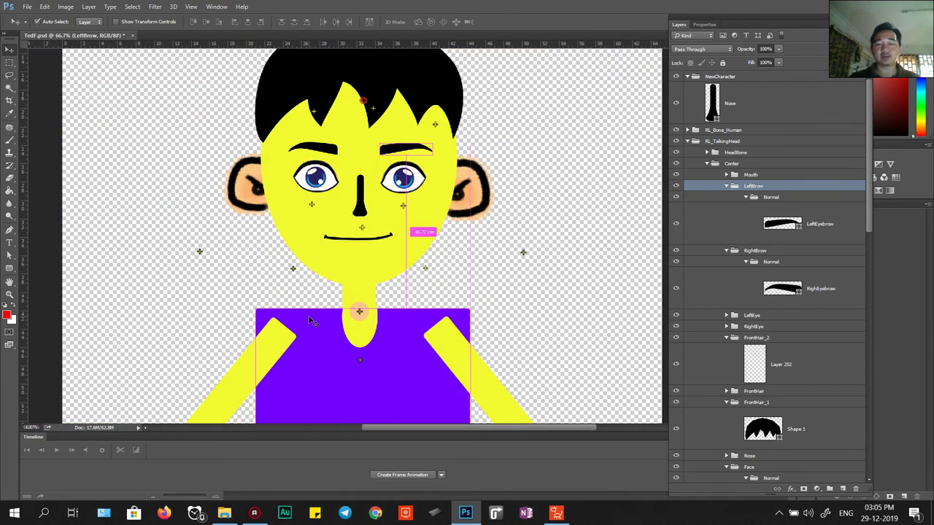
# Step: Move the RightEar>RightEar_1 and RightEar bone markers to where the right ear joins the face
pyautogui.moveTo(95, 259); pyautogui.dragTo(256, 254)
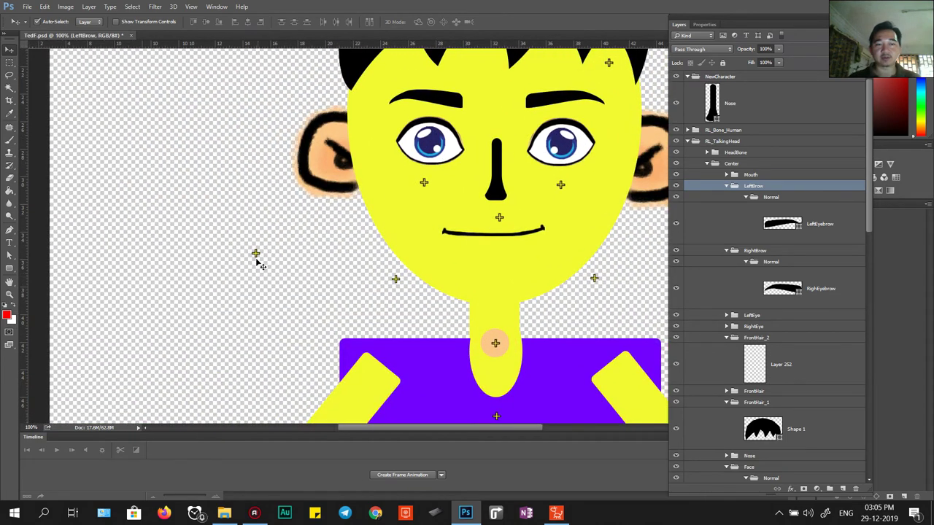
pyautogui.click(256, 254)
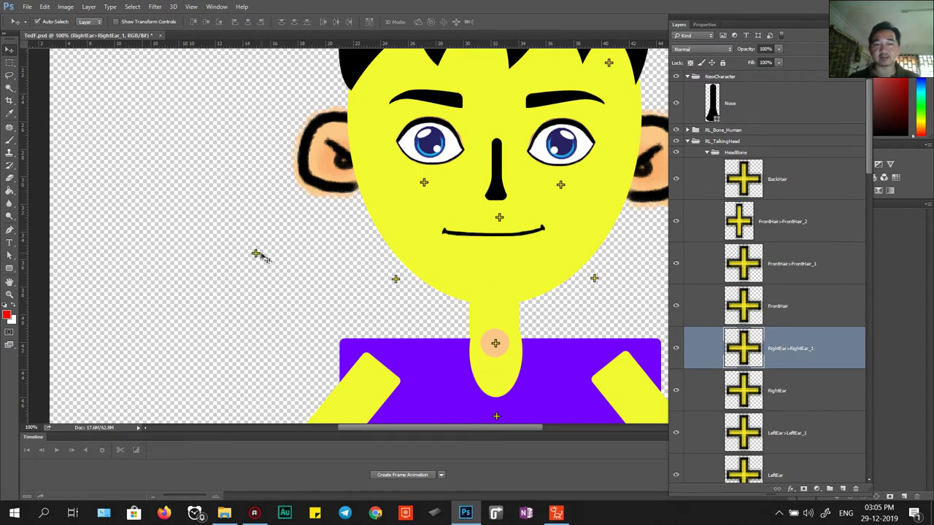
pyautogui.moveTo(255, 254)
pyautogui.mouseDown()
pyautogui.moveTo(365, 175)
pyautogui.moveTo(356, 149)
pyautogui.mouseUp()
pyautogui.moveTo(256, 255); pyautogui.dragTo(357, 148)
# Step: Move the LeftEar>LeftEar_1 and LeftEar bone markers to where the left ear joins the face
pyautogui.moveTo(437, 264); pyautogui.dragTo(263, 296)
pyautogui.click(566, 288)
pyautogui.moveTo(567, 288)
pyautogui.mouseDown()
pyautogui.moveTo(533, 249)
pyautogui.moveTo(455, 195)
pyautogui.mouseUp()
pyautogui.moveTo(566, 287)
pyautogui.mouseDown()
pyautogui.moveTo(494, 198)
pyautogui.moveTo(454, 194)
pyautogui.mouseUp()
# Step: Move the RightBrow and LeftBrow bone markers onto the inner ends of their eyebrows
pyautogui.moveTo(326, 280); pyautogui.dragTo(423, 250)
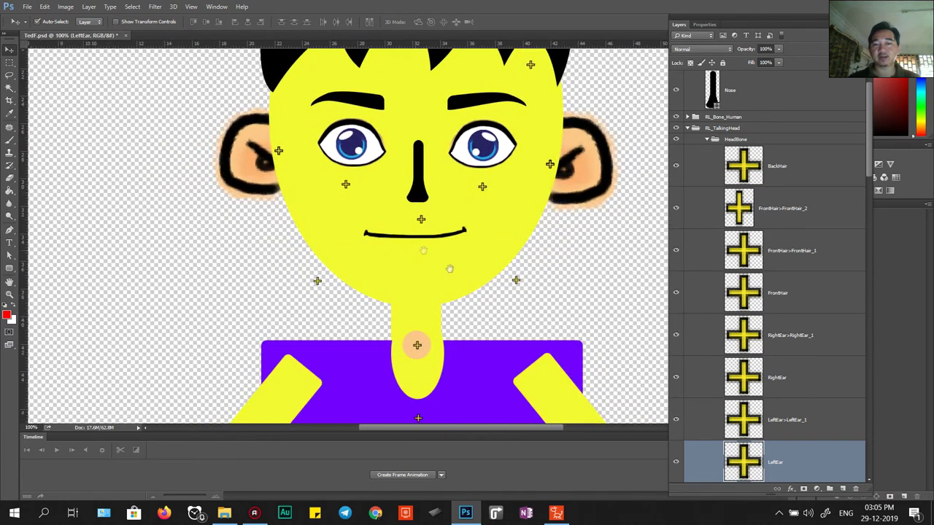
pyautogui.click(347, 185)
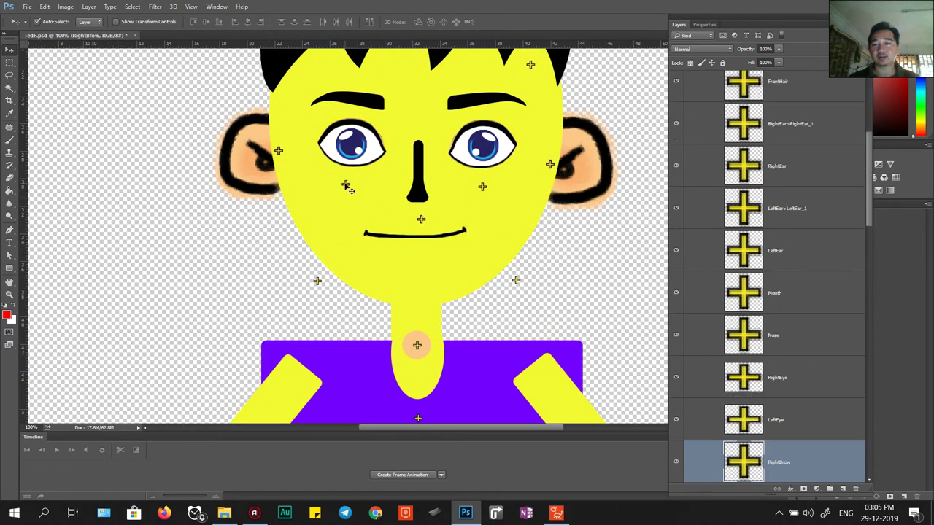
pyautogui.moveTo(346, 186)
pyautogui.mouseDown()
pyautogui.moveTo(365, 102)
pyautogui.moveTo(374, 101)
pyautogui.mouseUp()
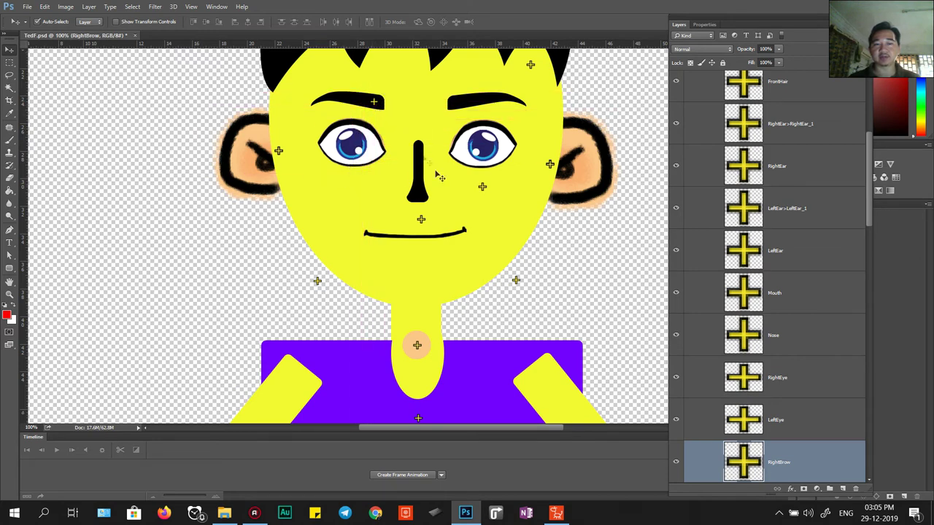
pyautogui.click(481, 188)
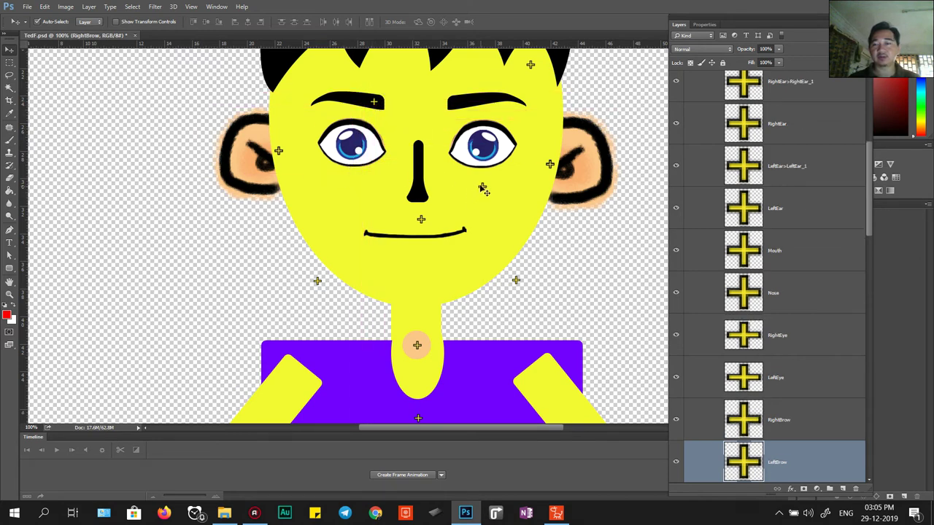
pyautogui.moveTo(486, 190)
pyautogui.mouseDown()
pyautogui.moveTo(484, 96)
pyautogui.moveTo(471, 89)
pyautogui.moveTo(452, 99)
pyautogui.moveTo(459, 103)
pyautogui.mouseUp()
# Step: Move the BackHair bone marker up into the middle of the hair and nudge the FrontHair>FrontHair_1 marker slightly upward
pyautogui.click(422, 221)
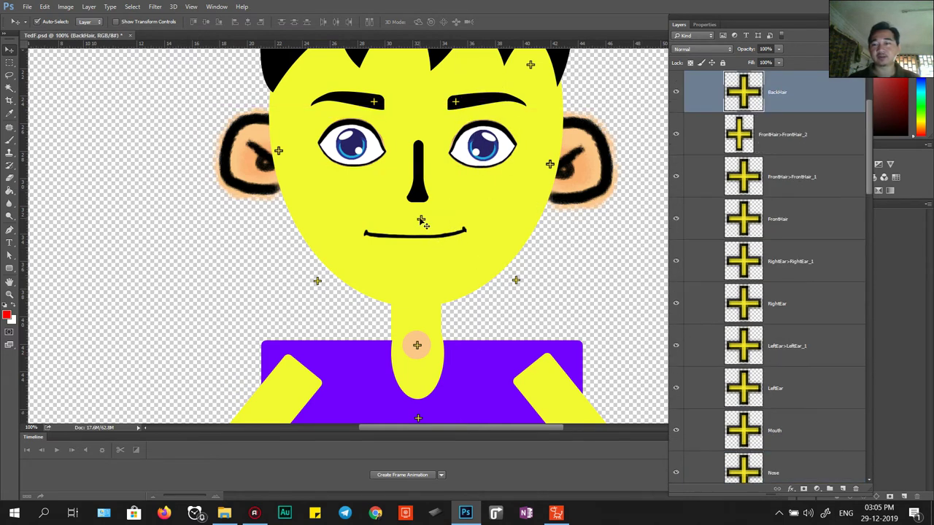
pyautogui.moveTo(421, 220)
pyautogui.mouseDown()
pyautogui.moveTo(406, 337)
pyautogui.moveTo(416, 104)
pyautogui.moveTo(407, 114)
pyautogui.mouseUp()
pyautogui.moveTo(401, 258); pyautogui.dragTo(409, 289)
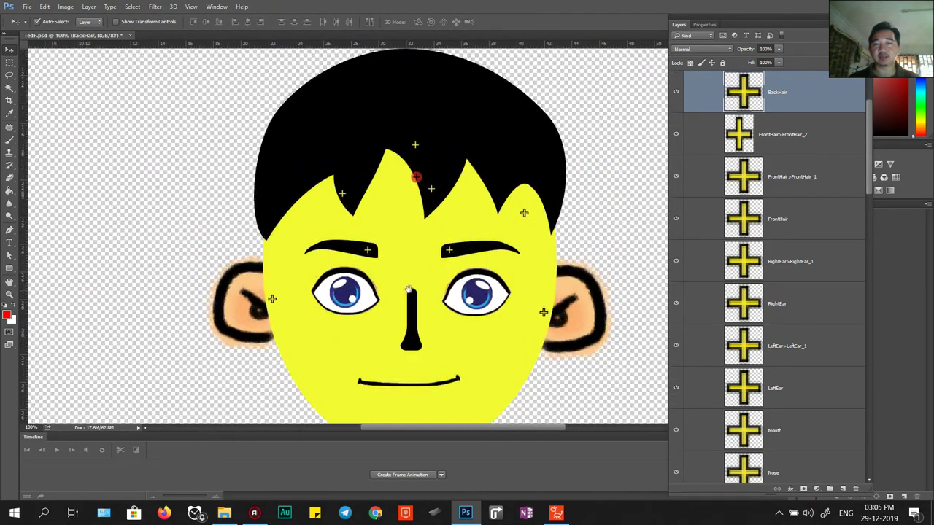
pyautogui.click(343, 194)
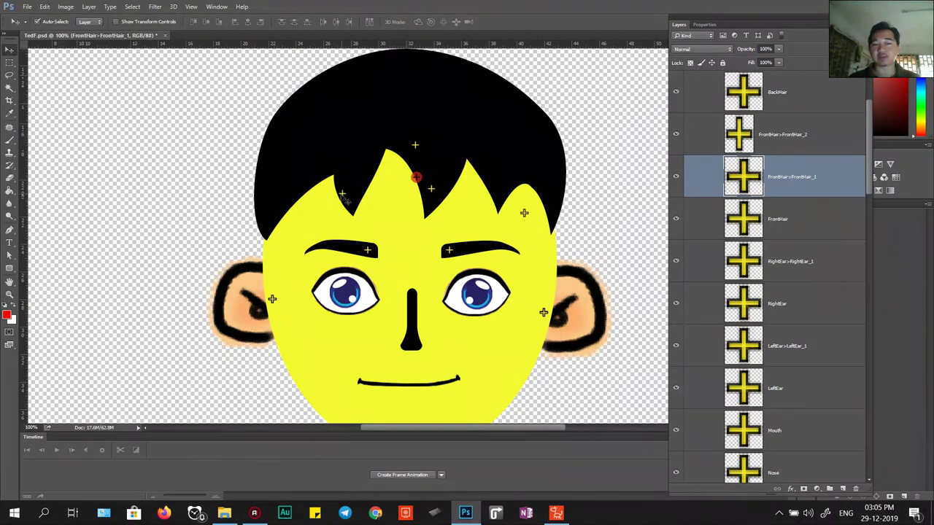
pyautogui.moveTo(346, 199); pyautogui.dragTo(342, 190)
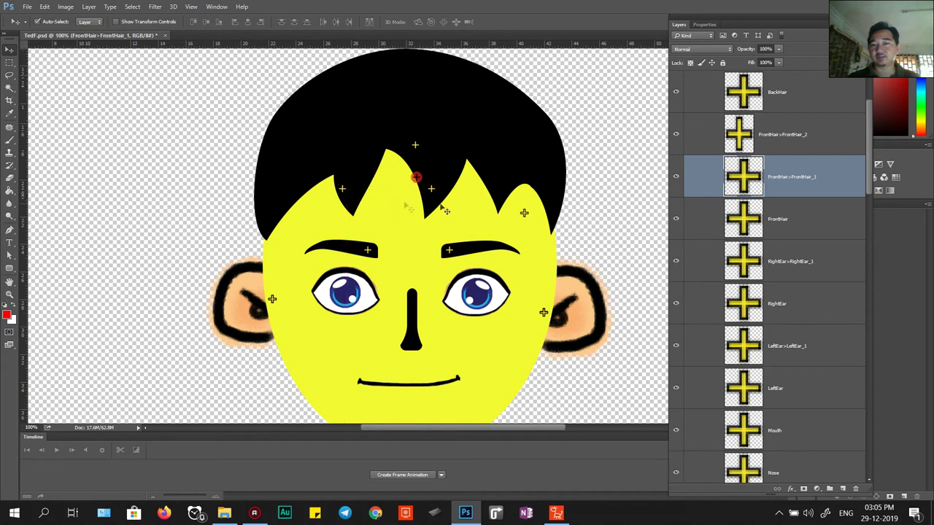
# Step: Move the FrontHair>FrontHair_2 bone marker up and inward from the forehead, beside the neighbouring fringe tip
pyautogui.click(524, 214)
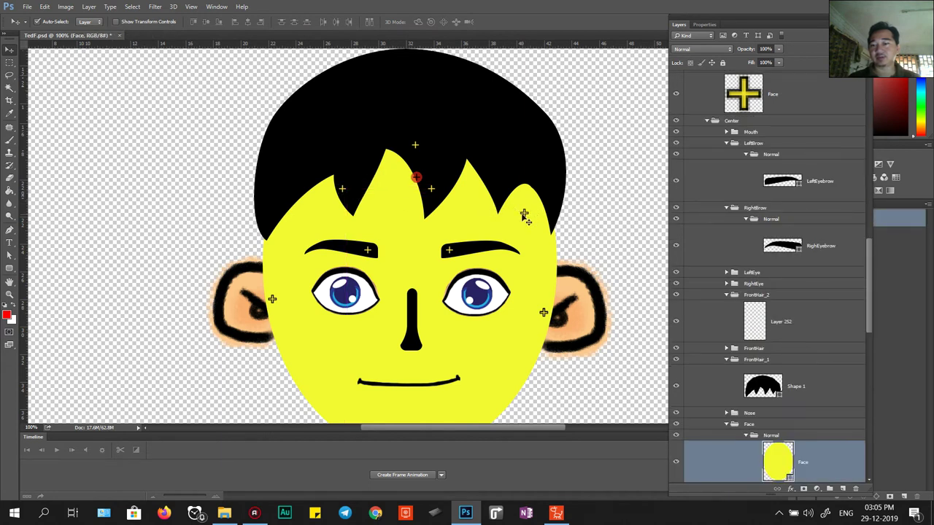
pyautogui.click(524, 213)
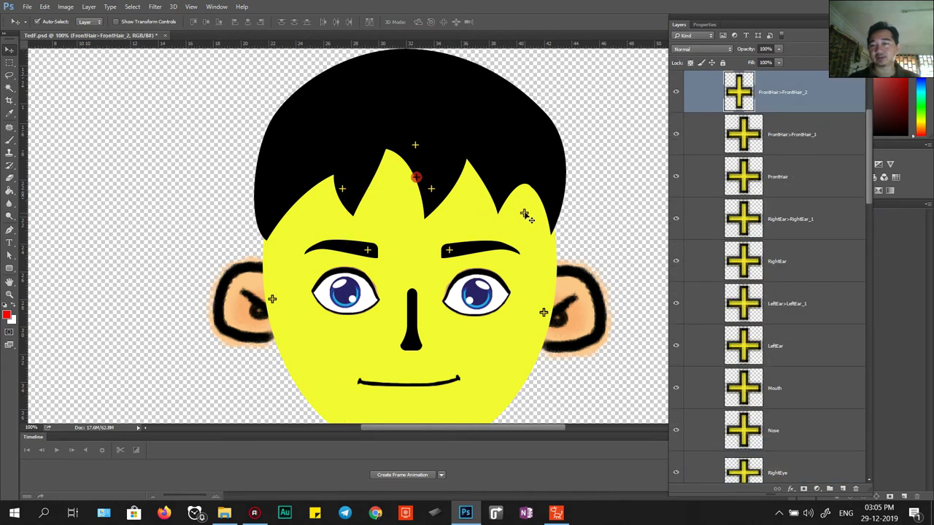
pyautogui.moveTo(524, 214); pyautogui.dragTo(475, 189)
# Step: Move the FrontHair>FrontHair_1 bone marker from the fringe tip up into the middle of the hair
pyautogui.moveTo(472, 410); pyautogui.dragTo(438, 162)
pyautogui.scroll(5, 450, 244)
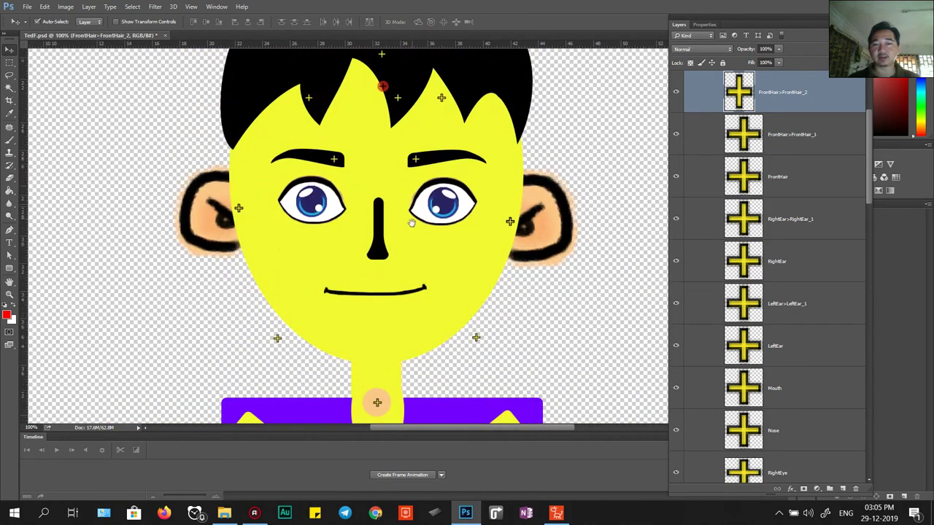
pyautogui.click(325, 87)
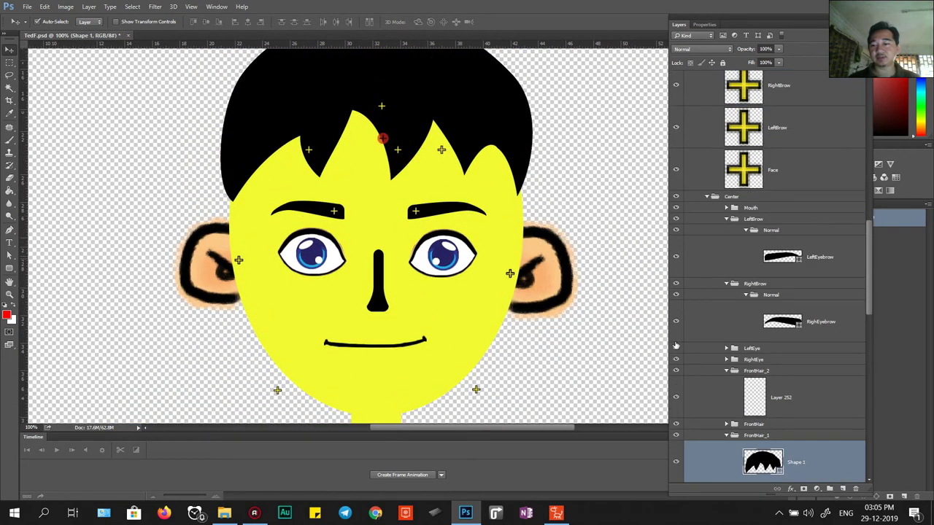
pyautogui.click(308, 151)
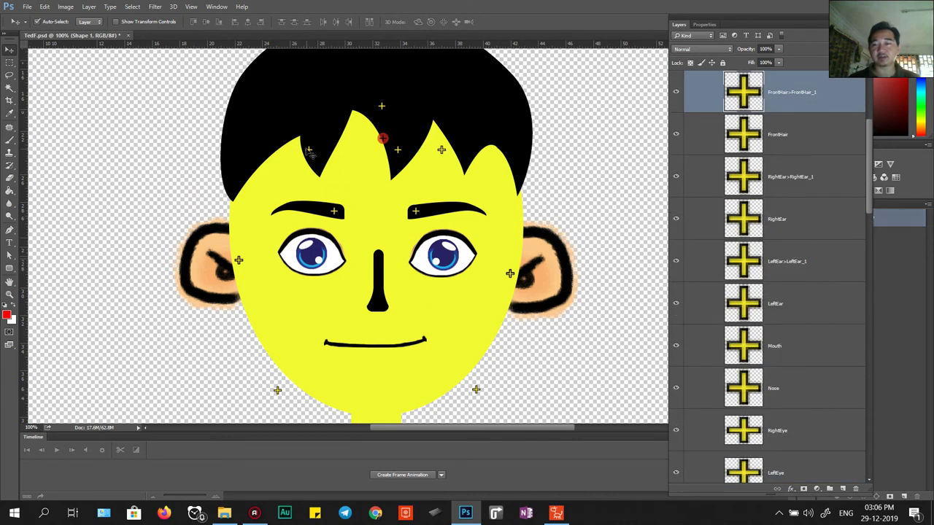
pyautogui.moveTo(318, 154)
pyautogui.mouseDown()
pyautogui.moveTo(386, 101)
pyautogui.moveTo(382, 81)
pyautogui.mouseUp()
# Step: Move the RightEye and LeftEye bone markers from beside the chin onto the pupils of their eyes
pyautogui.moveTo(373, 322); pyautogui.dragTo(370, 223)
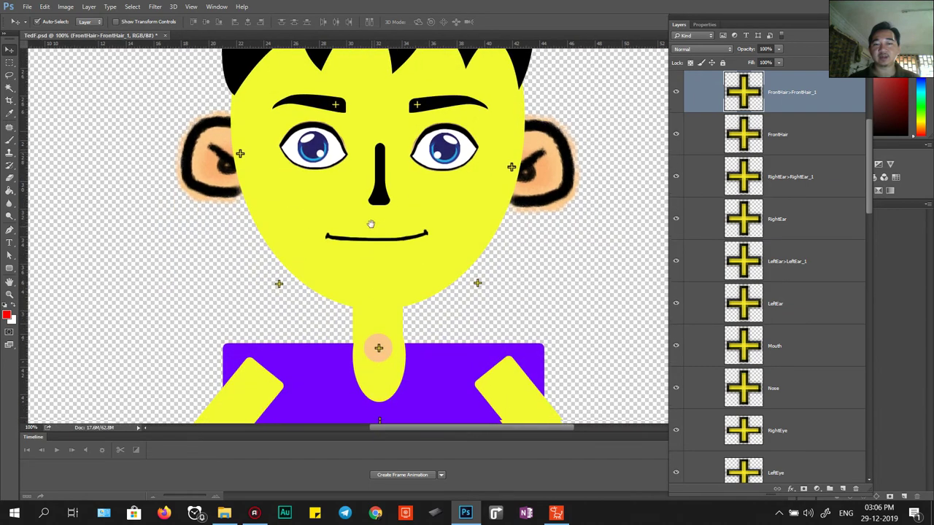
pyautogui.click(278, 270)
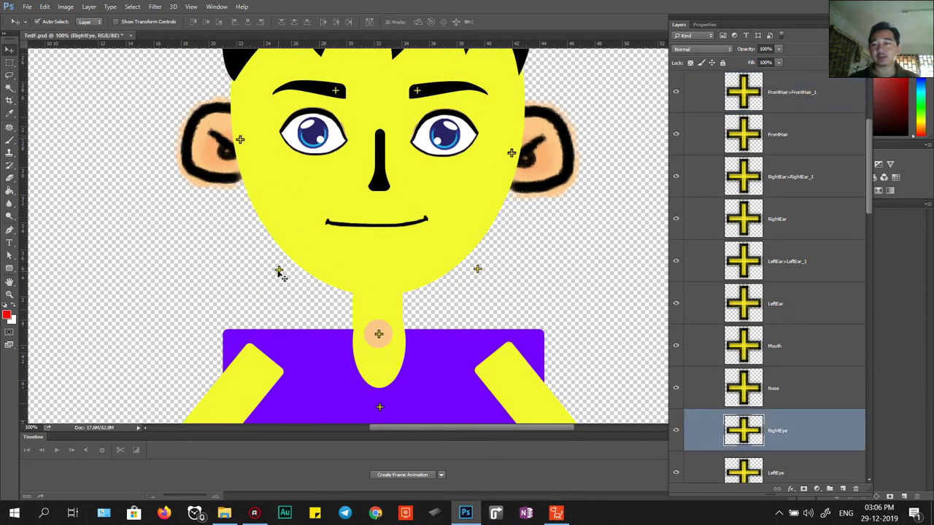
pyautogui.moveTo(278, 270)
pyautogui.mouseDown()
pyautogui.moveTo(303, 139)
pyautogui.moveTo(313, 135)
pyautogui.mouseUp()
pyautogui.moveTo(477, 272)
pyautogui.mouseDown()
pyautogui.moveTo(473, 196)
pyautogui.moveTo(445, 135)
pyautogui.mouseUp()
# Step: Move the Nose bone marker from the neck up onto the upper part of the nose
pyautogui.moveTo(340, 281); pyautogui.dragTo(269, 290)
pyautogui.scroll(-1, 794, 375)
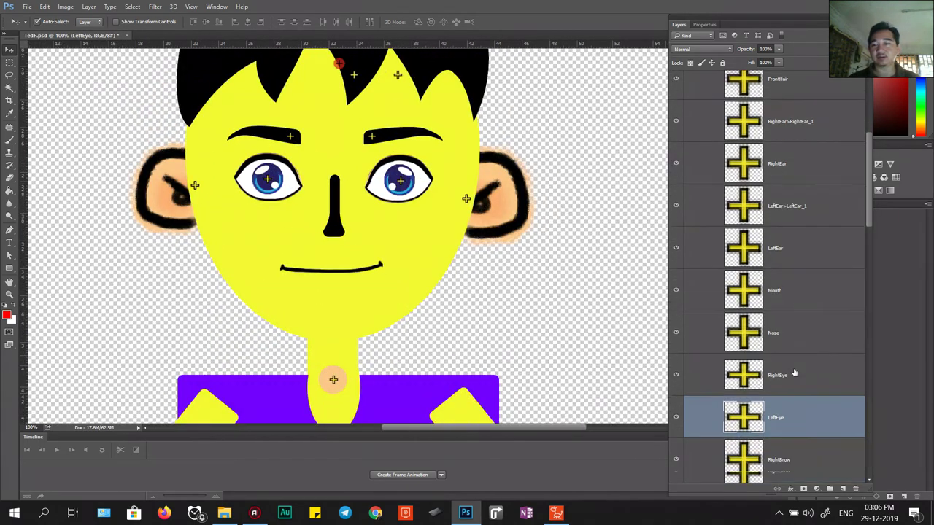
pyautogui.moveTo(868, 171)
pyautogui.mouseDown()
pyautogui.moveTo(867, 393)
pyautogui.moveTo(853, 193)
pyautogui.mouseUp()
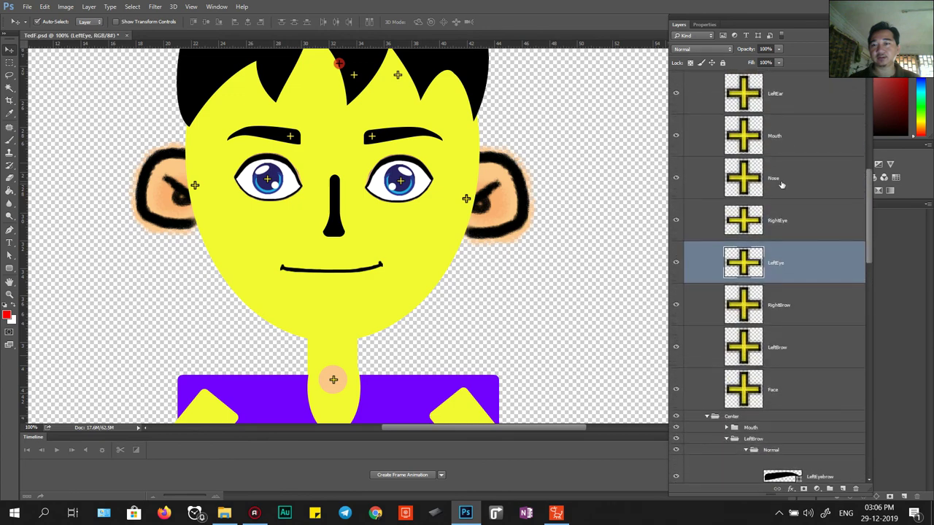
pyautogui.click(853, 193)
pyautogui.moveTo(531, 310)
pyautogui.mouseDown()
pyautogui.moveTo(537, 167)
pyautogui.moveTo(530, 115)
pyautogui.mouseUp()
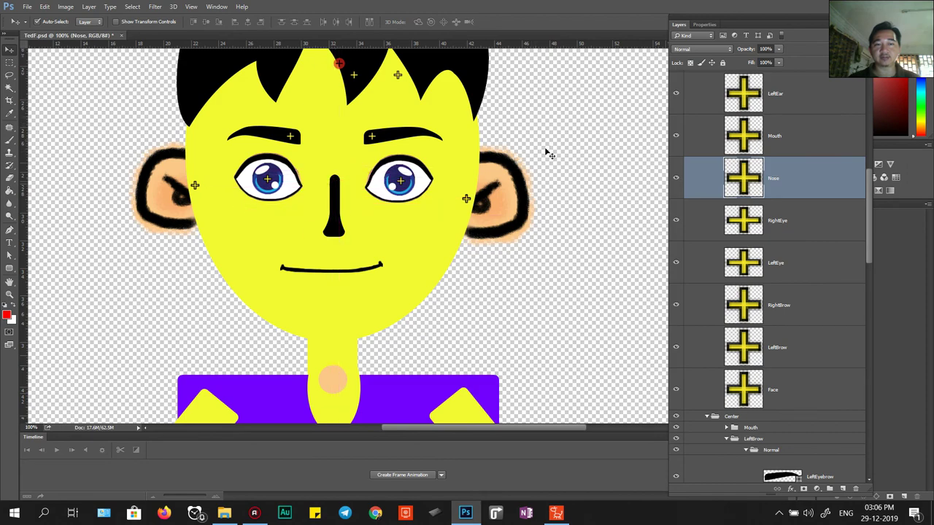
# Step: Find the layer of the orange circle on the neck and the new Nose layer in the NewCharacter group
pyautogui.moveTo(410, 328); pyautogui.dragTo(458, 224)
pyautogui.click(398, 269)
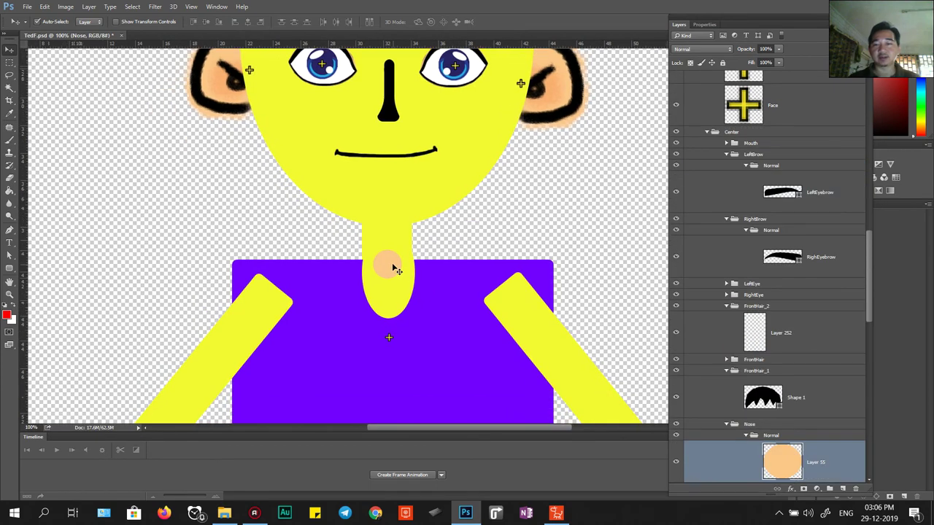
pyautogui.moveTo(453, 309); pyautogui.dragTo(416, 324)
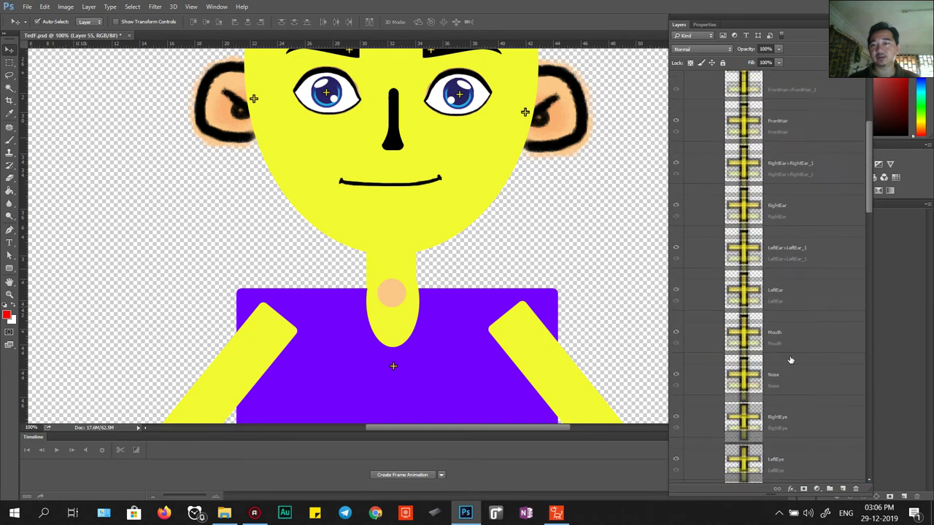
pyautogui.scroll(5, 790, 361)
pyautogui.click(731, 117)
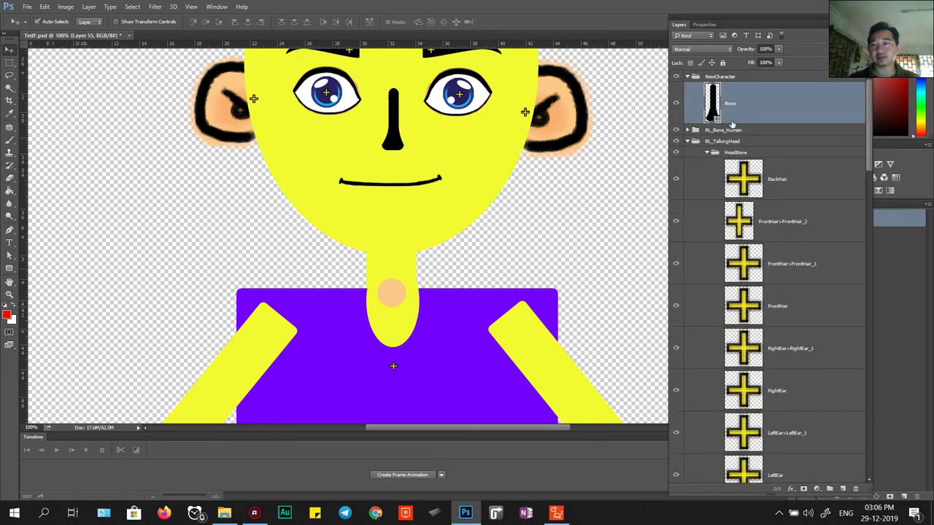
pyautogui.click(689, 142)
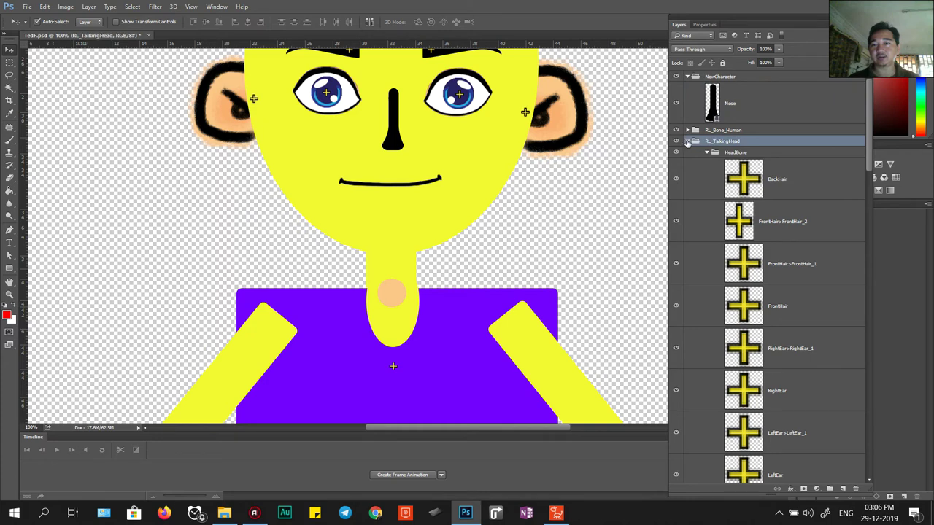
pyautogui.click(687, 141)
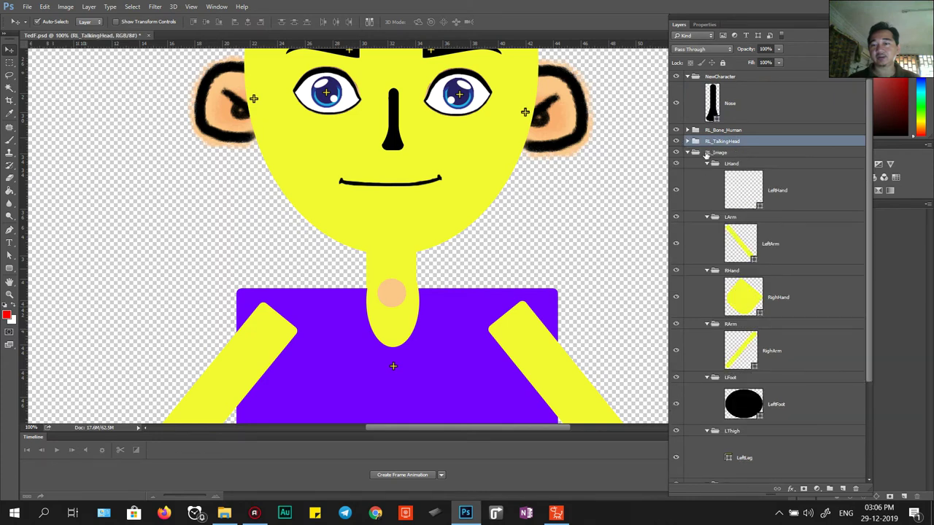
pyautogui.click(392, 296)
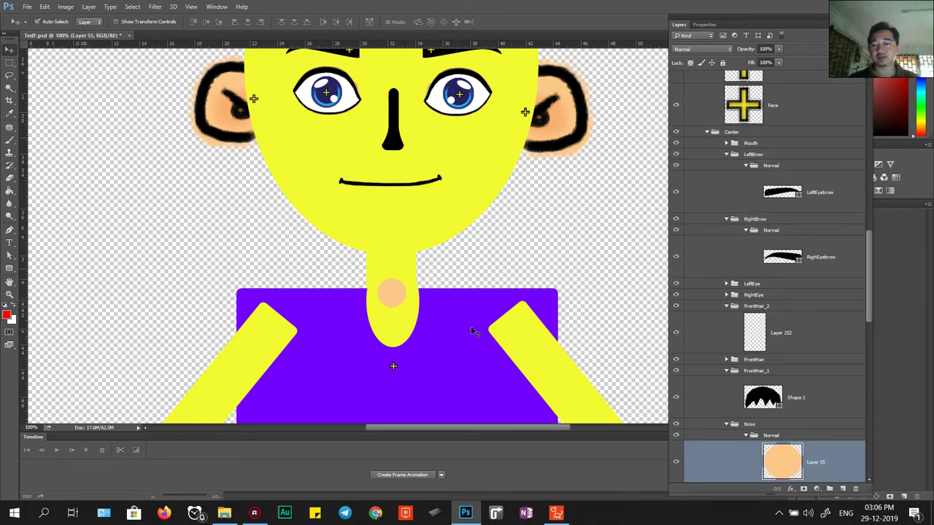
pyautogui.moveTo(869, 306); pyautogui.dragTo(873, 138)
pyautogui.click(687, 141)
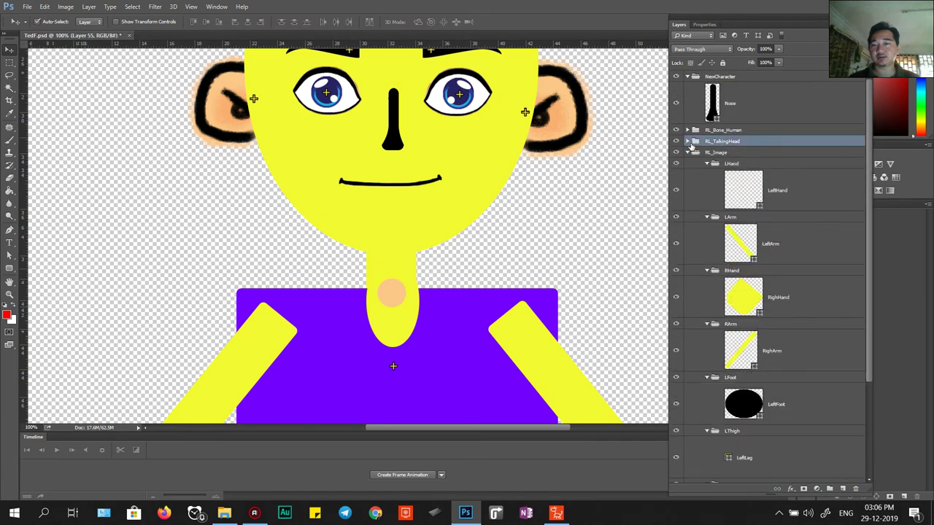
# Step: Collapse the hand, arm, foot and thigh subgroups inside the RL_Image group
pyautogui.click(687, 152)
pyautogui.click(687, 153)
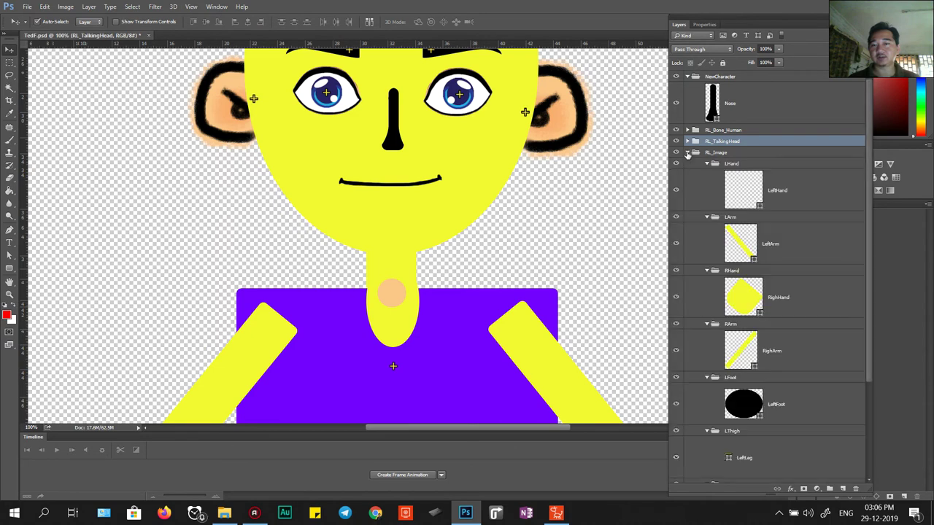
pyautogui.click(706, 164)
pyautogui.click(706, 175)
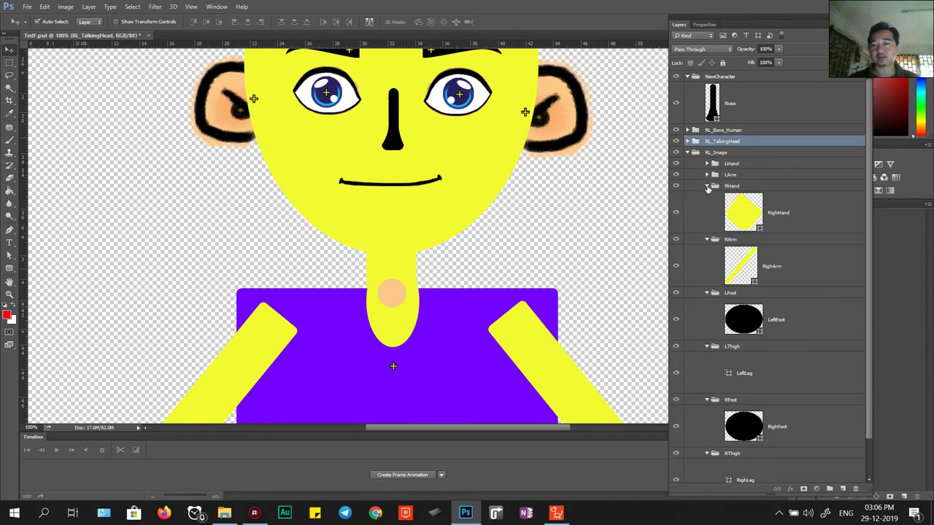
pyautogui.click(706, 186)
pyautogui.click(706, 197)
pyautogui.click(706, 208)
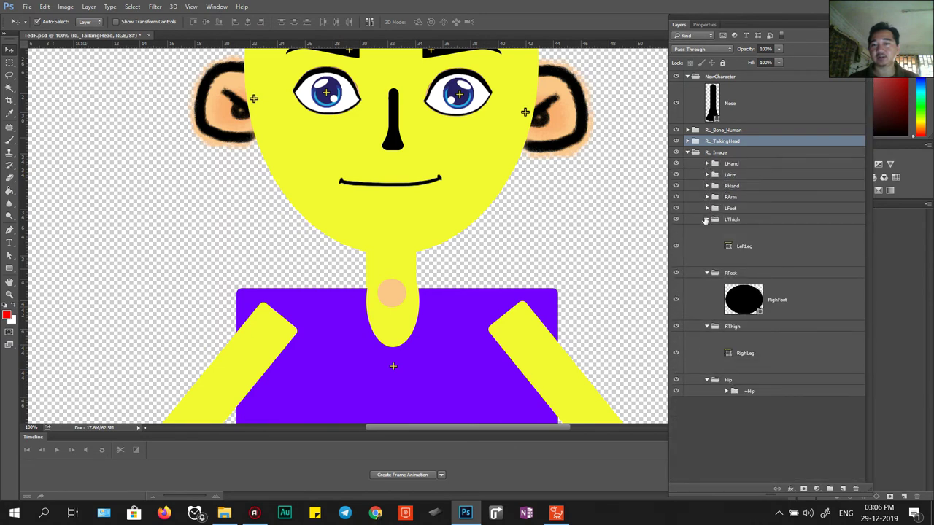
pyautogui.click(706, 219)
pyautogui.click(706, 231)
pyautogui.click(706, 242)
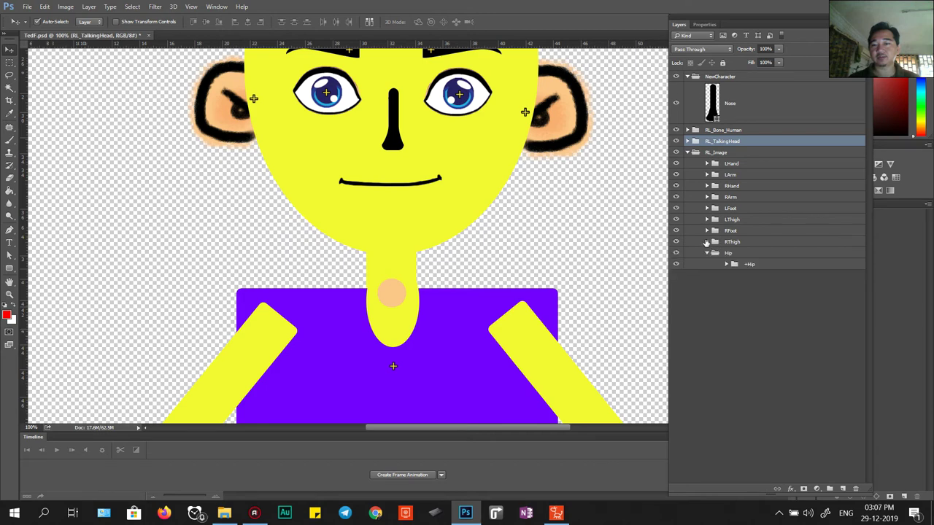
# Step: Move the Nose layer from NewCharacter into the Nose > Normal group and delete the orange circle layer there
pyautogui.click(392, 299)
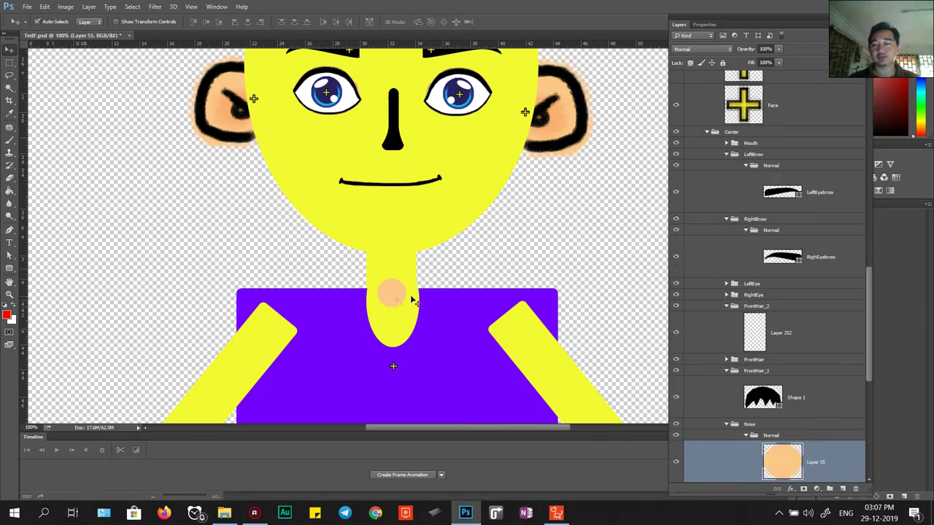
pyautogui.moveTo(870, 310); pyautogui.dragTo(870, 117)
pyautogui.click(706, 153)
pyautogui.moveTo(715, 100); pyautogui.dragTo(773, 468)
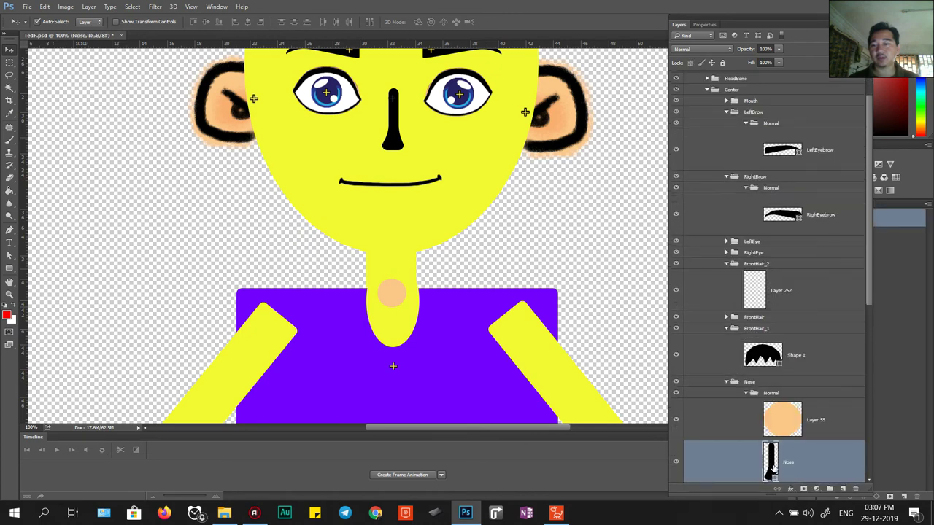
pyautogui.scroll(-2, 774, 468)
pyautogui.click(778, 369)
pyautogui.press('Delete')
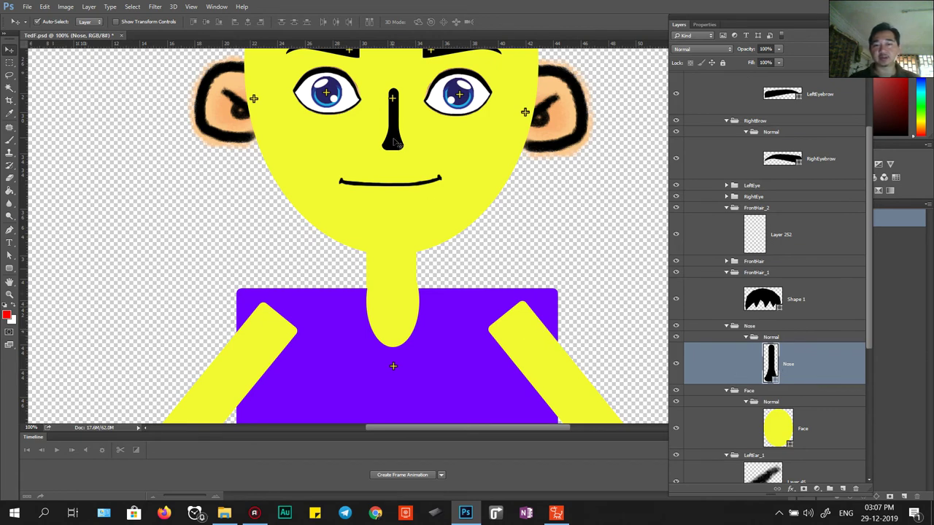
# Step: Move the Mouth bone marker from the shirt up onto the middle of the mouth
pyautogui.click(393, 367)
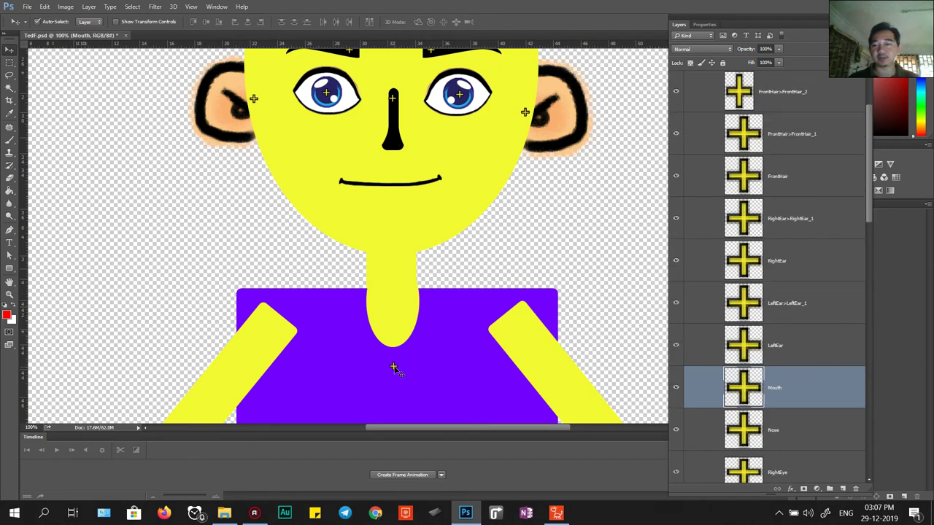
pyautogui.moveTo(393, 366); pyautogui.dragTo(391, 185)
pyautogui.scroll(-6, 392, 289)
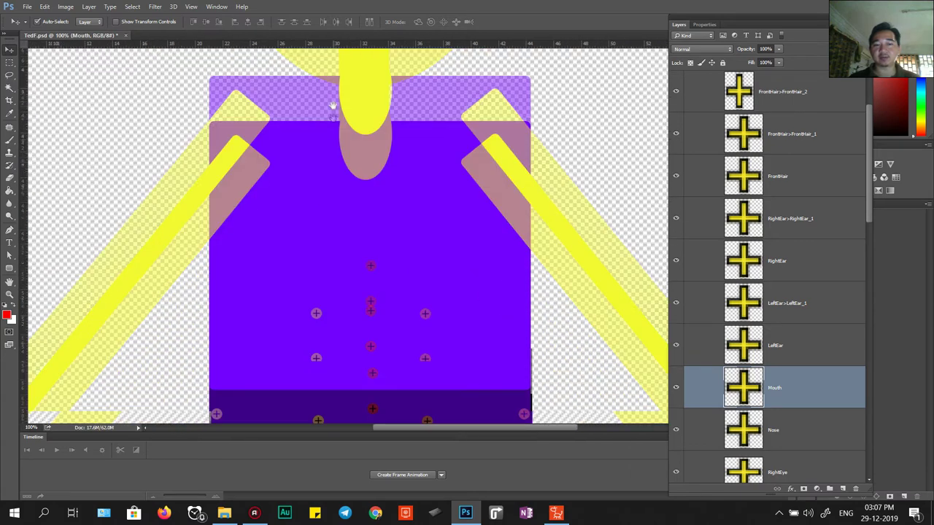
# Step: Collapse the HeadBone group and toggle its visibility to check the markers against the face
pyautogui.scroll(4, 766, 219)
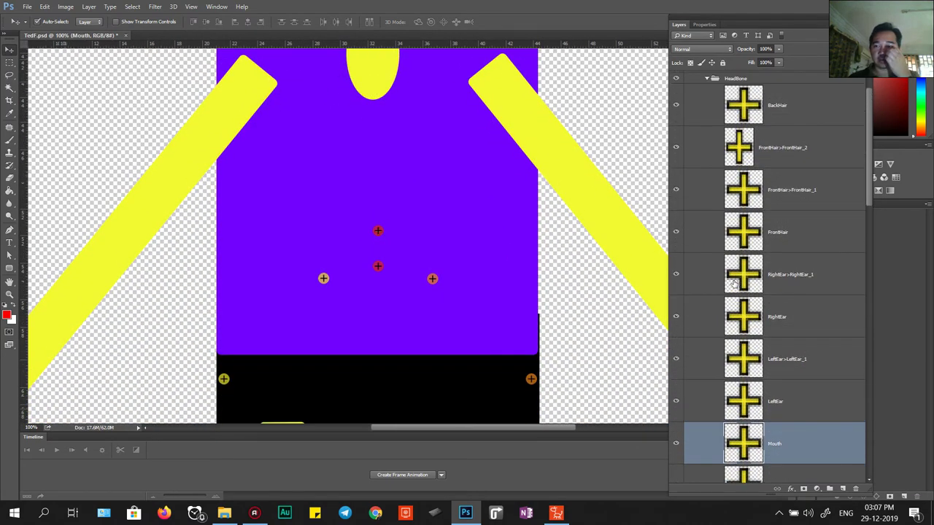
pyautogui.click(706, 111)
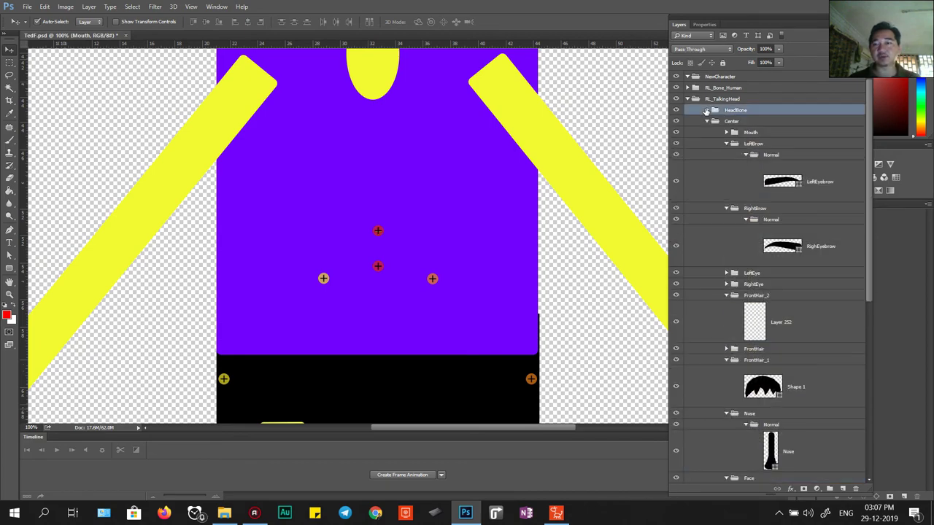
pyautogui.click(686, 111)
pyautogui.scroll(6, 350, 385)
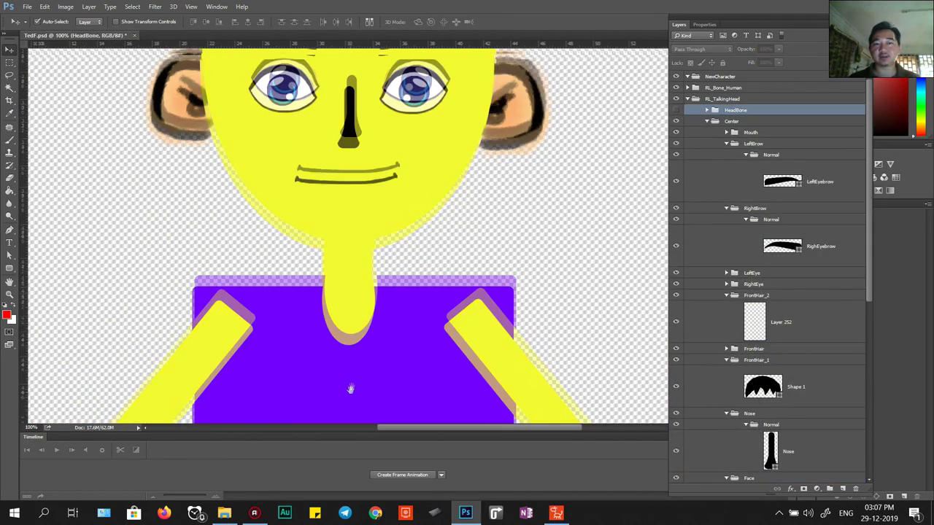
pyautogui.click(677, 111)
pyautogui.click(677, 110)
pyautogui.click(676, 110)
pyautogui.moveTo(400, 152); pyautogui.dragTo(423, 256)
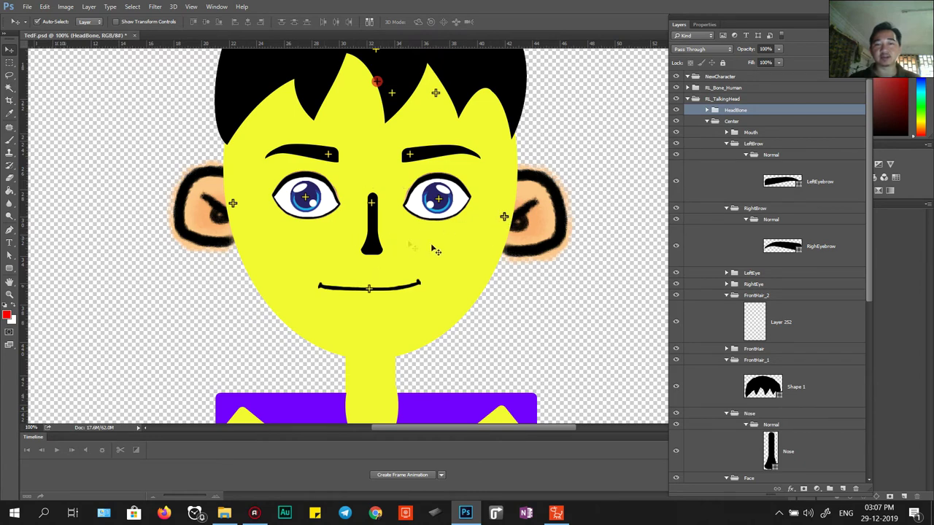
# Step: Save TedF.psd and switch to Cartoon Animator to check the updated character on the stage
pyautogui.press('ctrl')
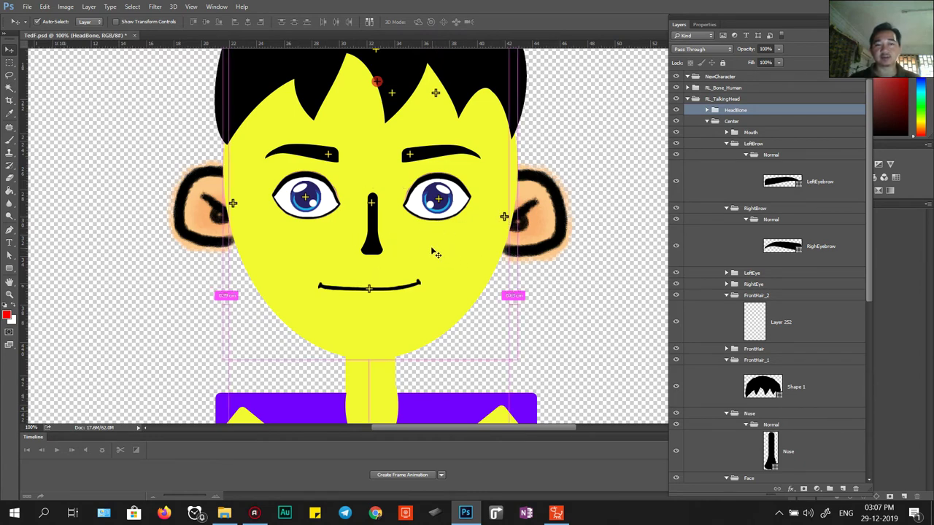
pyautogui.hotkey('alt', 'Tab')
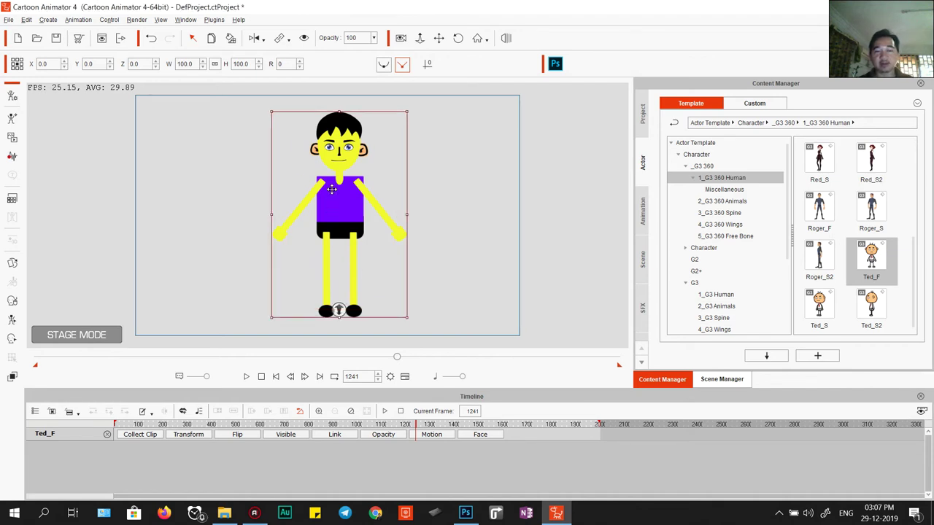
# Step: Switch back to Photoshop and collapse the Center group inside RL_TalkingHead
pyautogui.click(465, 513)
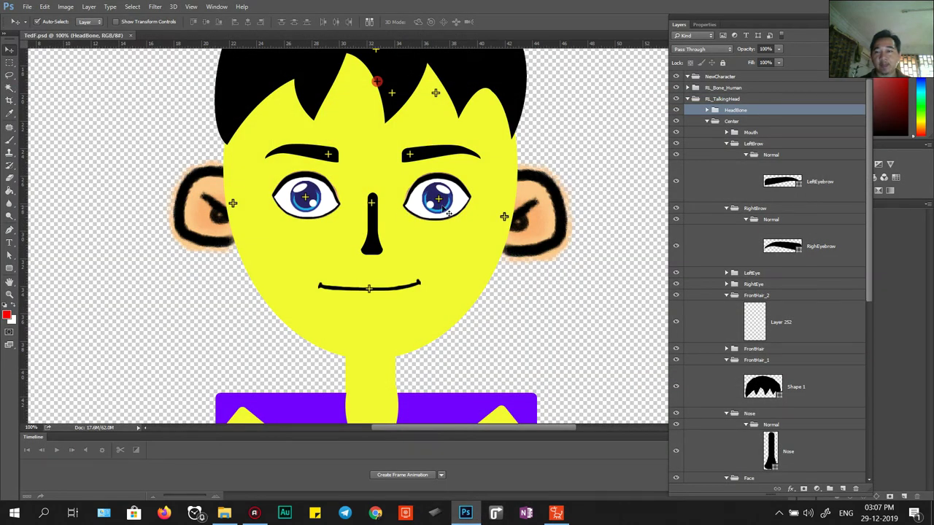
pyautogui.click(706, 121)
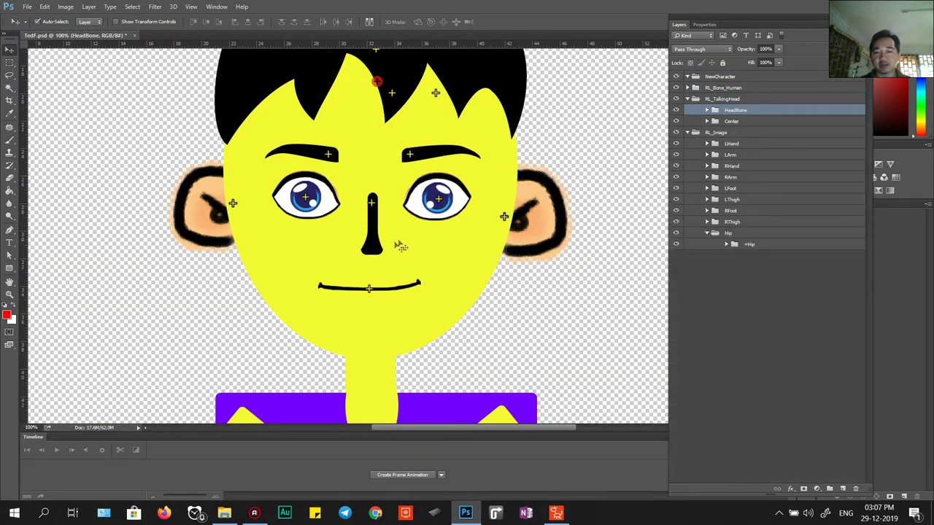
pyautogui.scroll(-10, 391, 167)
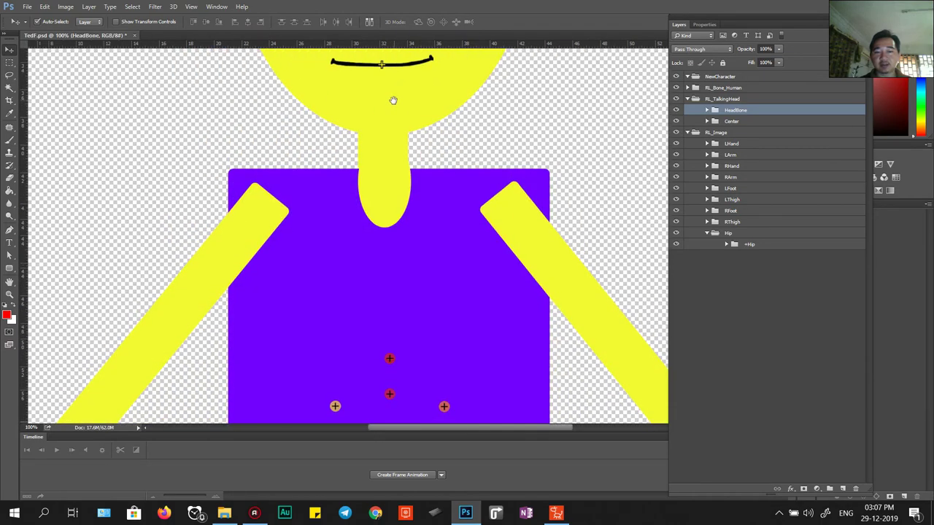
# Step: Move the Head bone marker from the middle of the shirt up onto the character's head
pyautogui.scroll(5, 367, 167)
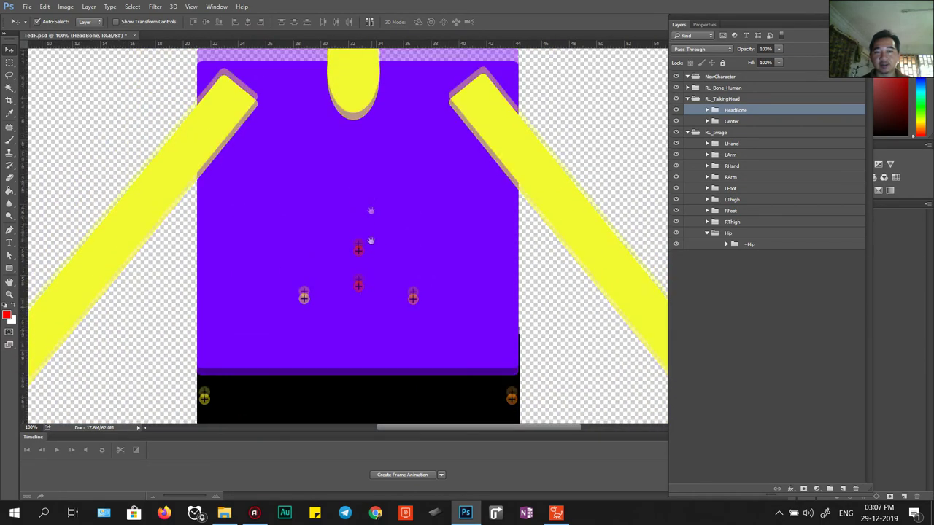
pyautogui.click(359, 305)
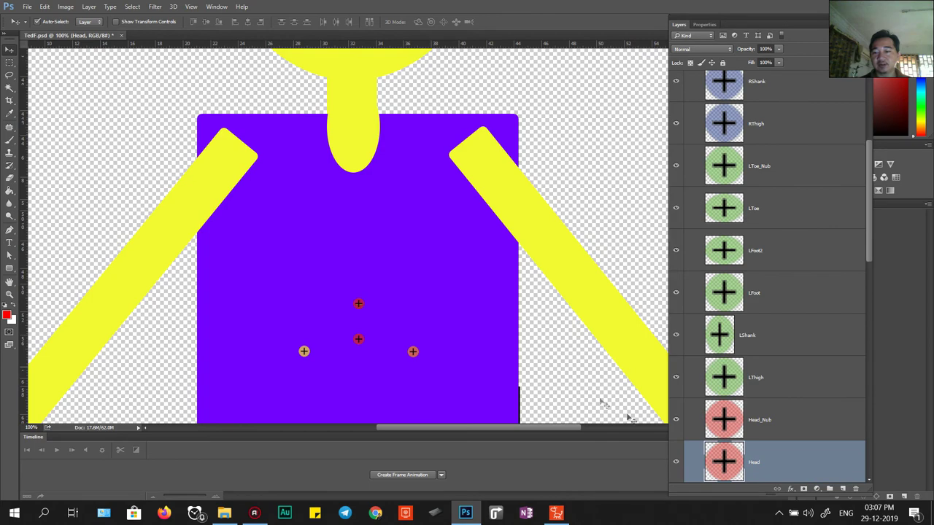
pyautogui.moveTo(297, 152); pyautogui.dragTo(298, 184)
pyautogui.moveTo(357, 340); pyautogui.dragTo(361, 90)
pyautogui.moveTo(362, 104)
pyautogui.mouseDown()
pyautogui.moveTo(361, 337)
pyautogui.moveTo(357, 175)
pyautogui.moveTo(346, 133)
pyautogui.mouseUp()
pyautogui.moveTo(347, 133)
pyautogui.mouseDown()
pyautogui.moveTo(347, 213)
pyautogui.moveTo(353, 152)
pyautogui.moveTo(347, 213)
pyautogui.moveTo(351, 187)
pyautogui.mouseUp()
pyautogui.moveTo(364, 306); pyautogui.dragTo(356, 95)
pyautogui.moveTo(355, 379); pyautogui.dragTo(343, 111)
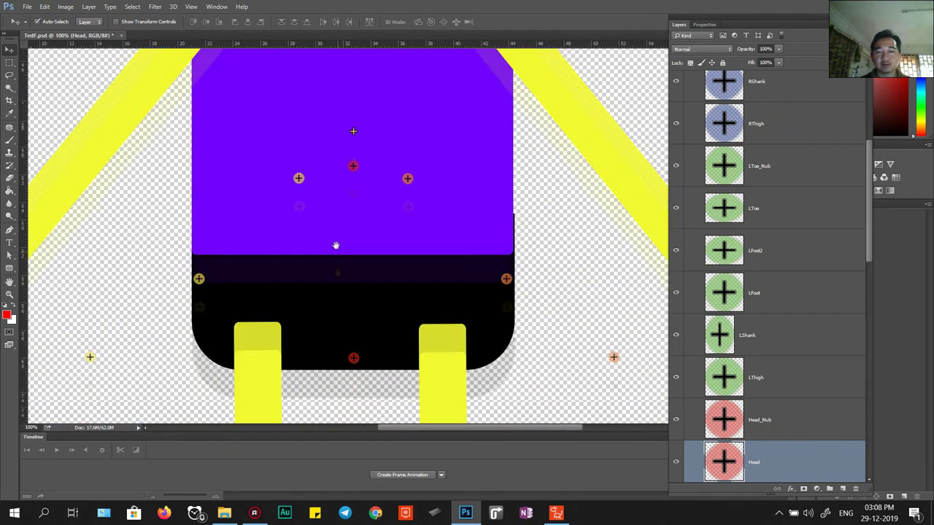
pyautogui.moveTo(337, 273); pyautogui.dragTo(337, 366)
# Step: Move the Face bone marker from the shirt up onto the chin, just below the mouth
pyautogui.click(351, 269)
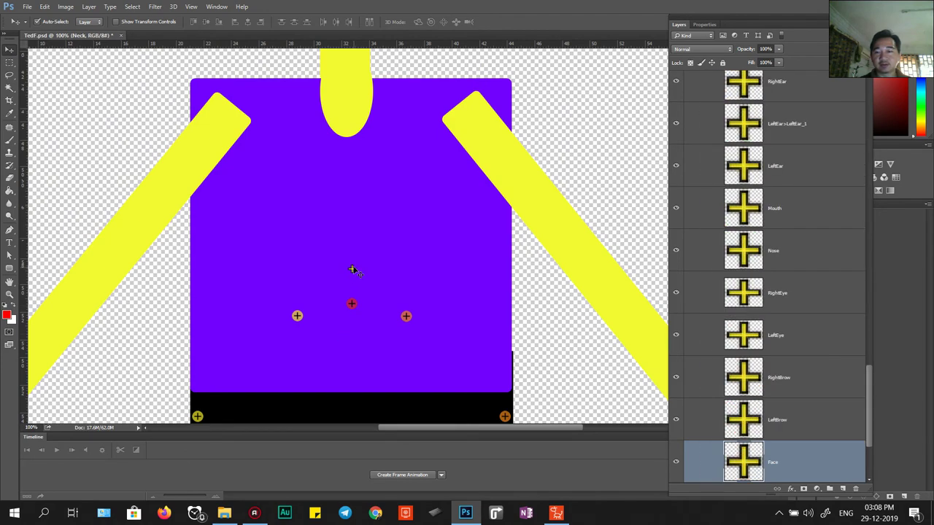
pyautogui.scroll(1, 354, 343)
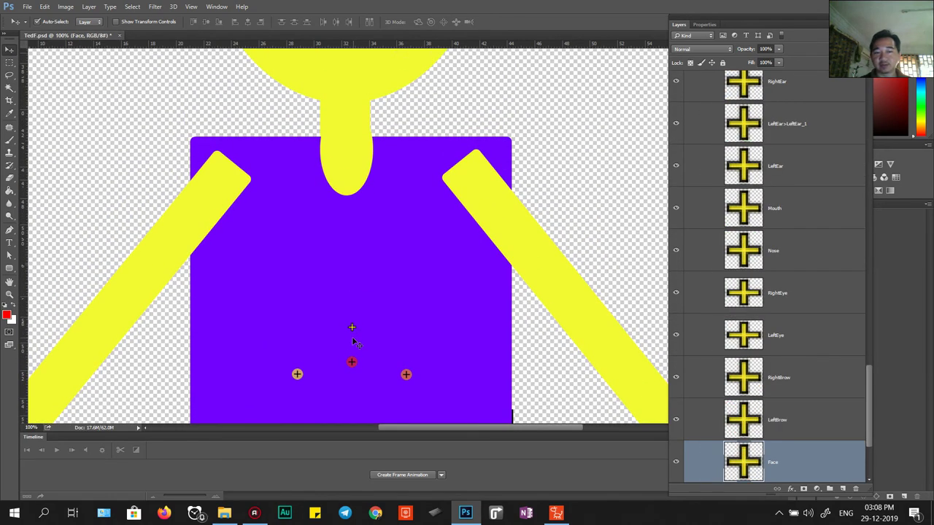
pyautogui.moveTo(351, 328); pyautogui.dragTo(341, 259)
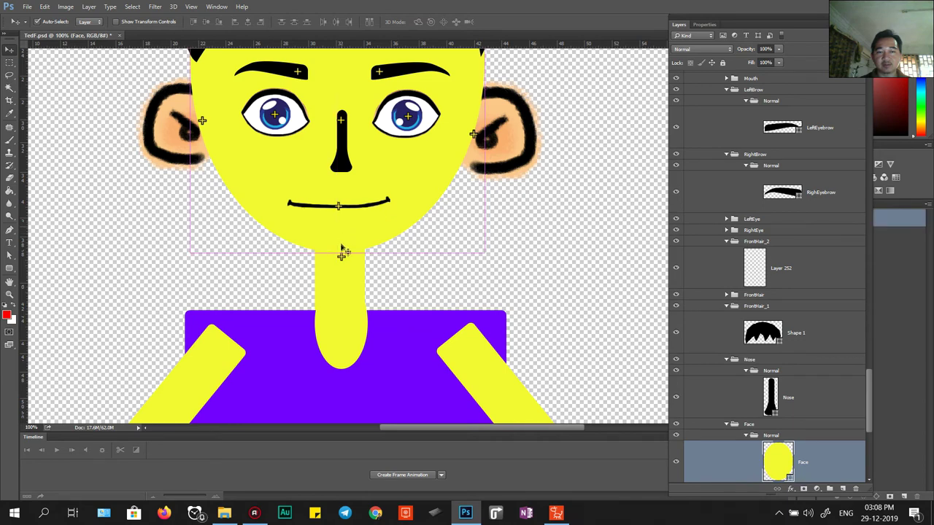
pyautogui.moveTo(341, 258); pyautogui.dragTo(342, 237)
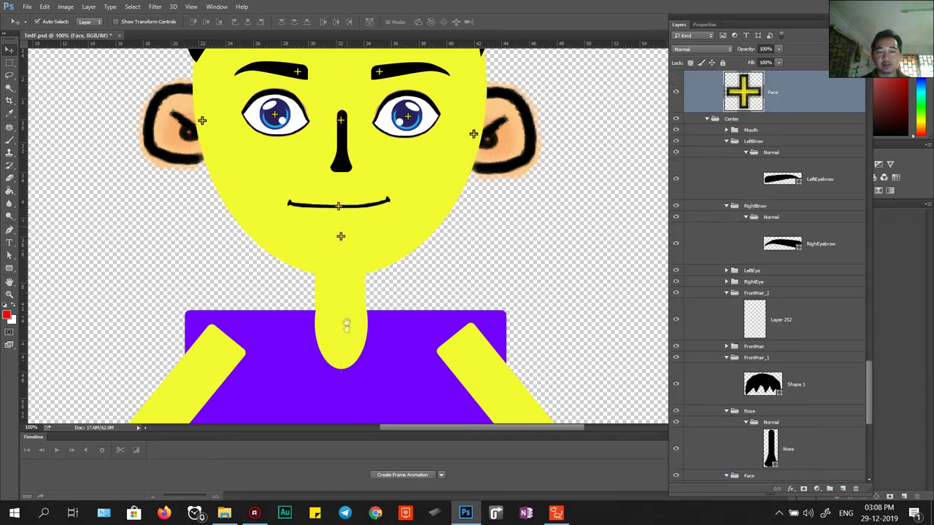
# Step: Move the RArm bone marker from the shirt onto the shoulder end of the right arm
pyautogui.moveTo(345, 325); pyautogui.dragTo(347, 239)
pyautogui.scroll(-2, 347, 238)
pyautogui.click(302, 305)
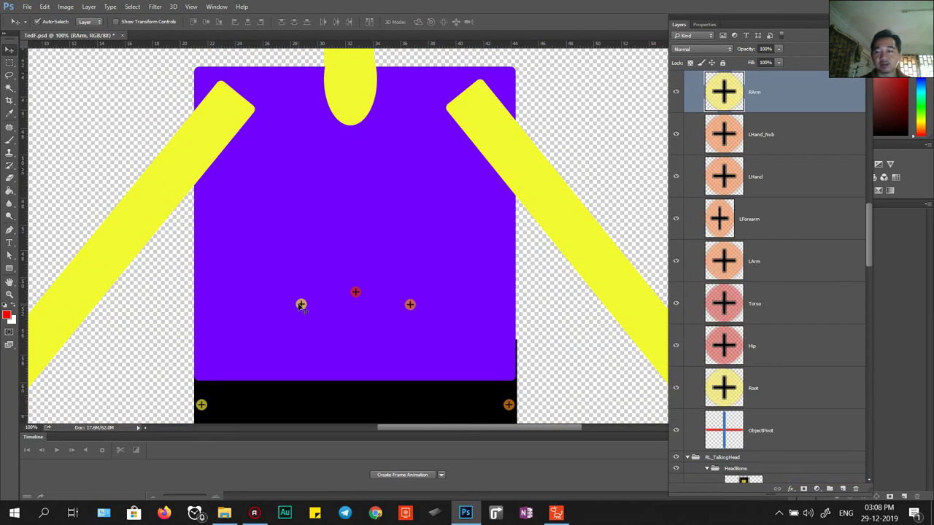
pyautogui.scroll(2, 301, 305)
pyautogui.moveTo(309, 347); pyautogui.dragTo(237, 152)
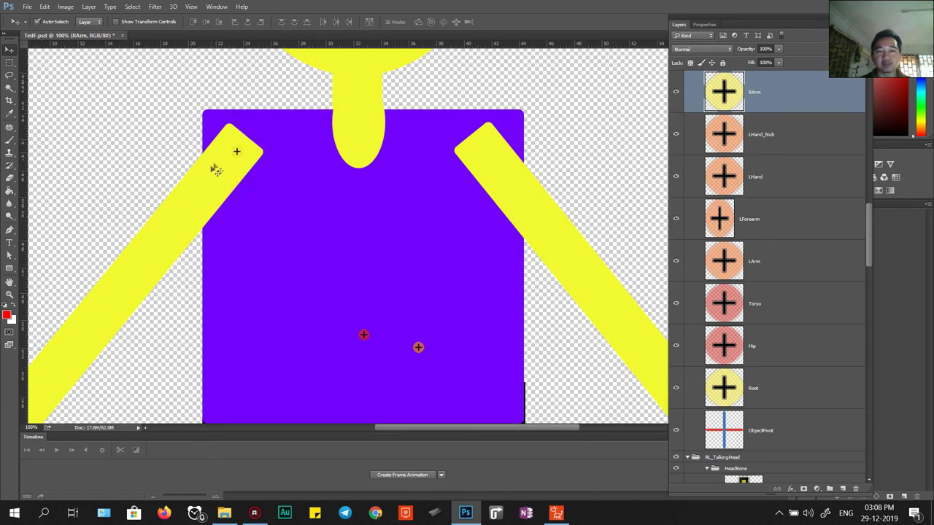
pyautogui.moveTo(197, 201); pyautogui.dragTo(314, 242)
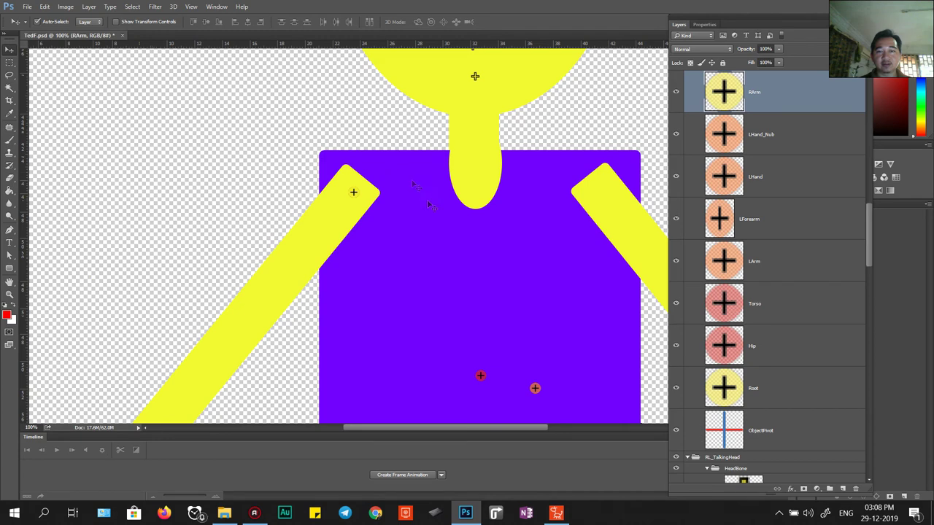
pyautogui.moveTo(354, 192); pyautogui.dragTo(348, 195)
# Step: Move the LArm bone marker onto the shoulder end of the left arm and the Neck marker onto the base of the neck
pyautogui.moveTo(385, 249); pyautogui.dragTo(332, 253)
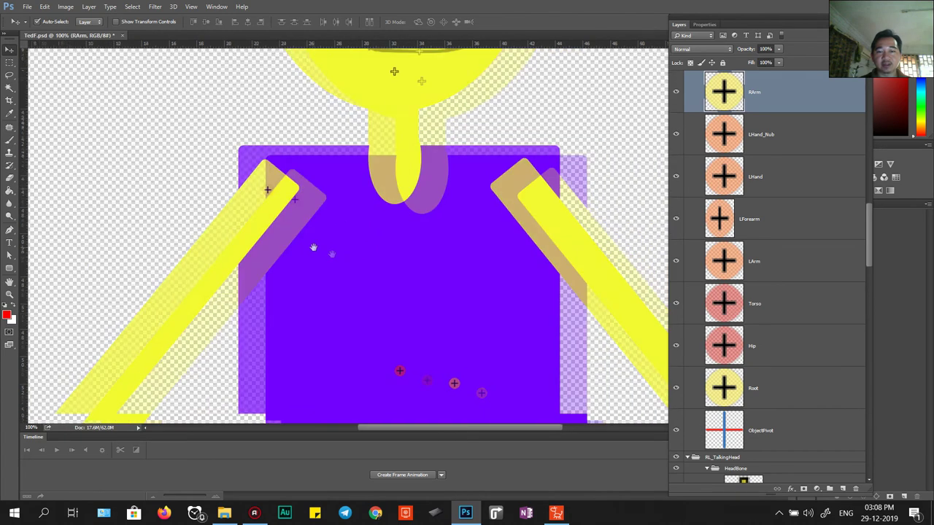
pyautogui.click(424, 358)
pyautogui.moveTo(424, 356); pyautogui.dragTo(489, 157)
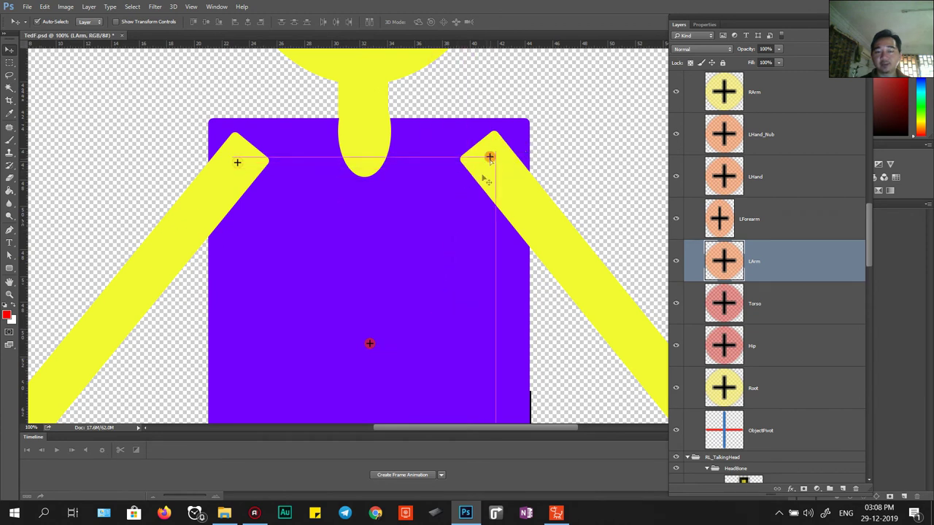
pyautogui.click(369, 344)
pyautogui.moveTo(370, 344)
pyautogui.mouseDown()
pyautogui.moveTo(375, 198)
pyautogui.moveTo(363, 116)
pyautogui.moveTo(365, 144)
pyautogui.mouseUp()
# Step: Move the RForearm bone marker from the trousers onto the elbow, midway along the right arm
pyautogui.moveTo(377, 235); pyautogui.dragTo(417, 29)
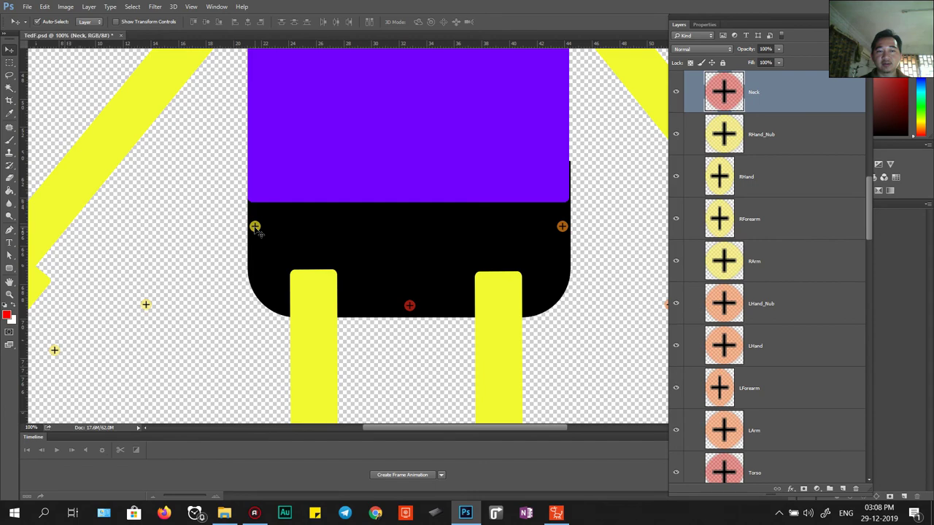
pyautogui.click(255, 227)
pyautogui.moveTo(254, 217)
pyautogui.mouseDown()
pyautogui.moveTo(321, 273)
pyautogui.moveTo(357, 226)
pyautogui.mouseUp()
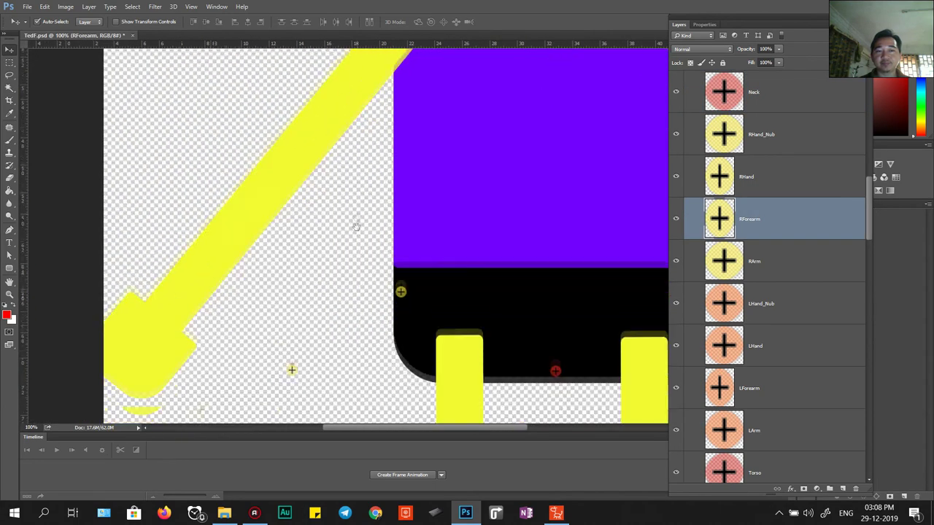
pyautogui.moveTo(401, 281)
pyautogui.mouseDown()
pyautogui.moveTo(309, 121)
pyautogui.moveTo(302, 140)
pyautogui.mouseUp()
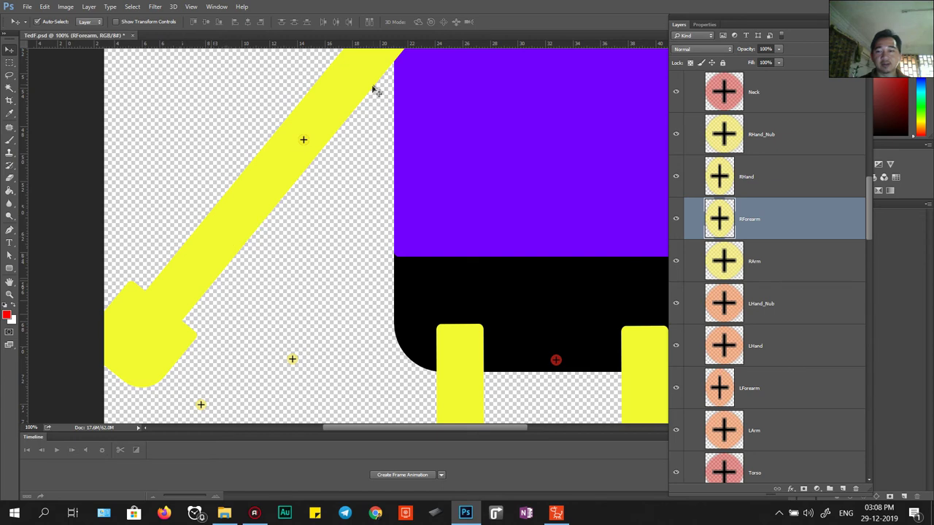
pyautogui.moveTo(303, 145); pyautogui.dragTo(343, 241)
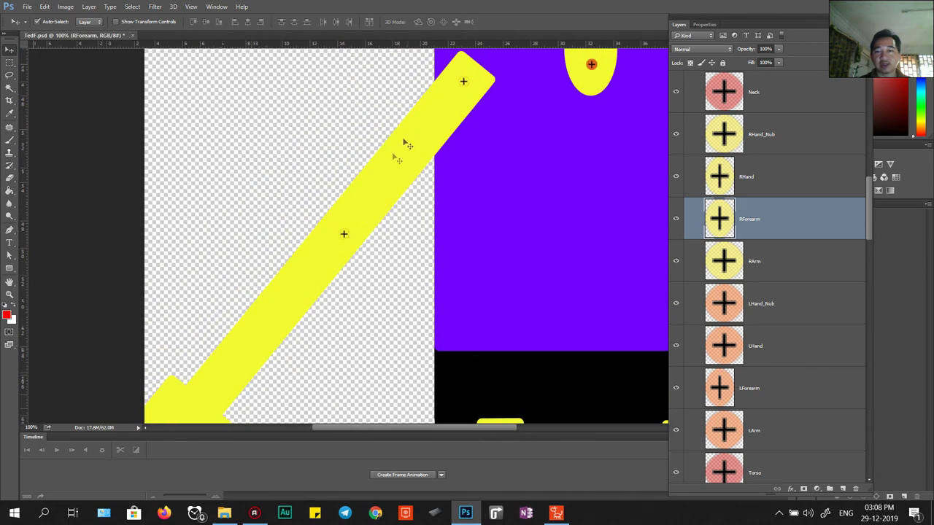
# Step: Place the RHand bone marker at the right wrist and the RHand_Nub marker at the far end of the right hand
pyautogui.moveTo(426, 277); pyautogui.dragTo(470, 95)
pyautogui.click(376, 271)
pyautogui.moveTo(376, 273); pyautogui.dragTo(273, 194)
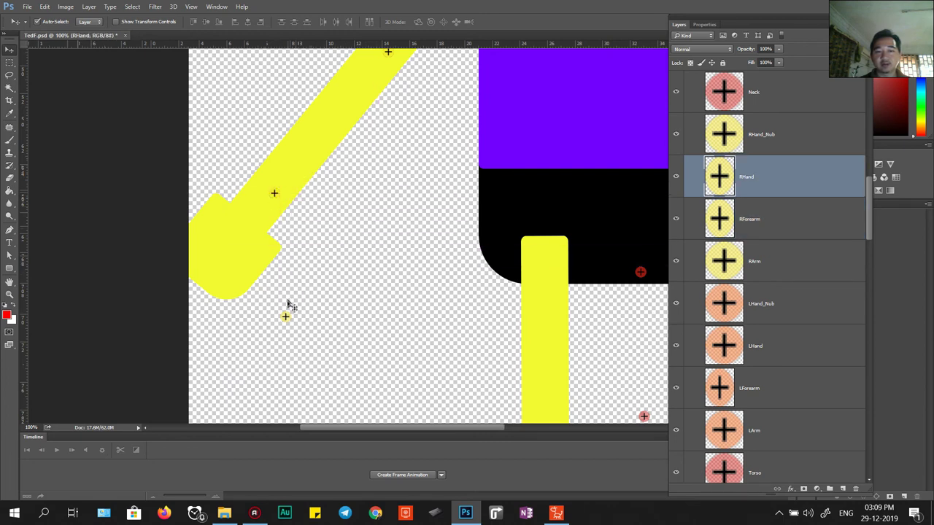
pyautogui.click(285, 315)
pyautogui.moveTo(287, 319)
pyautogui.mouseDown()
pyautogui.moveTo(229, 261)
pyautogui.moveTo(203, 275)
pyautogui.mouseUp()
pyautogui.moveTo(275, 193); pyautogui.dragTo(241, 230)
# Step: Check the extent of the RighArm layer with Free Transform and nudge the RHand bone marker slightly up within the arm's end
pyautogui.click(267, 212)
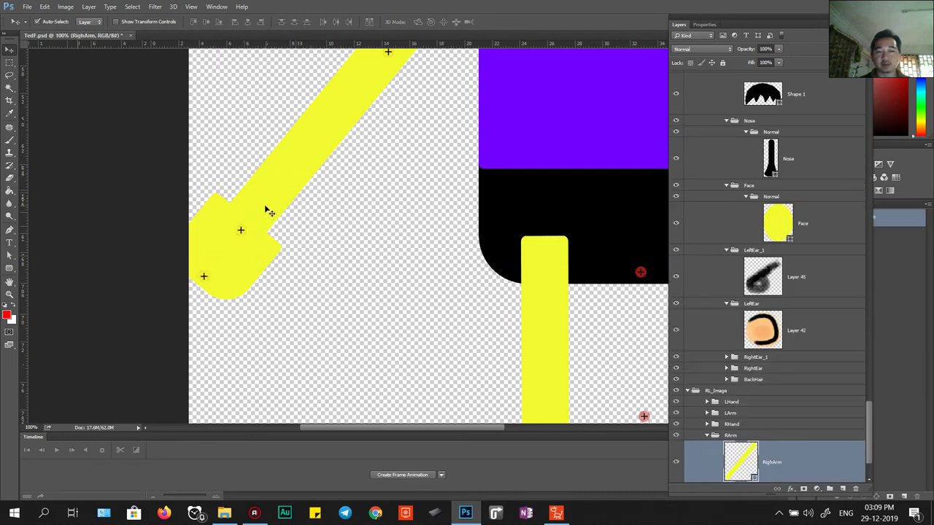
pyautogui.hotkey('ctrl', 't')
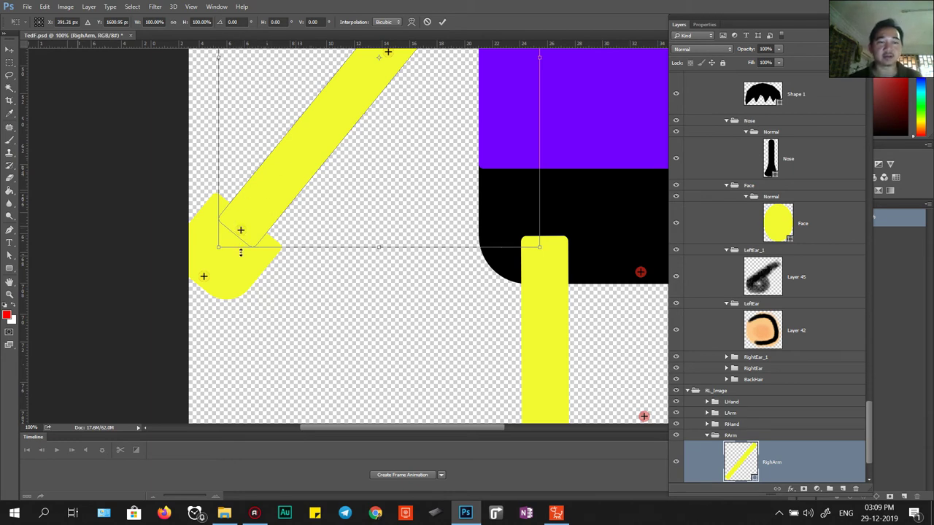
pyautogui.press('Return')
pyautogui.moveTo(244, 233); pyautogui.dragTo(243, 226)
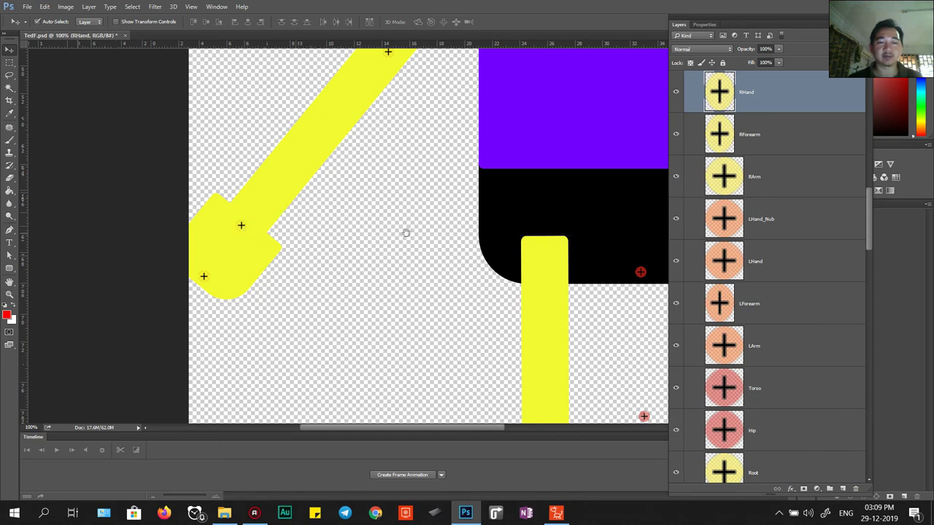
# Step: Place the LHand_Nub and LHand bone markers at the left hand's far end and wrist, and the LForearm marker midway along the left arm
pyautogui.moveTo(623, 261); pyautogui.dragTo(240, 250)
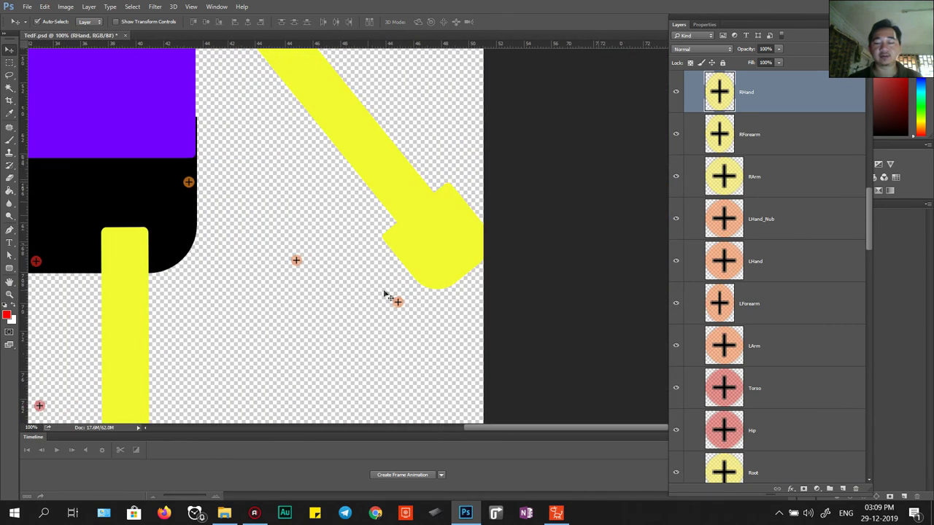
pyautogui.click(398, 305)
pyautogui.moveTo(398, 305); pyautogui.dragTo(461, 268)
pyautogui.moveTo(296, 262); pyautogui.dragTo(422, 222)
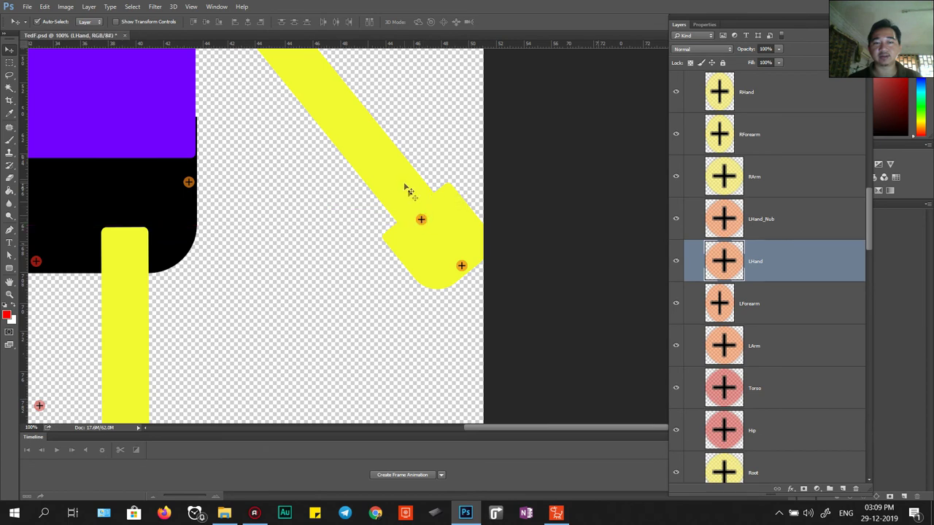
pyautogui.moveTo(243, 135); pyautogui.dragTo(336, 301)
pyautogui.moveTo(283, 348); pyautogui.dragTo(399, 235)
# Step: Move the Torso bone marker from the trousers up onto the centre of the lower shirt
pyautogui.moveTo(173, 202); pyautogui.dragTo(272, 82)
pyautogui.moveTo(291, 268); pyautogui.dragTo(308, 208)
pyautogui.click(311, 314)
pyautogui.moveTo(277, 319); pyautogui.dragTo(275, 281)
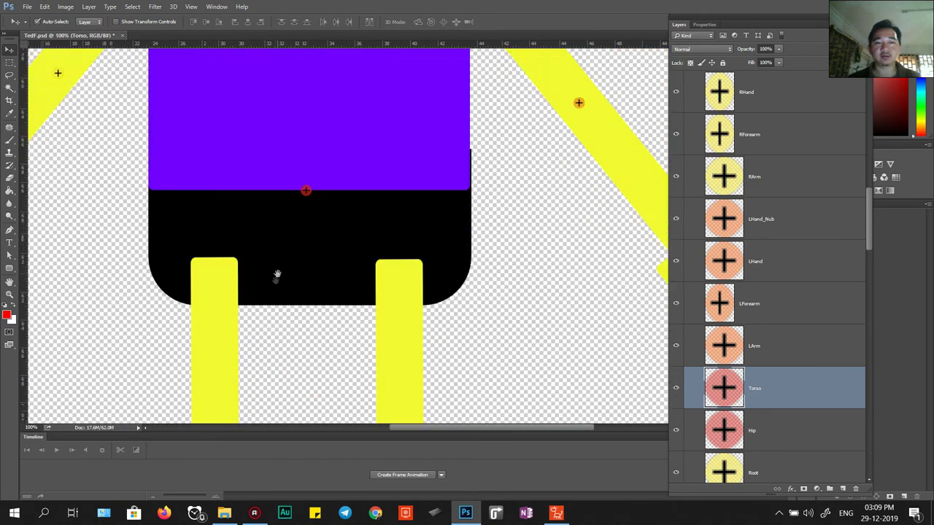
pyautogui.moveTo(308, 190); pyautogui.dragTo(312, 128)
pyautogui.moveTo(312, 255); pyautogui.dragTo(310, 218)
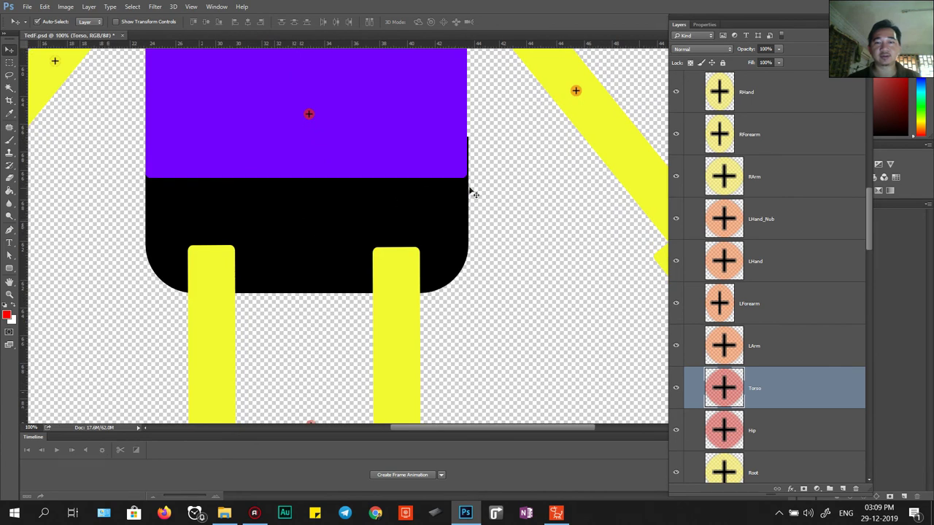
# Step: Free-transform the black trousers shape, Rounded Rectangle 3, so its side edge lines up with the purple shirt
pyautogui.click(450, 202)
pyautogui.hotkey('ctrl', 't')
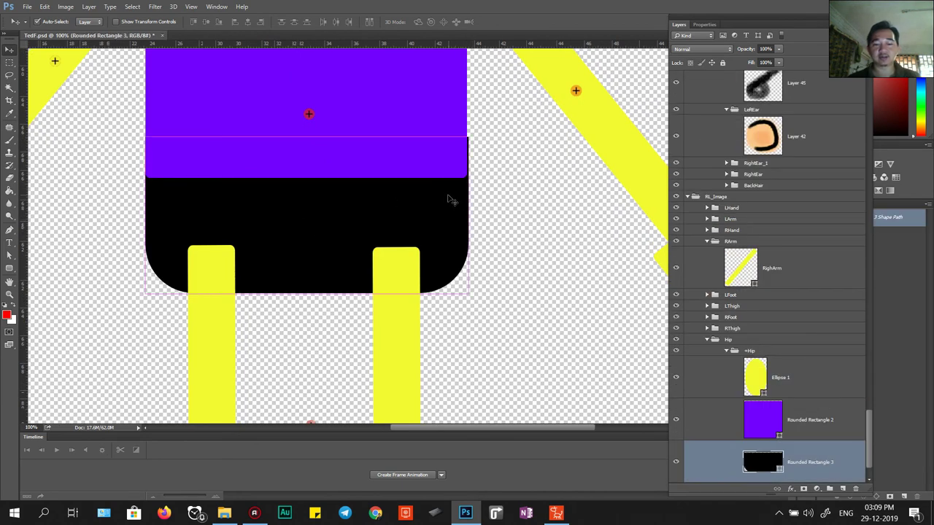
pyautogui.press('Return')
# Step: Move the Hip bone marker from between the legs up to the waistline where the shirt meets the trousers
pyautogui.moveTo(337, 280); pyautogui.dragTo(360, 73)
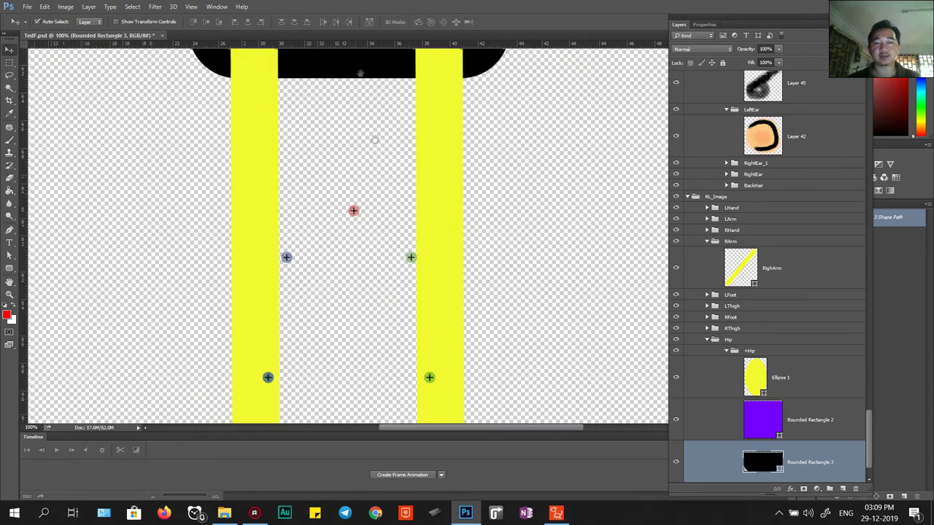
pyautogui.click(353, 211)
pyautogui.moveTo(355, 209); pyautogui.dragTo(348, 85)
pyautogui.moveTo(347, 150); pyautogui.dragTo(348, 272)
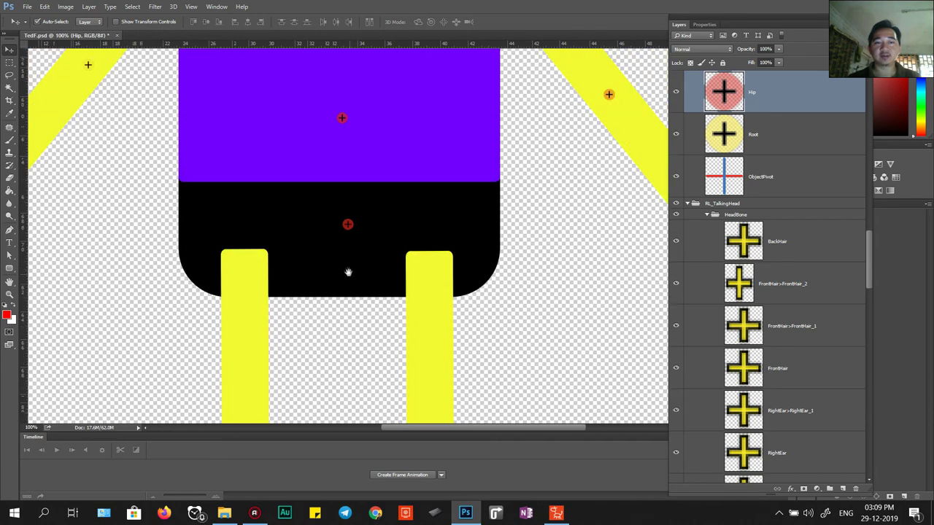
pyautogui.moveTo(349, 232); pyautogui.dragTo(348, 194)
# Step: Move the RThigh bone marker from beside the right leg onto the leg's upper end
pyautogui.moveTo(344, 267); pyautogui.dragTo(383, 67)
pyautogui.moveTo(368, 190); pyautogui.dragTo(367, 212)
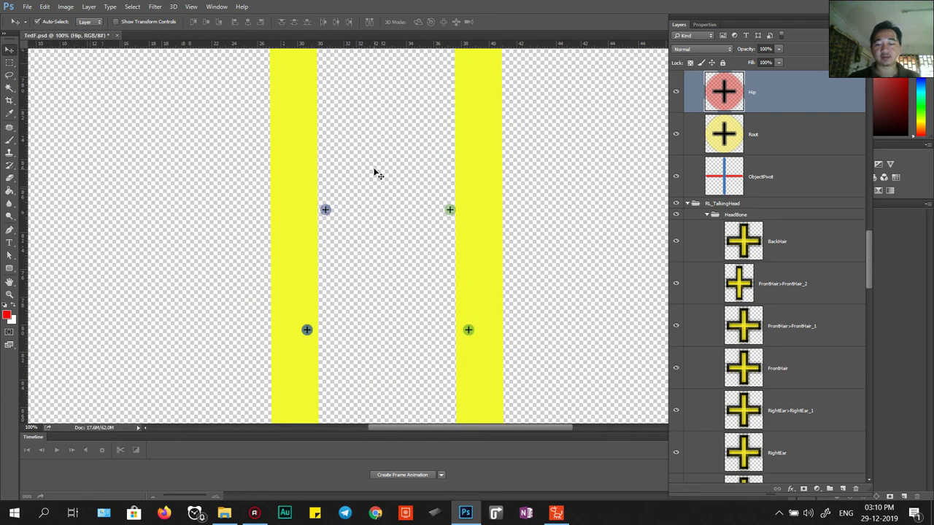
pyautogui.hotkey('ctrl', '-')
pyautogui.hotkey('ctrl', '-')
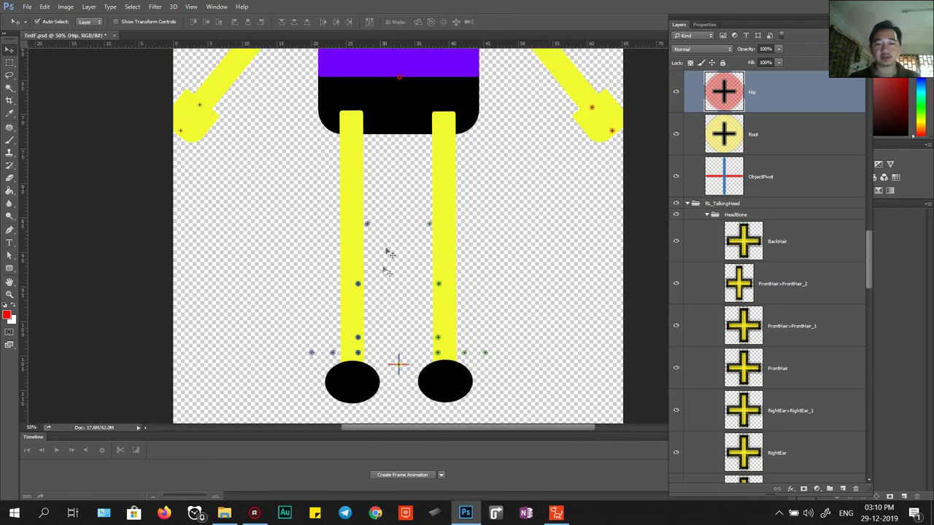
pyautogui.moveTo(387, 206); pyautogui.dragTo(364, 279)
pyautogui.moveTo(367, 226); pyautogui.dragTo(352, 130)
pyautogui.hotkey('ctrl', 'z')
pyautogui.click(388, 227)
pyautogui.click(367, 225)
pyautogui.moveTo(367, 227); pyautogui.dragTo(351, 126)
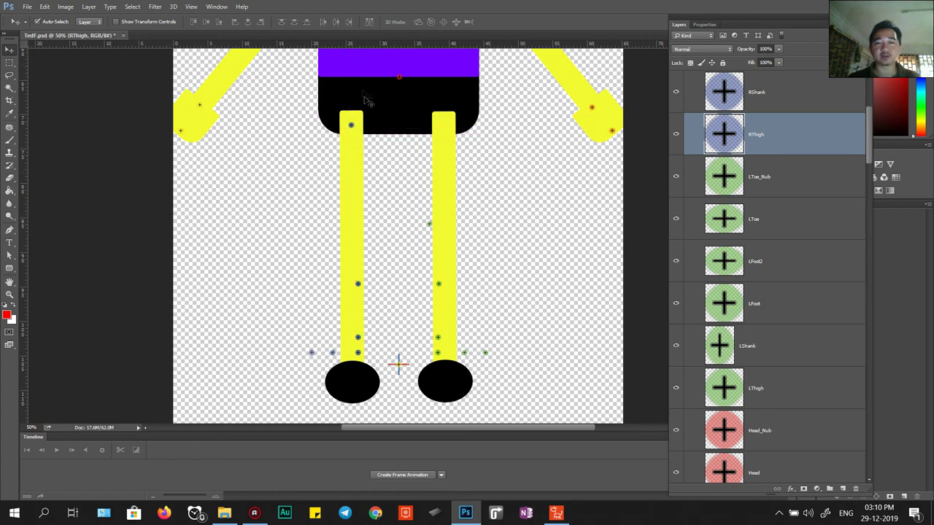
# Step: Move the LThigh bone marker onto the left leg's upper end and the RShank and LShank markers onto the knees
pyautogui.moveTo(431, 228); pyautogui.dragTo(444, 122)
pyautogui.moveTo(357, 286); pyautogui.dragTo(353, 242)
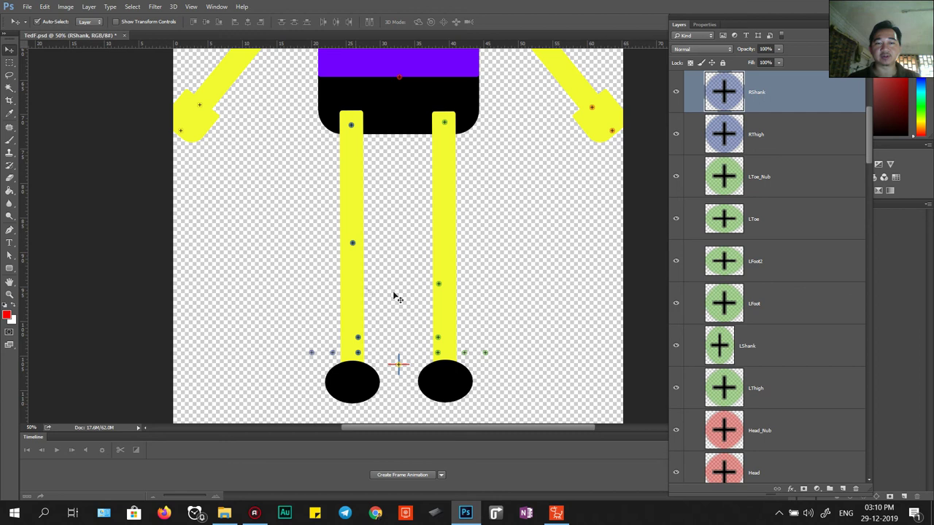
pyautogui.moveTo(440, 283); pyautogui.dragTo(444, 243)
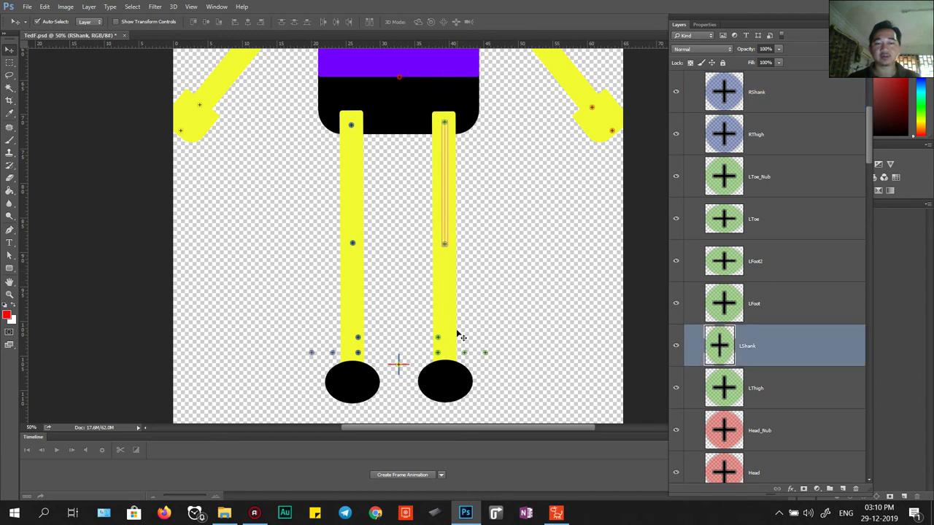
# Step: Place the LFoot2, LToe and LToe_Nub bone markers in a row across the left foot and the LFoot marker at the ankle
pyautogui.moveTo(439, 344); pyautogui.dragTo(458, 382)
pyautogui.click(437, 354)
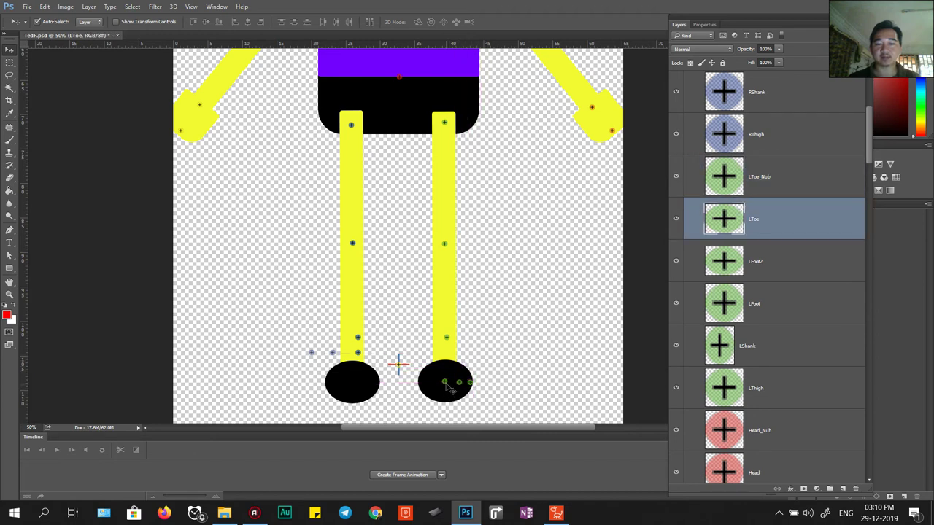
pyautogui.moveTo(446, 340); pyautogui.dragTo(444, 362)
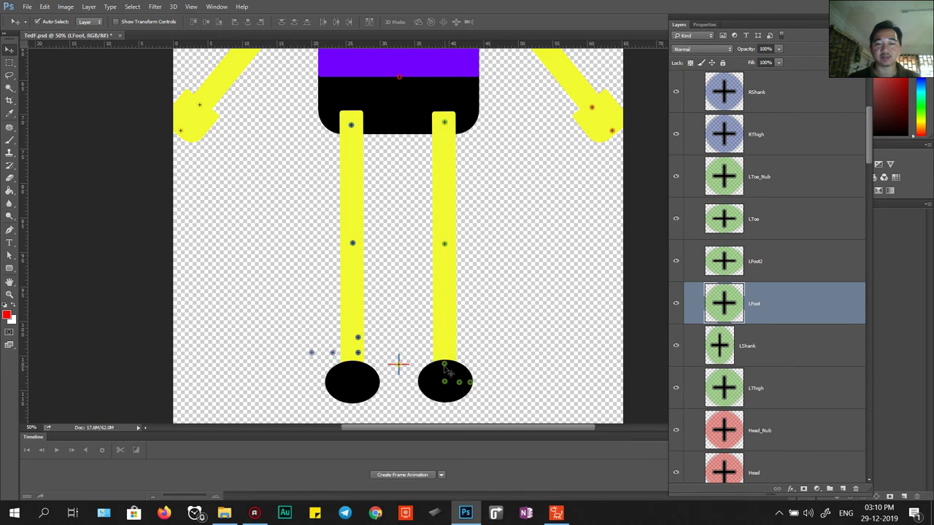
pyautogui.click(447, 373)
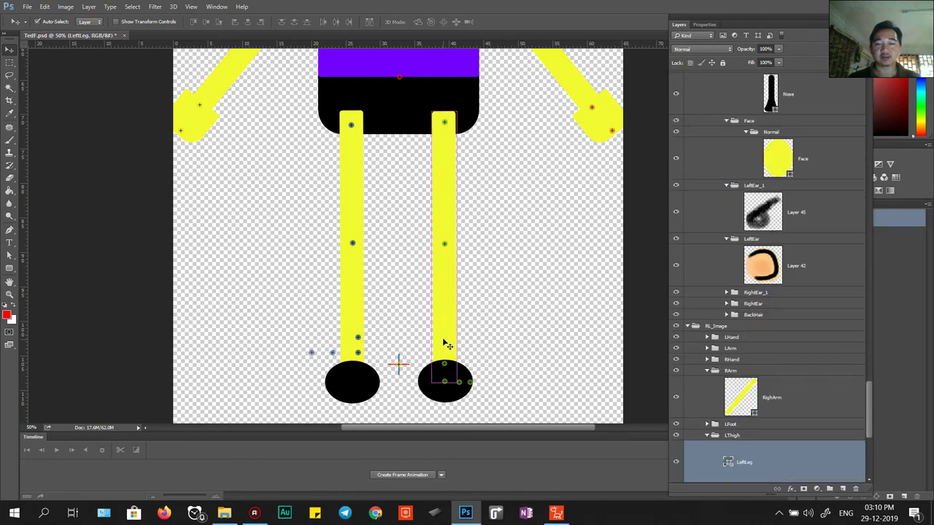
# Step: Place the RFoot2, RToe and RToe_Nub bone markers in a row across the right foot and the RFoot marker at the ankle
pyautogui.moveTo(445, 368); pyautogui.dragTo(444, 370)
pyautogui.moveTo(363, 353); pyautogui.dragTo(455, 116)
pyautogui.hotkey('ctrl', '+')
pyautogui.hotkey('ctrl', '+')
pyautogui.moveTo(364, 156); pyautogui.dragTo(374, 218)
pyautogui.moveTo(322, 161); pyautogui.dragTo(363, 236)
pyautogui.scroll(-5, 510, 297)
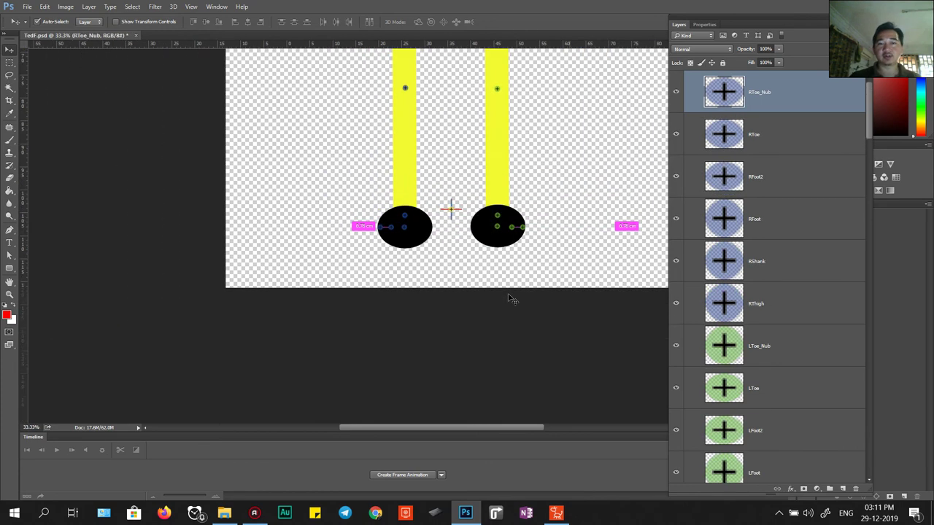
# Step: Save TedF.psd and check the updated character in Cartoon Animator against the Photoshop artwork
pyautogui.scroll(1, 509, 298)
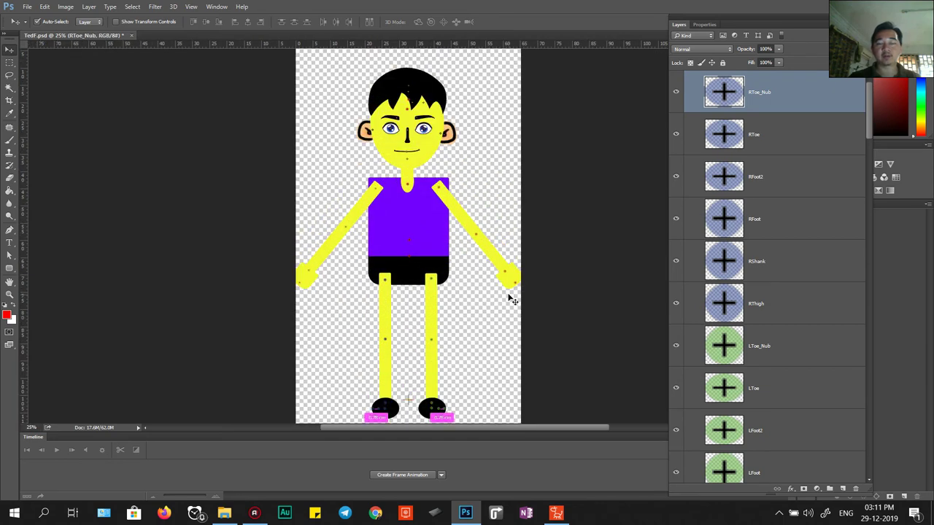
pyautogui.scroll(1, 509, 298)
pyautogui.scroll(-1, 509, 297)
pyautogui.hotkey('alt', 'Tab')
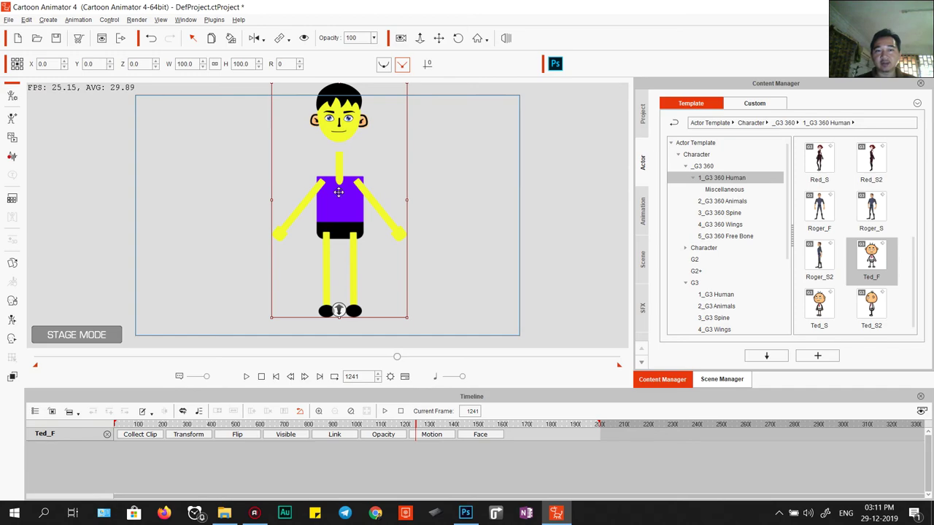
pyautogui.hotkey('alt', 'Tab')
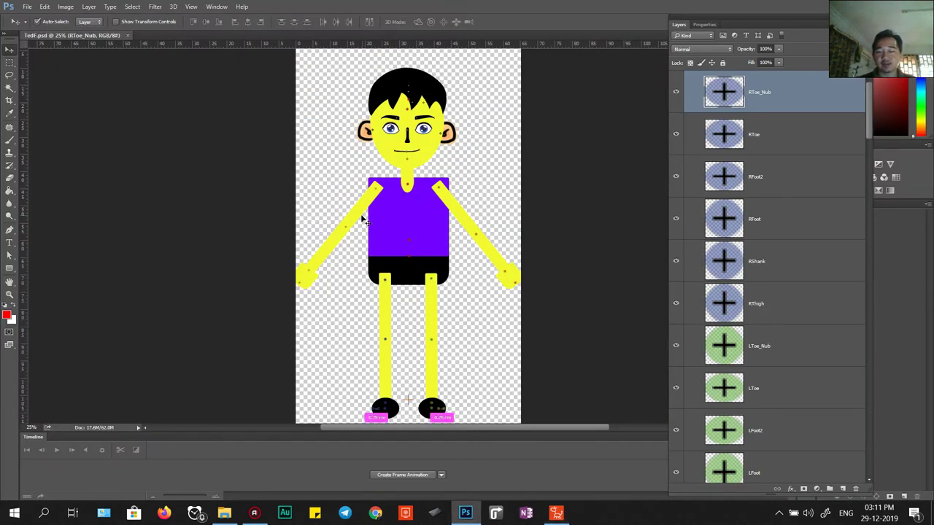
# Step: Compare the head and neck in both programs, and move the Face marker slightly up toward the mouth in TedF.psd
pyautogui.hotkey('ctrl', '+')
pyautogui.hotkey('ctrl', '+')
pyautogui.hotkey('ctrl', '+')
pyautogui.hotkey('ctrl', '+')
pyautogui.moveTo(377, 135); pyautogui.dragTo(379, 310)
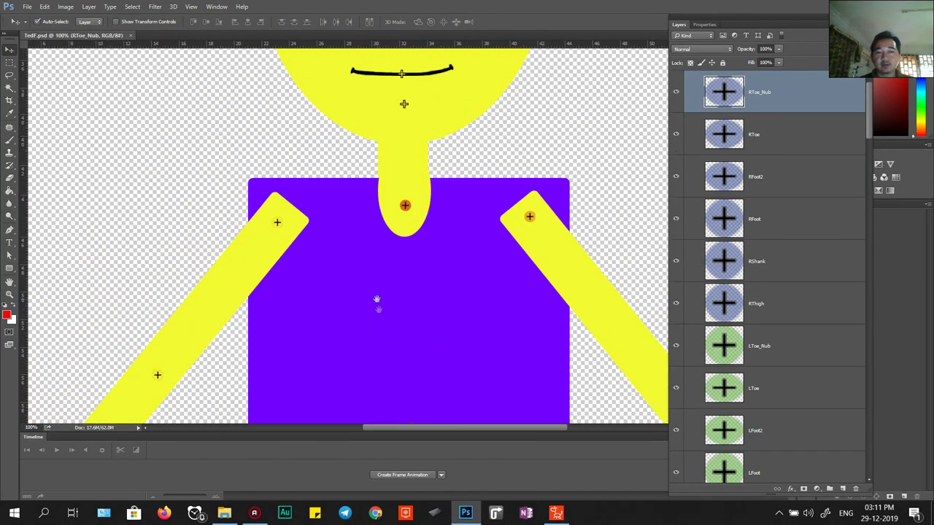
pyautogui.scroll(-2, 372, 314)
pyautogui.hotkey('alt', 'Tab')
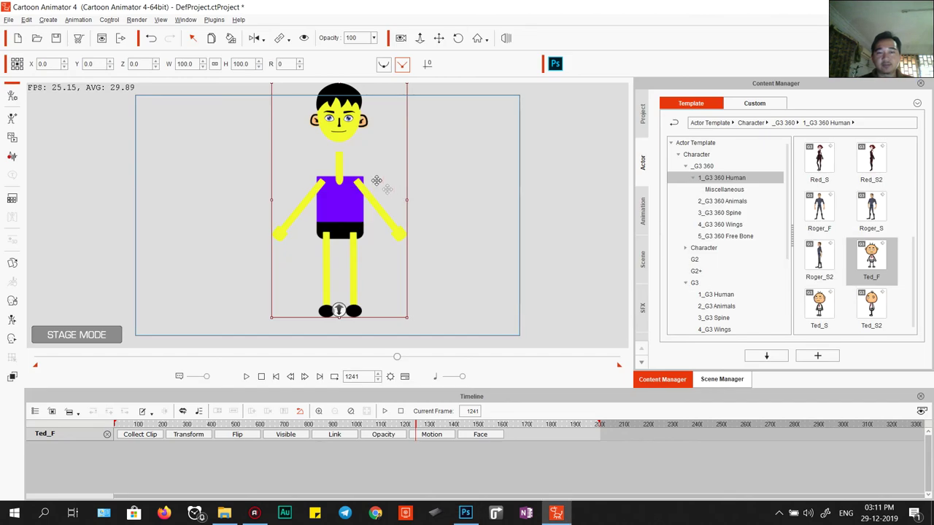
pyautogui.hotkey('alt', 'Tab')
pyautogui.click(400, 201)
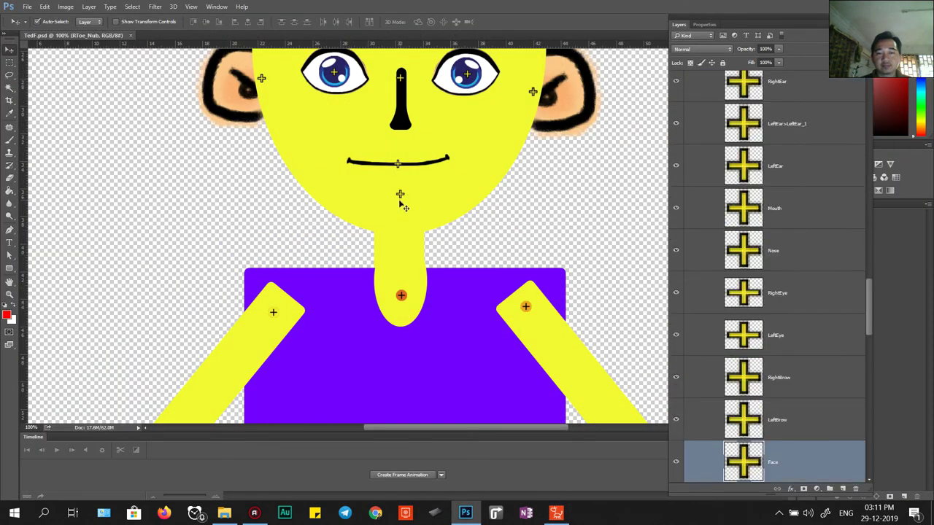
pyautogui.moveTo(400, 195); pyautogui.dragTo(400, 190)
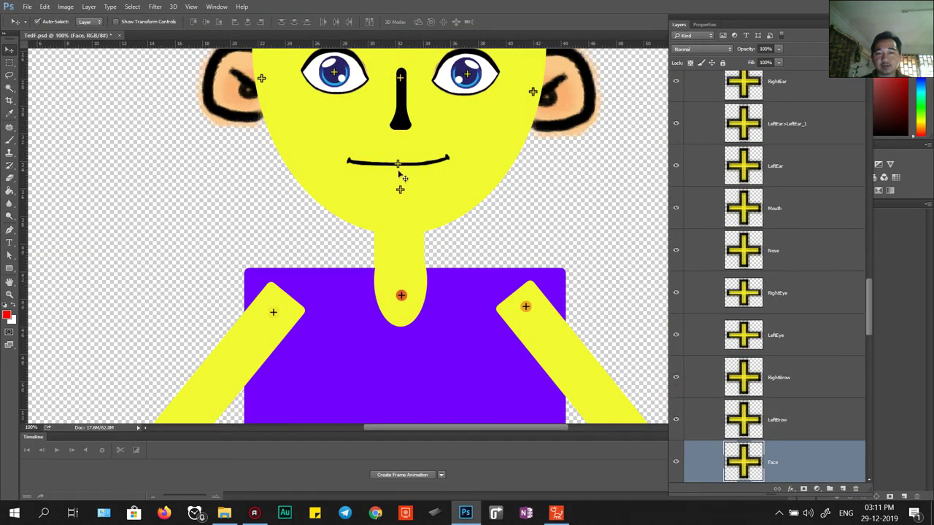
pyautogui.click(398, 166)
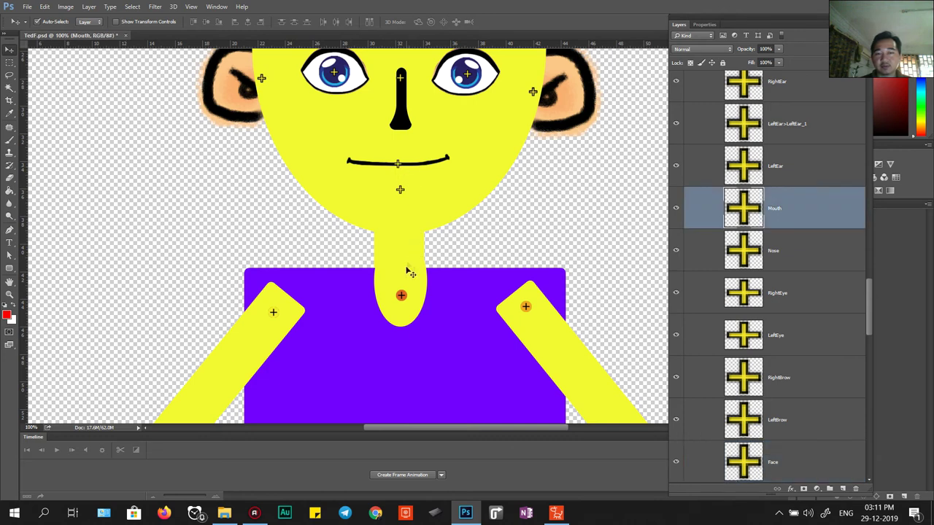
# Step: Move the Head bone marker from the forehead down to just below the nose
pyautogui.click(401, 295)
pyautogui.moveTo(402, 294); pyautogui.dragTo(402, 371)
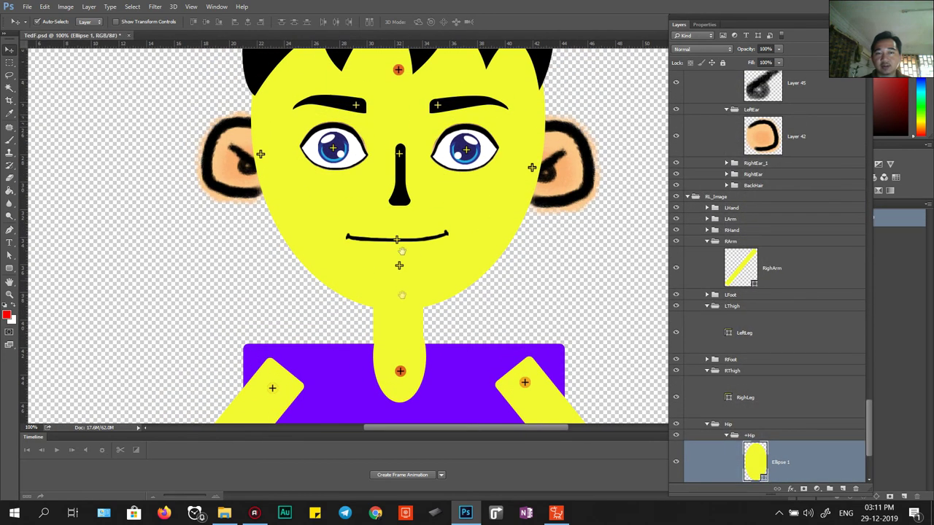
pyautogui.click(399, 72)
pyautogui.moveTo(399, 71); pyautogui.dragTo(398, 207)
pyautogui.click(411, 322)
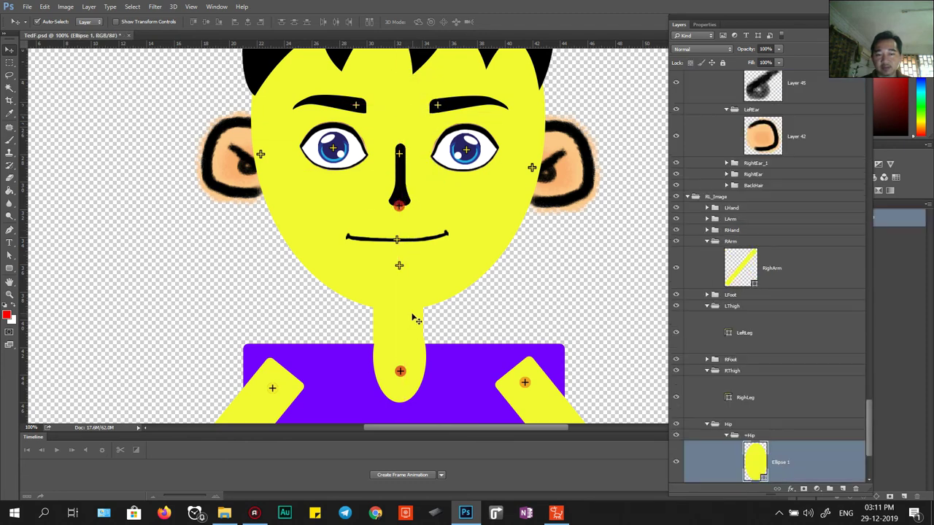
# Step: Outline the HipNeck layer, move the Head bone marker up onto the nose, and check the saved update in Cartoon Animator
pyautogui.click(377, 323)
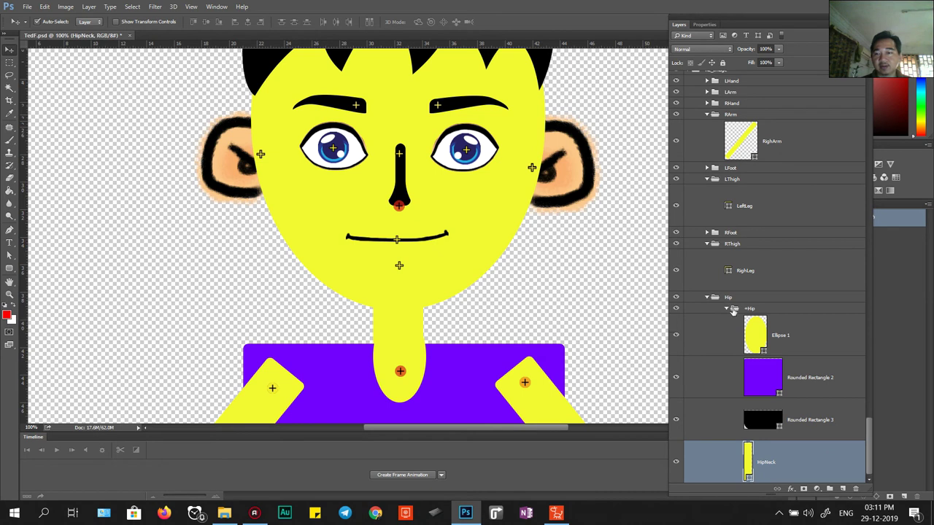
pyautogui.keyDown('ctrl'); pyautogui.click(750, 457); pyautogui.keyUp('ctrl')
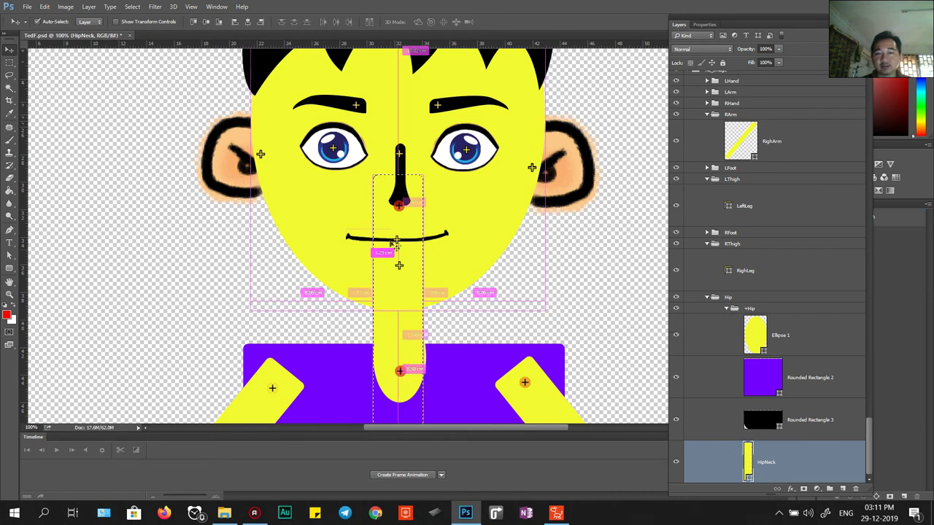
pyautogui.click(401, 207)
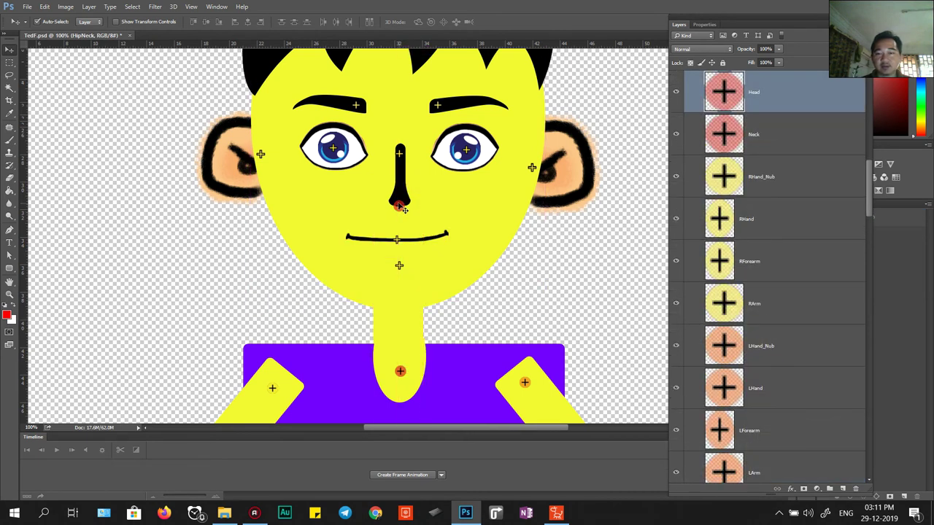
pyautogui.moveTo(399, 206); pyautogui.dragTo(400, 184)
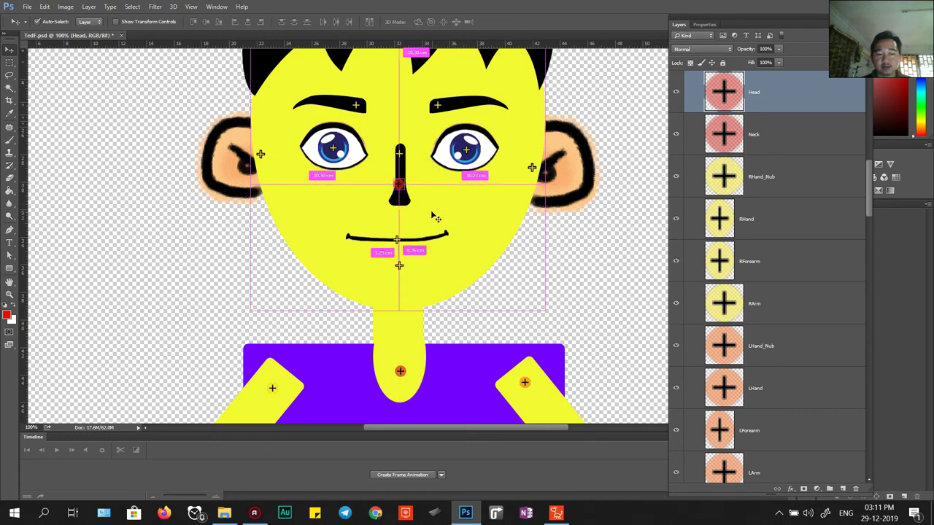
pyautogui.hotkey('alt', 'Tab')
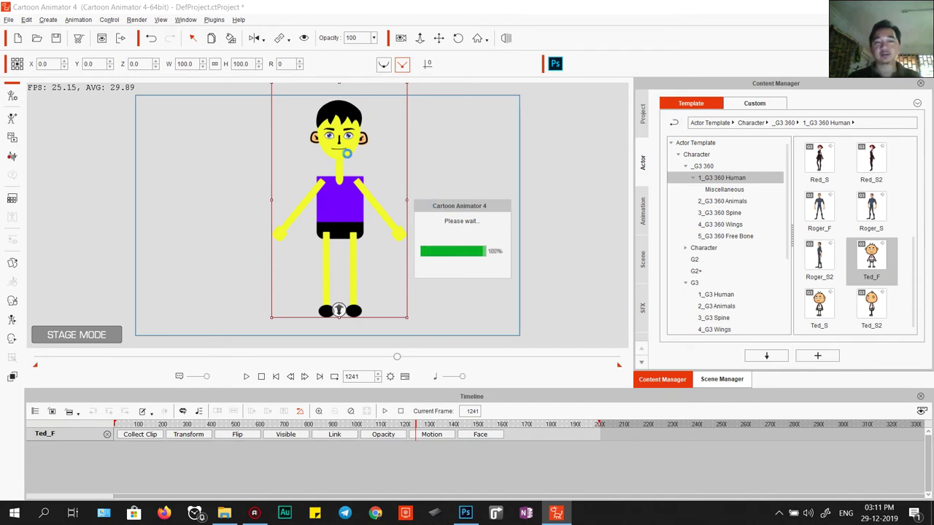
pyautogui.hotkey('alt', 'Tab')
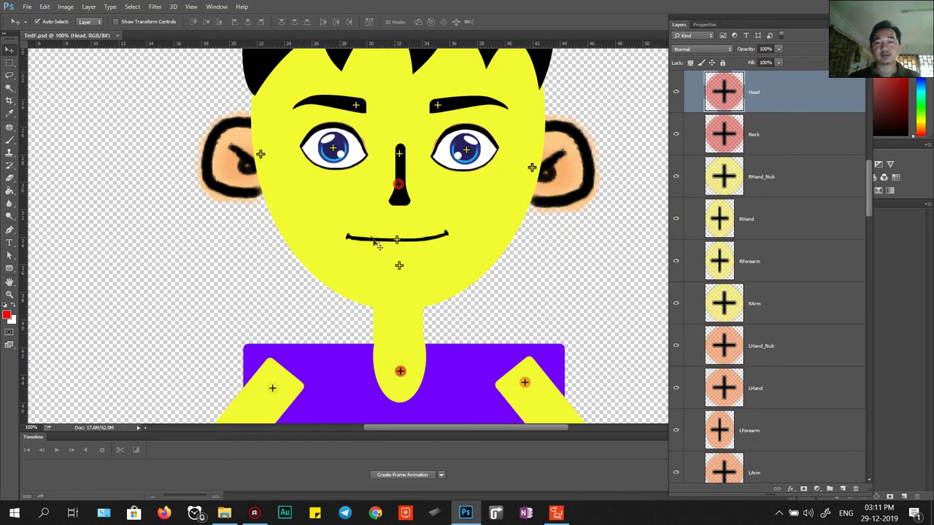
pyautogui.hotkey('alt', 'Tab')
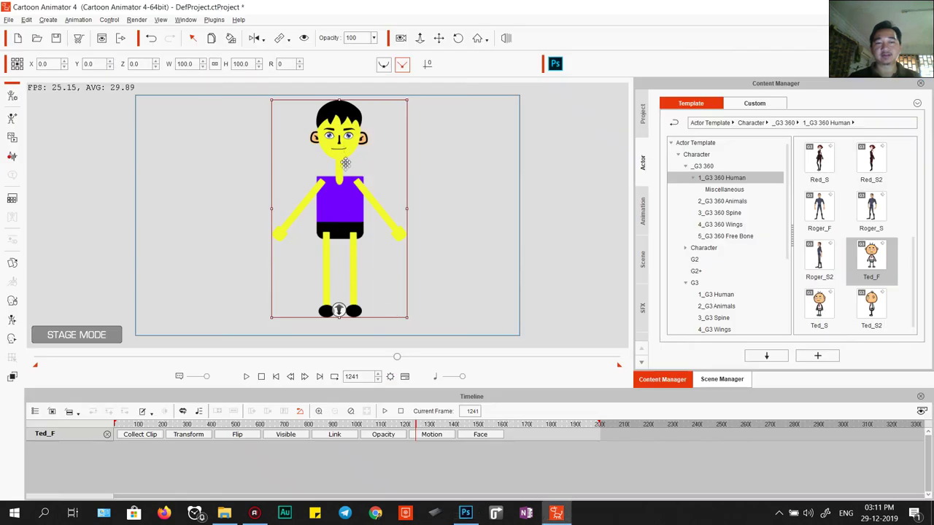
# Step: Move the Head bone marker down to the chin just above the neck, save TedF.psd and update the character in Cartoon Animator
pyautogui.hotkey('alt', 'Tab')
pyautogui.moveTo(399, 187)
pyautogui.mouseDown()
pyautogui.moveTo(399, 175)
pyautogui.moveTo(400, 304)
pyautogui.moveTo(399, 293)
pyautogui.mouseUp()
pyautogui.hotkey('ctrl', 's')
pyautogui.hotkey('alt', 'Tab')
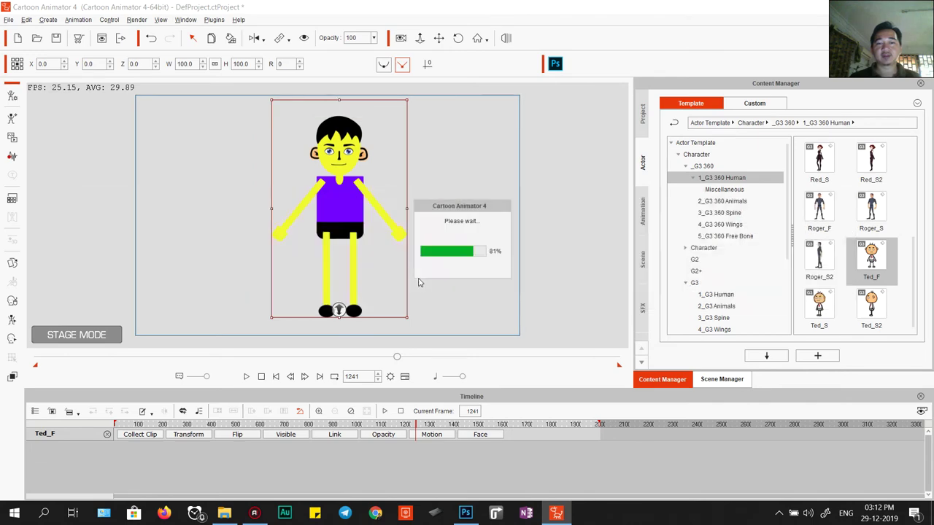
# Step: Move the Head bone marker up between the mouth and the Face marker, and try to update the character in Cartoon Animator
pyautogui.hotkey('alt', 'Tab')
pyautogui.moveTo(403, 299); pyautogui.dragTo(400, 256)
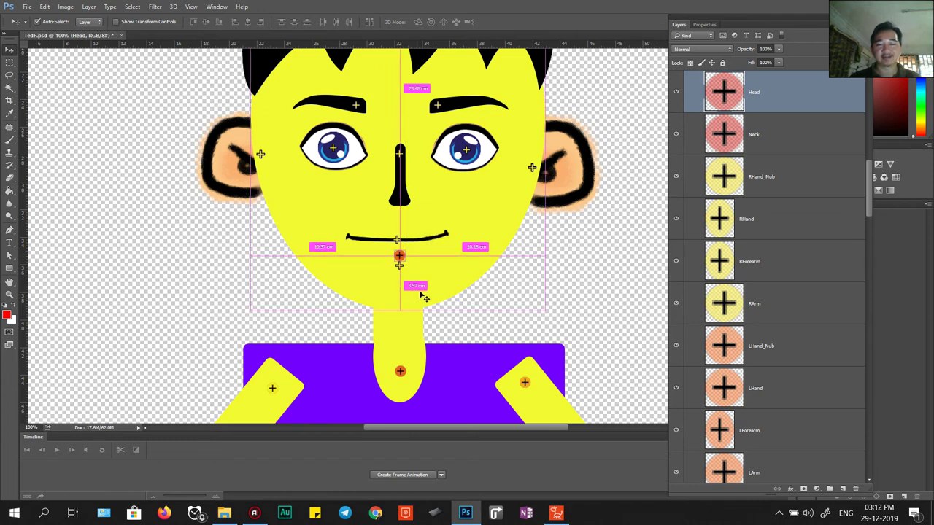
pyautogui.hotkey('alt', 'Tab')
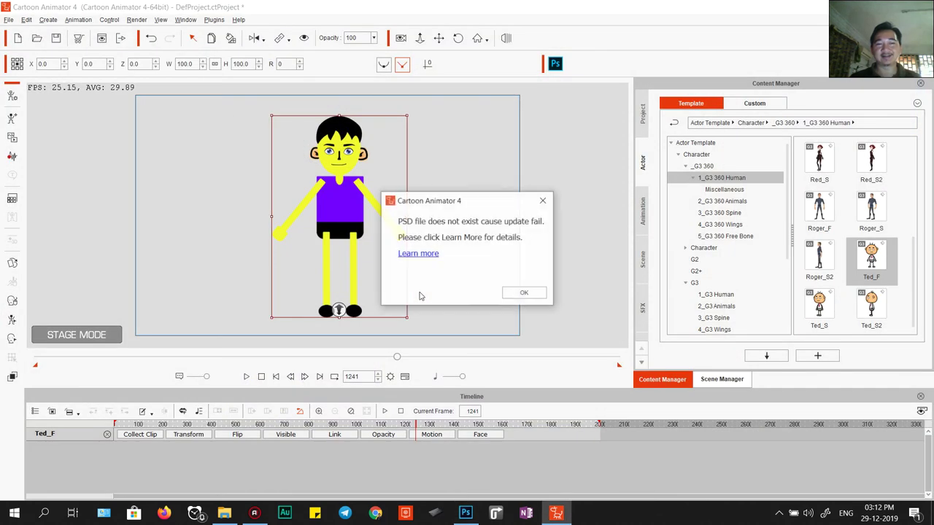
pyautogui.click(524, 293)
# Step: Compare the saved TedF.psd in Photoshop with the character in Cartoon Animator to check the head position
pyautogui.hotkey('alt', 'Tab')
pyautogui.press('ctrl')
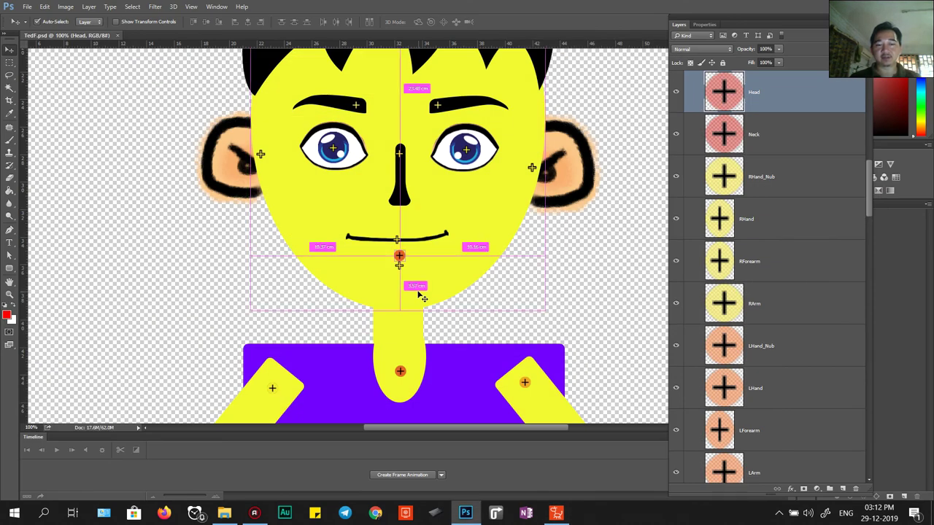
pyautogui.hotkey('alt', 'Tab')
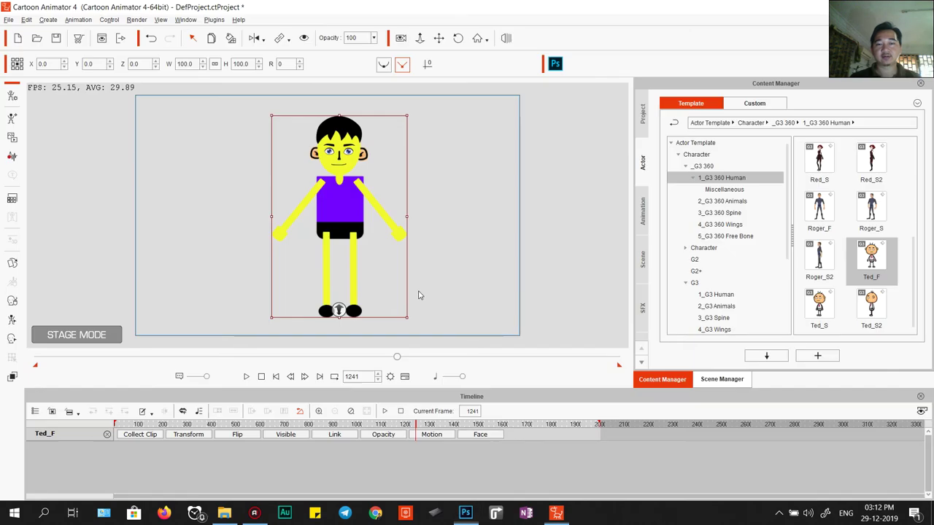
pyautogui.hotkey('alt', 'Tab')
pyautogui.hotkey('alt', 'Tab')
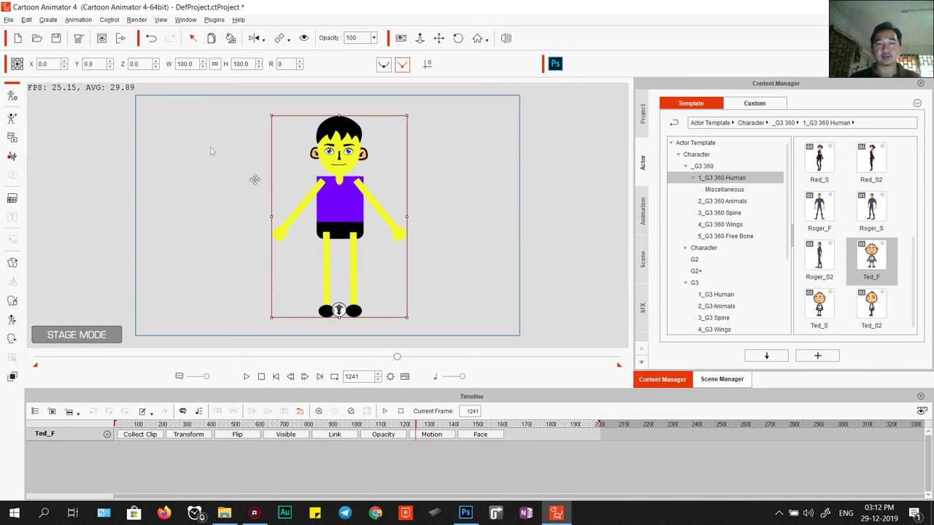
pyautogui.hotkey('alt', 'Tab')
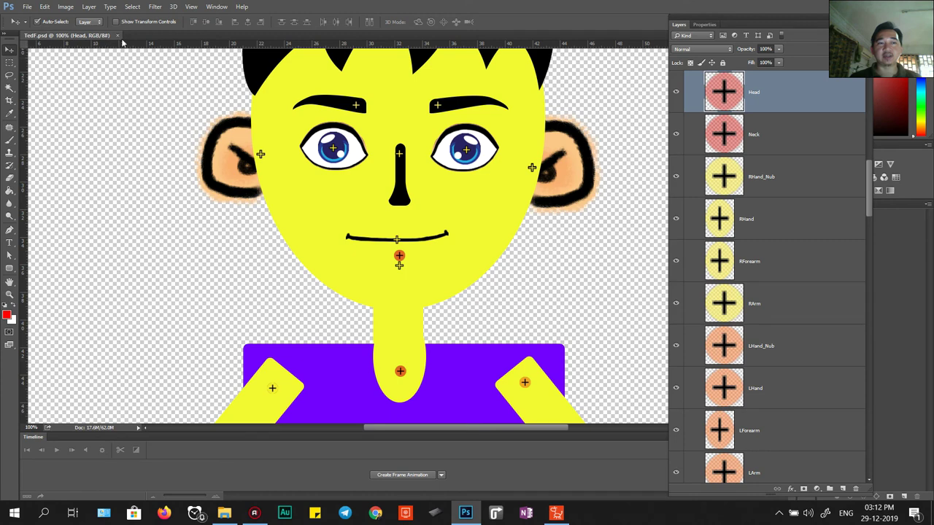
# Step: Switch to Cartoon Animator and open the 01-007 folder in the custom character library
pyautogui.hotkey('alt', 'Tab')
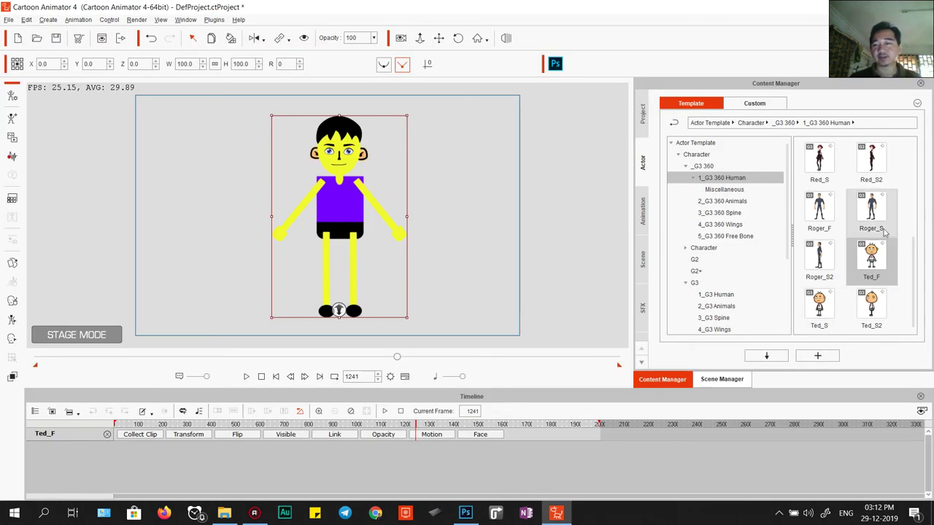
pyautogui.click(754, 103)
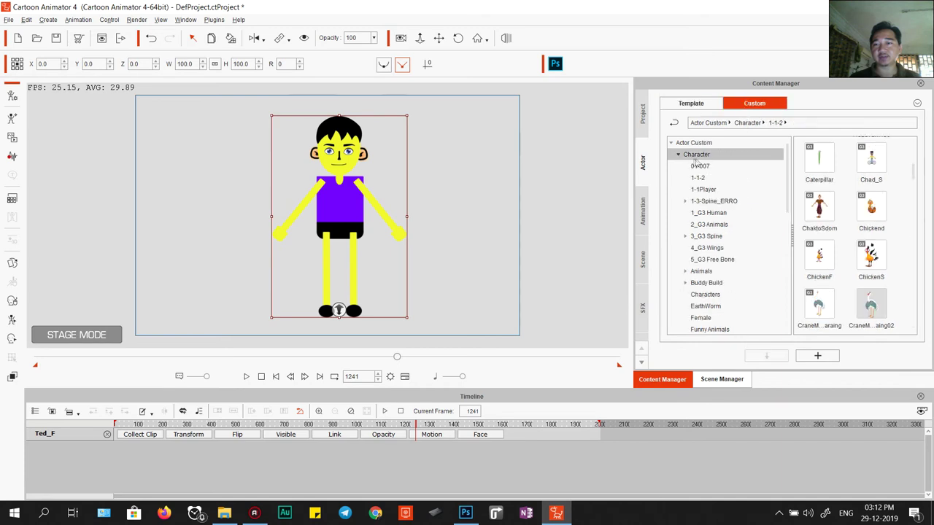
pyautogui.click(697, 166)
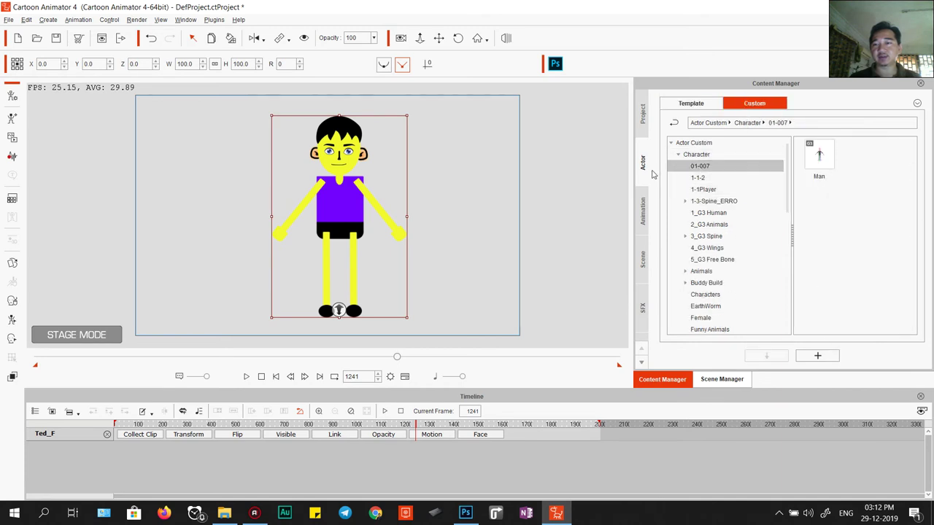
# Step: Create a folder named 01-008 inside the 01-007 custom character folder
pyautogui.click(697, 154)
pyautogui.rightClick(706, 154)
pyautogui.click(737, 159)
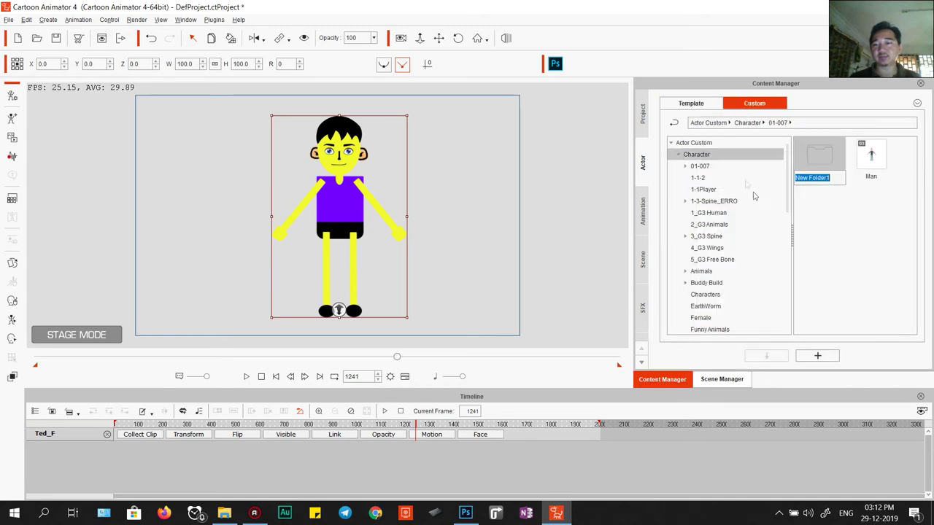
pyautogui.write('01-')
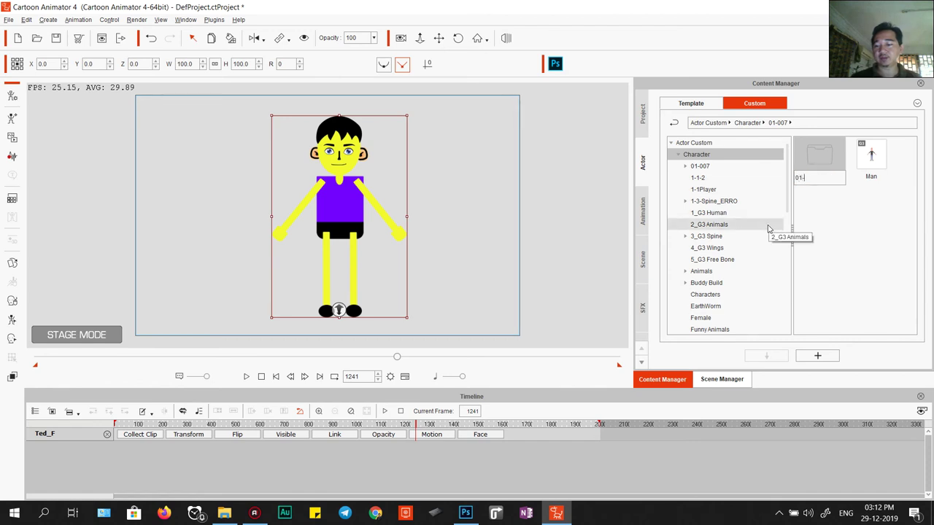
pyautogui.press('Return')
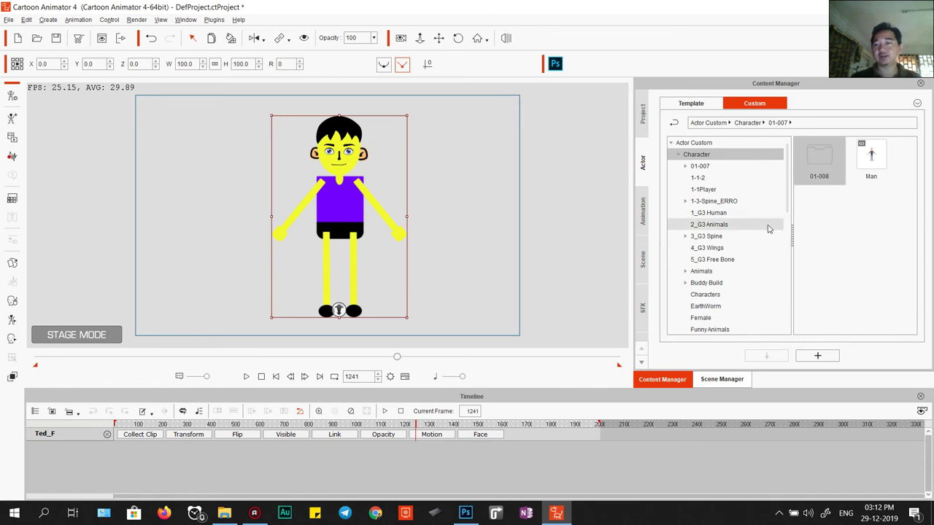
# Step: Delete the misplaced 01-008 folder from the 01-007 folder
pyautogui.click(818, 168)
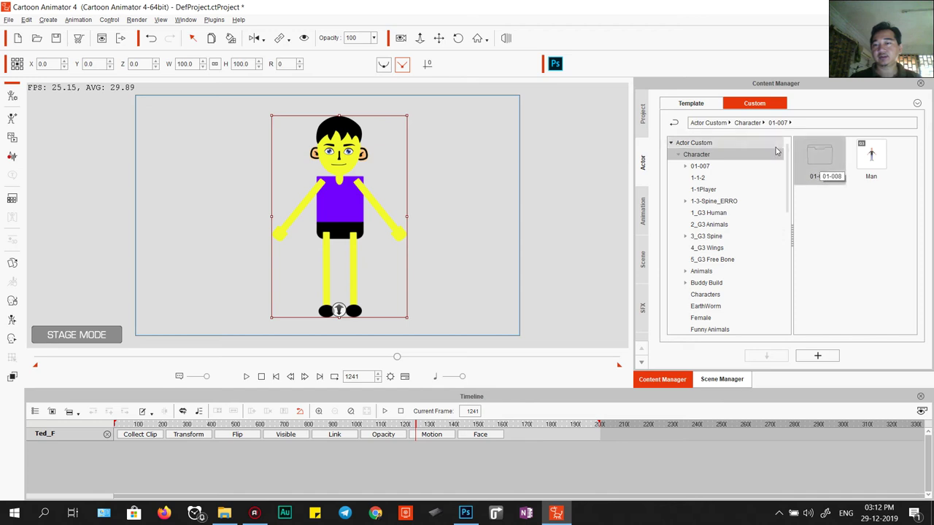
pyautogui.rightClick(822, 159)
pyautogui.click(847, 219)
pyautogui.click(442, 281)
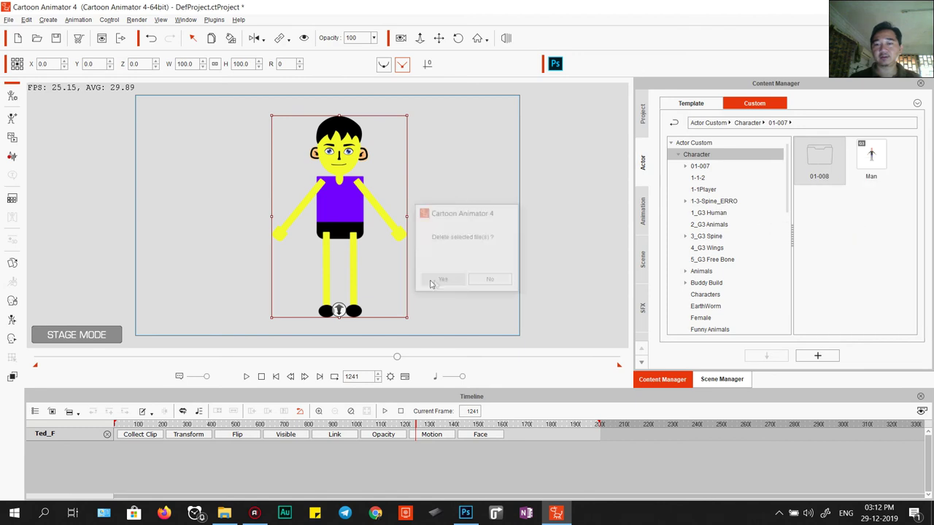
# Step: Create a folder named 01-008 directly inside the custom Character folder and open it
pyautogui.click(700, 155)
pyautogui.rightClick(707, 158)
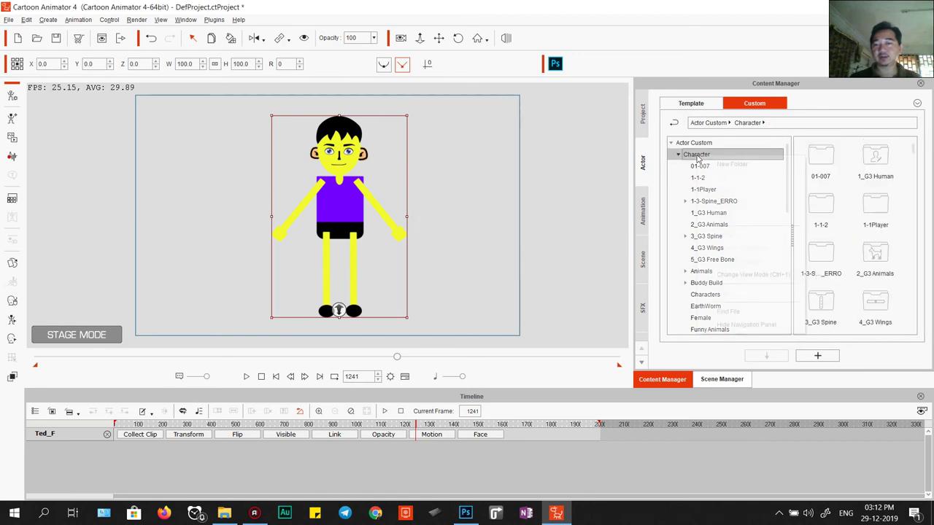
pyautogui.click(723, 167)
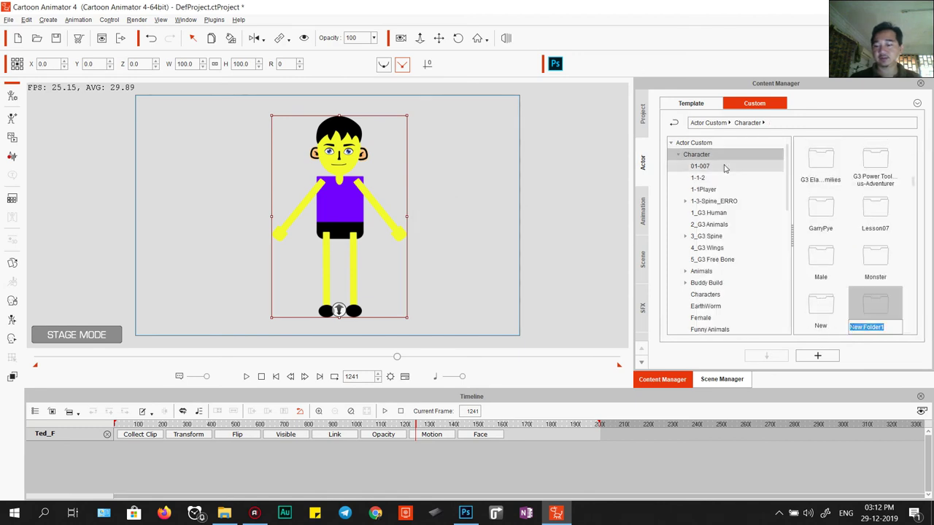
pyautogui.write('01-008')
pyautogui.press('Return')
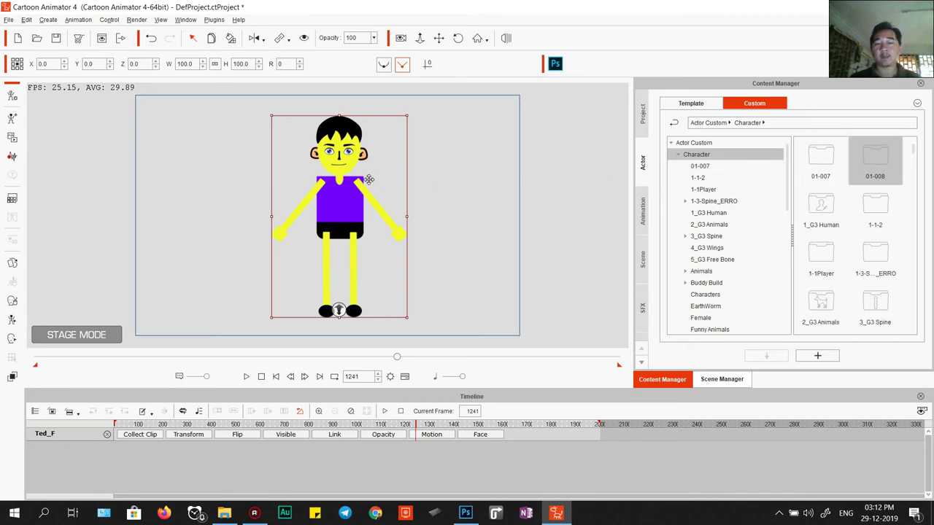
pyautogui.doubleClick(879, 159)
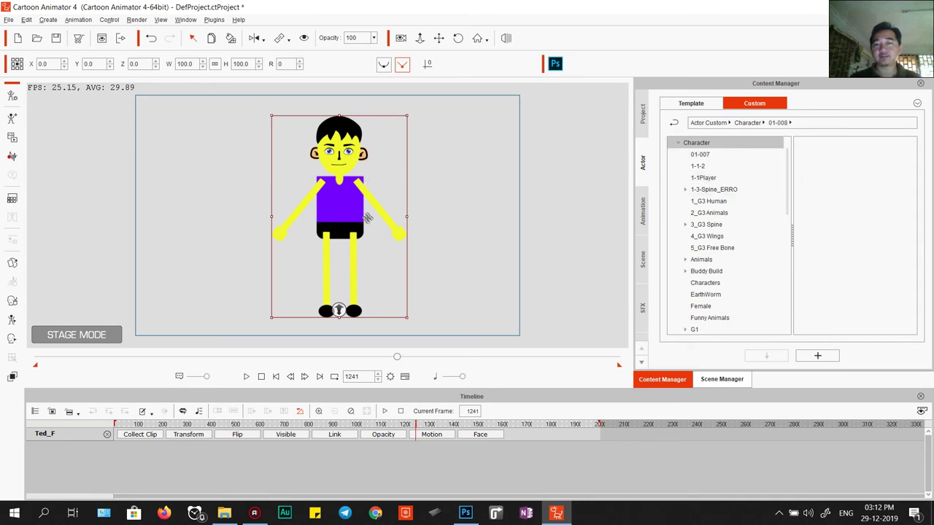
# Step: Save the stage character to the 01-008 folder under the name Character008
pyautogui.click(828, 354)
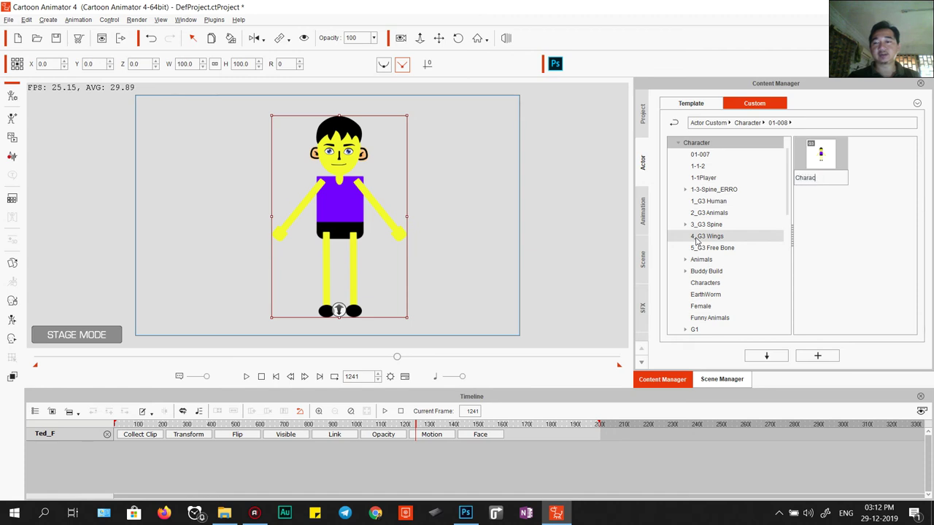
pyautogui.write('Character008')
pyautogui.press('Return')
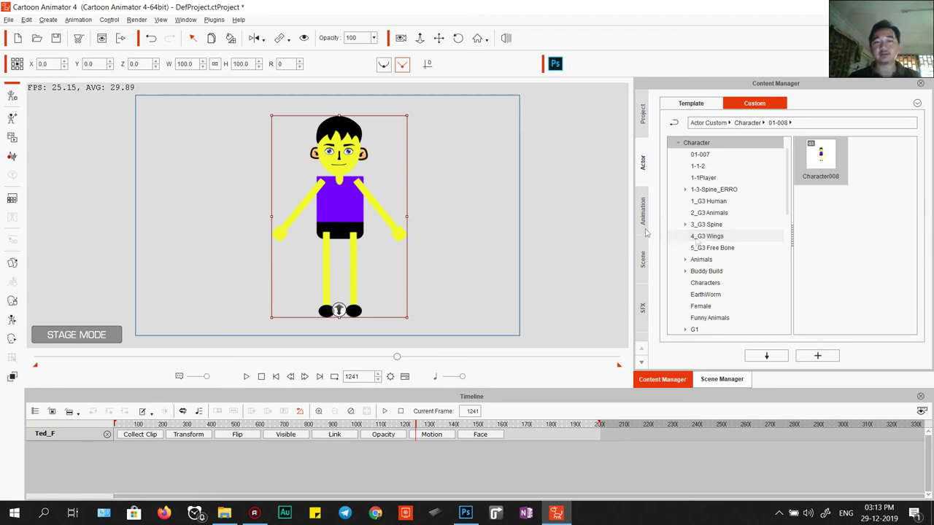
pyautogui.click(833, 244)
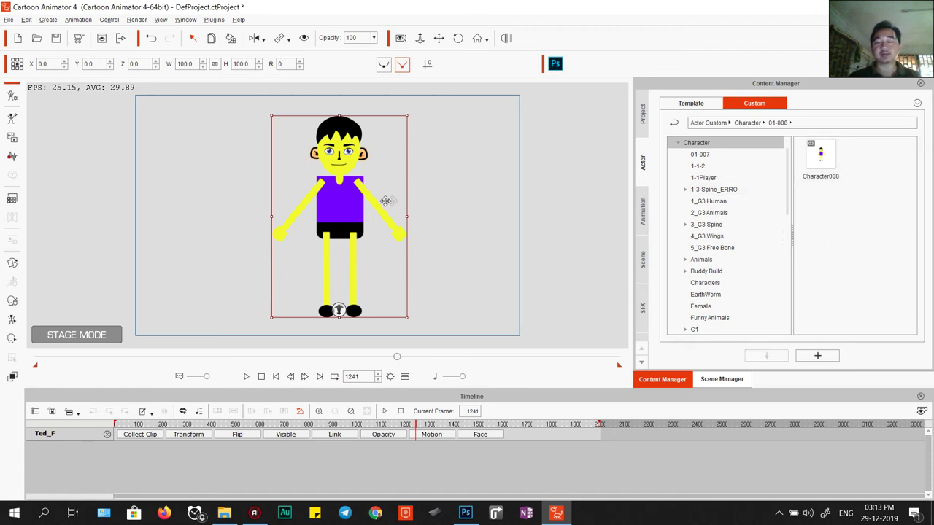
# Step: Launch the PSD editor for the stage character so that it opens in Photoshop
pyautogui.rightClick(331, 196)
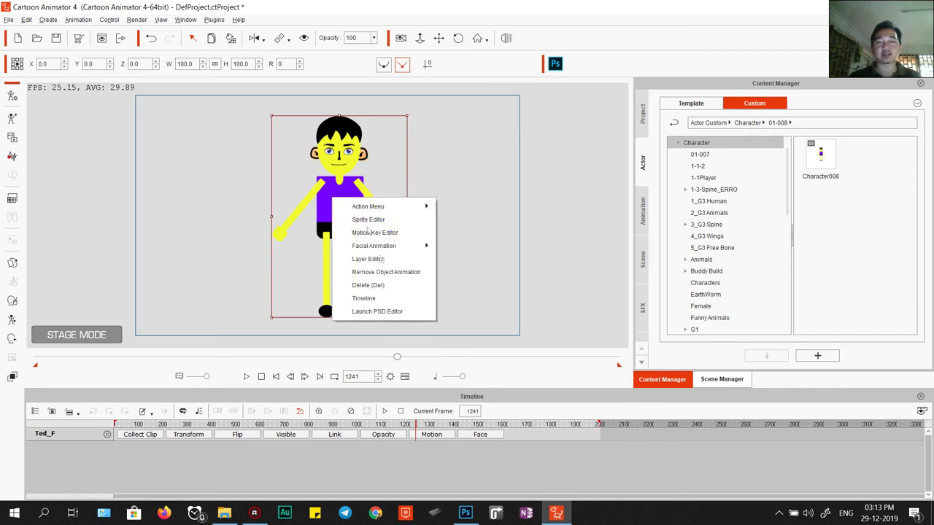
pyautogui.click(377, 311)
pyautogui.click(594, 111)
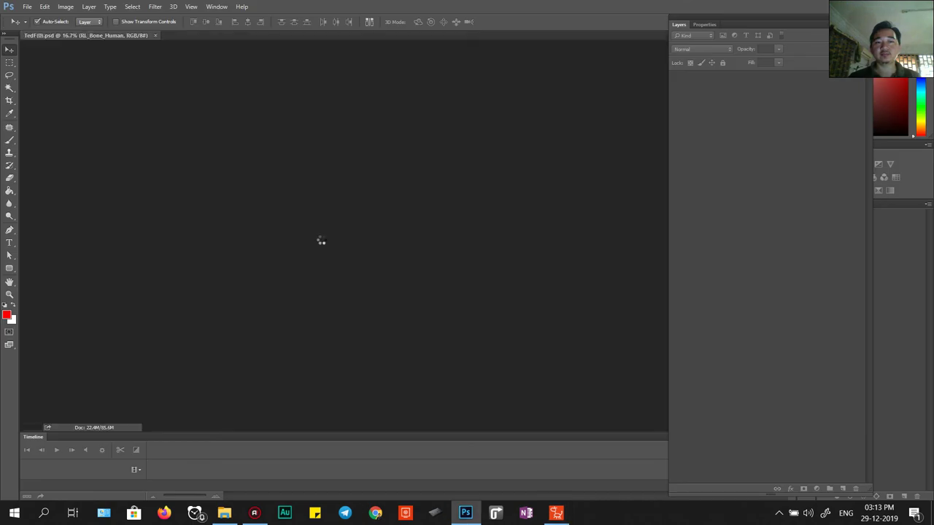
# Step: Move the RL_TalkingHead group slightly up above the torso, save the PSD and compare it with the character in Cartoon Animator
pyautogui.hotkey('ctrl', '+')
pyautogui.hotkey('ctrl', '+')
pyautogui.hotkey('ctrl', '+')
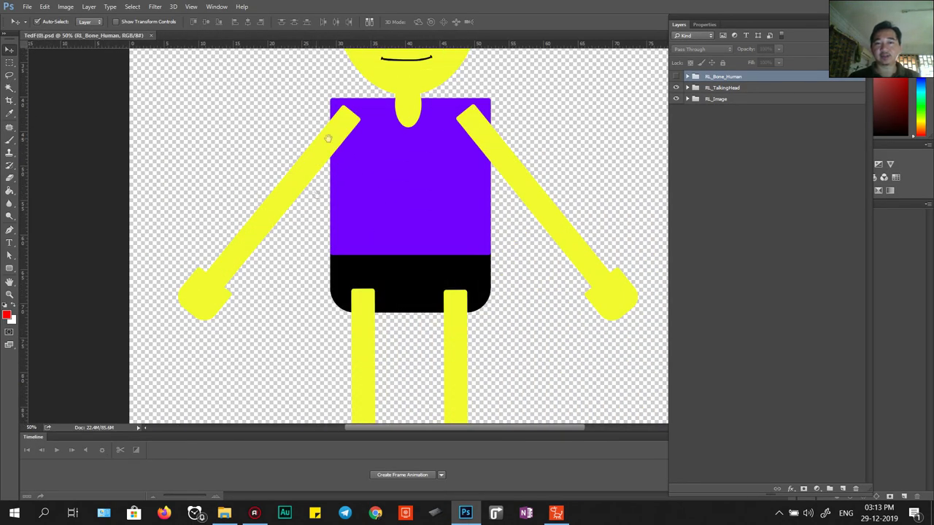
pyautogui.moveTo(336, 115); pyautogui.dragTo(307, 278)
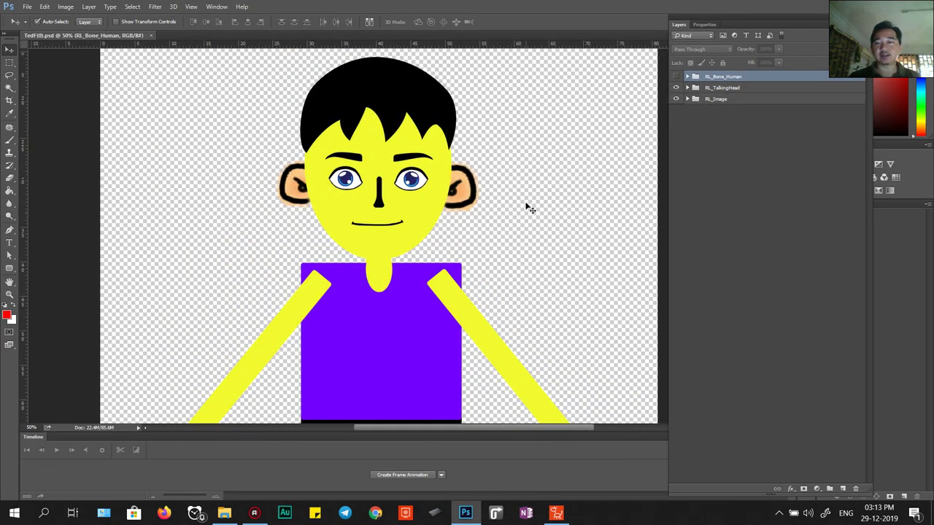
pyautogui.click(687, 88)
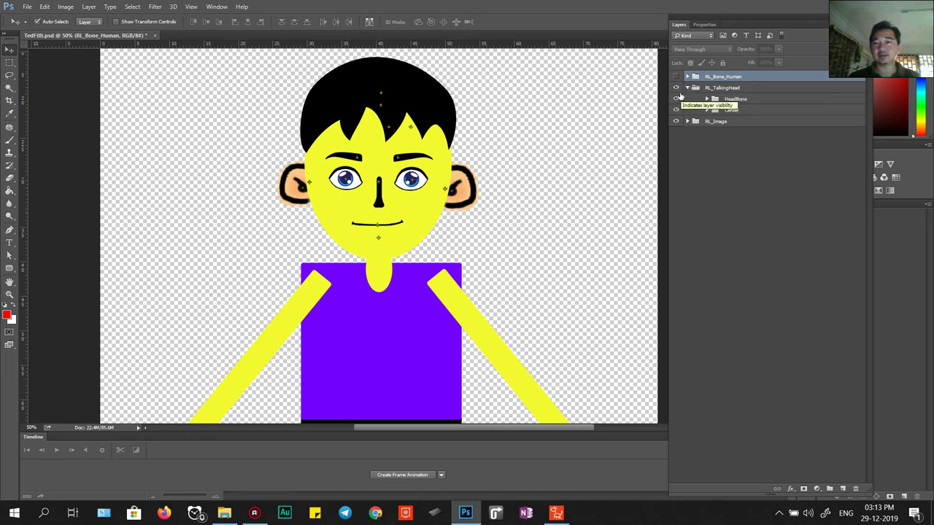
pyautogui.click(700, 88)
pyautogui.moveTo(522, 158)
pyautogui.mouseDown()
pyautogui.moveTo(523, 138)
pyautogui.moveTo(524, 154)
pyautogui.mouseUp()
pyautogui.hotkey('alt', 'Tab')
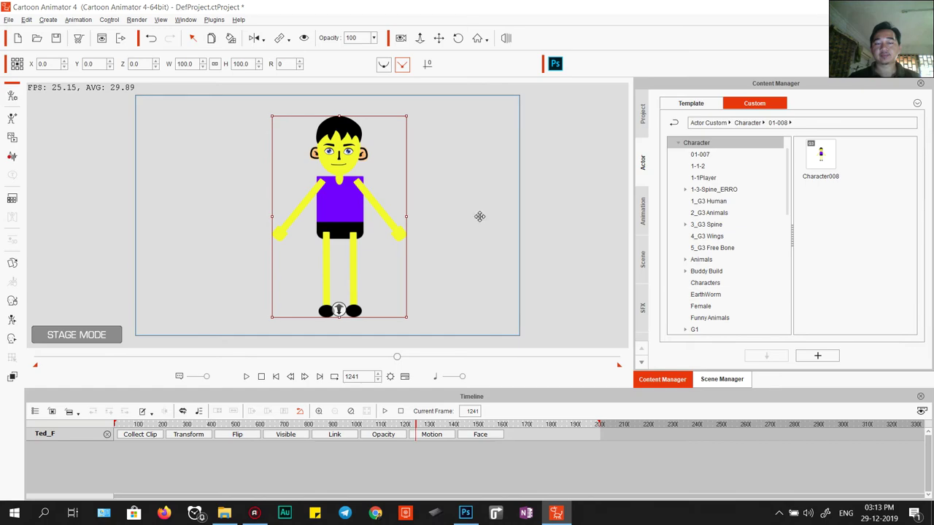
pyautogui.hotkey('alt', 'Tab')
pyautogui.hotkey('alt', 'Tab')
pyautogui.hotkey('alt', 'Tab')
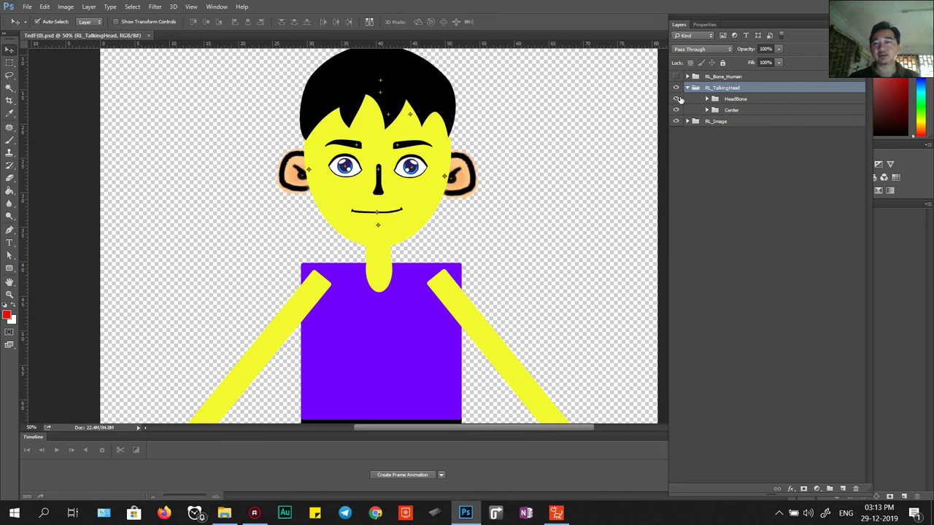
# Step: Move the Neck bone marker slightly up within the neck, save the PSD and switch to Cartoon Animator to update the character
pyautogui.scroll(3, 408, 235)
pyautogui.moveTo(419, 289); pyautogui.dragTo(557, 284)
pyautogui.moveTo(428, 241); pyautogui.dragTo(428, 182)
pyautogui.scroll(-3, 438, 306)
pyautogui.click(431, 288)
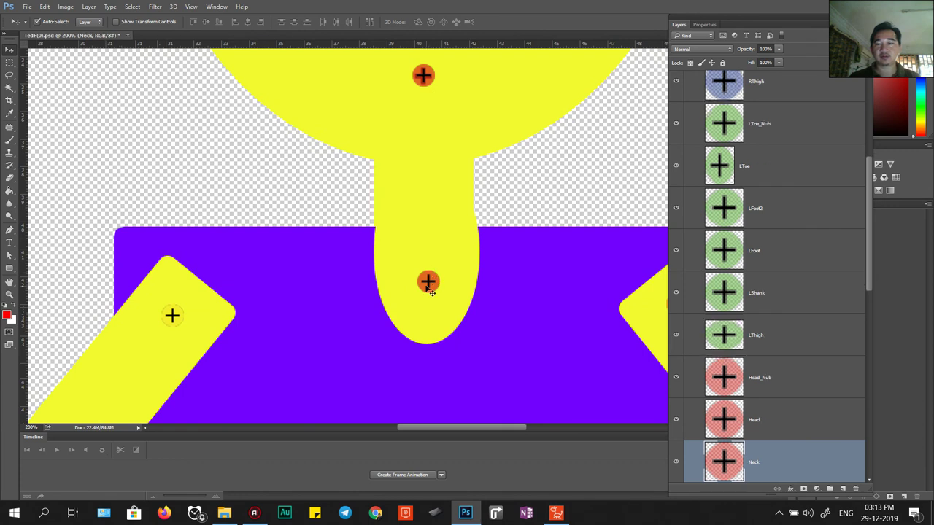
pyautogui.moveTo(430, 286)
pyautogui.mouseDown()
pyautogui.moveTo(427, 219)
pyautogui.moveTo(430, 270)
pyautogui.mouseUp()
pyautogui.hotkey('ctrl', 's')
pyautogui.hotkey('alt', 'Tab')
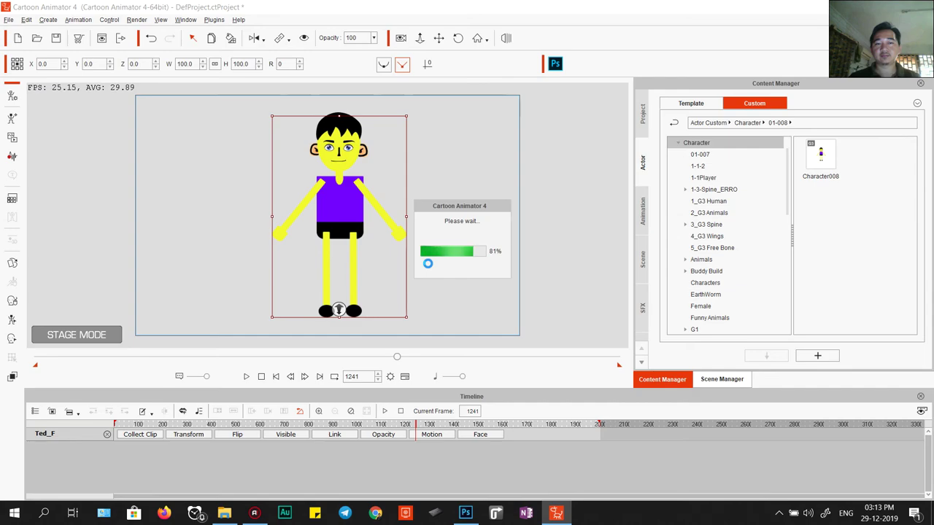
# Step: Return to Photoshop, close TedF(0).psd and switch back to Cartoon Animator
pyautogui.hotkey('alt', 'Tab')
pyautogui.hotkey('alt', 'Tab')
pyautogui.scroll(-5, 431, 268)
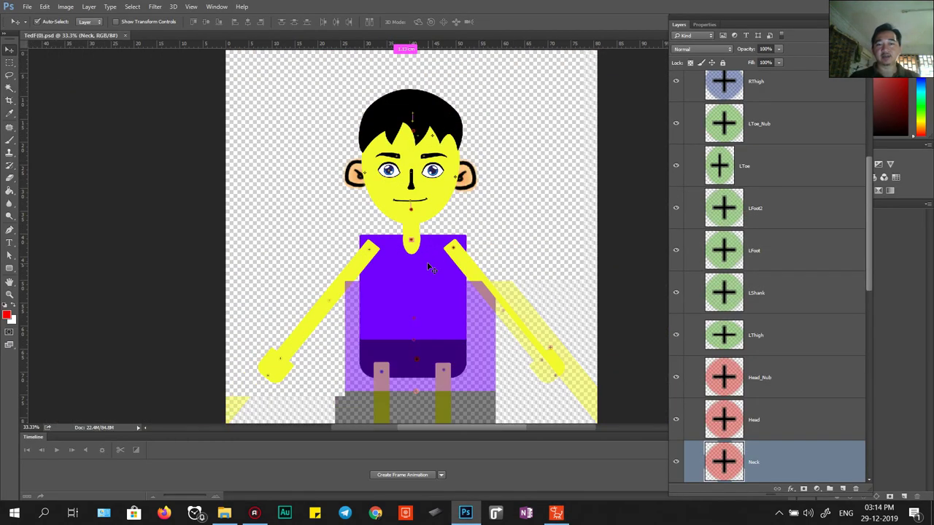
pyautogui.press('alt')
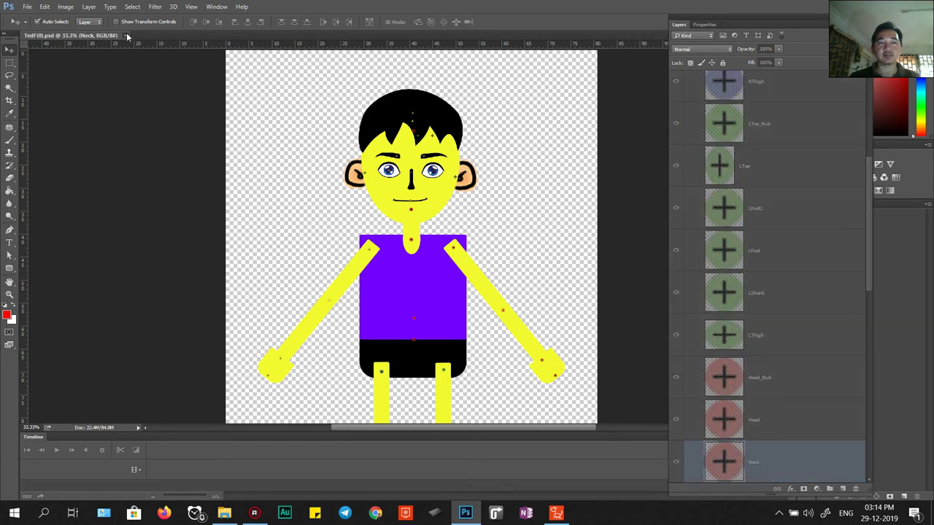
pyautogui.hotkey('alt', 'Tab')
# Step: Overwrite Character008 in the 01-008 folder with the updated stage character
pyautogui.click(820, 157)
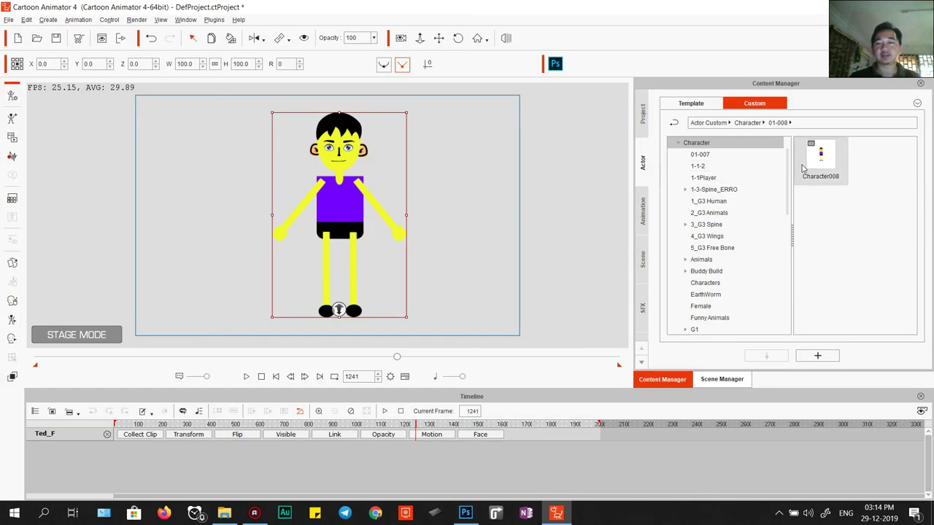
pyautogui.click(817, 355)
pyautogui.click(466, 283)
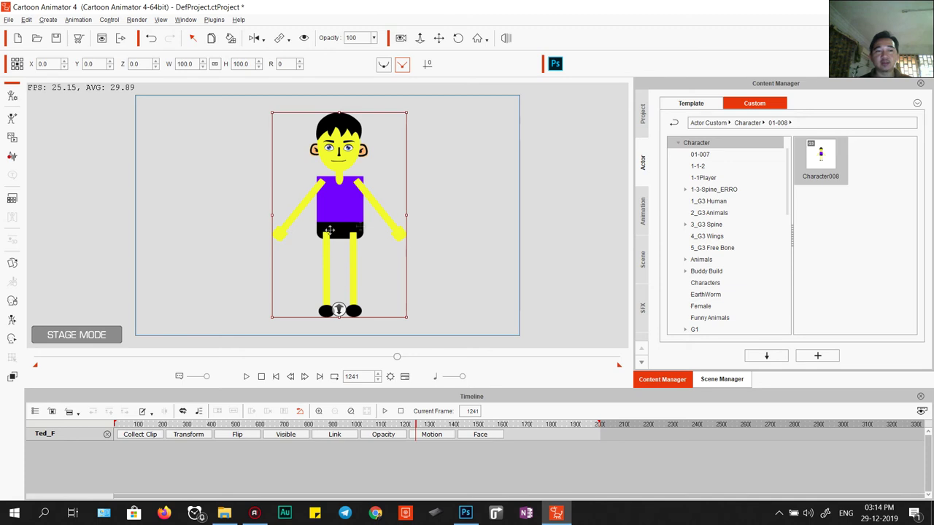
# Step: Browse the Front and Side motion templates of _Turners_Female under 1_G3 Human in the animation library
pyautogui.click(642, 211)
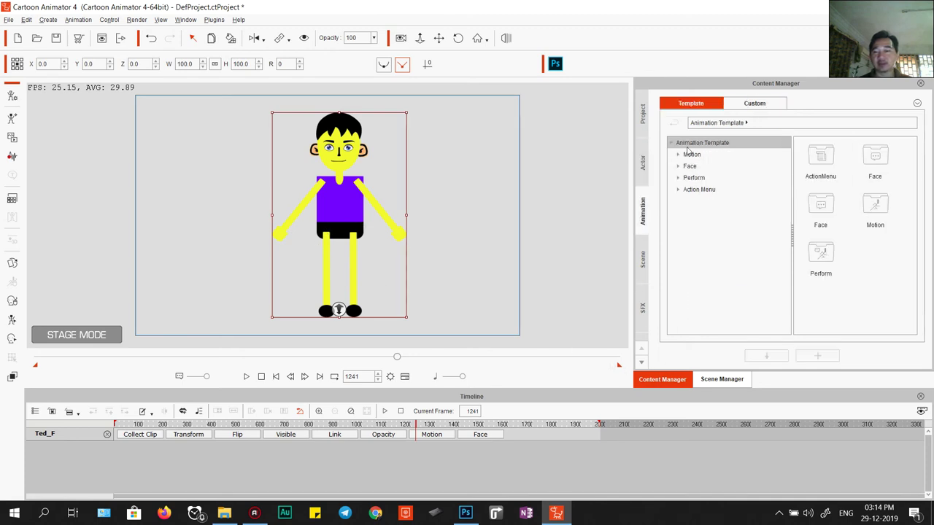
pyautogui.click(684, 155)
pyautogui.click(686, 167)
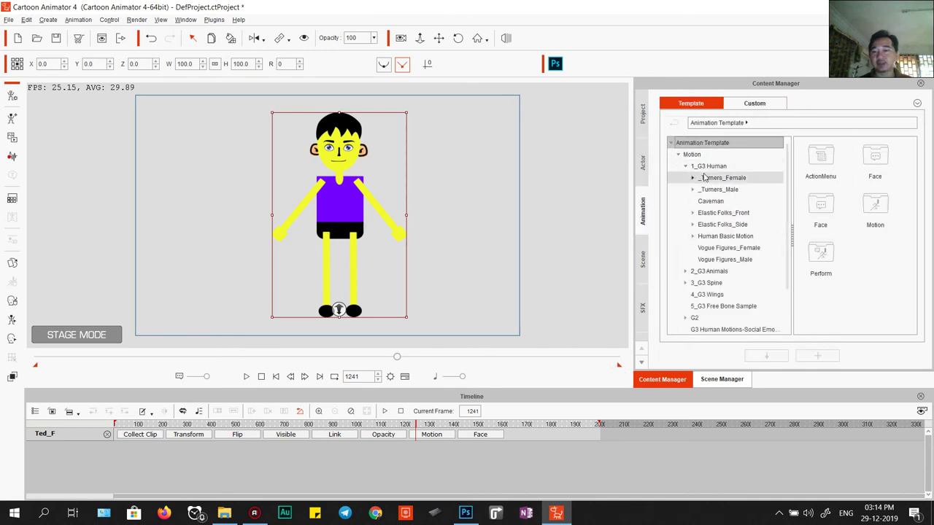
pyautogui.click(693, 178)
pyautogui.click(720, 190)
pyautogui.click(719, 201)
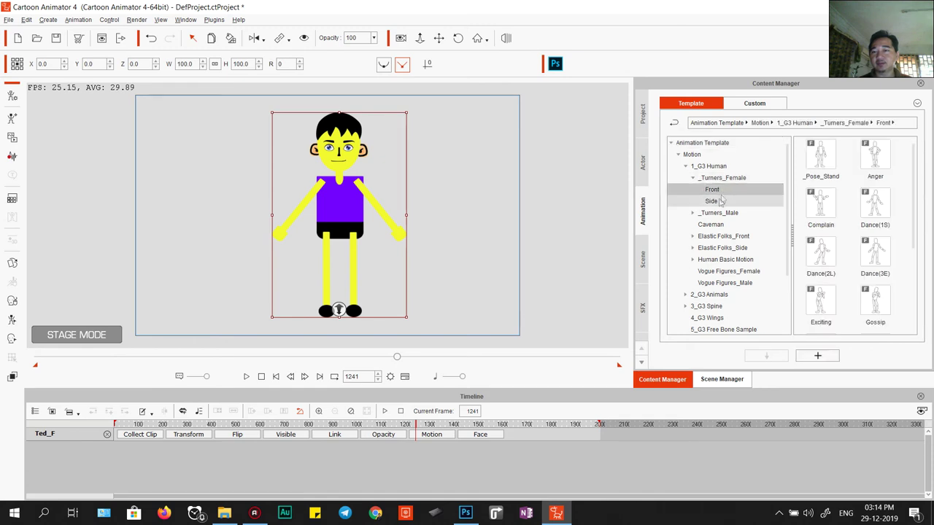
# Step: Open the Perform motions of Elastic Folks_Side under 1_G3 Human
pyautogui.click(686, 165)
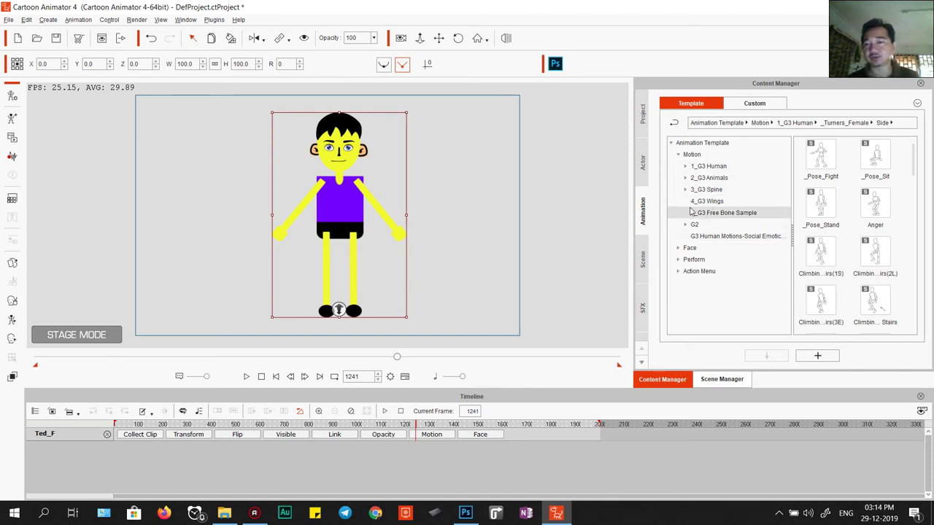
pyautogui.click(686, 165)
pyautogui.click(692, 177)
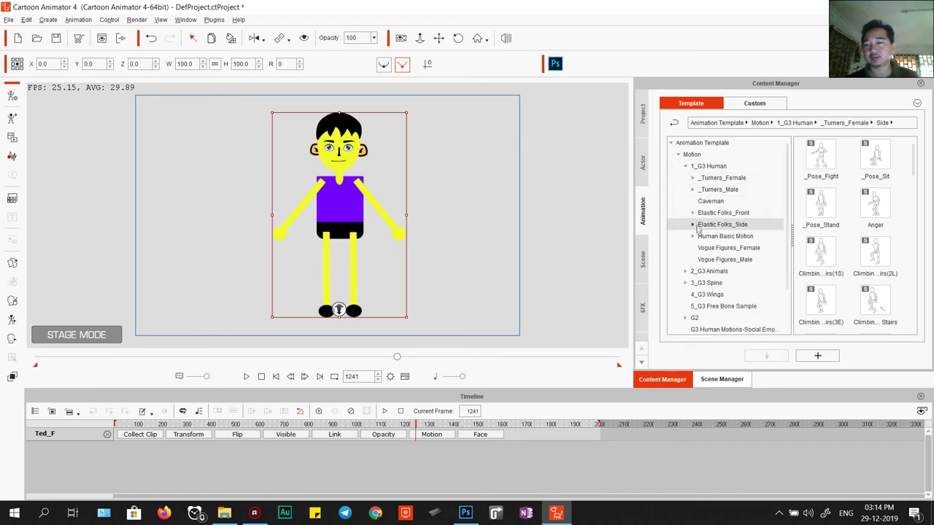
pyautogui.click(706, 225)
pyautogui.click(692, 224)
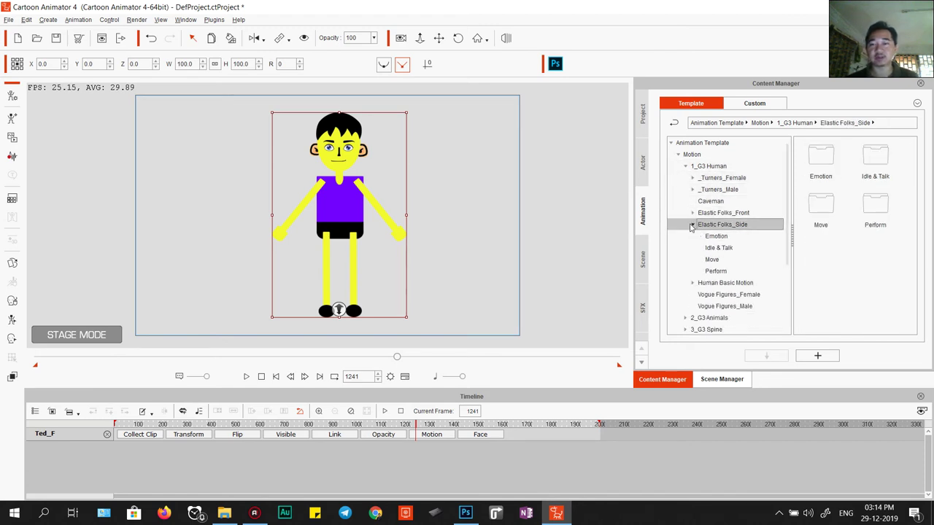
pyautogui.click(751, 270)
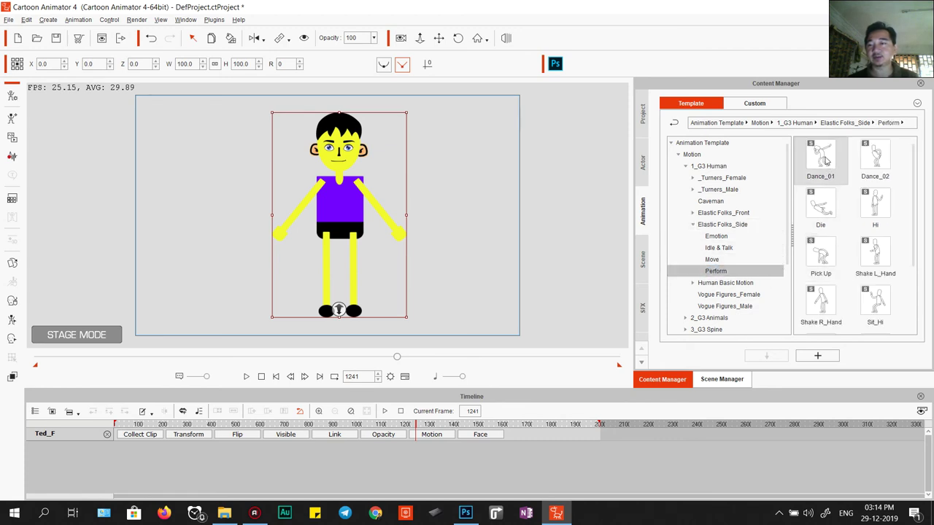
# Step: Apply the Dance_01 motion and the Hi motion to the character on the stage
pyautogui.moveTo(827, 165); pyautogui.dragTo(351, 209)
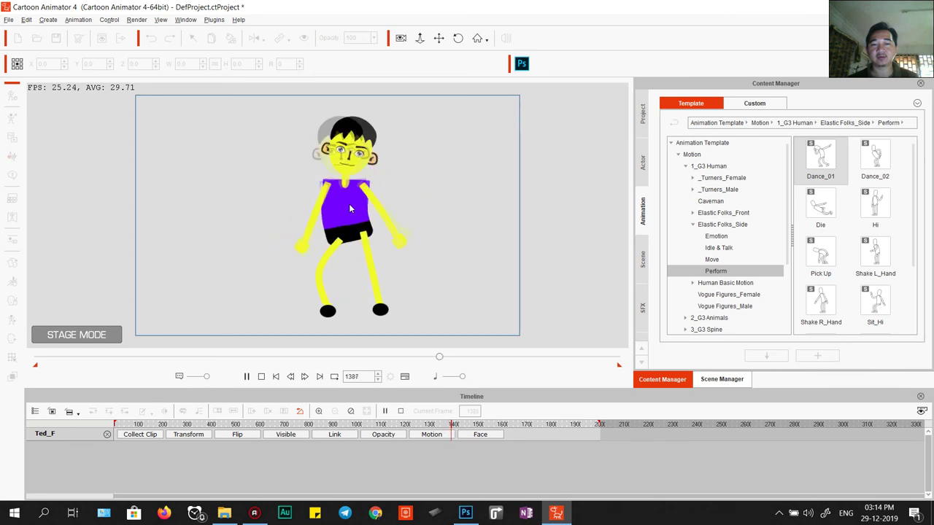
pyautogui.press('space')
pyautogui.moveTo(819, 208); pyautogui.dragTo(339, 197)
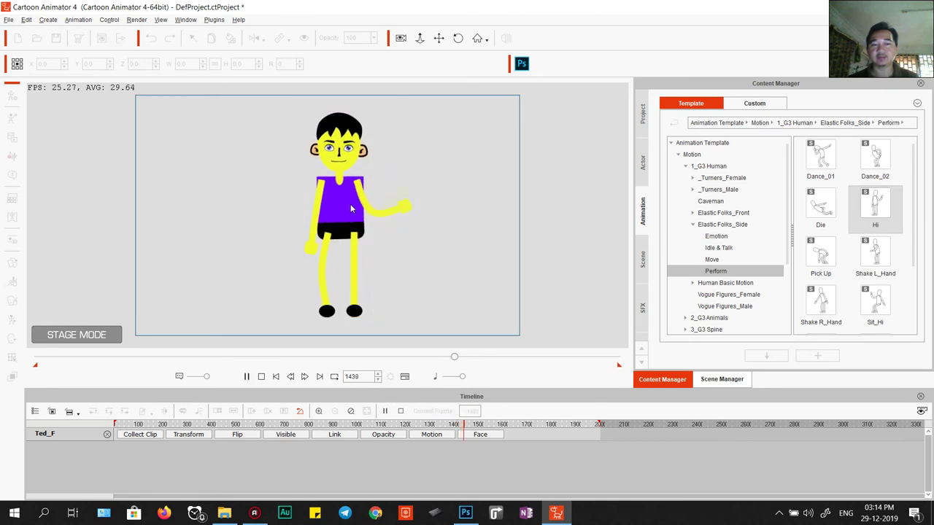
# Step: Apply the Sit_Typing(1S), Sit_Typing(2L), Sit_Typing(3E) and Shake R_Hand motions to the character in sequence and stop playback
pyautogui.scroll(-1, 914, 248)
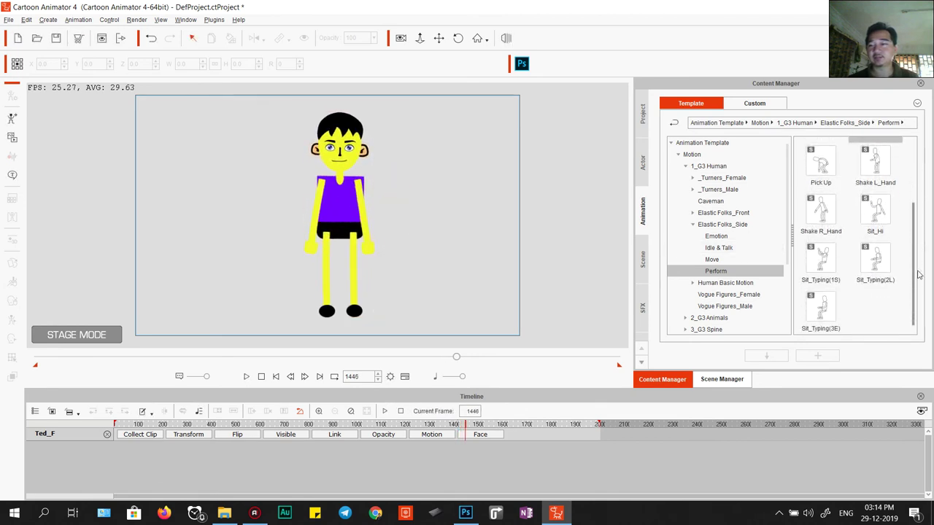
pyautogui.moveTo(820, 255); pyautogui.dragTo(351, 209)
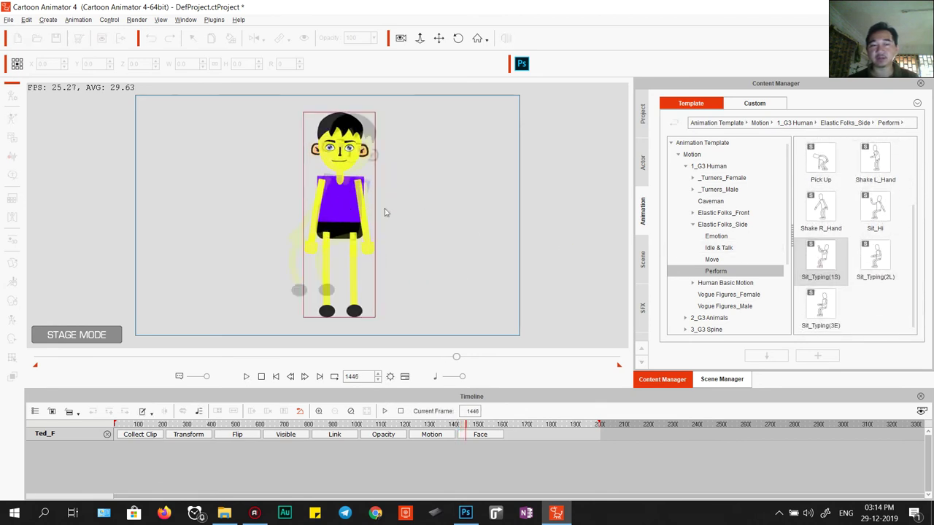
pyautogui.moveTo(875, 255); pyautogui.dragTo(326, 208)
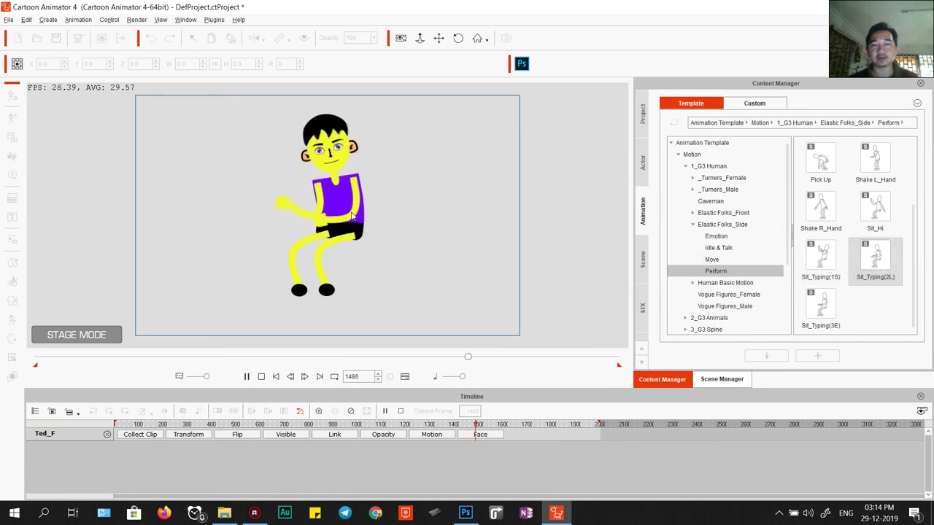
pyautogui.moveTo(820, 305); pyautogui.dragTo(343, 198)
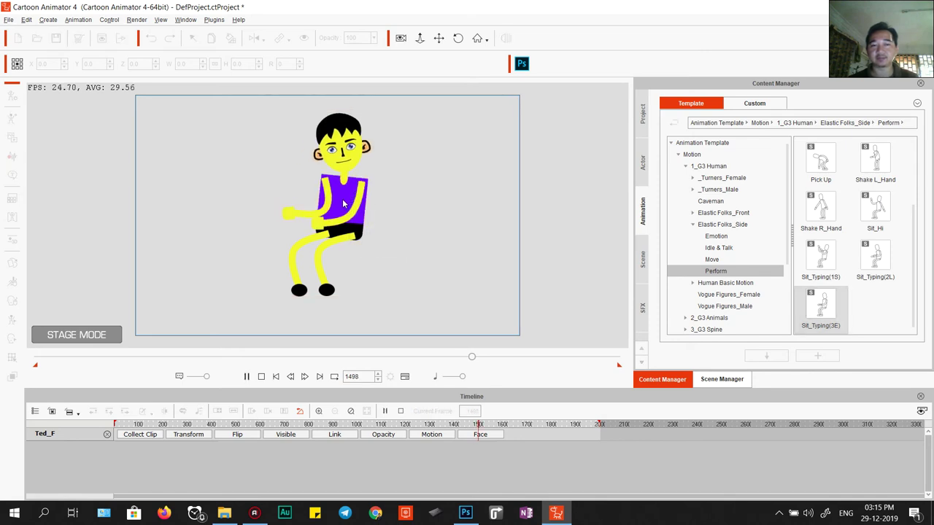
pyautogui.moveTo(820, 207); pyautogui.dragTo(342, 203)
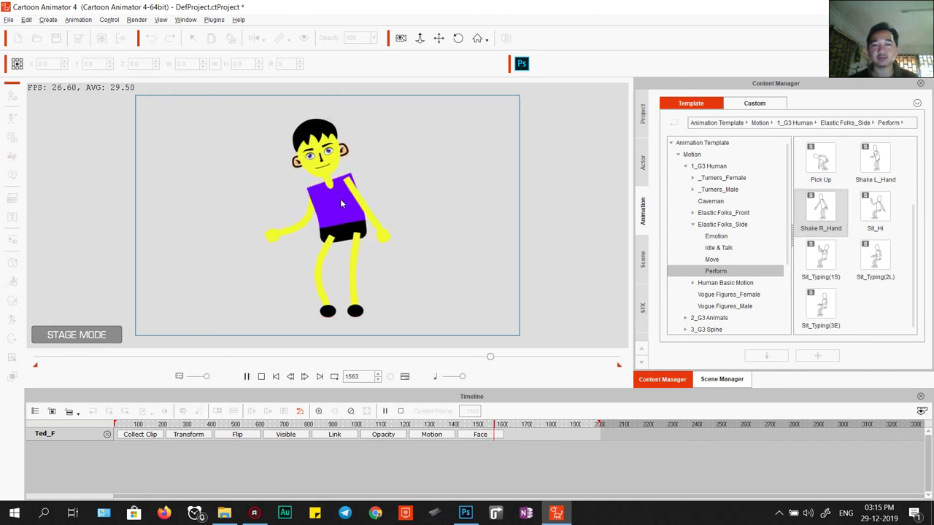
pyautogui.press('space')
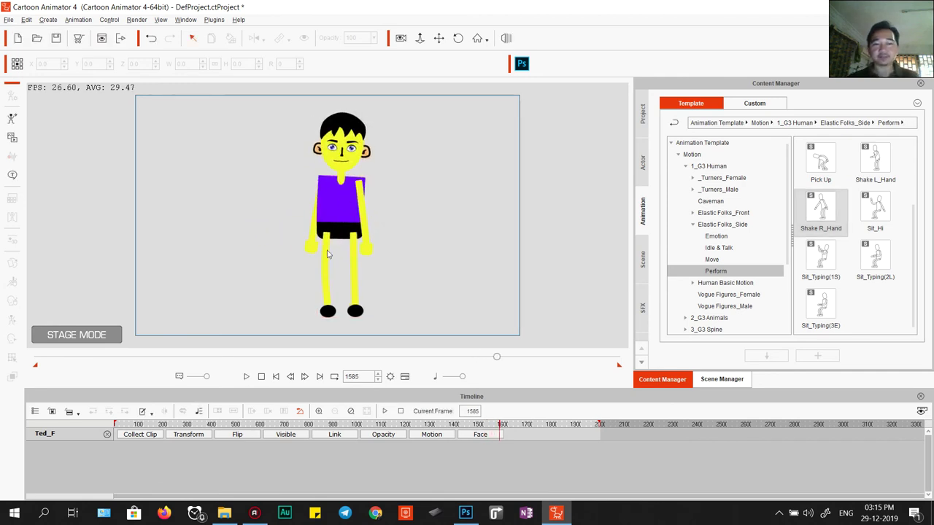
# Step: Play the character's animation from the beginning, pause it, and select the character on the stage
pyautogui.click(246, 377)
pyautogui.click(260, 376)
pyautogui.click(247, 377)
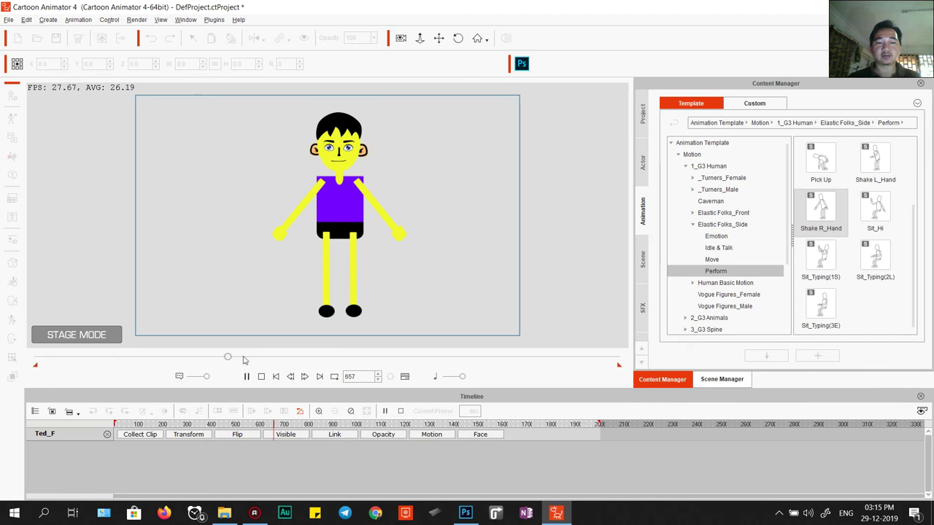
pyautogui.press('space')
pyautogui.rightClick(342, 192)
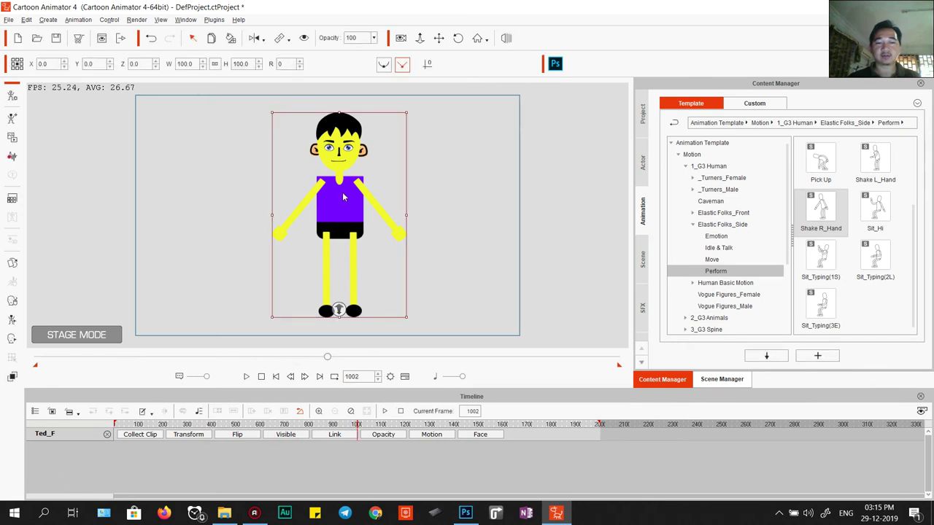
pyautogui.click(378, 263)
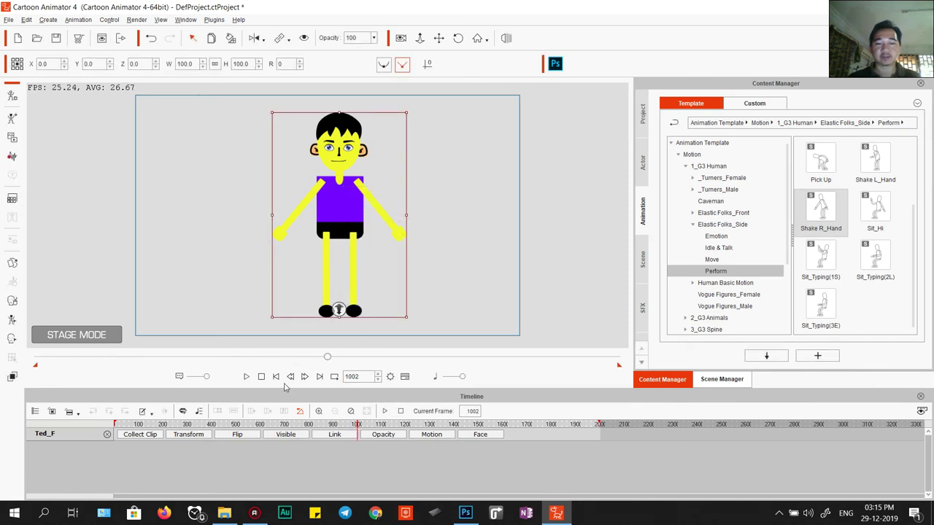
# Step: Check the Move motions of Elastic Folks_Side, and open the Move motions of Elastic Folks_Front
pyautogui.click(710, 260)
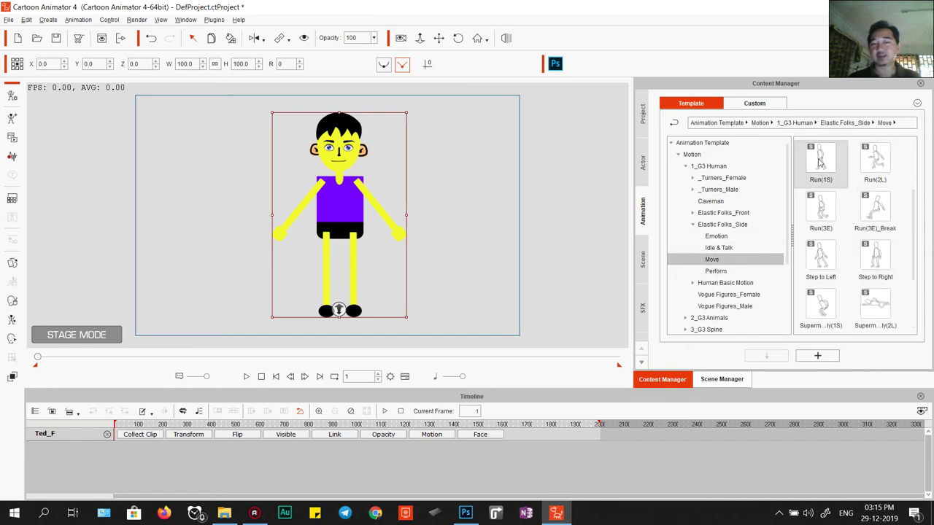
pyautogui.click(693, 225)
pyautogui.click(692, 213)
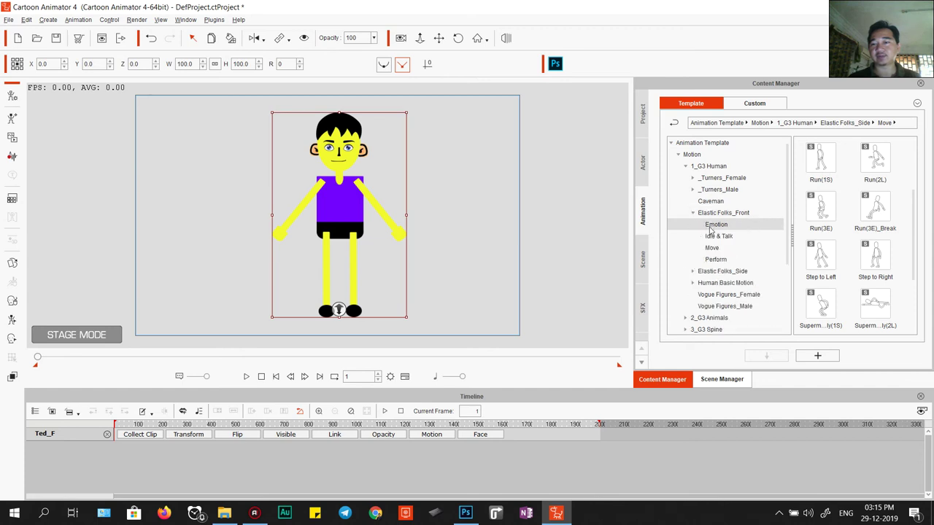
pyautogui.click(711, 248)
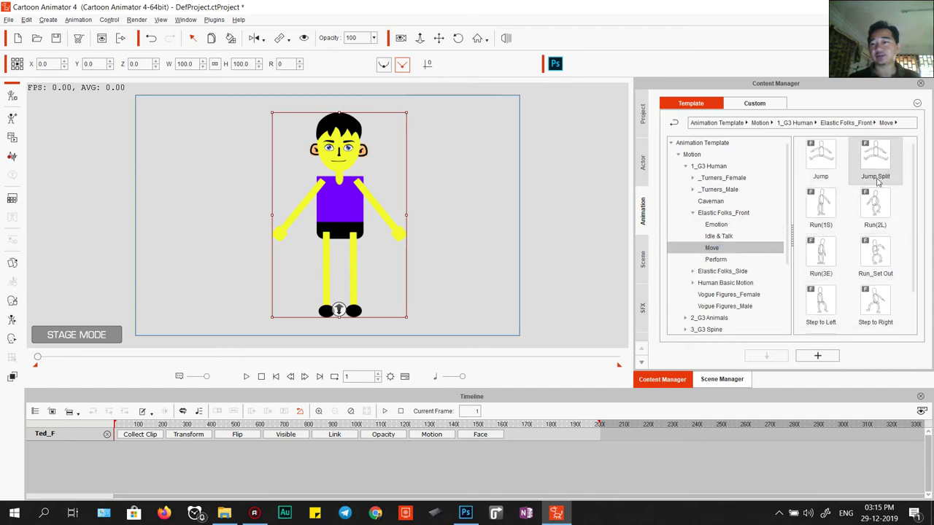
# Step: Apply Run(1S), Run(2L) twice and Run(3E) to the character in sequence, and return playback to the first frame
pyautogui.doubleClick(815, 208)
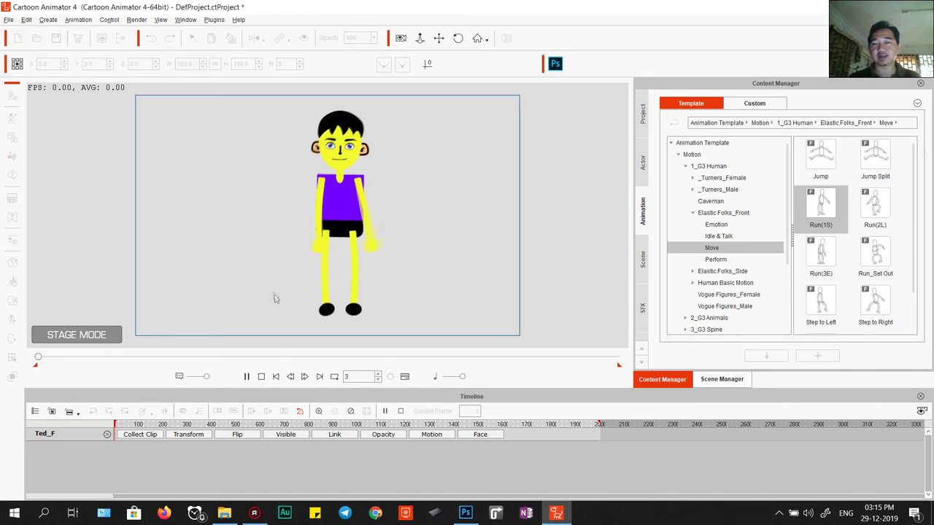
pyautogui.doubleClick(868, 213)
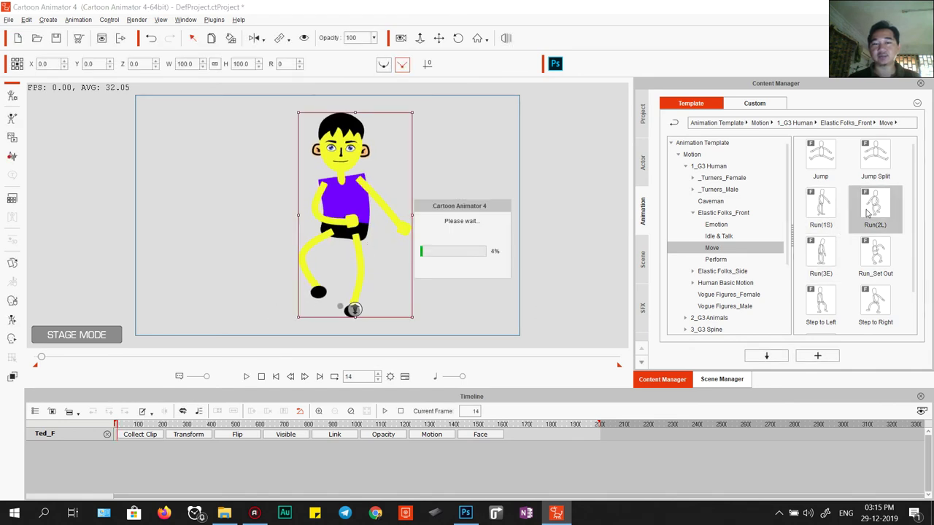
pyautogui.doubleClick(867, 213)
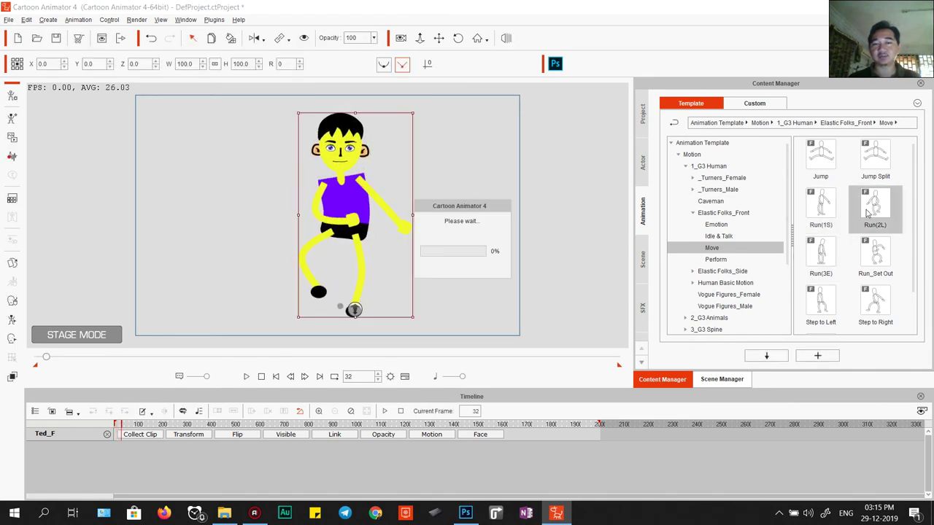
pyautogui.doubleClick(821, 255)
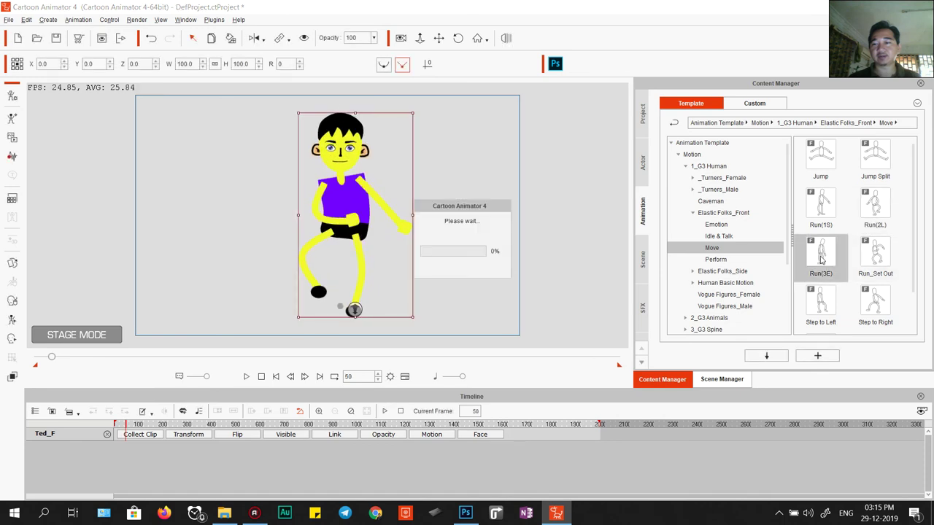
pyautogui.press('space')
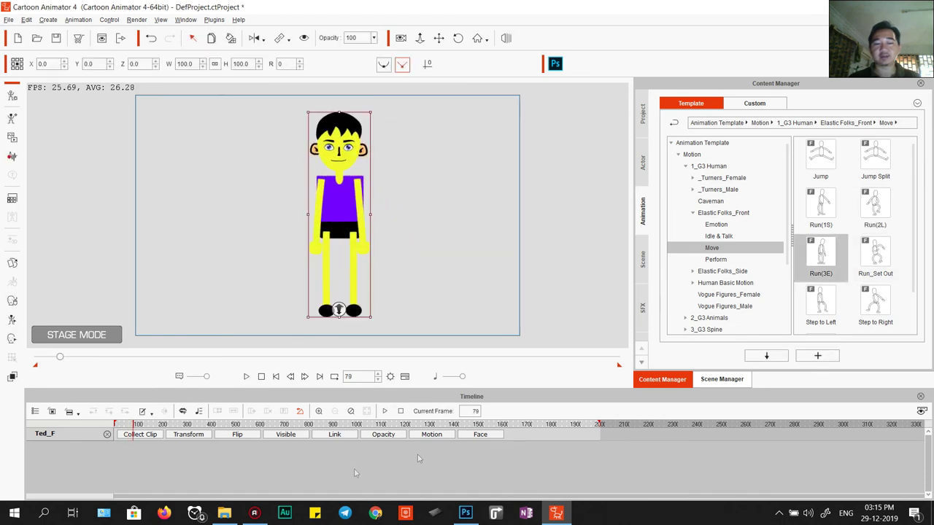
pyautogui.click(246, 377)
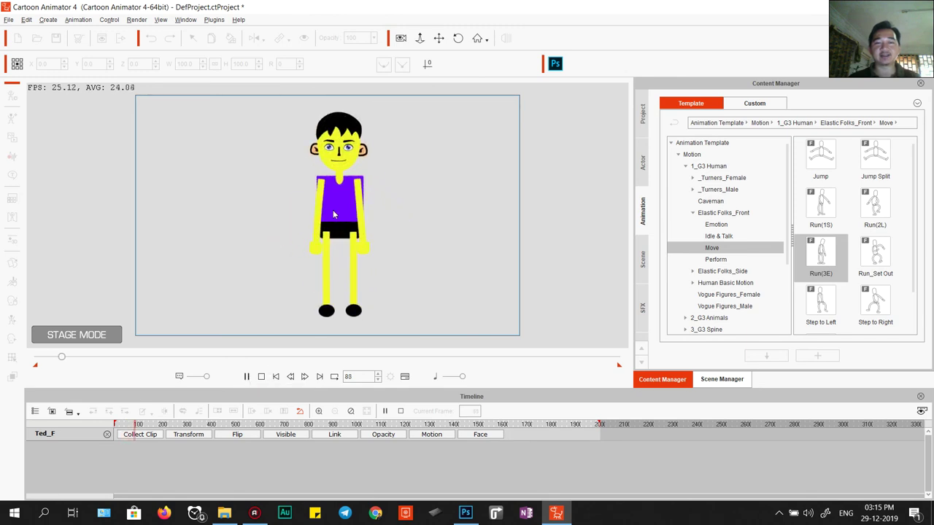
pyautogui.press('space')
pyautogui.click(260, 376)
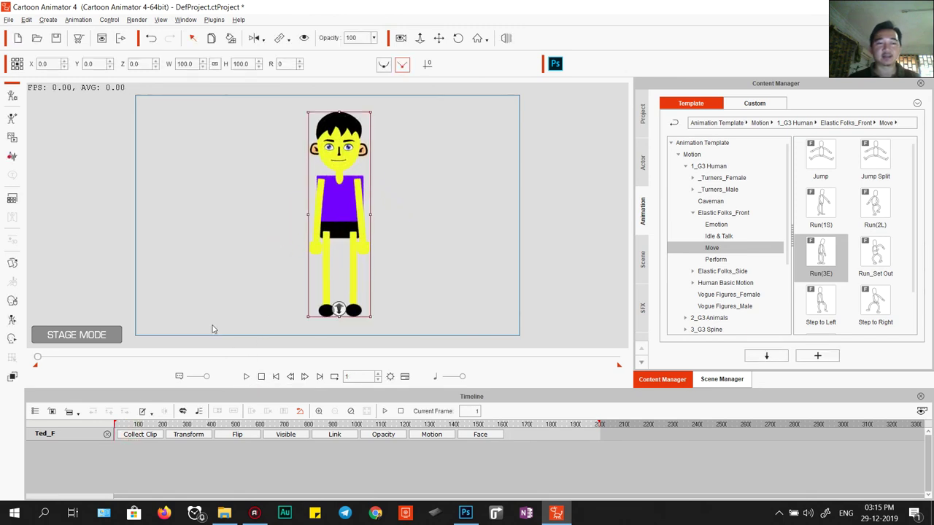
# Step: Record a voice script of about 6.6 seconds for the character, and play its lip-sync on the stage
pyautogui.click(12, 158)
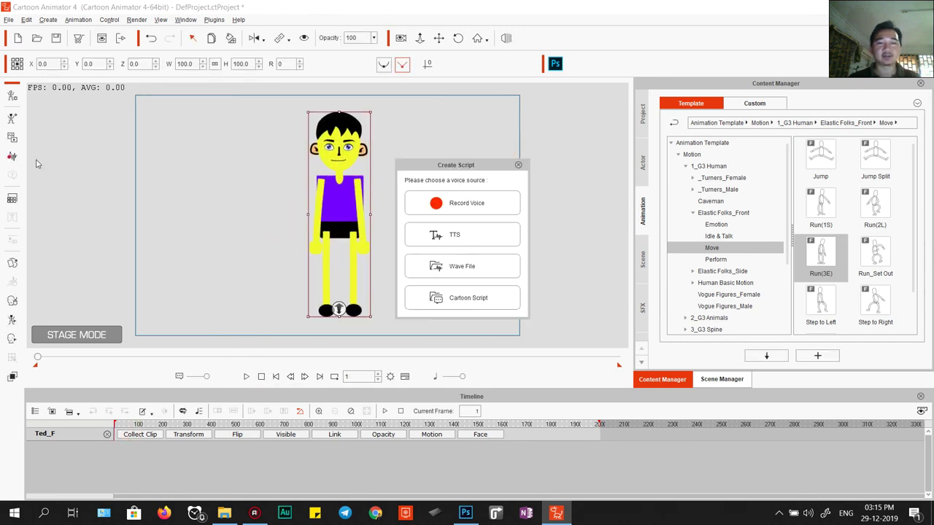
pyautogui.click(460, 204)
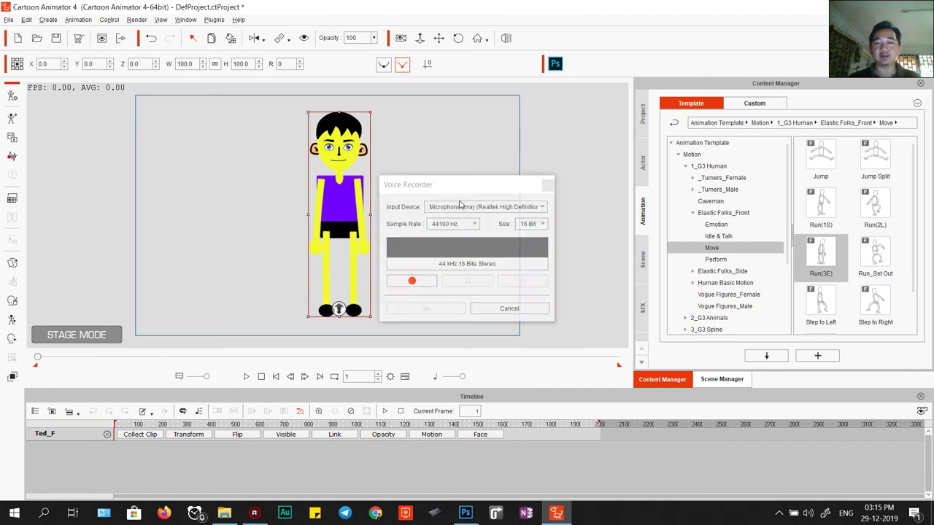
pyautogui.click(413, 282)
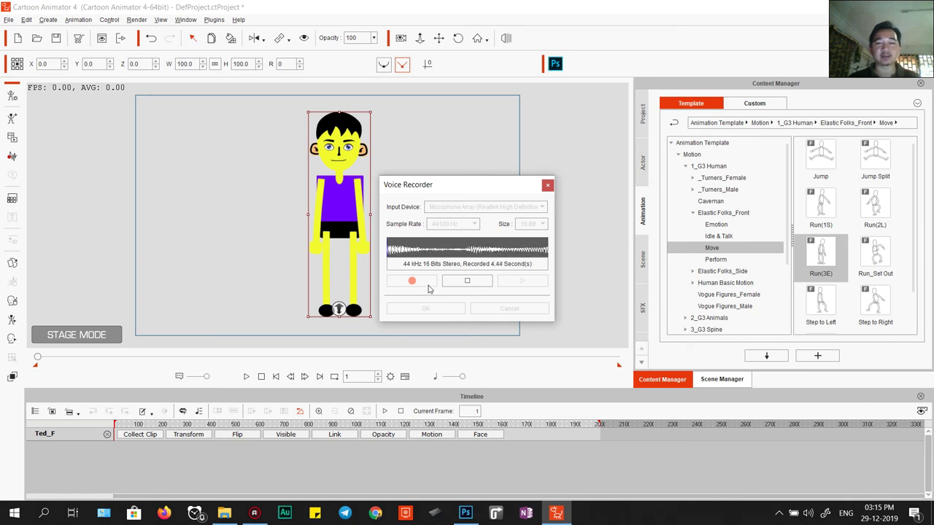
pyautogui.click(468, 284)
pyautogui.click(519, 281)
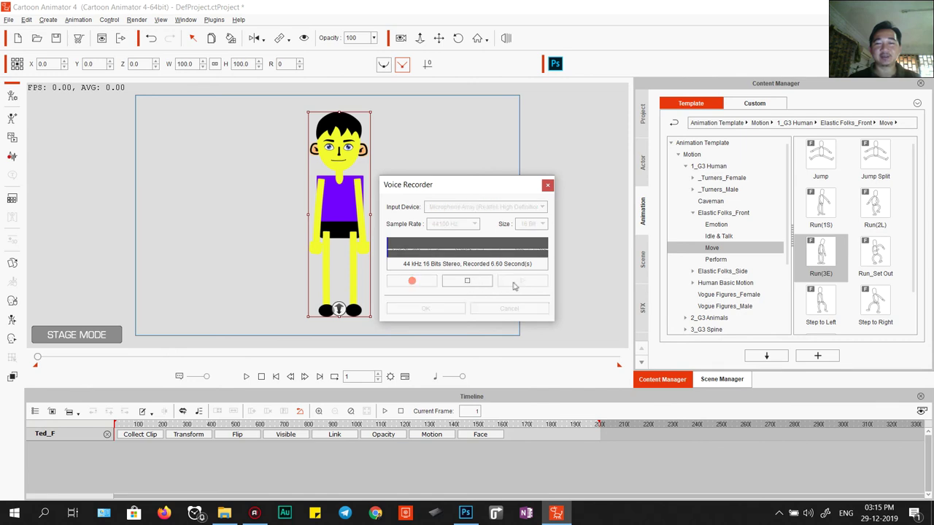
pyautogui.click(470, 284)
pyautogui.click(434, 309)
pyautogui.press('space')
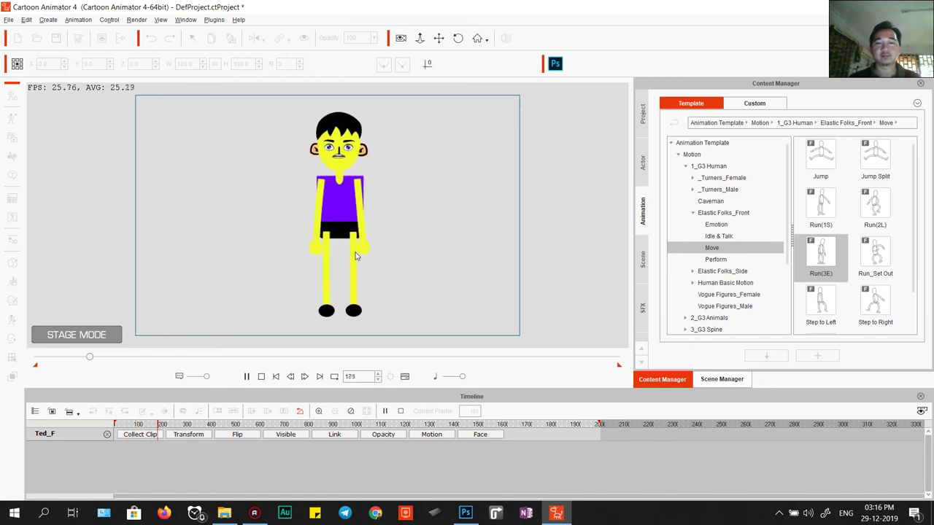
pyautogui.click(354, 254)
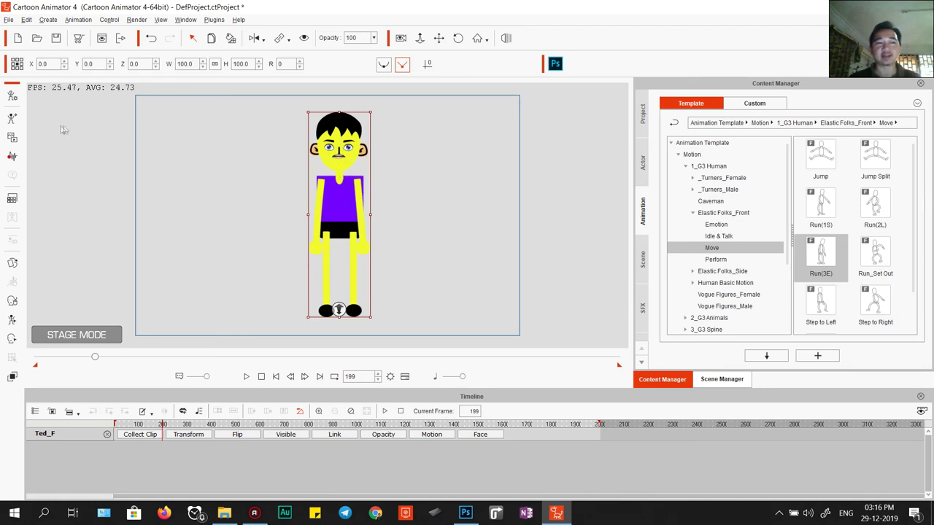
# Step: Open the character in Composer mode, accepting the loss of the synced PSD connection, and open the 360 Head Creator
pyautogui.click(12, 96)
pyautogui.click(446, 282)
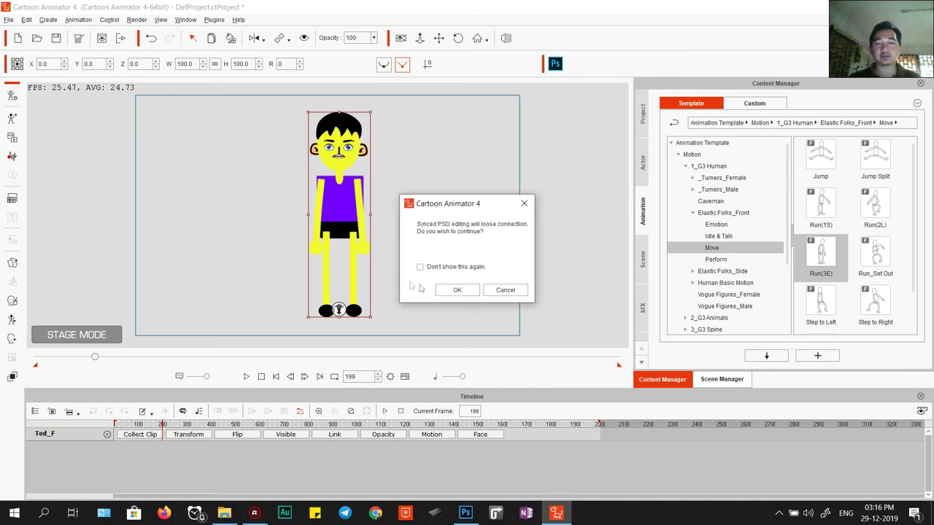
pyautogui.click(449, 290)
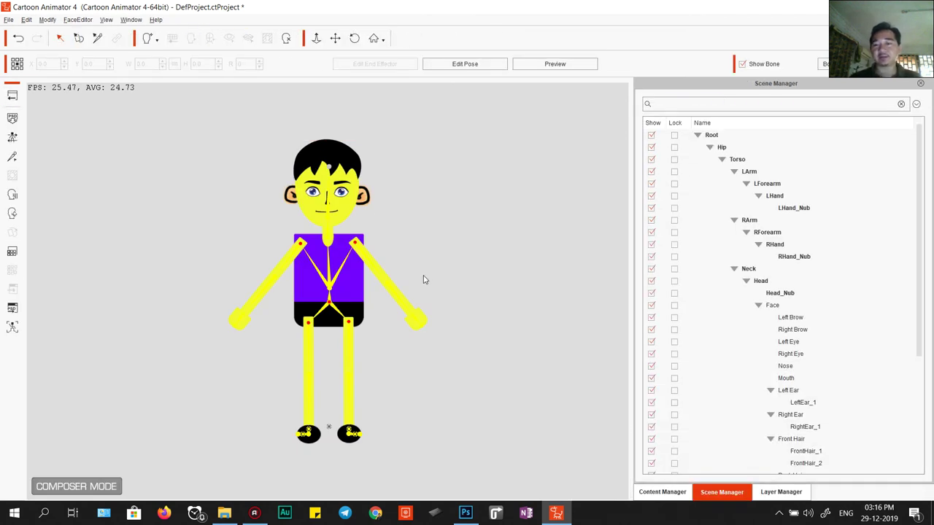
pyautogui.click(12, 214)
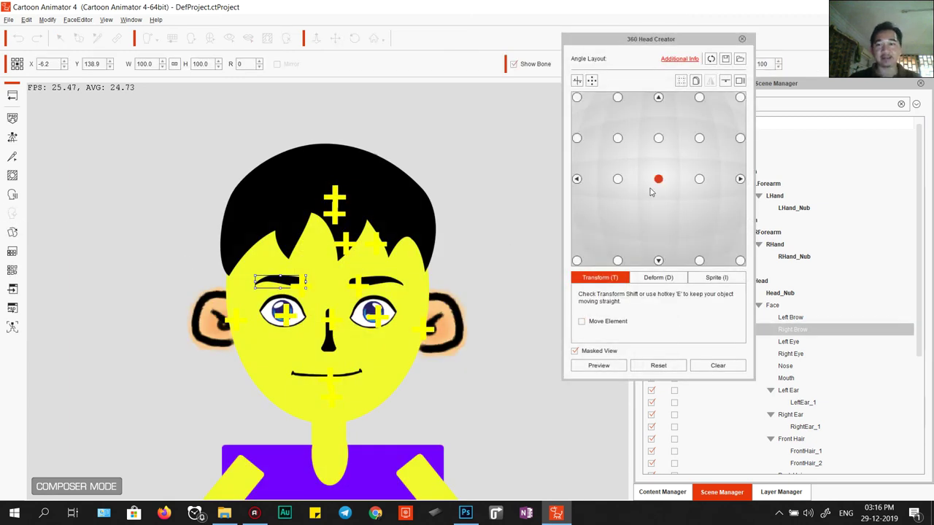
# Step: Try moving the mouth slightly lower and the nose slightly higher on the face
pyautogui.click(348, 376)
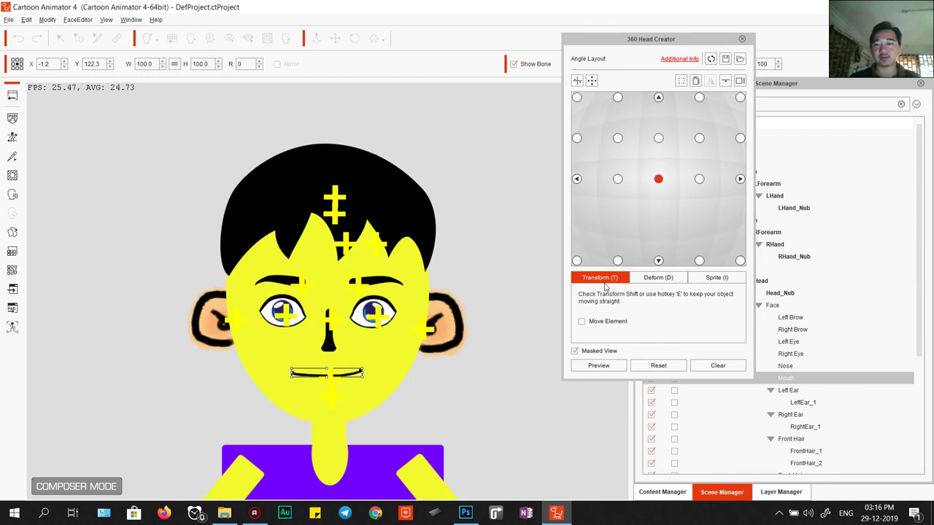
pyautogui.moveTo(348, 370); pyautogui.dragTo(348, 380)
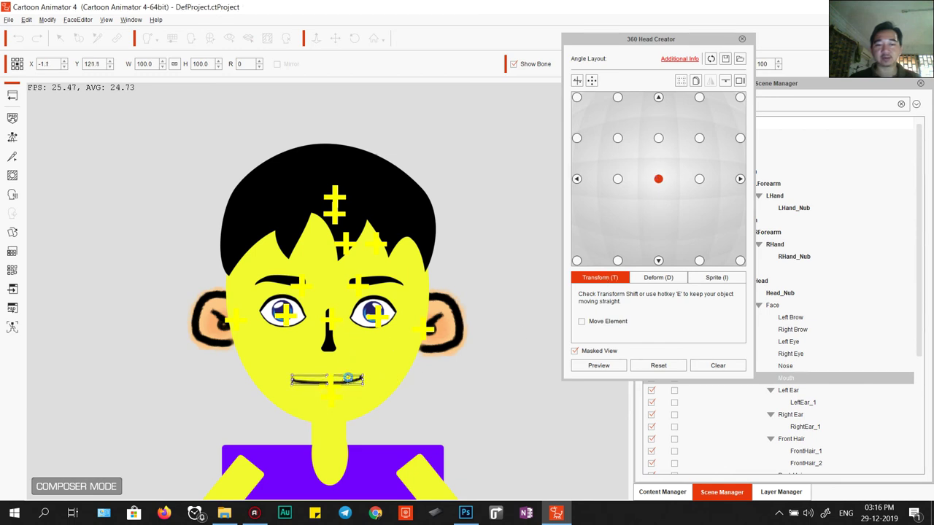
pyautogui.click(326, 335)
pyautogui.moveTo(326, 336); pyautogui.dragTo(328, 335)
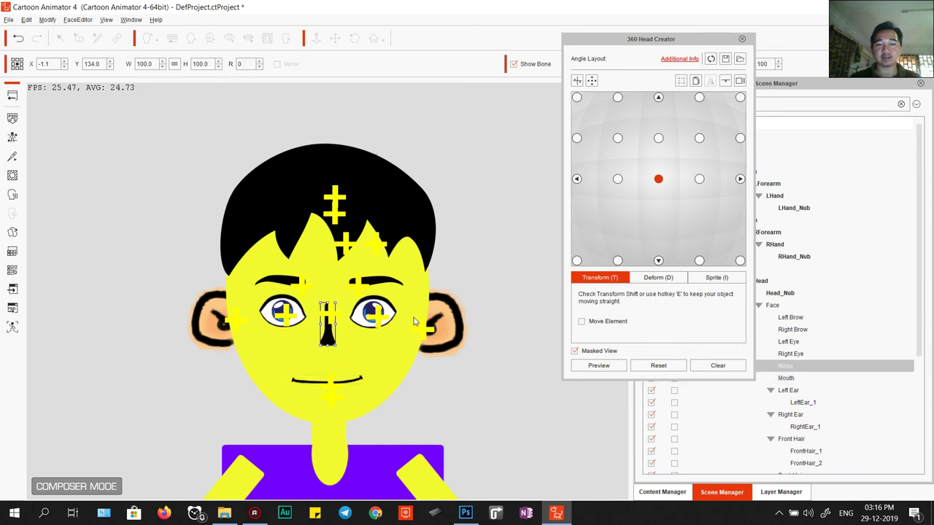
# Step: In Quick Head Turn Setup, set the maximum right angle to 8, reduce the left angle, and set the up angle to 12
pyautogui.click(576, 81)
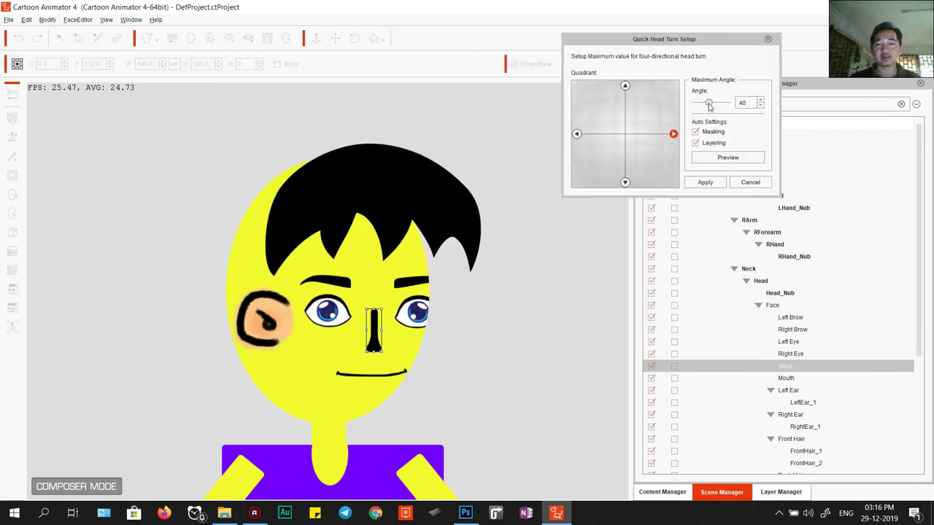
pyautogui.moveTo(709, 106); pyautogui.dragTo(697, 106)
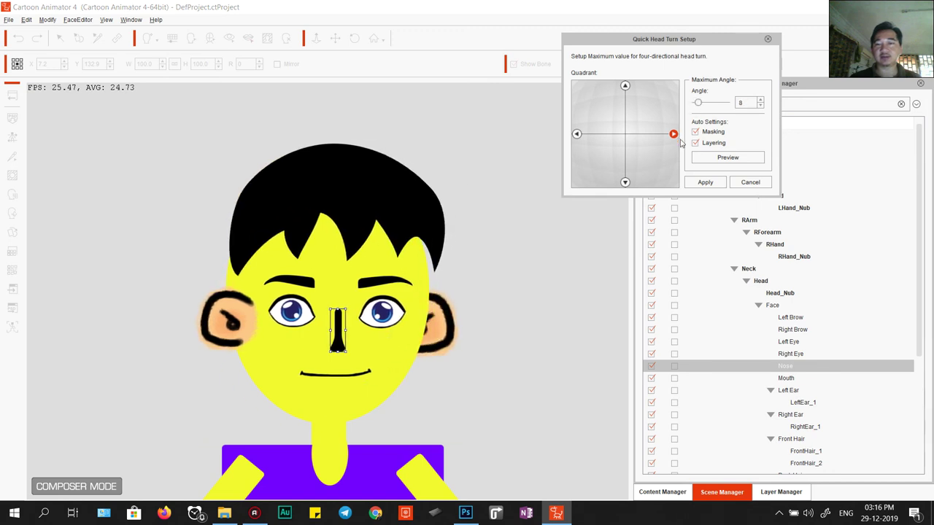
pyautogui.click(576, 135)
pyautogui.moveTo(709, 103); pyautogui.dragTo(698, 105)
pyautogui.click(626, 86)
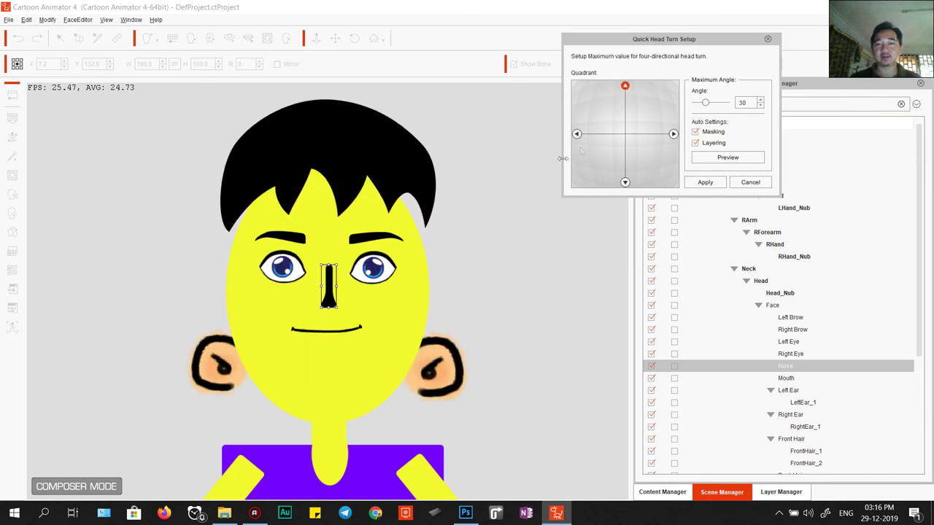
pyautogui.moveTo(705, 102); pyautogui.dragTo(699, 104)
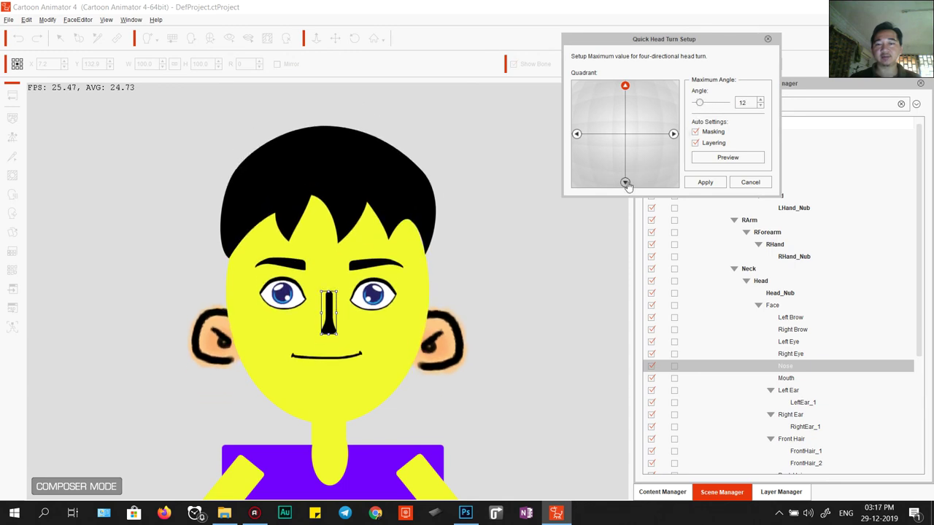
# Step: Set the maximum head turn angles to 18 for up, 6 for down and 6 for right
pyautogui.click(653, 166)
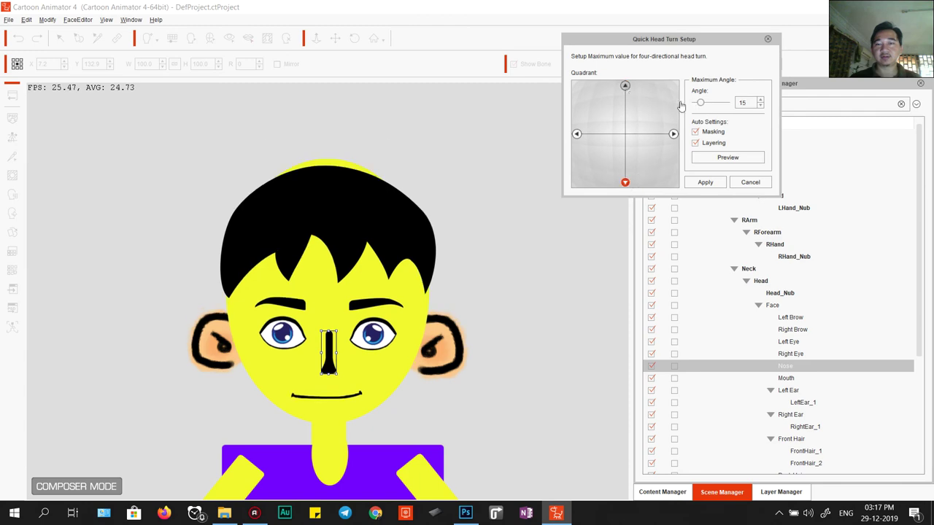
pyautogui.click(625, 85)
pyautogui.moveTo(700, 104)
pyautogui.mouseDown()
pyautogui.moveTo(715, 104)
pyautogui.moveTo(701, 105)
pyautogui.mouseUp()
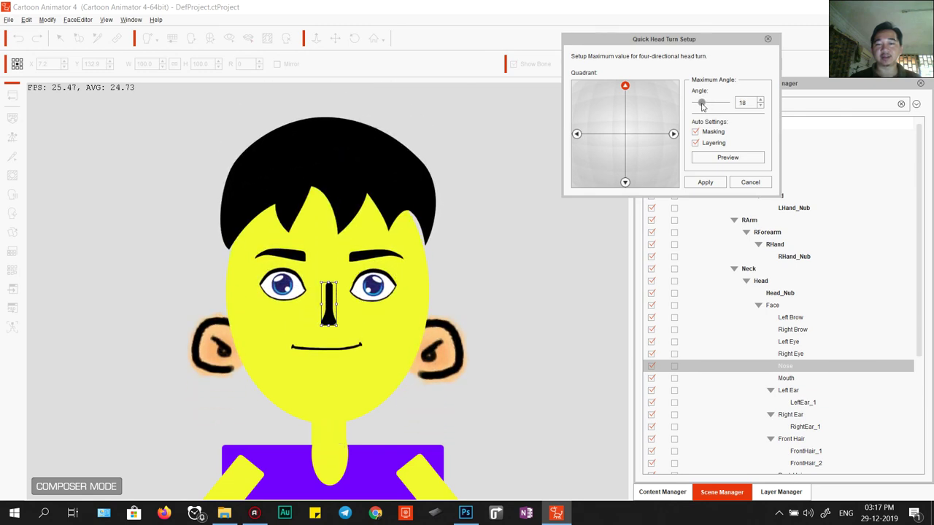
pyautogui.click(625, 182)
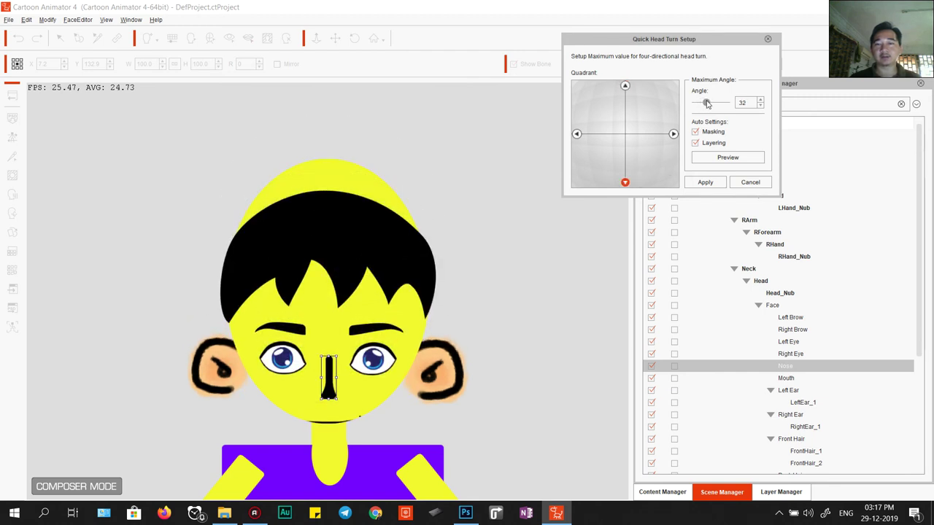
pyautogui.moveTo(701, 104); pyautogui.dragTo(698, 103)
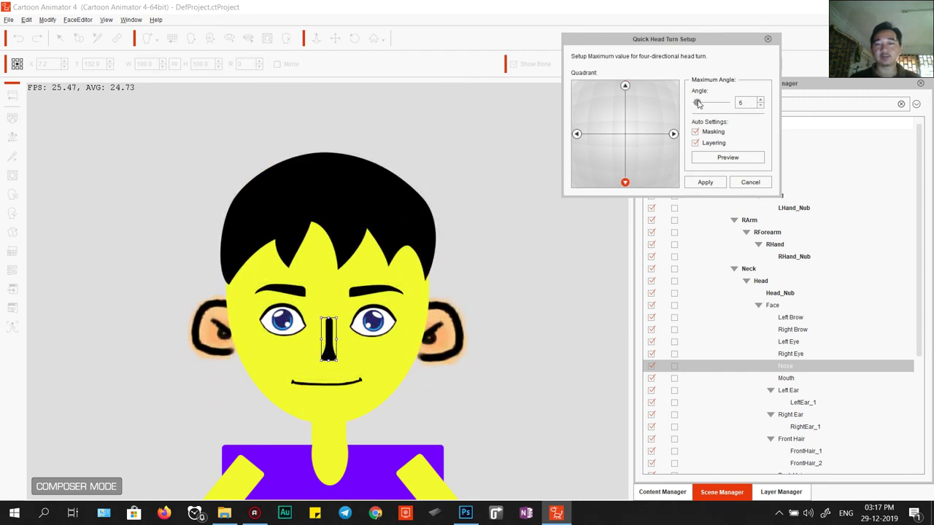
pyautogui.click(673, 135)
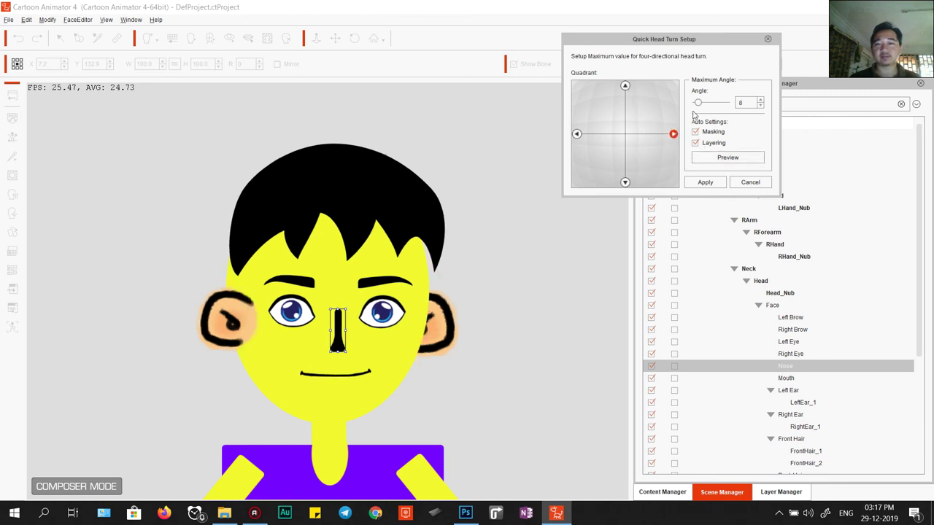
pyautogui.moveTo(696, 104); pyautogui.dragTo(698, 106)
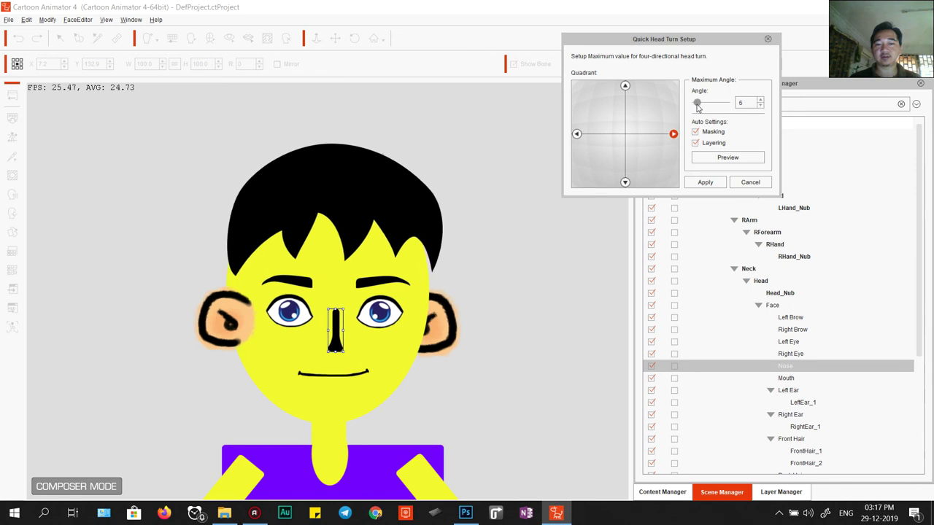
# Step: Apply the quick head turn setup, accept overwriting all head turn settings, and inspect the half-left angle
pyautogui.click(711, 183)
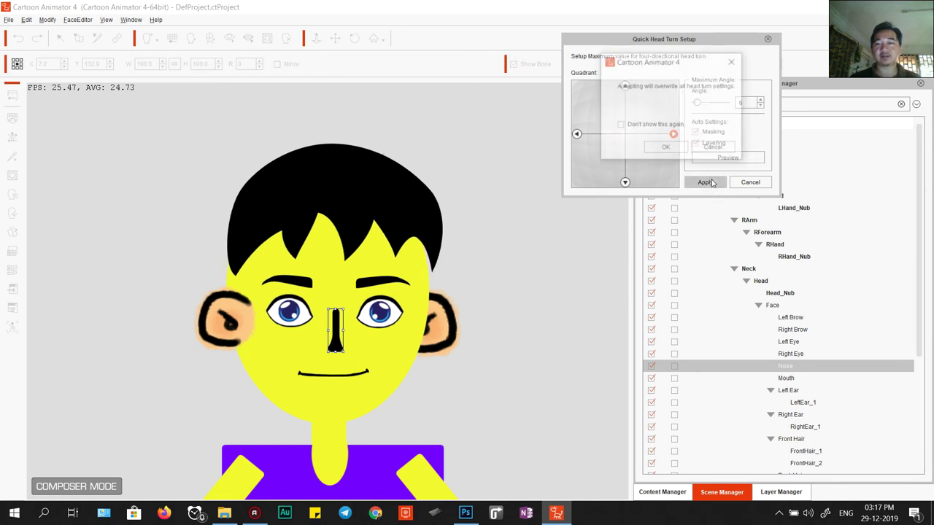
pyautogui.click(662, 148)
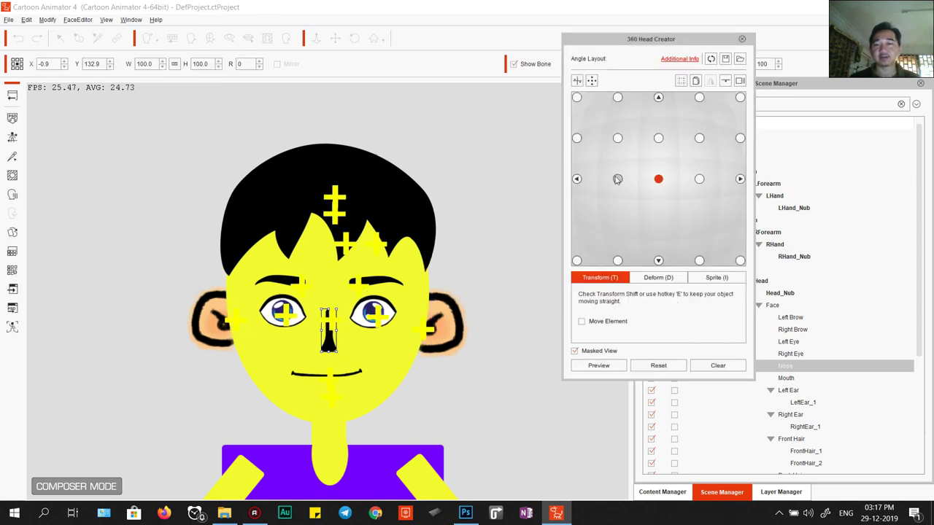
pyautogui.click(617, 179)
# Step: Reposition the FrontHair_1 hair so it fits over the head at the full-left and full-right angles
pyautogui.click(576, 179)
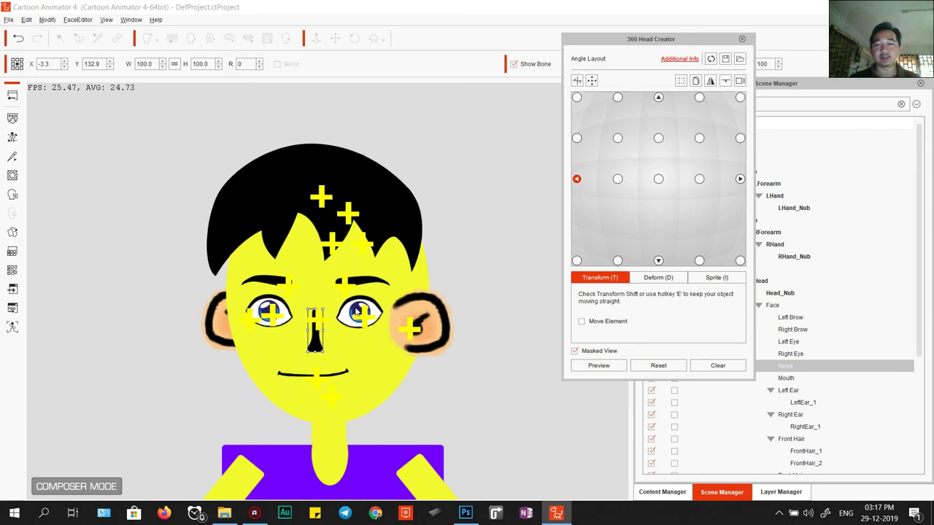
pyautogui.click(387, 190)
pyautogui.moveTo(377, 194); pyautogui.dragTo(387, 194)
pyautogui.click(740, 178)
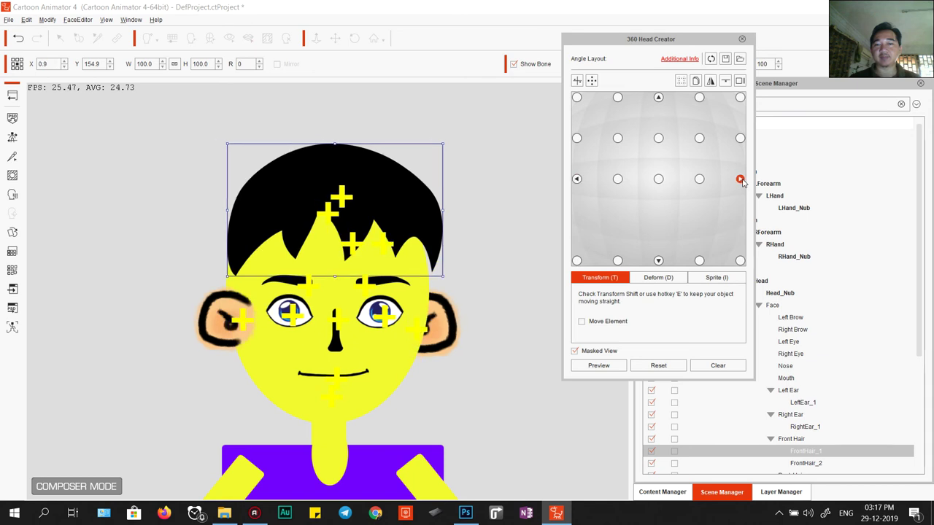
pyautogui.moveTo(386, 210); pyautogui.dragTo(382, 209)
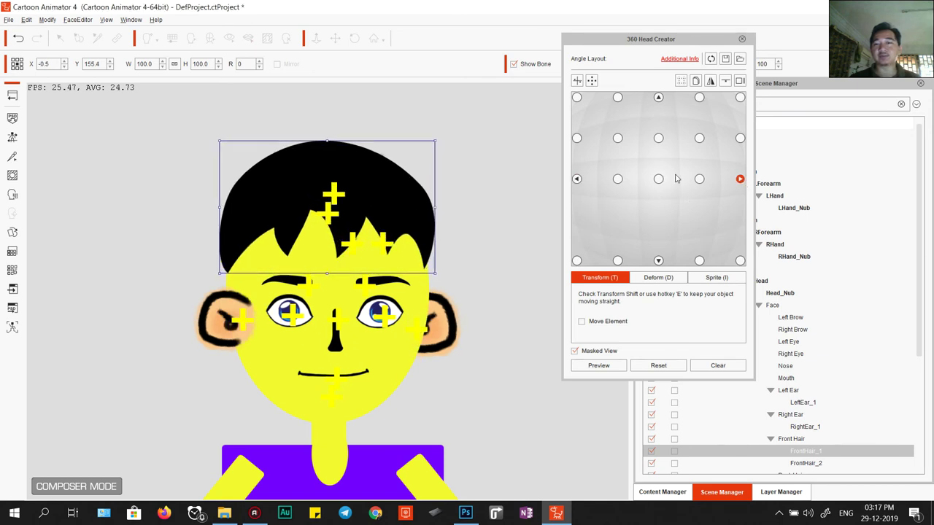
# Step: Align the FrontHair_1 hair with the head at the upper-left, lower-left and upper-right angles, checking the lower-right angle as well
pyautogui.click(576, 98)
pyautogui.moveTo(350, 183); pyautogui.dragTo(358, 186)
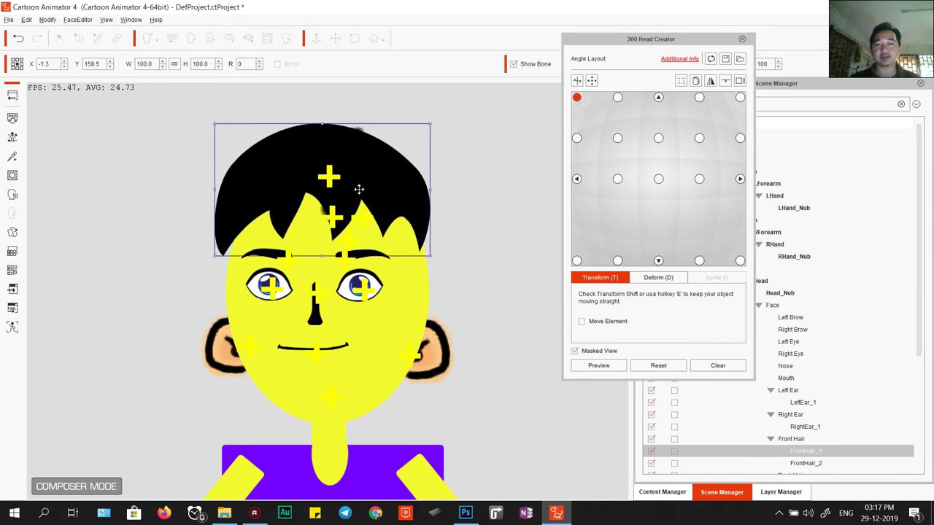
pyautogui.click(576, 261)
pyautogui.moveTo(369, 202); pyautogui.dragTo(377, 200)
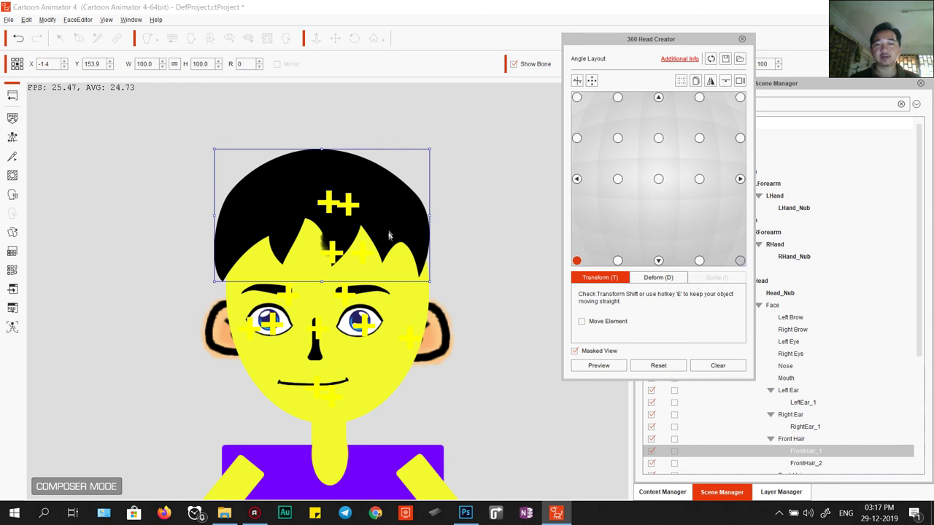
pyautogui.click(739, 261)
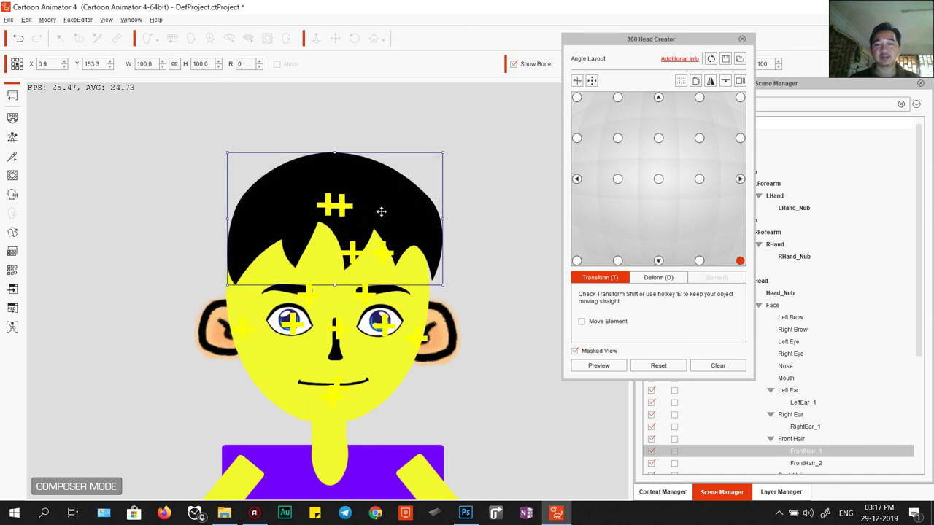
pyautogui.click(740, 98)
pyautogui.moveTo(399, 189); pyautogui.dragTo(399, 194)
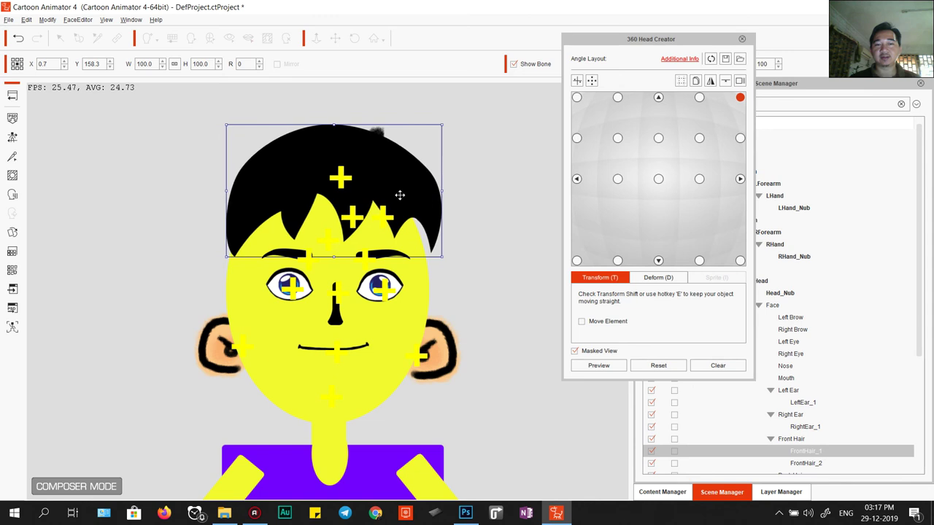
# Step: At the upper-right angle, move the Front Hair strand down toward the head, with the layer list shown alongside
pyautogui.click(791, 438)
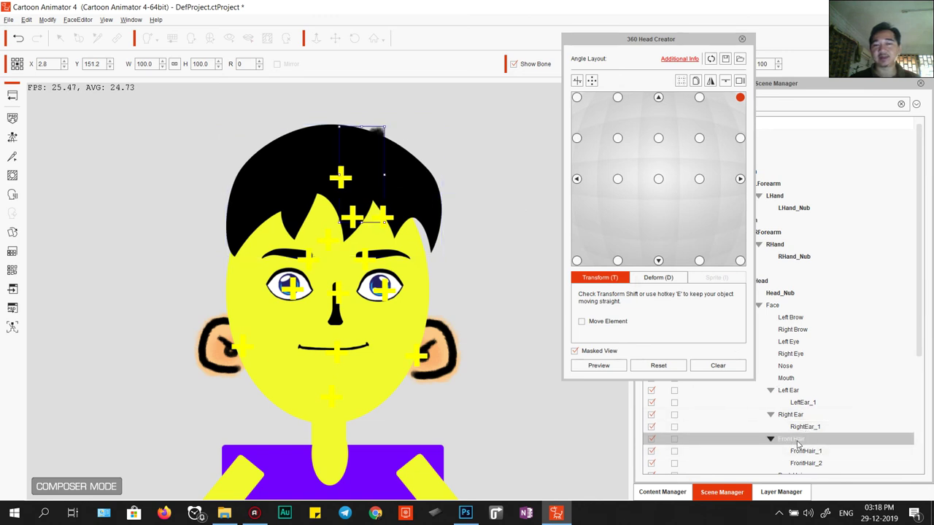
pyautogui.moveTo(371, 136); pyautogui.dragTo(369, 135)
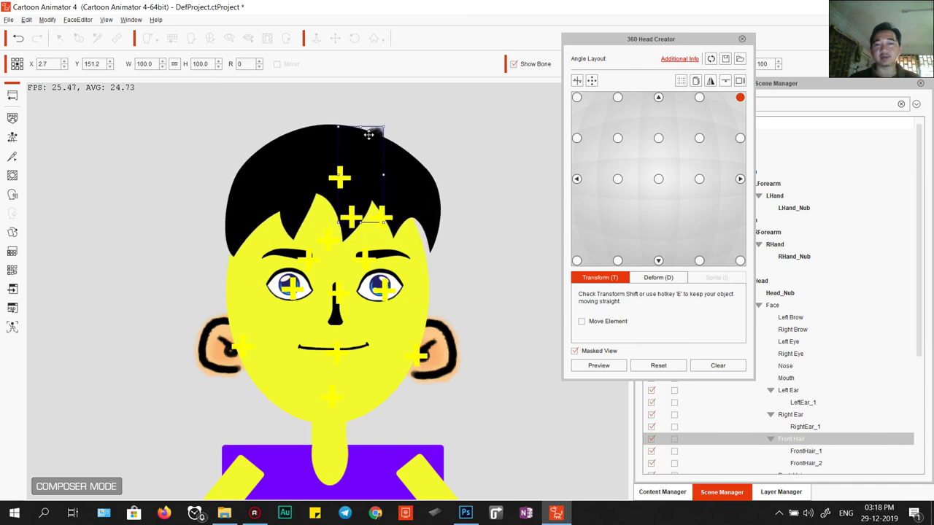
pyautogui.click(781, 491)
pyautogui.moveTo(679, 42); pyautogui.dragTo(590, 26)
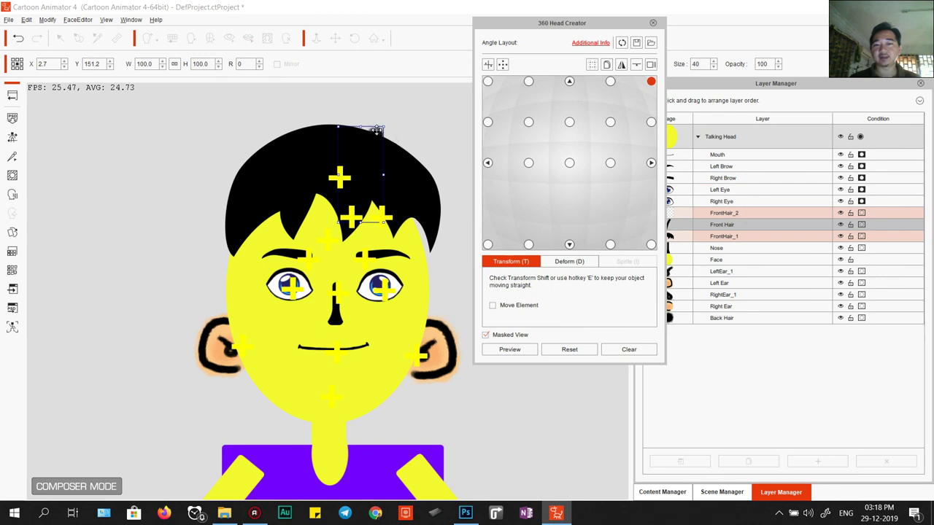
pyautogui.click(747, 225)
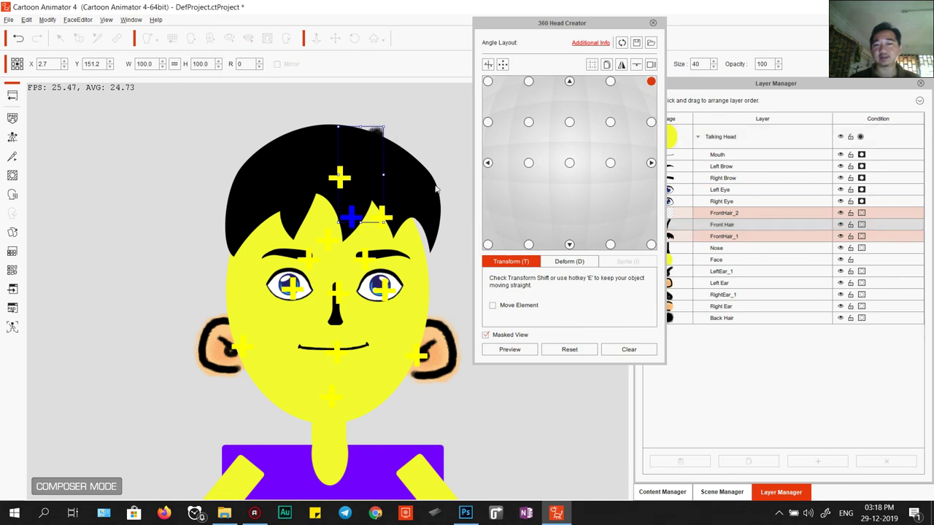
pyautogui.moveTo(377, 132); pyautogui.dragTo(370, 143)
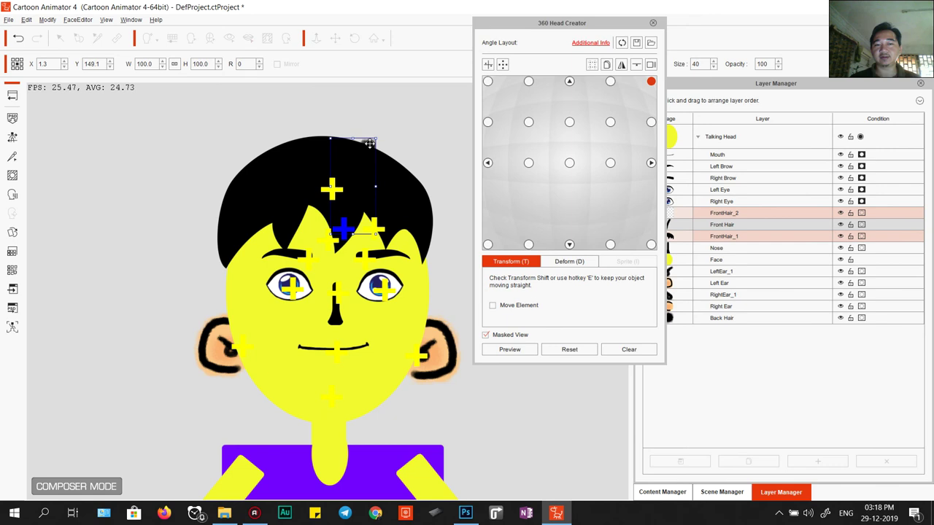
# Step: Hide the Front Hair layer and reposition FrontHair_1 over the top of the head at the upper-right angle
pyautogui.moveTo(281, 176); pyautogui.dragTo(305, 159)
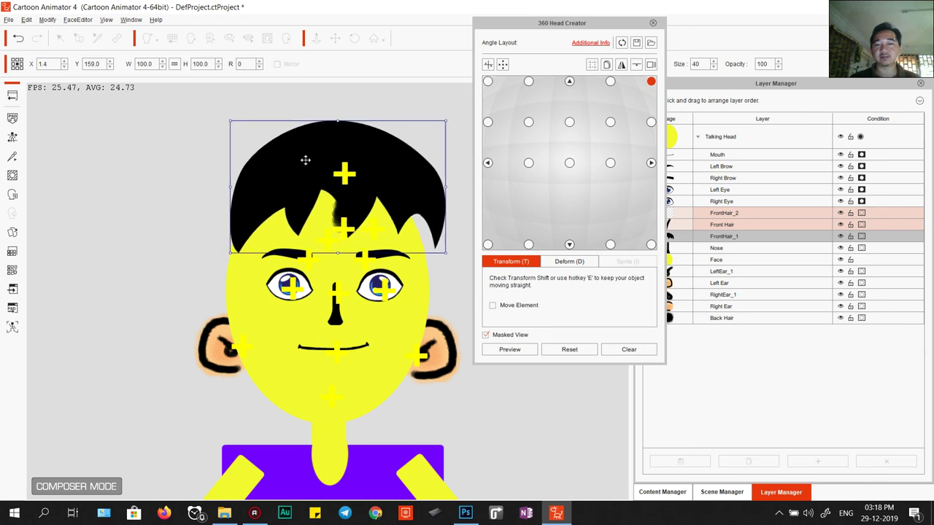
pyautogui.click(345, 210)
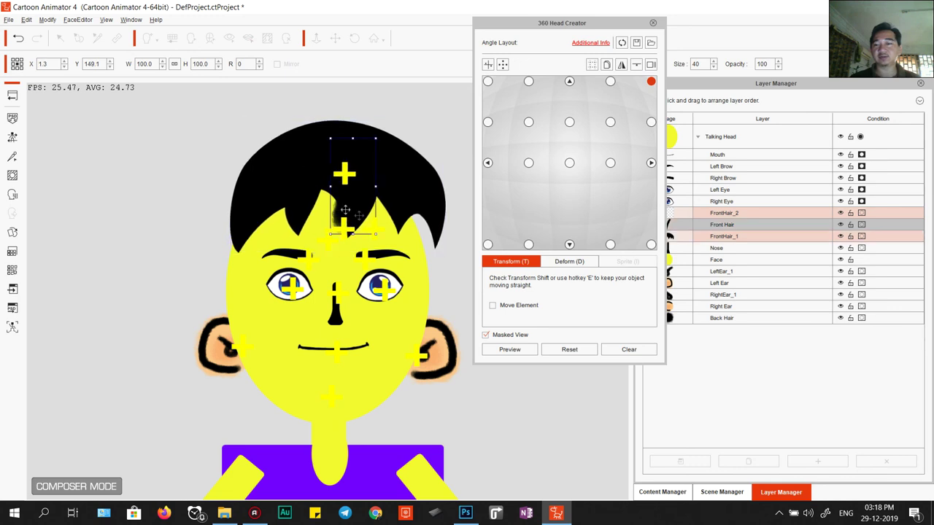
pyautogui.click(840, 225)
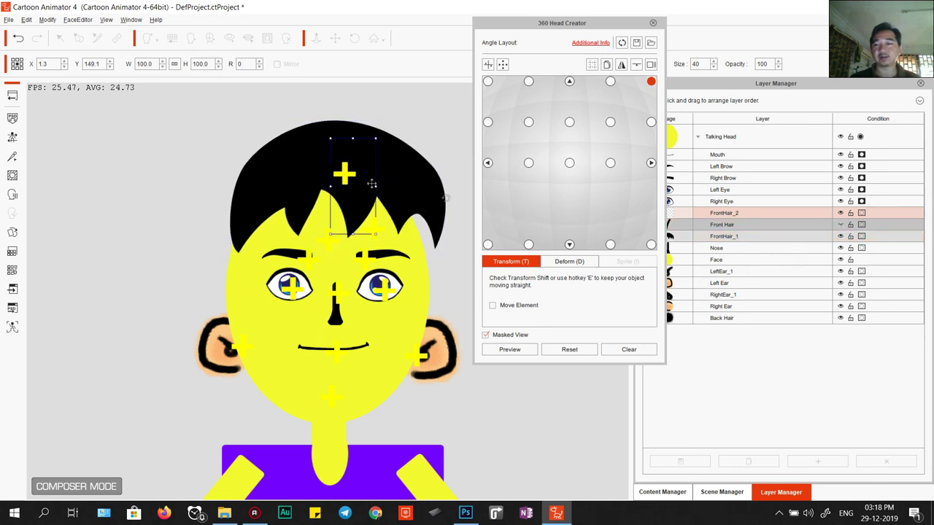
pyautogui.click(393, 162)
pyautogui.moveTo(402, 163); pyautogui.dragTo(390, 171)
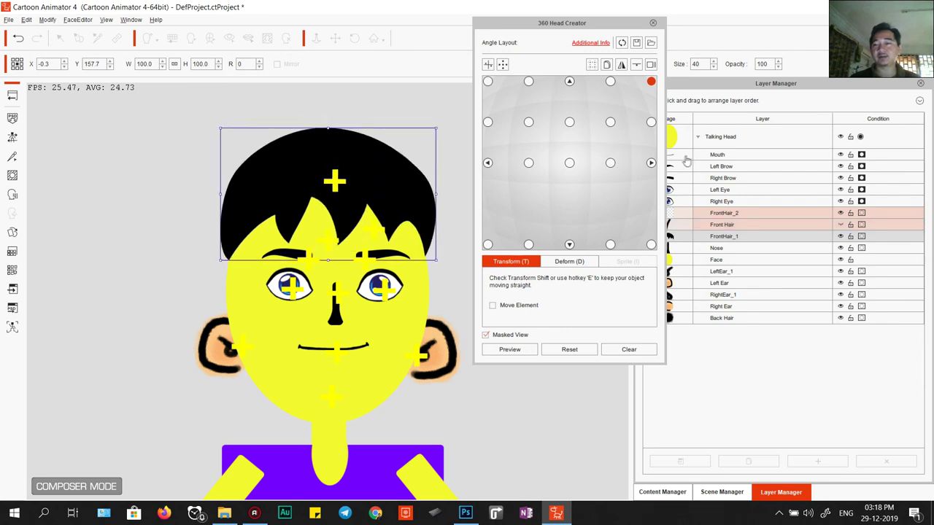
# Step: Show the Front Hair layer again, replace its strand sprite with an empty image, and check the remaining hair layers
pyautogui.moveTo(567, 20); pyautogui.dragTo(533, 16)
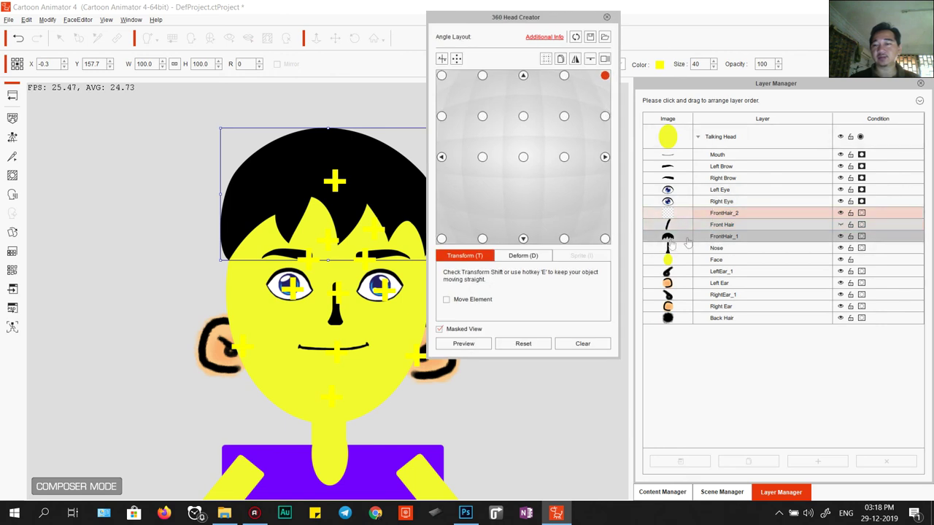
pyautogui.click(725, 239)
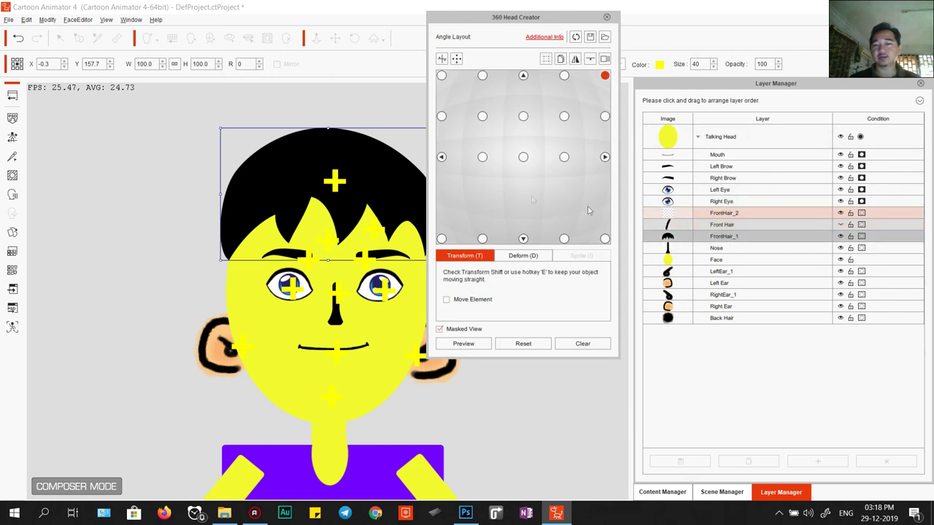
pyautogui.click(723, 230)
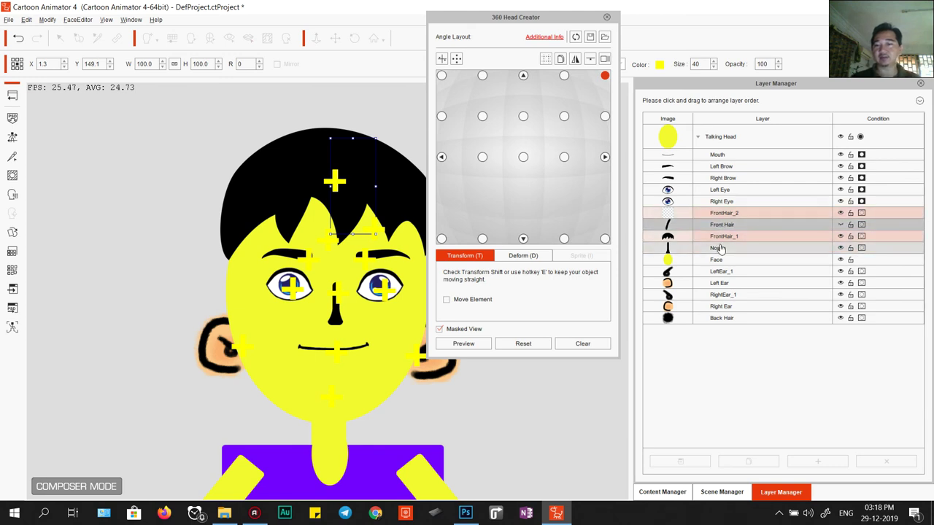
pyautogui.click(840, 224)
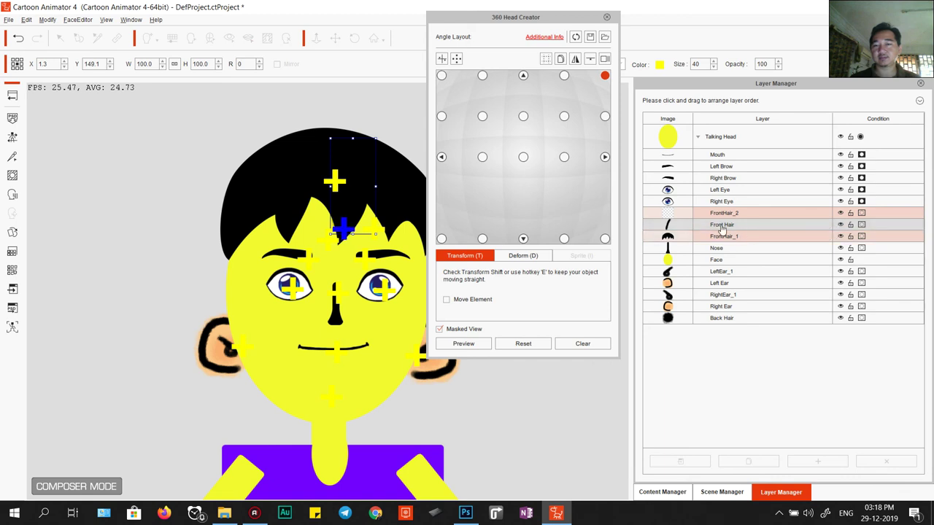
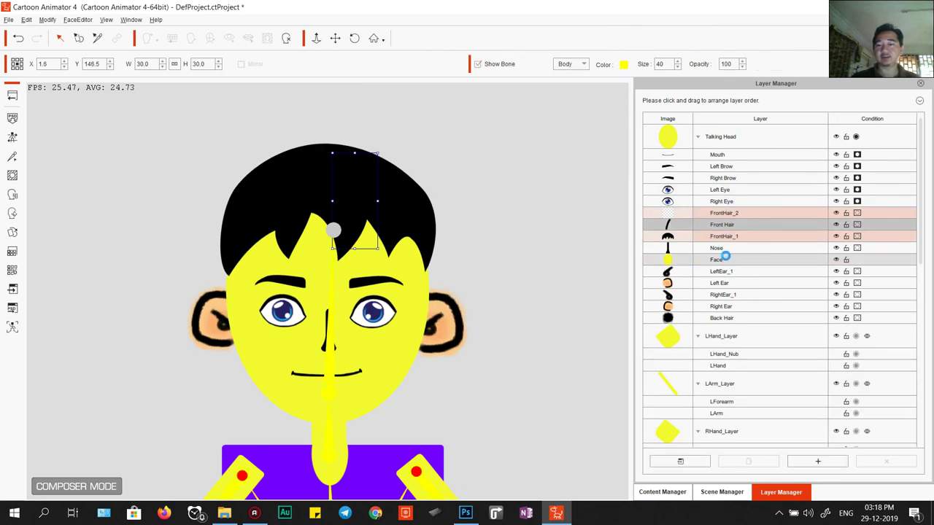
pyautogui.click(727, 226)
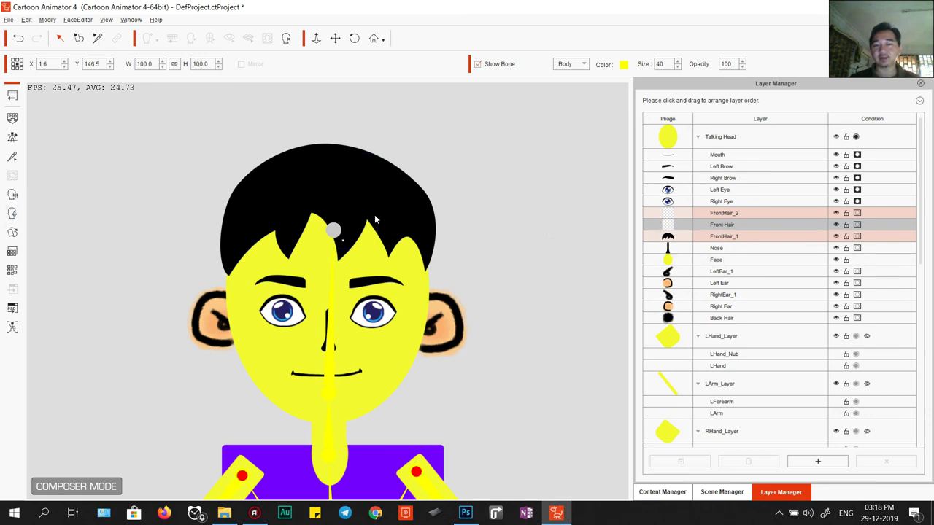
pyautogui.click(356, 195)
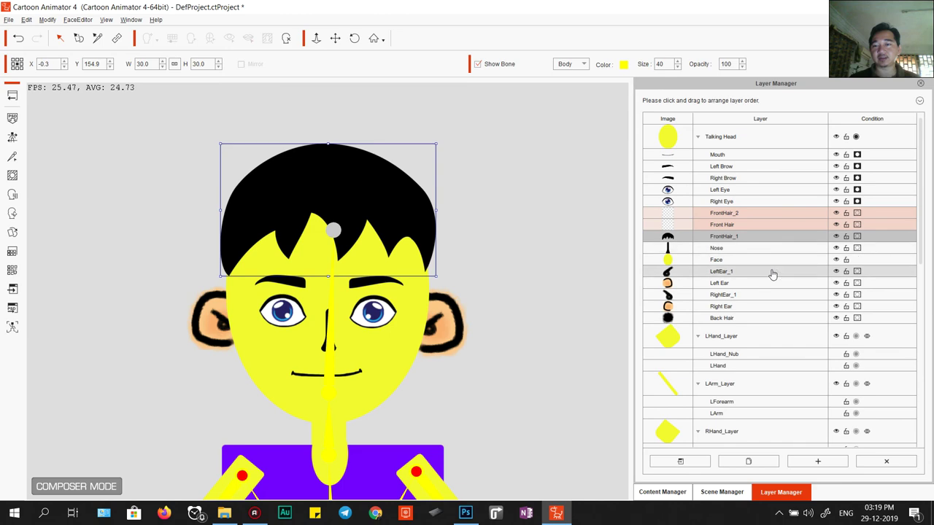
pyautogui.scroll(-2, 746, 343)
pyautogui.scroll(2, 744, 344)
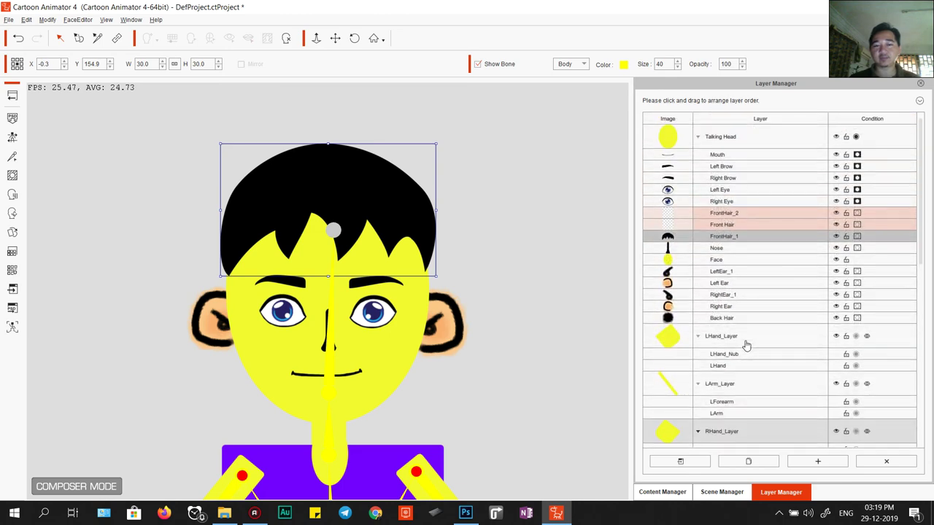
# Step: Reopen the 360 Head Creator, preview the head turn, and check the half-right and full-right angles
pyautogui.click(552, 306)
pyautogui.moveTo(429, 367); pyautogui.dragTo(453, 219)
pyautogui.moveTo(520, 223); pyautogui.dragTo(519, 290)
pyautogui.click(12, 213)
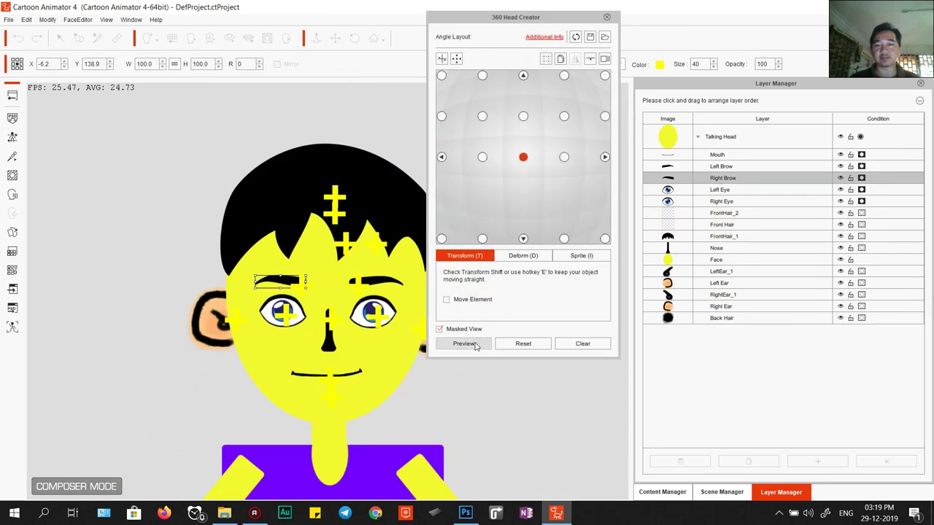
pyautogui.click(479, 344)
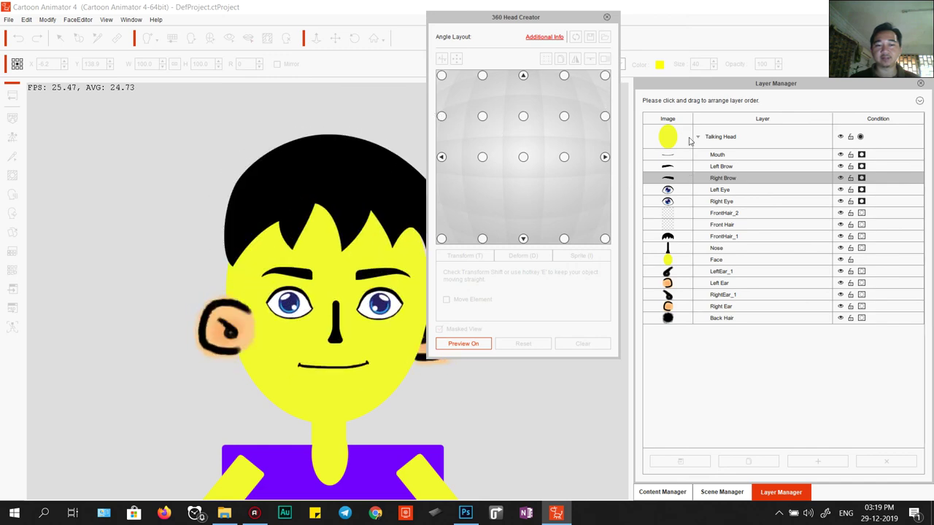
pyautogui.click(481, 344)
pyautogui.click(564, 157)
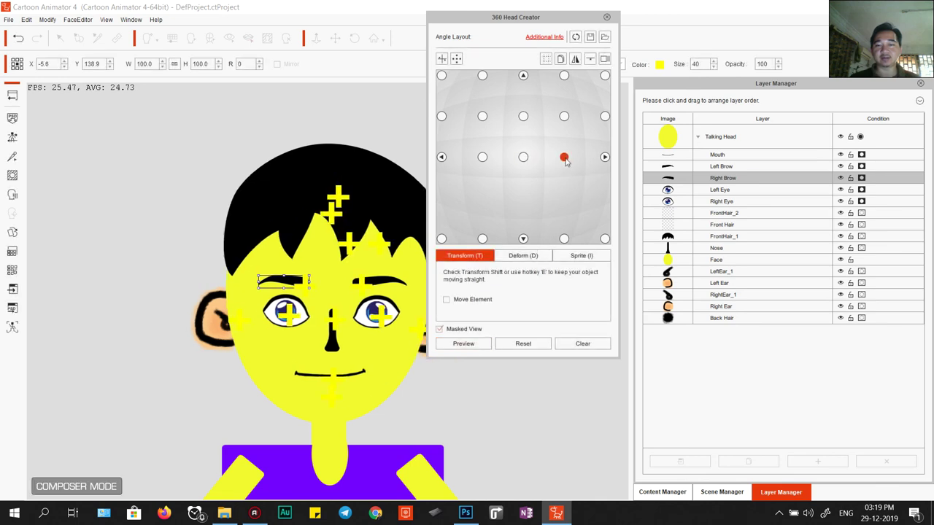
pyautogui.click(604, 157)
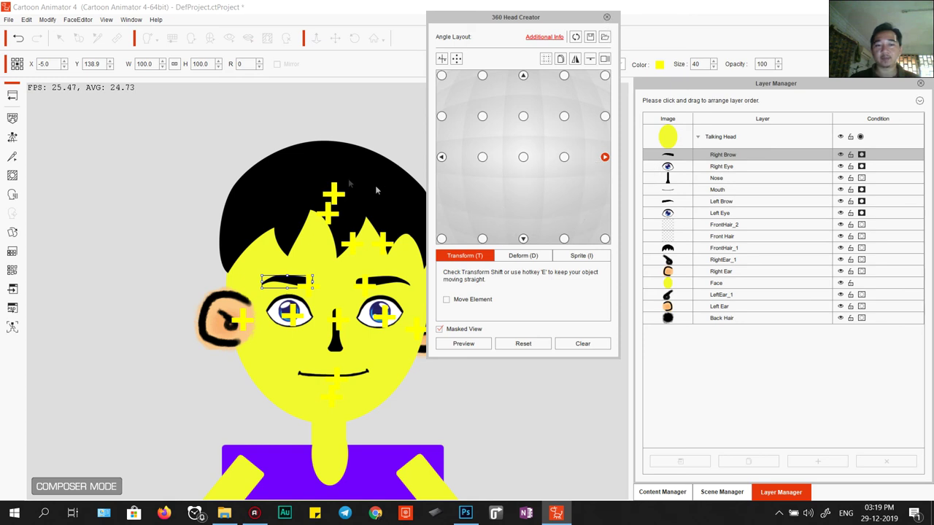
# Step: Return the character to the stage and preview its head turn with the Face Puppet
pyautogui.click(12, 97)
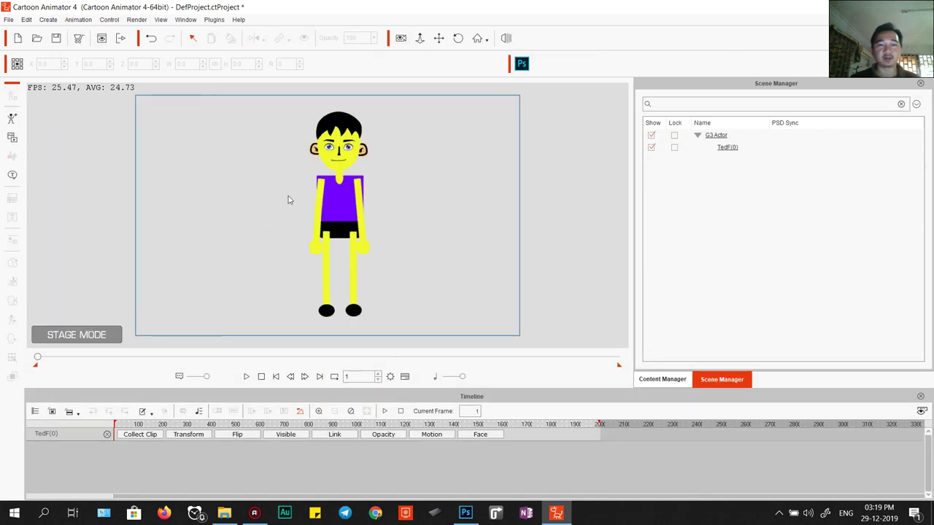
pyautogui.click(320, 202)
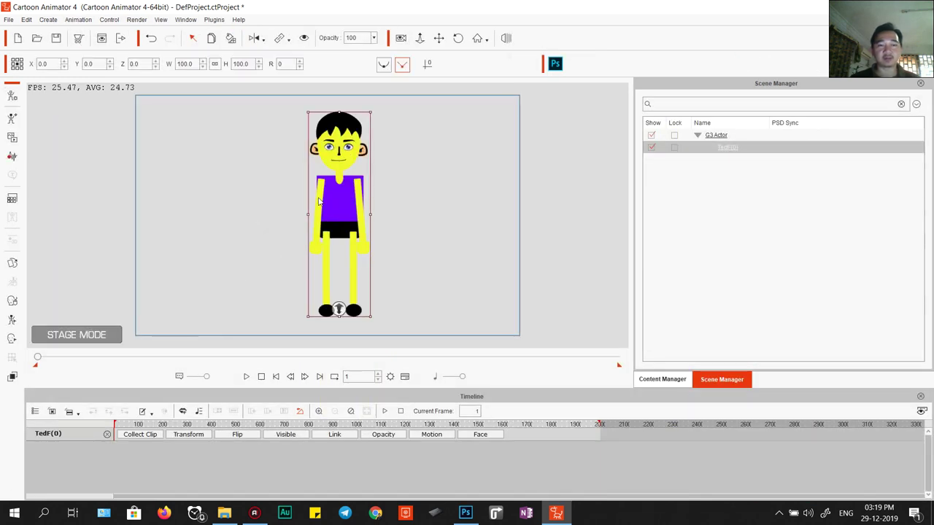
pyautogui.click(13, 302)
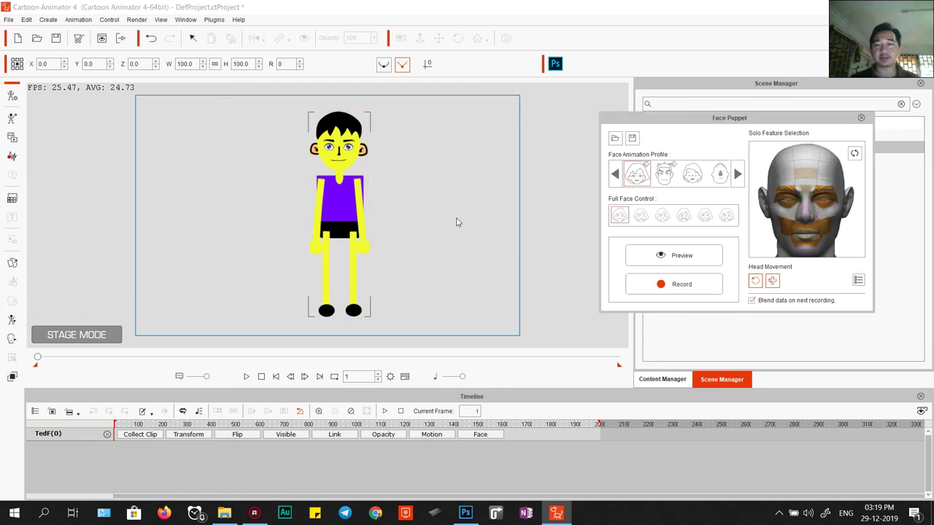
pyautogui.click(694, 261)
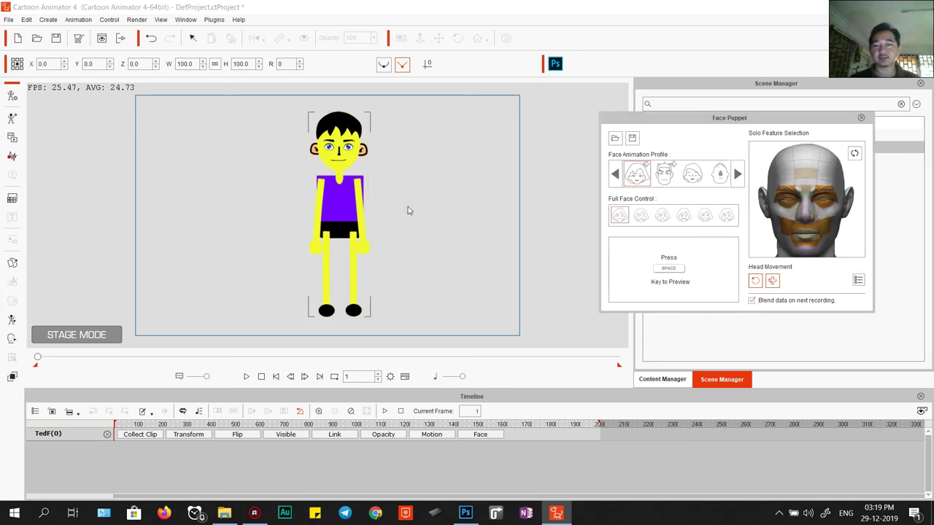
pyautogui.press('space')
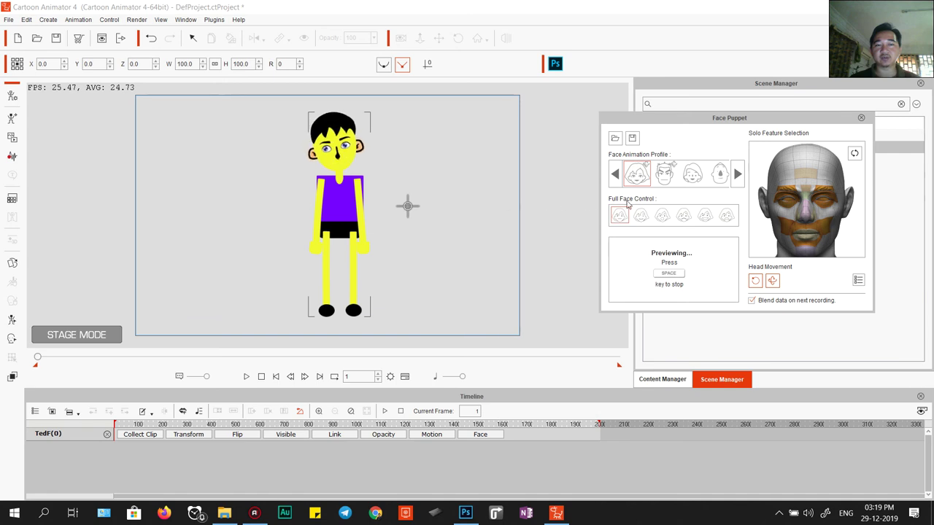
# Step: Stop the Face Puppet preview, close the Face Puppet, and open the Ted character in Composer mode
pyautogui.press('space')
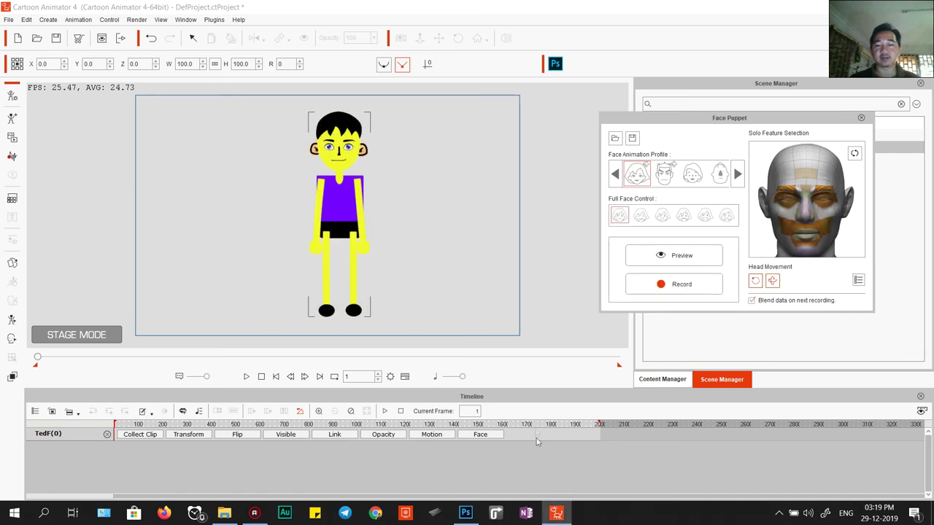
pyautogui.click(466, 514)
pyautogui.hotkey('alt', 'Tab')
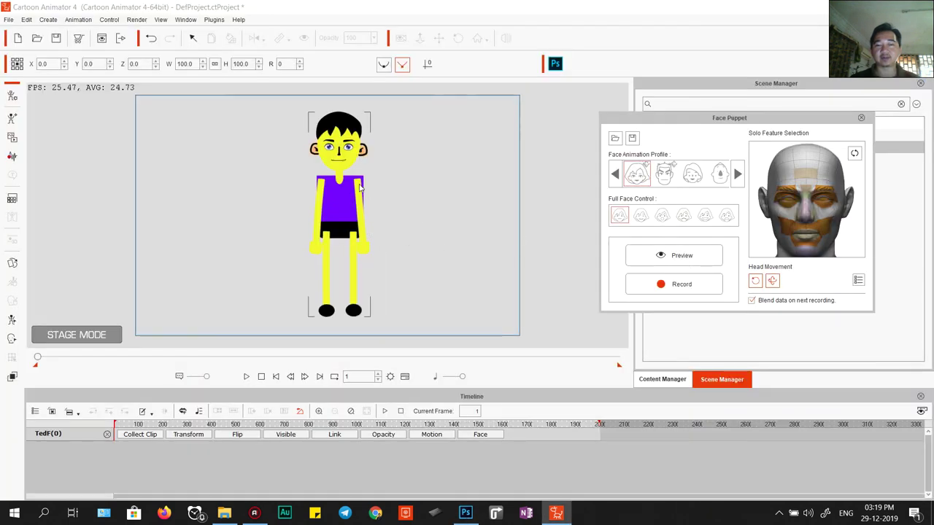
pyautogui.click(860, 118)
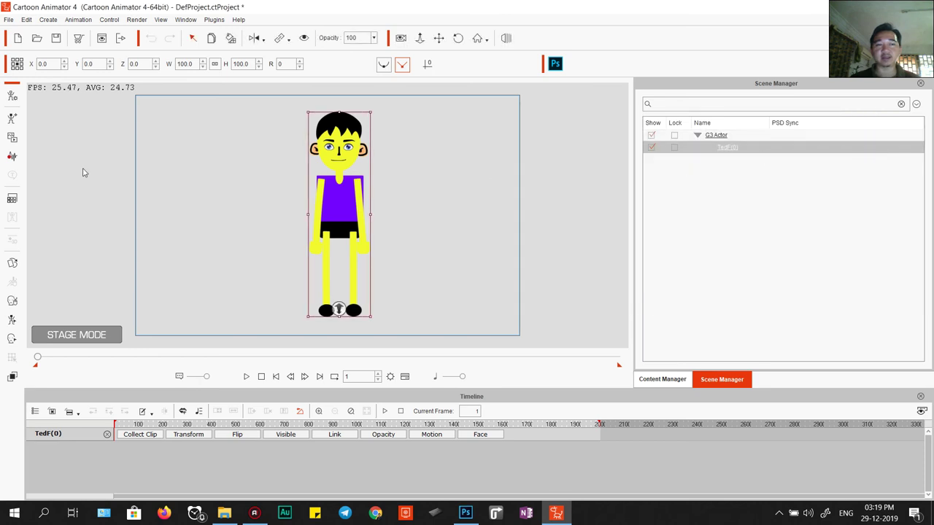
pyautogui.click(12, 95)
pyautogui.click(418, 279)
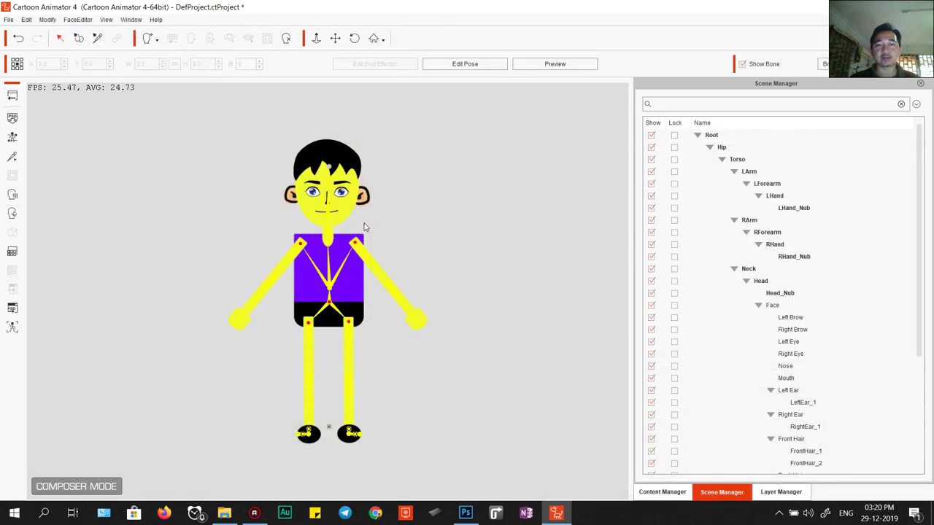
# Step: Open the Sprite Editor for the face, select the mouth, and compare its SmileOpen and PuckerLip sprites with the Normal one
pyautogui.click(318, 214)
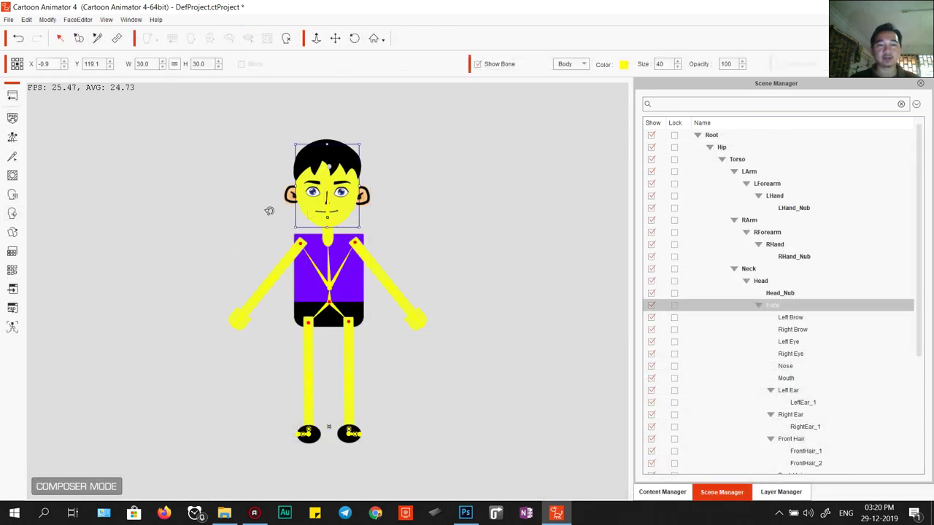
pyautogui.click(11, 232)
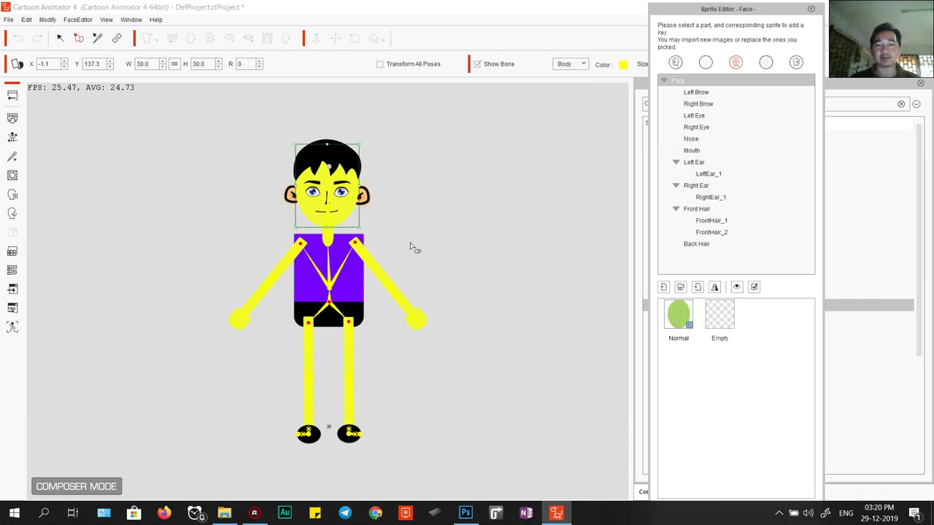
pyautogui.click(316, 211)
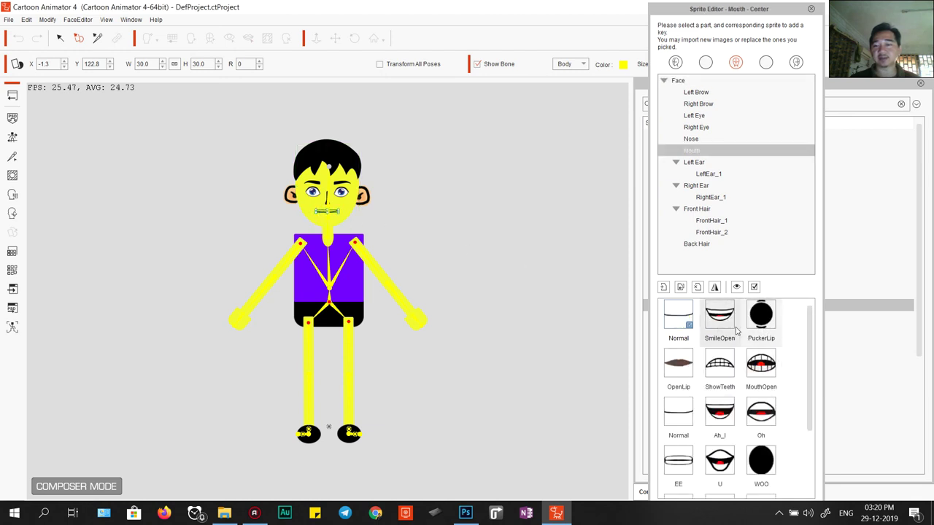
pyautogui.click(713, 321)
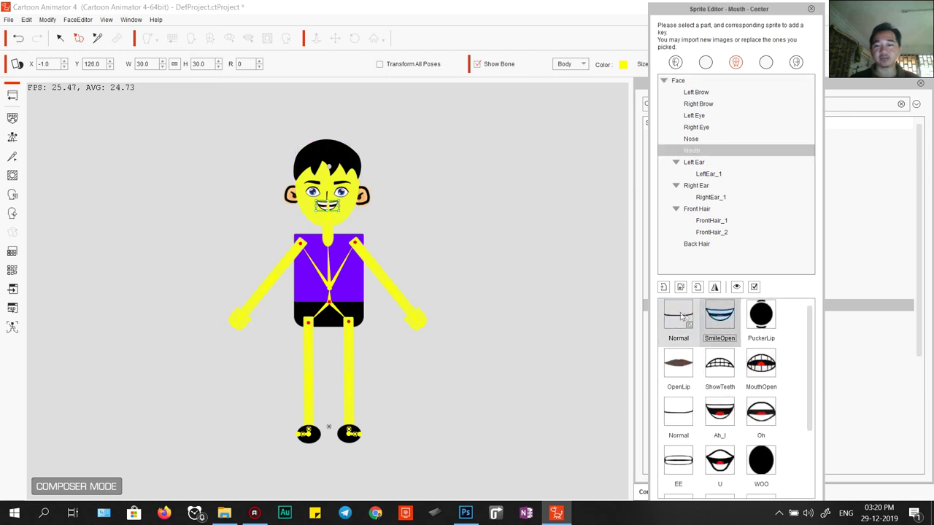
pyautogui.click(679, 315)
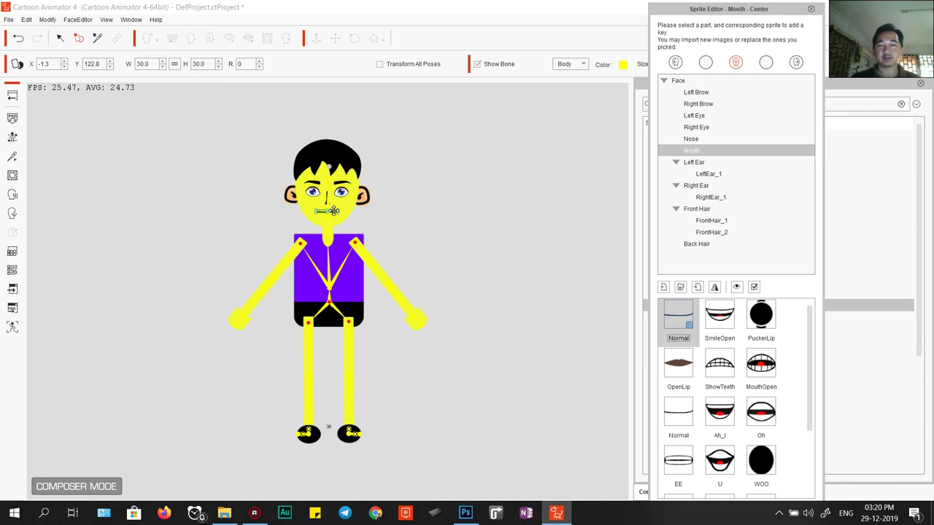
pyautogui.scroll(3, 411, 270)
pyautogui.scroll(3, 390, 343)
pyautogui.click(771, 324)
pyautogui.click(678, 317)
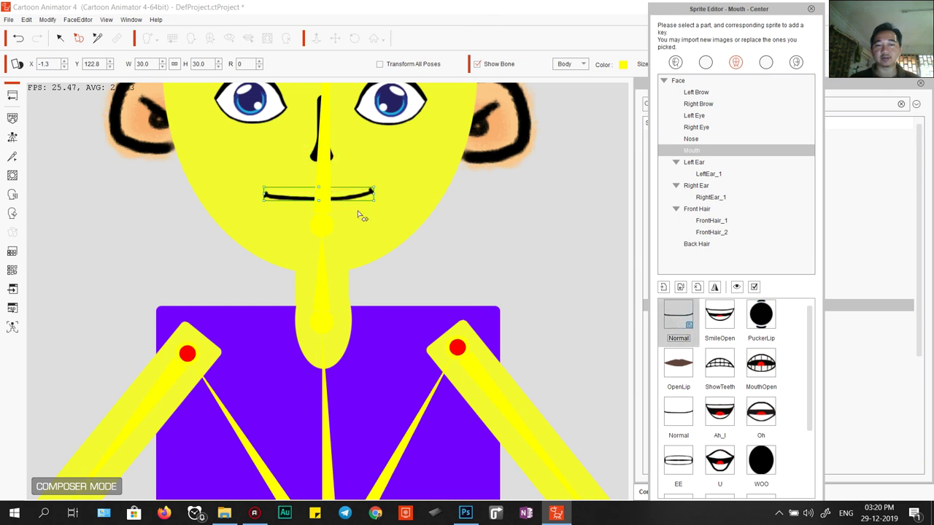
# Step: Move the first Normal mouth sprite up beneath the nose to about X -0.9, Y 127.6, using the SmileOpen sprite for comparison
pyautogui.moveTo(351, 195); pyautogui.dragTo(354, 149)
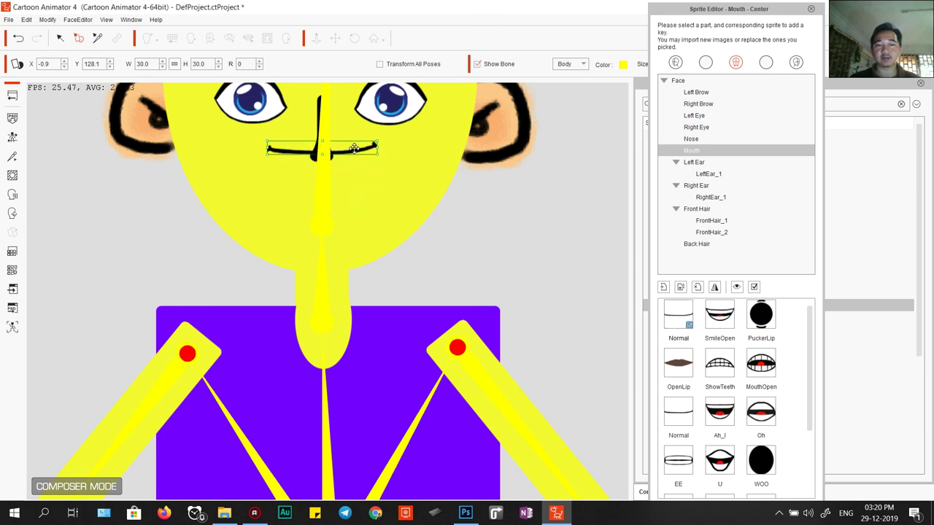
pyautogui.click(717, 314)
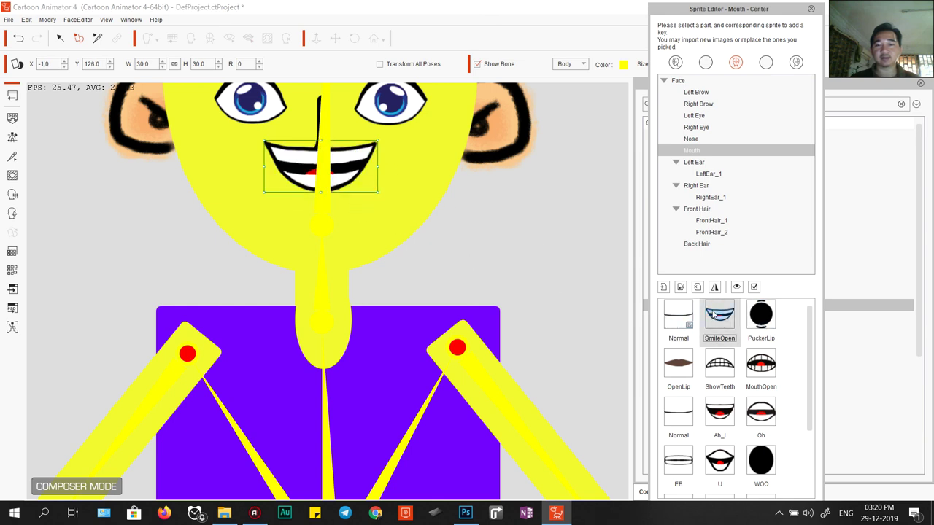
pyautogui.click(679, 316)
pyautogui.moveTo(361, 150); pyautogui.dragTo(358, 152)
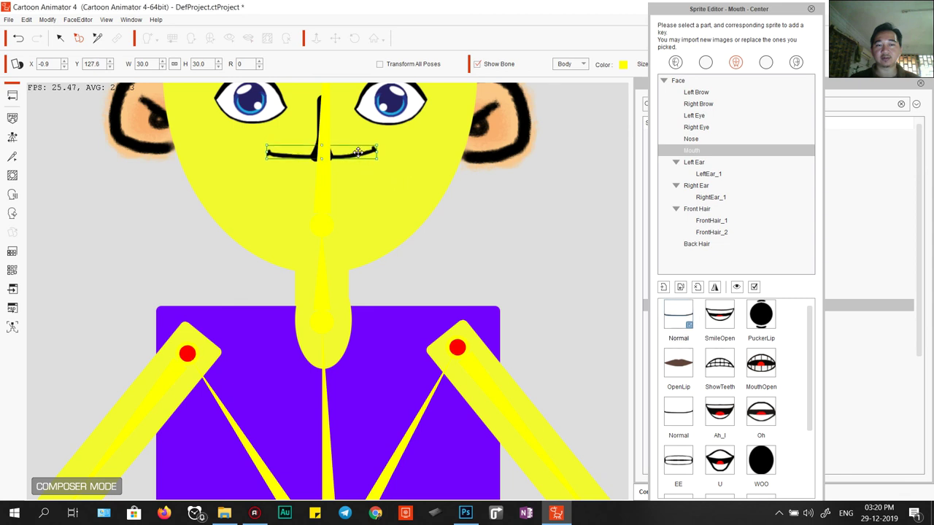
# Step: Compare the other mouth sprites and nudge the first Normal mouth to about X -1.1, Y 127.1, in line with the second Normal sprite
pyautogui.click(761, 319)
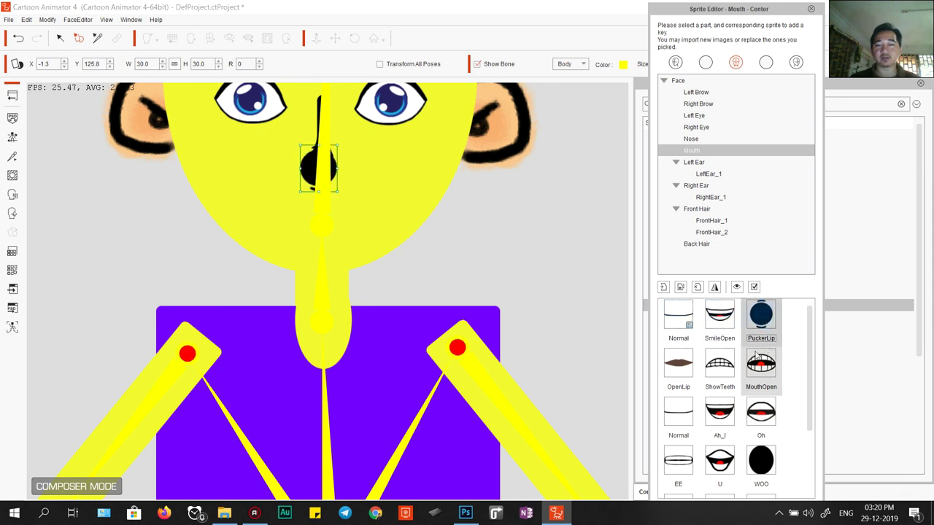
pyautogui.click(678, 363)
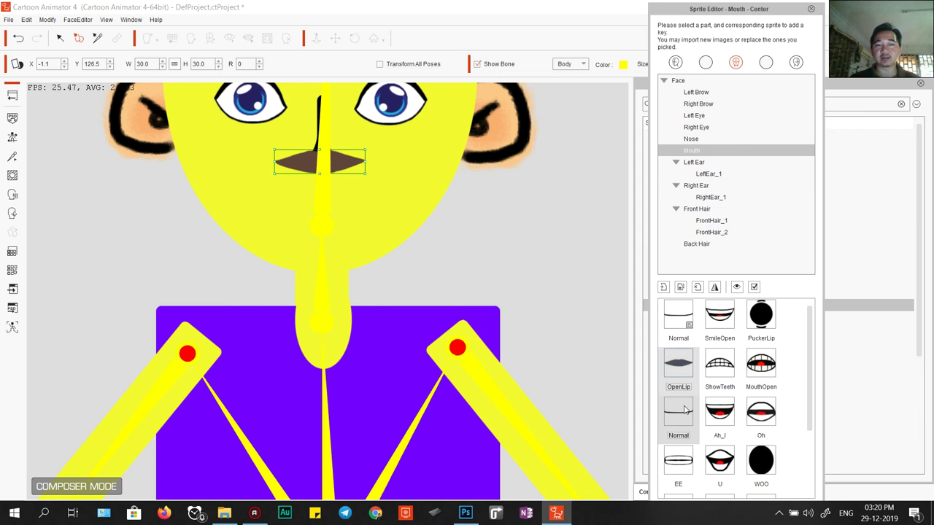
pyautogui.click(684, 410)
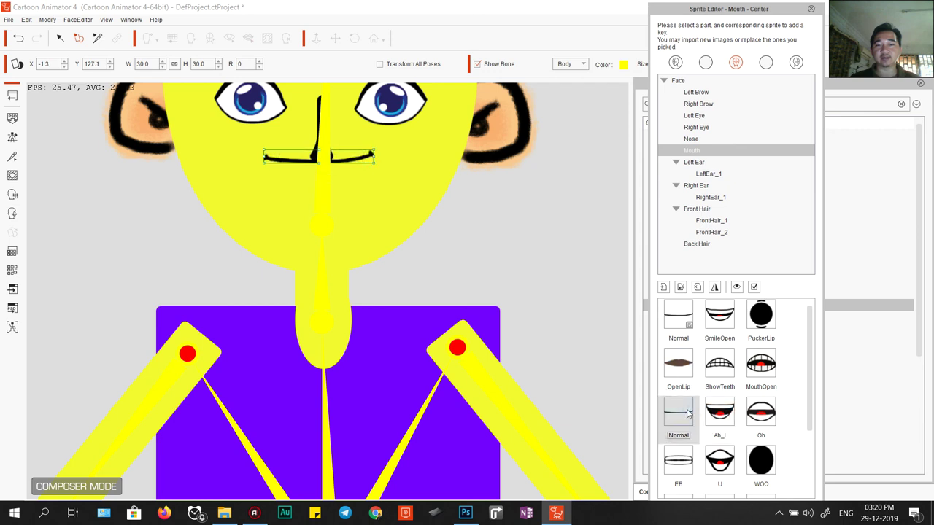
pyautogui.click(682, 325)
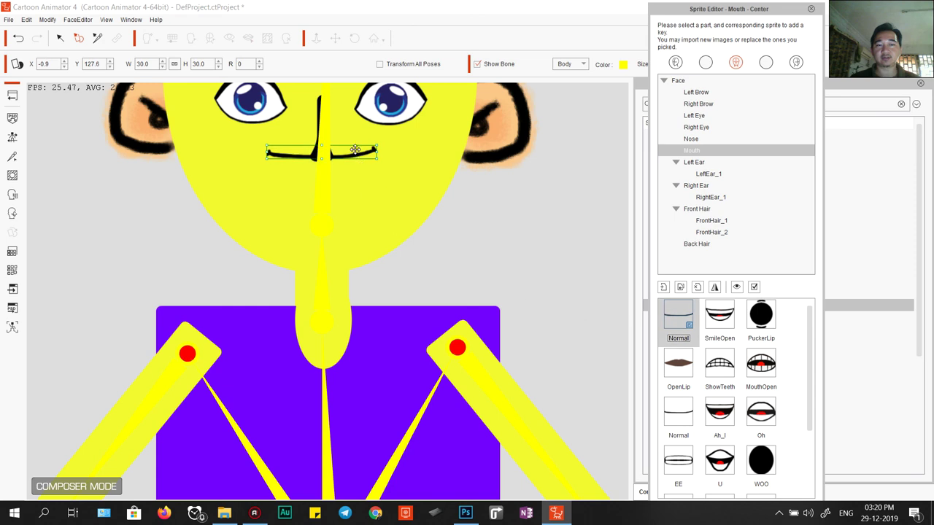
pyautogui.click(676, 419)
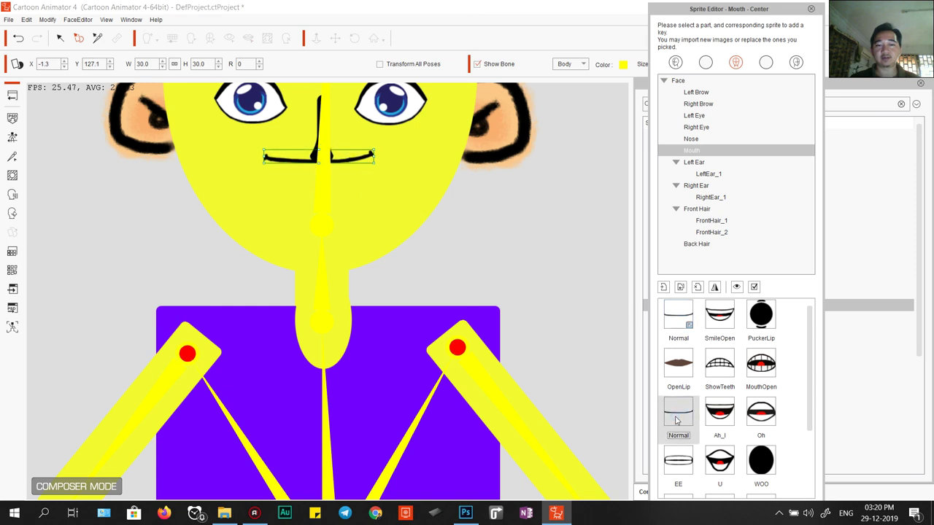
pyautogui.click(679, 321)
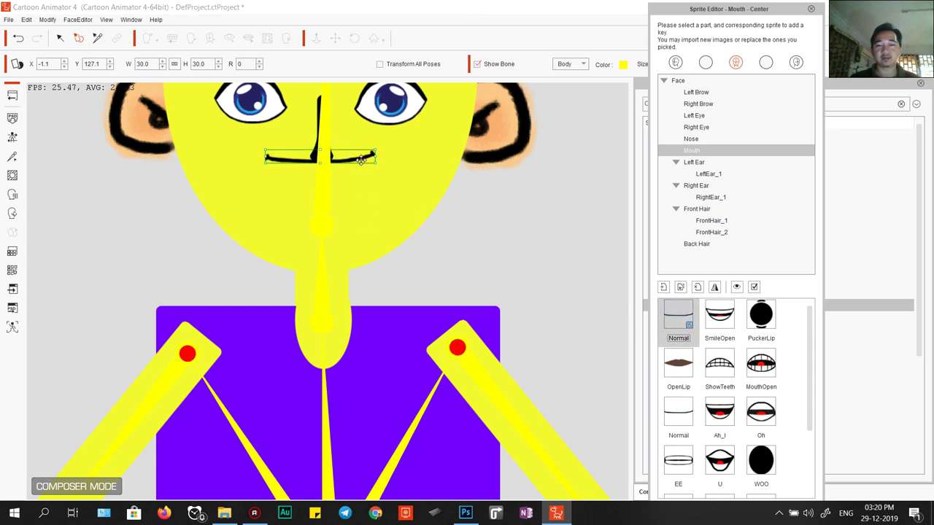
pyautogui.moveTo(362, 156); pyautogui.dragTo(360, 157)
pyautogui.click(677, 416)
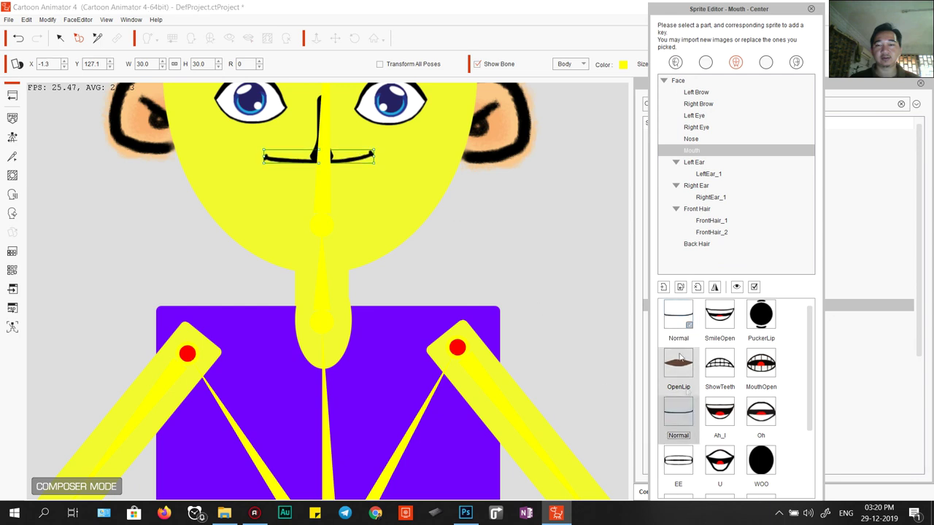
pyautogui.click(810, 9)
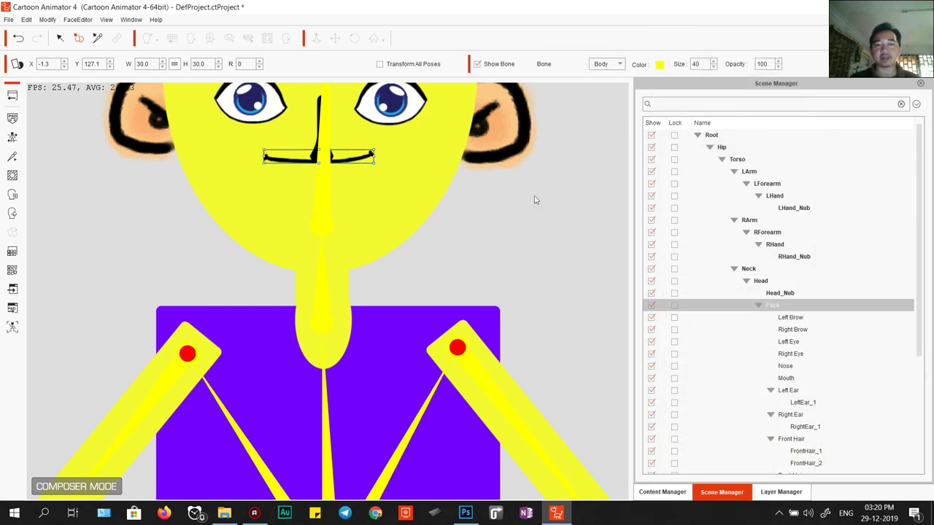
# Step: Open the 360 Head Creator for the mouth and lower it to about Y 119 at the front, half-left and full-left angles
pyautogui.click(318, 156)
pyautogui.click(12, 213)
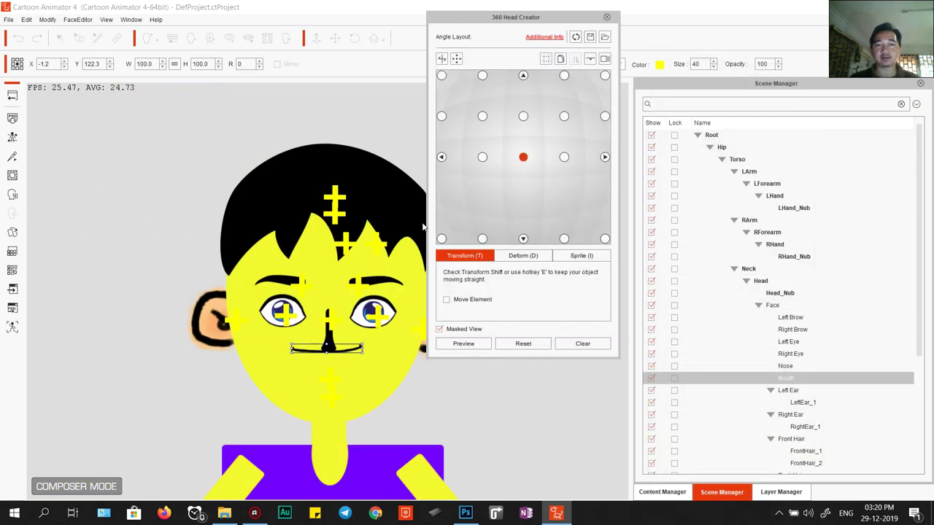
pyautogui.moveTo(352, 348); pyautogui.dragTo(352, 367)
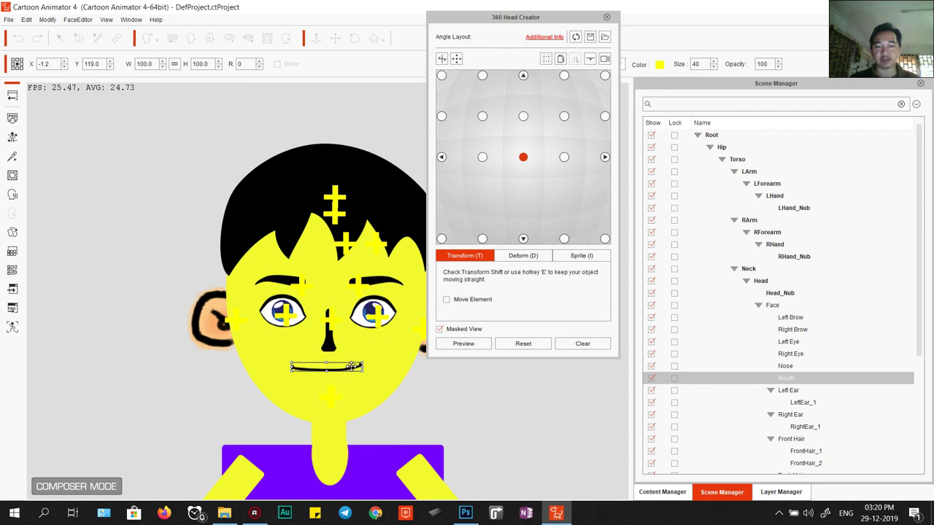
pyautogui.click(482, 156)
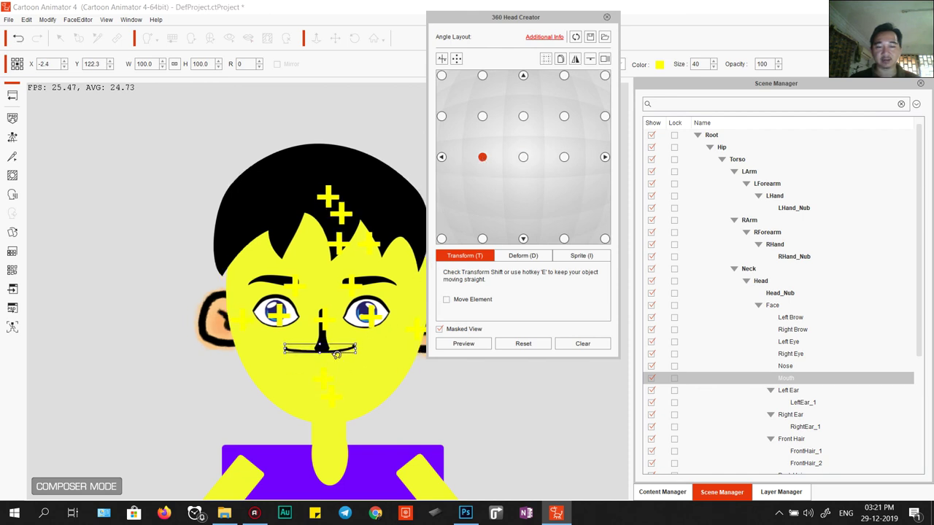
pyautogui.moveTo(340, 350); pyautogui.dragTo(340, 364)
pyautogui.click(442, 157)
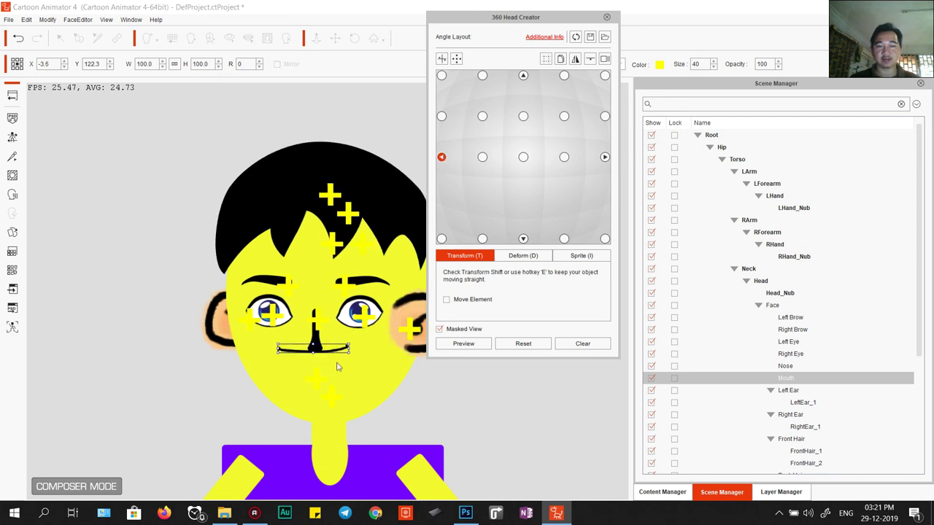
pyautogui.moveTo(337, 350); pyautogui.dragTo(337, 367)
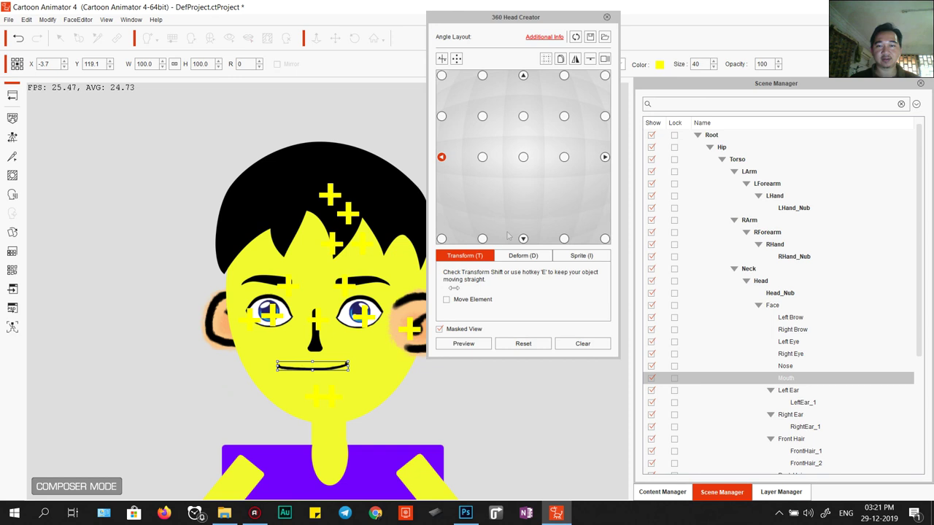
# Step: Lower the mouth below the nose at the full-right and half-right angles, and raise it slightly to Y 119.3 at the front angle
pyautogui.click(604, 157)
pyautogui.moveTo(356, 351); pyautogui.dragTo(355, 370)
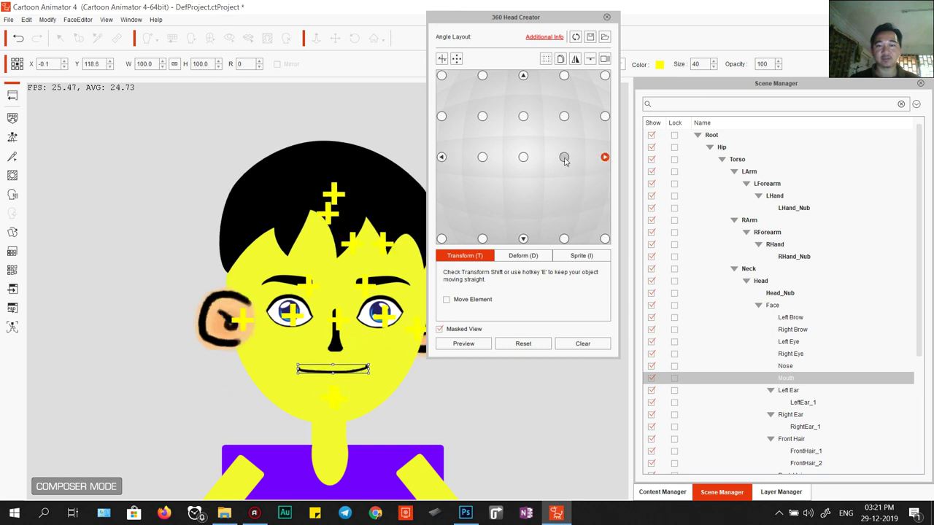
pyautogui.moveTo(352, 354); pyautogui.dragTo(353, 368)
pyautogui.click(523, 157)
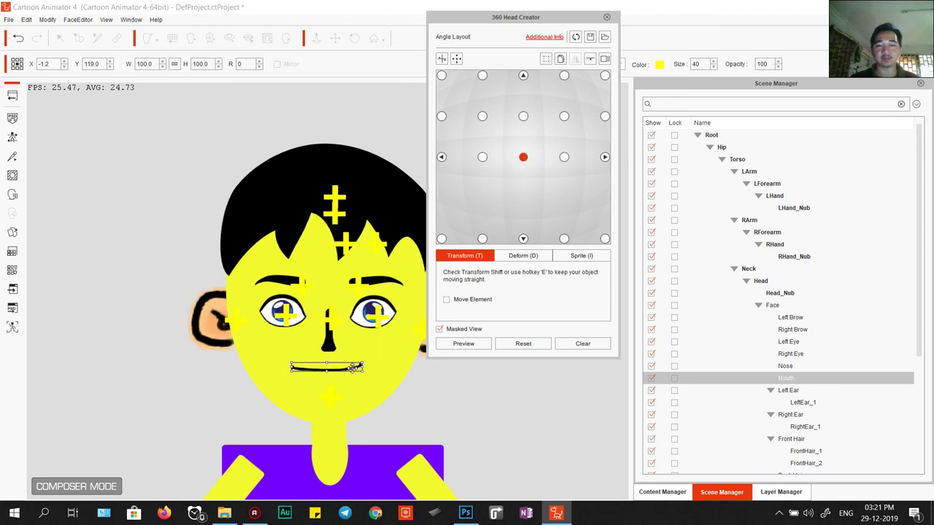
pyautogui.moveTo(355, 367); pyautogui.dragTo(356, 365)
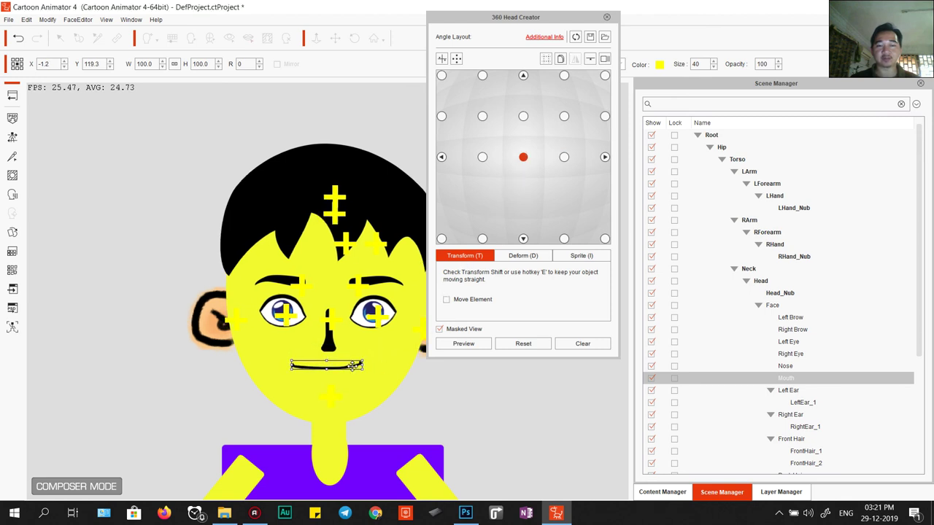
# Step: Lower the mouth to about Y 123.1 at the full-up center angle and Y 122.8 at the half-up center angle
pyautogui.click(523, 76)
pyautogui.moveTo(349, 324); pyautogui.dragTo(349, 346)
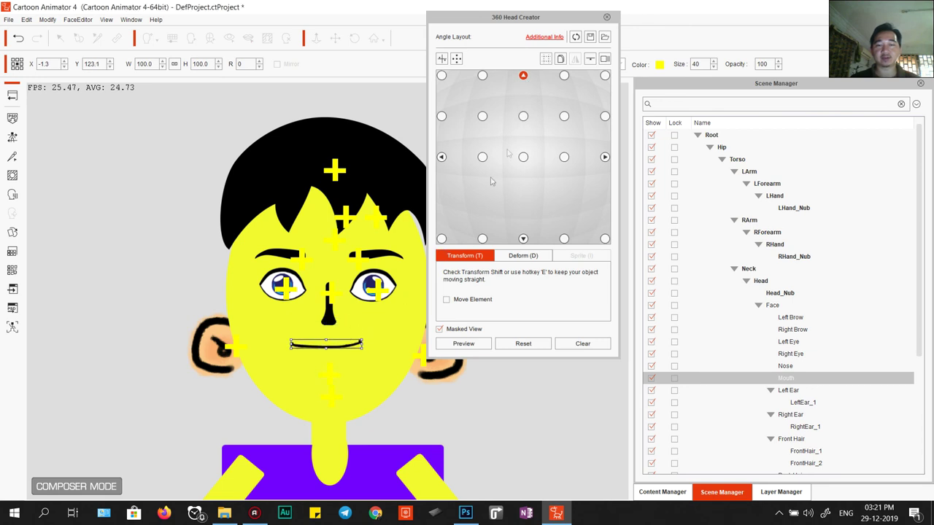
pyautogui.click(525, 117)
pyautogui.moveTo(353, 334); pyautogui.dragTo(353, 344)
pyautogui.click(523, 158)
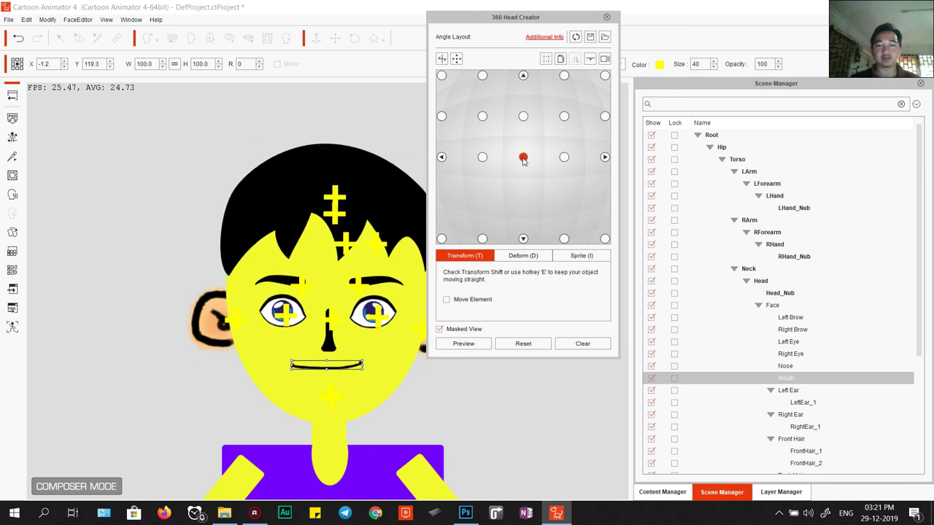
pyautogui.click(523, 117)
# Step: Lower the mouth to about Y 122.7 at the full-up full-right angle, and lower it slightly at the half-up full-right angle
pyautogui.click(604, 75)
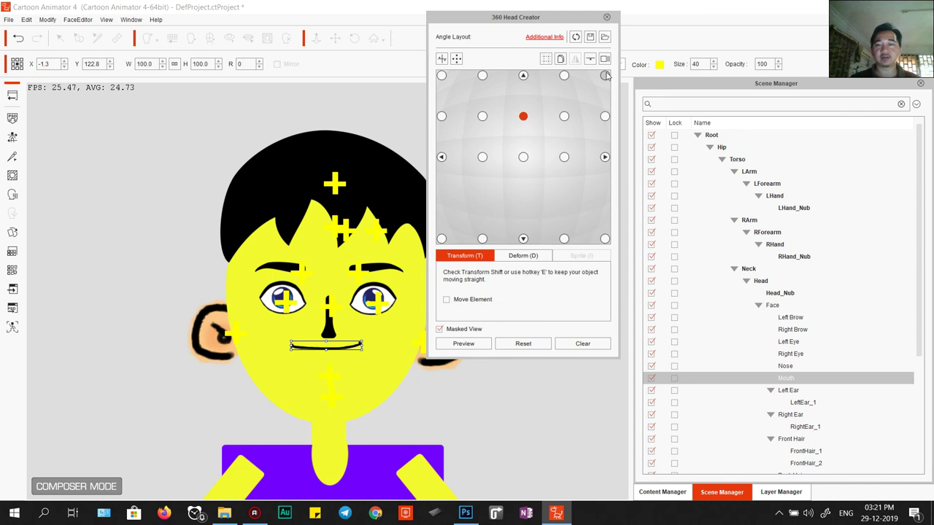
pyautogui.moveTo(353, 315); pyautogui.dragTo(355, 344)
pyautogui.click(604, 116)
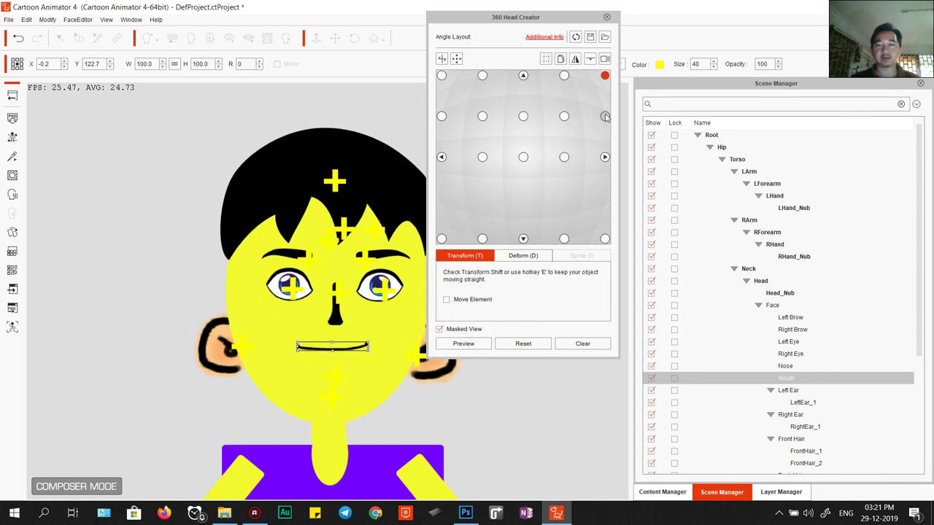
pyautogui.moveTo(356, 341); pyautogui.dragTo(357, 350)
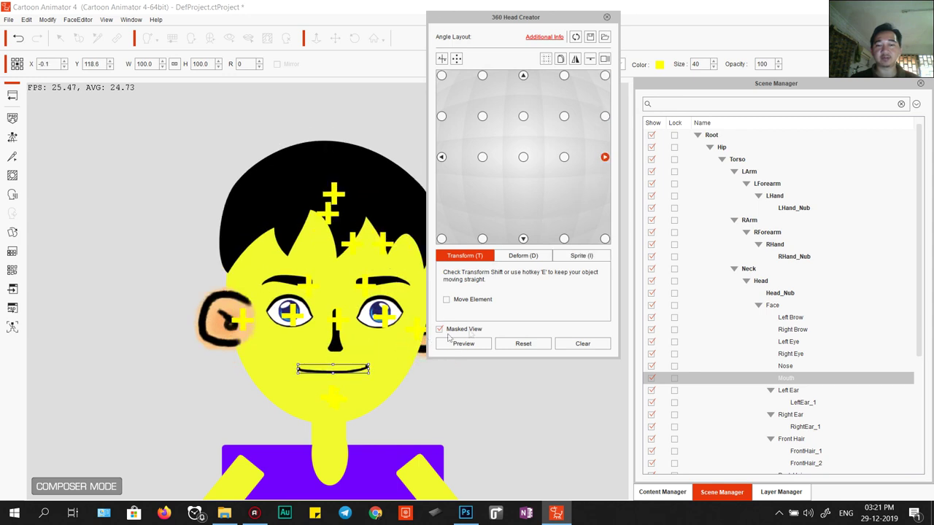
# Step: Lower the mouth to about Y 125.1 at the full-up half-left angle and Y 121.4 at the half-up half-left angle
pyautogui.click(482, 75)
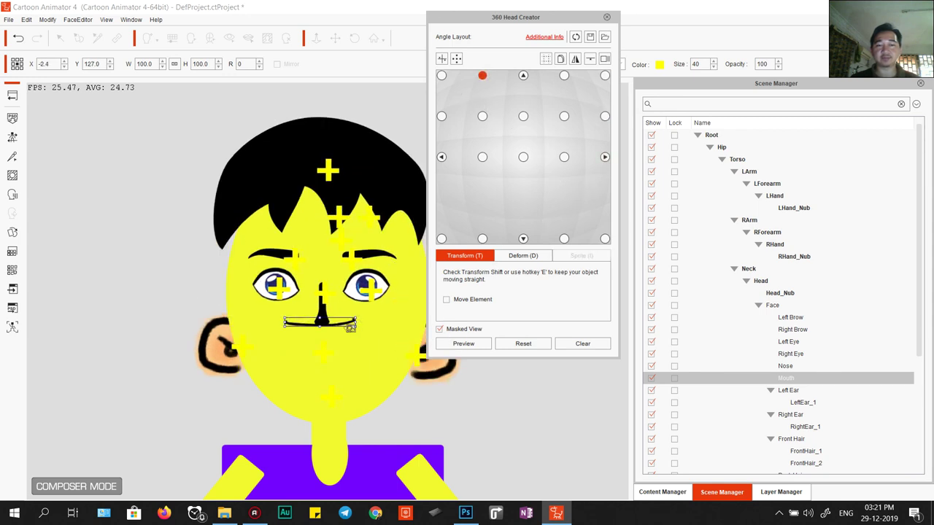
pyautogui.moveTo(348, 325); pyautogui.dragTo(344, 334)
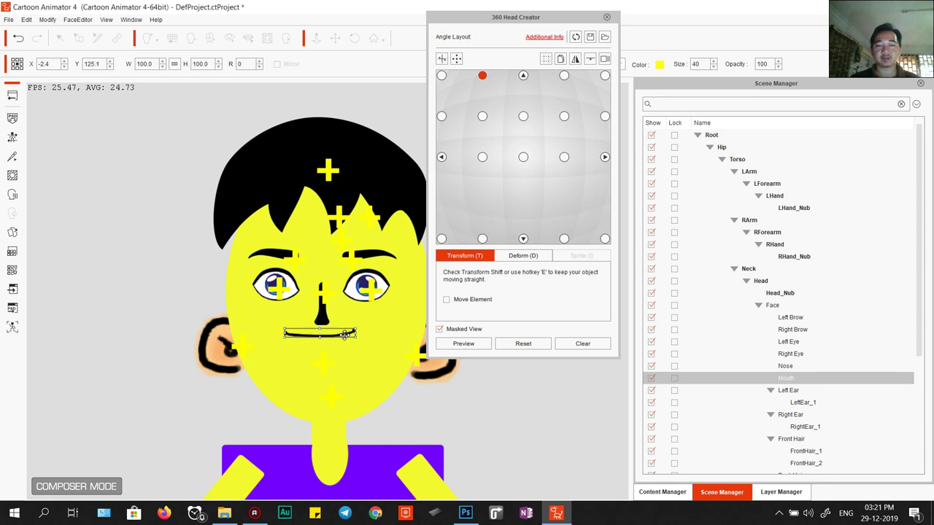
pyautogui.click(482, 116)
pyautogui.moveTo(341, 334); pyautogui.dragTo(343, 353)
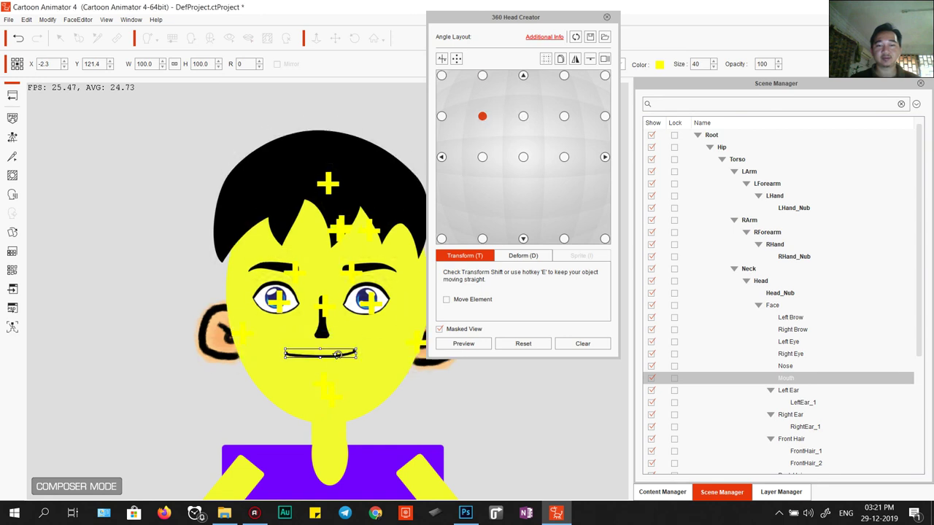
# Step: Lower the mouth to about Y 121.8 at the half-up full-left angle and Y 123.1 at the full-up full-left angle, and compare the full-left angles
pyautogui.click(483, 157)
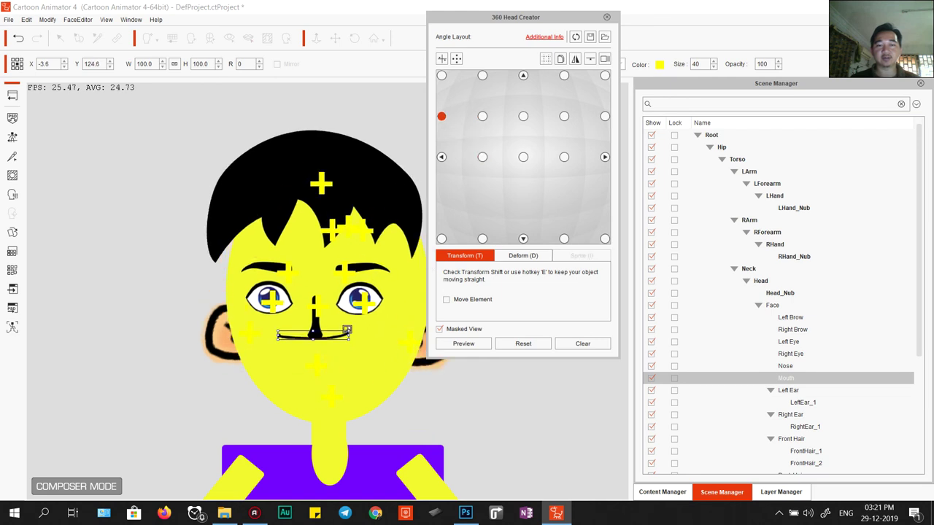
pyautogui.moveTo(343, 334); pyautogui.dragTo(343, 352)
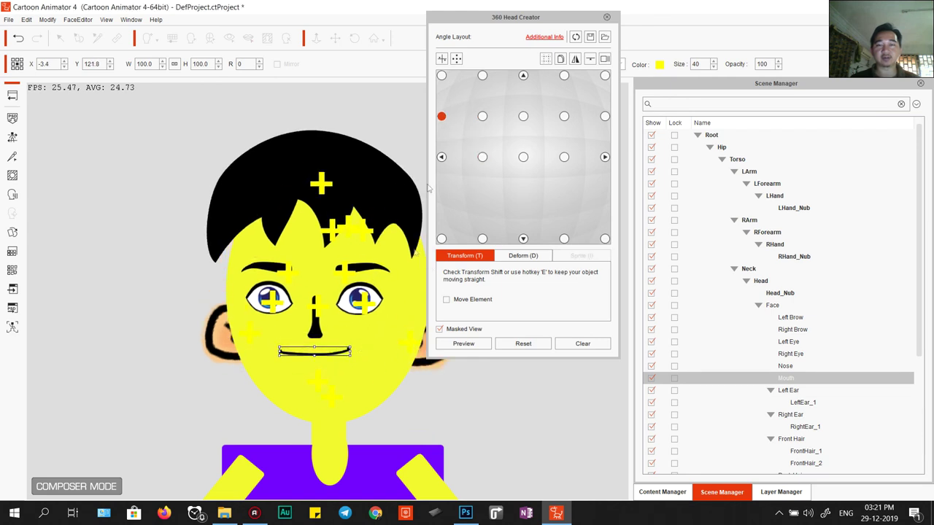
pyautogui.click(441, 76)
pyautogui.moveTo(339, 325); pyautogui.dragTo(322, 351)
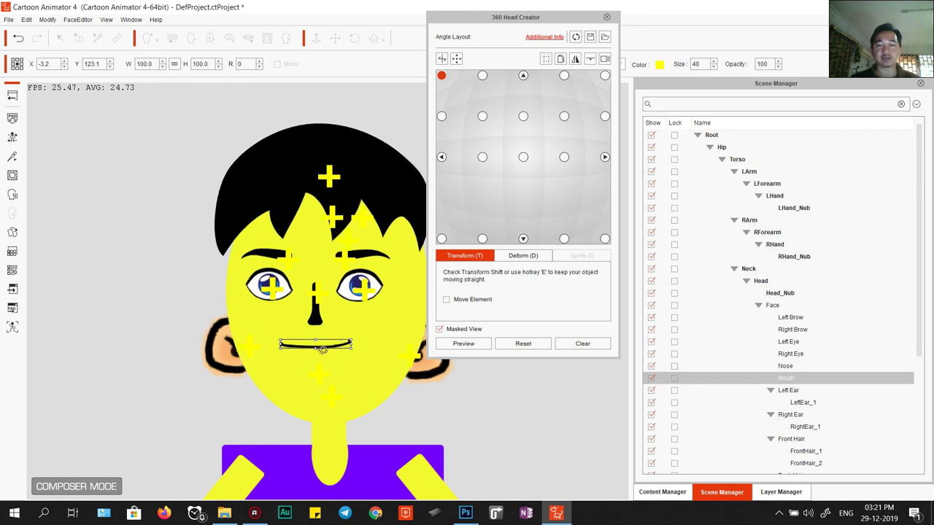
pyautogui.click(441, 118)
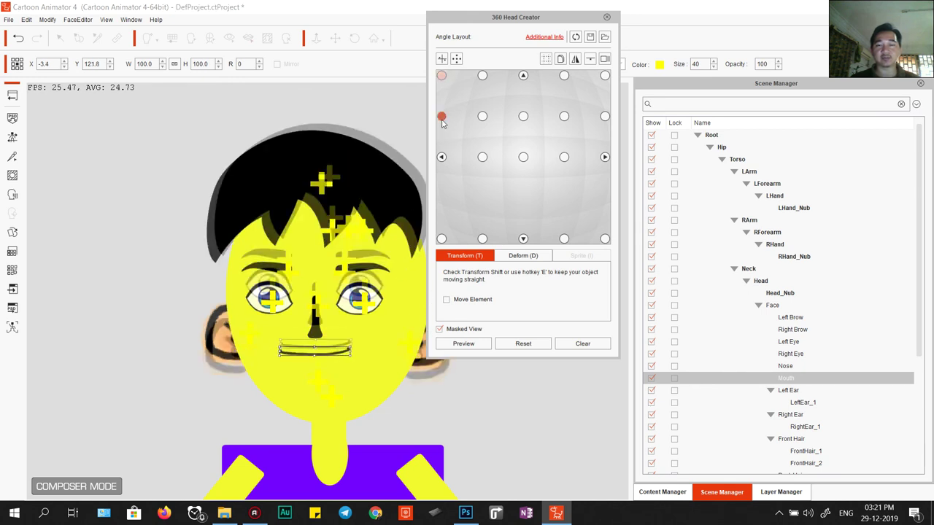
pyautogui.click(441, 158)
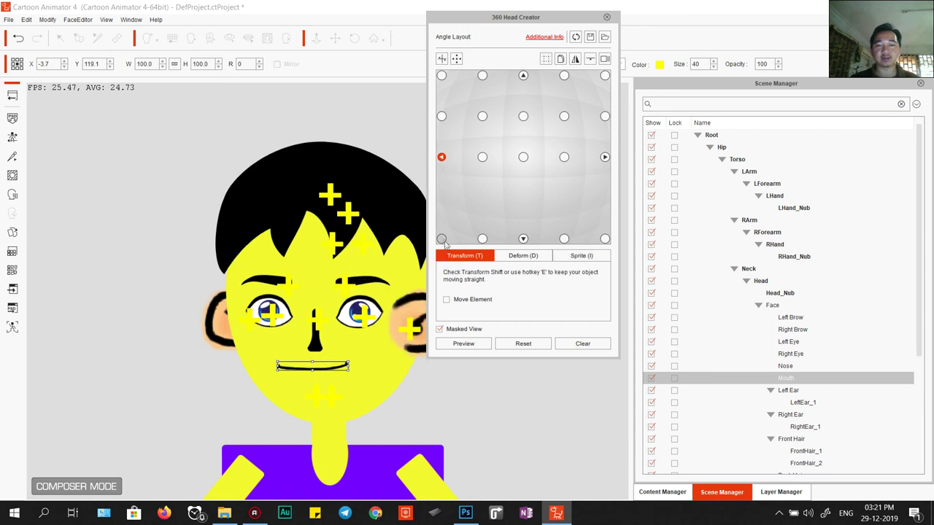
# Step: Place the mouth at about Y 117.7, 116.9 and 116.5 for the full-down full-left, half-left and center angles
pyautogui.click(442, 239)
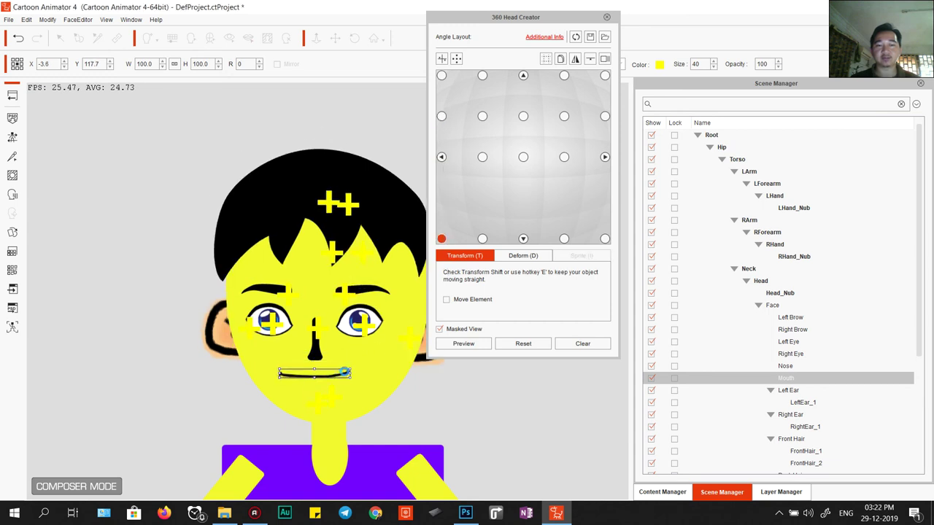
pyautogui.click(482, 239)
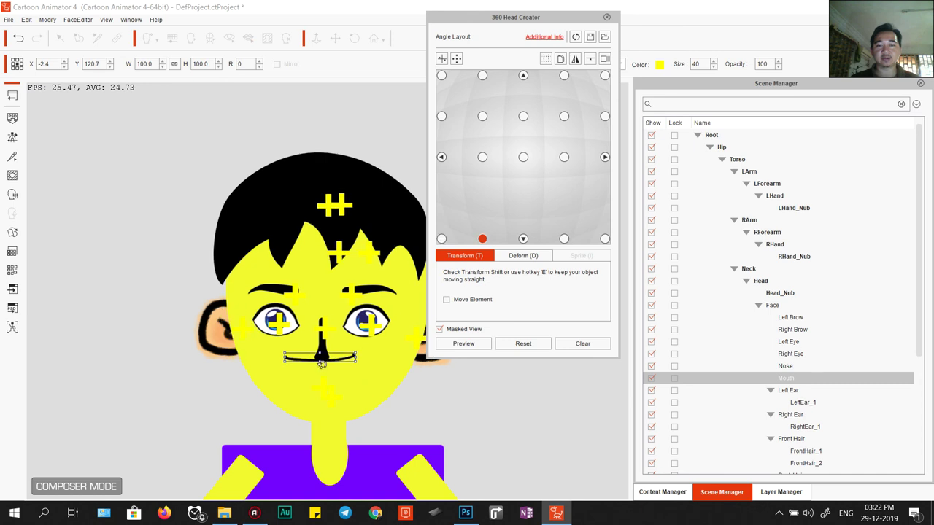
pyautogui.moveTo(337, 365); pyautogui.dragTo(339, 385)
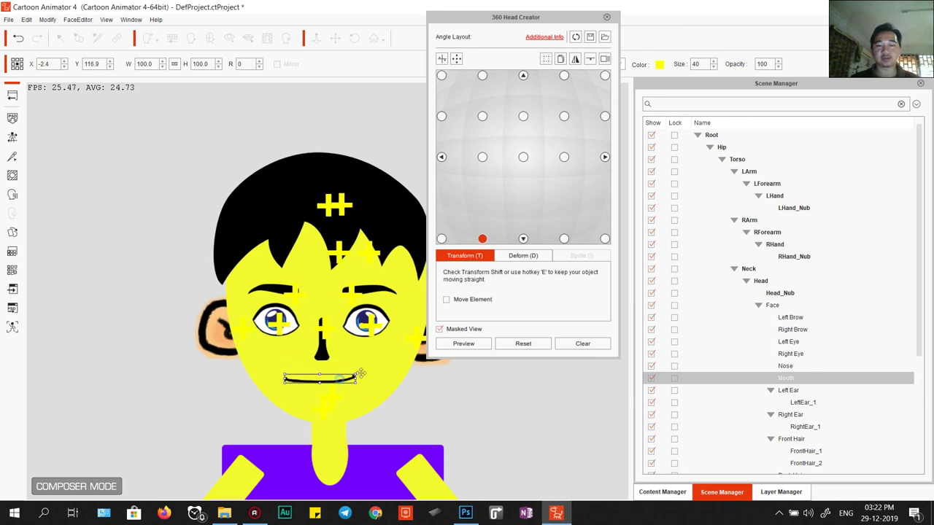
pyautogui.click(523, 239)
pyautogui.moveTo(346, 359); pyautogui.dragTo(346, 382)
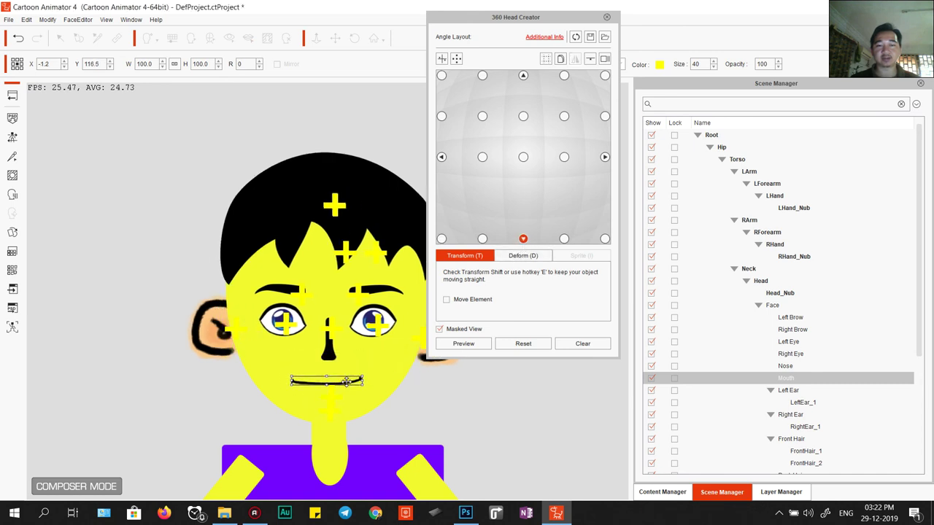
# Step: Lower the mouth to about Y 116.8 at the full-down half-right angle and Y 116.9 at the full-down full-right angle
pyautogui.click(564, 238)
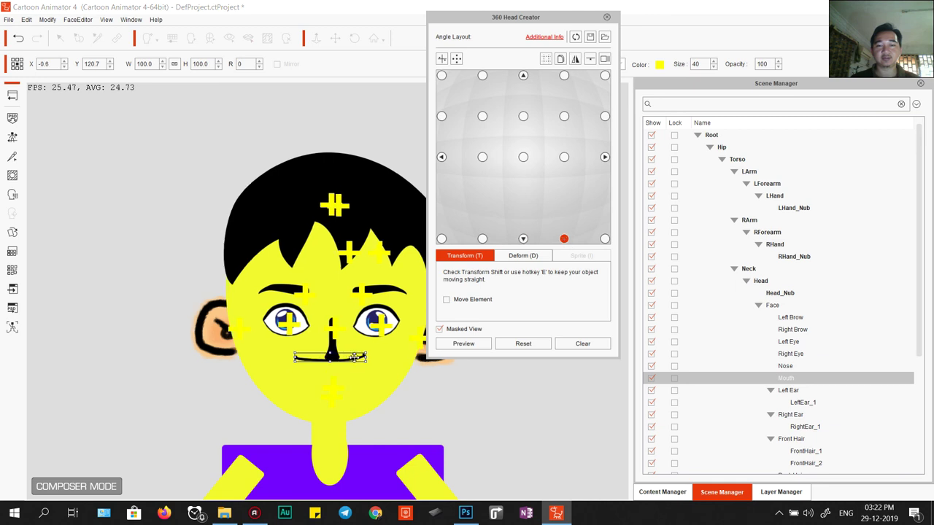
pyautogui.moveTo(351, 357); pyautogui.dragTo(354, 378)
pyautogui.click(605, 238)
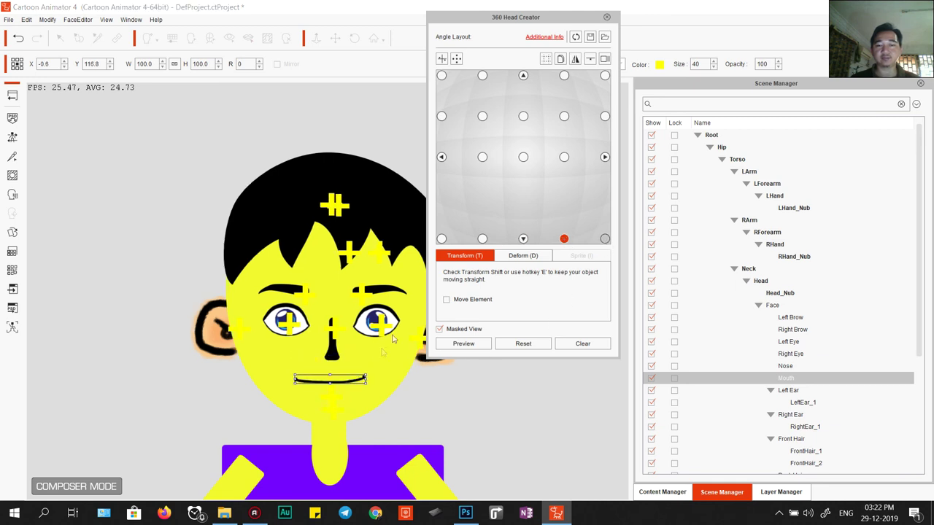
pyautogui.moveTo(351, 360); pyautogui.dragTo(349, 381)
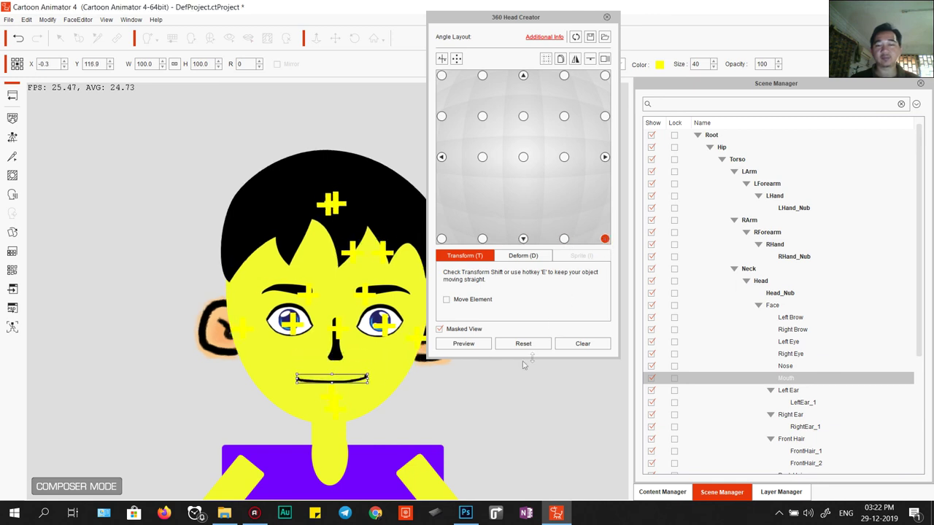
# Step: Preview the head turn in the 360 Head Creator and on the stage with Face Puppet's first full-face control
pyautogui.click(463, 344)
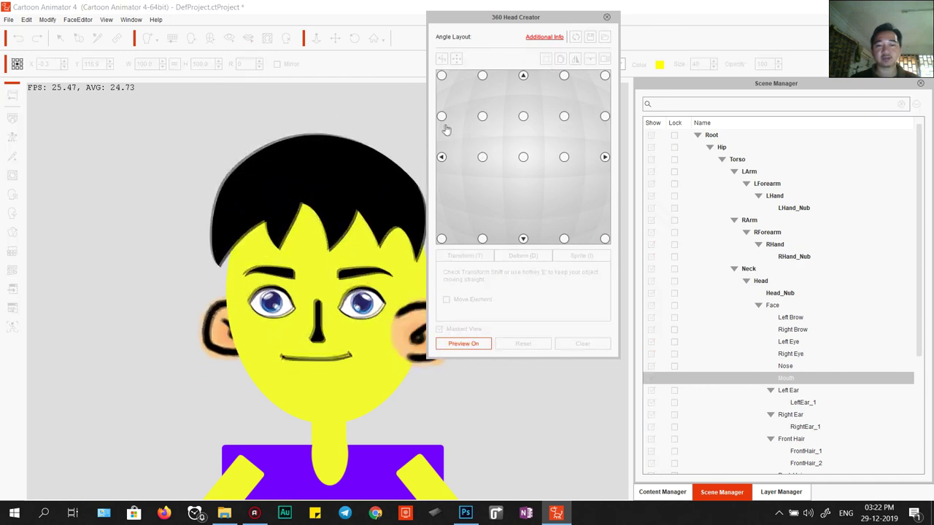
pyautogui.click(606, 17)
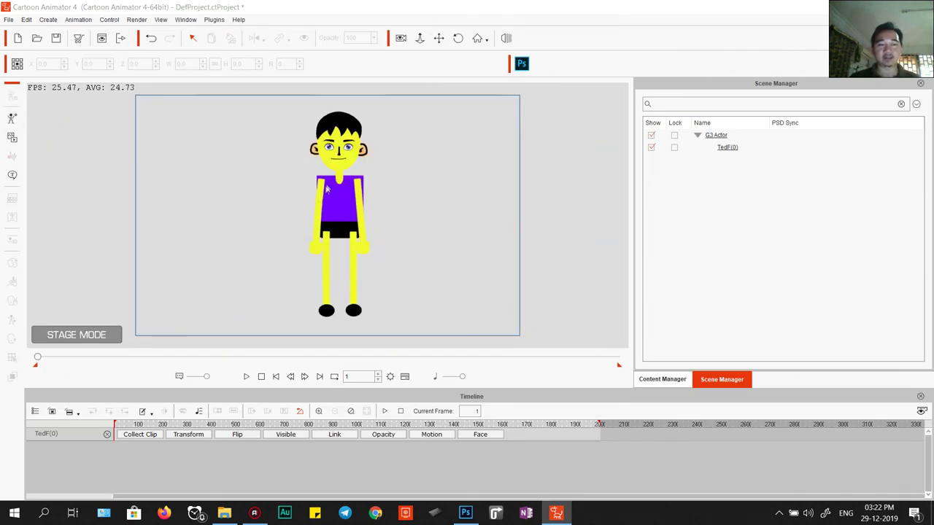
pyautogui.click(326, 188)
pyautogui.click(12, 301)
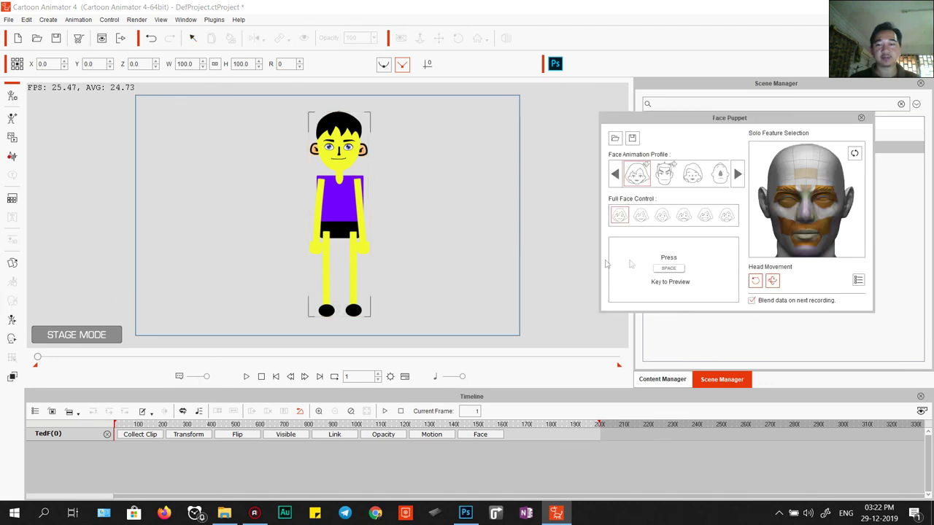
pyautogui.press('space')
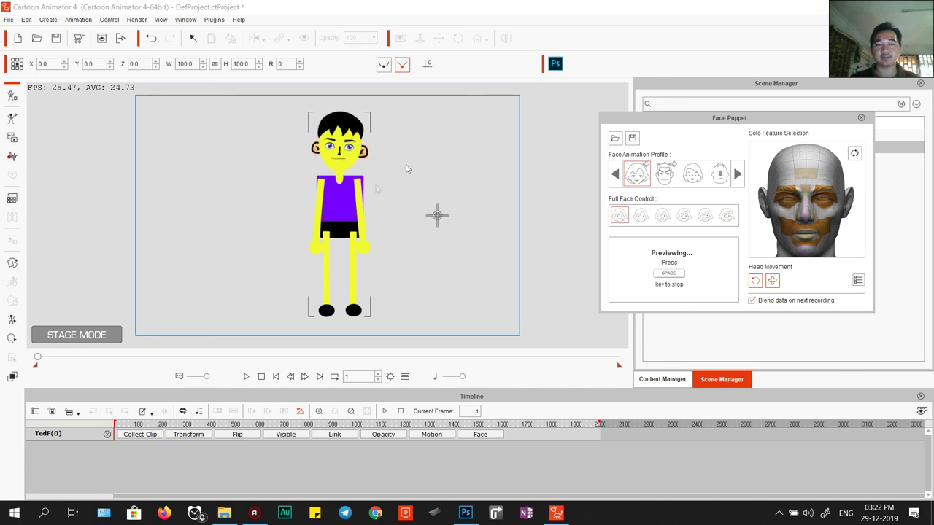
pyautogui.press('space')
# Step: Preview Face Puppet's second full-face control on the character and close Face Puppet
pyautogui.click(641, 215)
pyautogui.press('space')
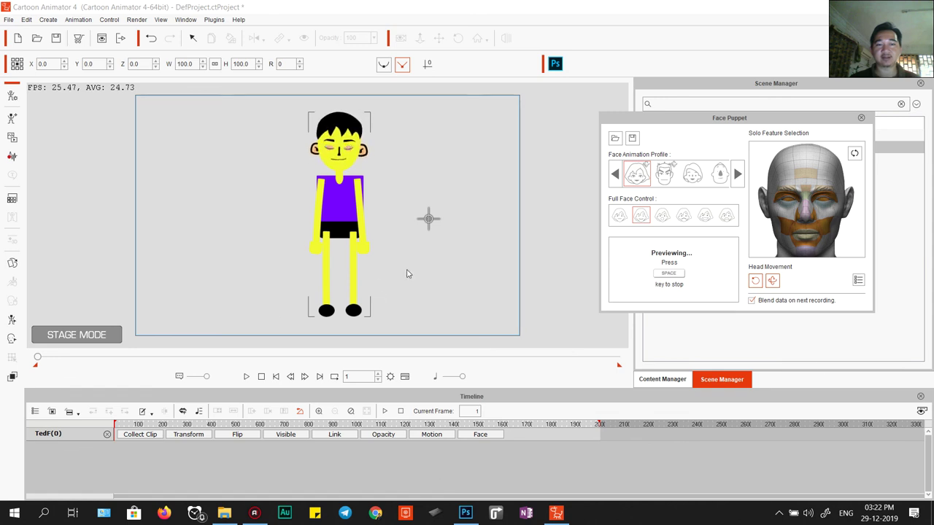
pyautogui.press('space')
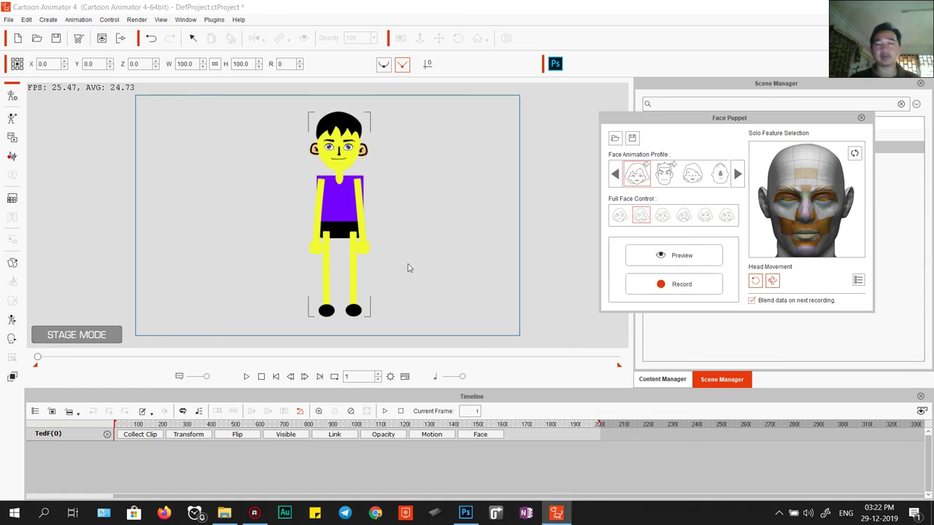
pyautogui.click(861, 119)
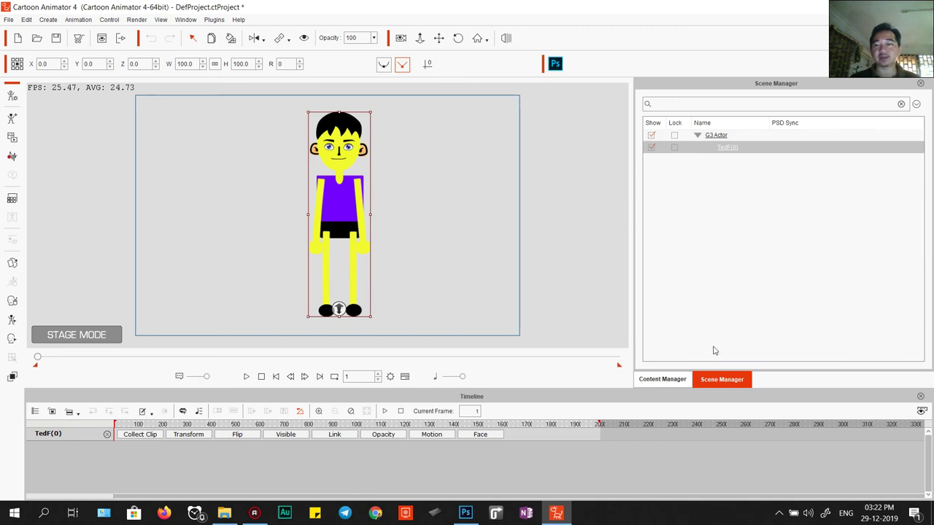
# Step: Save the updated character to the custom actor library, overwriting Character008
pyautogui.click(820, 157)
pyautogui.click(817, 355)
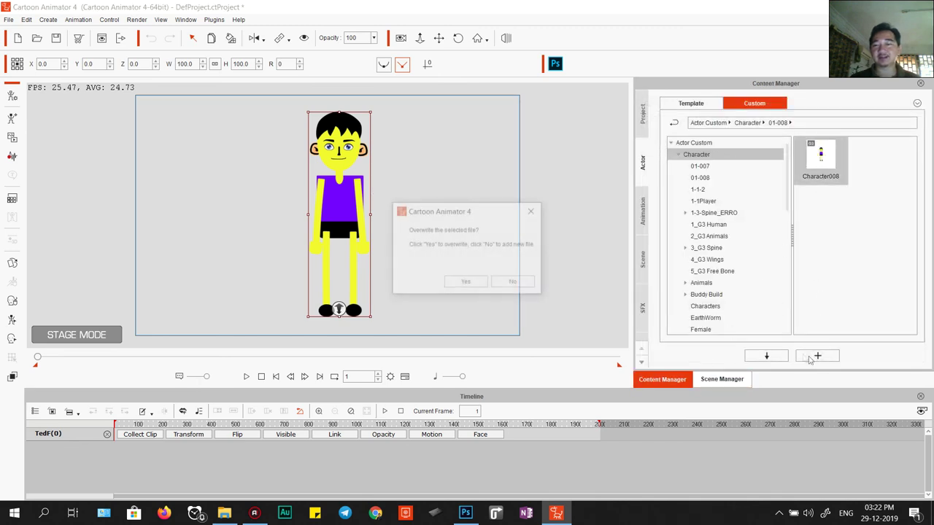
pyautogui.click(482, 286)
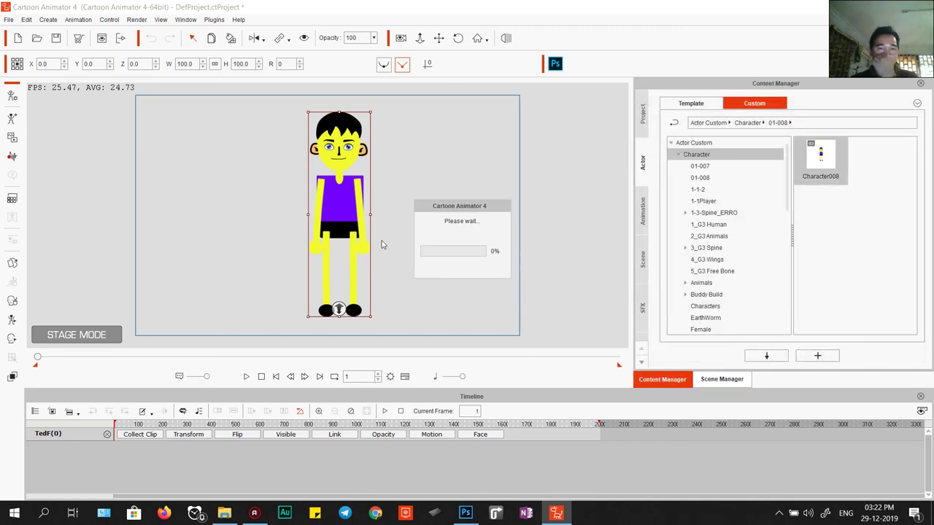